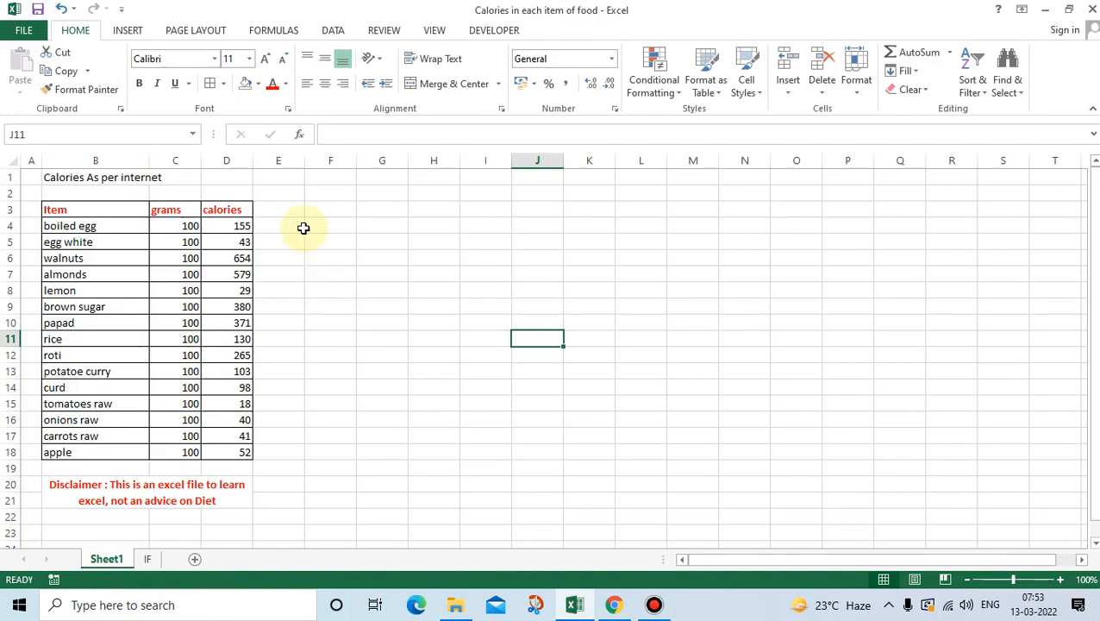
Review the food table's items, grams and calories in B3:D18, together with its title and disclaimer.
left_click_drag(92, 217, 227, 445)
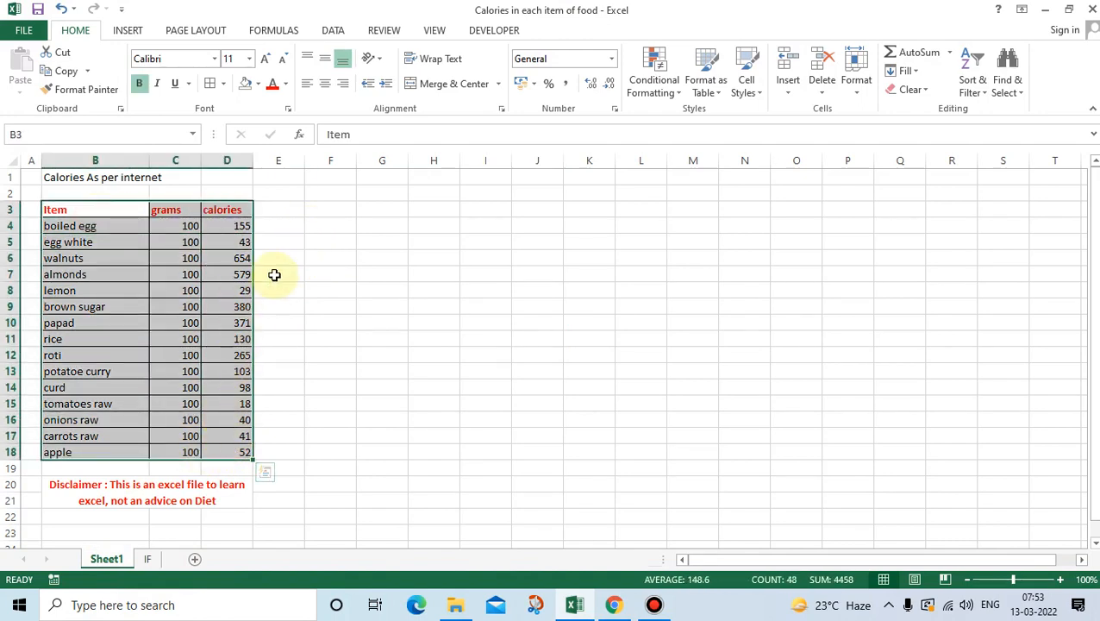
left_click(93, 179)
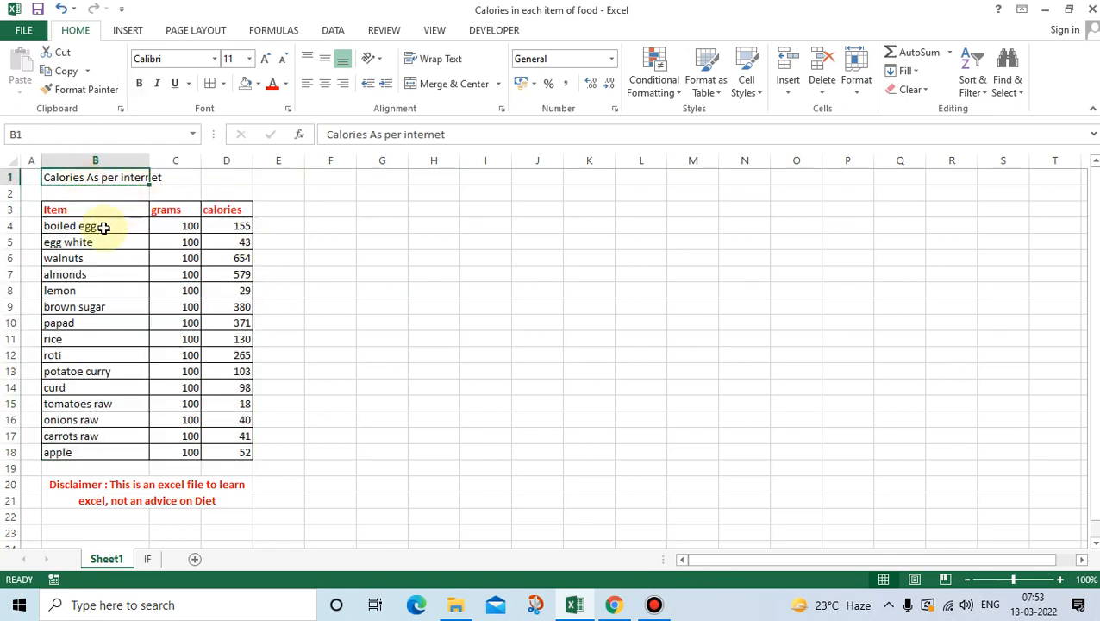
left_click(104, 227)
left_click(225, 225)
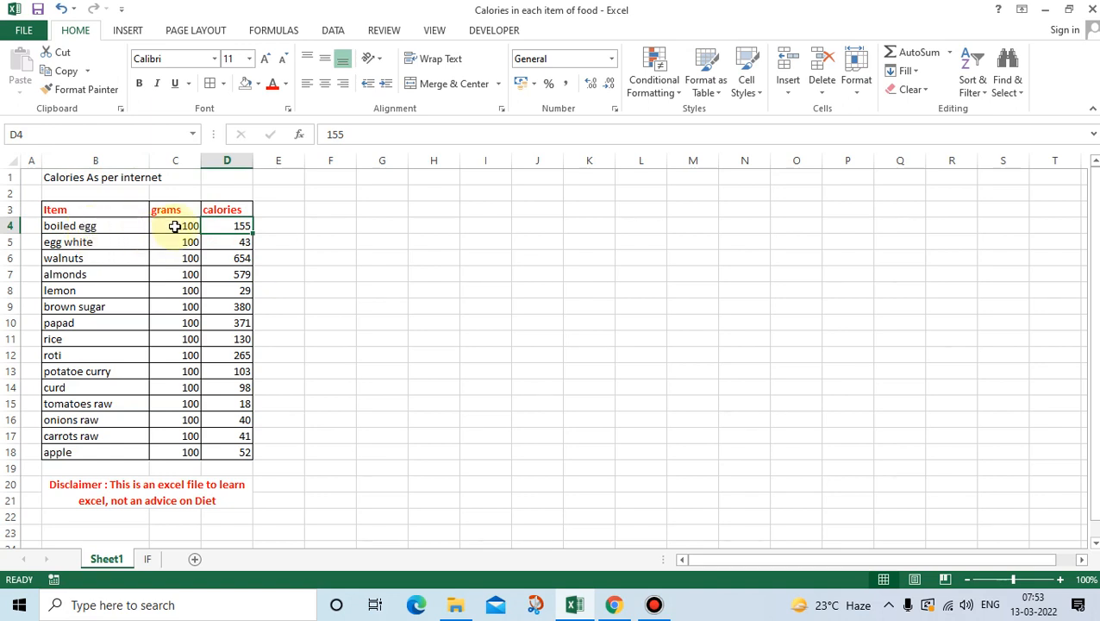
left_click(77, 226)
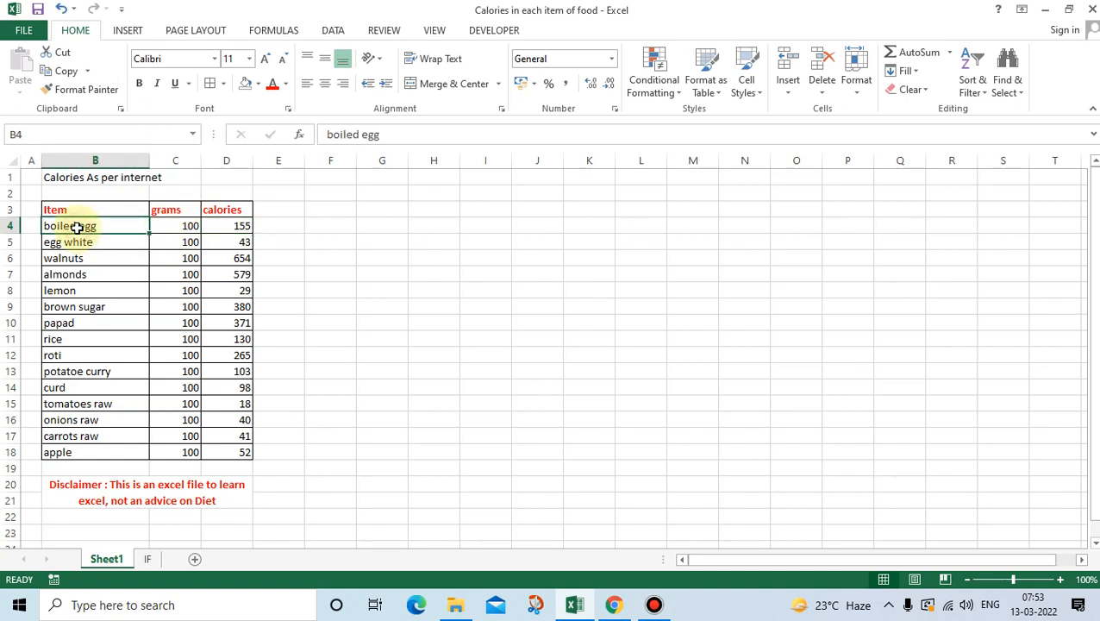
left_click_drag(77, 227, 226, 450)
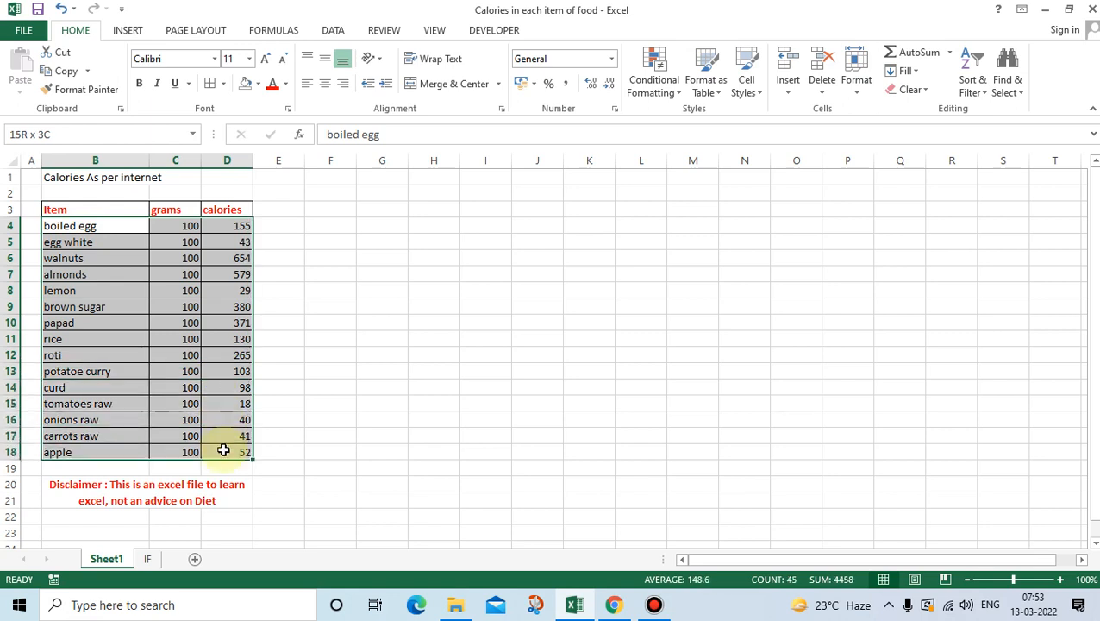
left_click(119, 489)
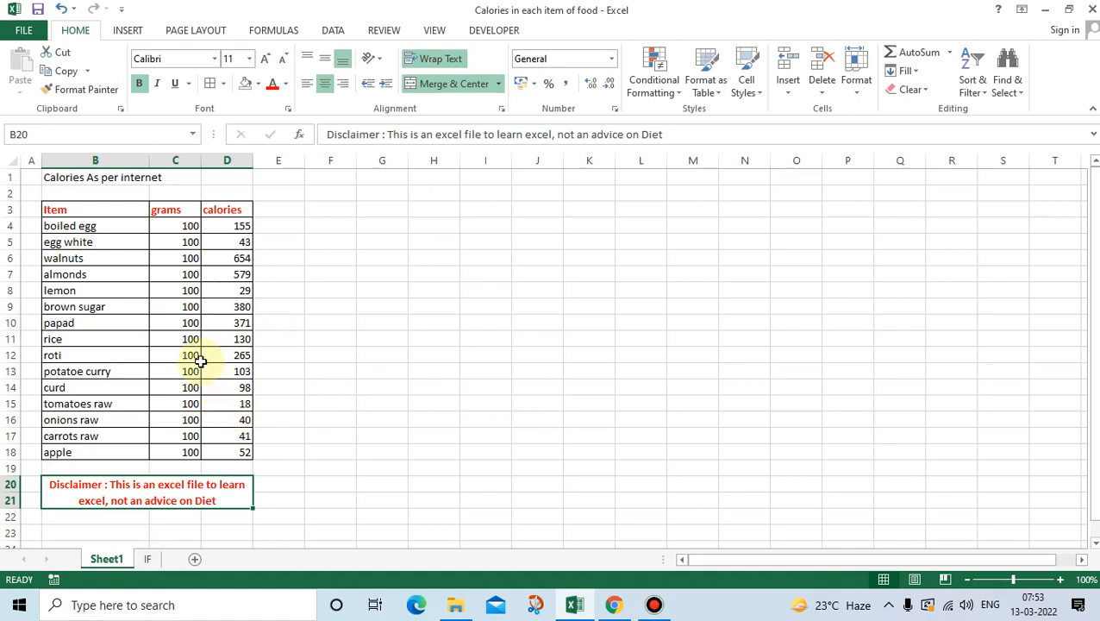
left_click(339, 215)
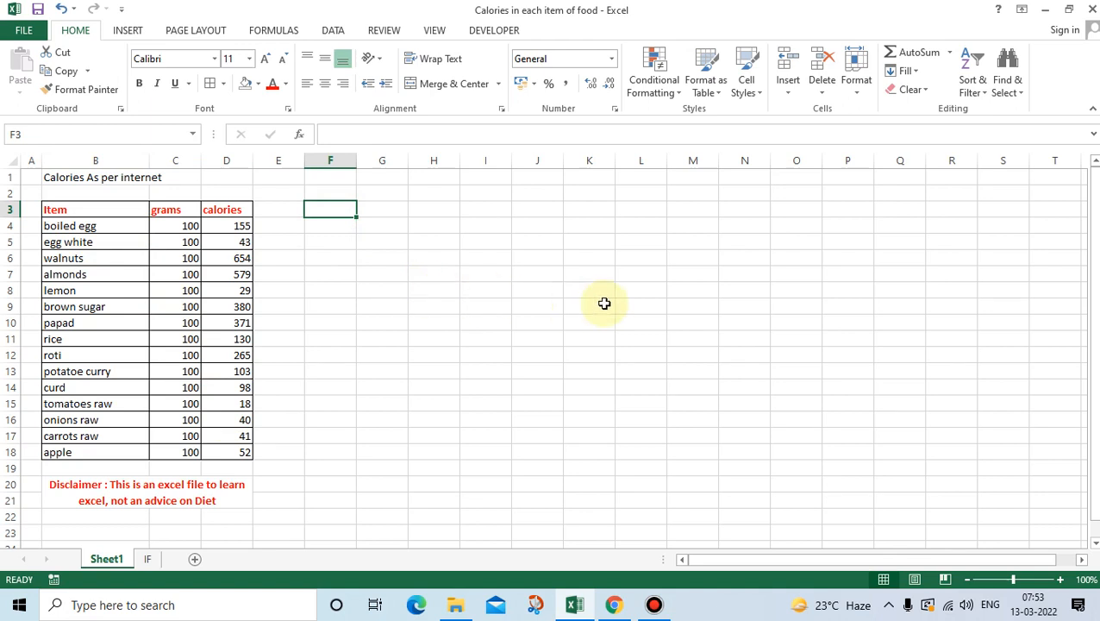
key("Down")
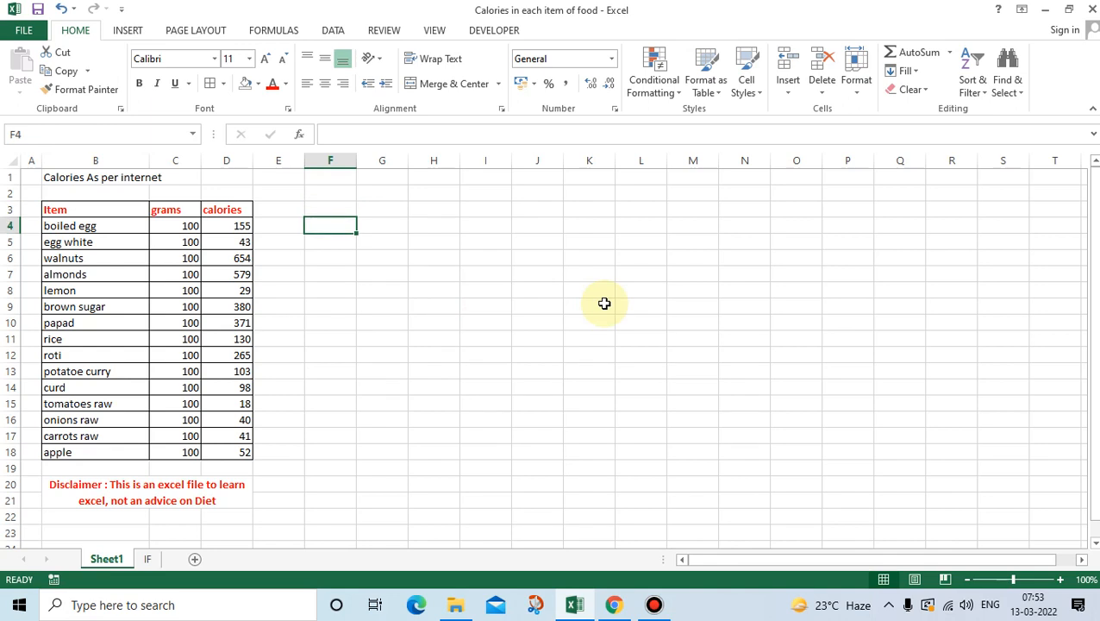
key("Up")
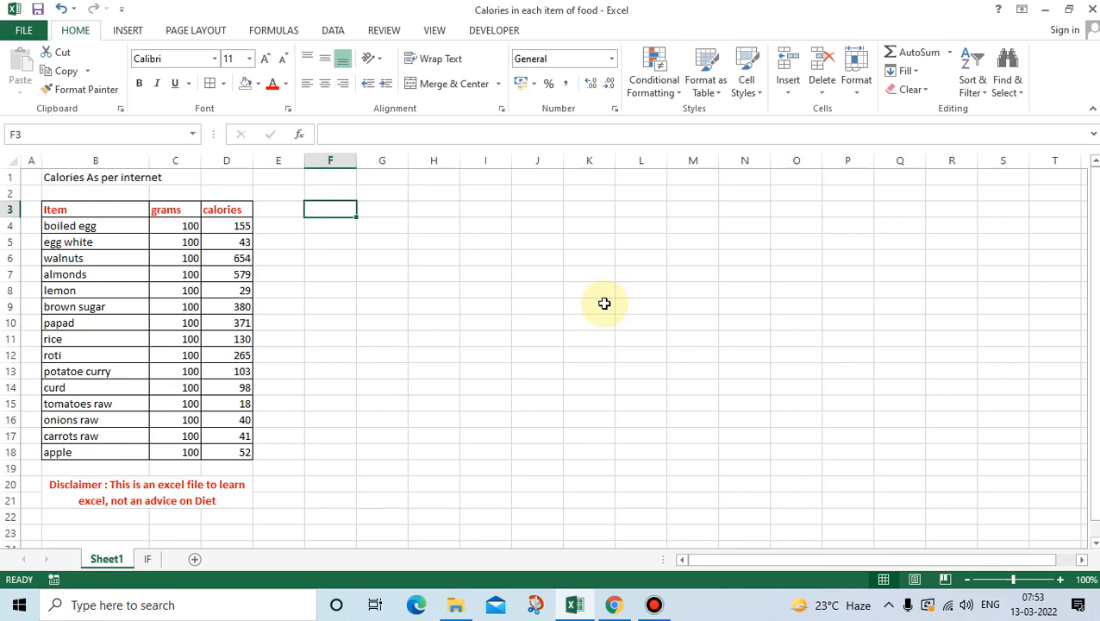
left_click_drag(90, 211, 226, 451)
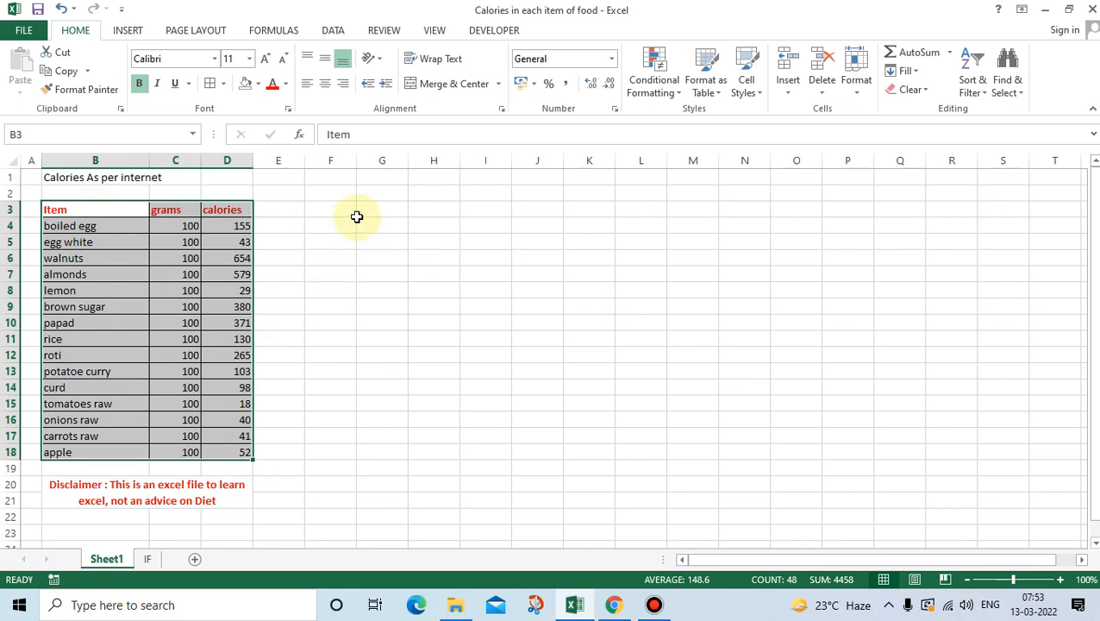
left_click_drag(351, 214, 437, 218)
left_click(539, 212)
left_click_drag(540, 212, 645, 213)
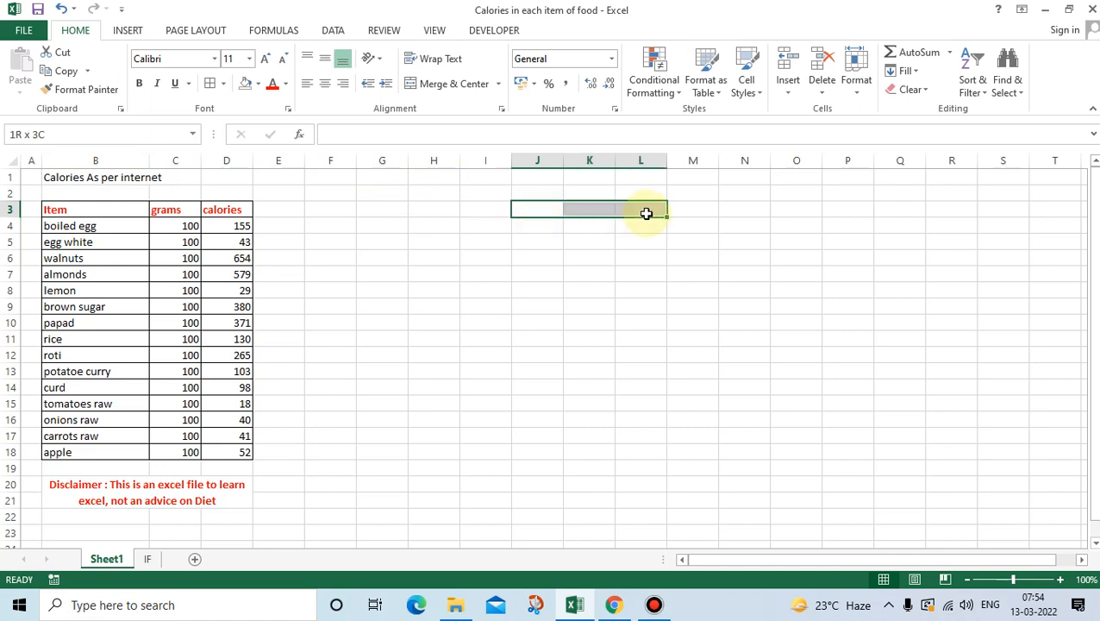
left_click_drag(754, 211, 847, 211)
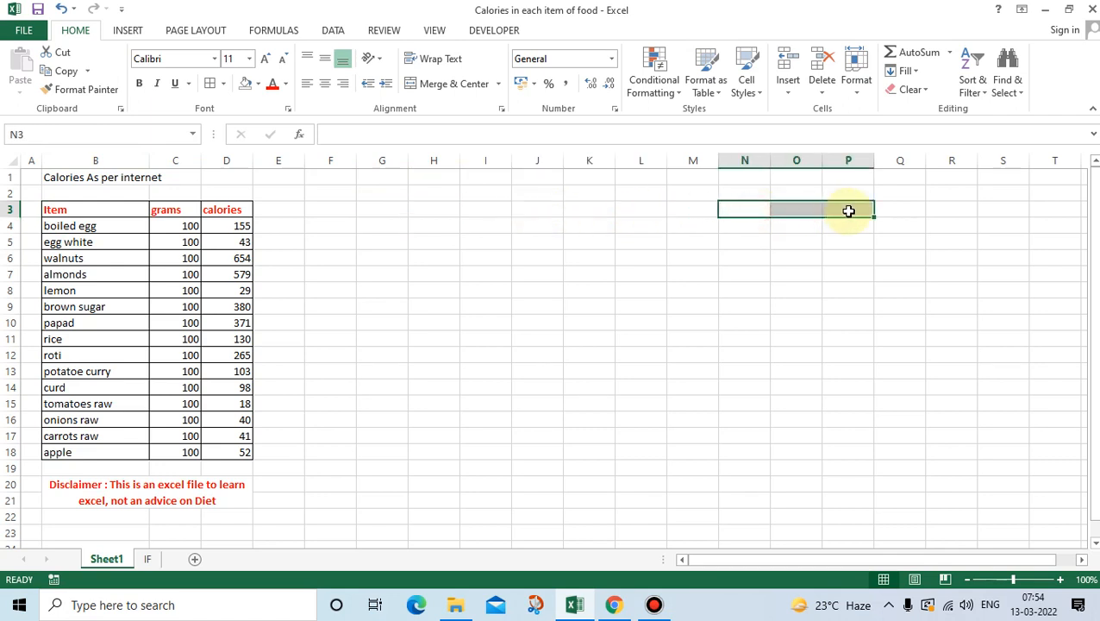
Enter the heading "Breakfast Calories" in cell F3.
left_click(342, 212)
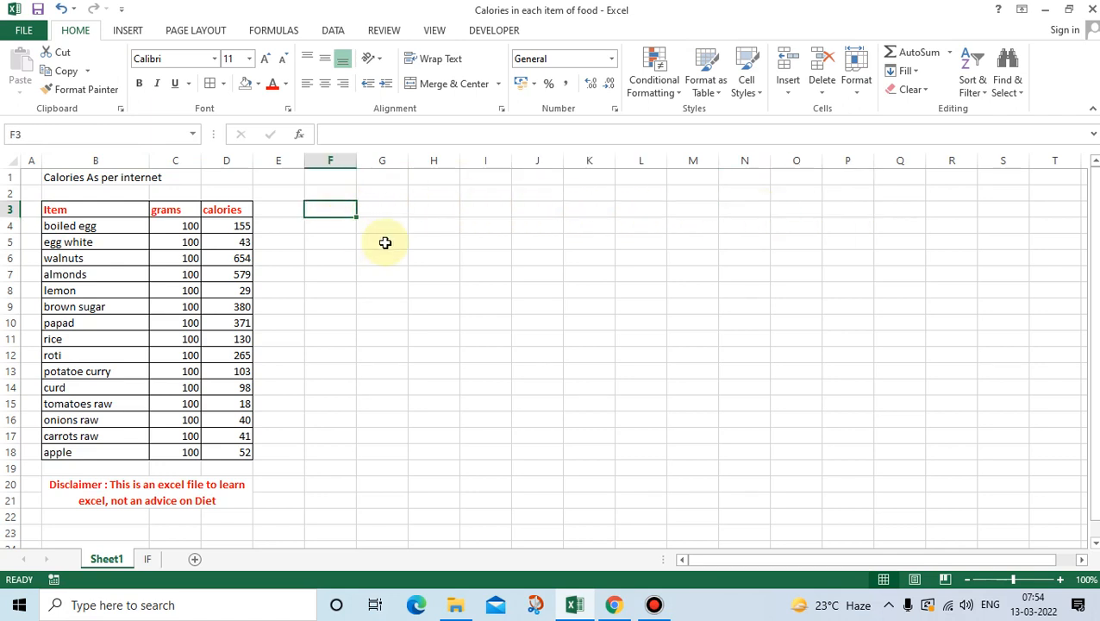
key("shift+Right")
key("shift+Right")
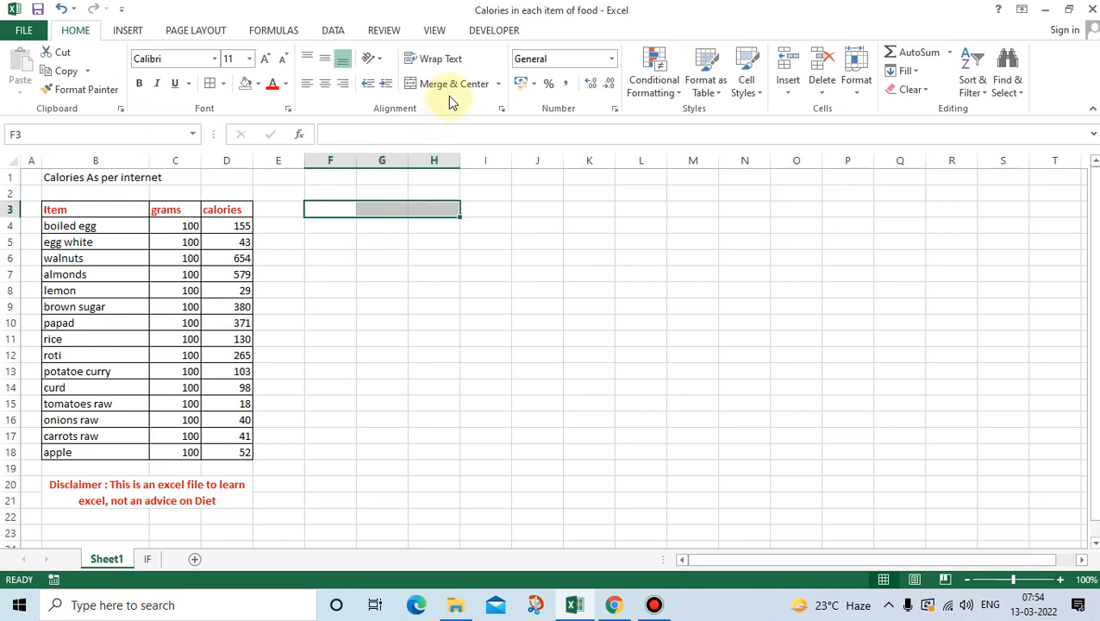
left_click(333, 207)
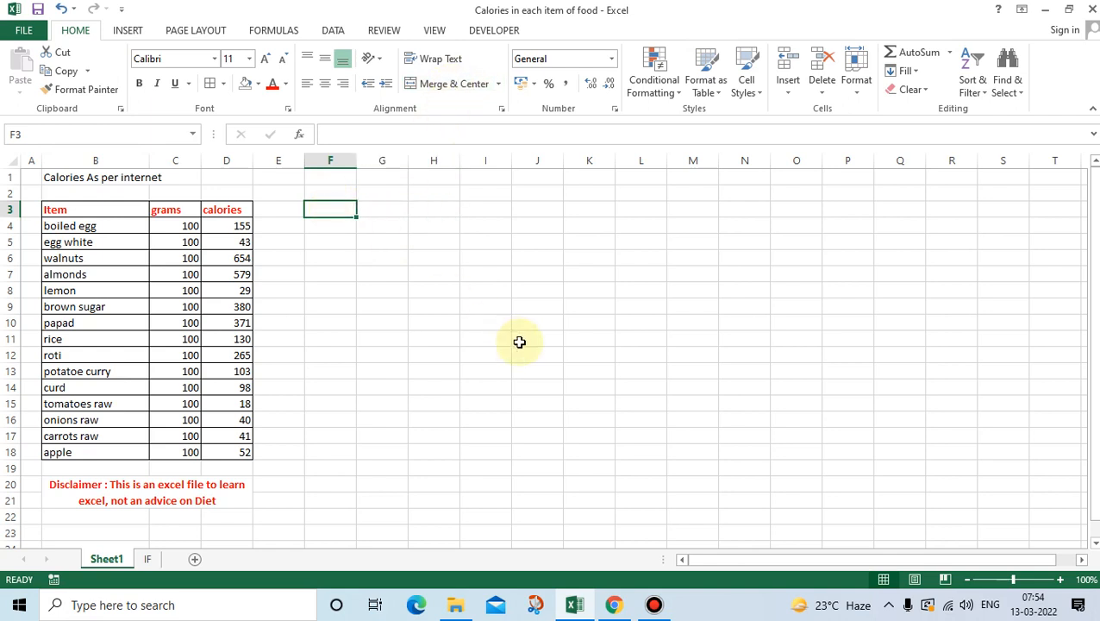
type("Breakfast")
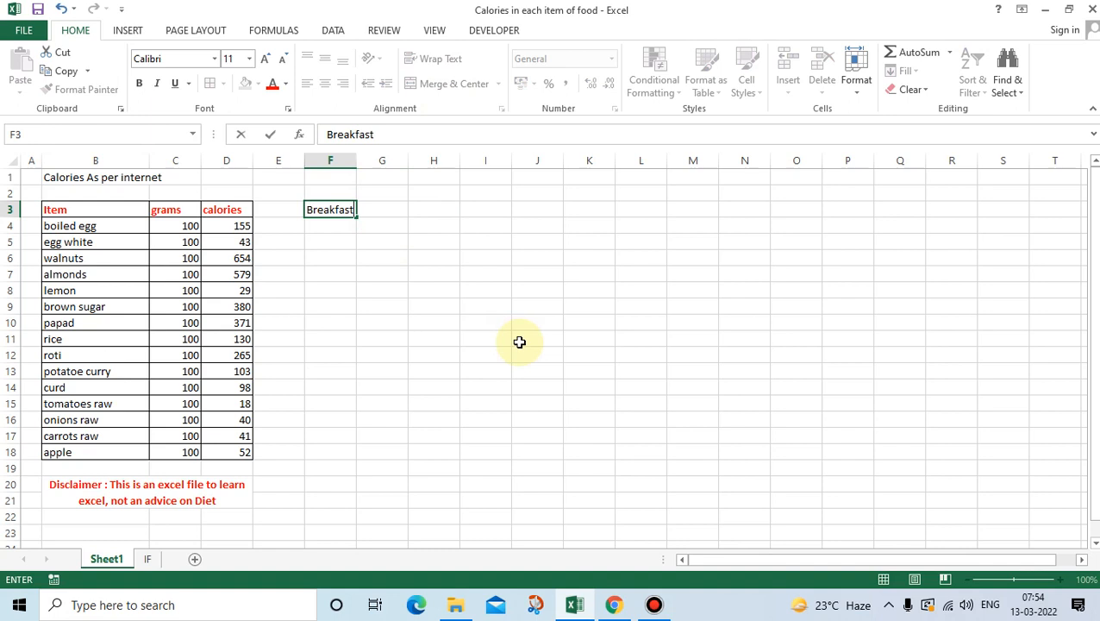
type(" Calories")
key("Tab")
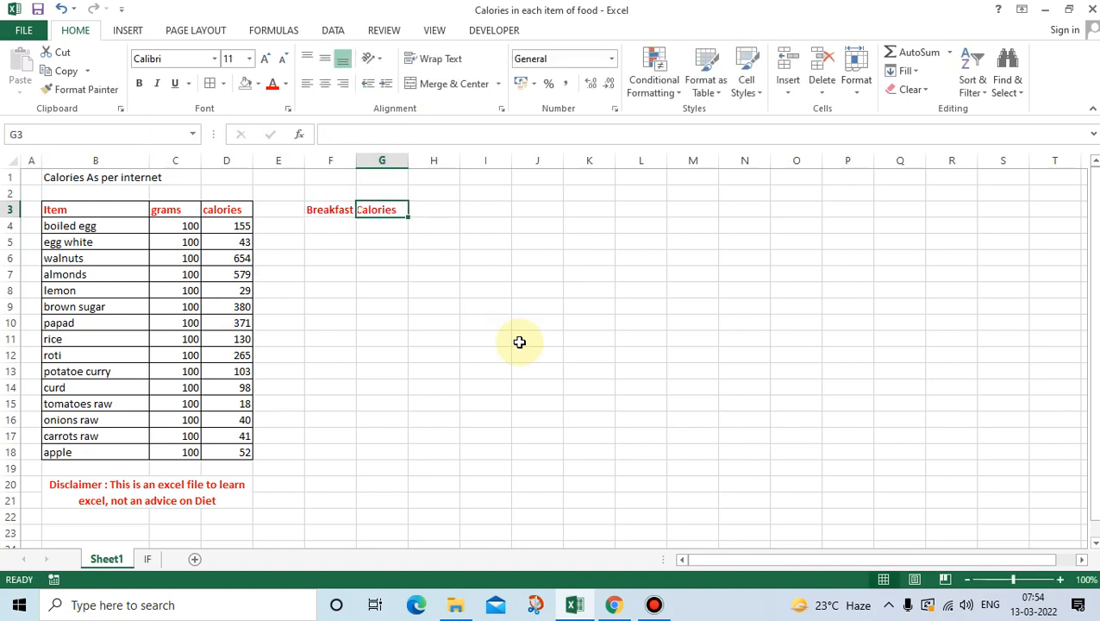
Set the horizontal alignment of the breakfast heading across F3:H3 to Center Across Selection.
key("Left")
key("shift+Right")
key("shift+Right")
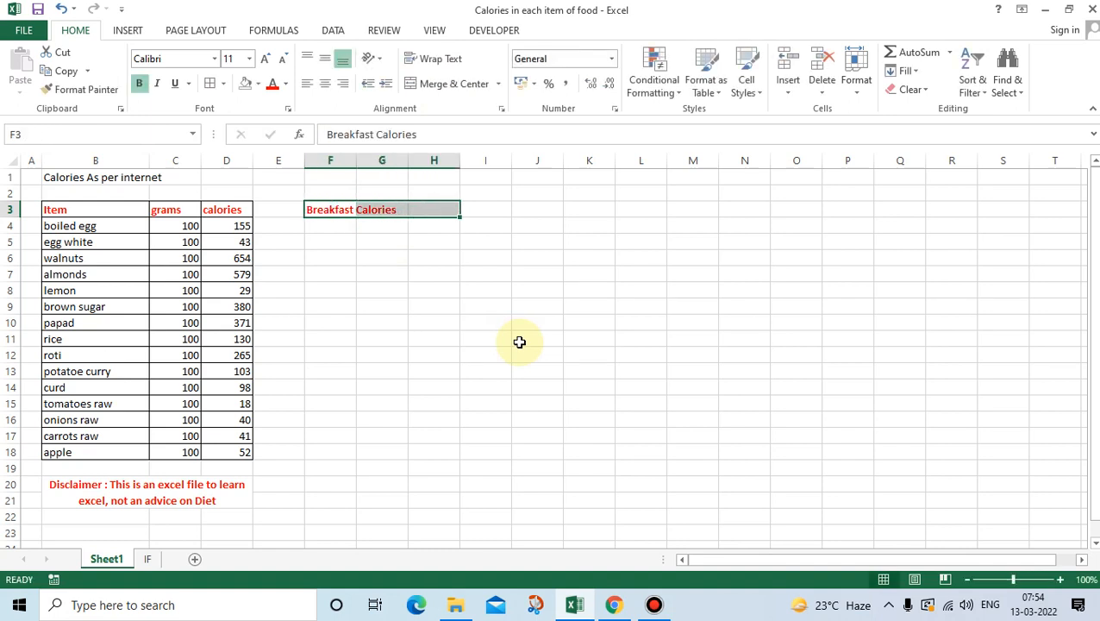
left_click_drag(327, 209, 414, 210)
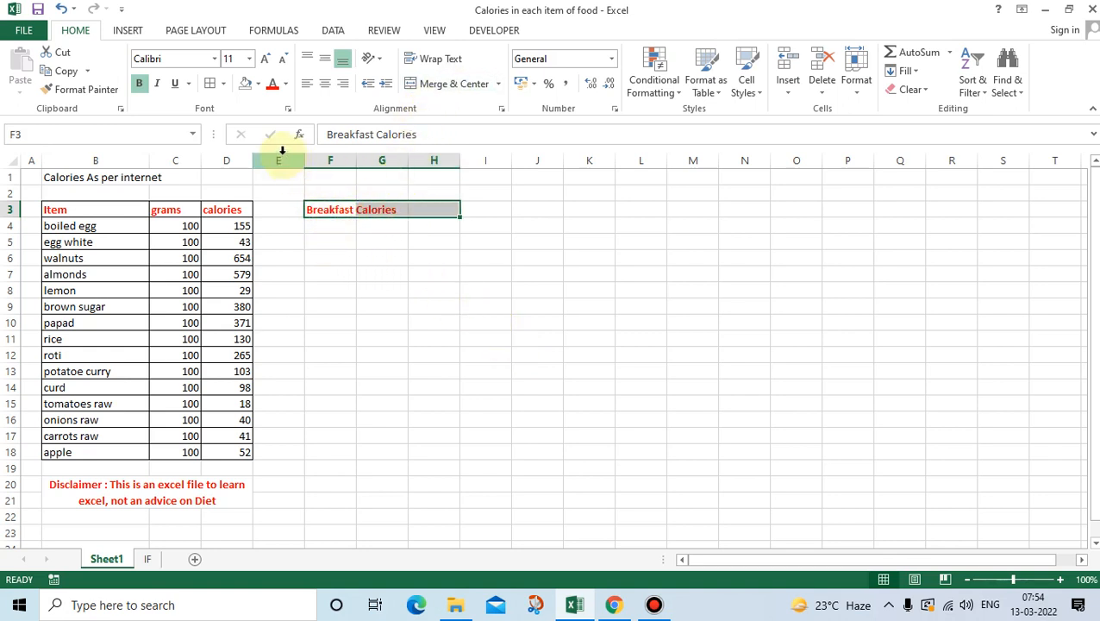
left_click(287, 109)
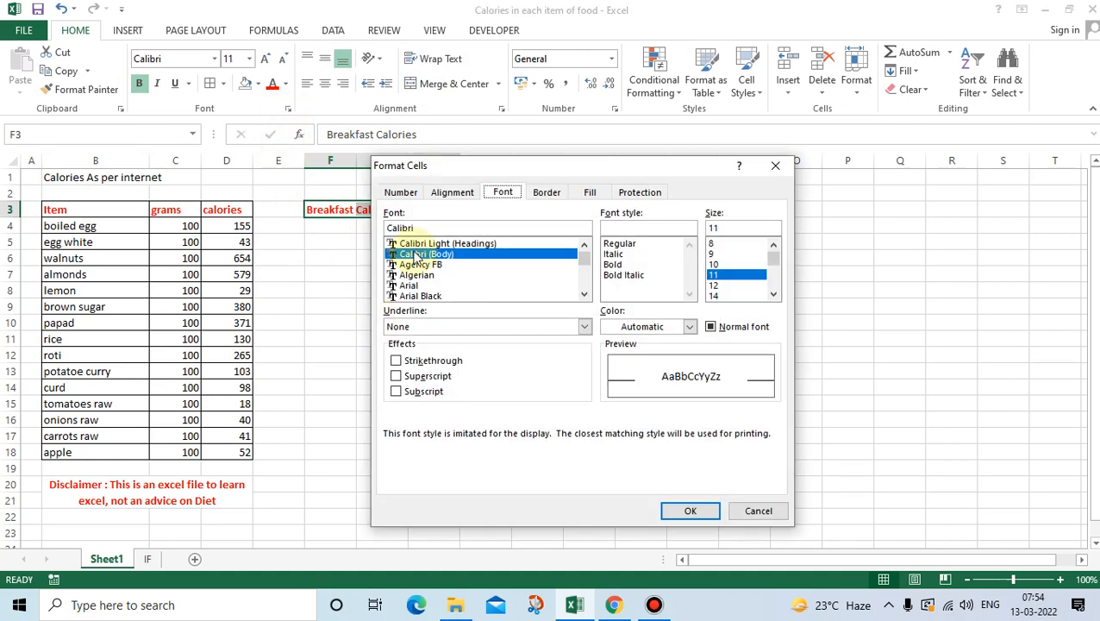
left_click(449, 193)
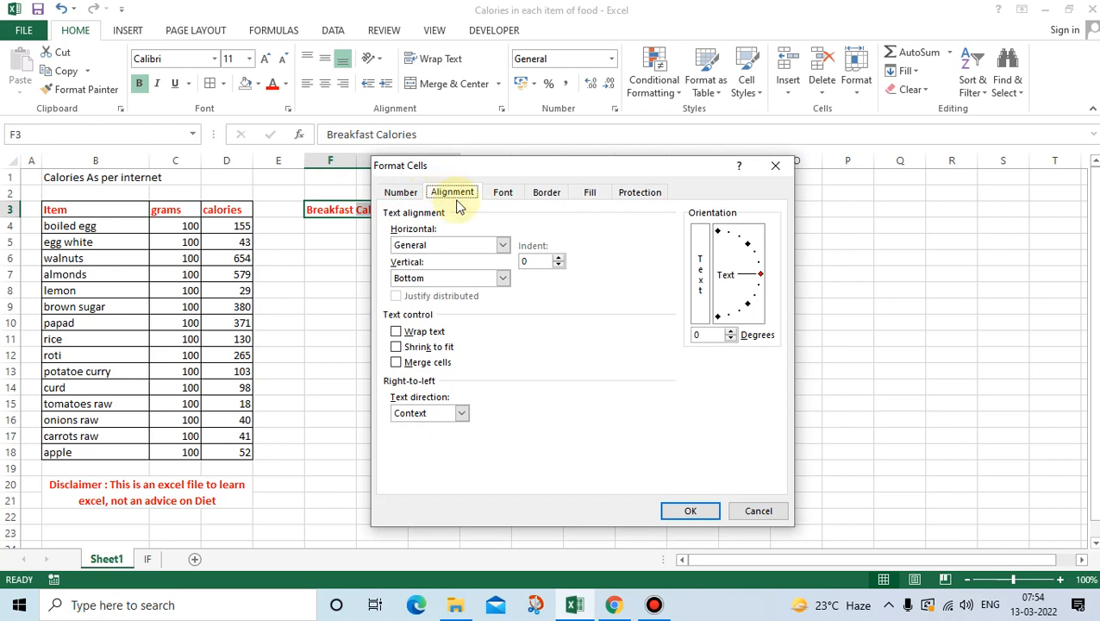
left_click_drag(496, 172, 701, 168)
left_click(708, 239)
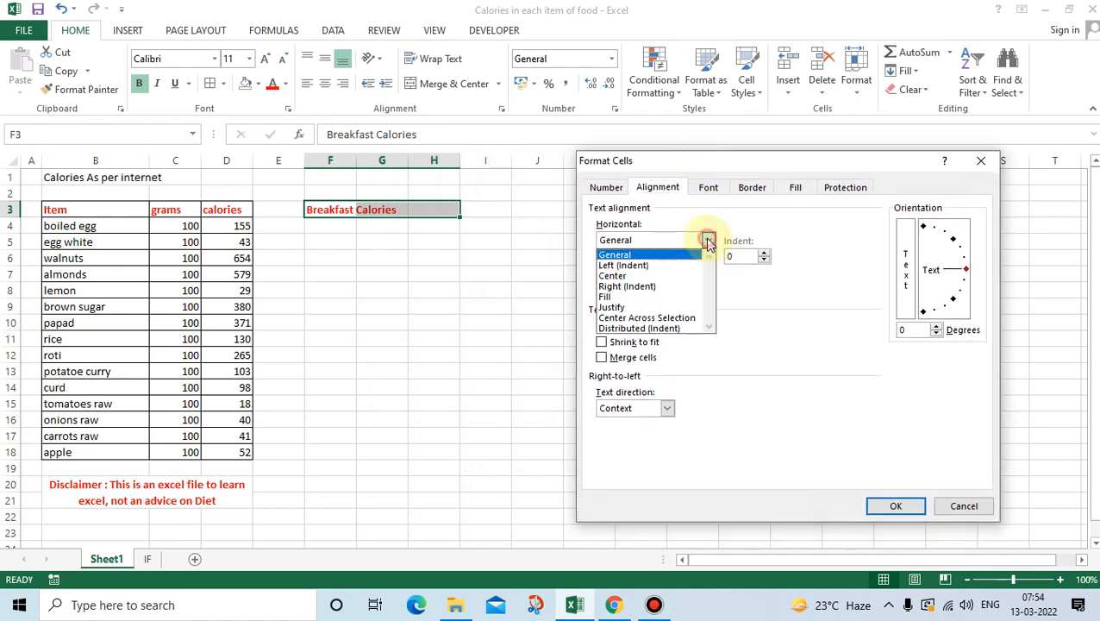
left_click(687, 319)
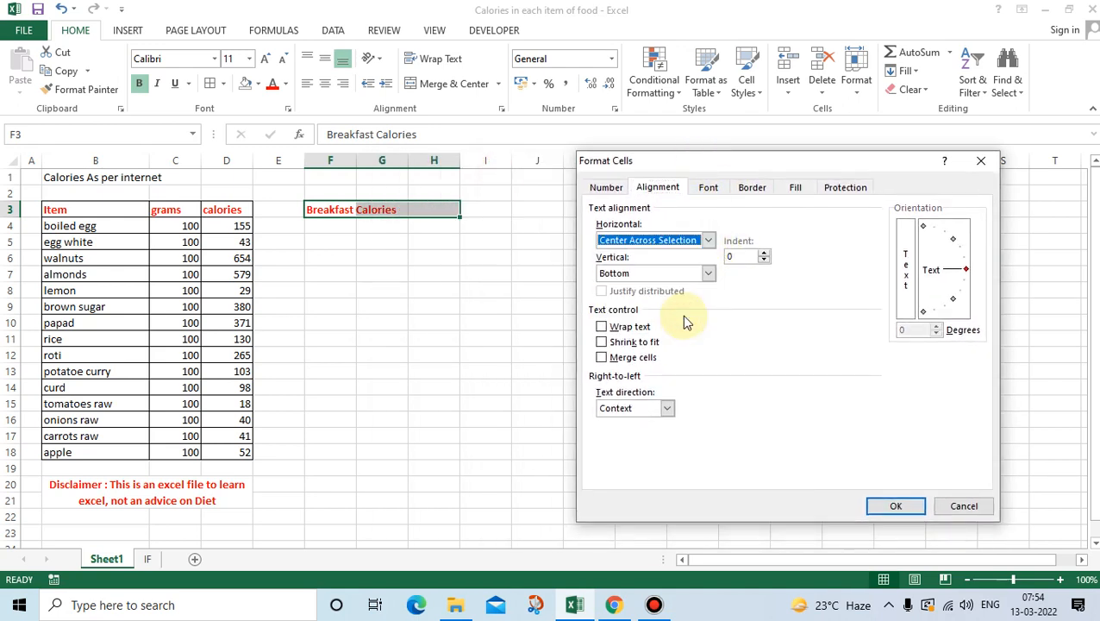
left_click(887, 504)
left_click(324, 291)
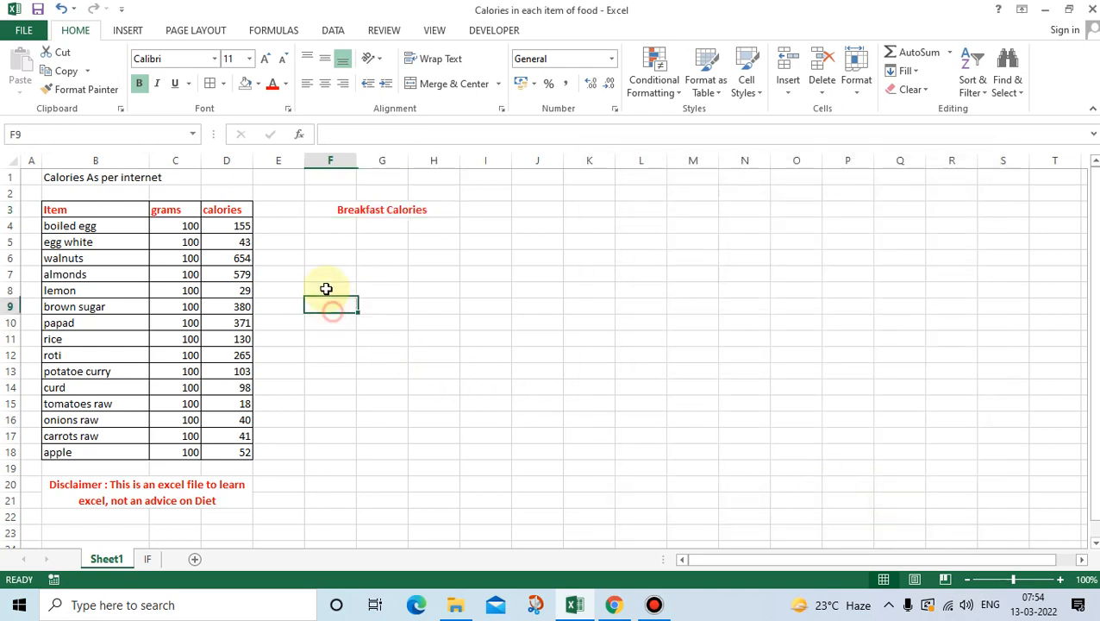
Examine cells F3, G3 and H3 one by one to check whether they are still separate under the centered heading.
left_click(324, 209)
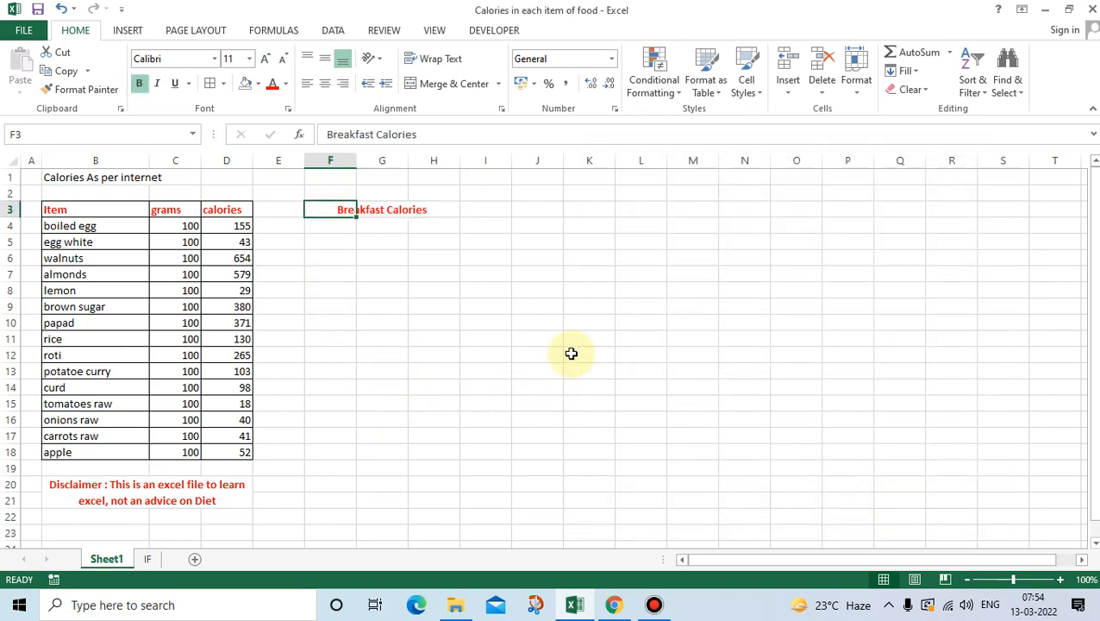
key("Right")
key("Right")
key("Left")
key("Left")
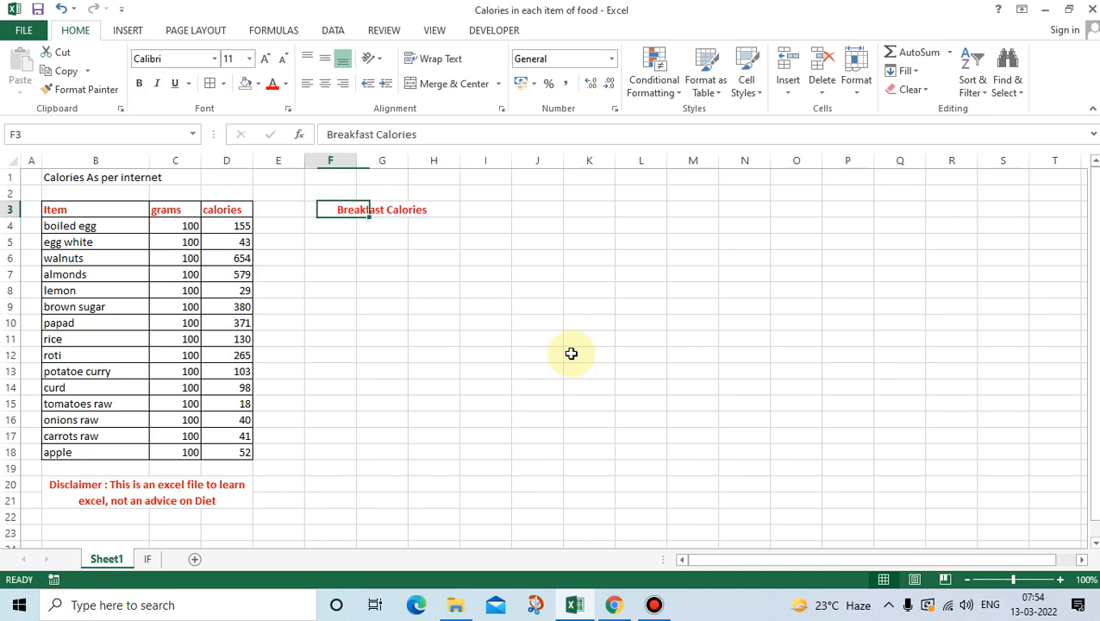
key("Right")
key("Right")
key("Left")
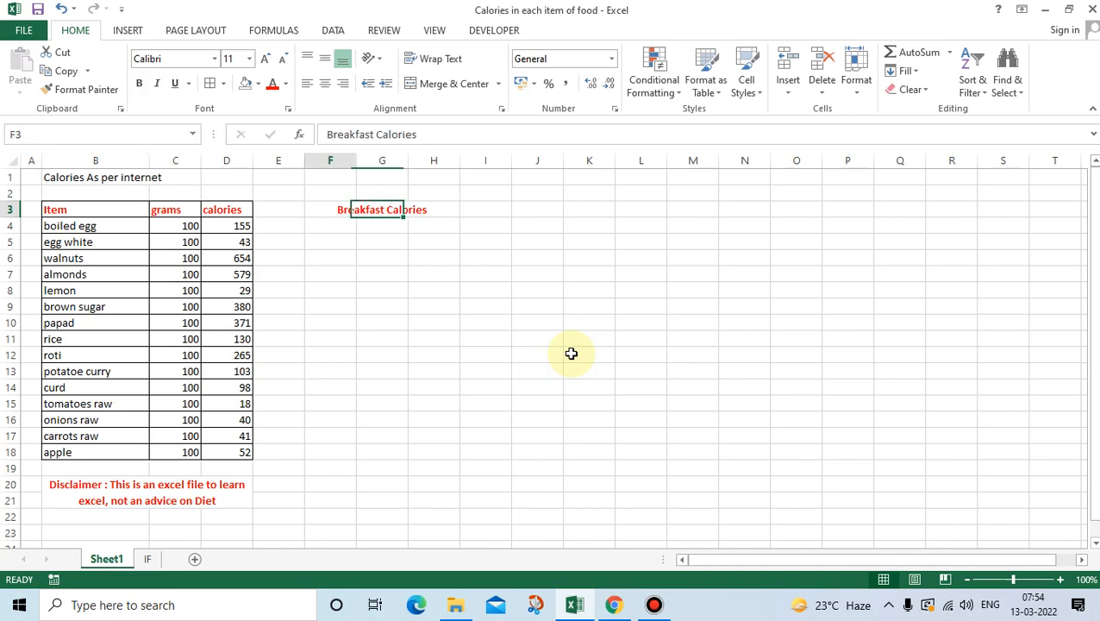
key("Left")
key("Right")
key("Right")
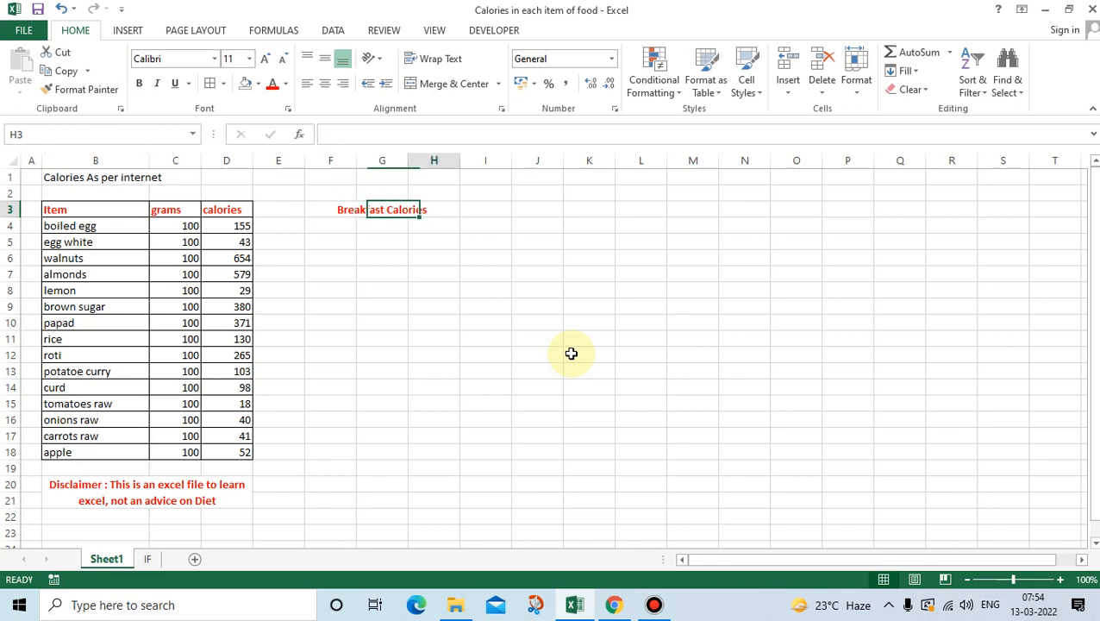
key("Left")
key("Left")
Enter the heading "Lunch Calories" in cell J3.
key("Right")
key("Right")
key("Right")
key("Right")
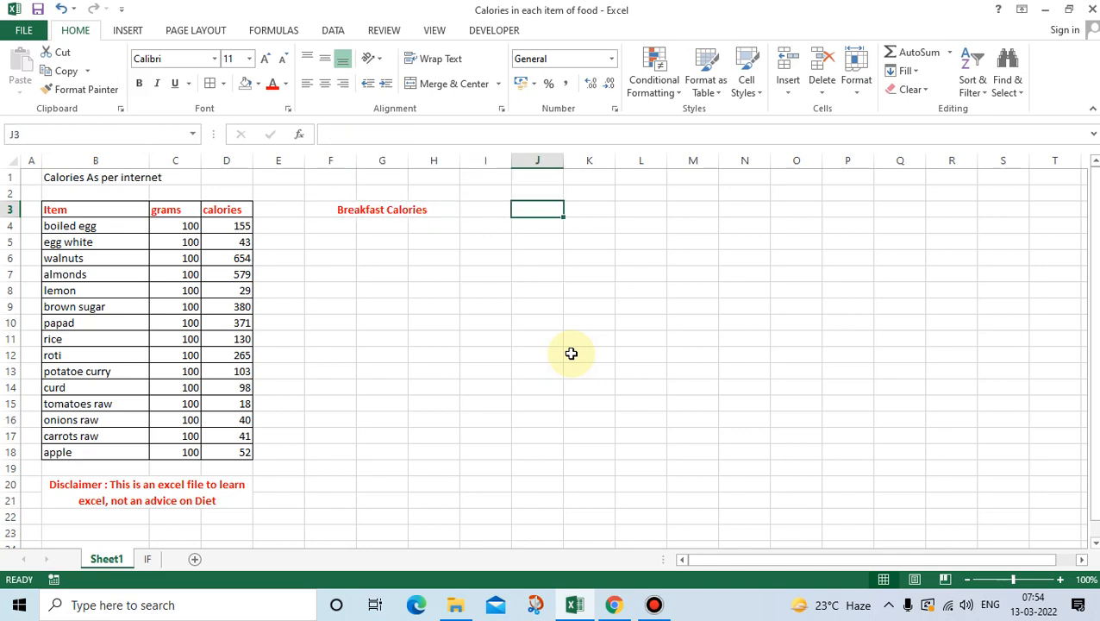
type("Lunch Calories")
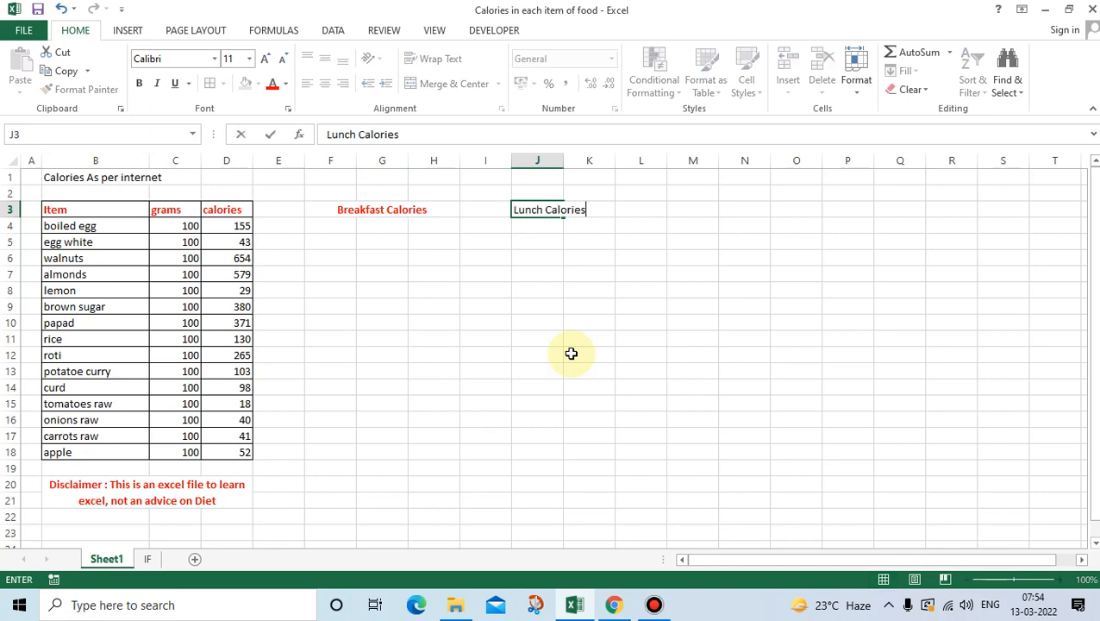
key("Right")
Set the horizontal alignment of the lunch heading across J3:L3 to Center Across Selection.
key("Left")
key("shift+Right")
key("shift+Right")
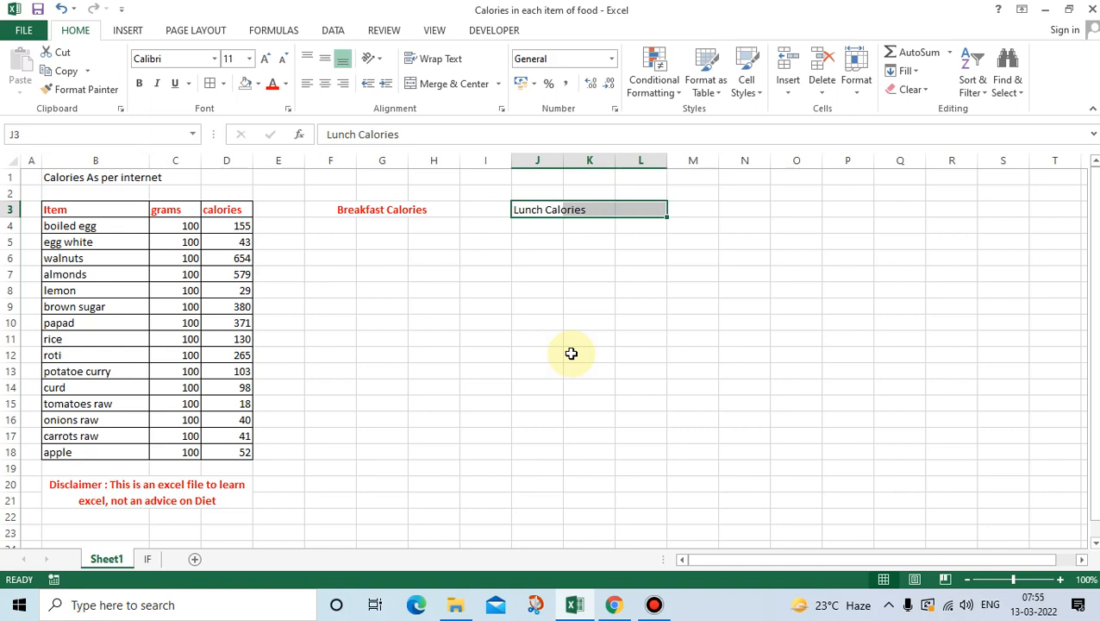
key("ctrl+1")
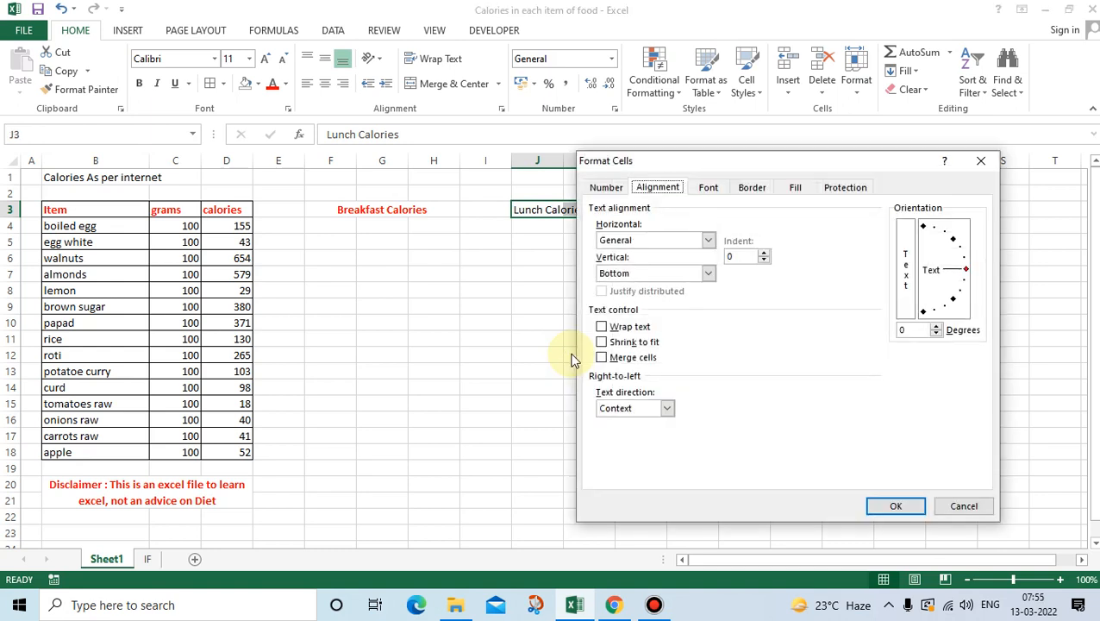
left_click(707, 240)
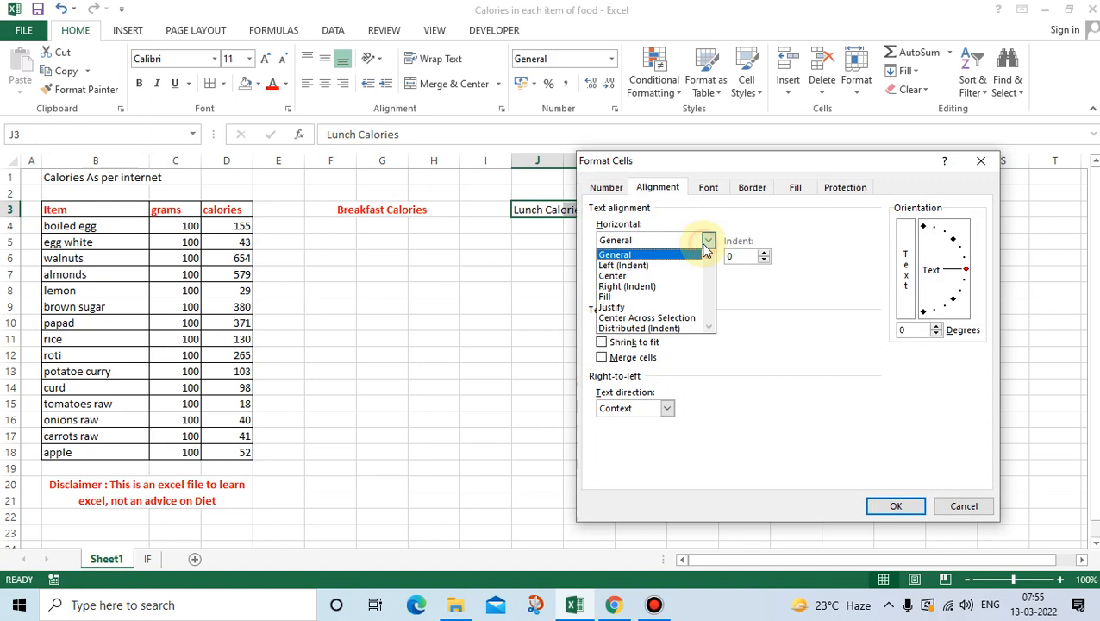
left_click(698, 317)
left_click(896, 505)
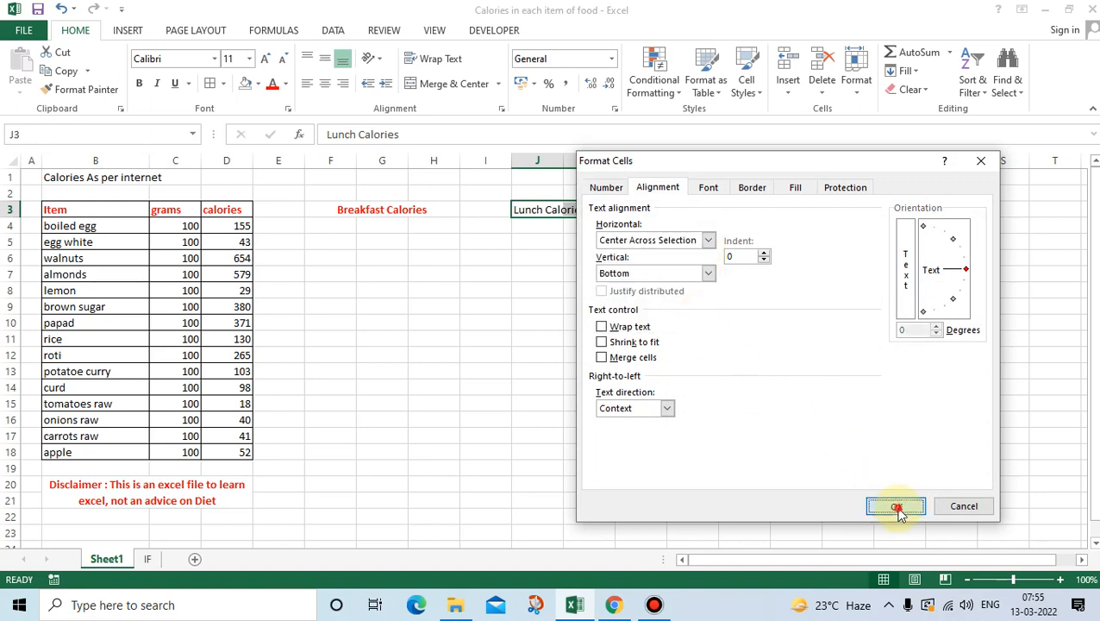
left_click(367, 209)
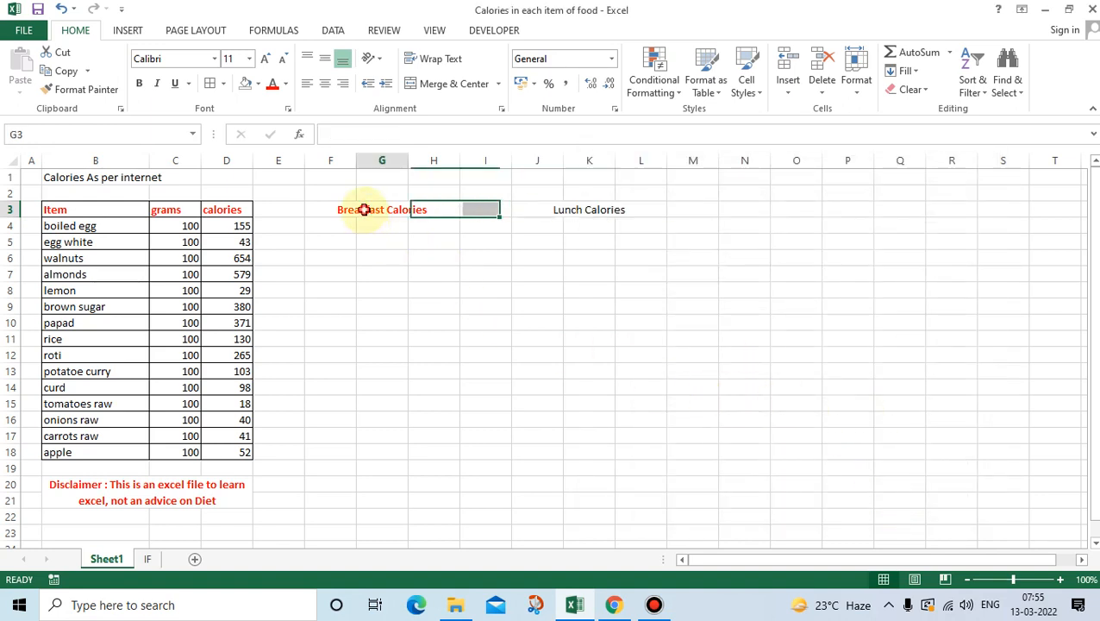
Copy the formatting of the breakfast heading in F3 onto the lunch heading in J3 with Format Painter.
left_click(324, 210)
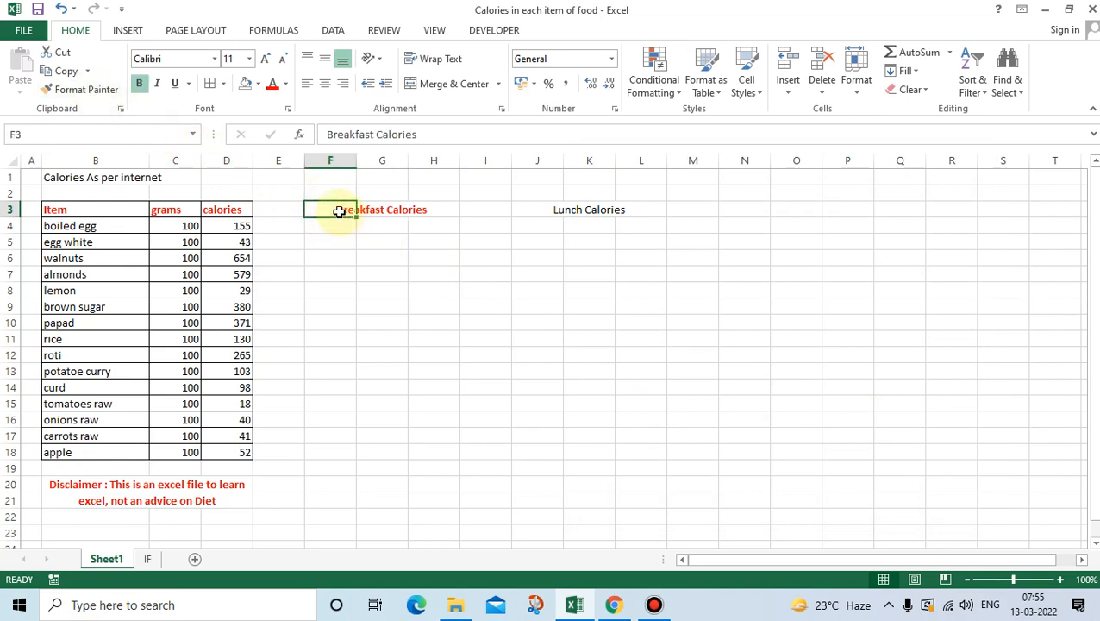
left_click(82, 89)
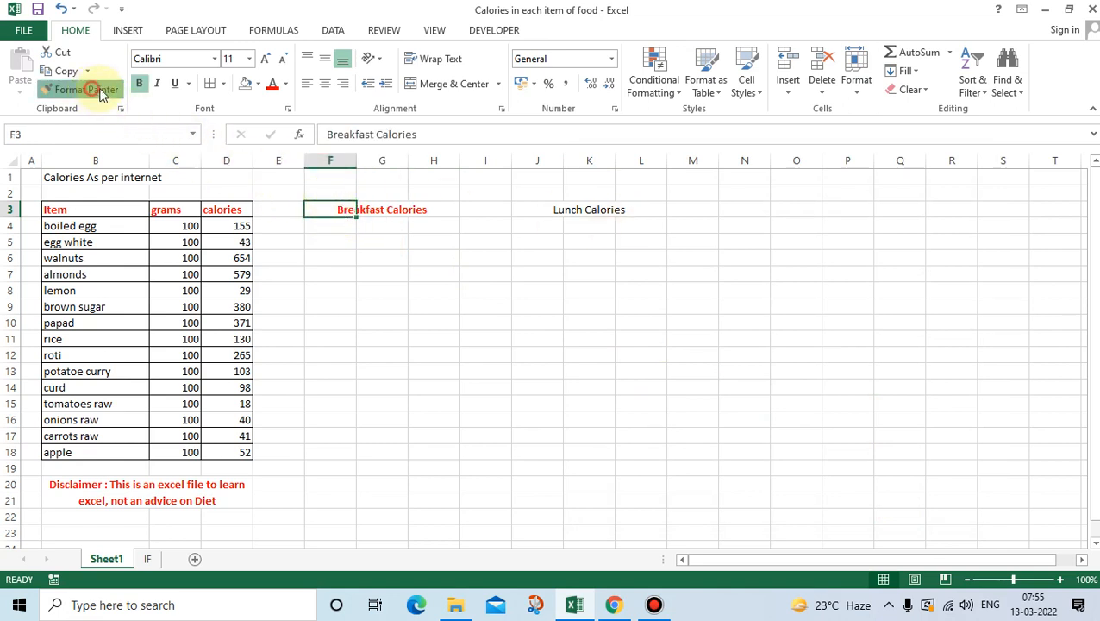
left_click(543, 209)
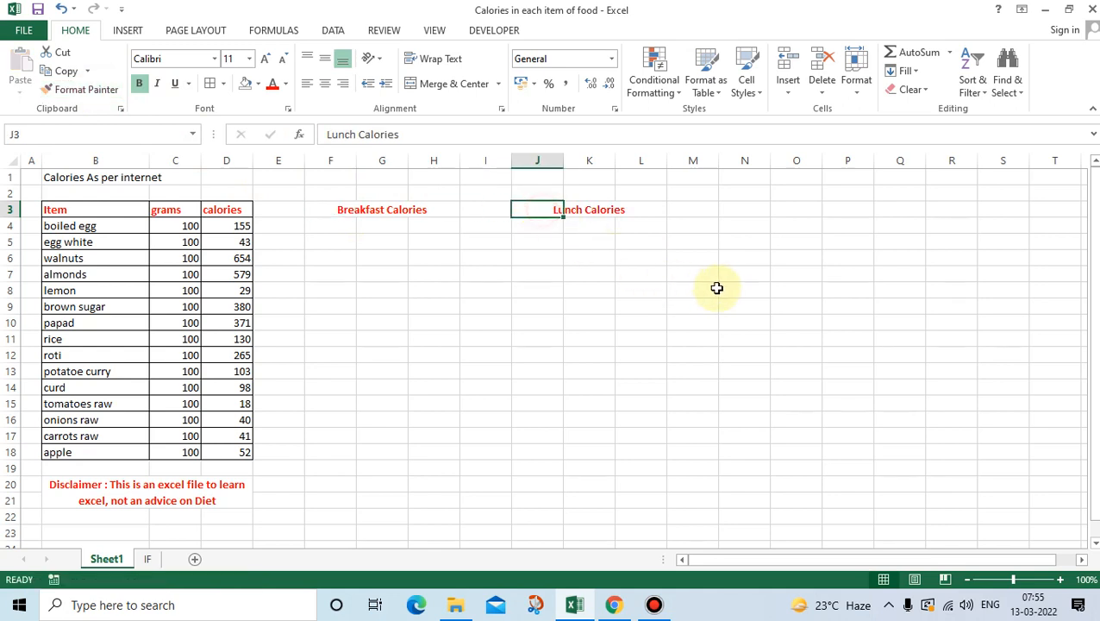
Enter the heading "Dinner Calories" in cell N3.
left_click(738, 211)
left_click(547, 213)
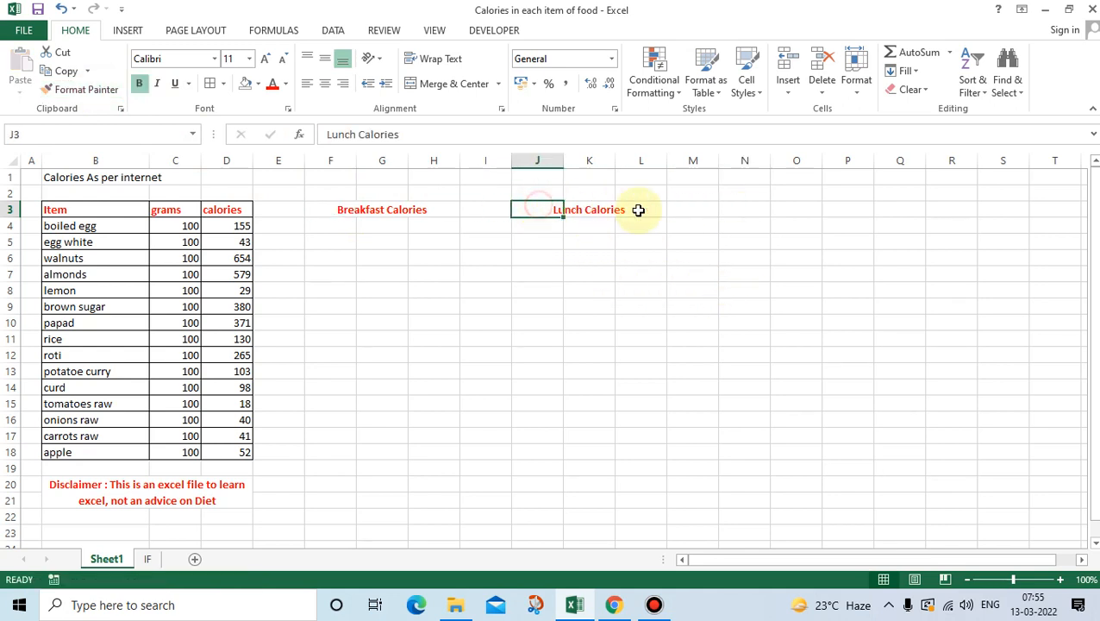
left_click(703, 213)
left_click(745, 211)
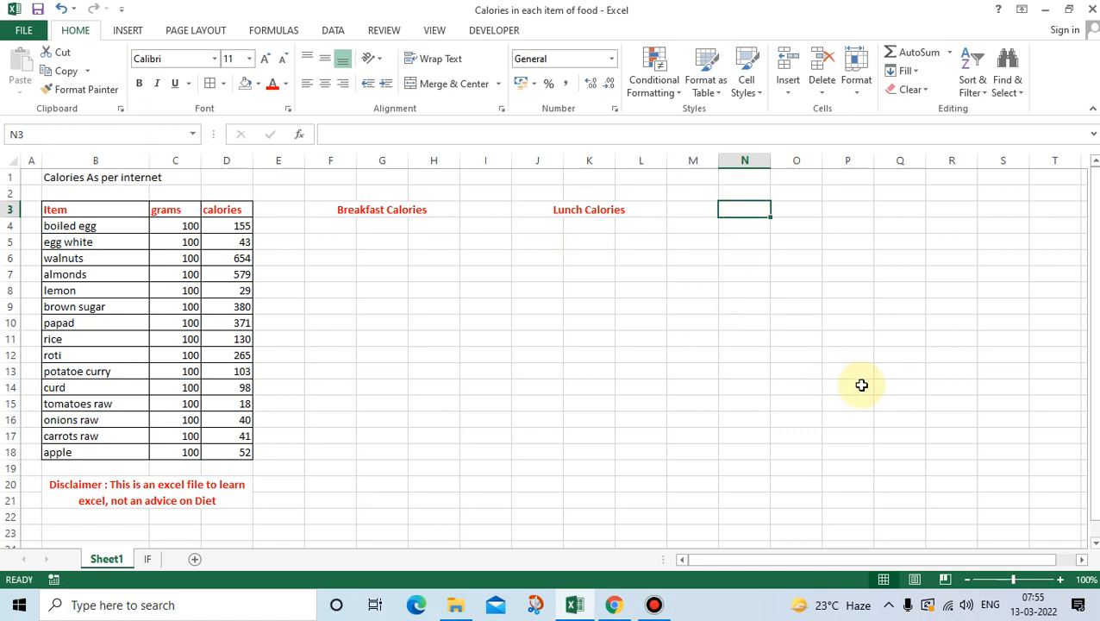
type("Dinner Calo")
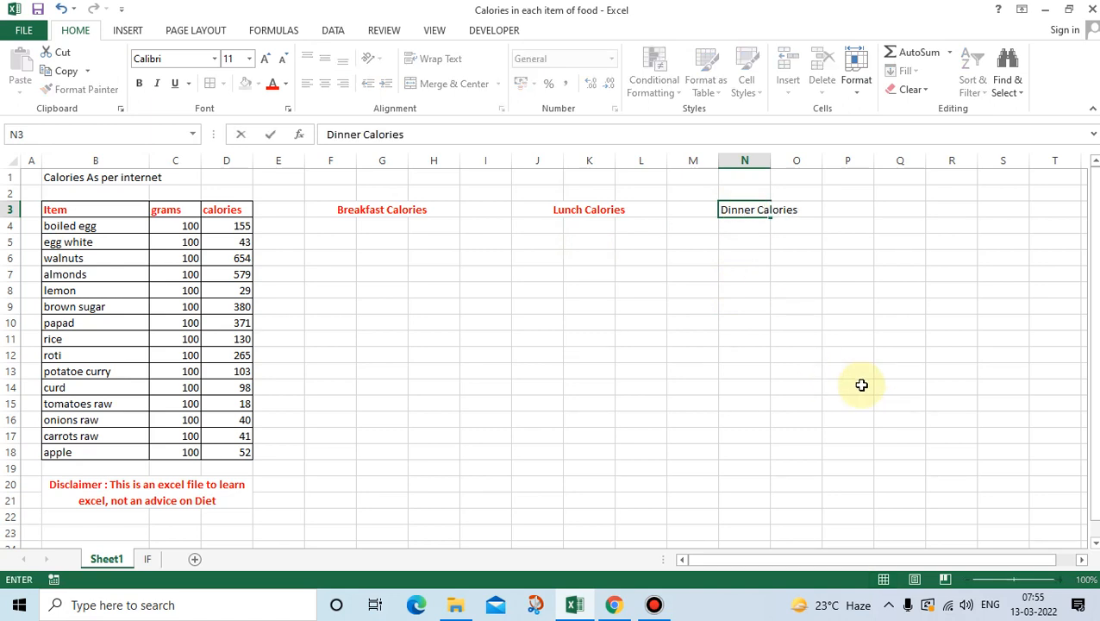
type("ries")
Copy the formatting of the breakfast heading range F3:H3 onto the dinner heading across N3:P3 with Format Painter.
key("shift+Right")
key("shift+Right")
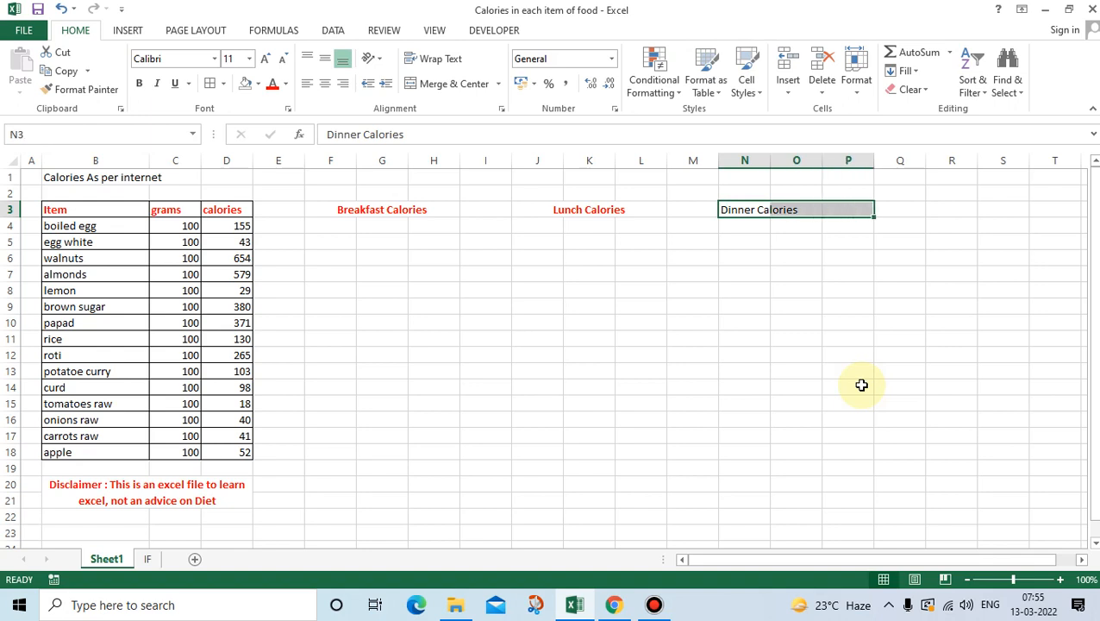
left_click(343, 210)
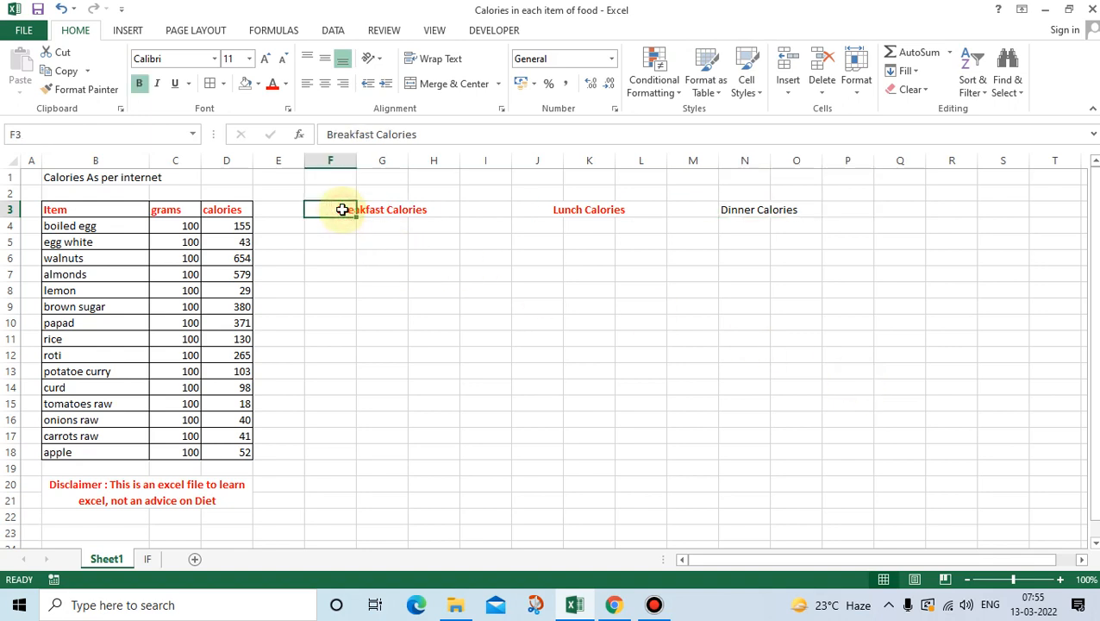
left_click_drag(342, 209, 428, 209)
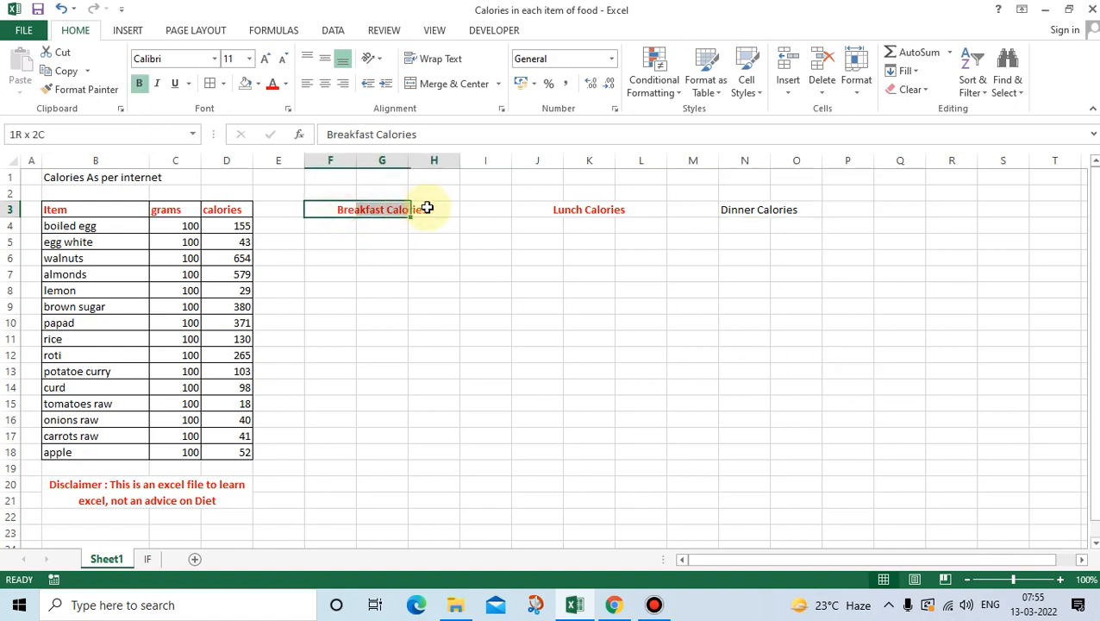
left_click(80, 91)
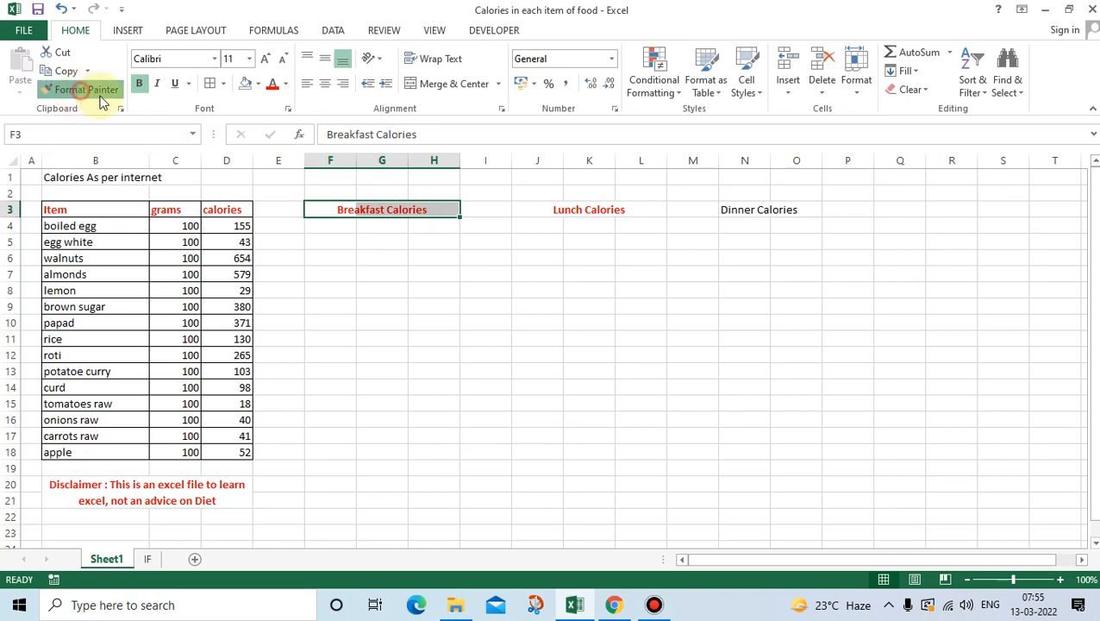
left_click(734, 211)
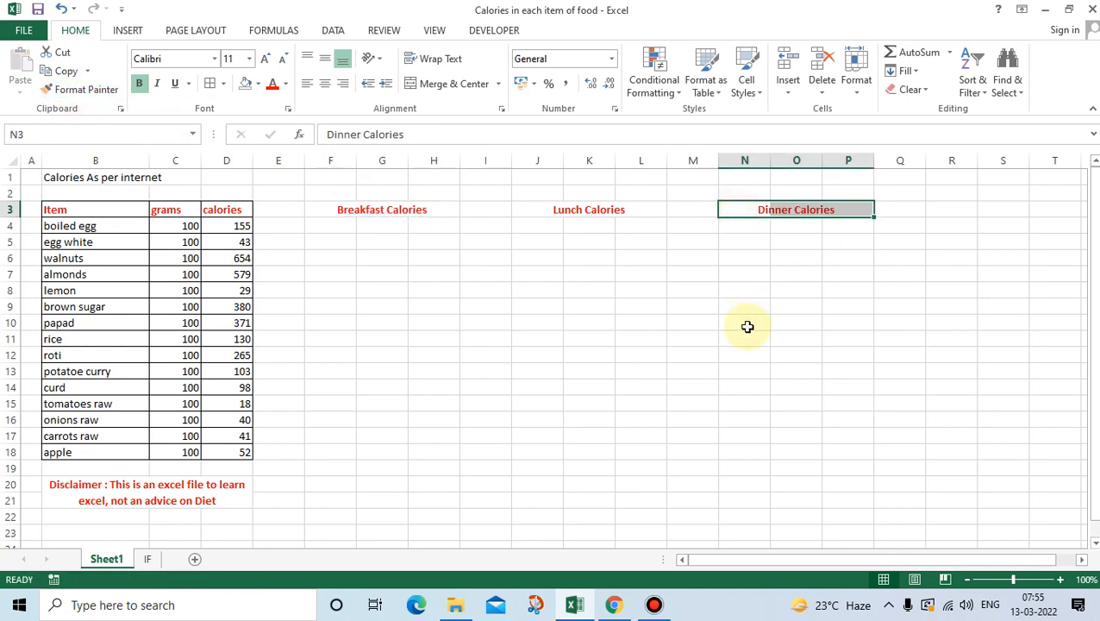
Examine cells N3, O3 and P3 one by one to check whether they are still separate under the dinner heading.
key("Left")
key("Right")
key("Right")
key("Right")
key("Left")
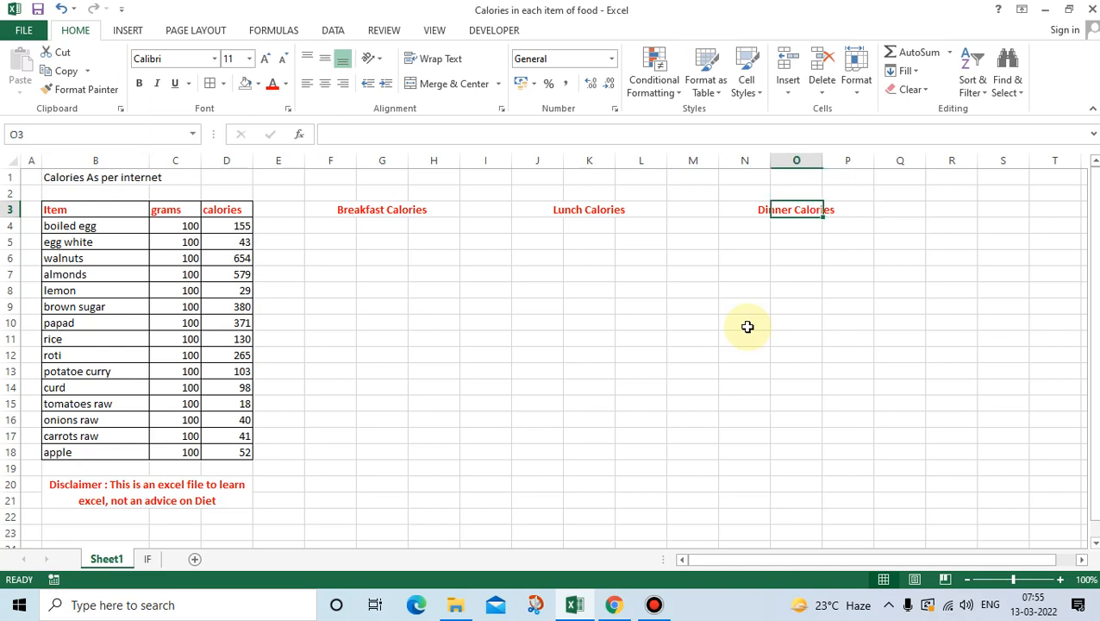
key("Left")
key("Right")
key("Right")
key("Left")
key("Left")
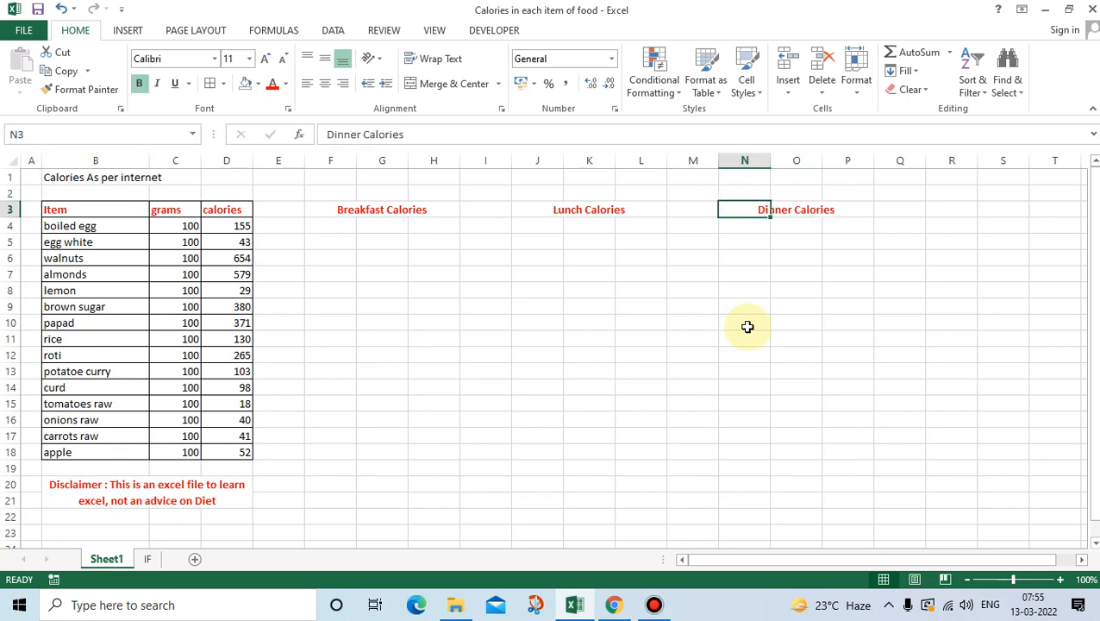
Apply all borders to the breakfast section F3:H18, matching the rows of the food table.
left_click(86, 95)
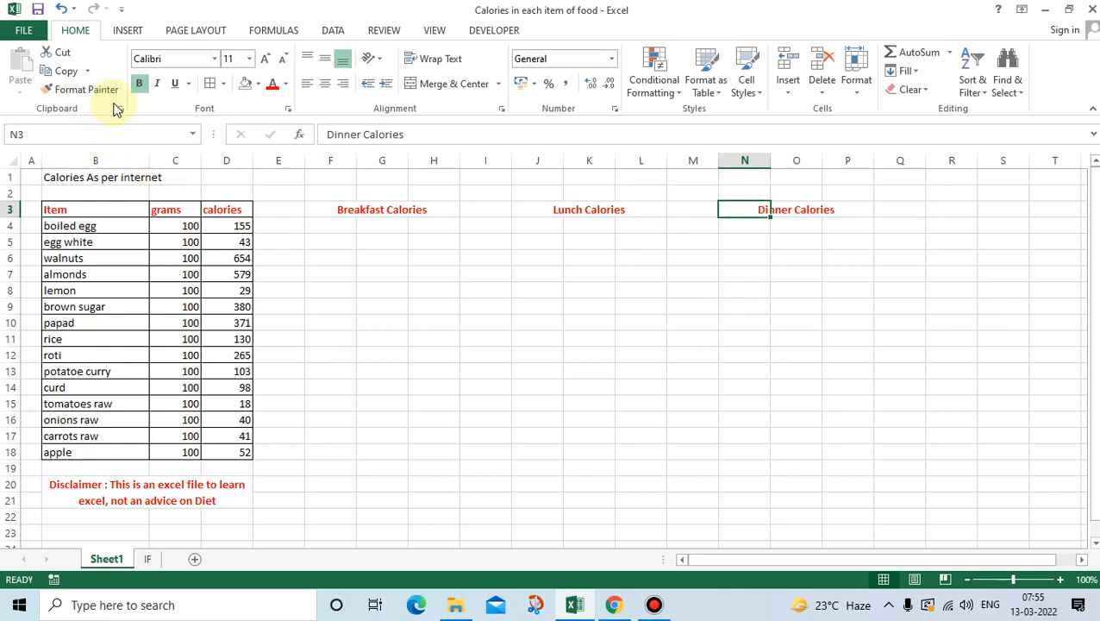
left_click(338, 210)
mouse_move(339, 211)
left_mouse_down()
mouse_move(422, 213)
mouse_move(436, 448)
left_mouse_up()
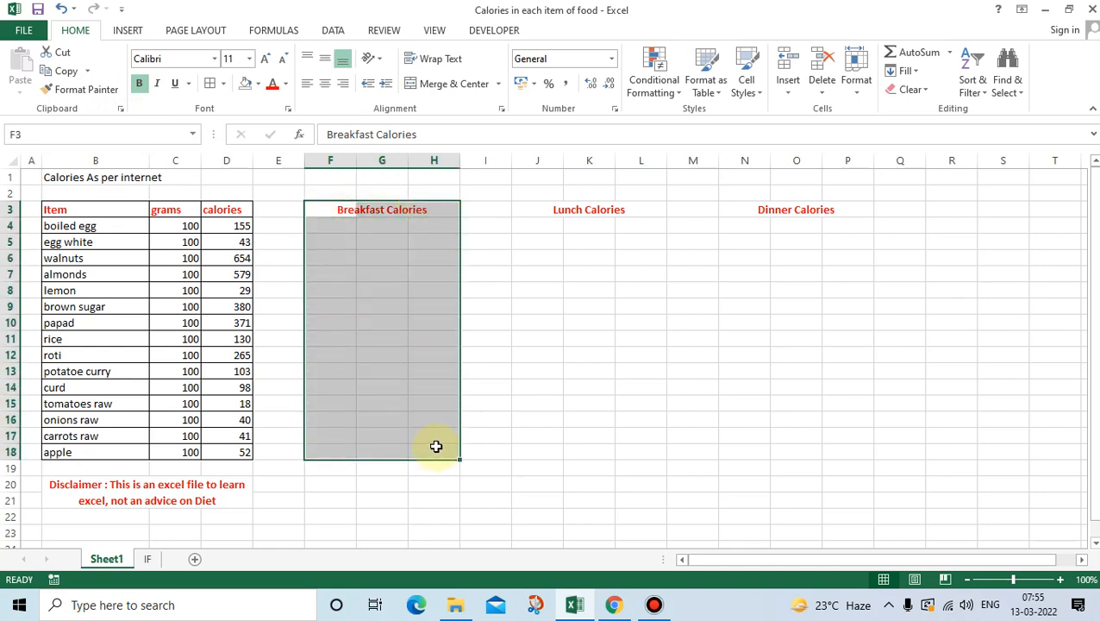
left_click(209, 82)
Insert a new sheet row at row 4, directly below the headings and above the boiled egg row.
left_click(337, 225)
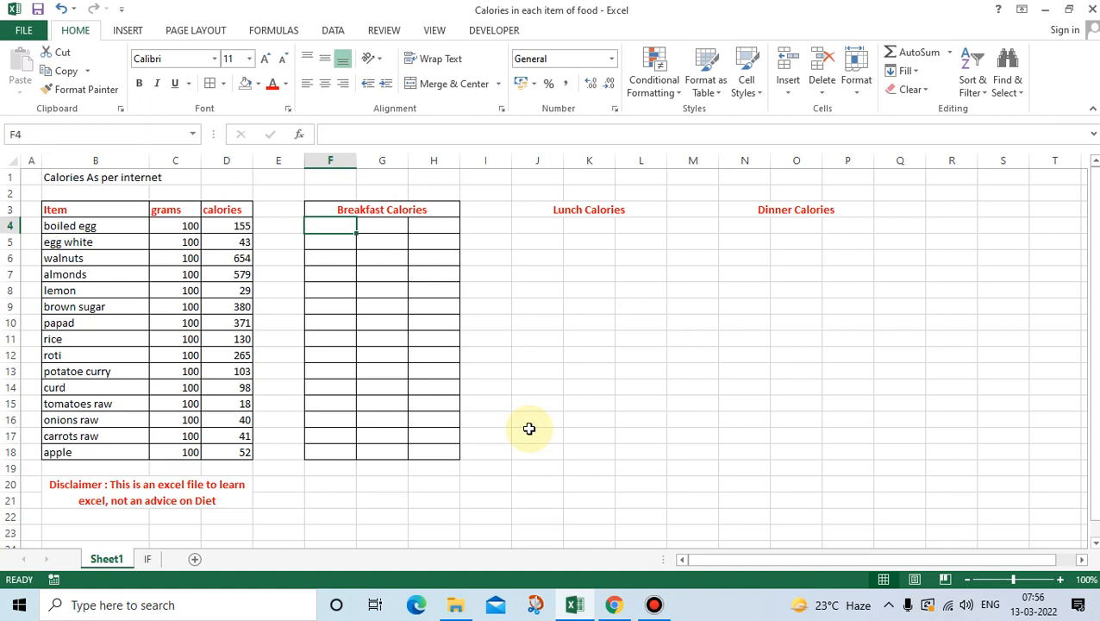
key("alt")
key("h")
key("i")
key("r")
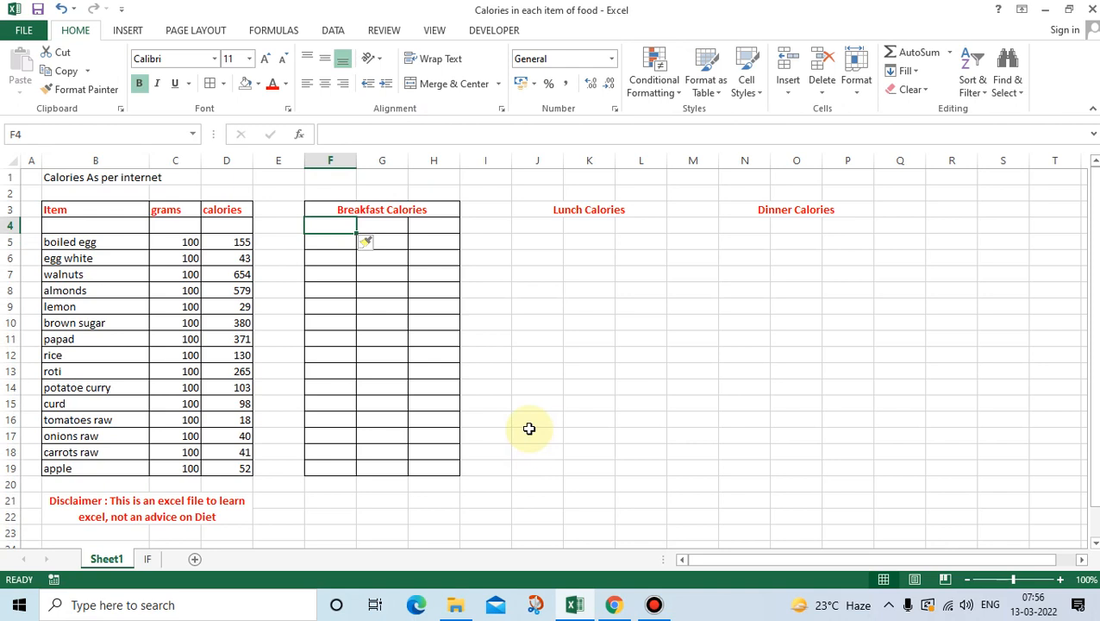
Examine the item, grams and calories cells of the boiled egg row against the breakfast section.
key("Left")
key("Down")
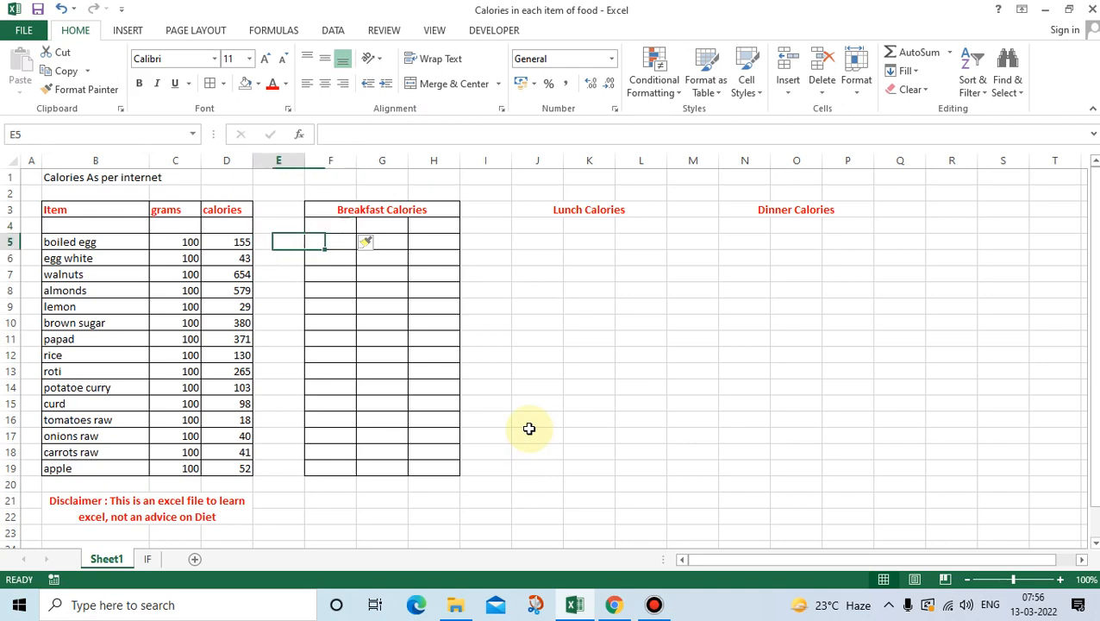
key("Left")
key("Left")
key("Left")
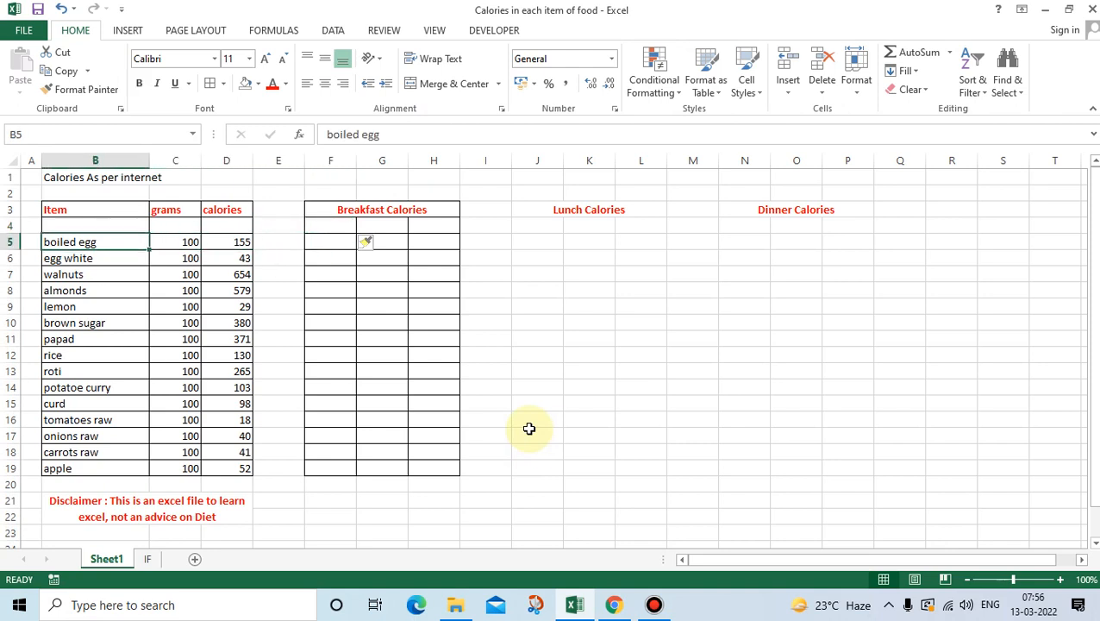
key("Right")
key("Right")
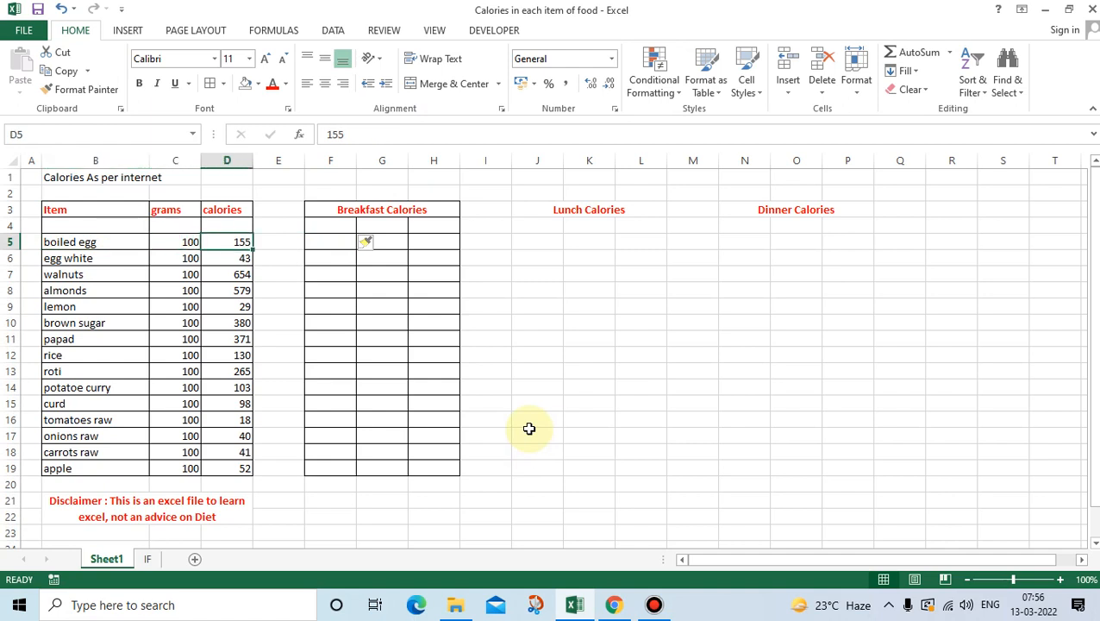
key("Right")
key("Right")
Enter the subheading "Grams" in cell F4 under the breakfast heading.
key("Up")
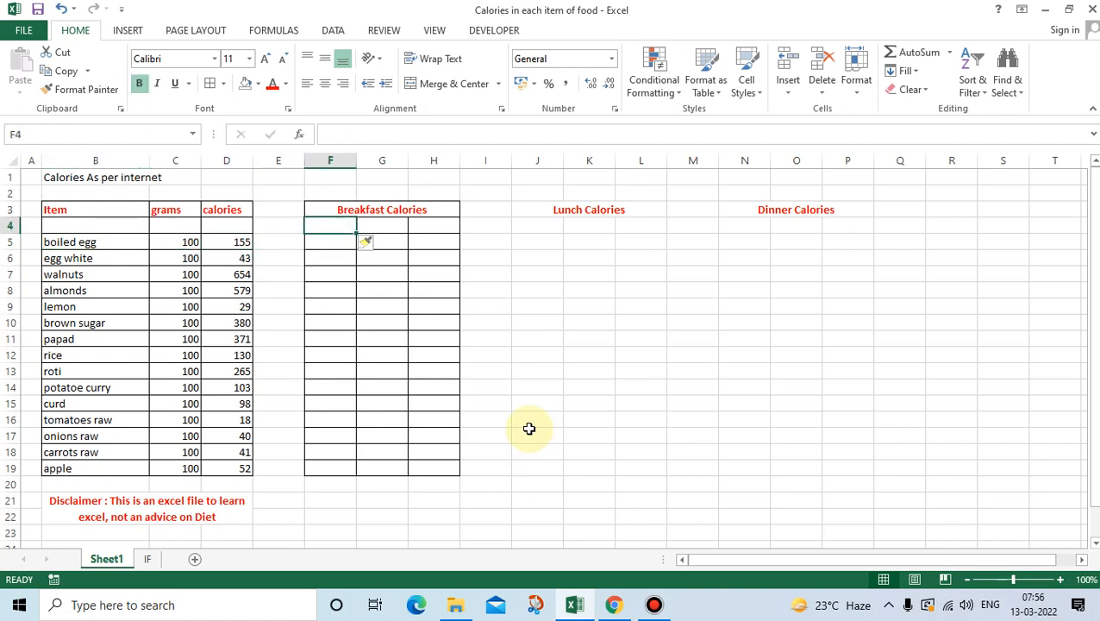
type("Grams")
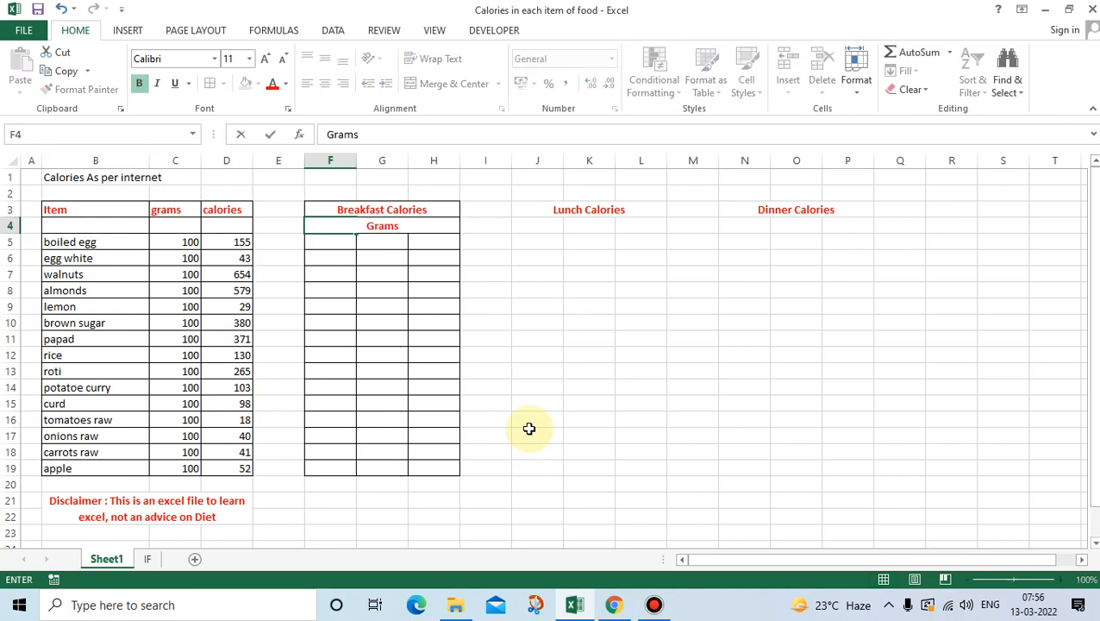
key("Return")
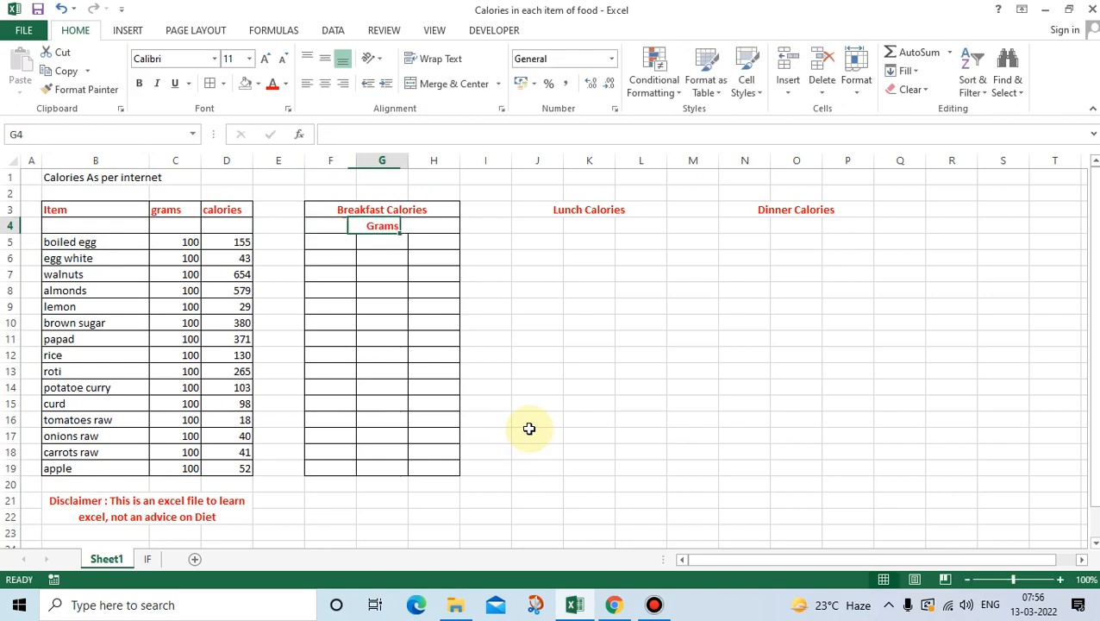
Remove the Center Across Selection alignment from F4:H4 so the Grams subheading aligns left within F4.
key("Up")
key("Up")
key("Down")
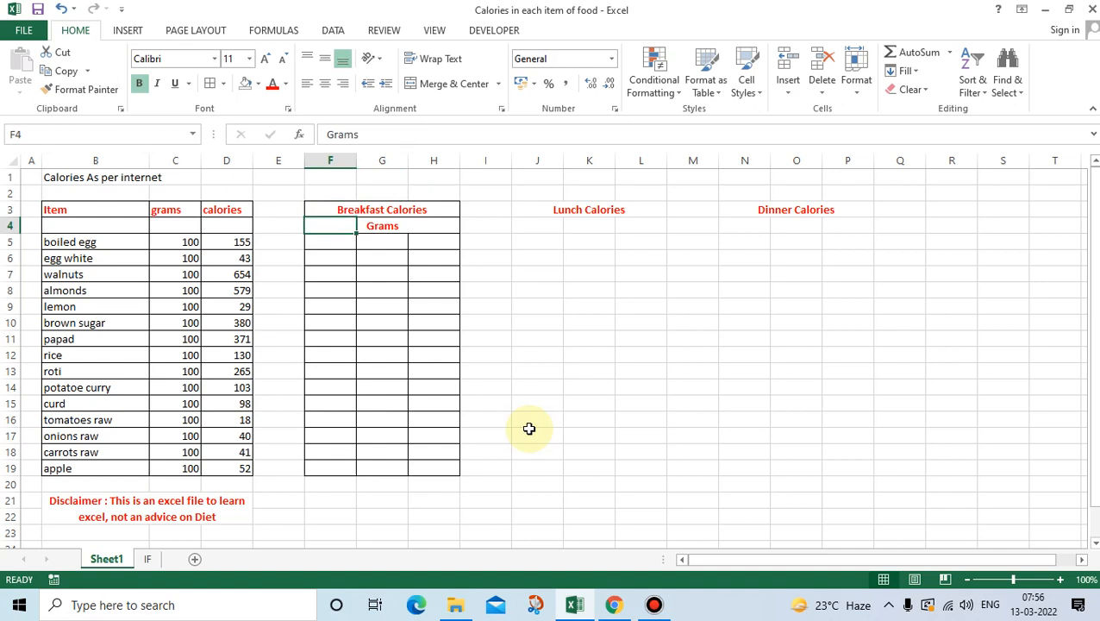
key("shift+Right")
key("shift+Right")
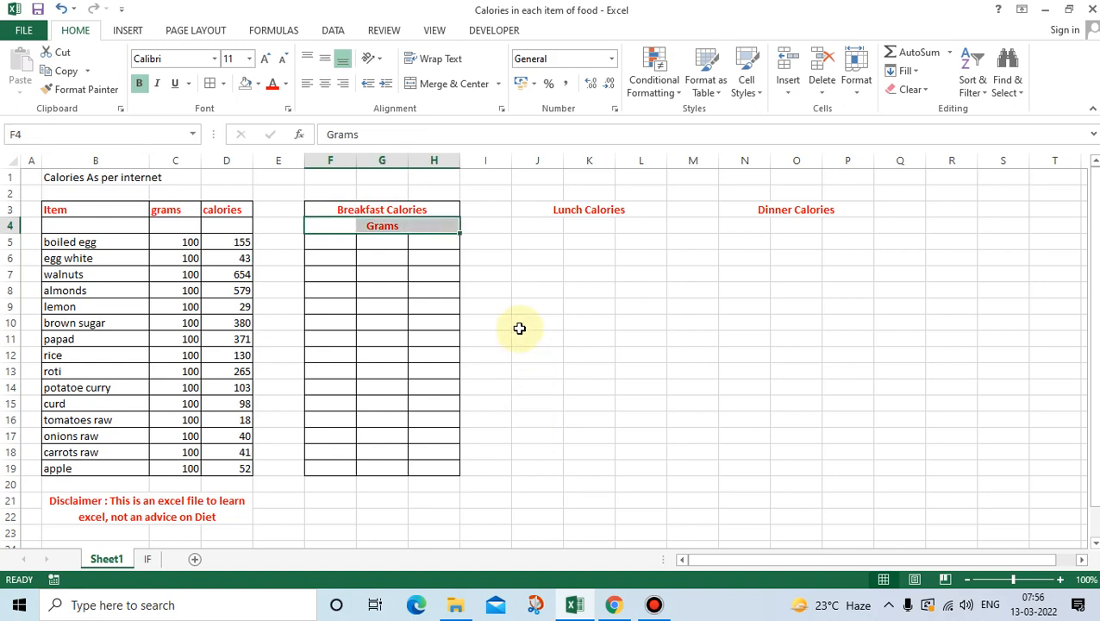
key("ctrl+1")
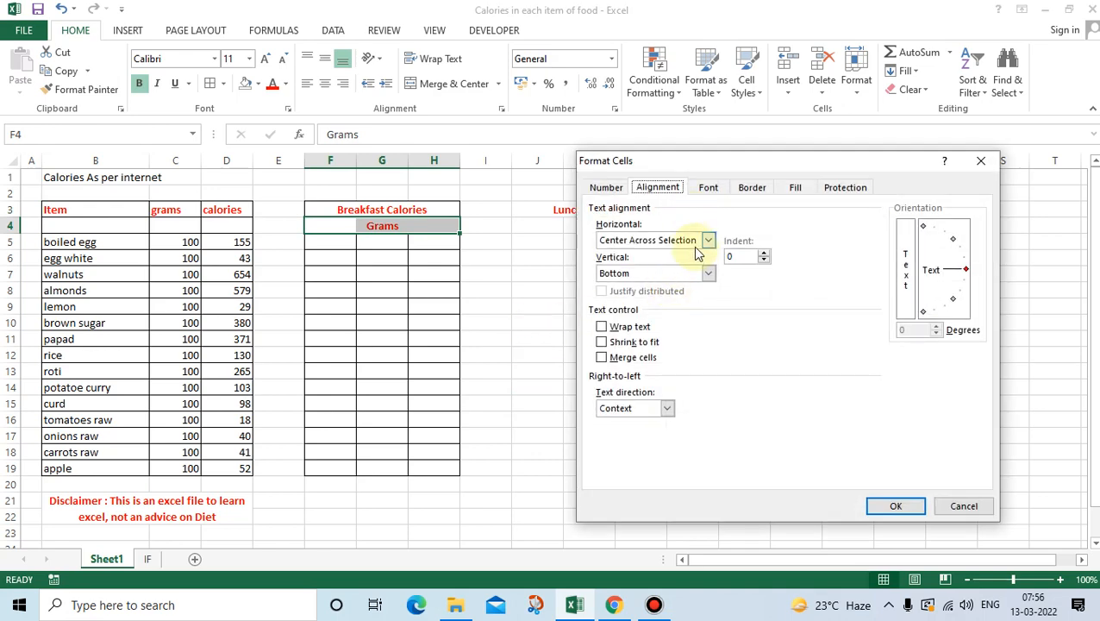
left_click(708, 242)
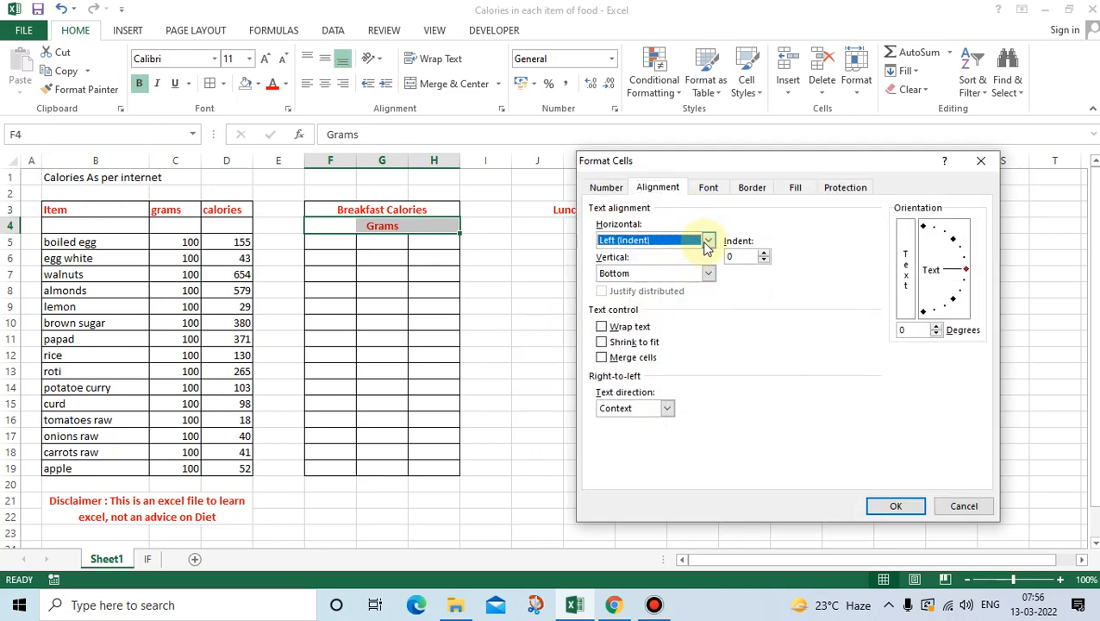
left_click(707, 241)
left_click(690, 251)
left_click(897, 506)
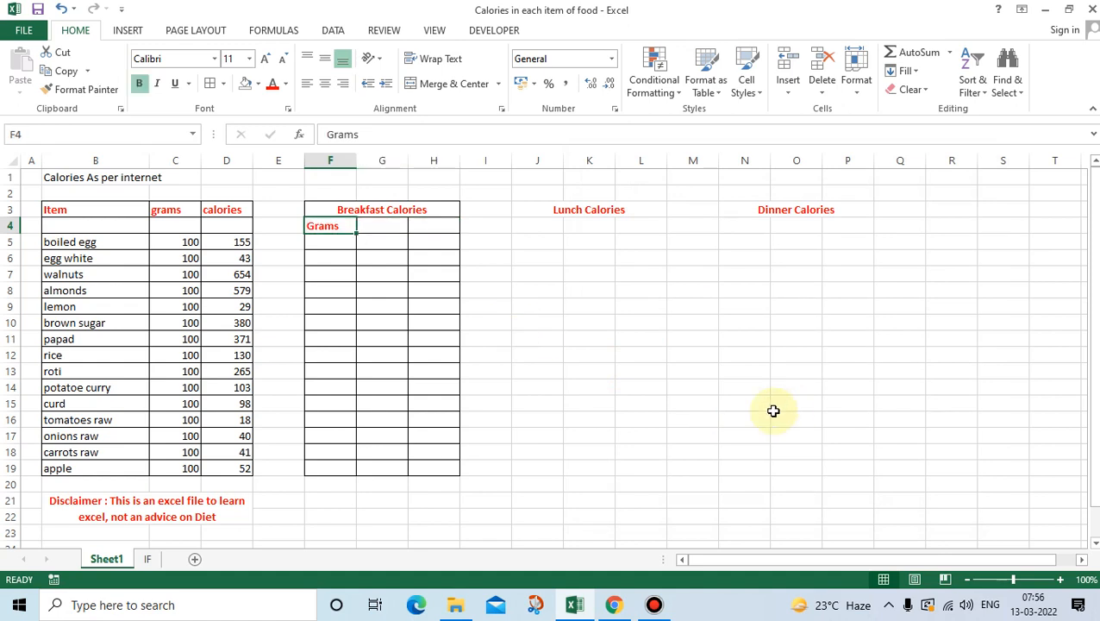
Enter the subheading "Calories" in cell G4 and set its font color to red.
key("Right")
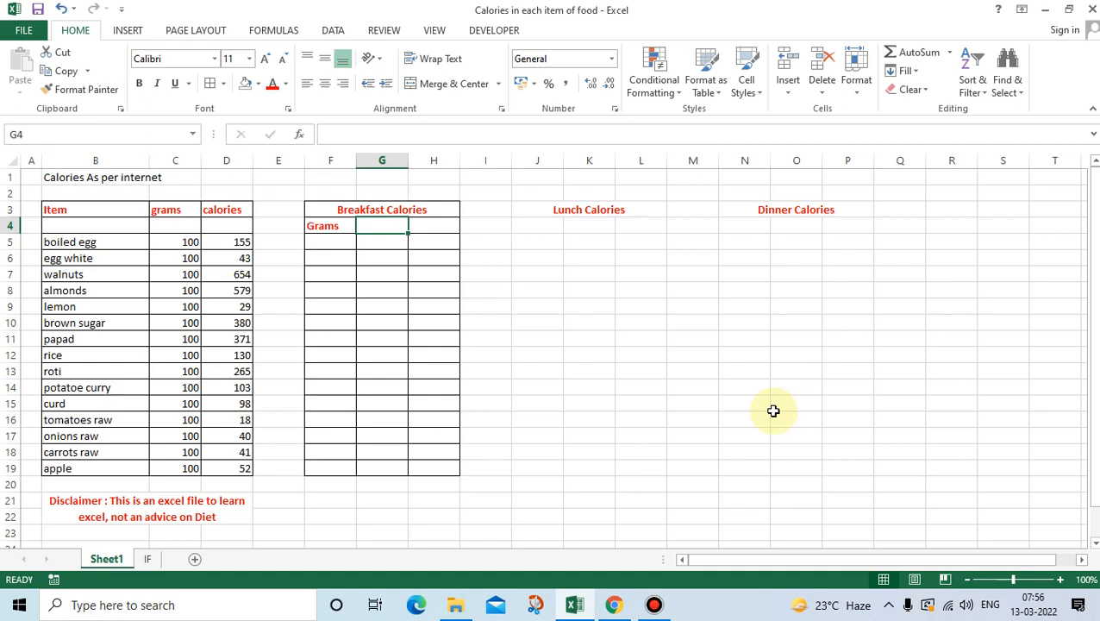
type("C")
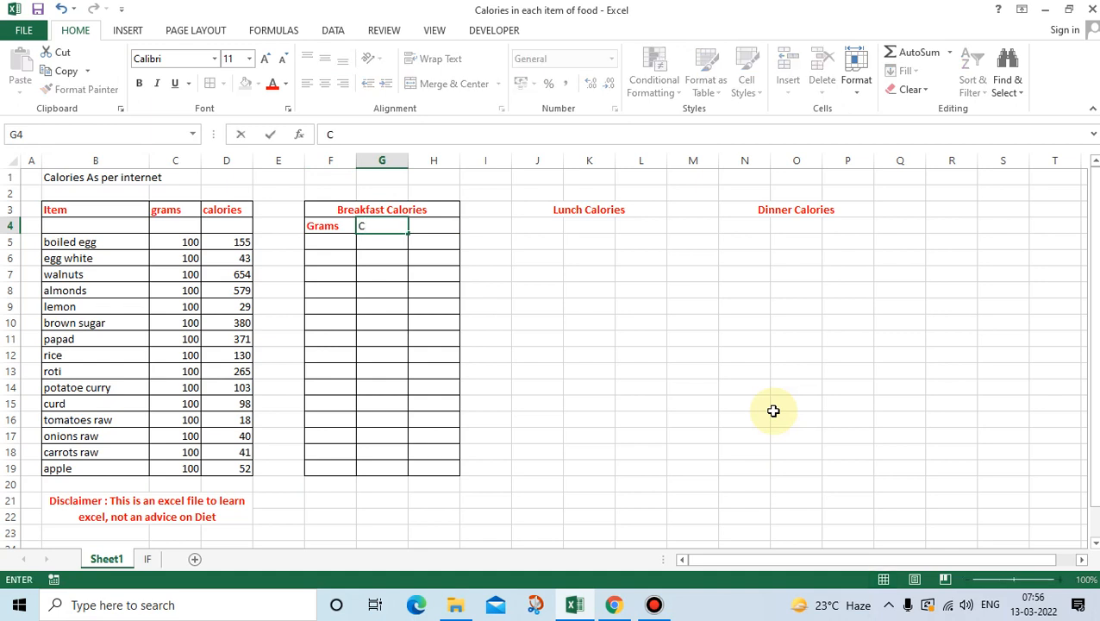
key("BackSpace")
key("Tab")
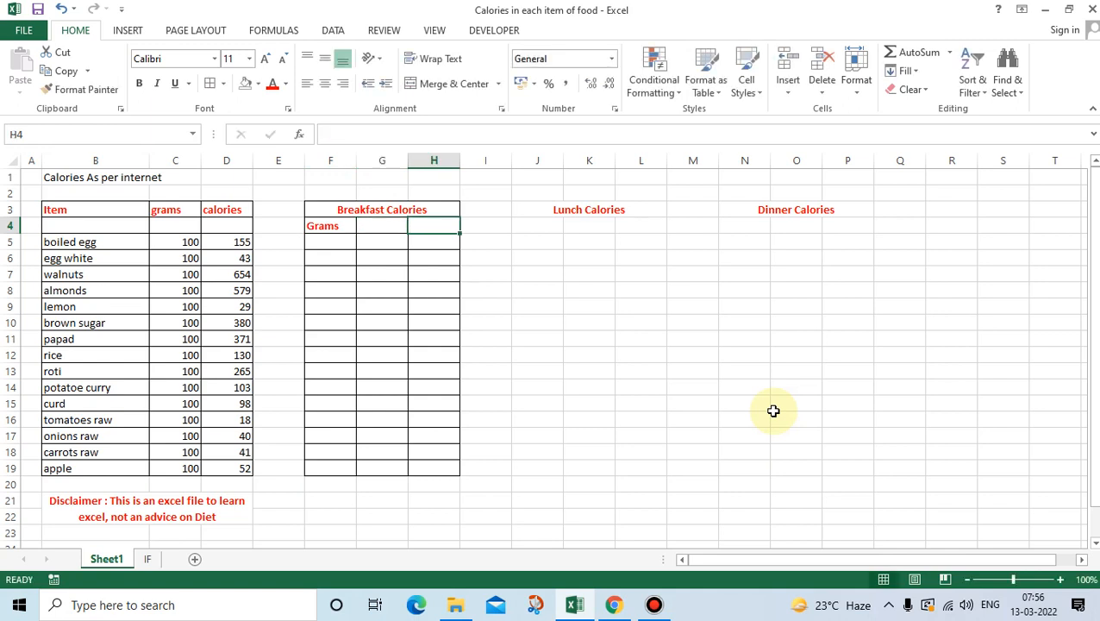
key("Left")
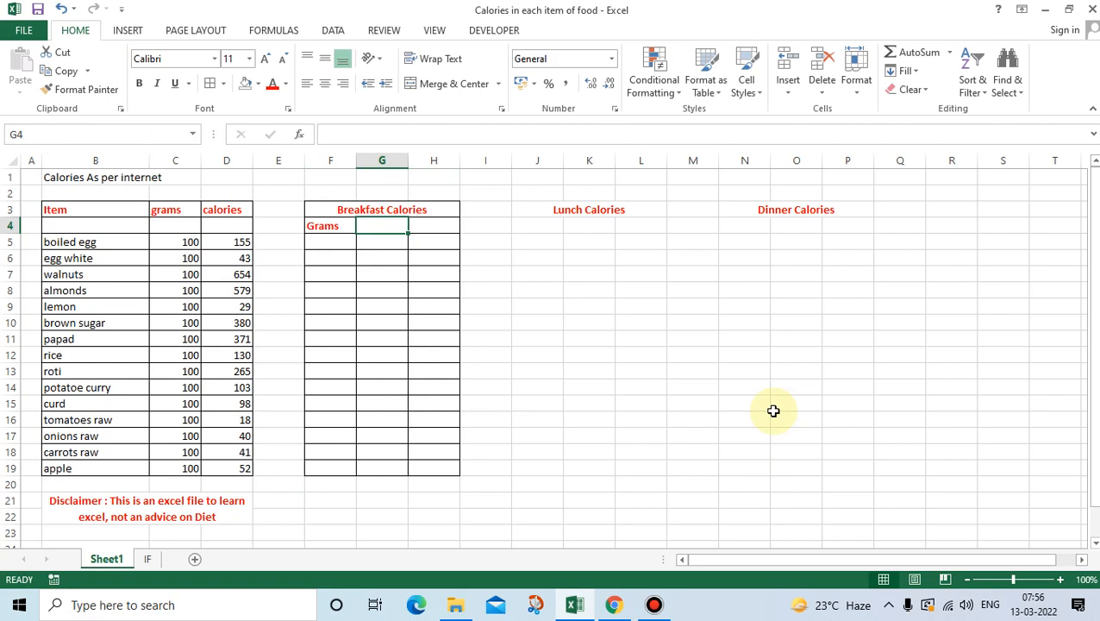
type("Calories")
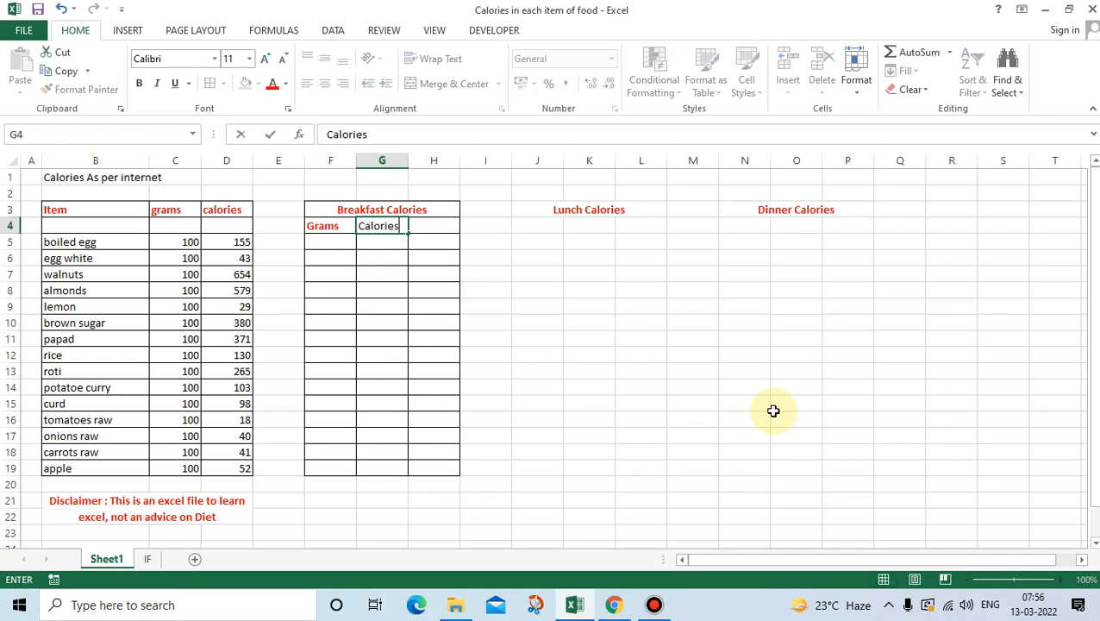
key("Tab")
key("Left")
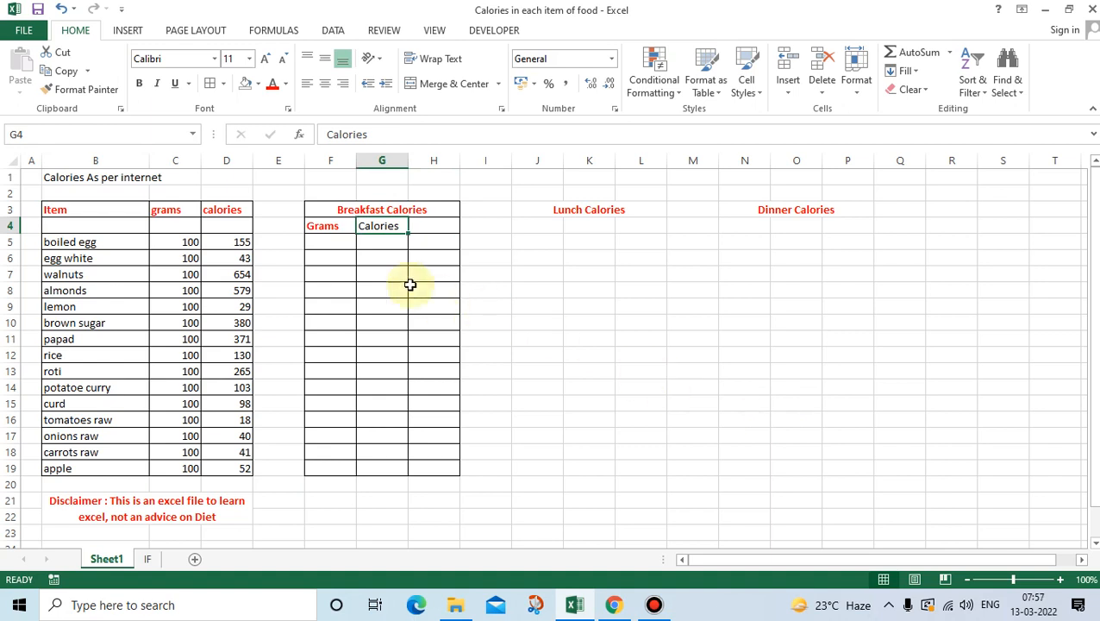
left_click(271, 84)
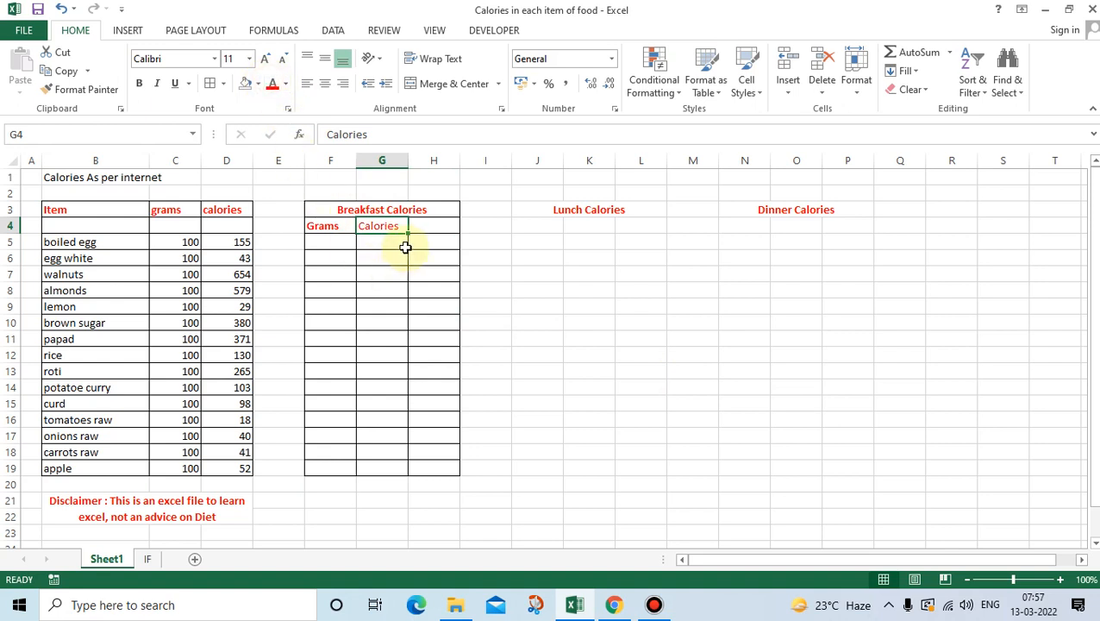
Make the Calories subheading in cell G4 bold.
left_click(139, 83)
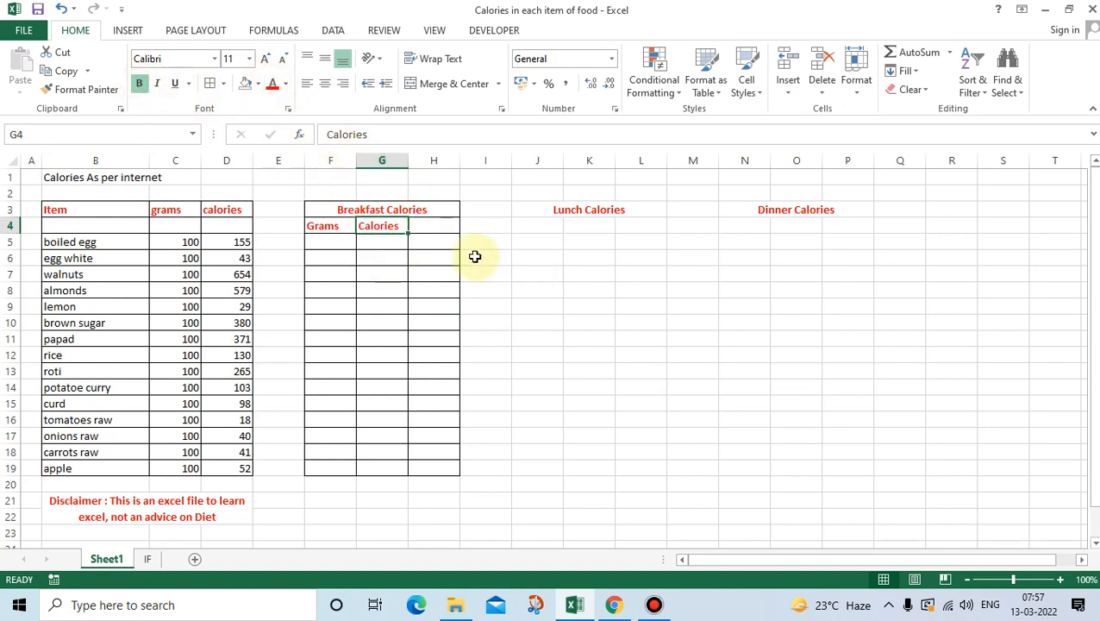
left_click(443, 159)
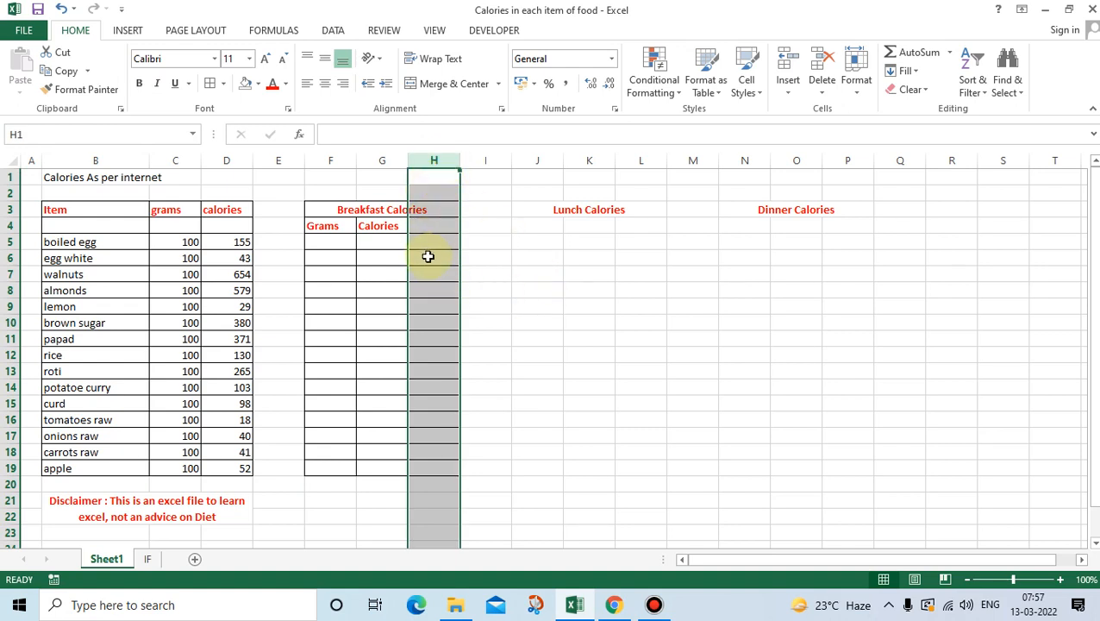
left_click(334, 241)
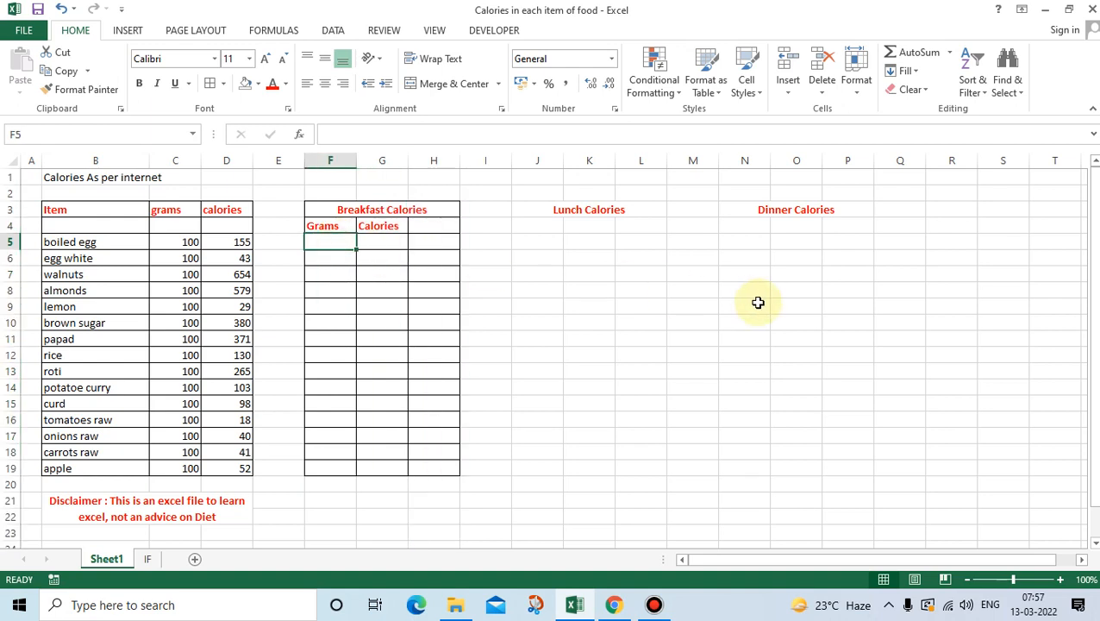
type("=")
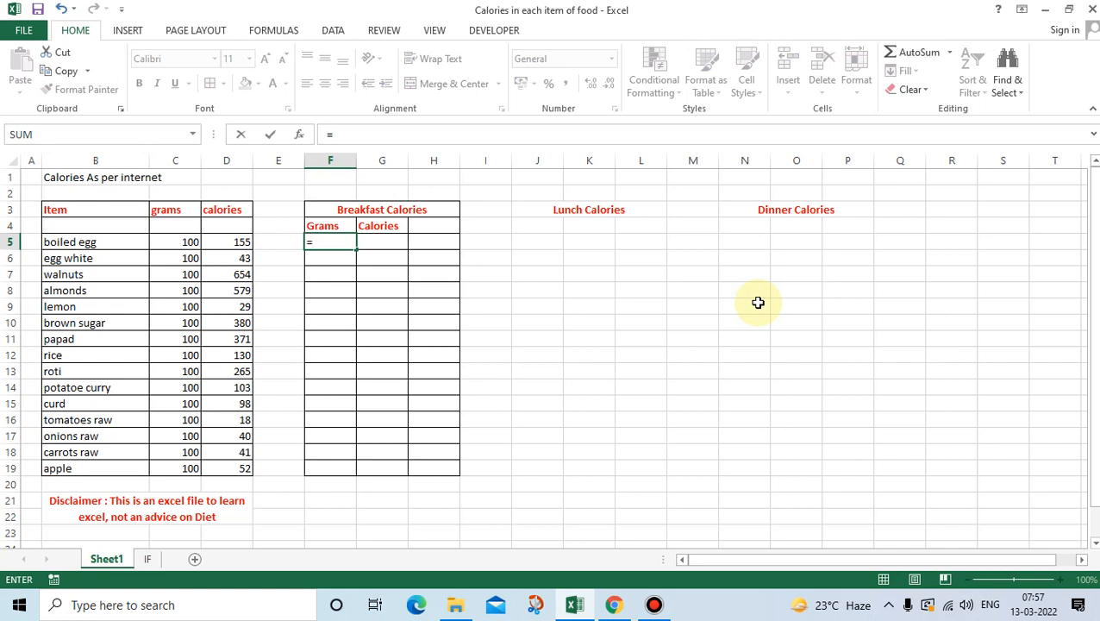
key("Escape")
Enter 100 as the breakfast grams for boiled egg in cell F5.
key("Left")
key("Left")
key("Left")
key("Left")
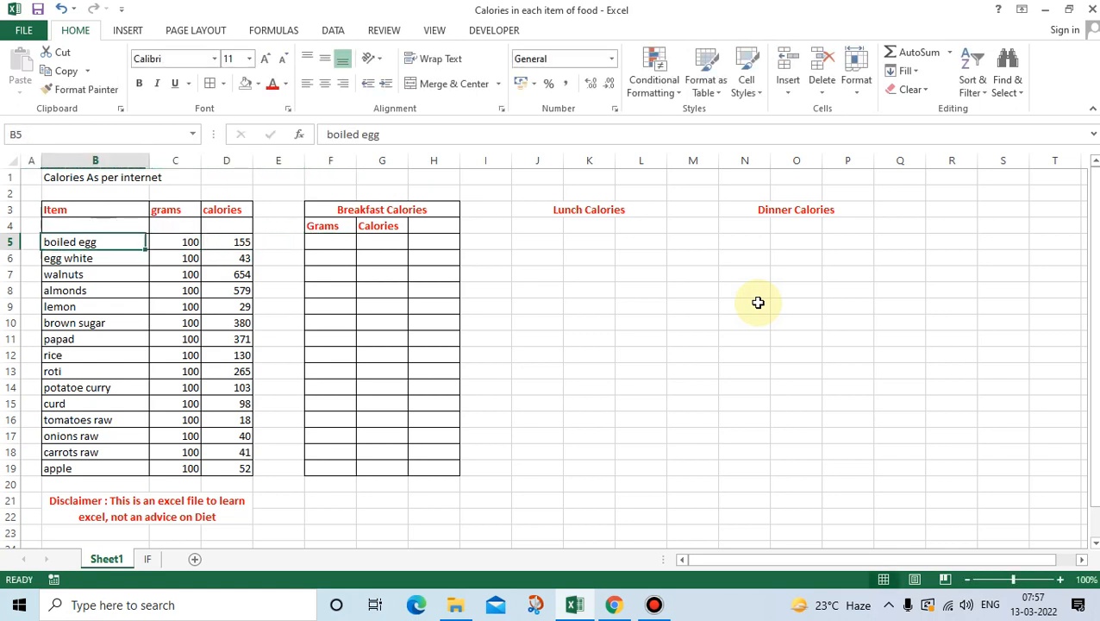
key("Right")
key("Right")
key("Right")
key("Right")
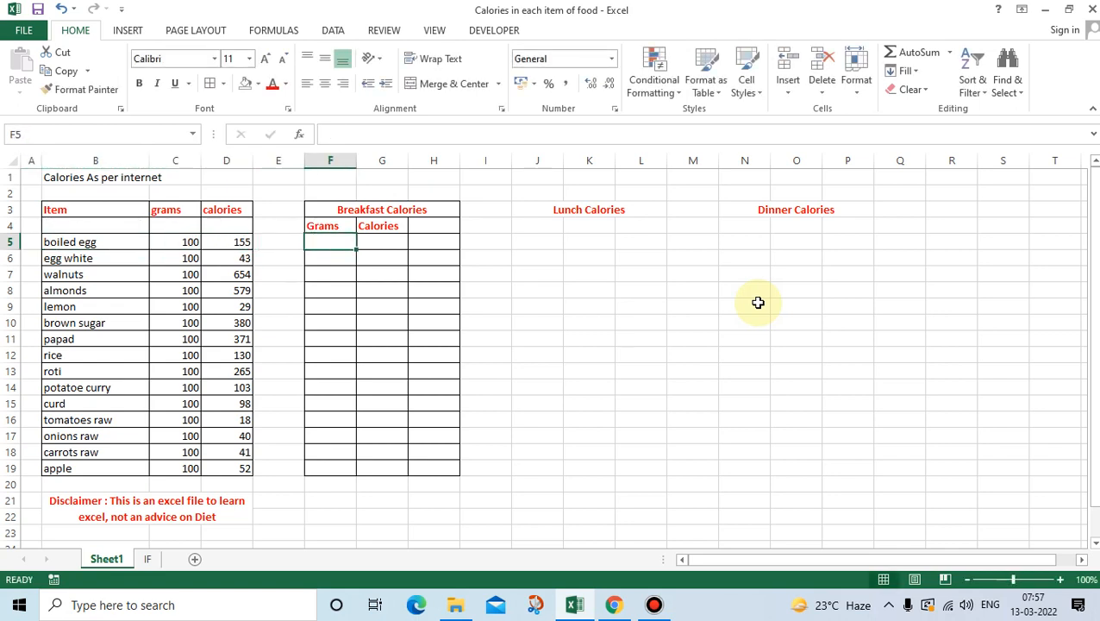
type("100")
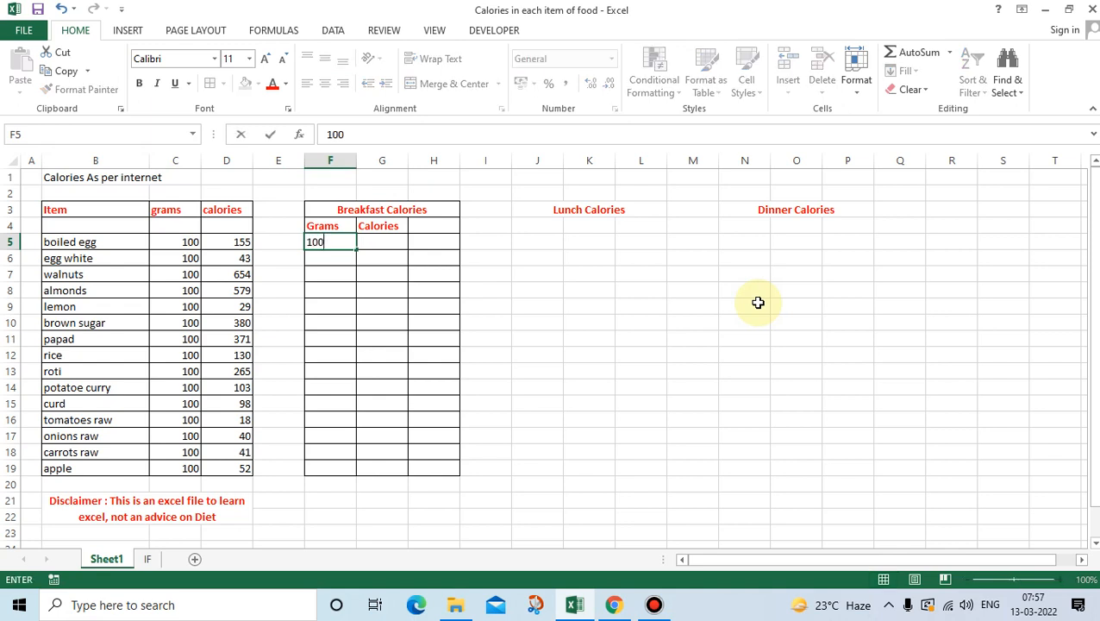
key("Tab")
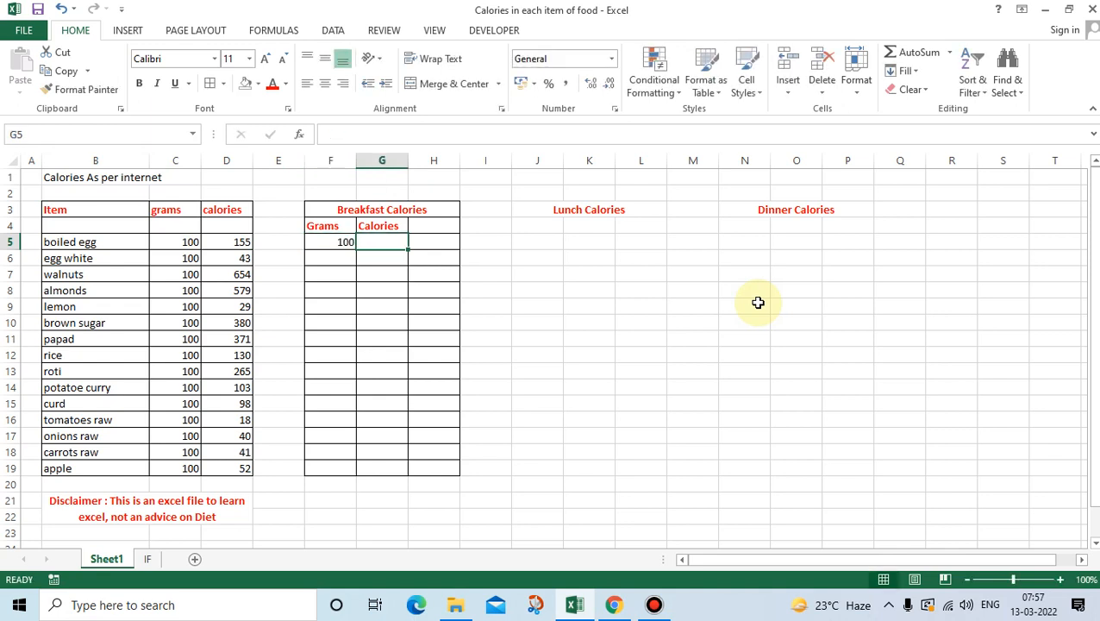
Set the breakfast grams for boiled egg in cell F5 to 80.
key("Left")
key("Left")
key("Left")
key("Right")
key("Right")
key("Right")
key("Left")
type("80")
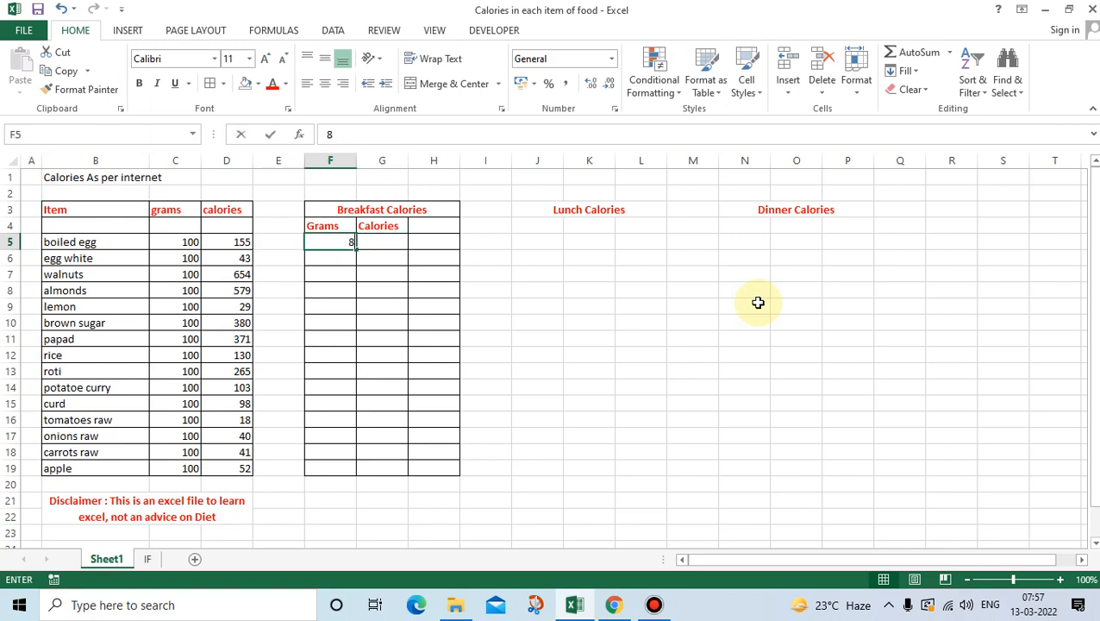
key("Tab")
Examine the boiled egg row's reference grams and calories against its breakfast grams entry.
key("Left")
key("Left")
key("Left")
key("Left")
key("Left")
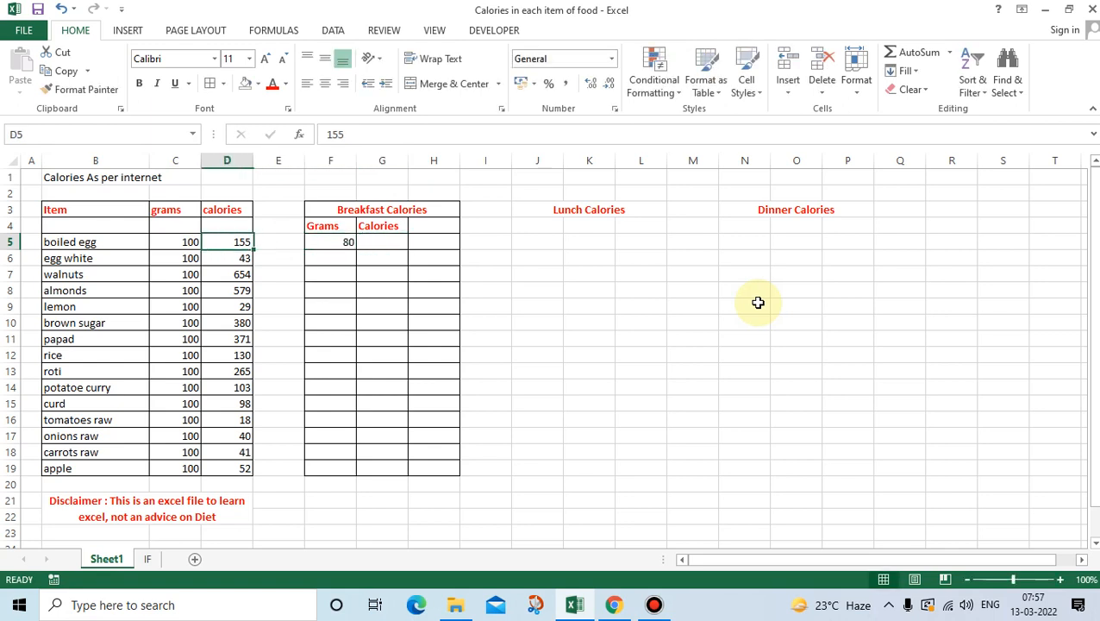
key("Right")
key("Right")
key("Right")
key("Right")
key("Left")
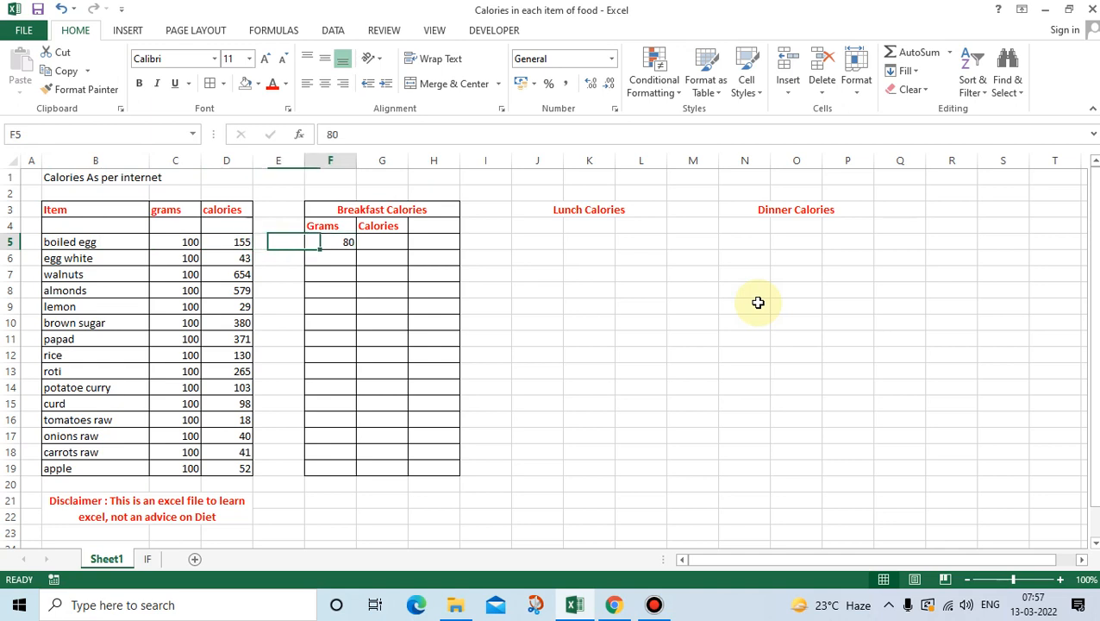
key("Right")
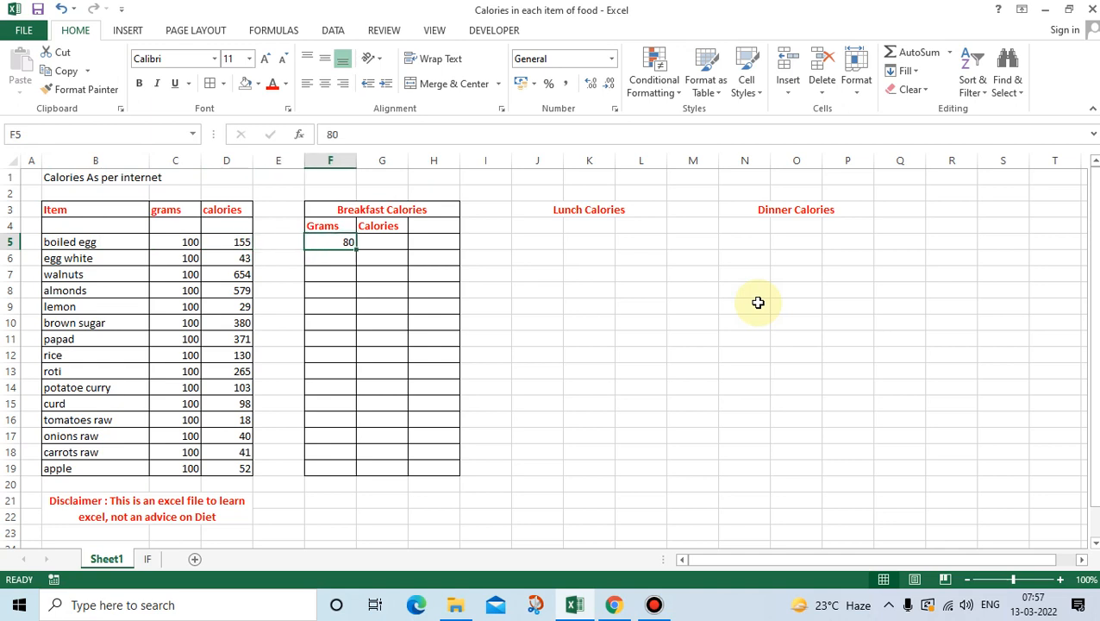
key("Left")
key("Left")
key("Left")
key("Left")
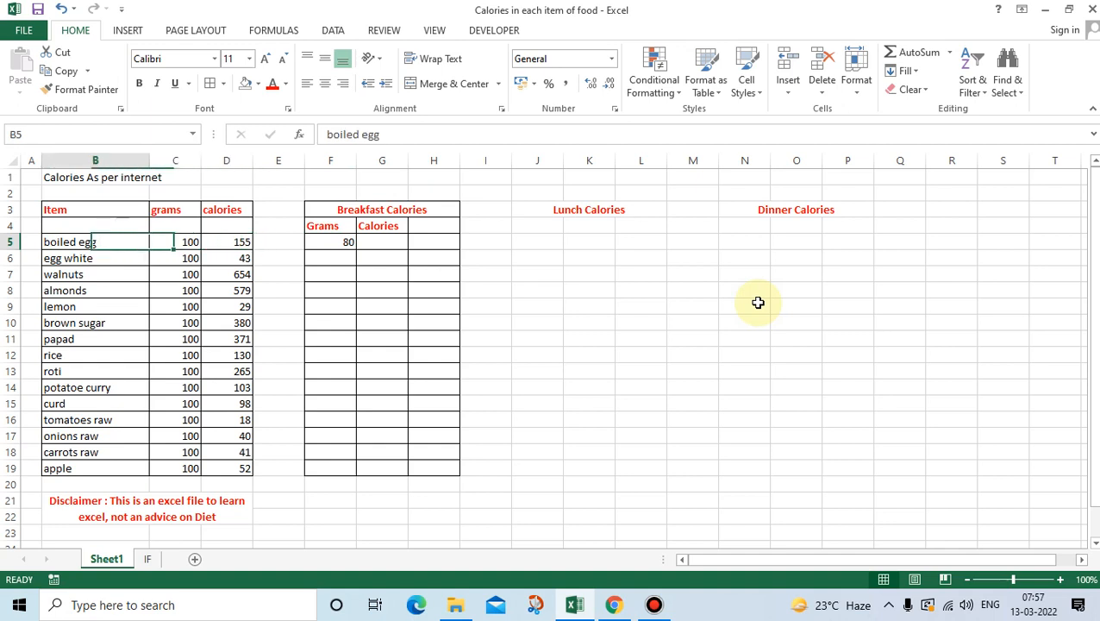
key("Right")
key("Right")
key("Right")
key("Right")
key("Right")
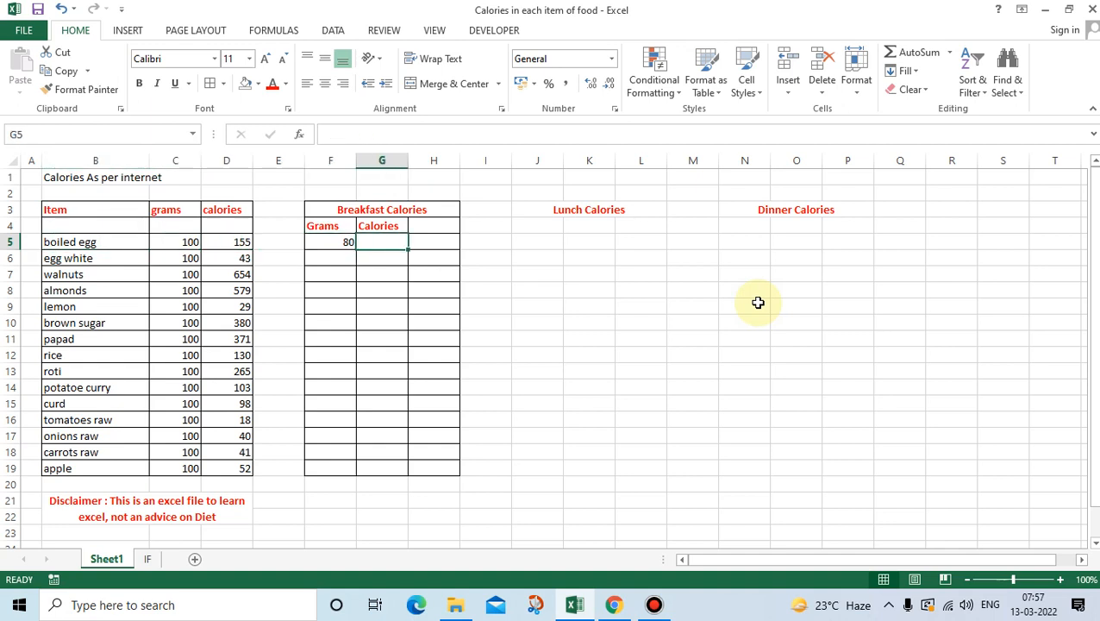
Enter the formula =F5*D5/C5 in cell G5 to calculate the breakfast calories for boiled egg.
type("=")
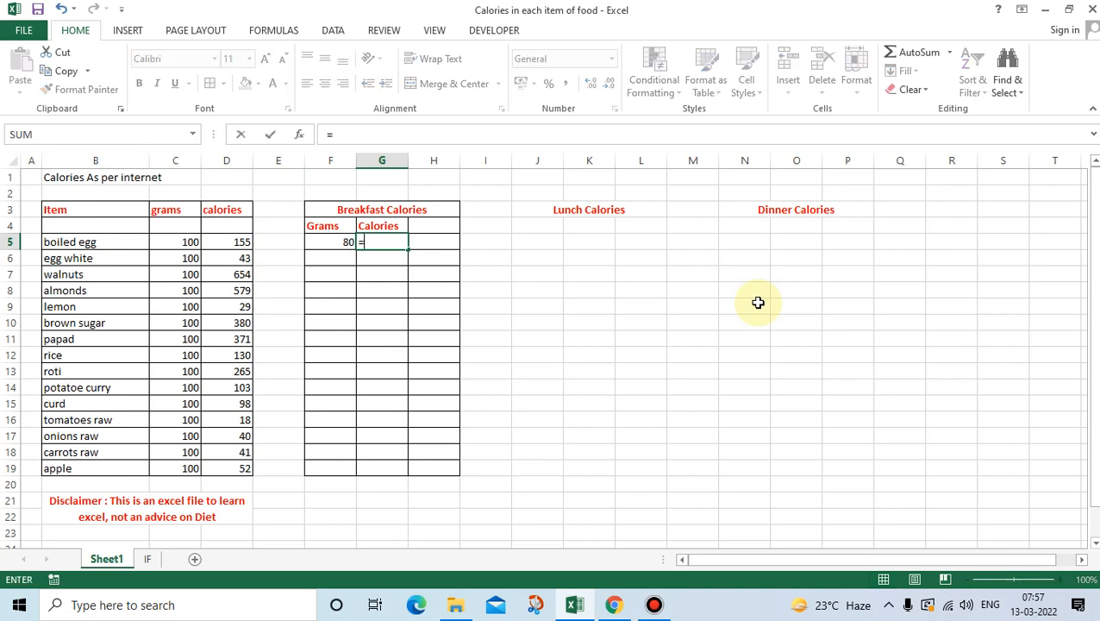
key("Left")
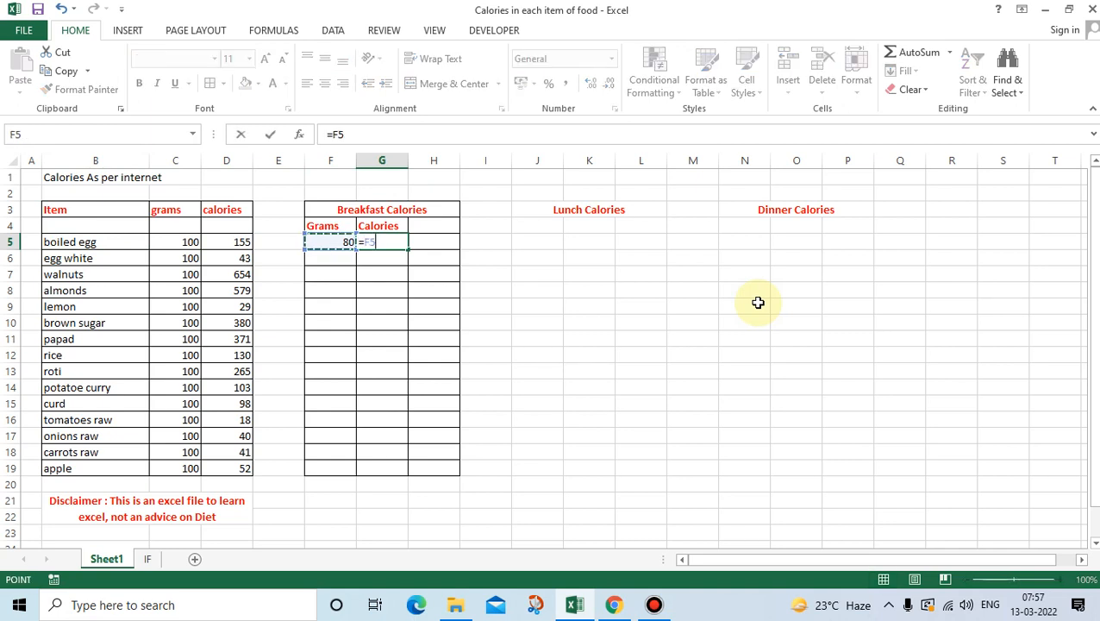
type("*")
key("Left")
key("Left")
key("Left")
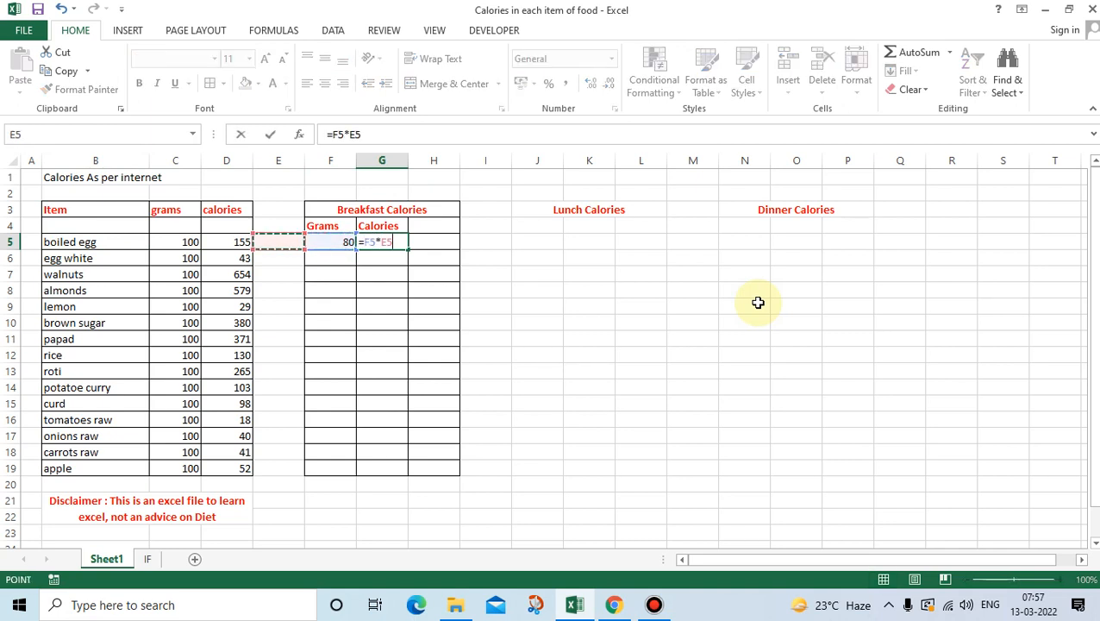
type("/")
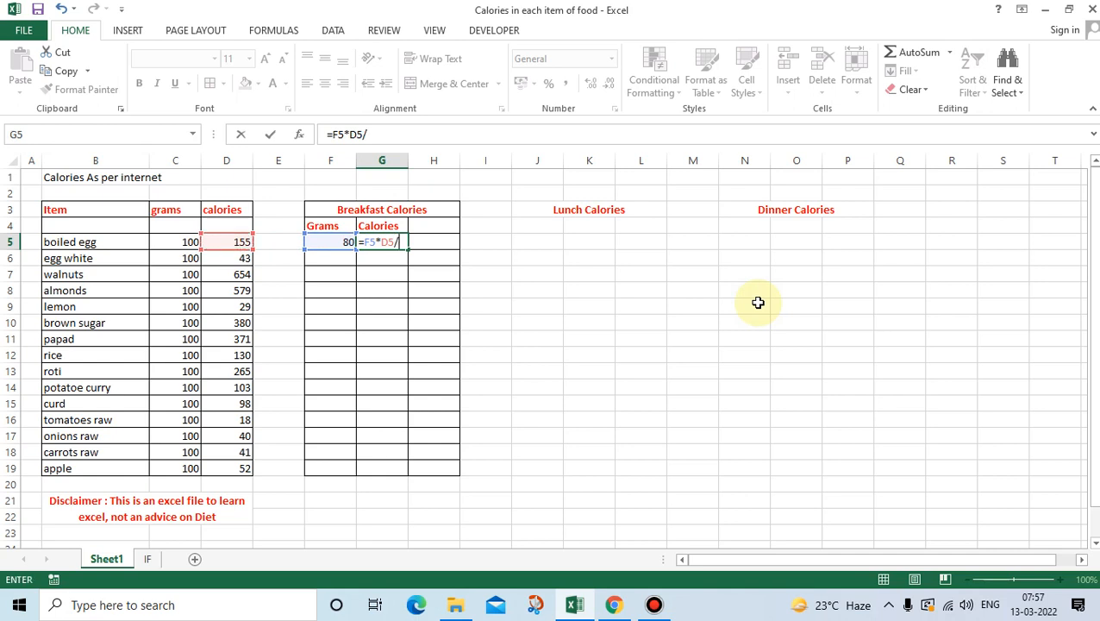
key("Left")
key("Left")
key("Left")
key("Left")
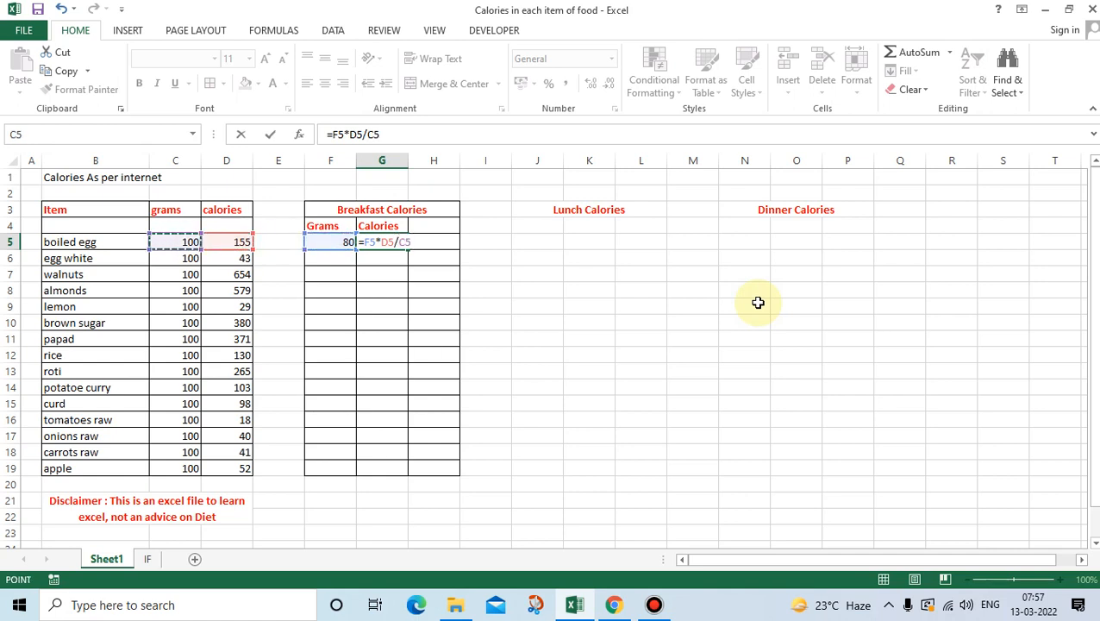
key("Tab")
key("Left")
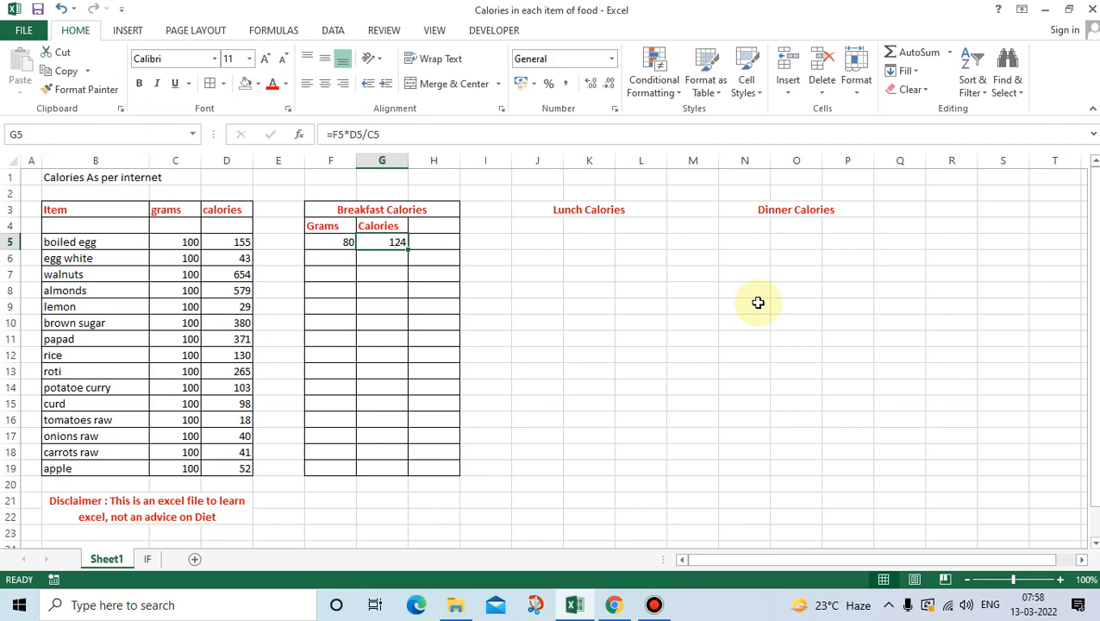
key("Right")
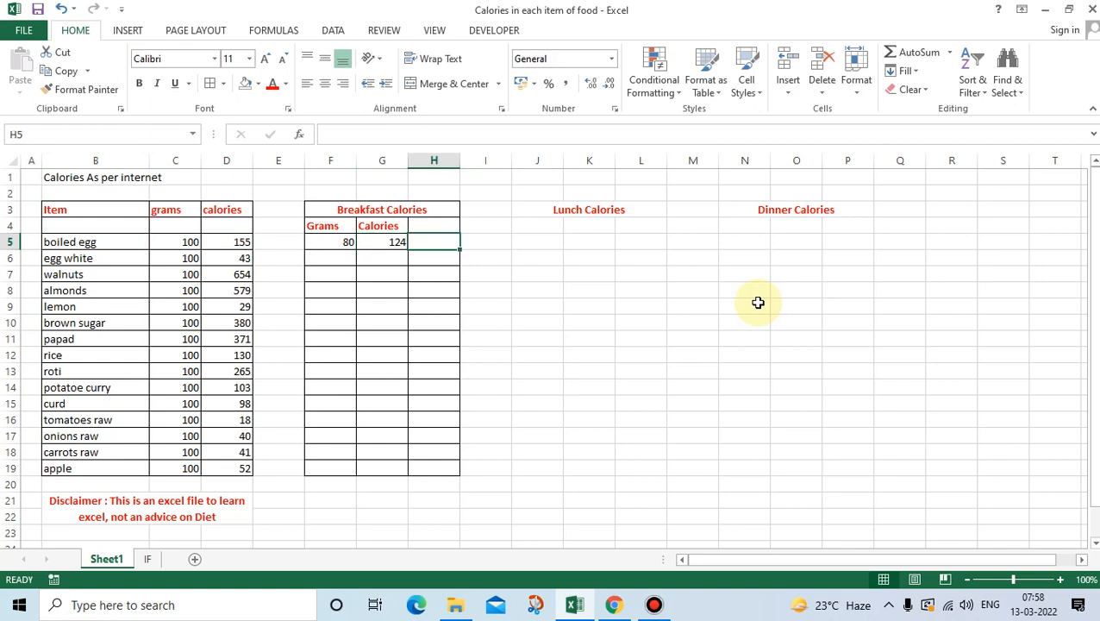
Delete the unused column H so the Breakfast Calories section spans only the Grams and Calories columns.
left_click(437, 159)
right_click(438, 259)
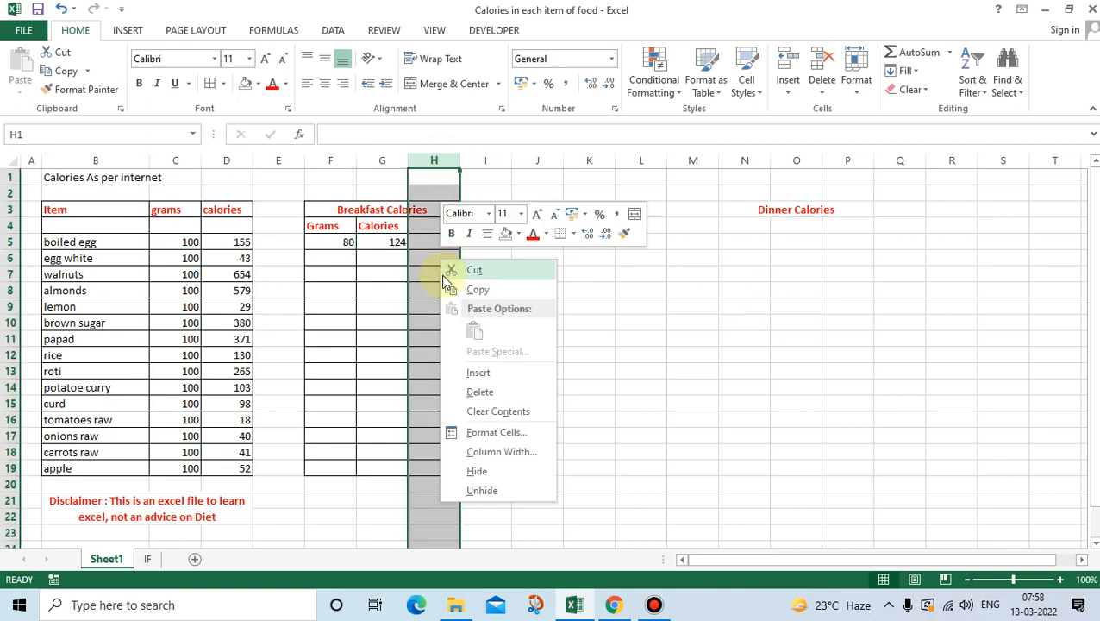
left_click(479, 392)
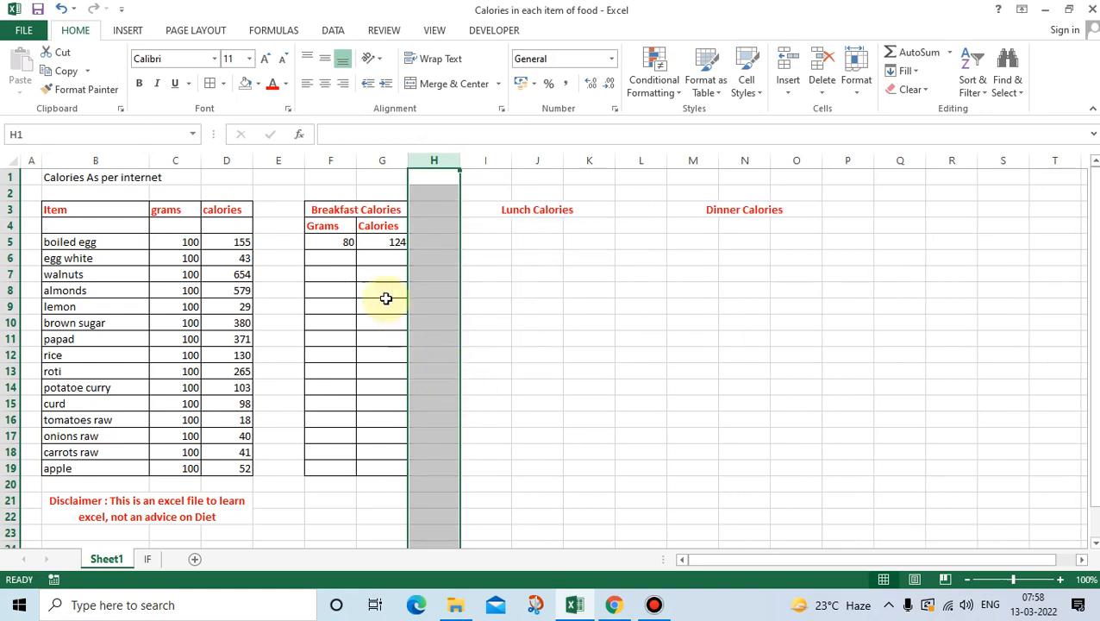
left_click(349, 210)
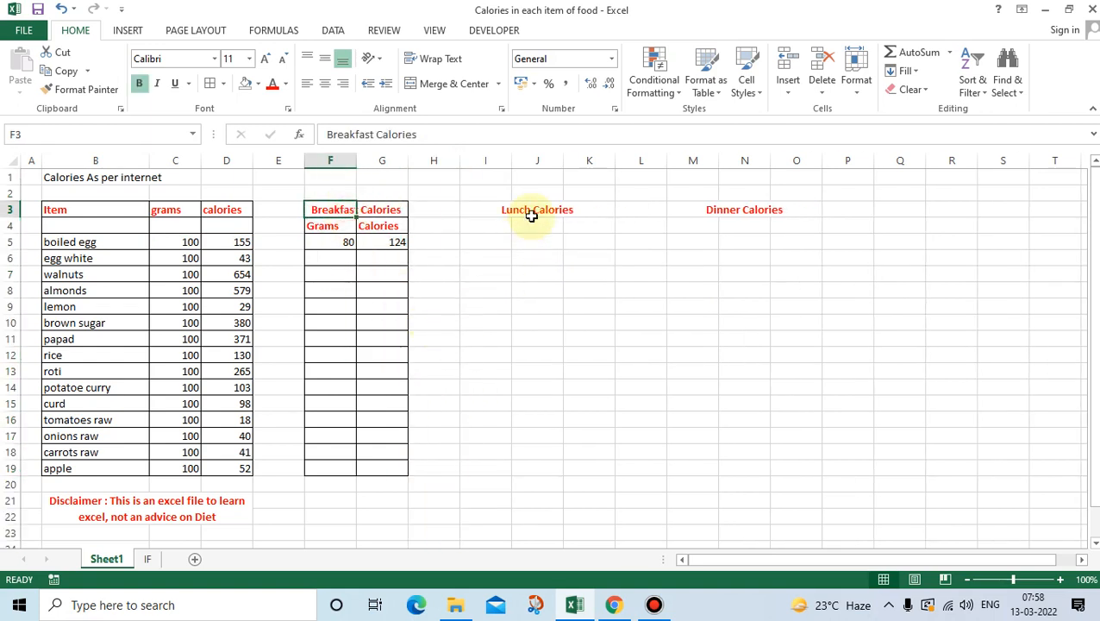
Delete the extra column K so the Lunch Calories section spans two columns.
left_click(591, 164)
right_click(588, 278)
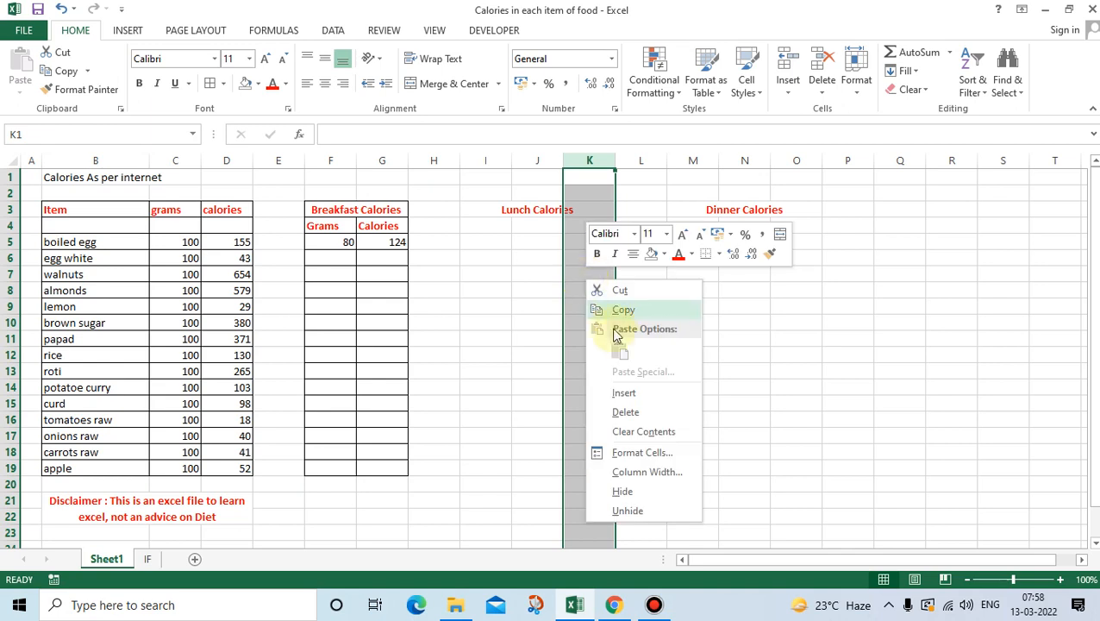
left_click(624, 412)
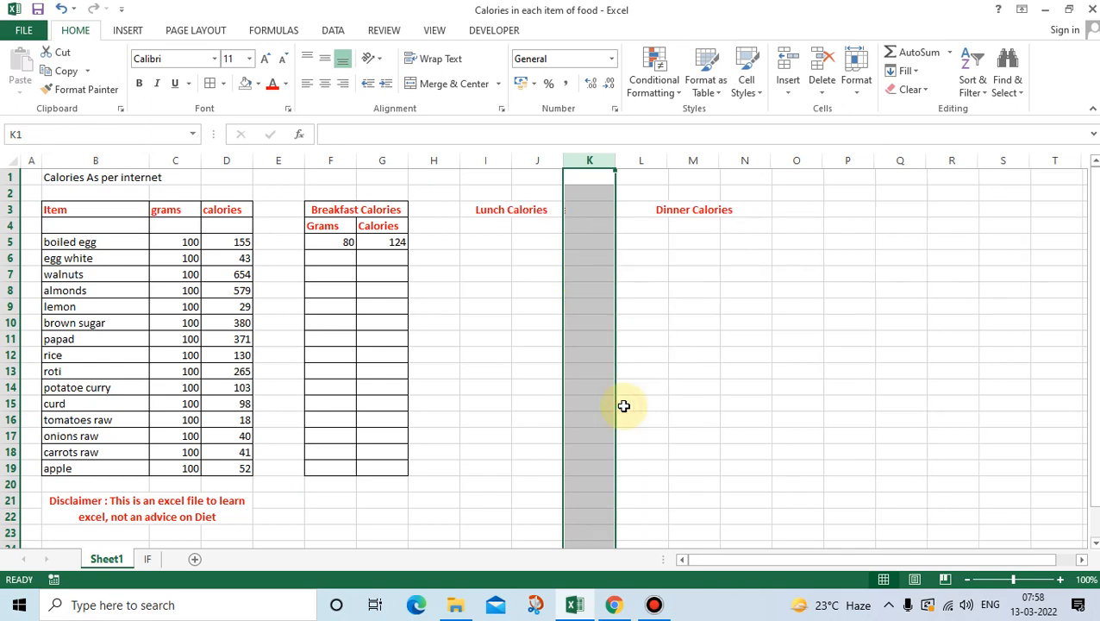
left_click(493, 211)
Delete the entire column N so the Dinner Calories section spans two columns.
left_click(756, 226)
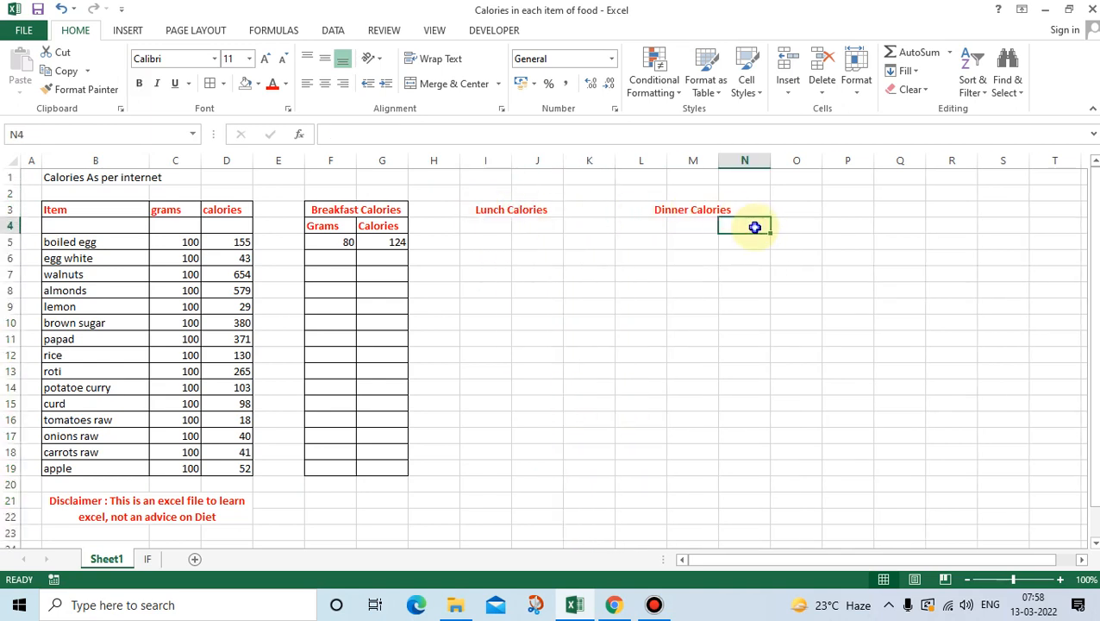
right_click(756, 227)
left_click(799, 362)
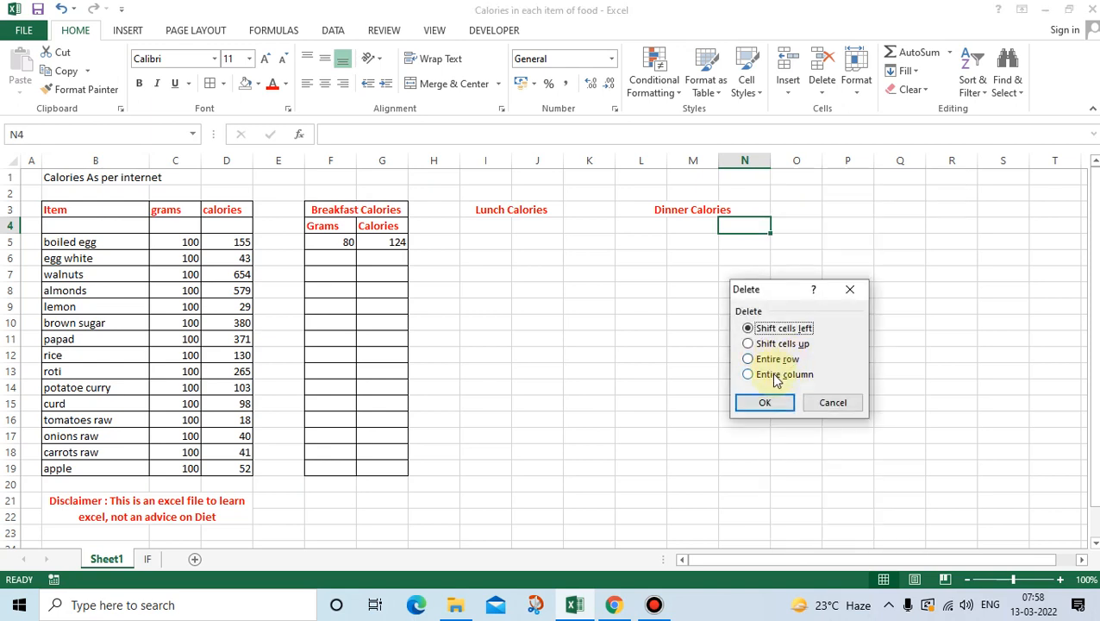
left_click(771, 374)
left_click(765, 402)
left_click(645, 209)
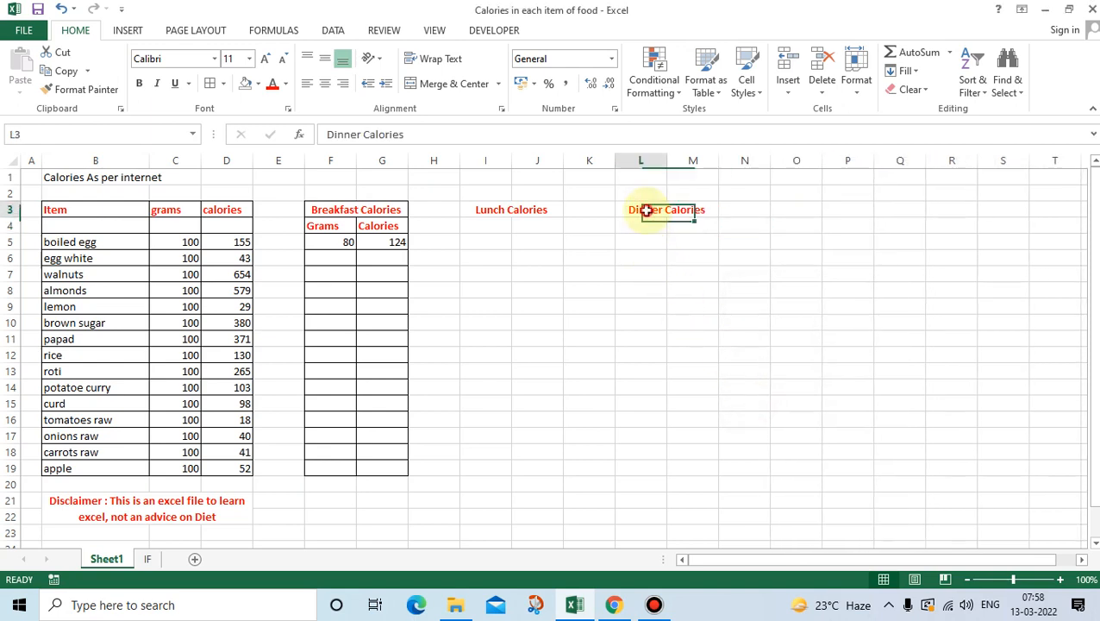
Apply all borders to the lunch section I3:J19 and the dinner section L3:M19.
left_click_drag(478, 211, 539, 243)
left_click_drag(525, 318, 524, 466)
left_click(209, 83)
left_click_drag(636, 210, 696, 470)
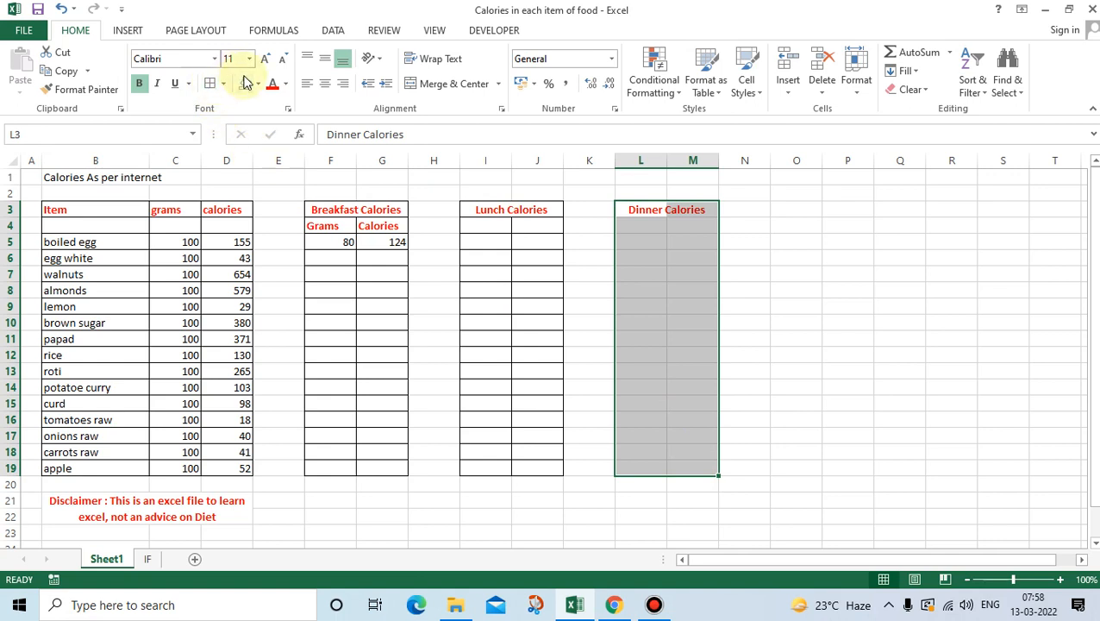
left_click(211, 83)
left_click(673, 273)
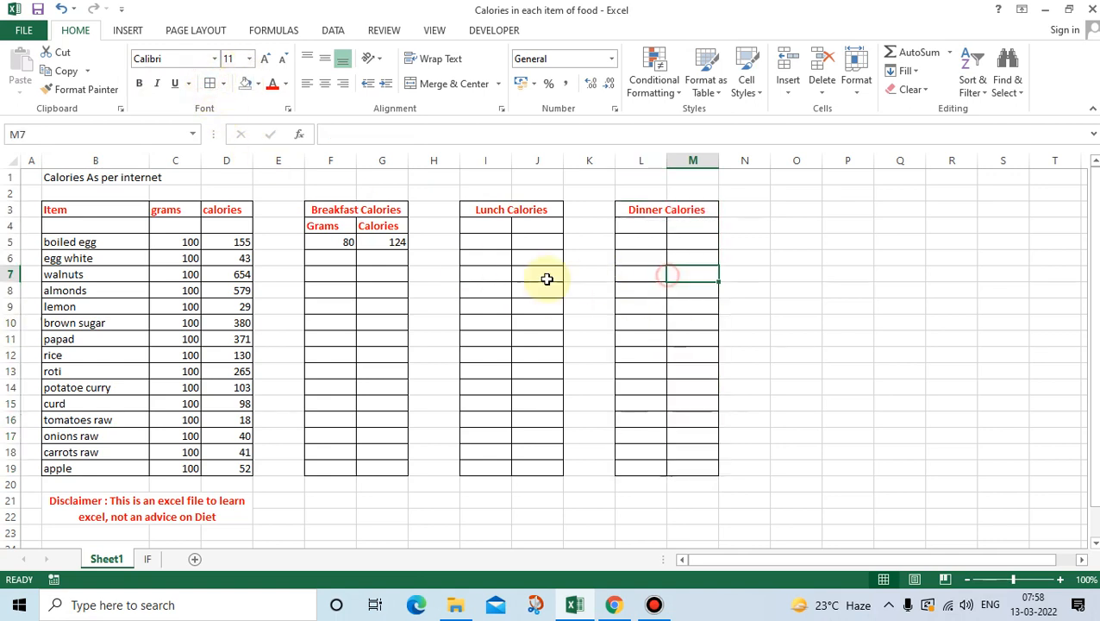
Enter 6 as the breakfast grams for walnuts in cell F7.
left_click(325, 272)
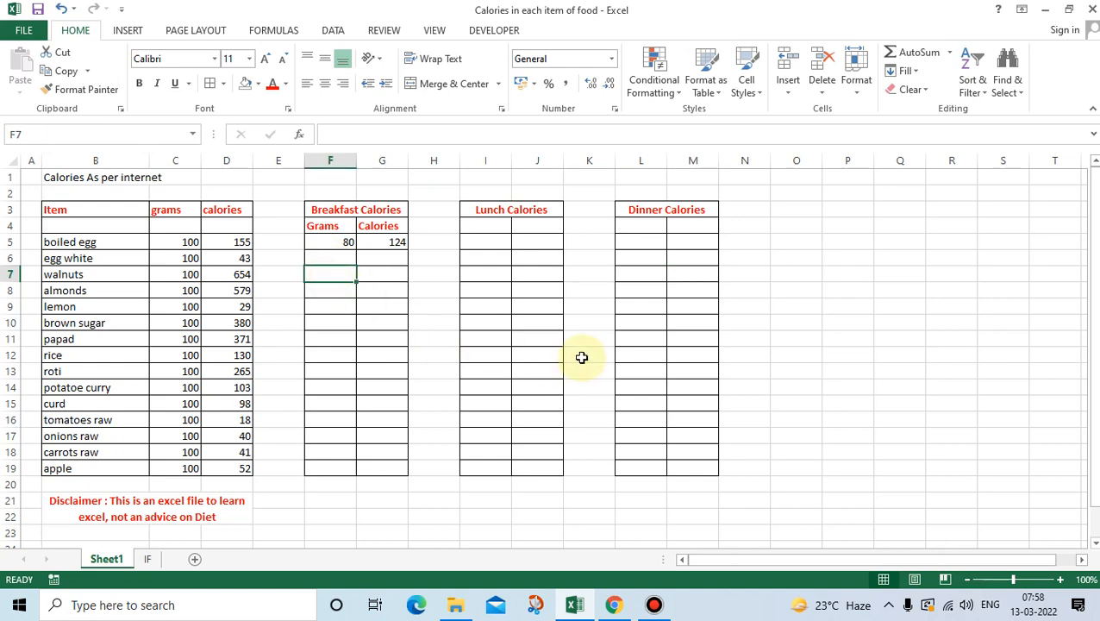
type("6")
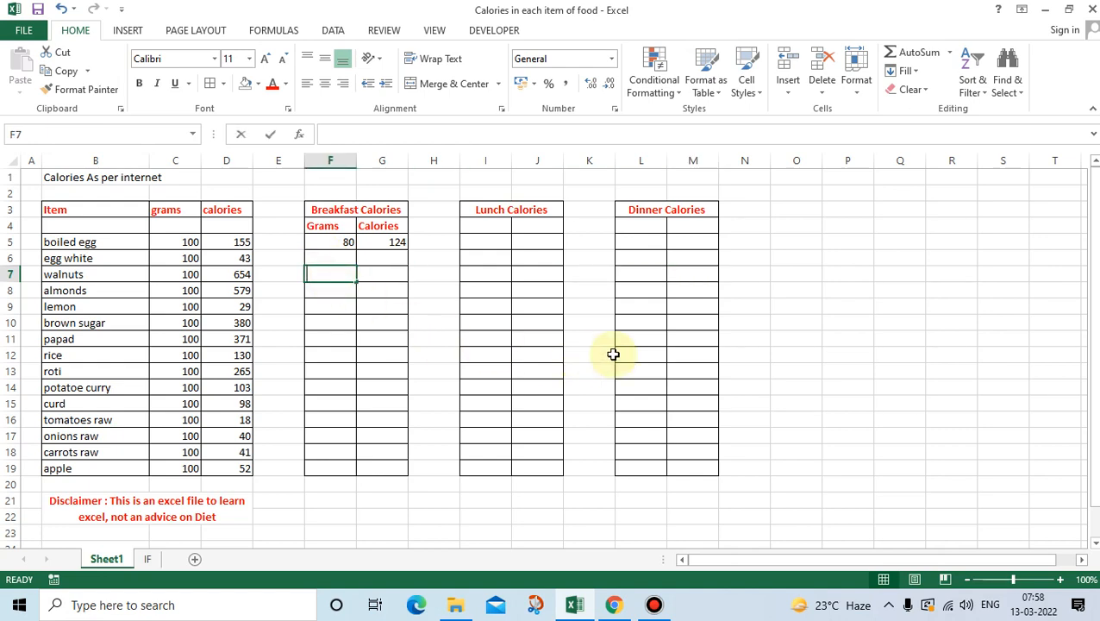
key("Return")
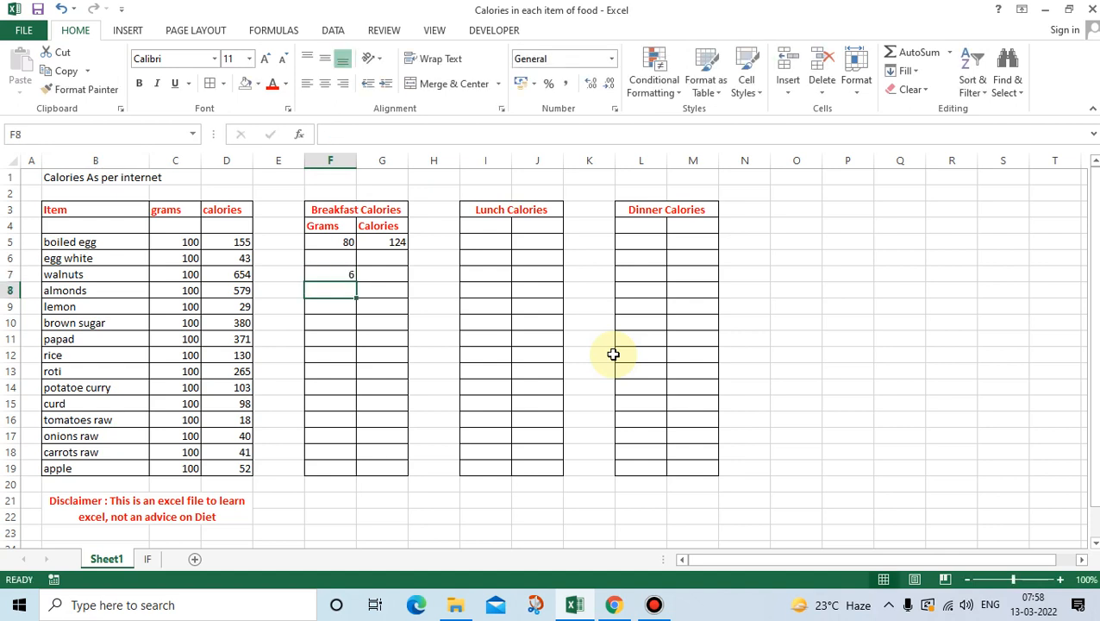
Fill the boiled egg calorie formula from G5 down through G19 for all breakfast items.
key("Up")
key("Right")
key("Up")
key("Up")
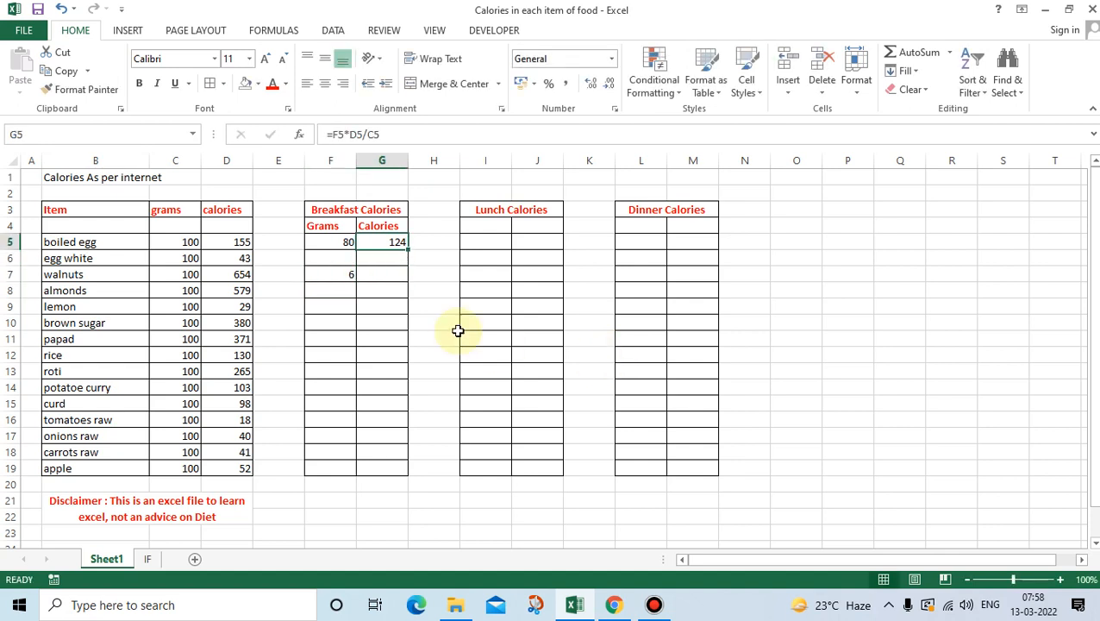
left_click_drag(408, 249, 407, 476)
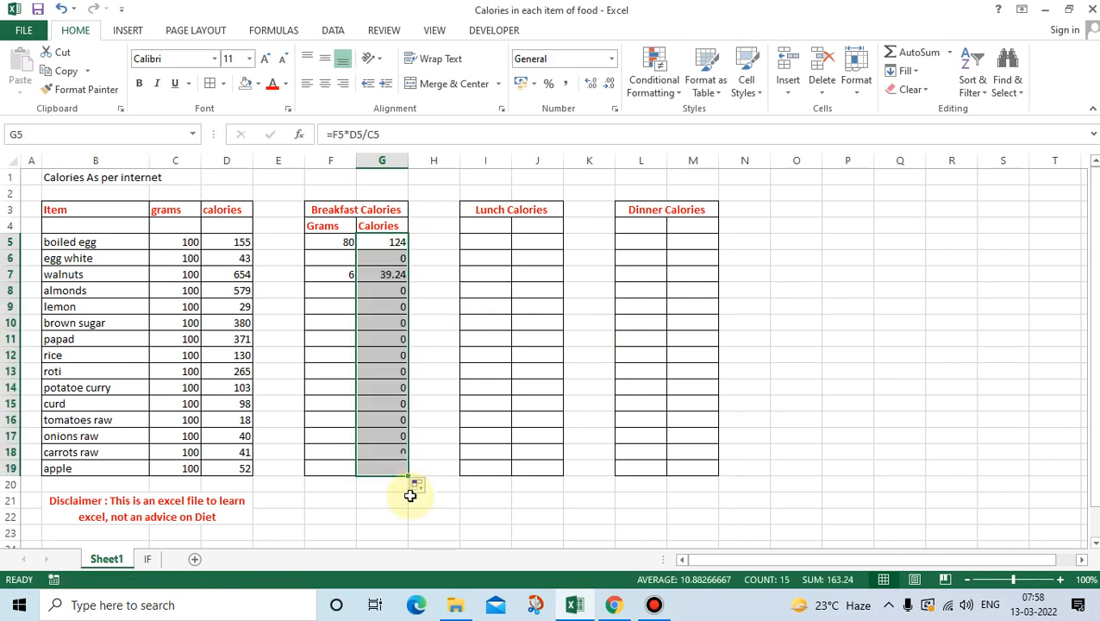
Enter the breakfast grams in F8:F10: 5 for almonds, 30 for lemon and 5 for brown sugar.
left_click(333, 288)
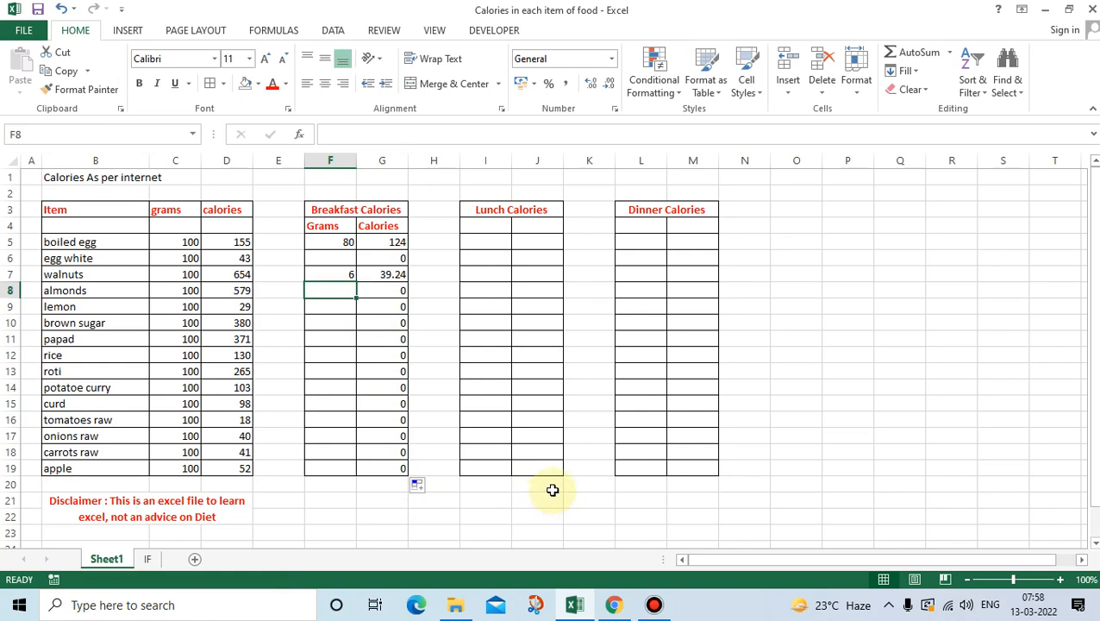
type("5")
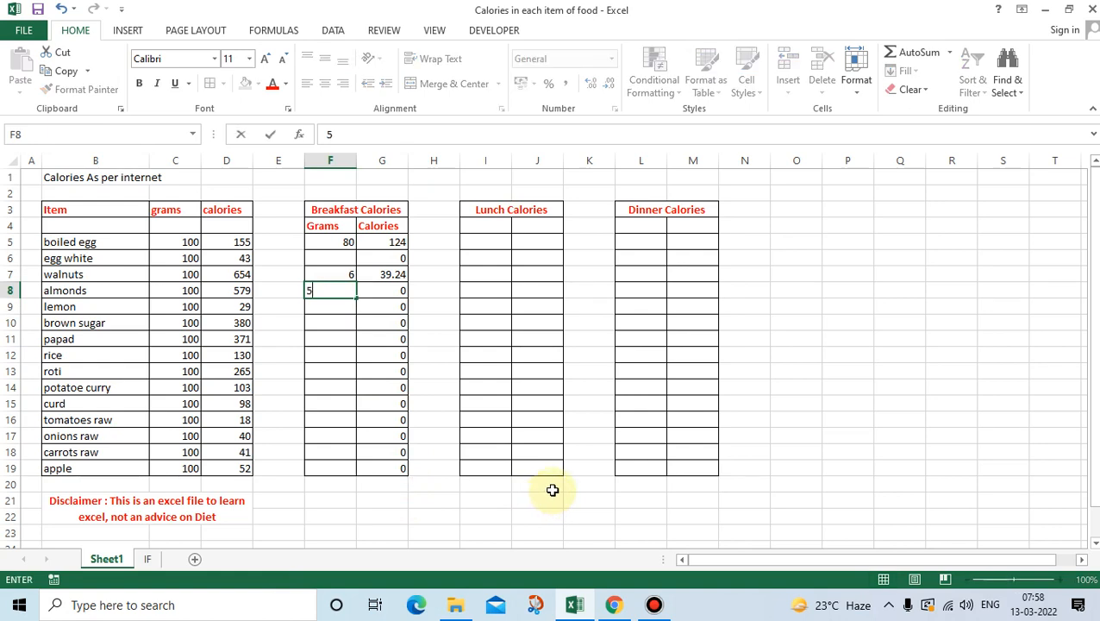
key("Return")
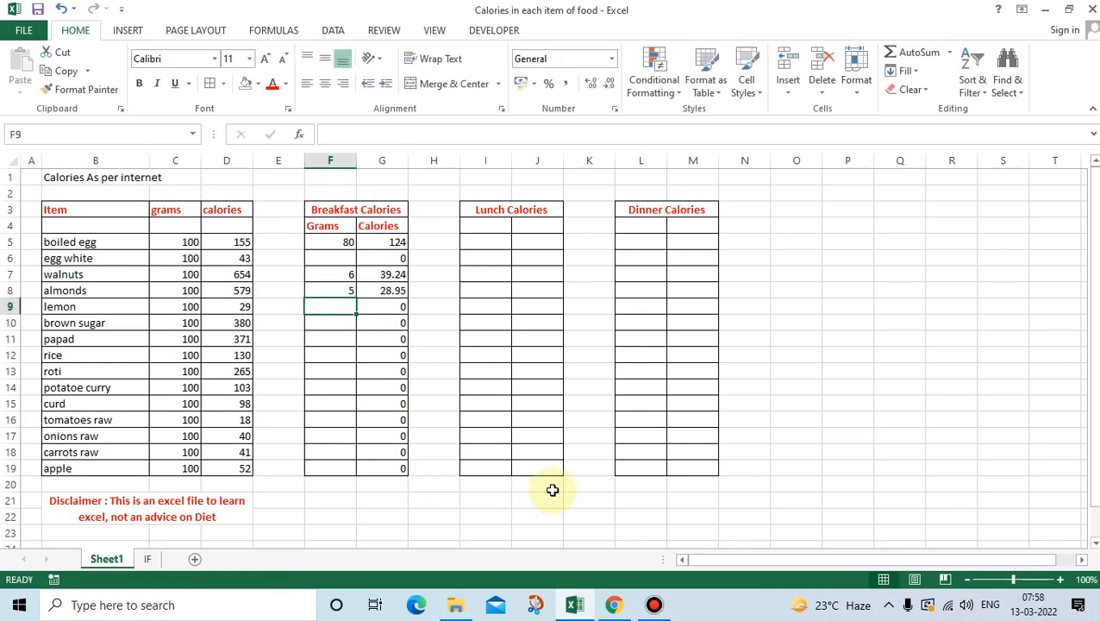
type("30")
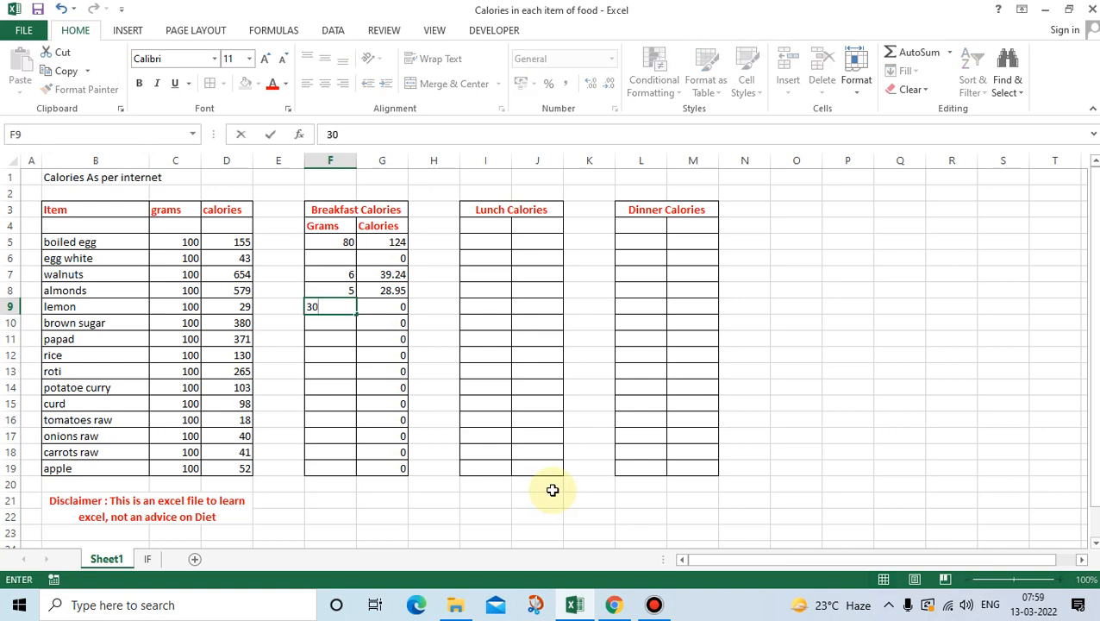
key("Return")
type("5")
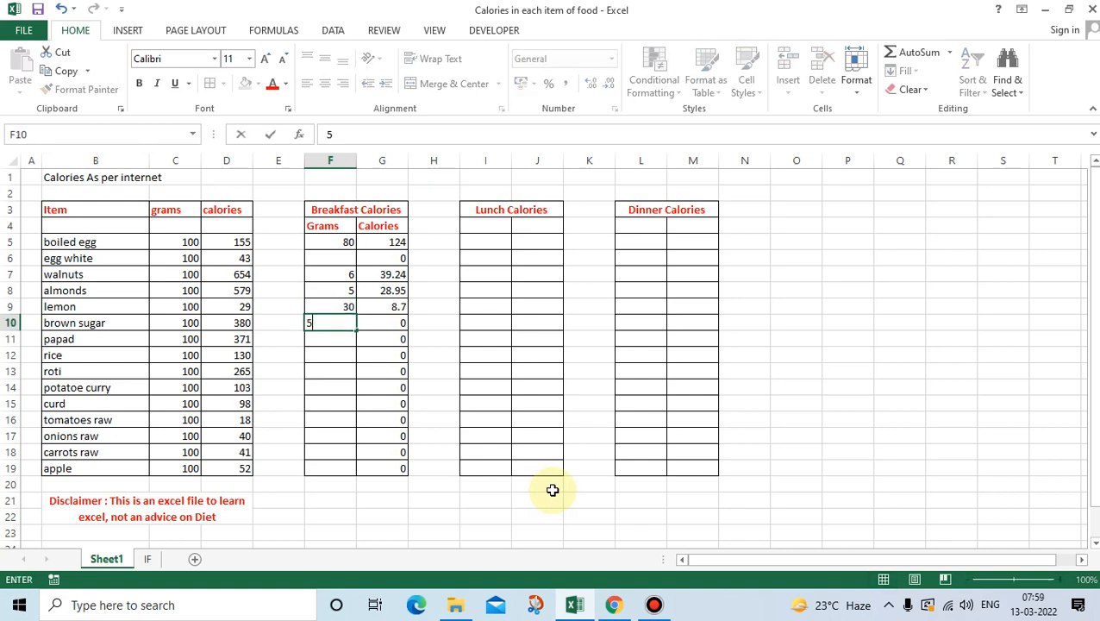
key("Return")
key("Return")
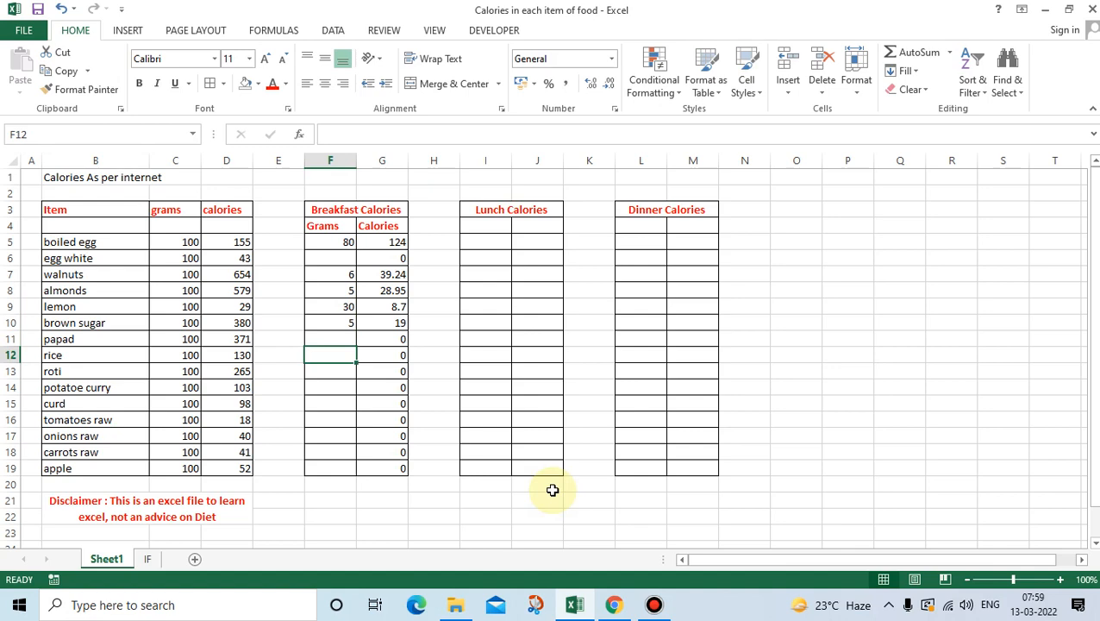
Total the Breakfast Calories column with an AutoSum in cell G20.
key("Down")
key("Down")
key("Down")
key("Down")
key("Down")
key("Down")
key("Down")
key("Down")
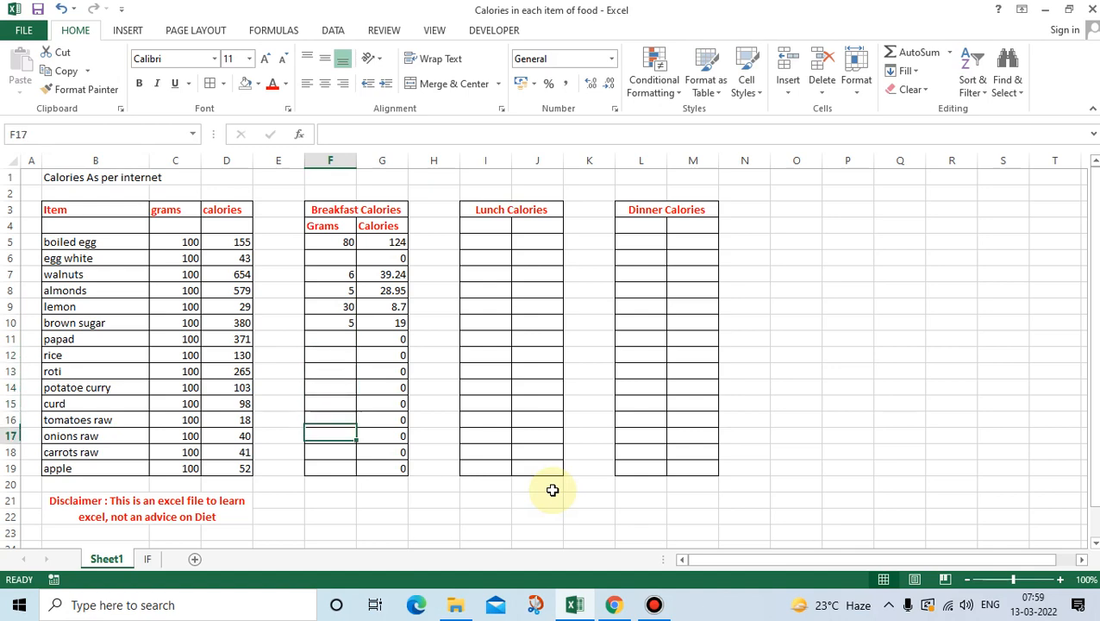
key("Right")
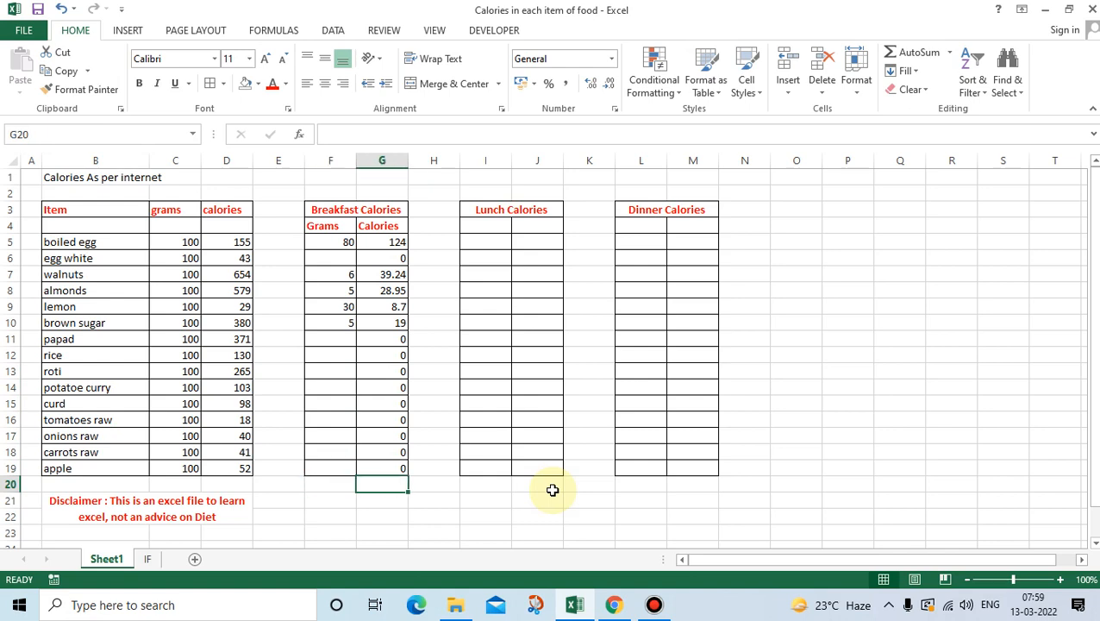
key("alt+equal")
key("Tab")
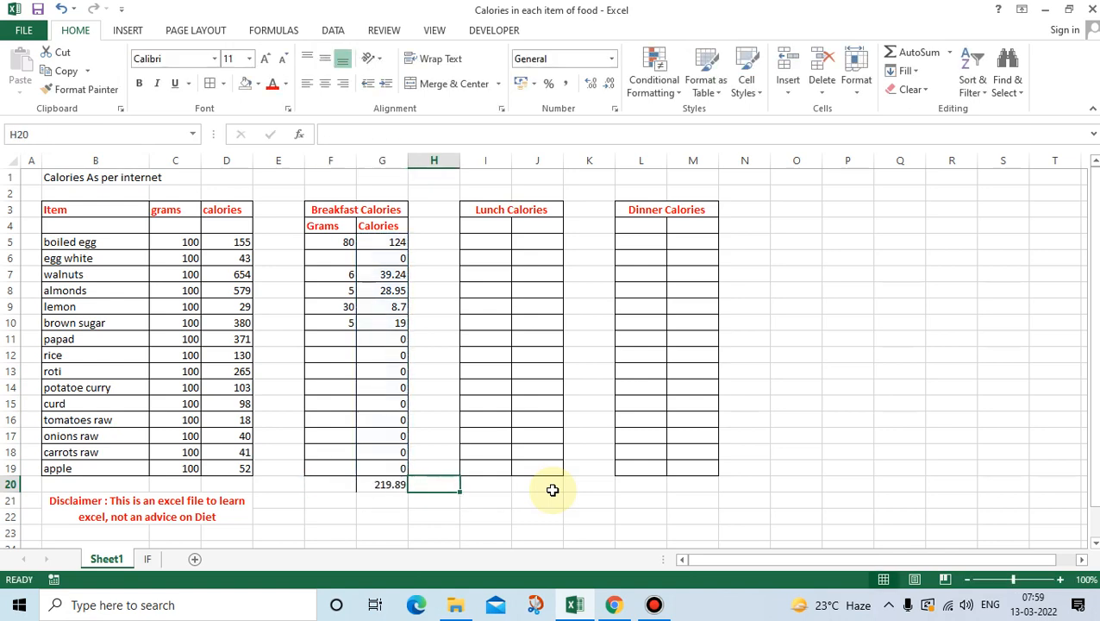
Review the breakfast calories in column G, including the boiled egg and egg white formulas and their grams.
key("Left")
key("Up")
key("Up")
key("Up")
key("Up")
key("Up")
key("Up")
key("Up")
key("Up")
key("Up")
key("Up")
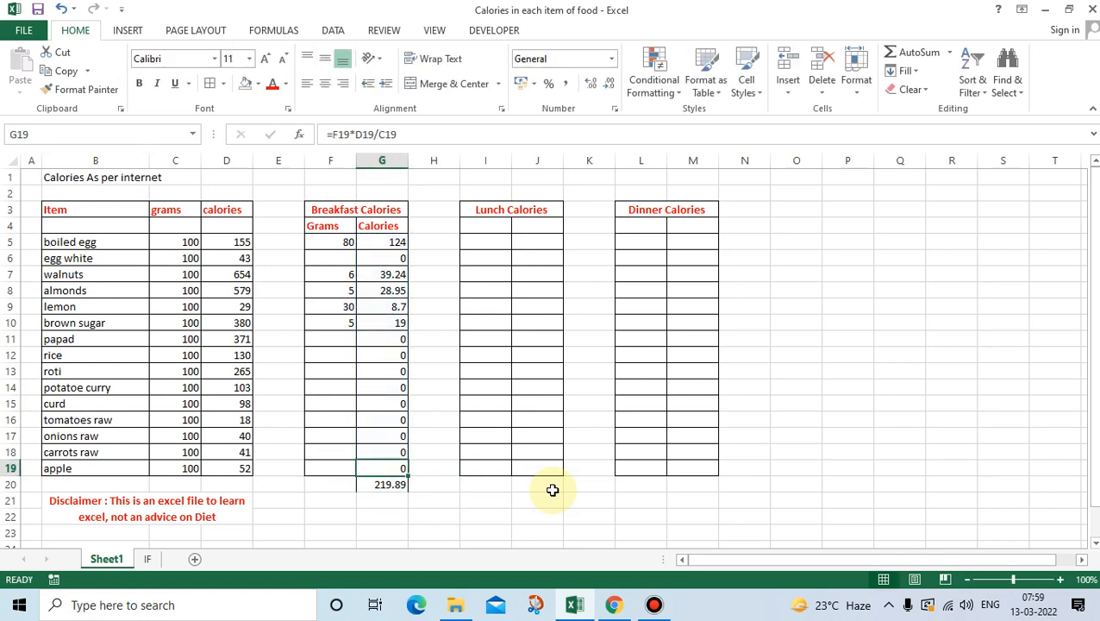
key("Up")
key("Up")
key("Up")
key("Up")
key("Up")
key("Up")
key("Down")
key("Left")
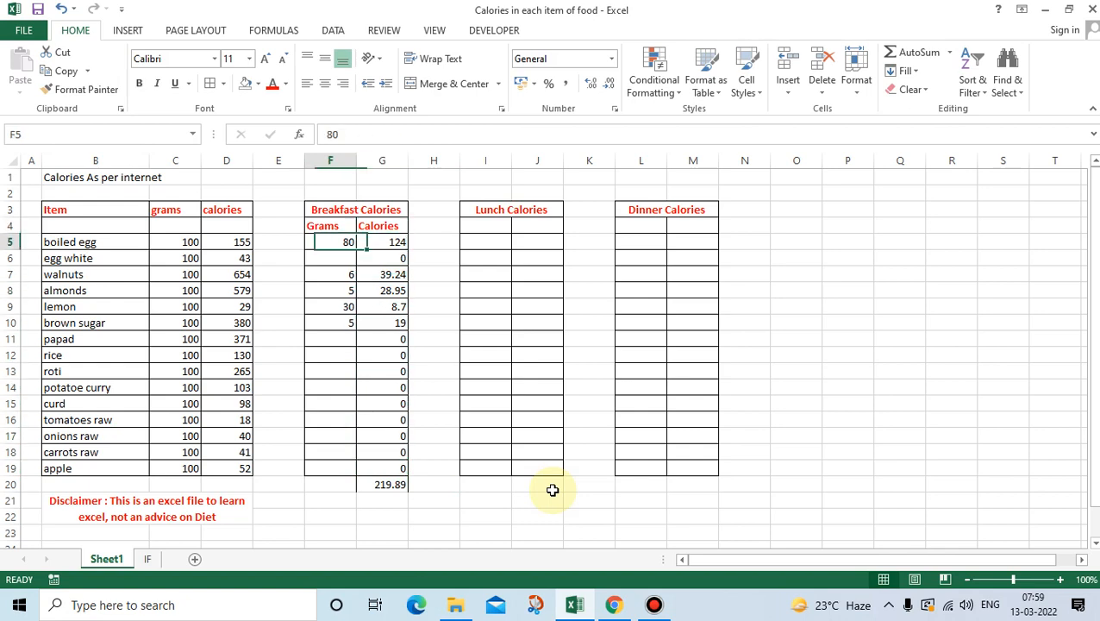
key("Left")
key("Right")
key("Down")
key("Right")
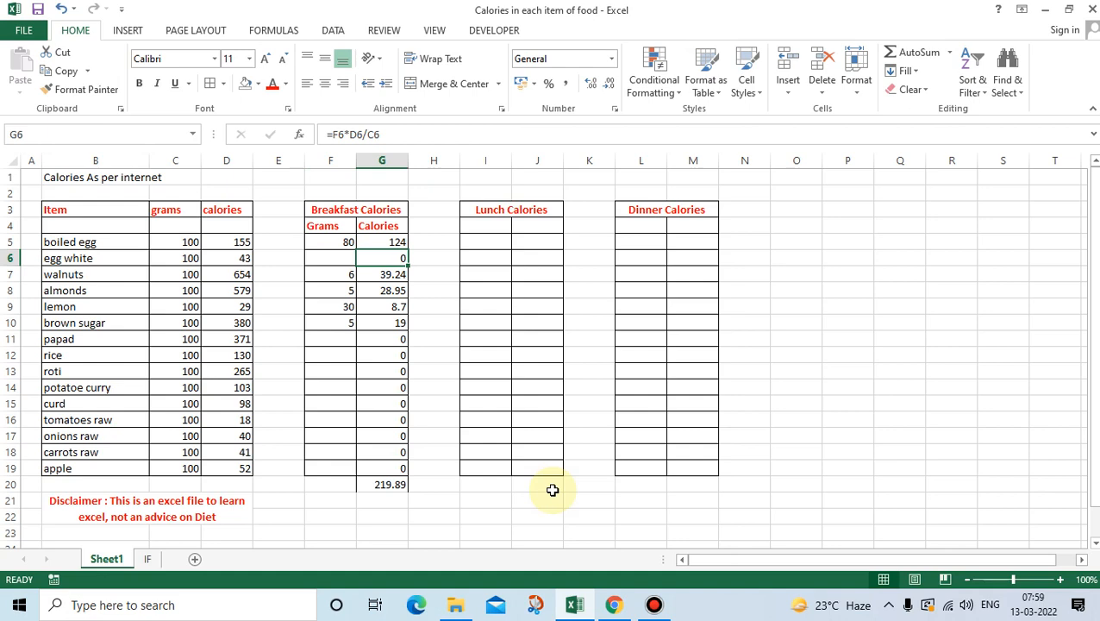
key("Left")
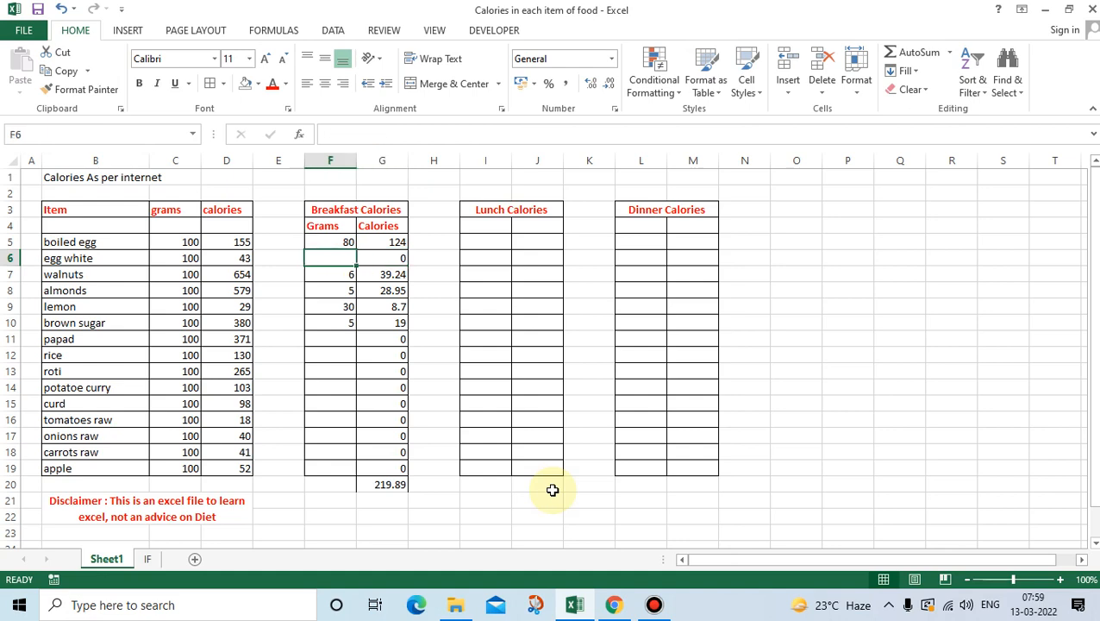
key("Right")
key("Up")
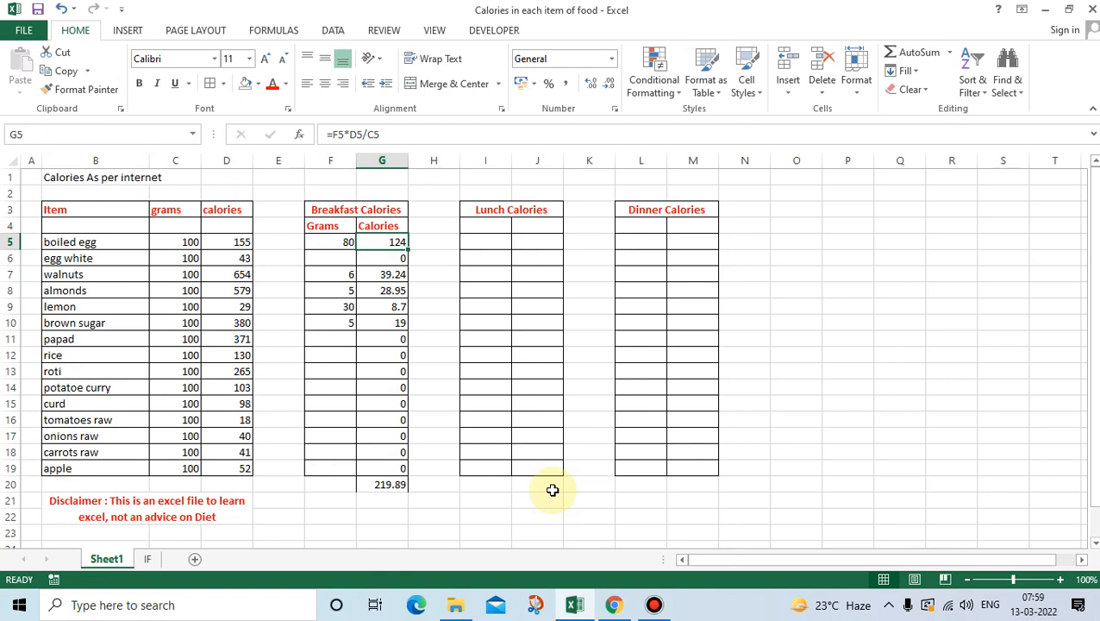
Compare the reference calories in column D with the breakfast grams entered in column F.
key("Left")
key("Left")
key("Left")
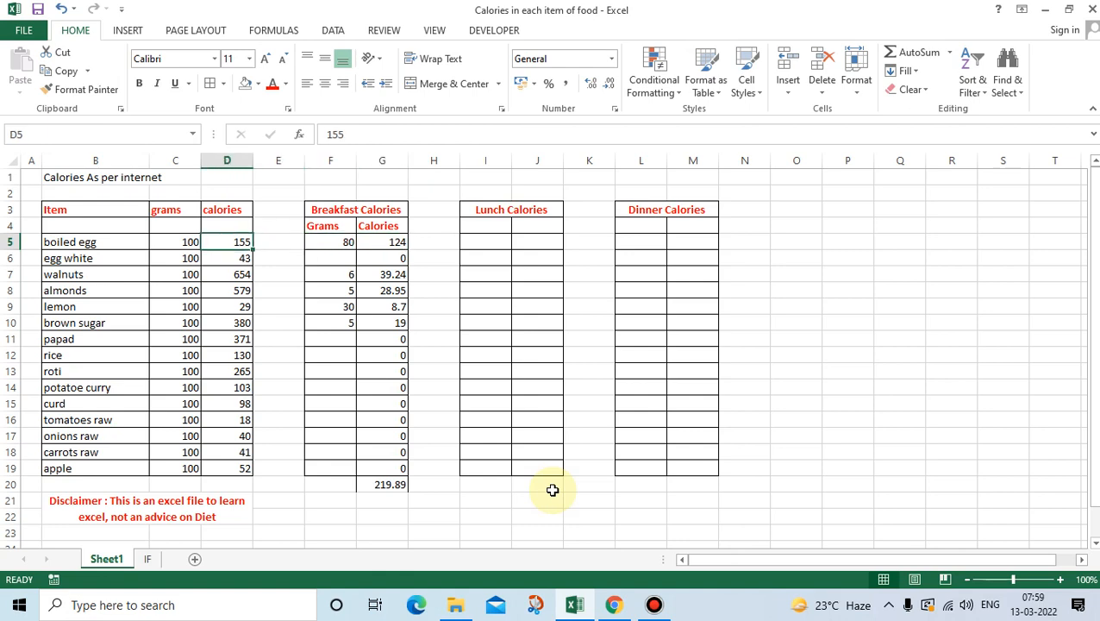
key("Down")
key("Down")
key("Down")
key("Down")
key("Right")
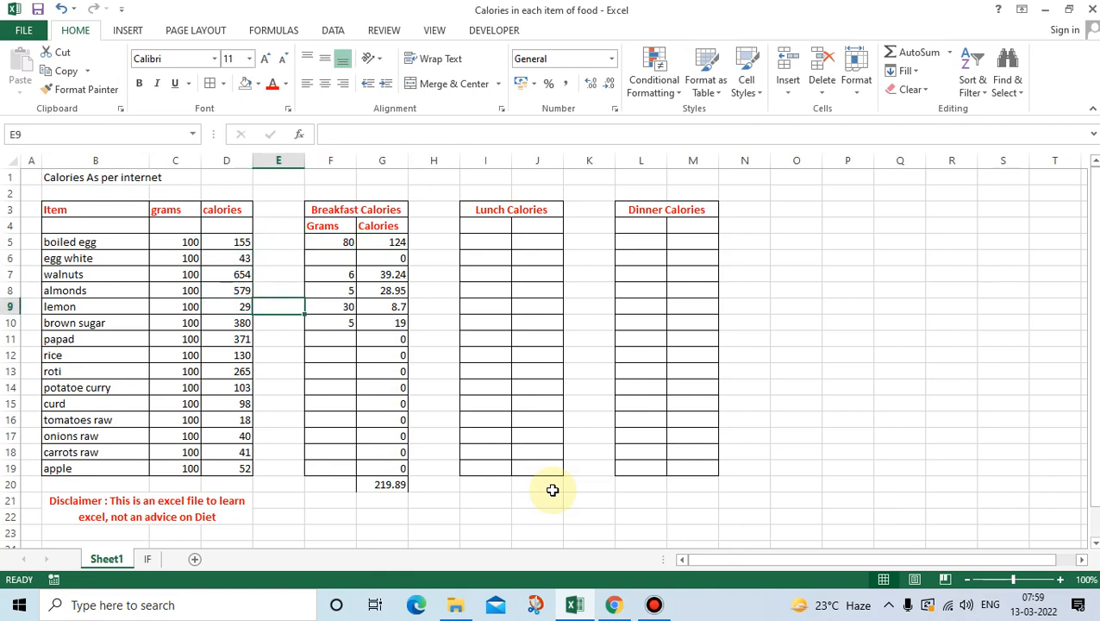
key("Right")
key("Down")
key("Down")
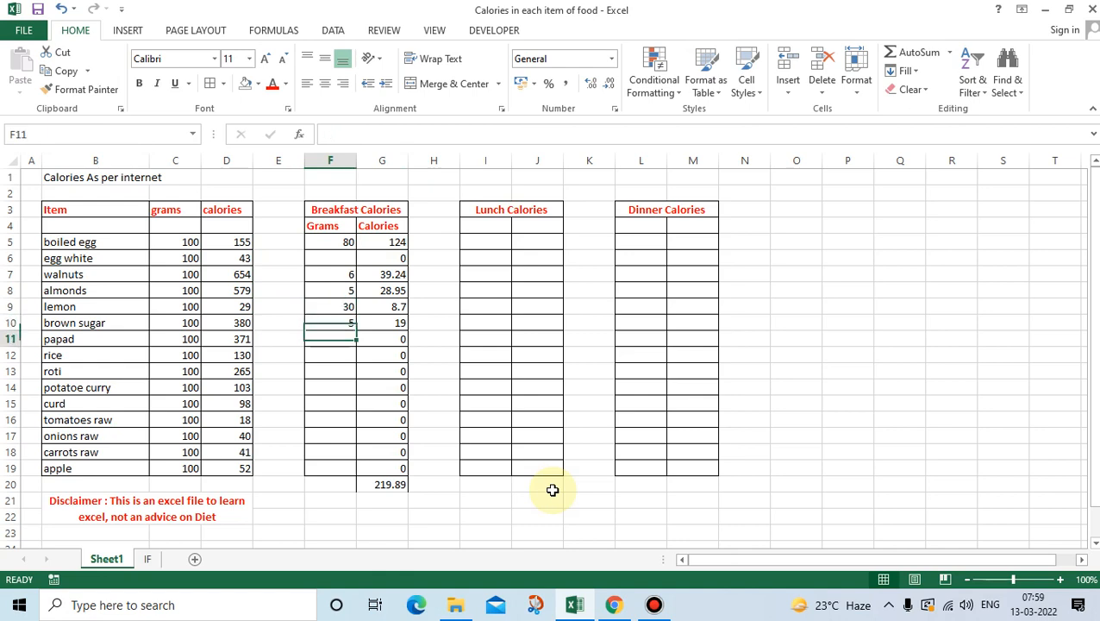
key("Up")
key("Up")
key("Up")
key("Up")
key("Up")
key("Up")
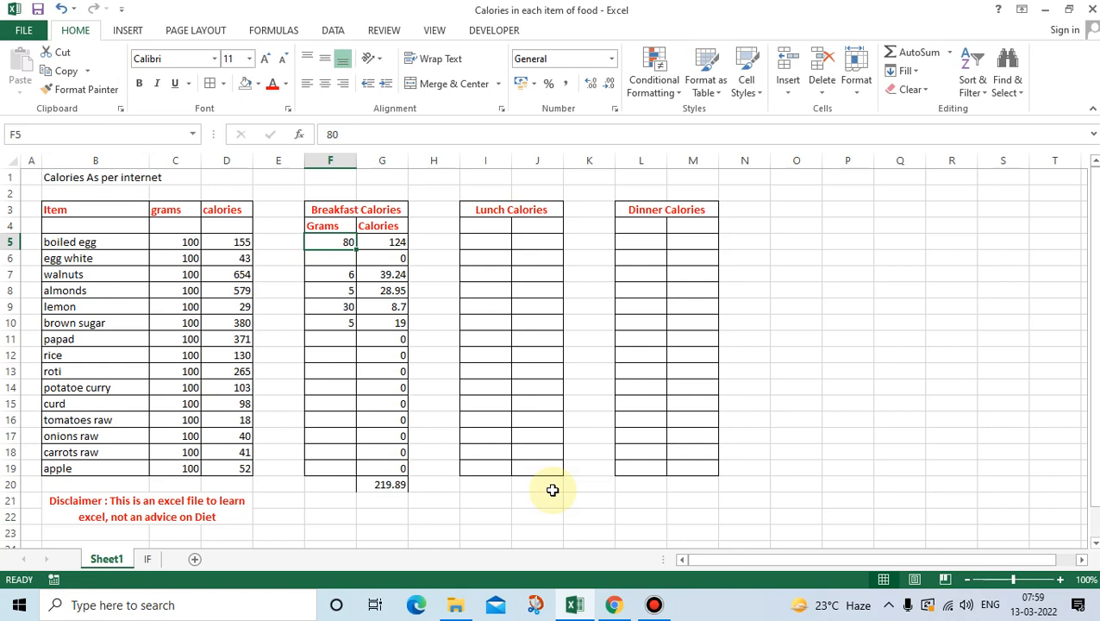
Enter 100 as the lunch grams for rice in cell I12.
key("Down")
key("Up")
key("Right")
key("Right")
key("Right")
key("Down")
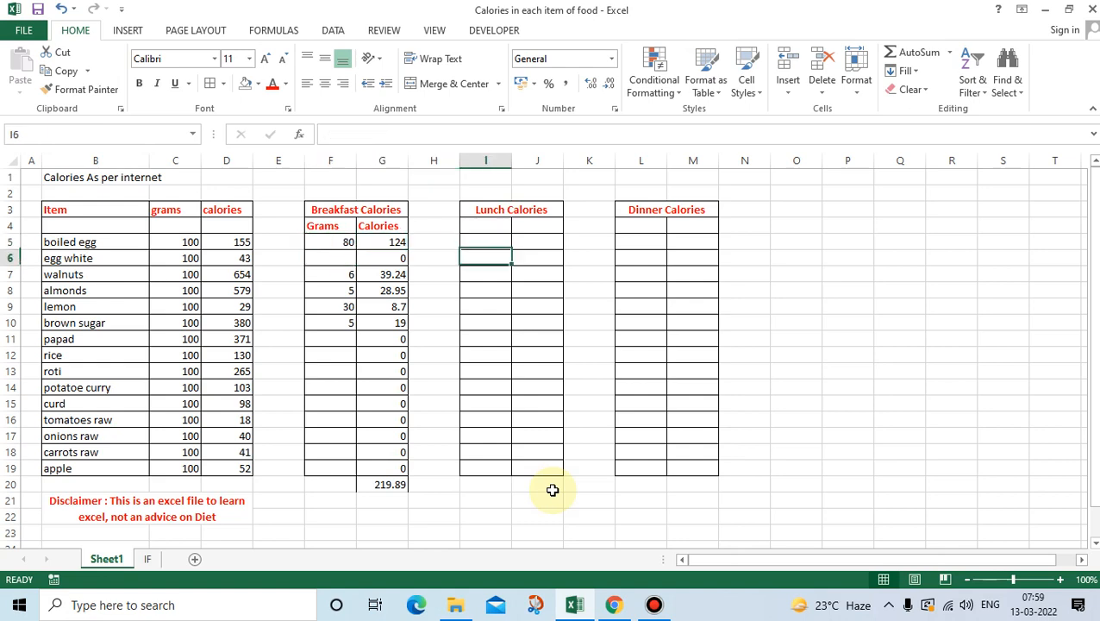
key("Down")
key("Down")
key("Down")
key("Down")
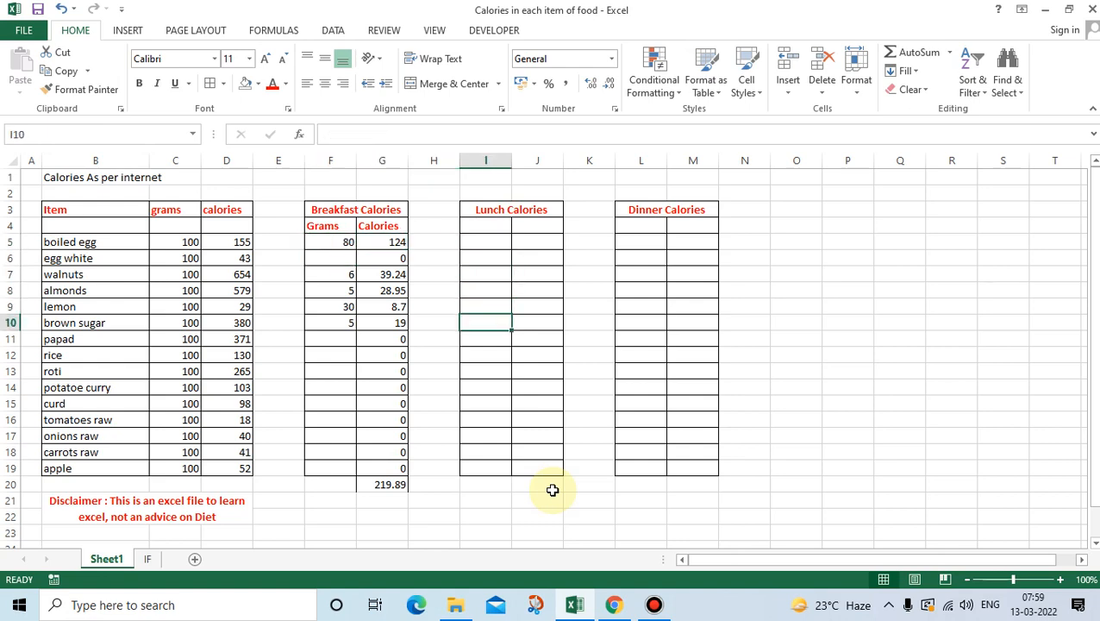
key("Down")
key("Down")
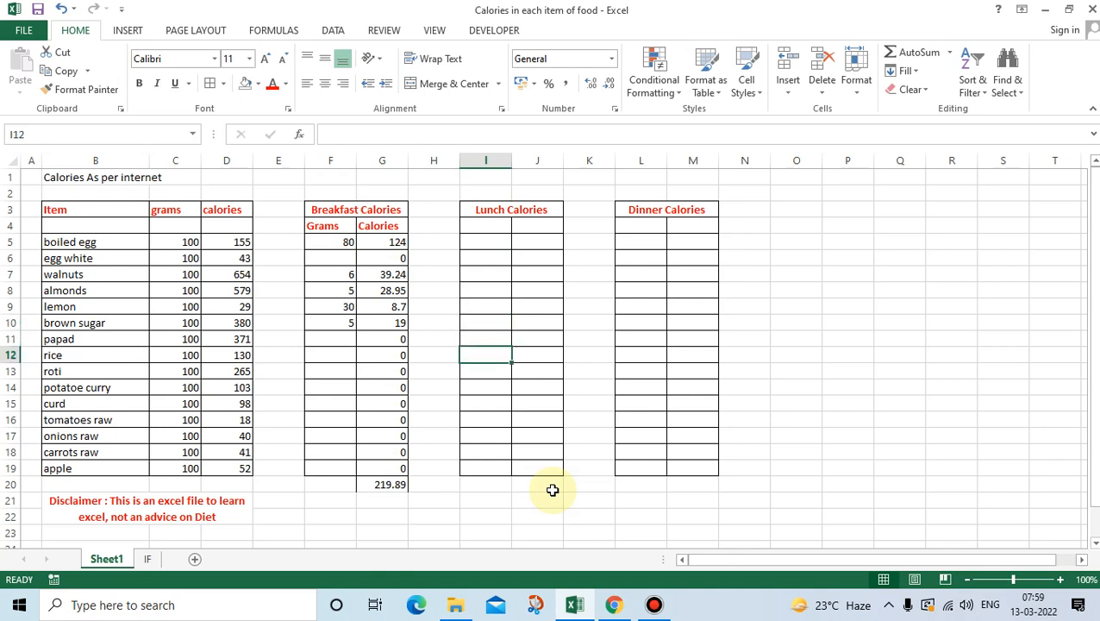
type("100")
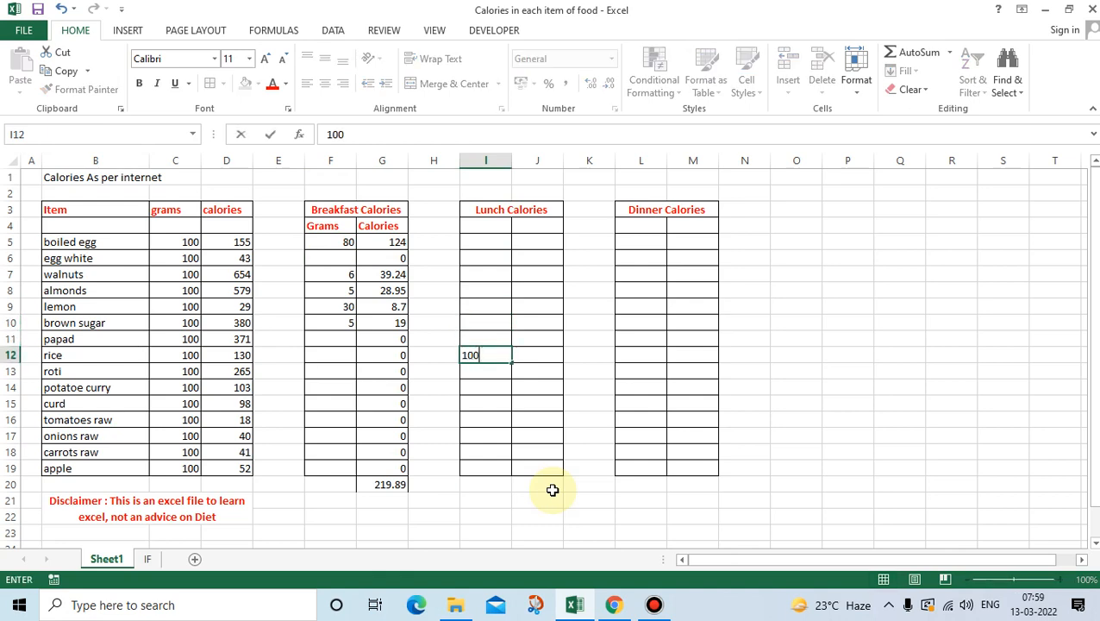
key("Tab")
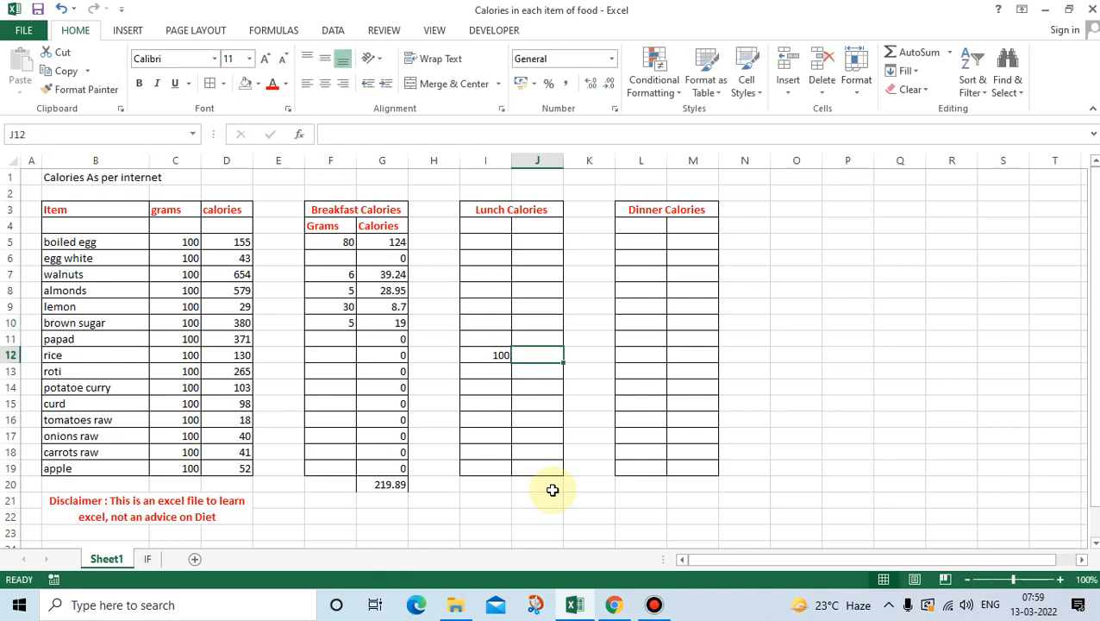
Calculate the lunch calories for rice in cell J12 with the formula =I12*D12/C12.
key("Left")
key("Right")
type("=")
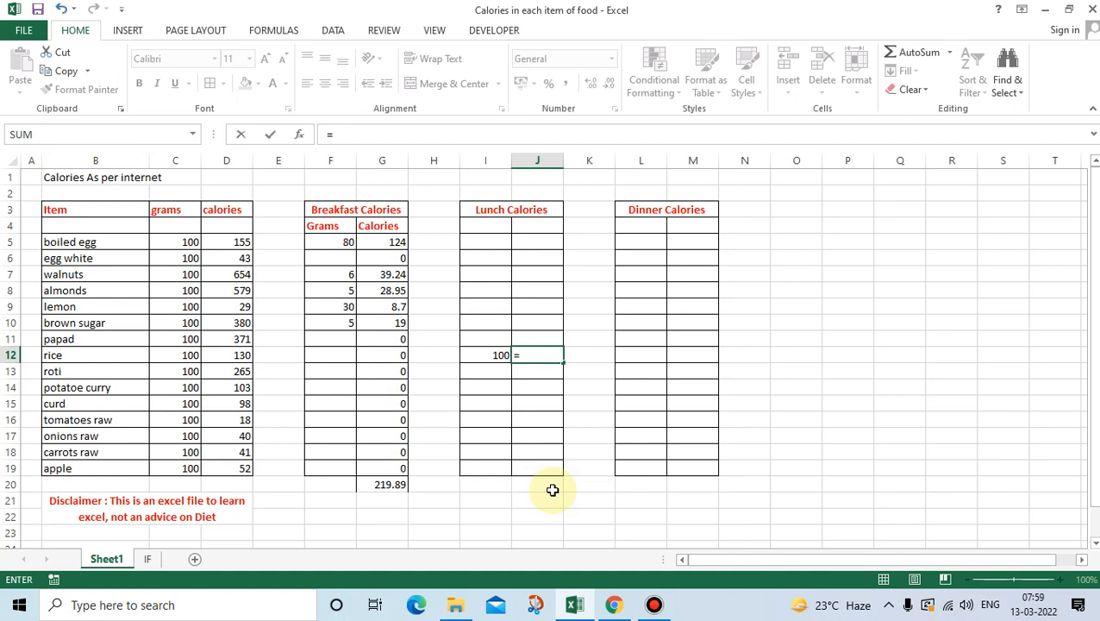
key("Left")
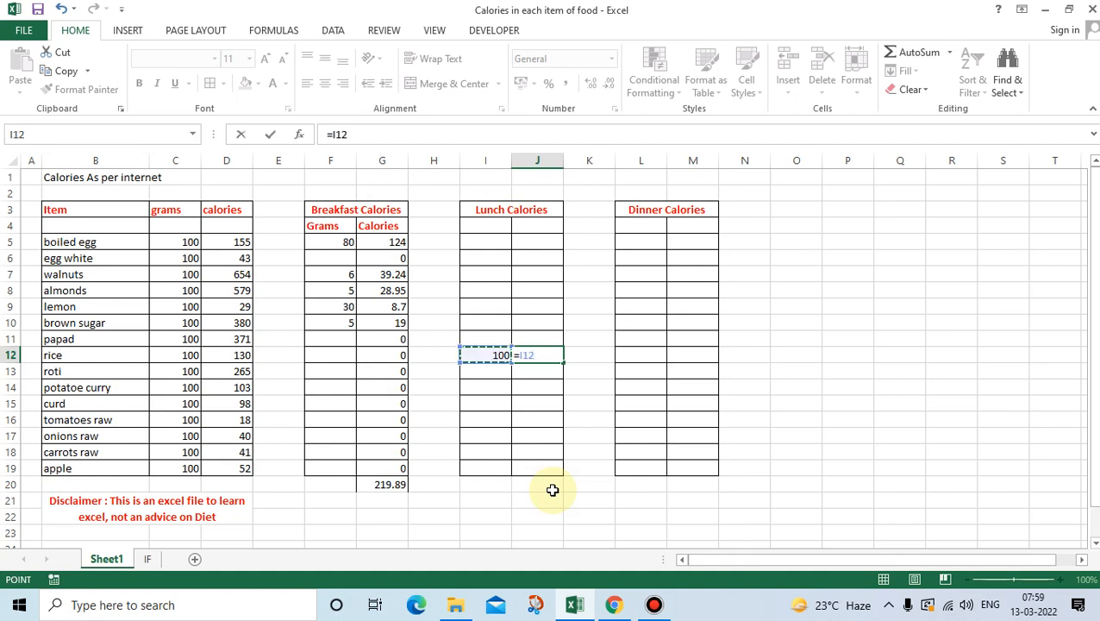
type("*")
key("Left")
key("Left")
key("Left")
key("Left")
key("Left")
key("Left")
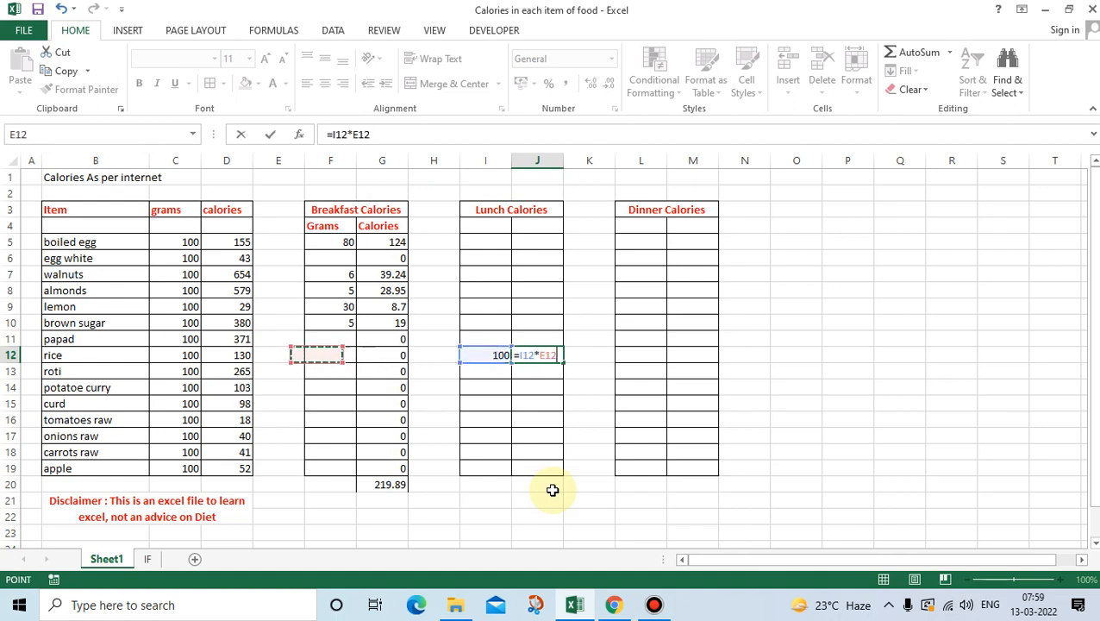
type("/")
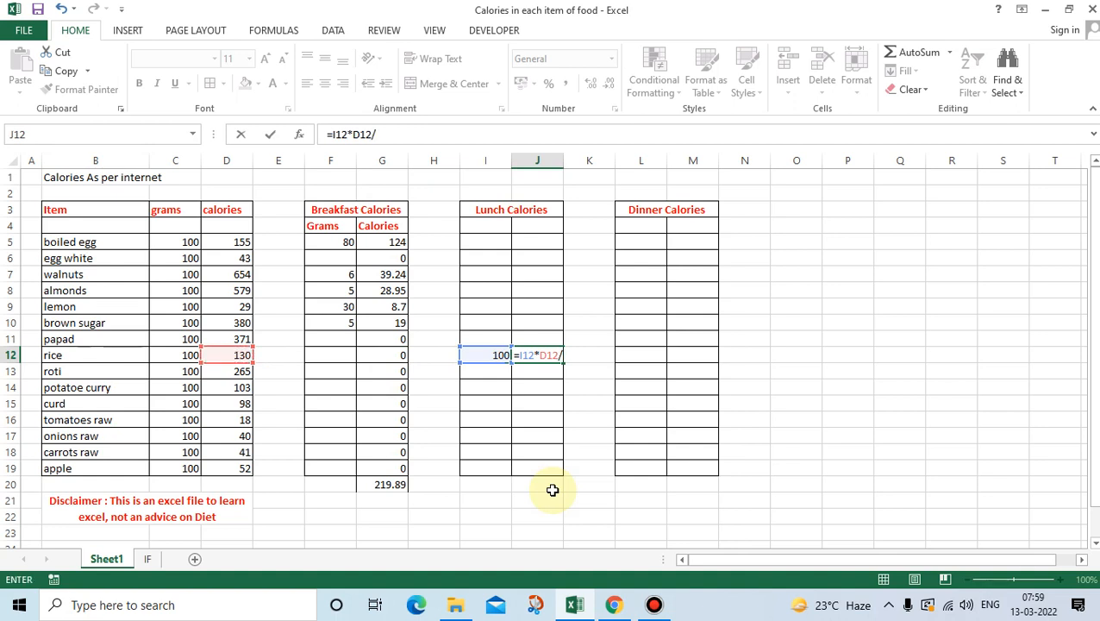
key("Left")
key("Left")
key("Left")
key("Left")
key("Left")
key("Left")
key("Left")
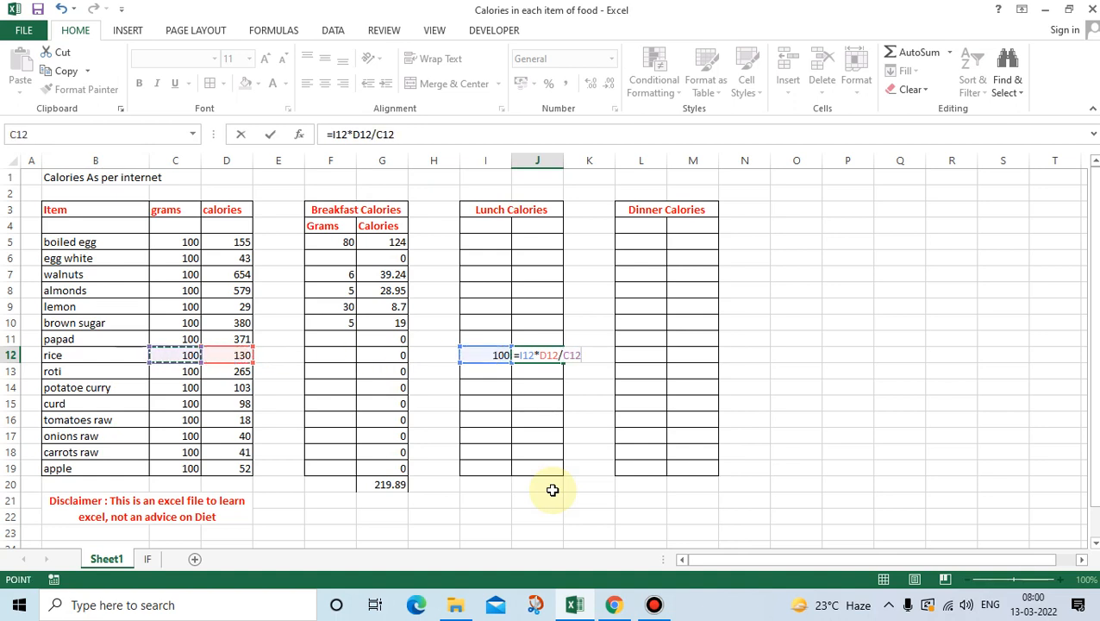
key("ctrl+Return")
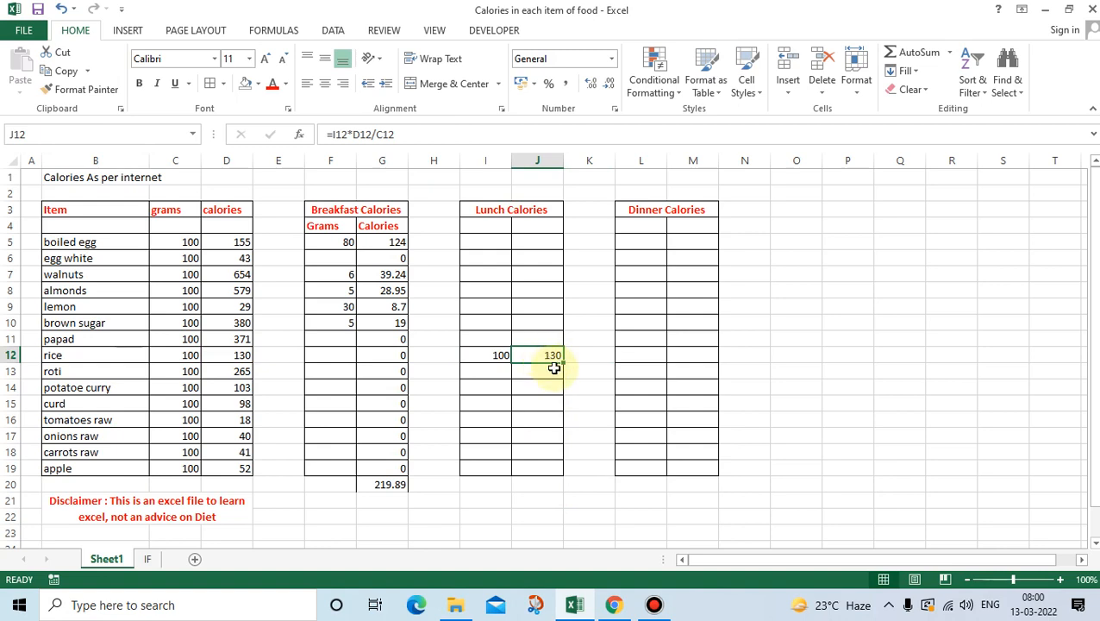
key("ctrl+c")
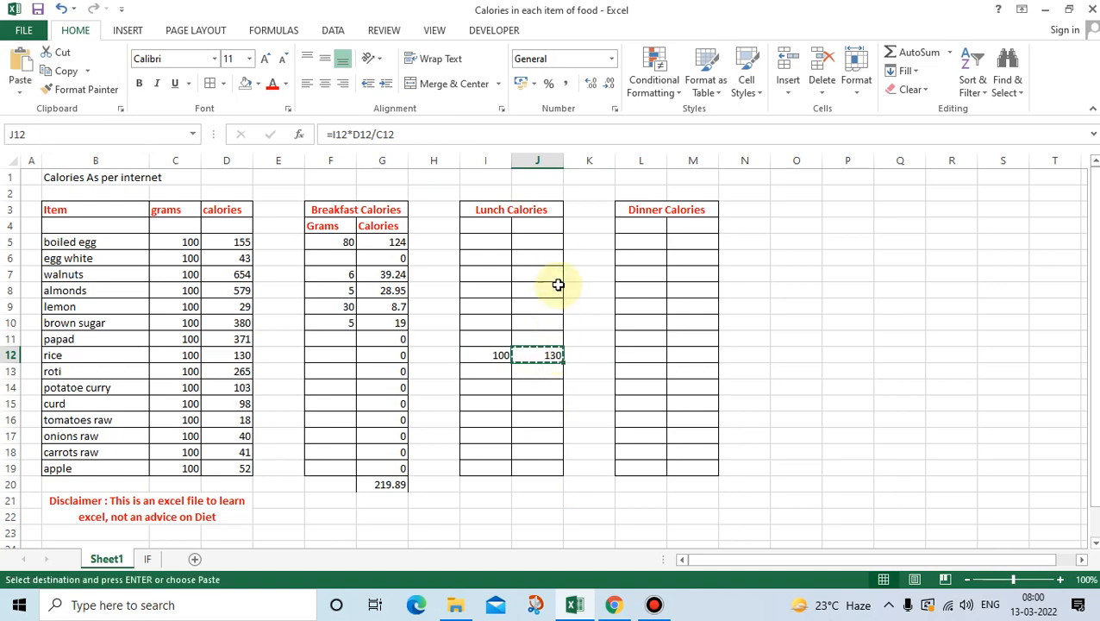
left_click(545, 227)
key("ctrl+v")
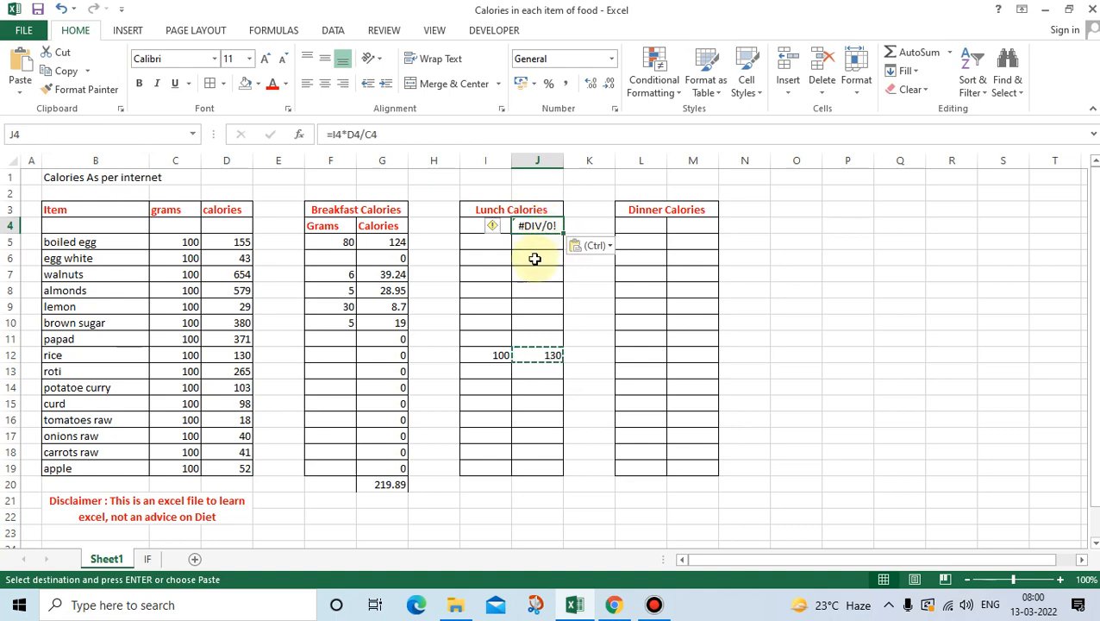
key("Delete")
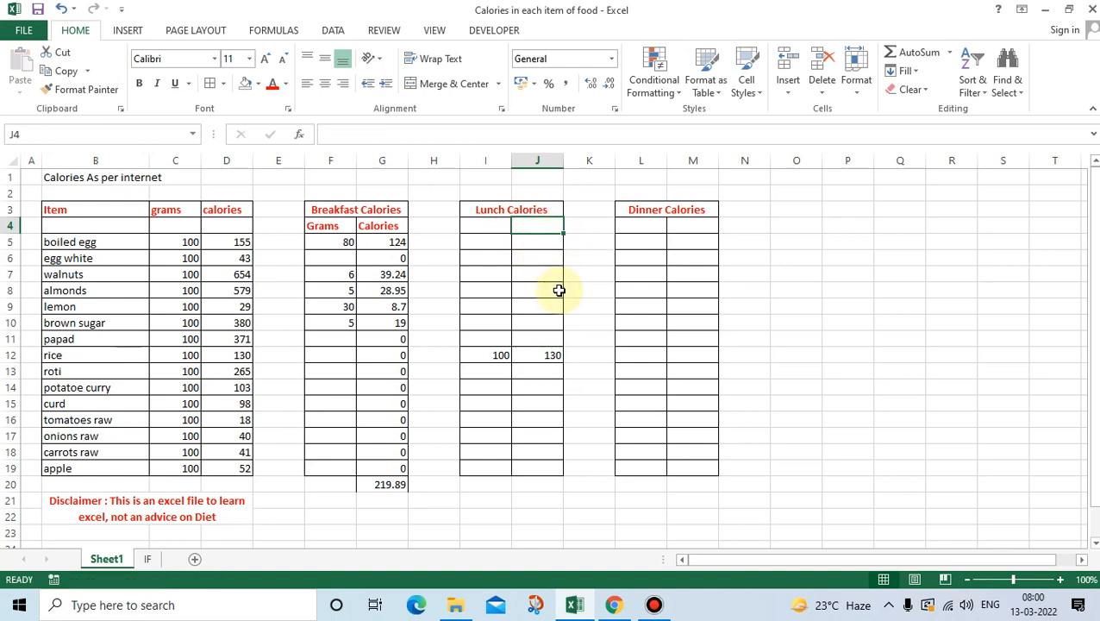
Copy the lunch calories formula from J12 into J5 and fill it down through J19.
key("Down")
key("Down")
key("Down")
key("Down")
key("Down")
key("Down")
key("Down")
key("Down")
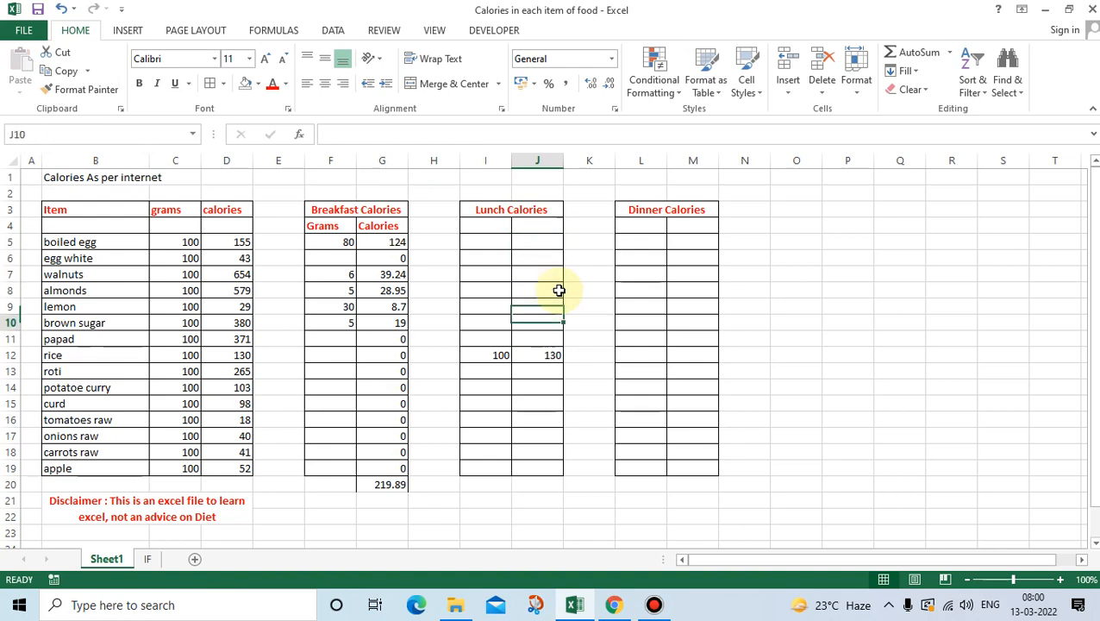
key("ctrl+c")
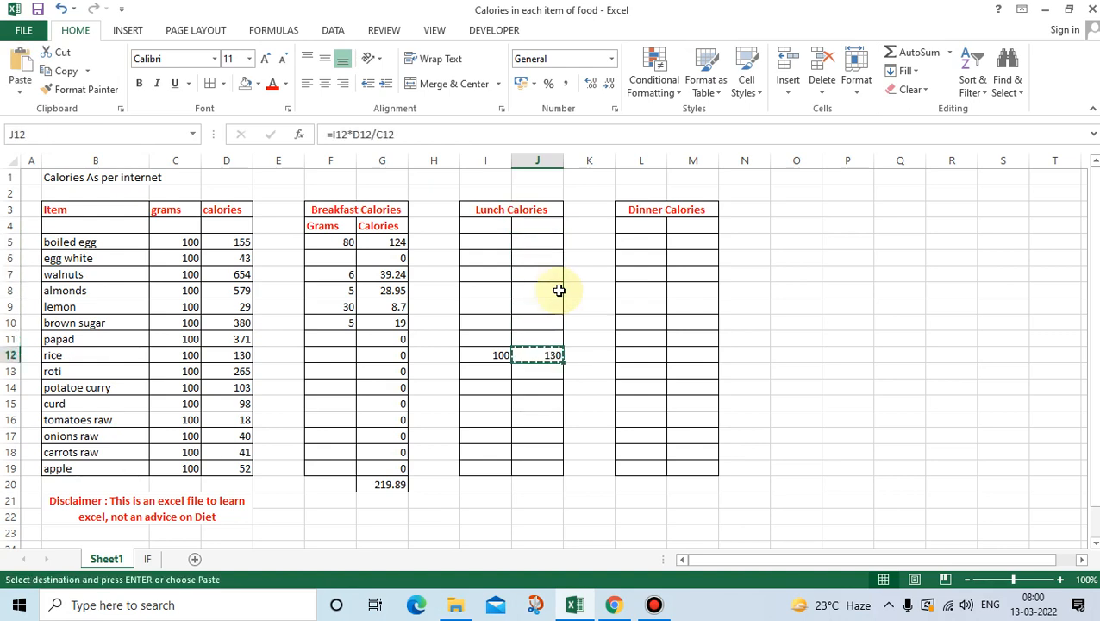
left_click(539, 240)
key("ctrl+v")
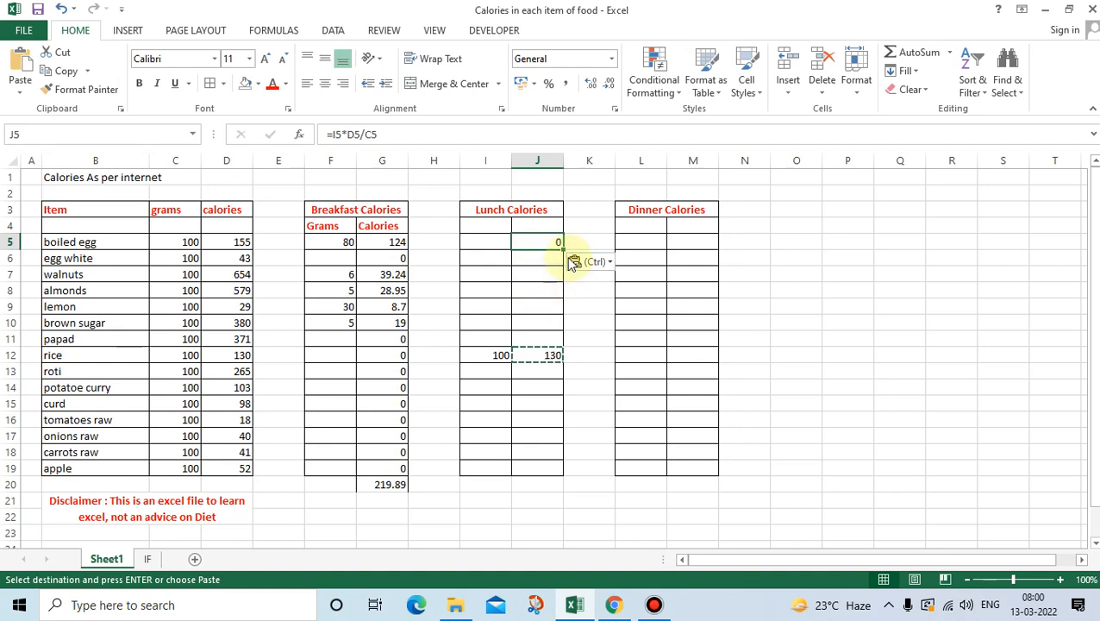
left_click_drag(562, 249, 545, 461)
left_click(531, 402)
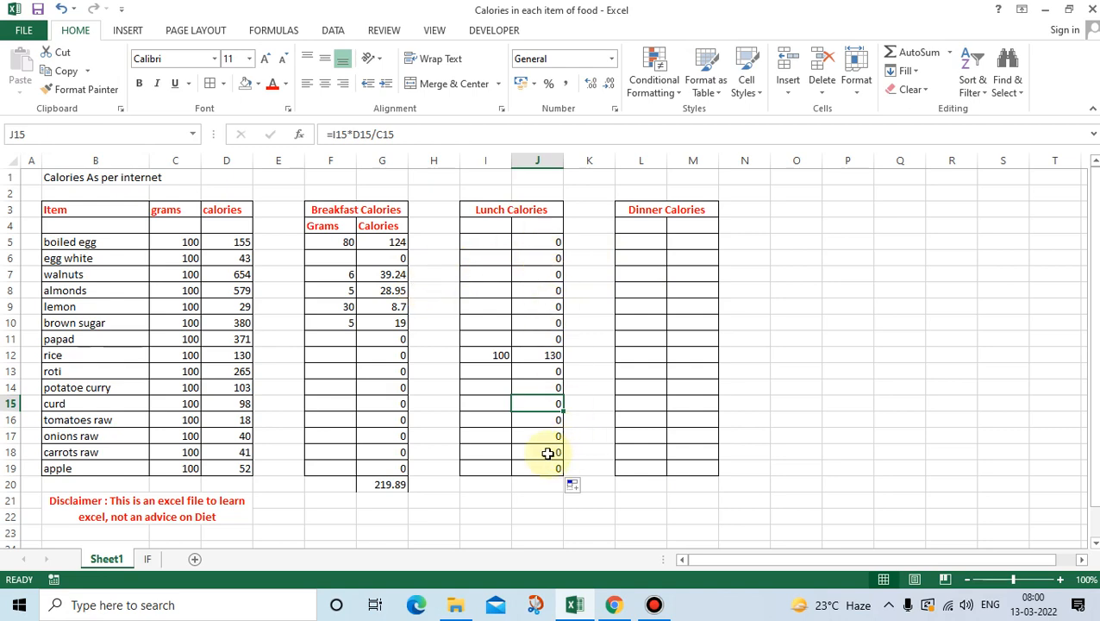
Enter 100 as the lunch grams for roti in cell I13.
left_click(492, 373)
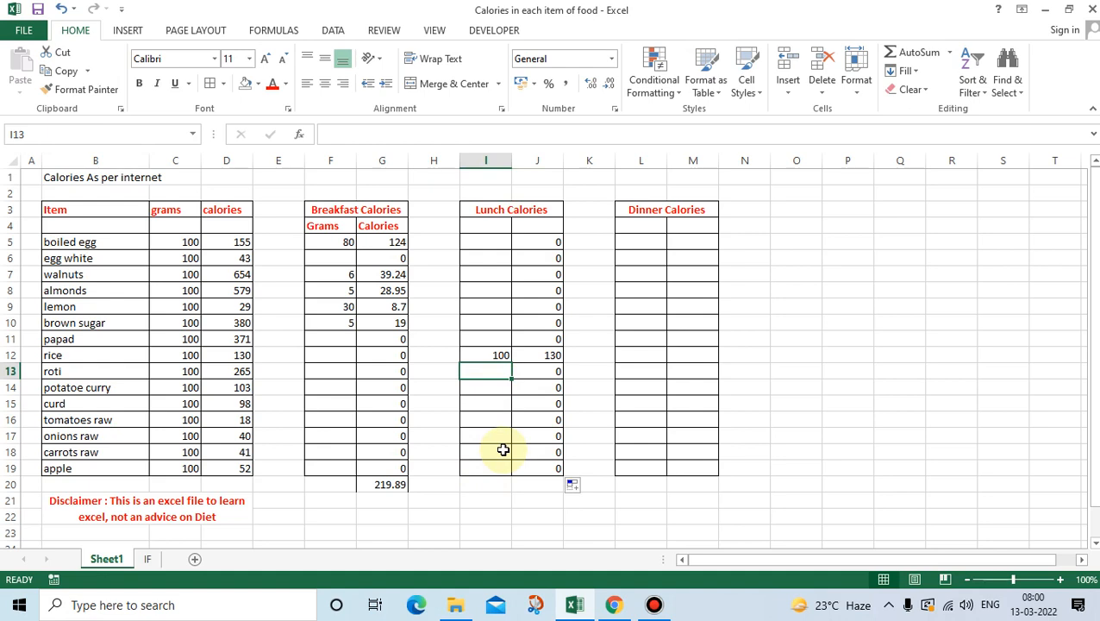
key("Up")
key("Down")
key("Up")
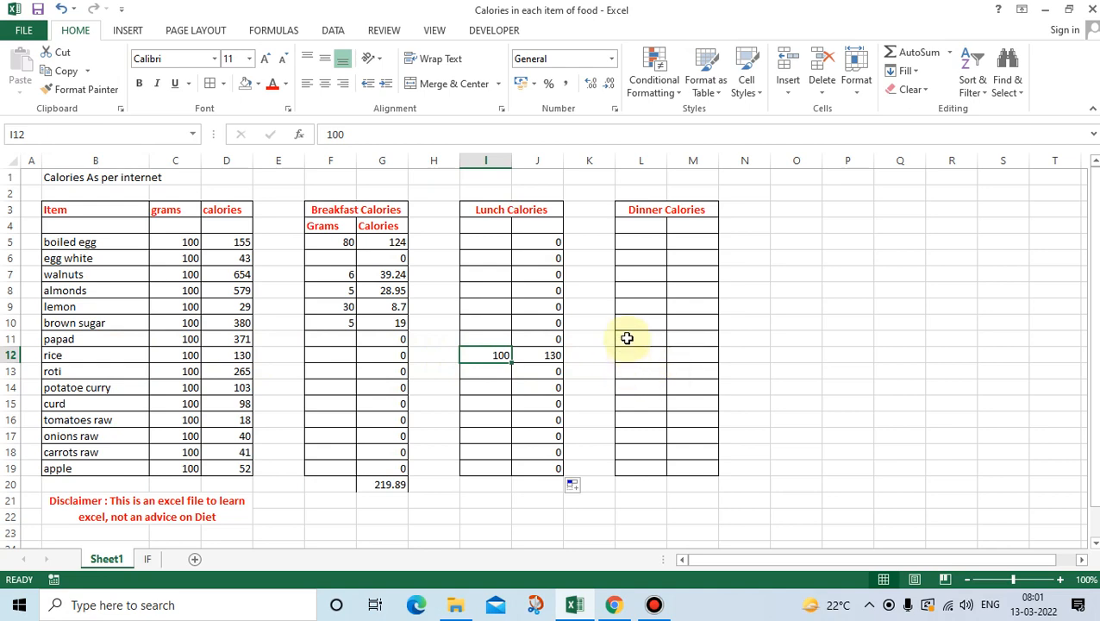
left_click(487, 162)
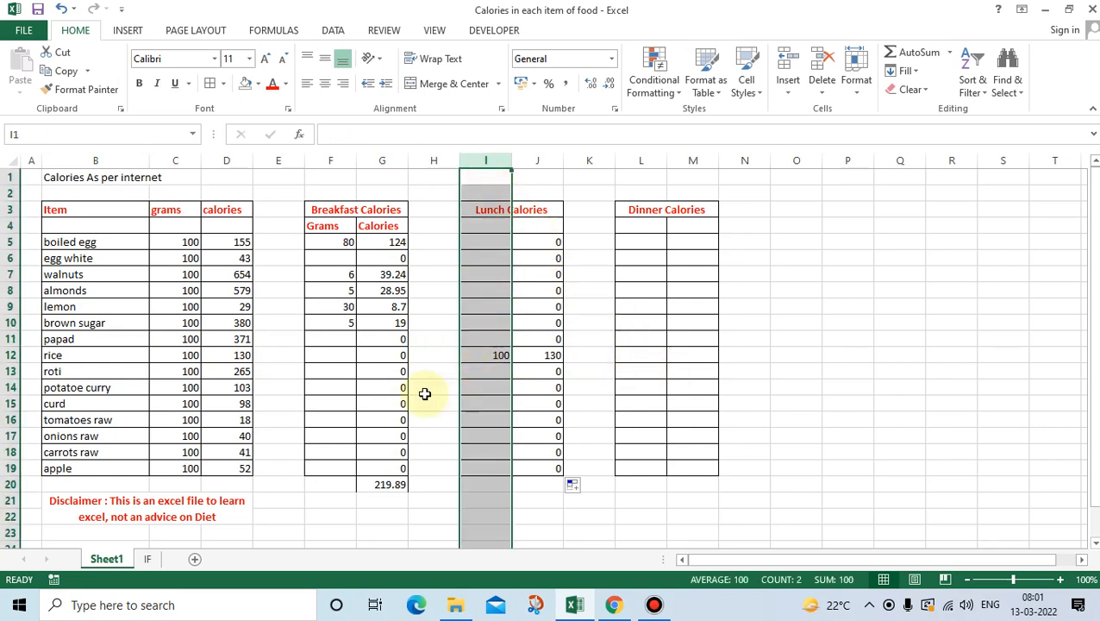
left_click(12, 371)
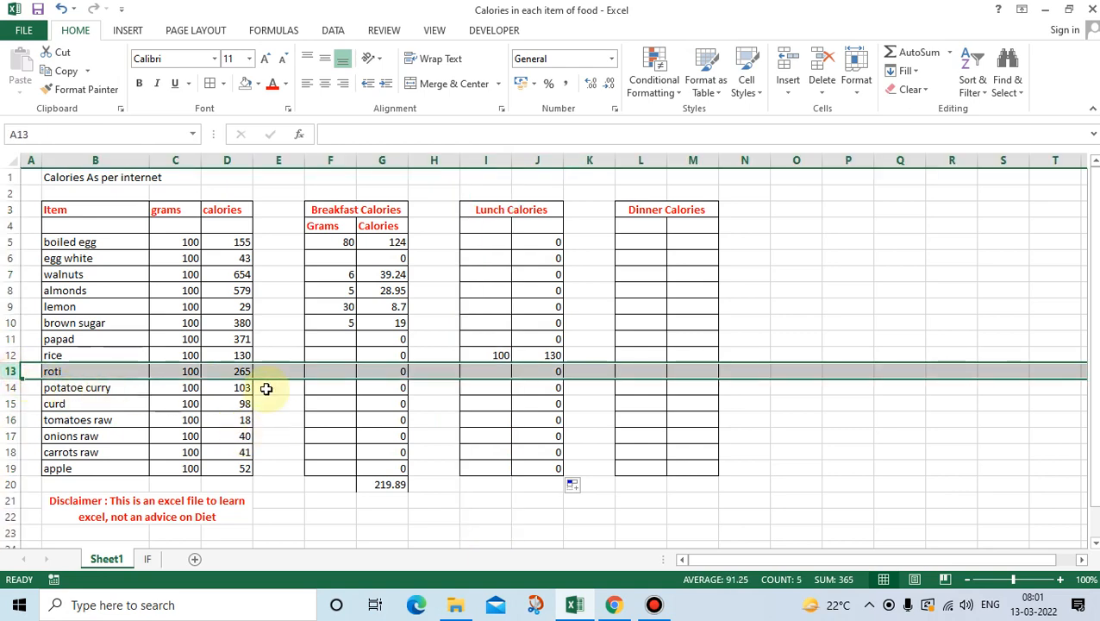
left_click(475, 356)
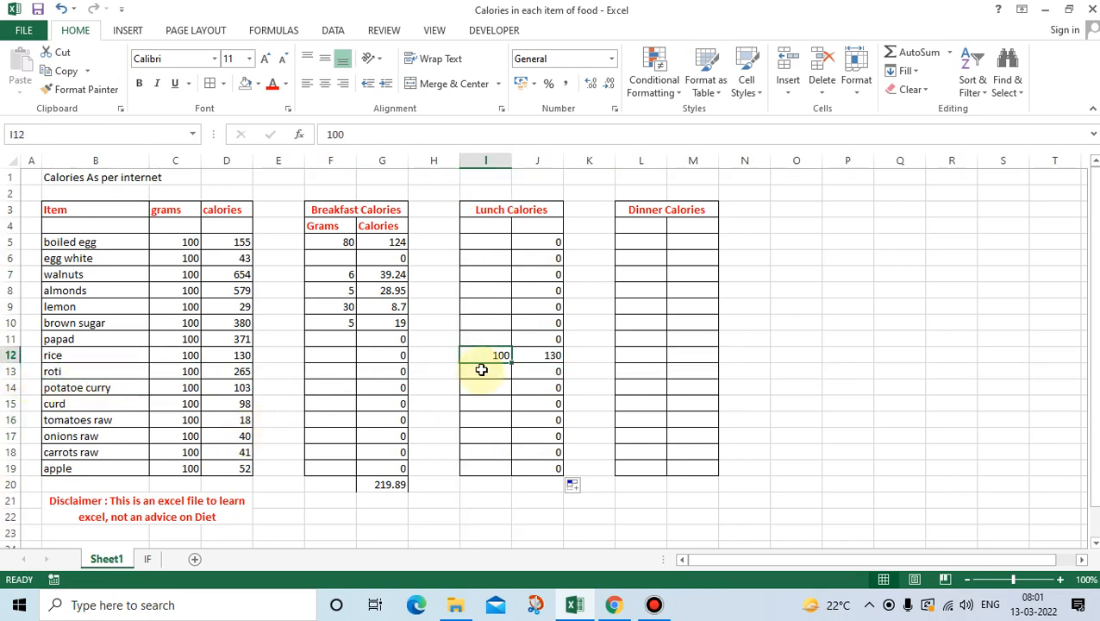
left_click(481, 369)
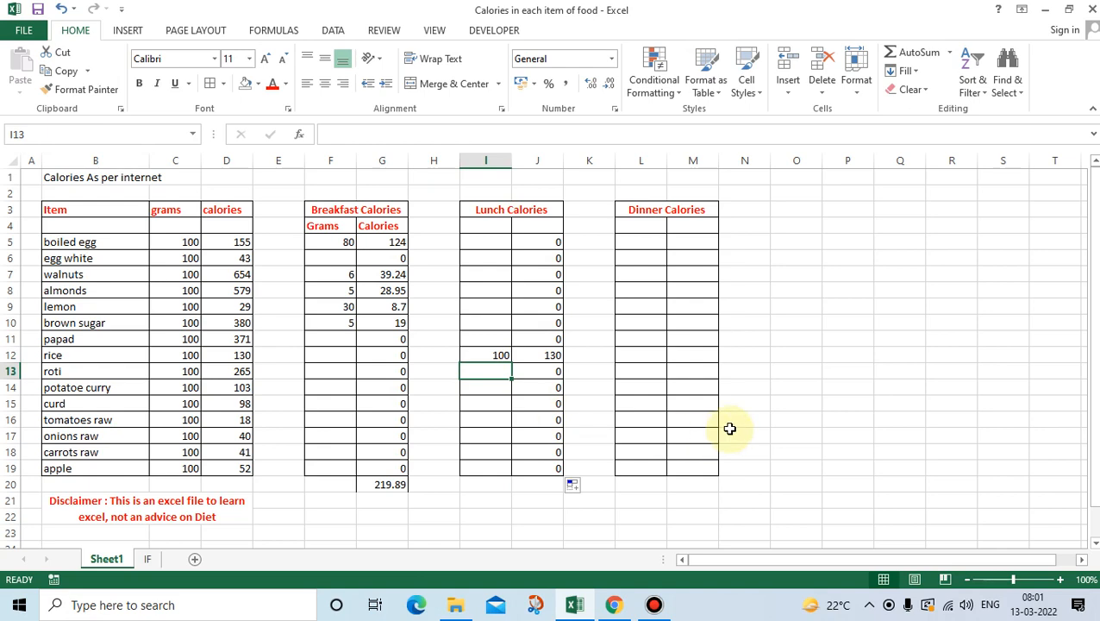
type("100")
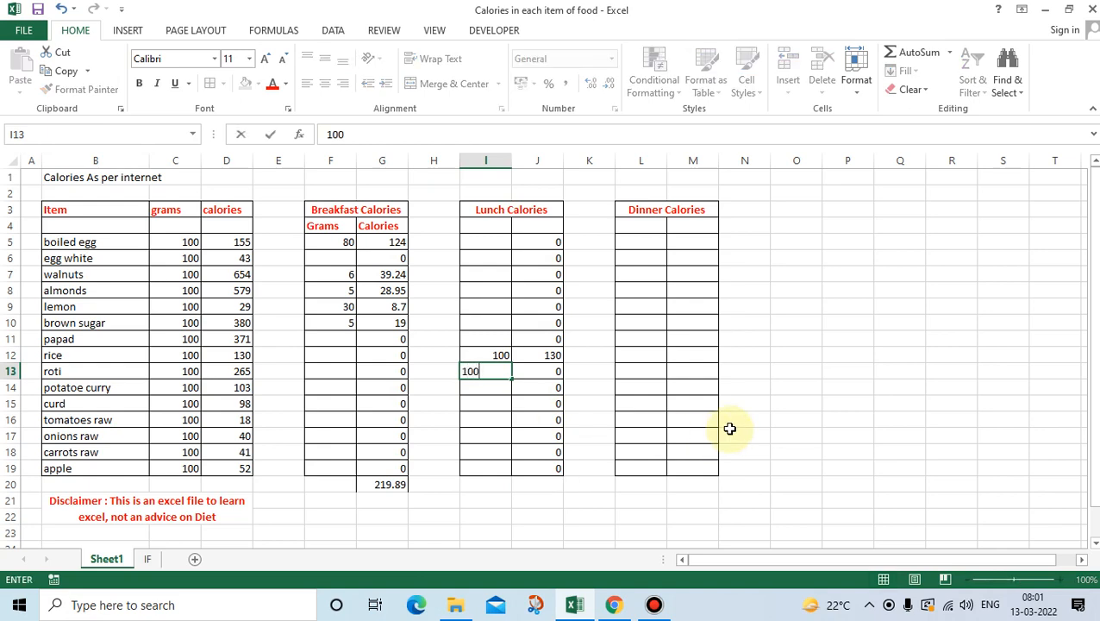
key("Tab")
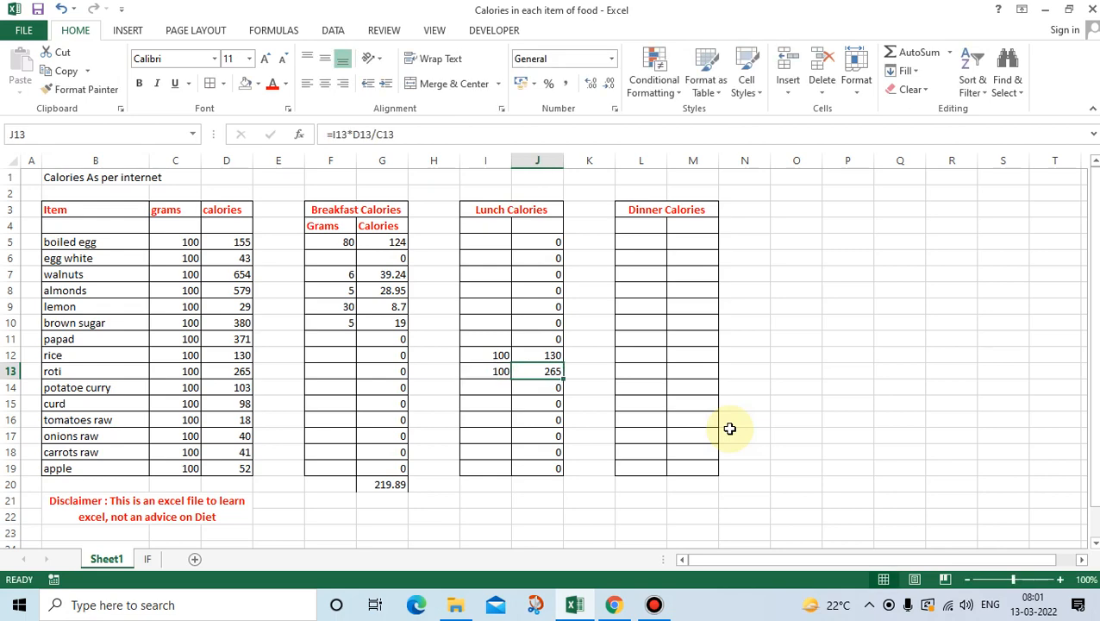
Copy the breakfast total formula from G20 into J20 to total the lunch calories.
key("Down")
key("Down")
key("Down")
key("Down")
key("Down")
key("Down")
key("Down")
key("Left")
key("Left")
key("Left")
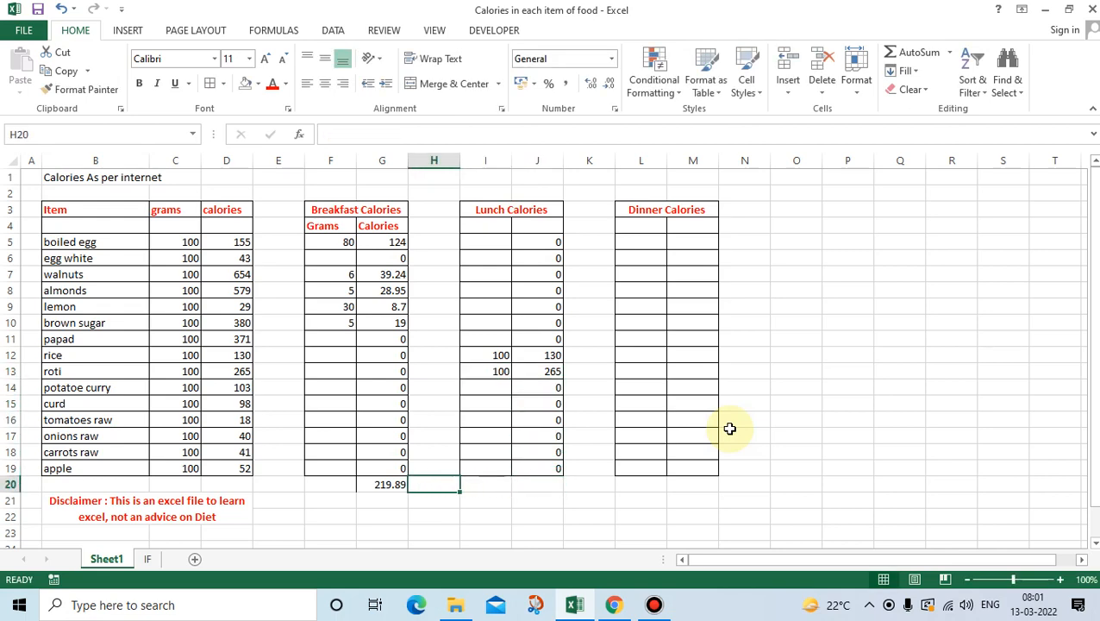
key("ctrl+c")
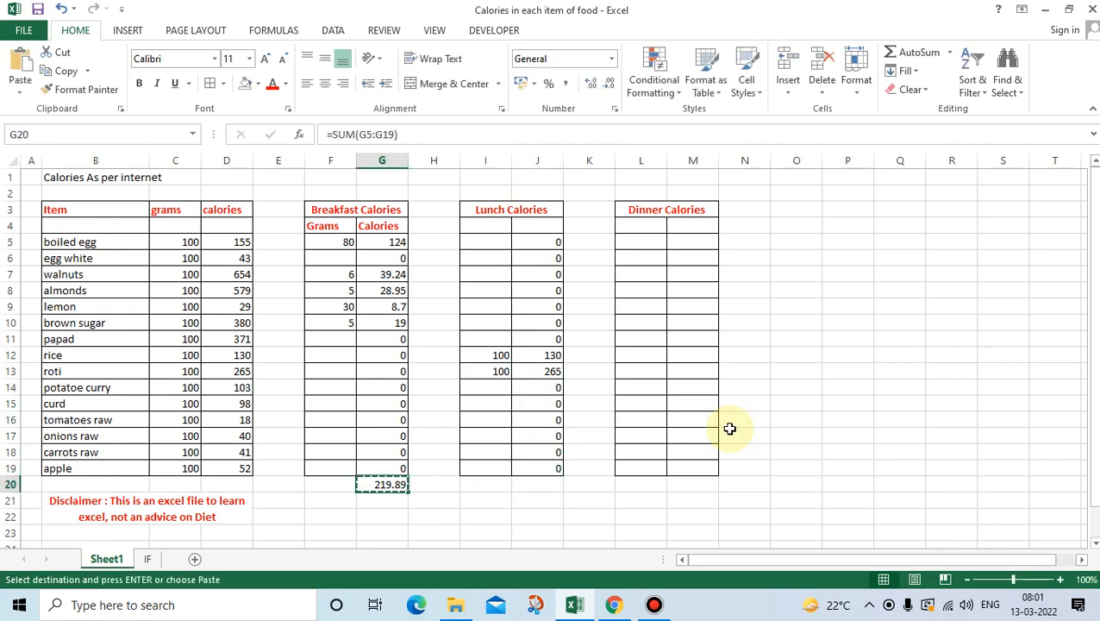
key("ctrl+Right")
key("ctrl+Left")
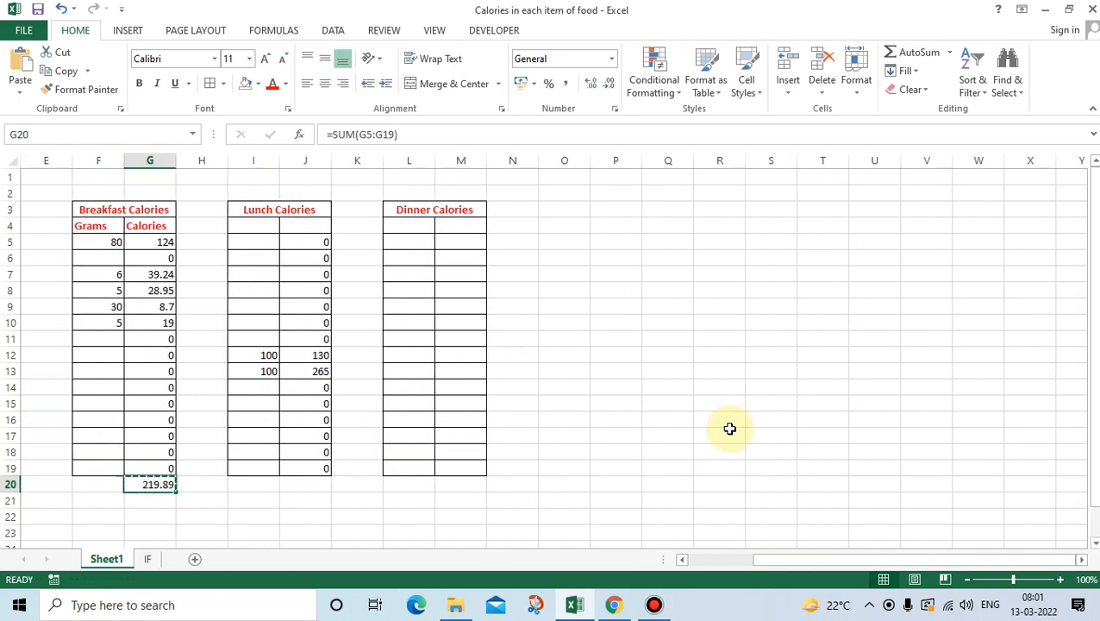
key("Right")
key("Right")
key("Right")
key("ctrl+v")
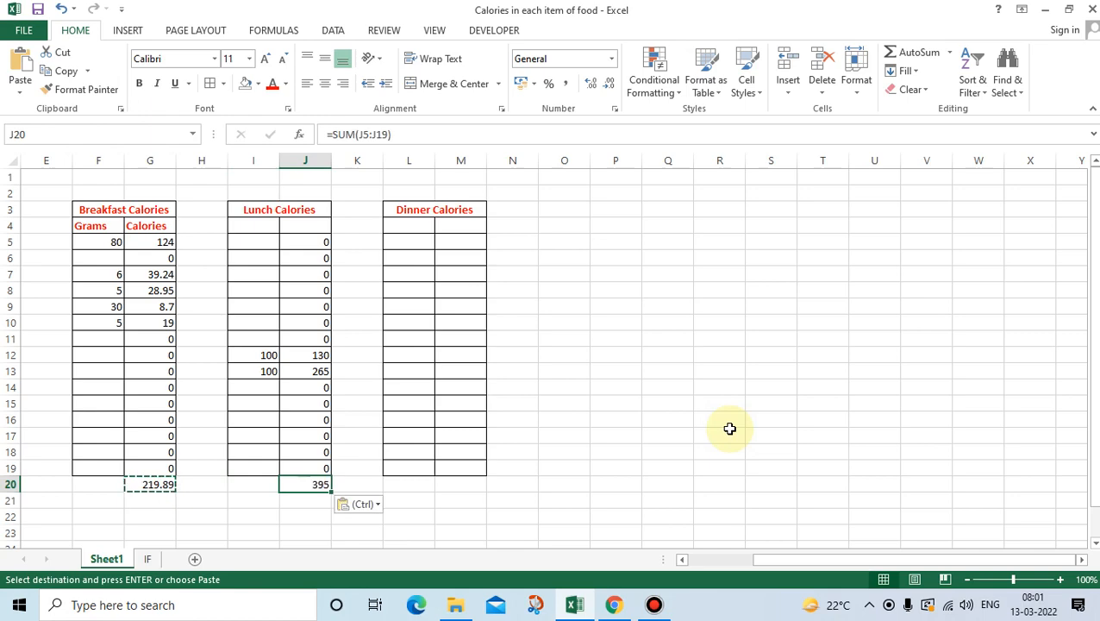
Enter 60 as the lunch grams for potatoe curry in cell I14.
key("Left")
key("Home")
key("Right")
key("Right")
key("Up")
key("Up")
key("Up")
key("Up")
key("Up")
key("Up")
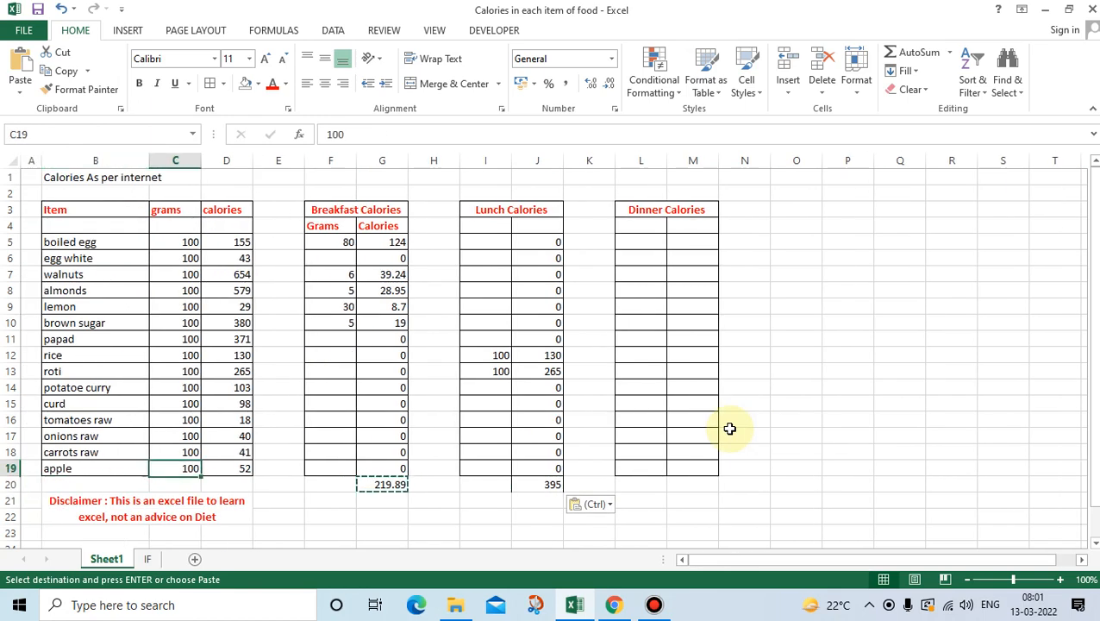
key("Right")
key("Right")
key("Right")
key("Right")
key("Right")
key("Right")
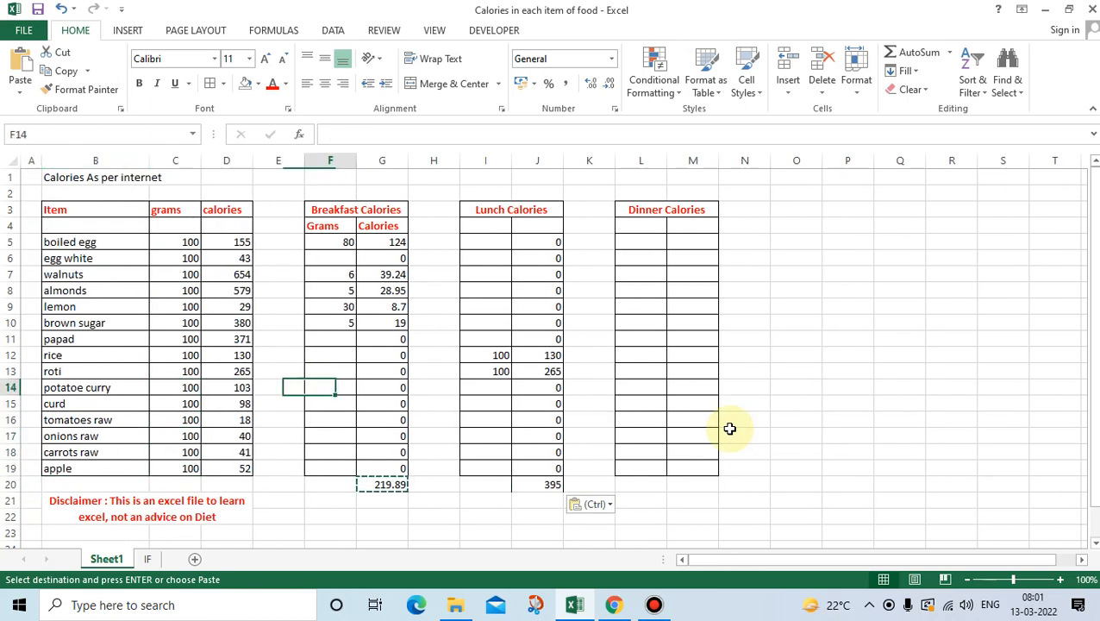
type("60")
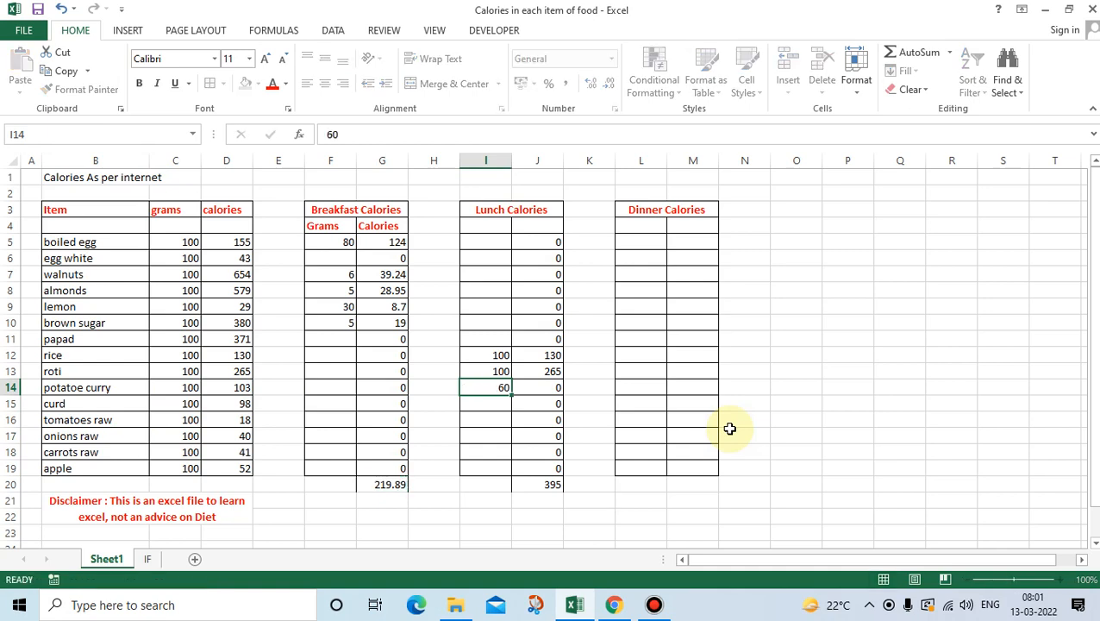
key("Right")
key("Left")
Enter 50 as the lunch grams for curd in cell I15.
key("Down")
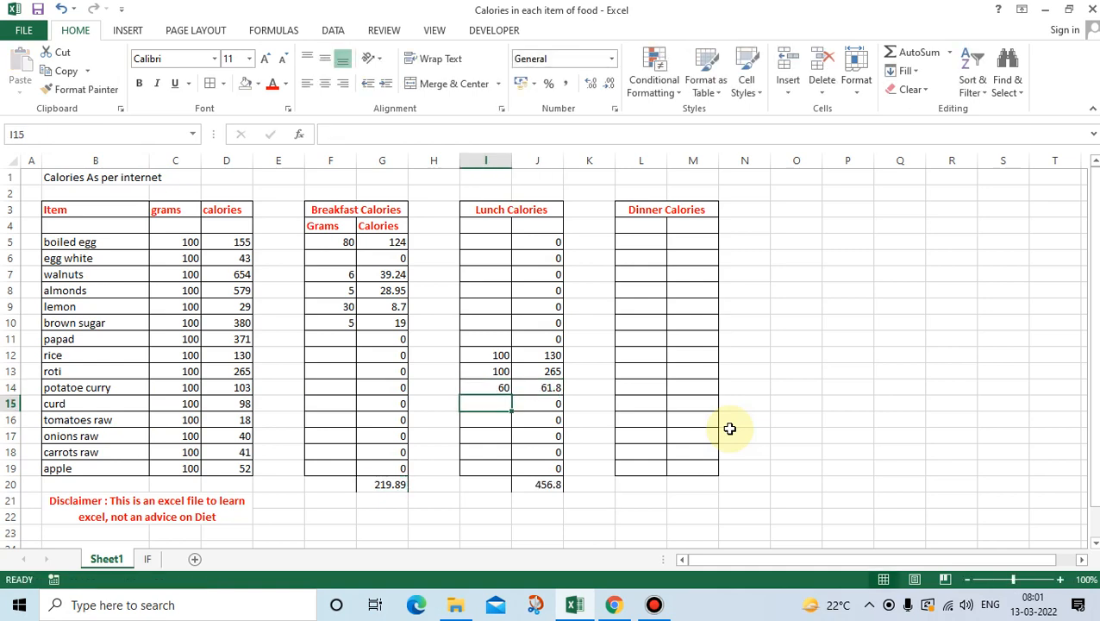
type("50")
key("Right")
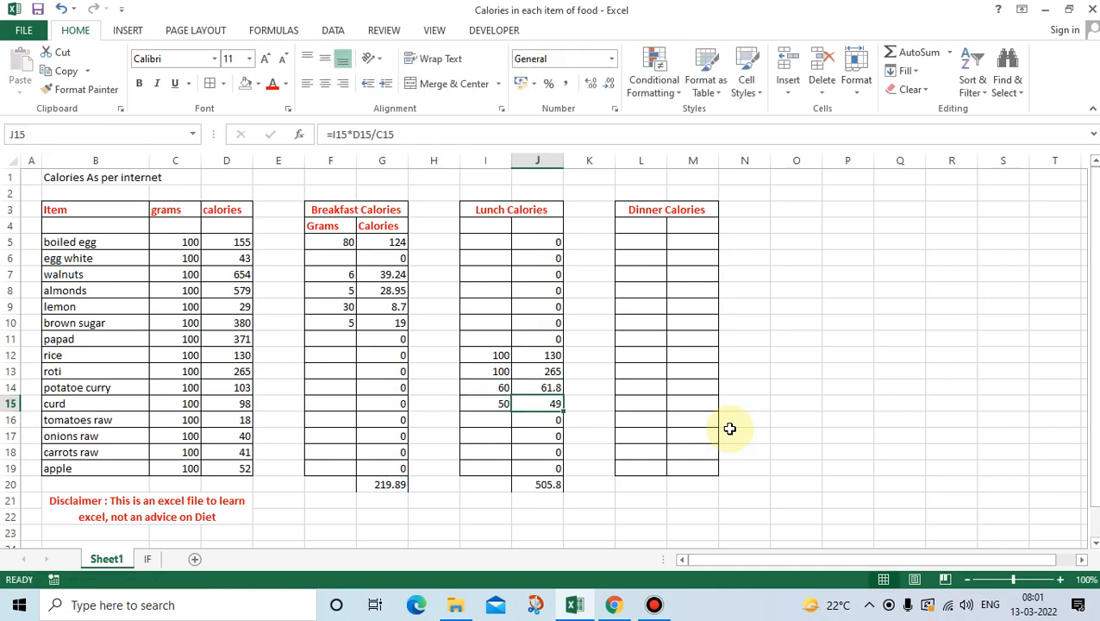
key("Up")
key("Up")
key("Down")
key("Down")
key("Down")
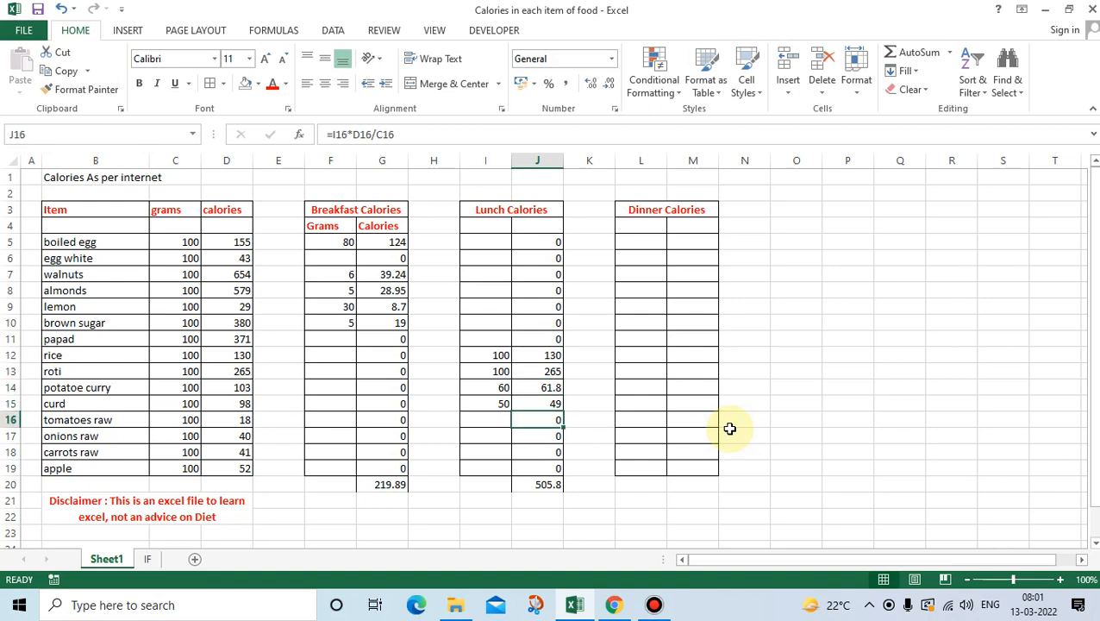
Copy the Grams and Calories headings from F4:G4 into I4:J4 under Lunch Calories.
key("Up")
key("Up")
key("Up")
key("Up")
key("Up")
key("Up")
key("Up")
key("Up")
key("Up")
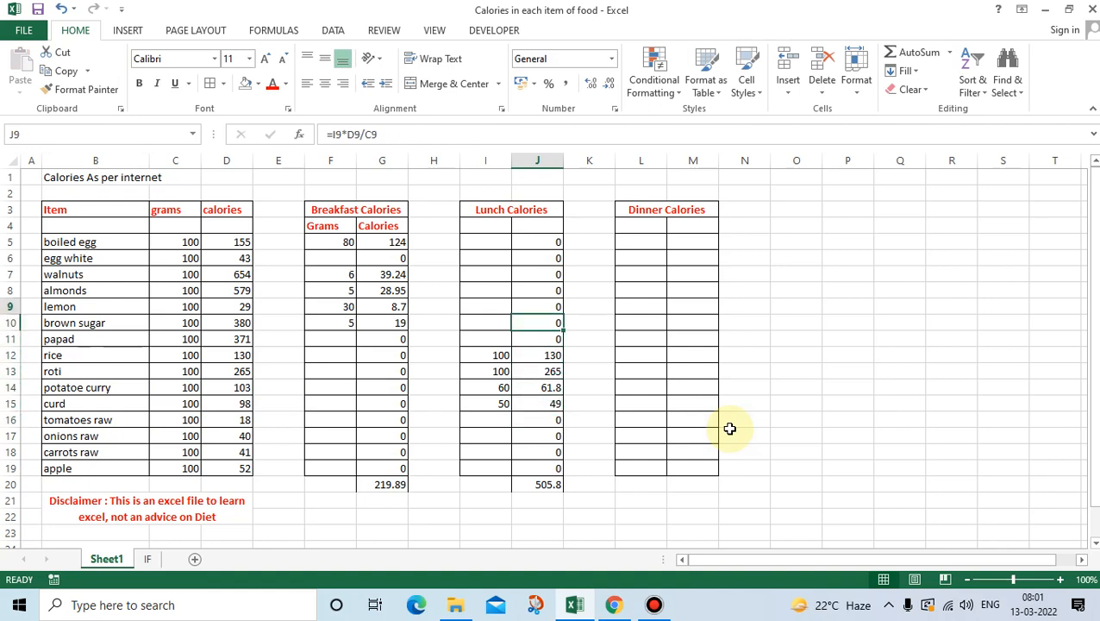
key("Up")
key("Up")
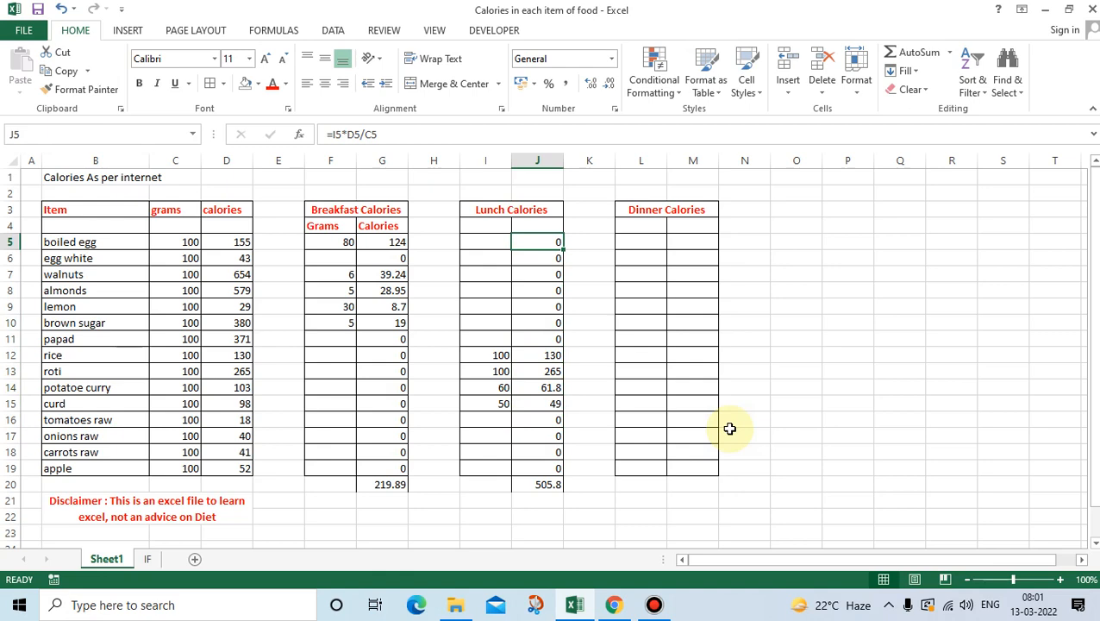
key("Up")
key("Left")
key("Left")
key("Left")
key("Left")
key("shift+Right")
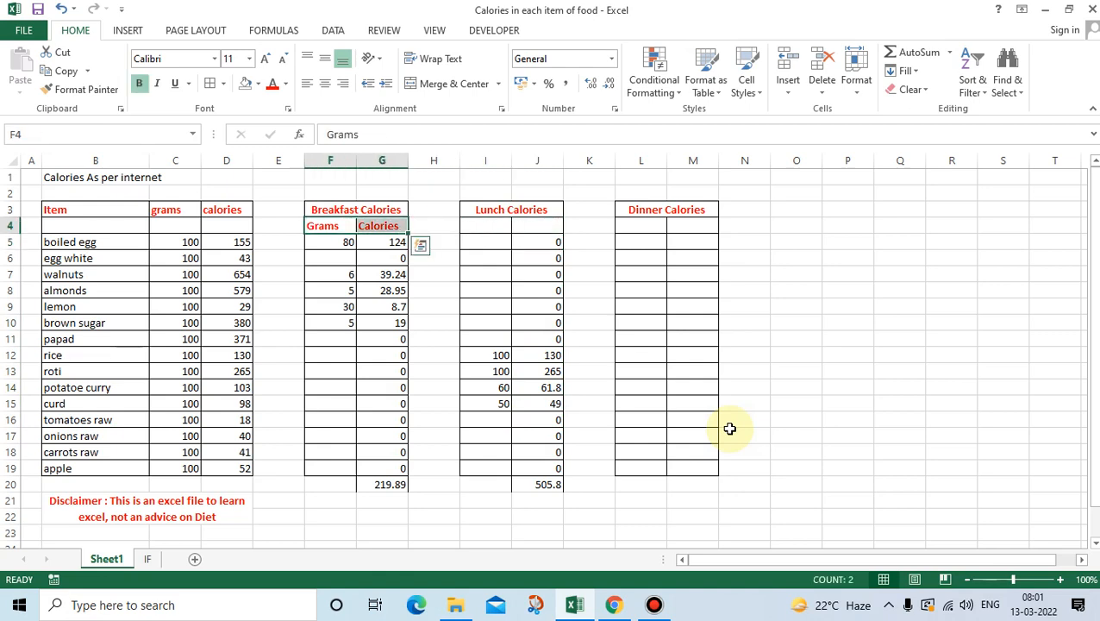
key("ctrl+c")
key("Right")
key("Right")
key("Right")
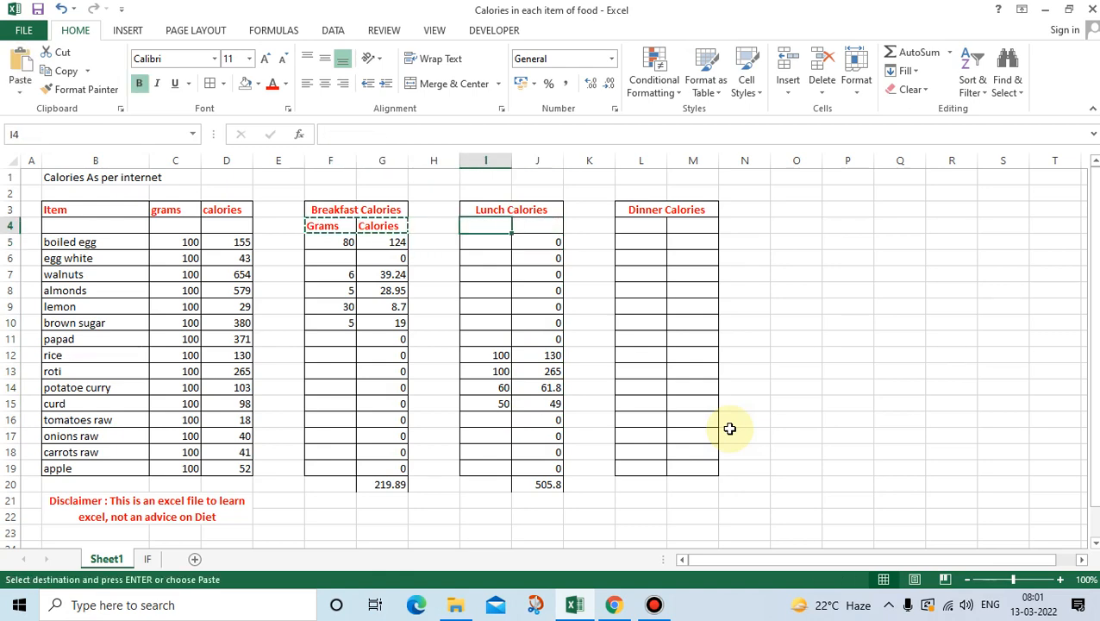
key("shift+Right")
key("ctrl+v")
Paste the copied Grams and Calories headings into L4:M4 under Dinner Calories.
key("Right")
key("Right")
key("Right")
key("shift+Right")
key("ctrl+v")
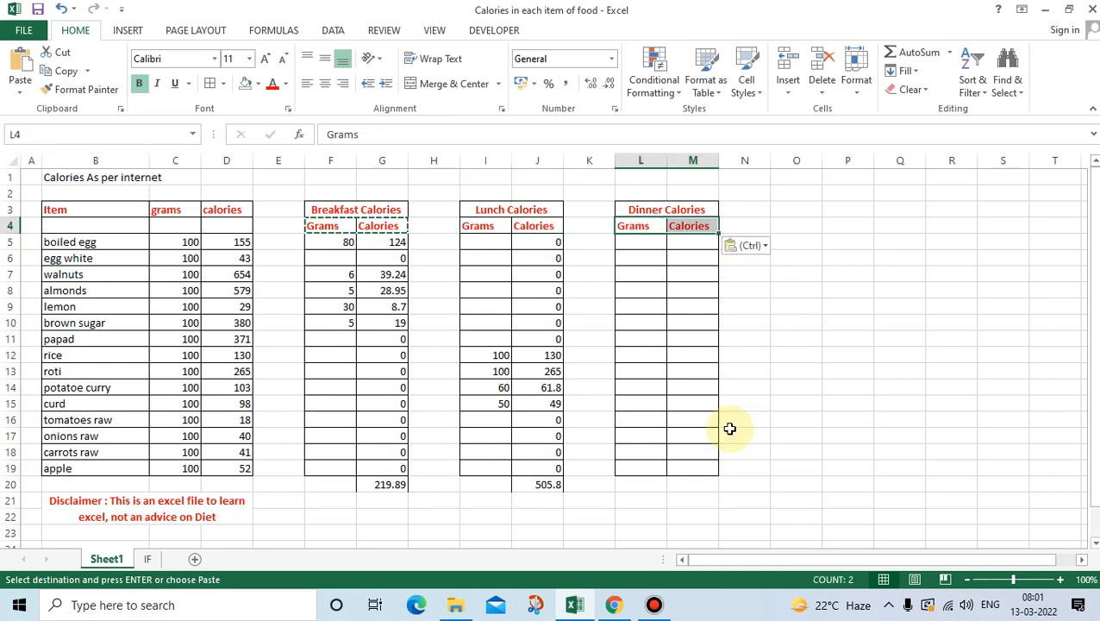
Enter 50 as the dinner grams for rice in cell L12.
key("Right")
key("Down")
key("Down")
key("Down")
key("Down")
key("Down")
key("Down")
key("Down")
key("Down")
key("Down")
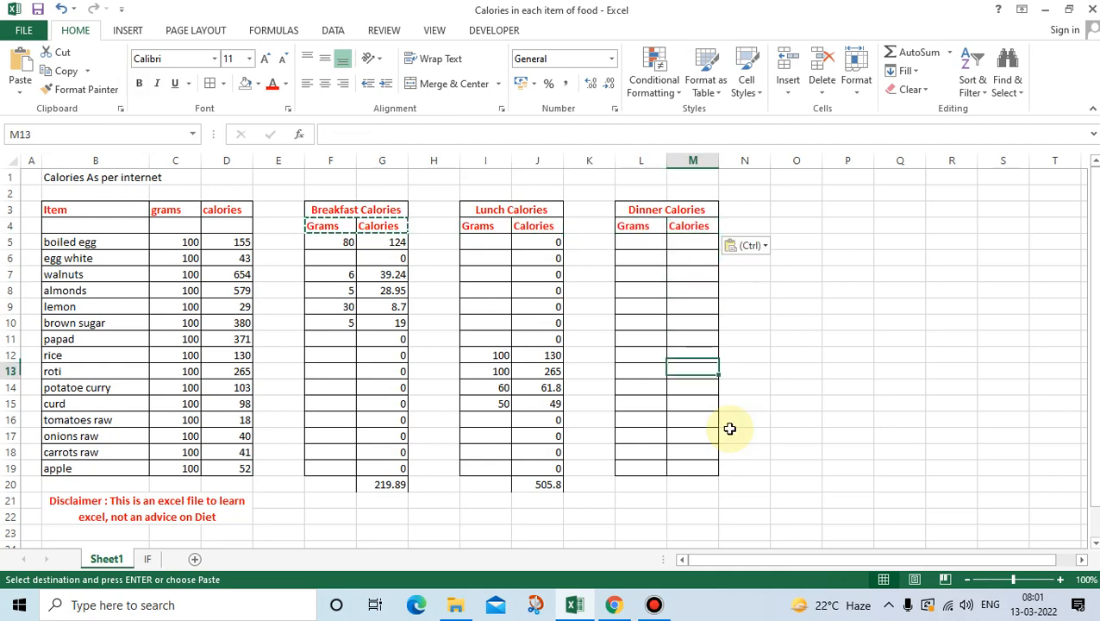
key("Left")
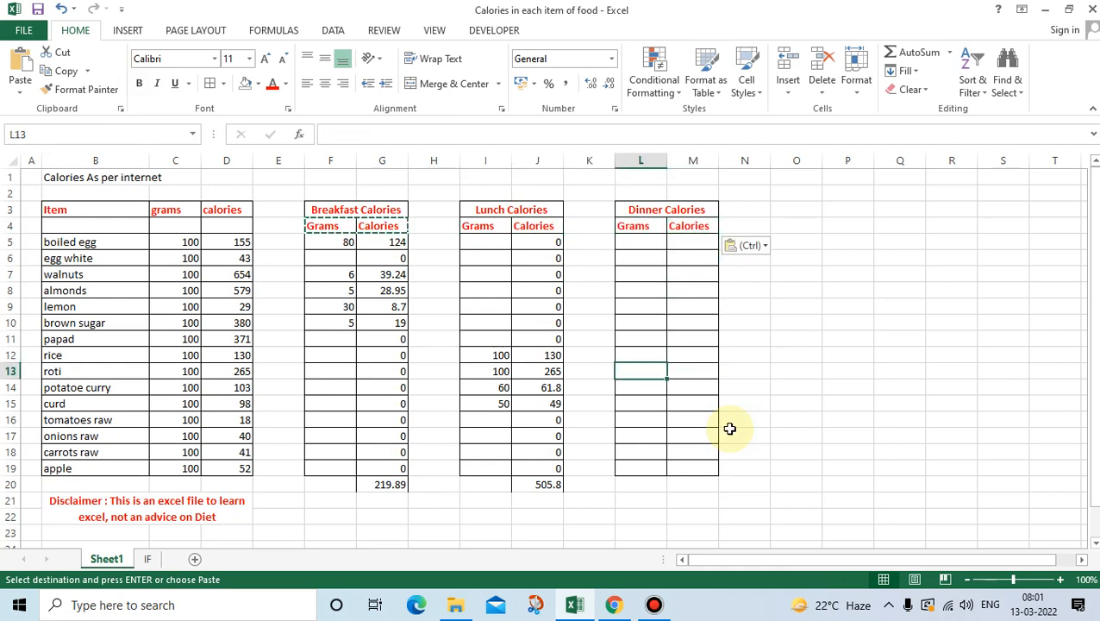
key("Up")
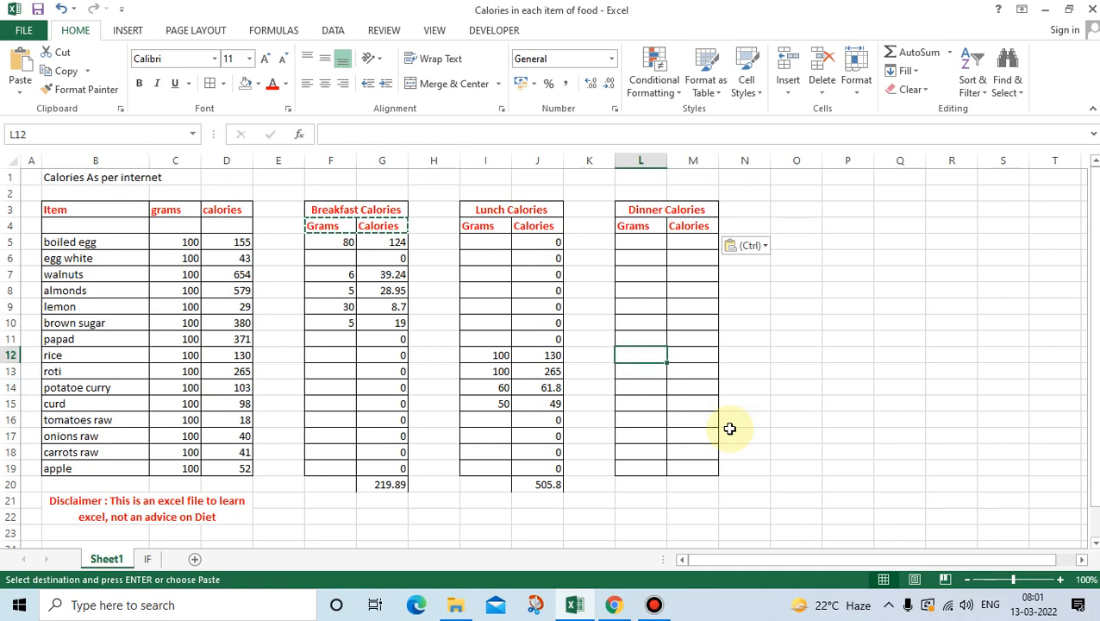
type("50")
key("Tab")
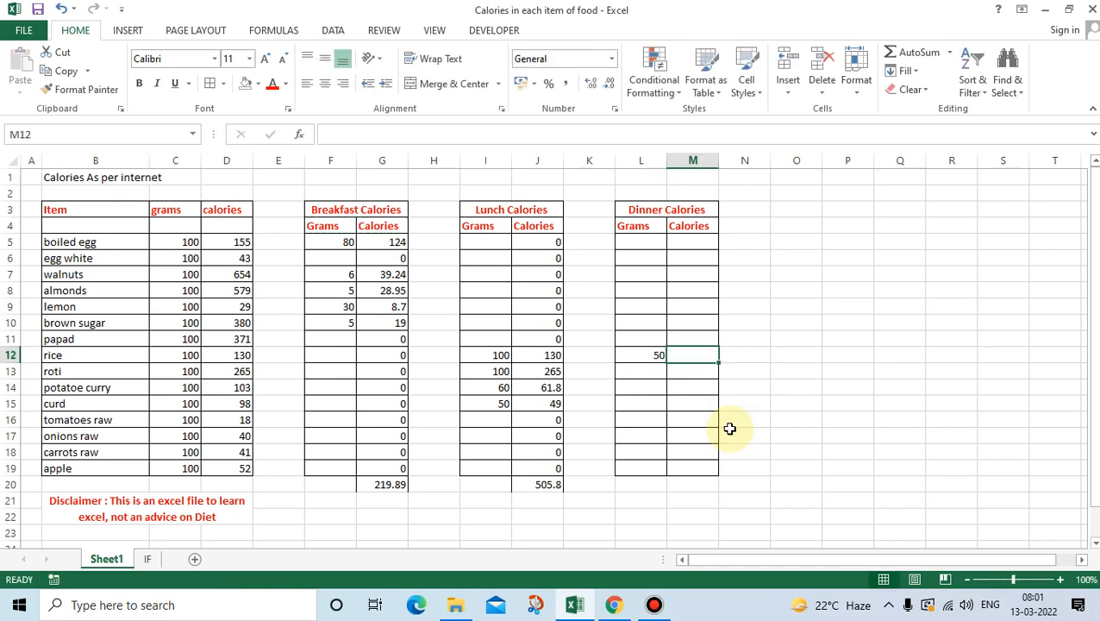
Enter the formula =L5*D5/C5 in M5 to calculate the dinner calories for boiled egg.
key("Left")
key("Left")
key("Right")
key("Left")
key("Left")
key("Up")
key("Up")
key("Up")
key("Up")
key("Up")
key("Up")
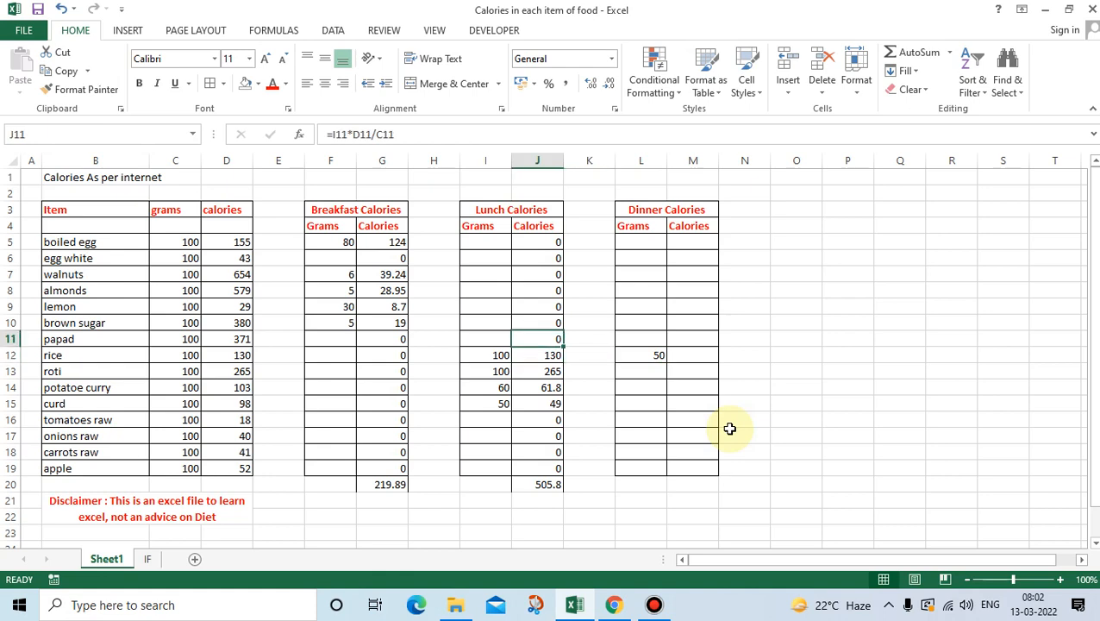
key("Right")
key("Right")
key("Right")
key("Up")
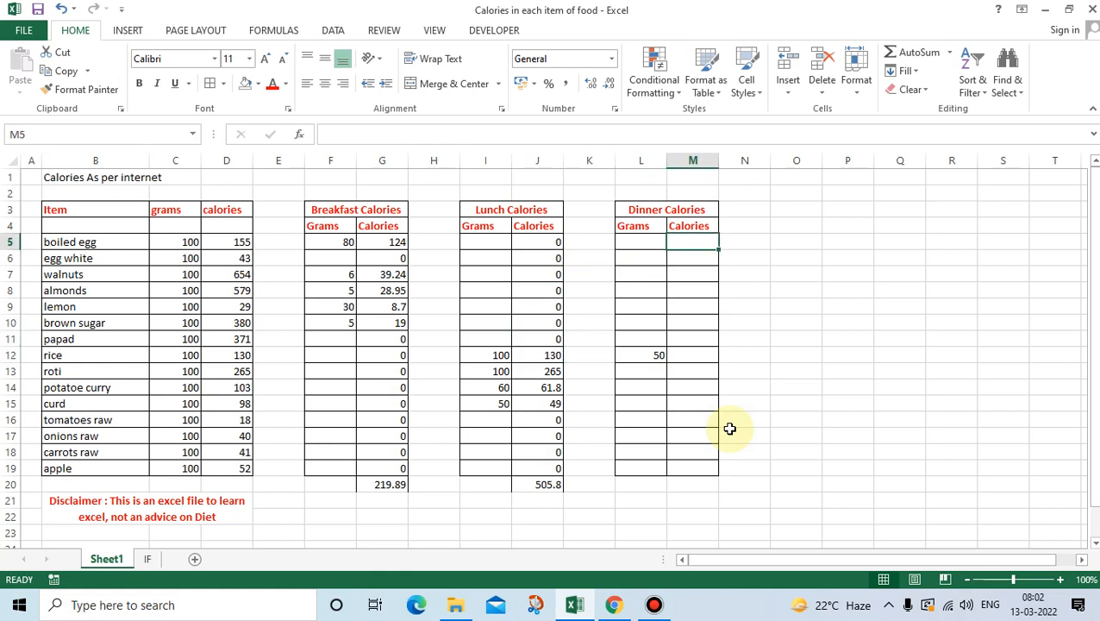
type("=")
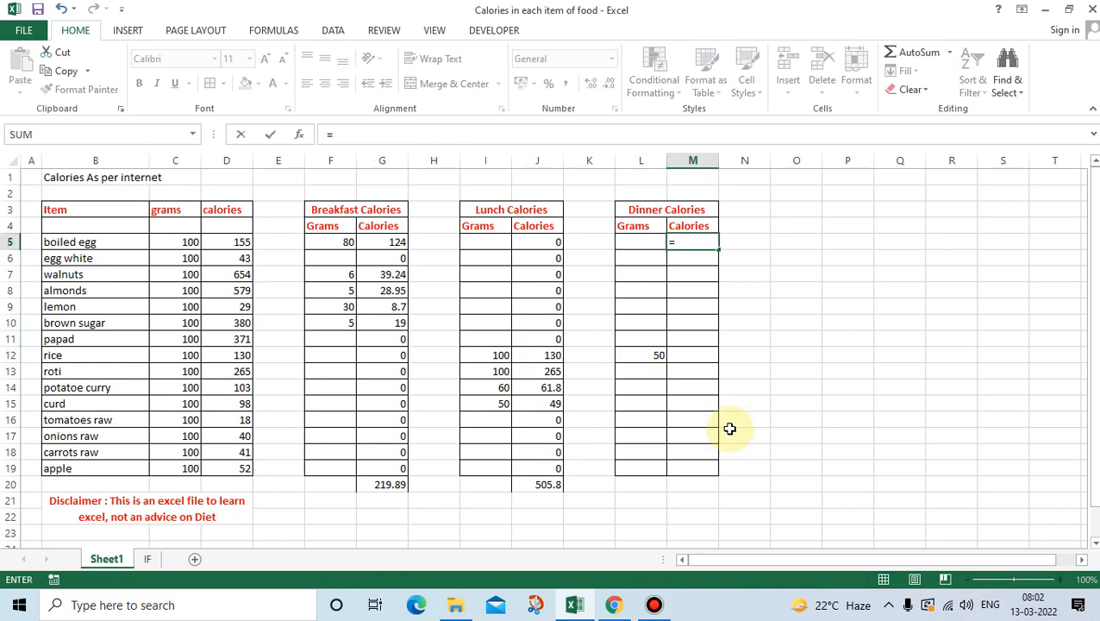
key("Left")
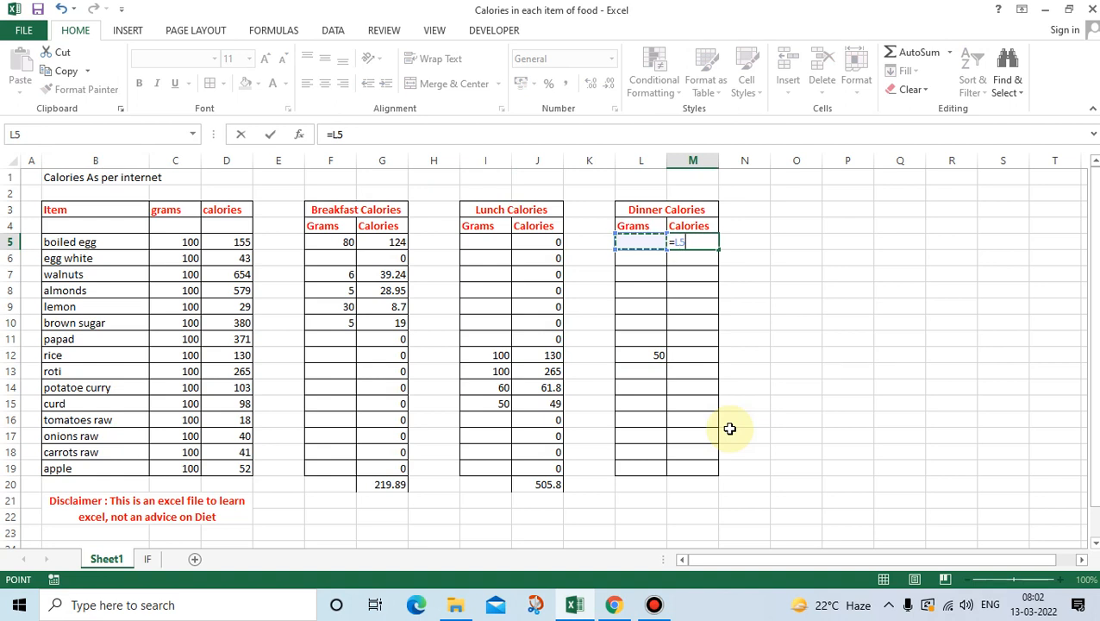
type("*")
key("Left")
key("Left")
key("Left")
key("Left")
key("Left")
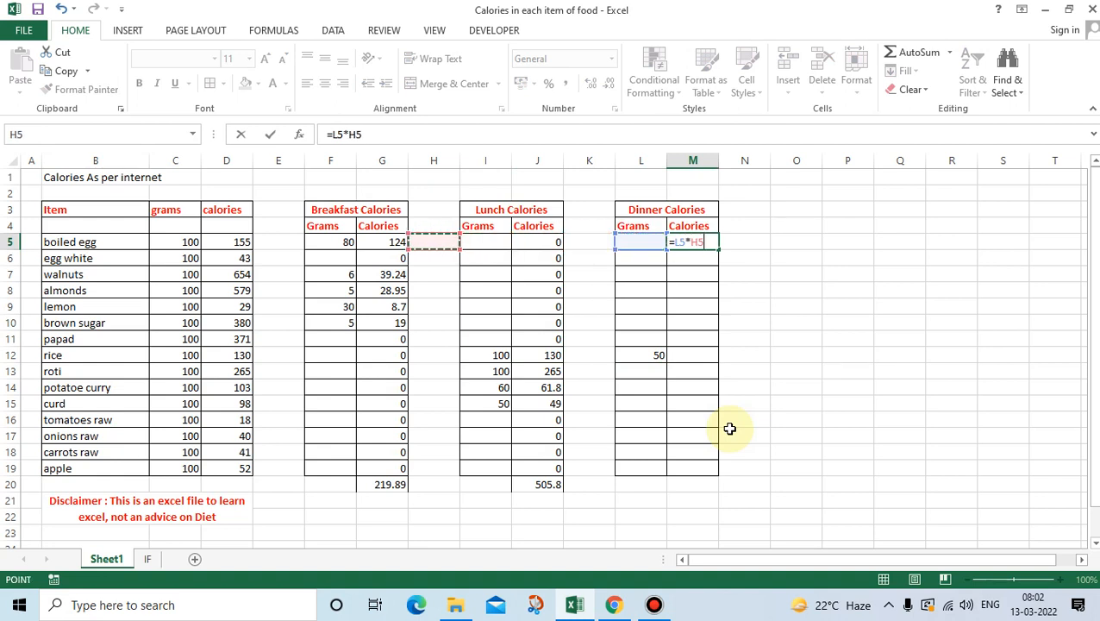
key("Left")
key("Left")
key("Left")
key("Left")
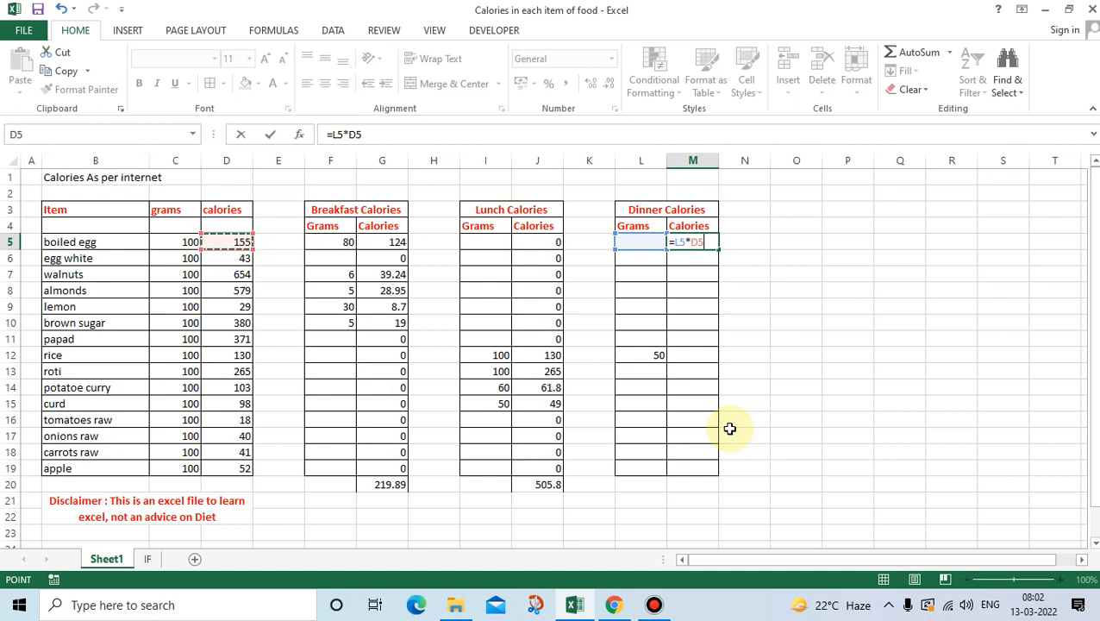
type("/")
key("Left")
key("Left")
key("Left")
key("Left")
key("Left")
key("Left")
key("Left")
key("Left")
key("Left")
key("Left")
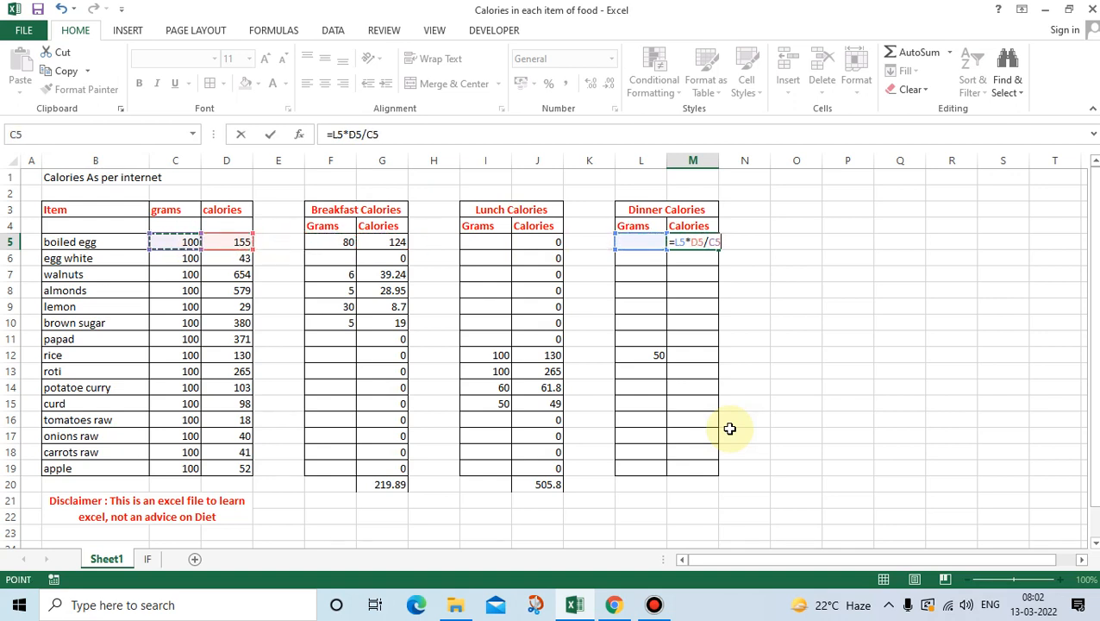
key("Tab")
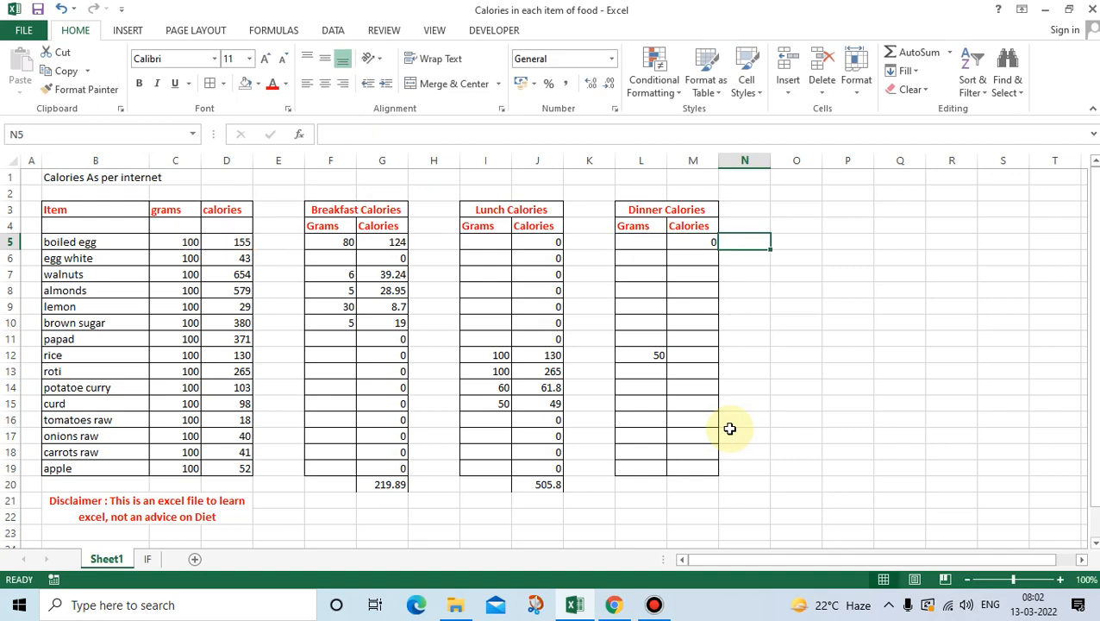
key("Left")
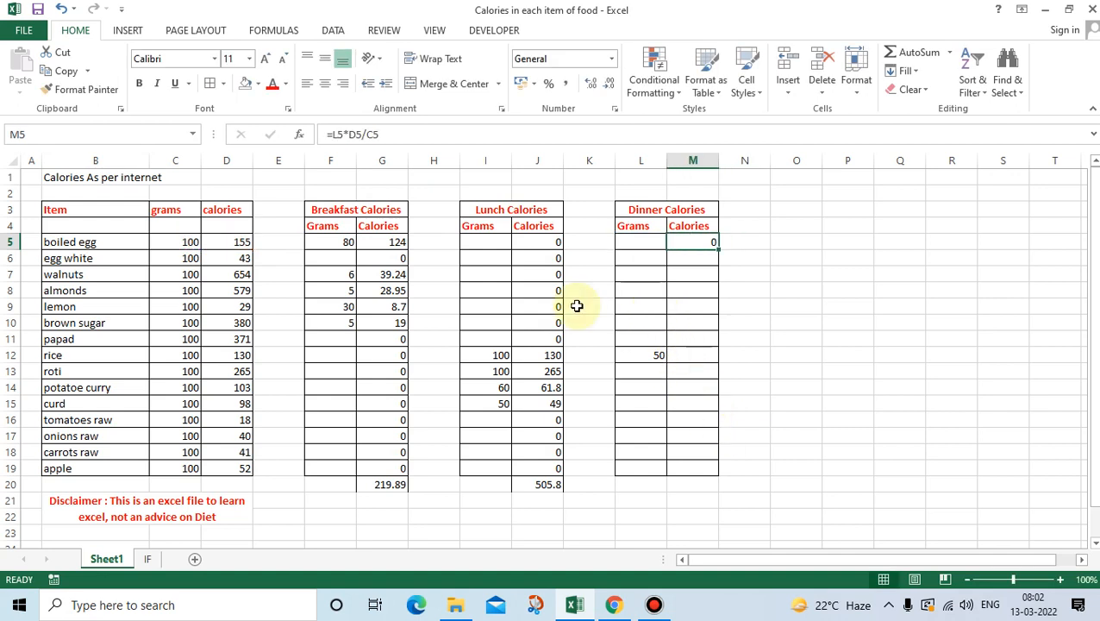
Check the reference grams and calories for boiled egg in C5 and D5, and enter 100 as its dinner grams in L5.
left_click(177, 242)
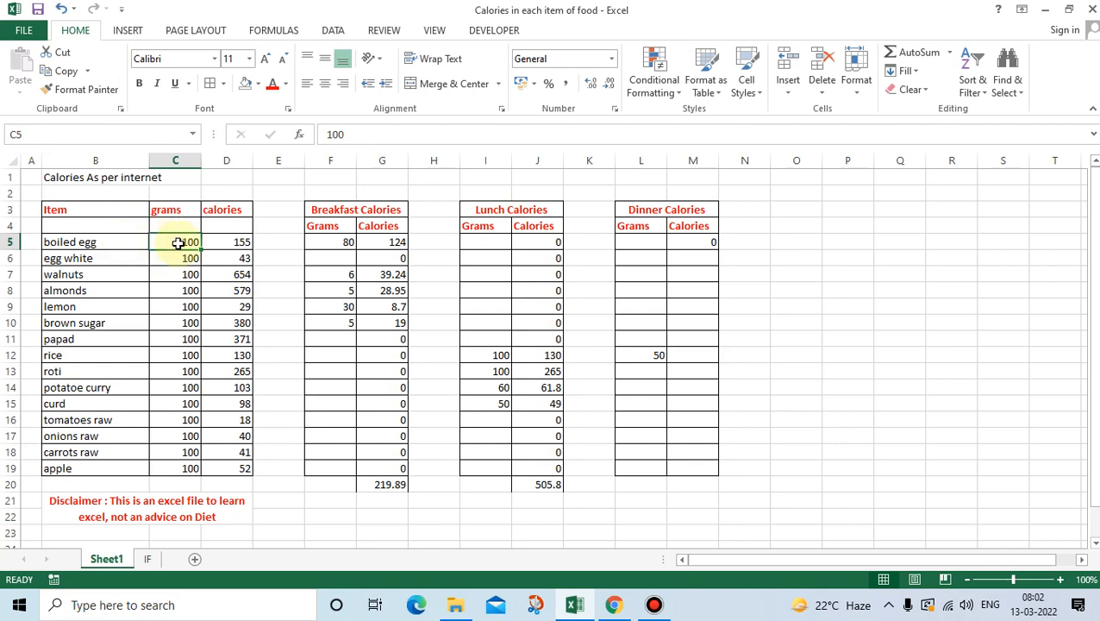
left_click(233, 243)
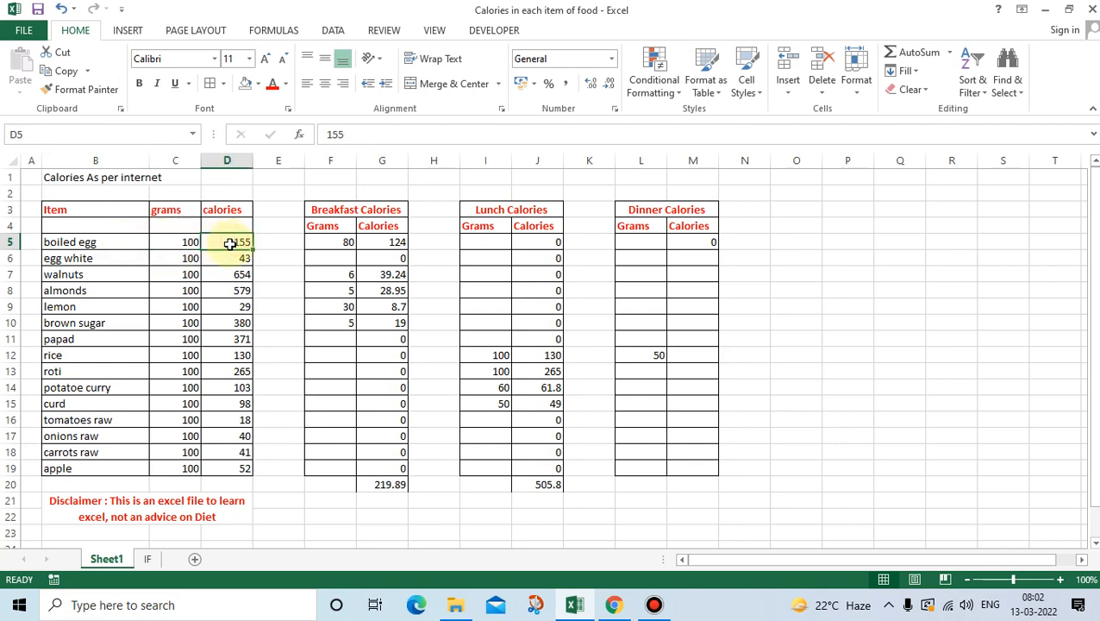
left_click(624, 241)
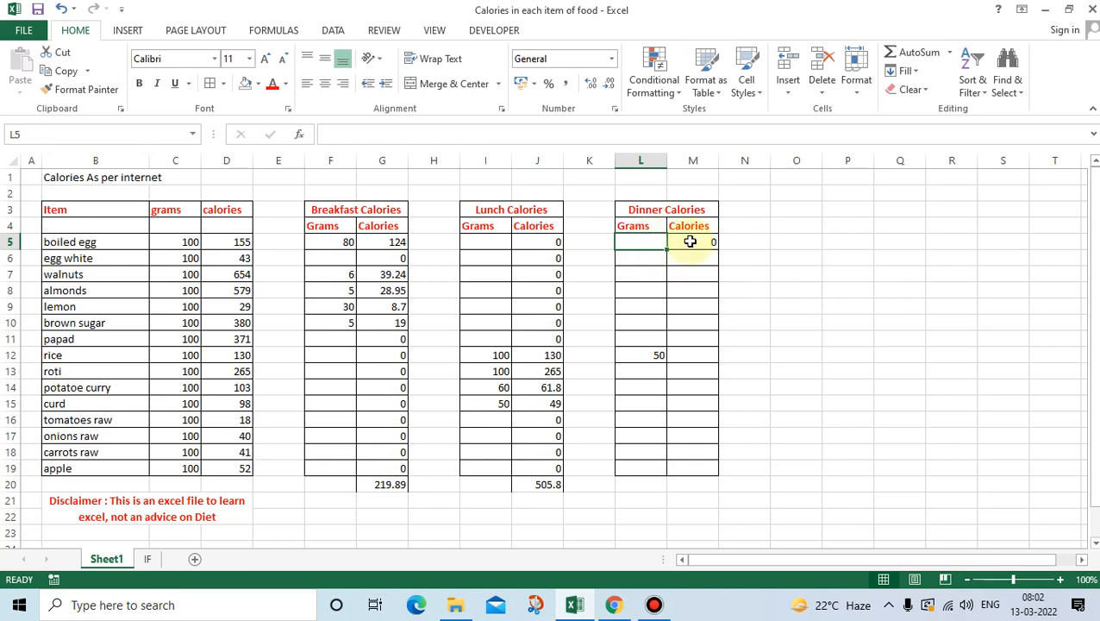
type("100")
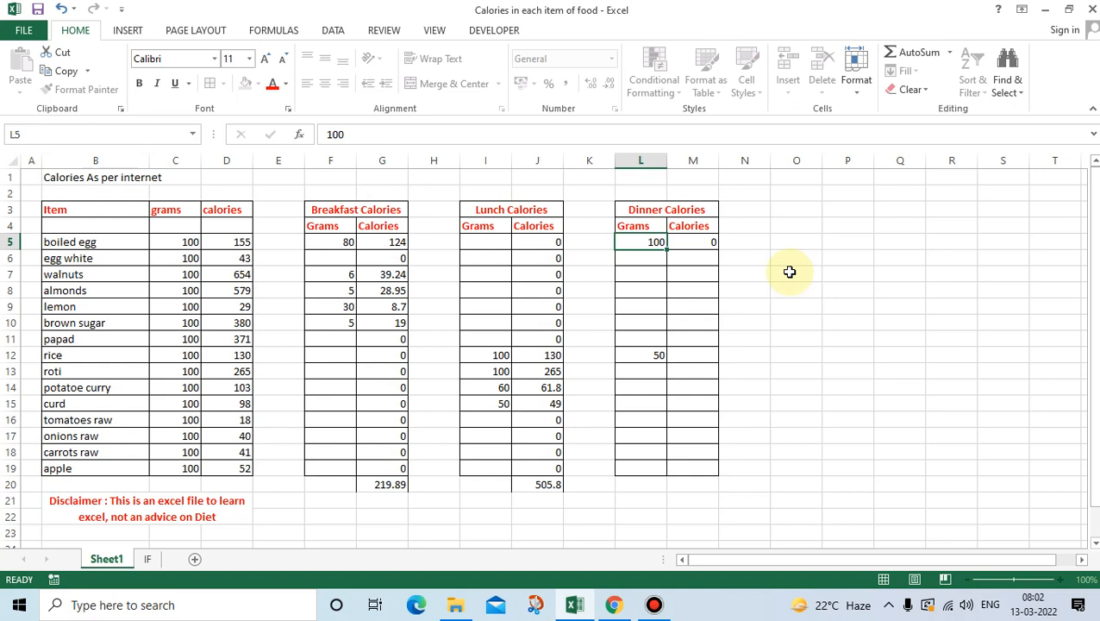
key("Tab")
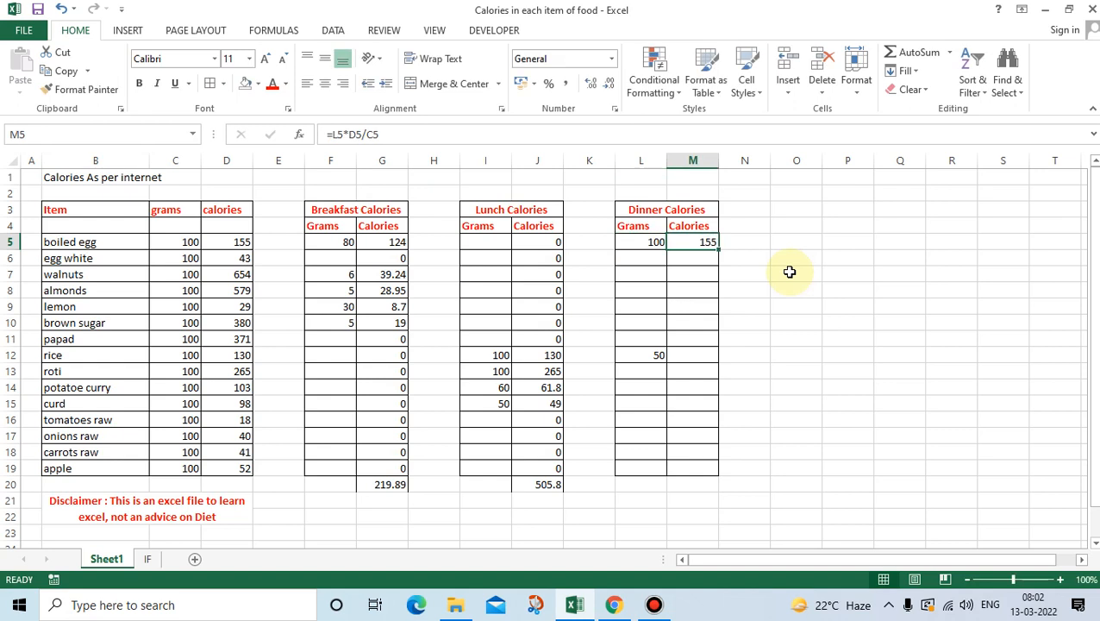
Test the M5 formula by changing the dinner grams for boiled egg in L5 to 200 and back to 100.
key("Left")
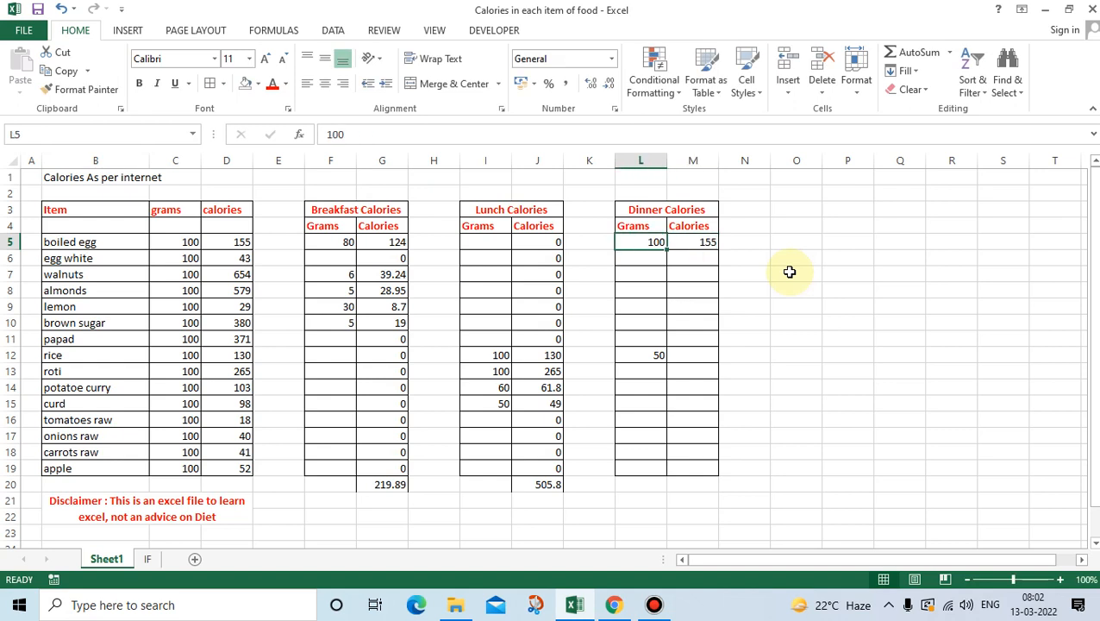
type("2")
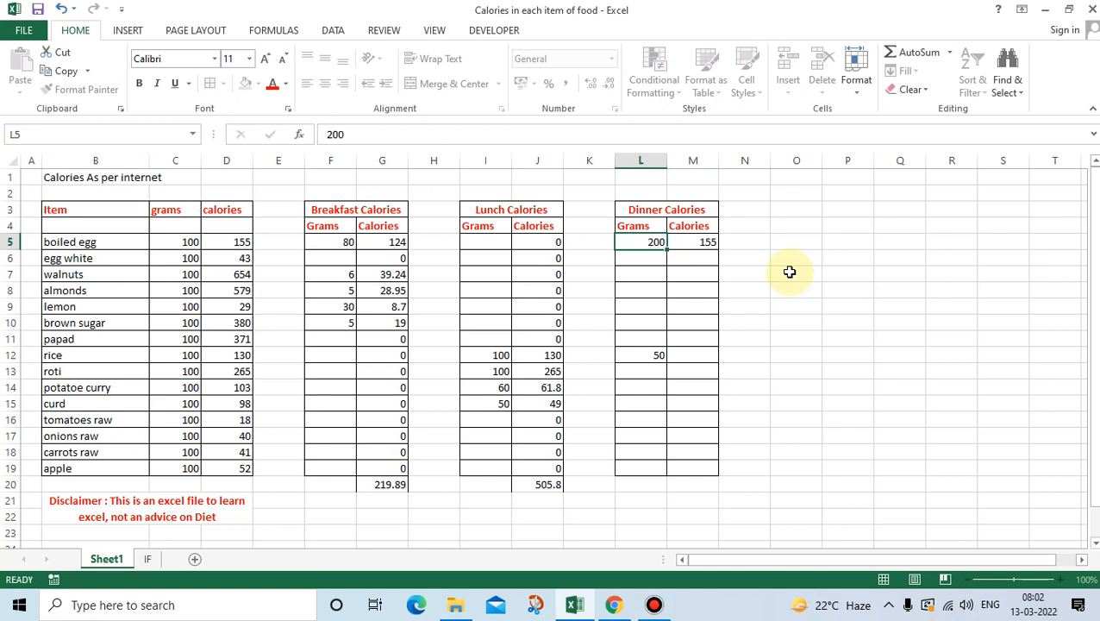
key("Tab")
key("Left")
type("100")
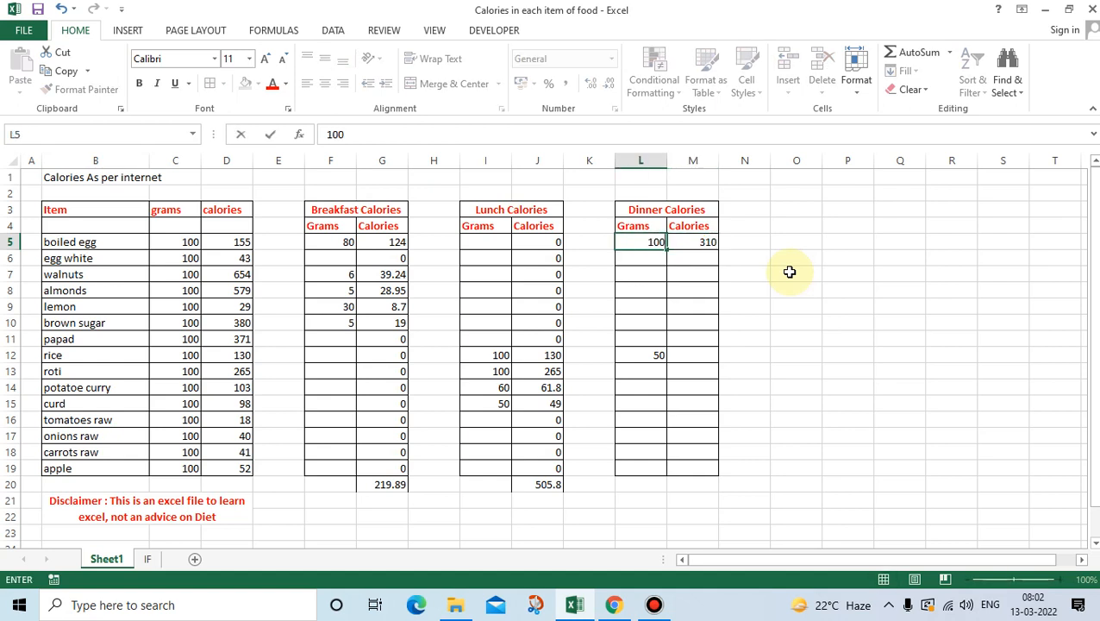
key("Tab")
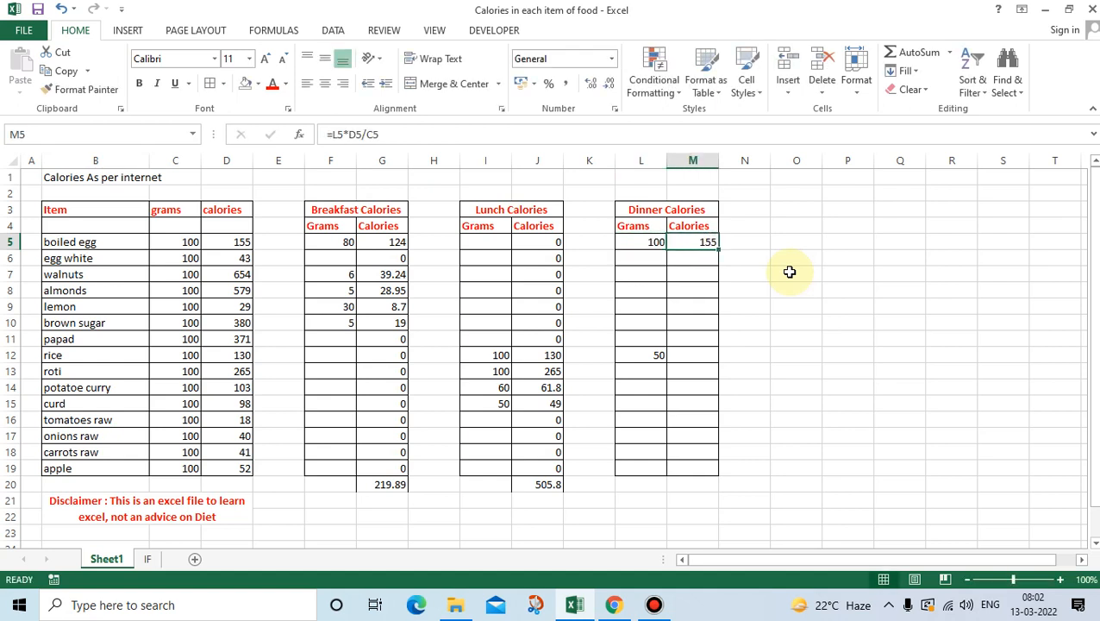
Fill the M5 dinner calories formula down to M19 and copy the lunch total formula from J20 into M20.
left_click_drag(720, 249, 715, 473)
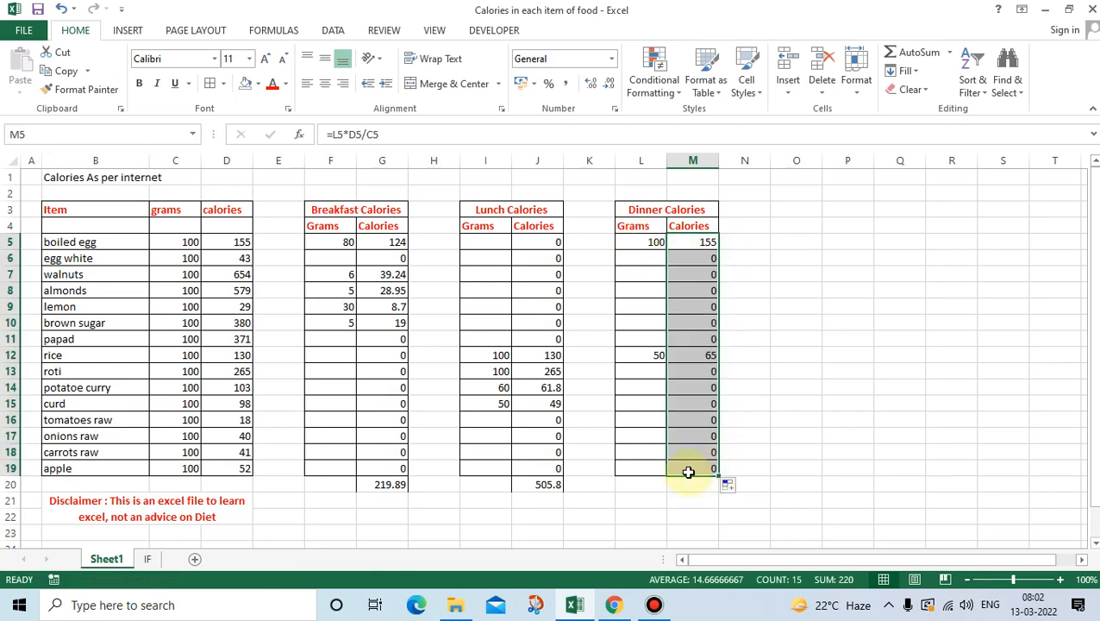
left_click(687, 471)
left_click(539, 486)
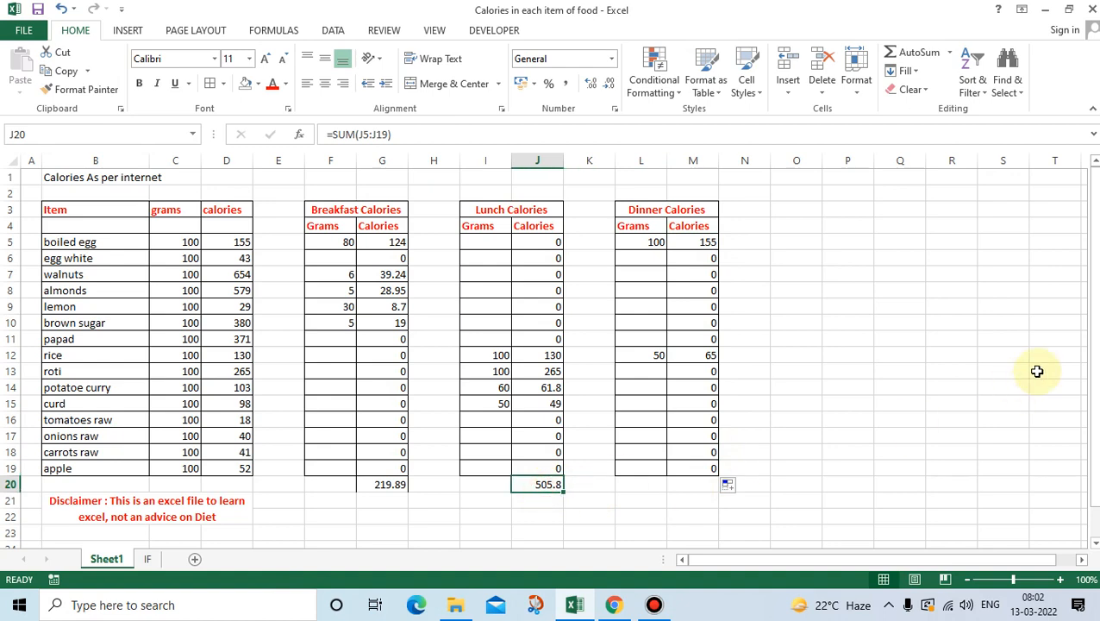
key("ctrl+c")
key("Right")
key("Right")
key("Right")
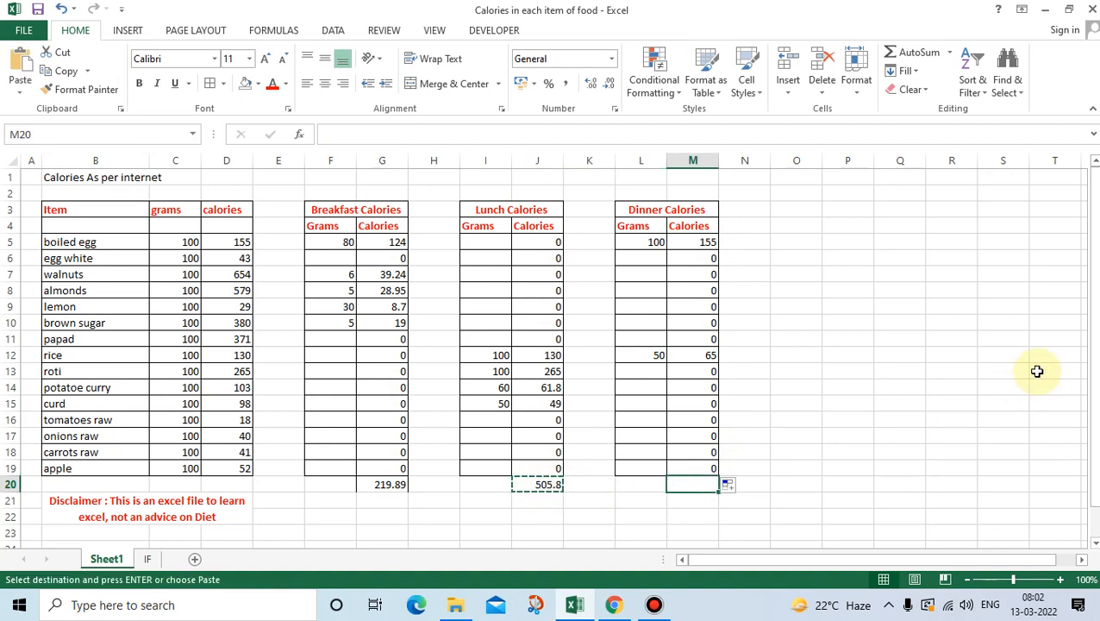
key("ctrl+v")
Enter 50 as the dinner grams for roti in cell L13.
key("Up")
key("Up")
key("Up")
key("Up")
key("Up")
key("Up")
key("Up")
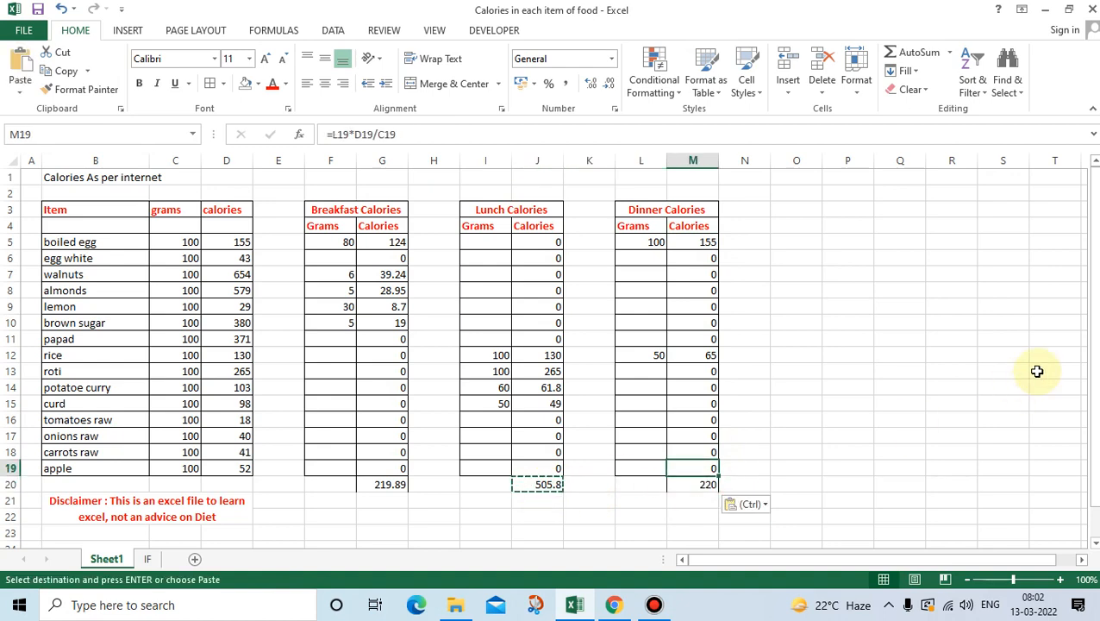
key("Left")
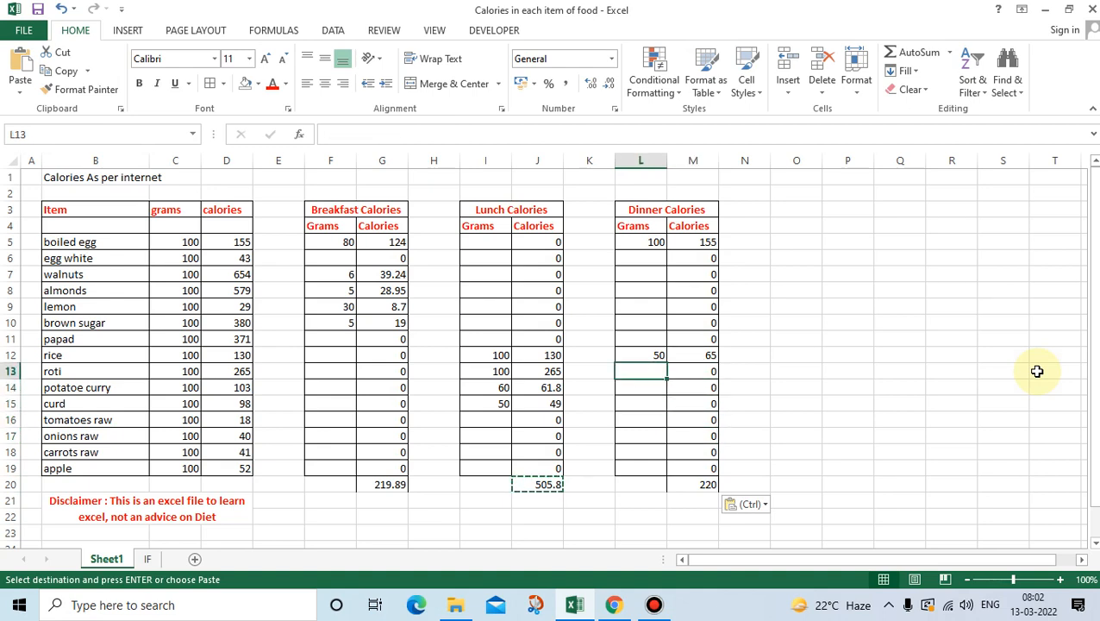
type("50")
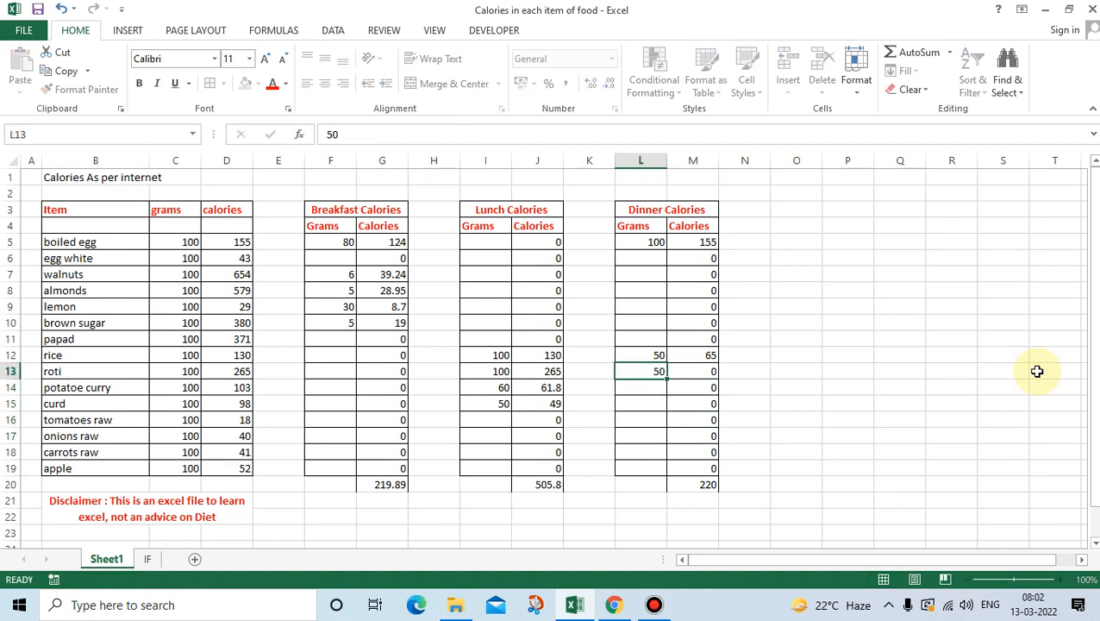
key("Tab")
key("Return")
Enter 40 as the dinner grams for curd in cell L15.
key("Down")
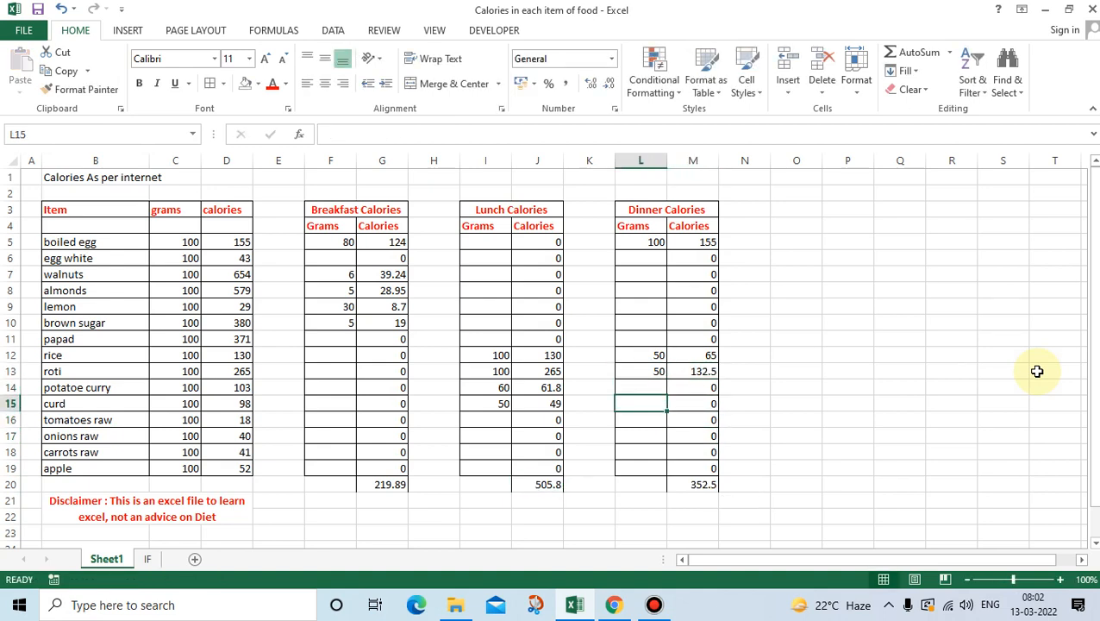
type("40")
key("Tab")
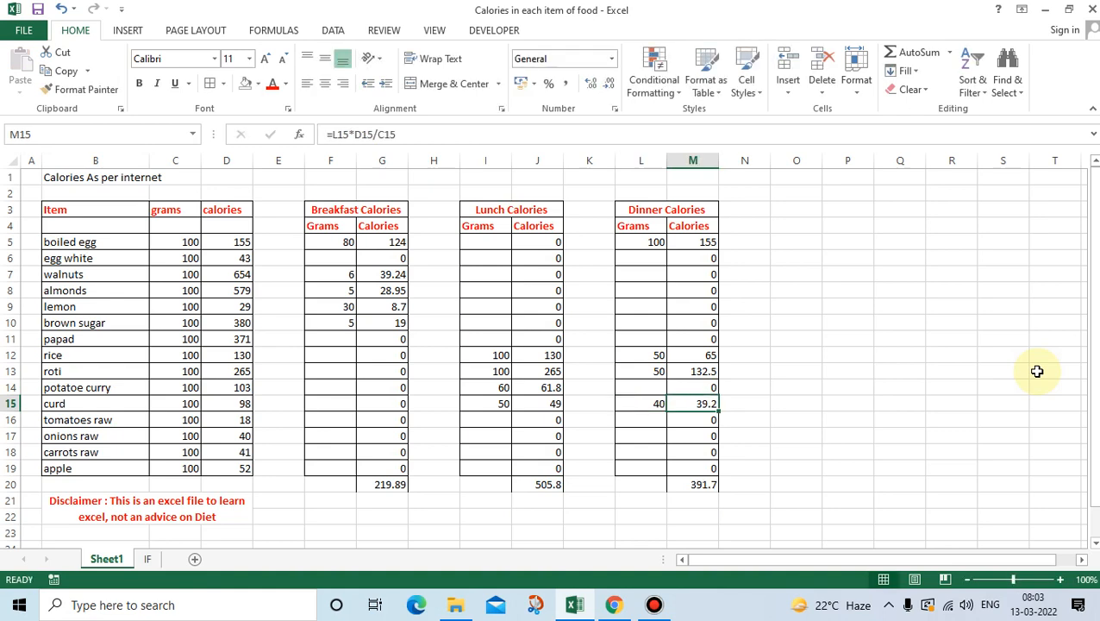
Review the dinner, breakfast and lunch calorie totals in M20, G20 and J20.
key("Down")
key("Down")
key("Down")
key("Down")
key("Down")
key("Right")
key("Right")
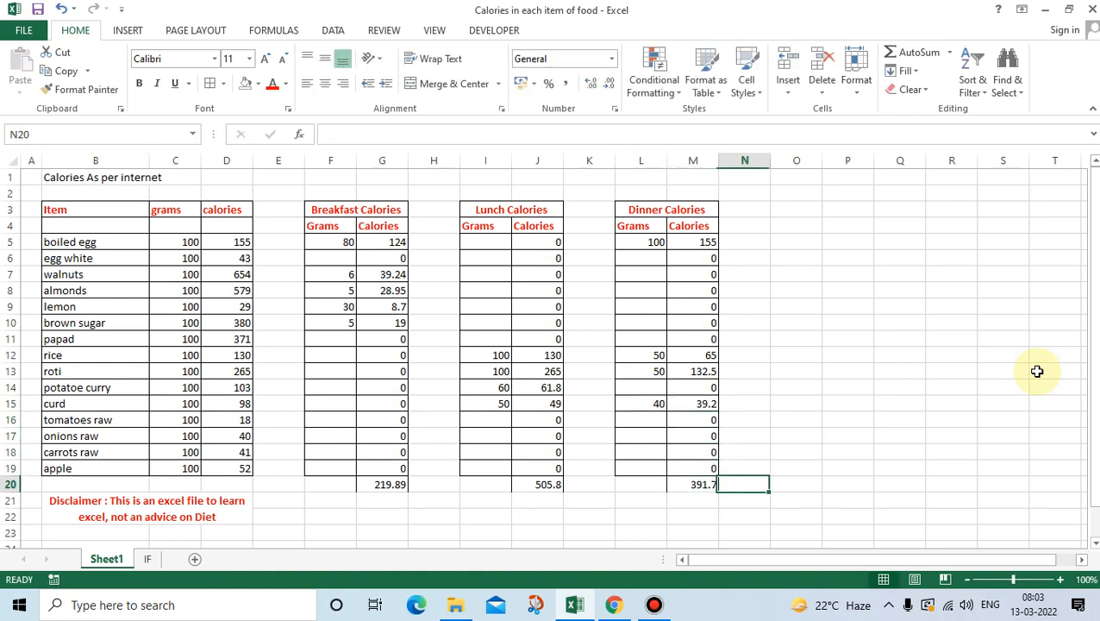
key("Left")
key("Left")
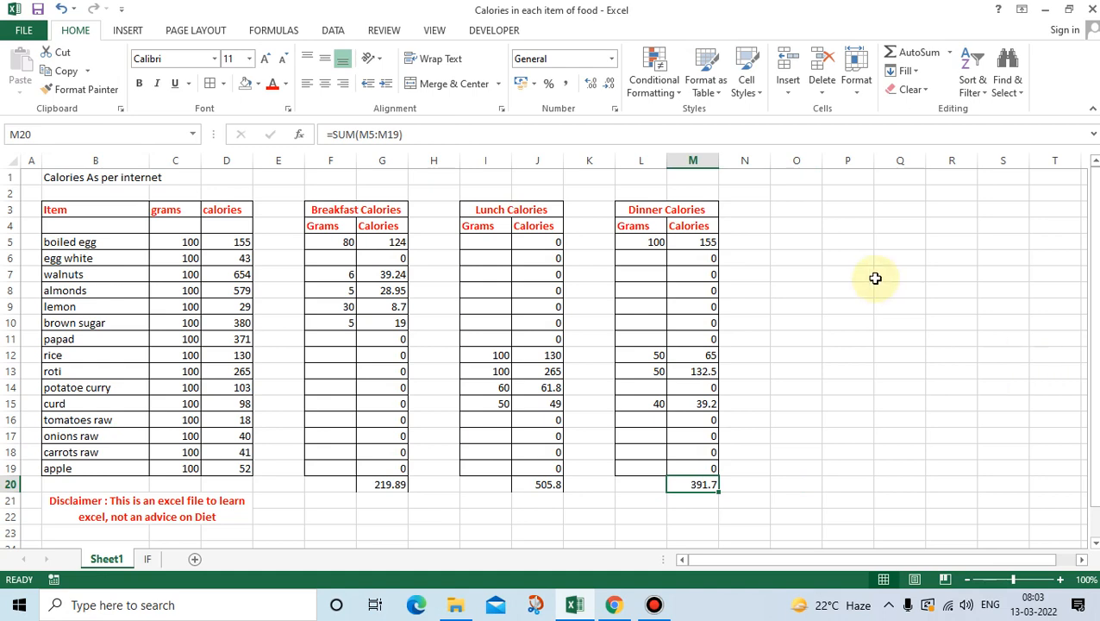
left_click(378, 484)
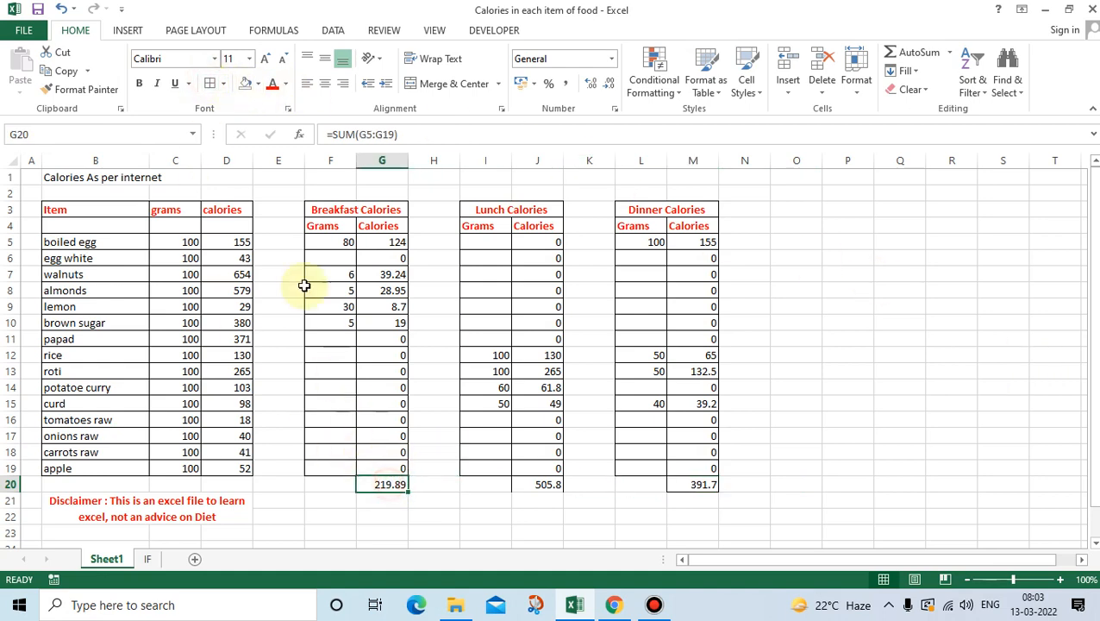
left_click(543, 481)
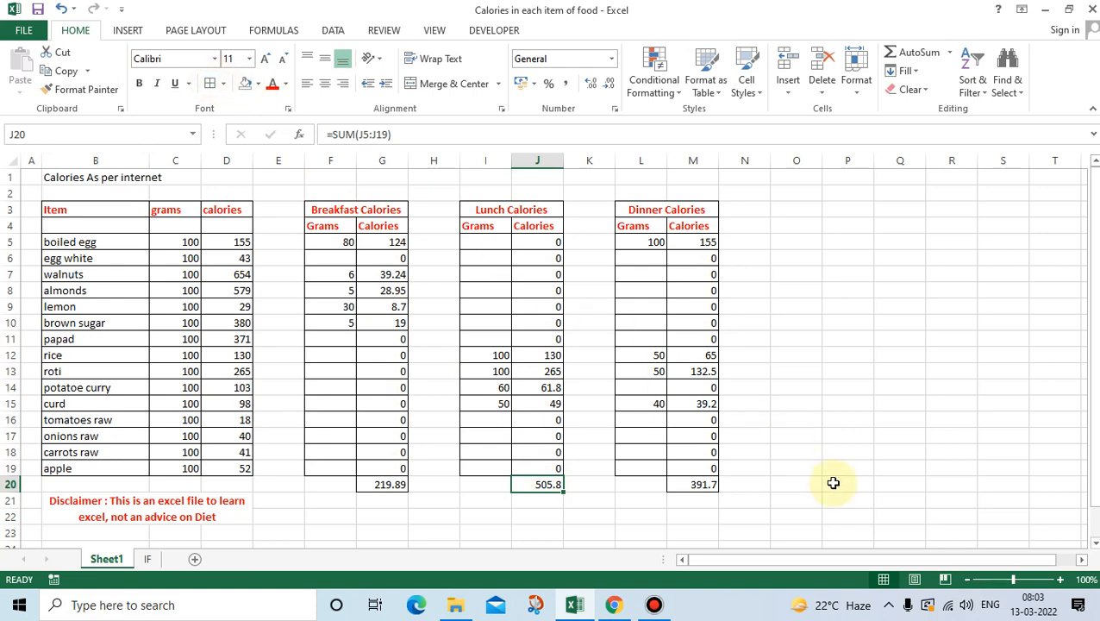
Enter the label Total Calories in cell O19, beside the Dinner Calories section, and select that cell.
left_click(807, 481)
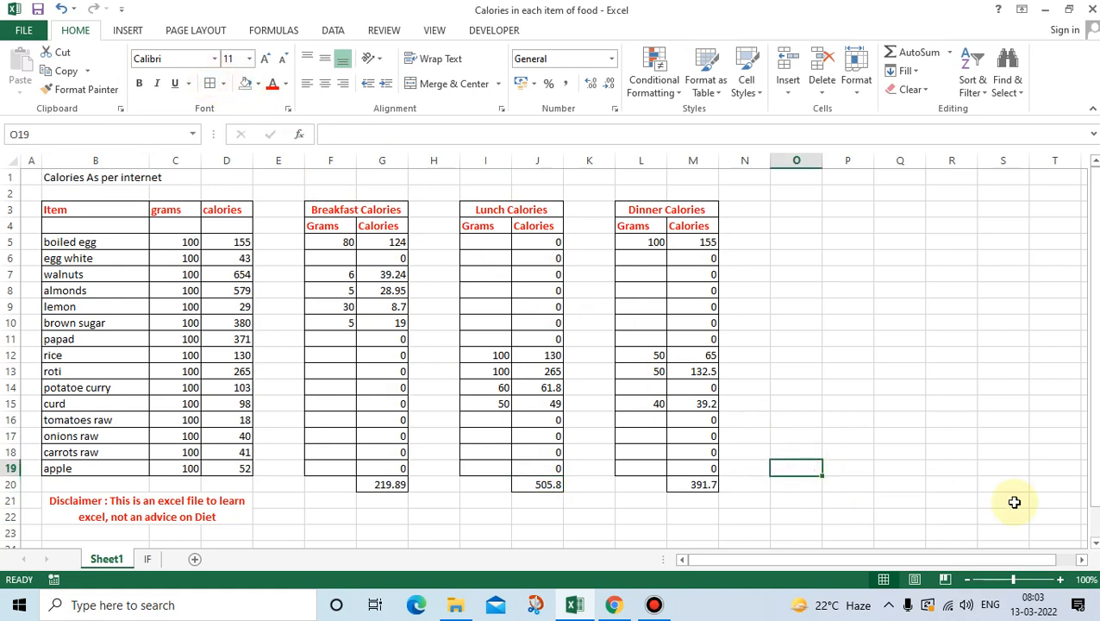
type("Total")
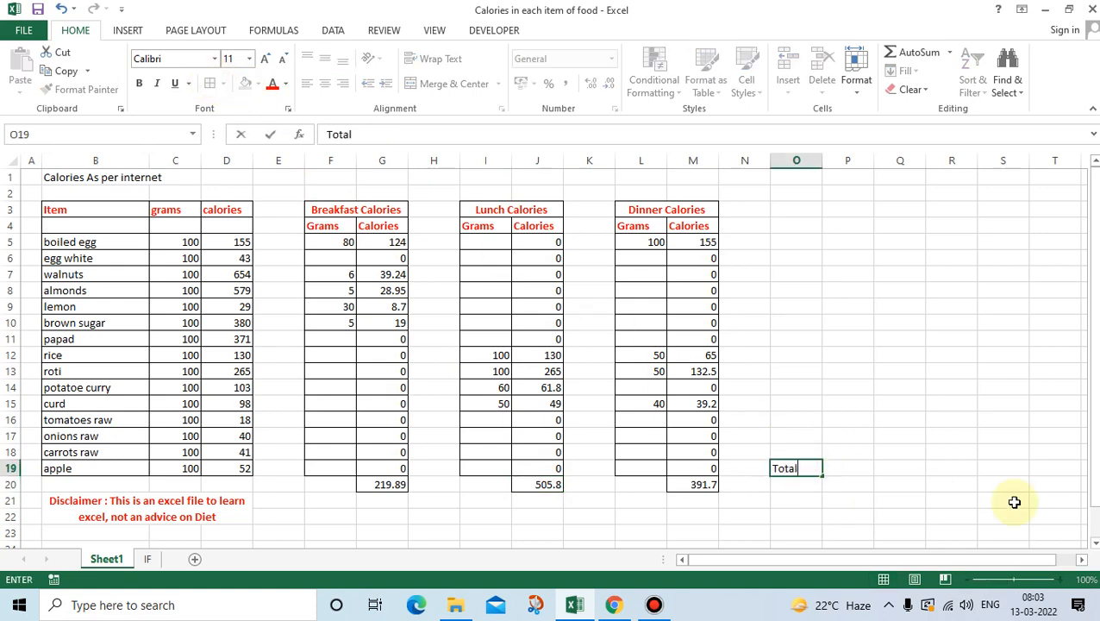
type(" Calories")
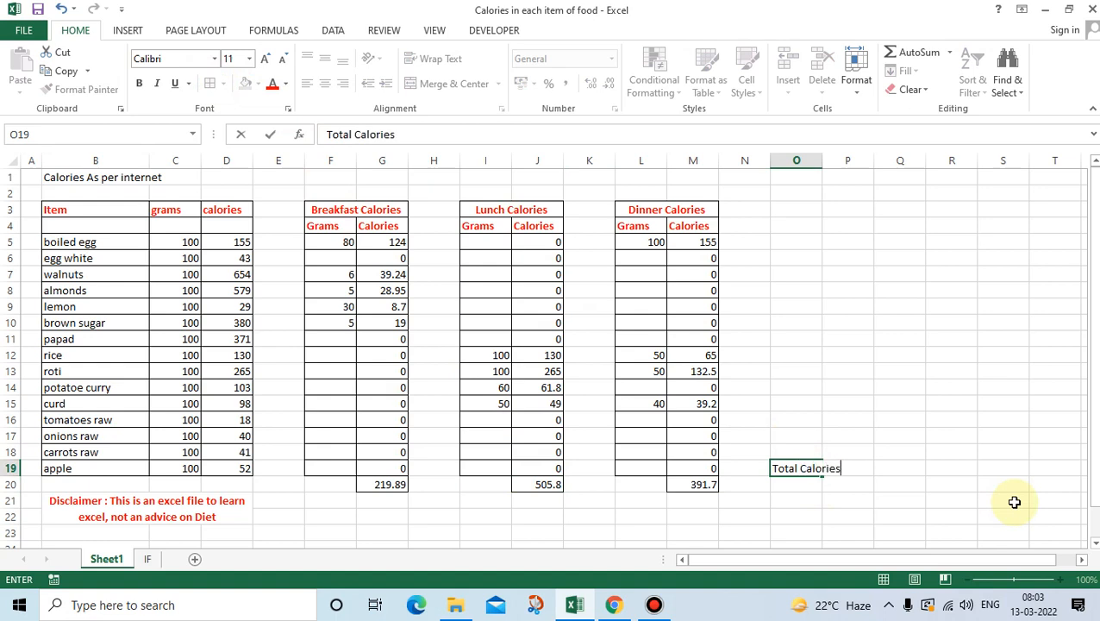
key("Return")
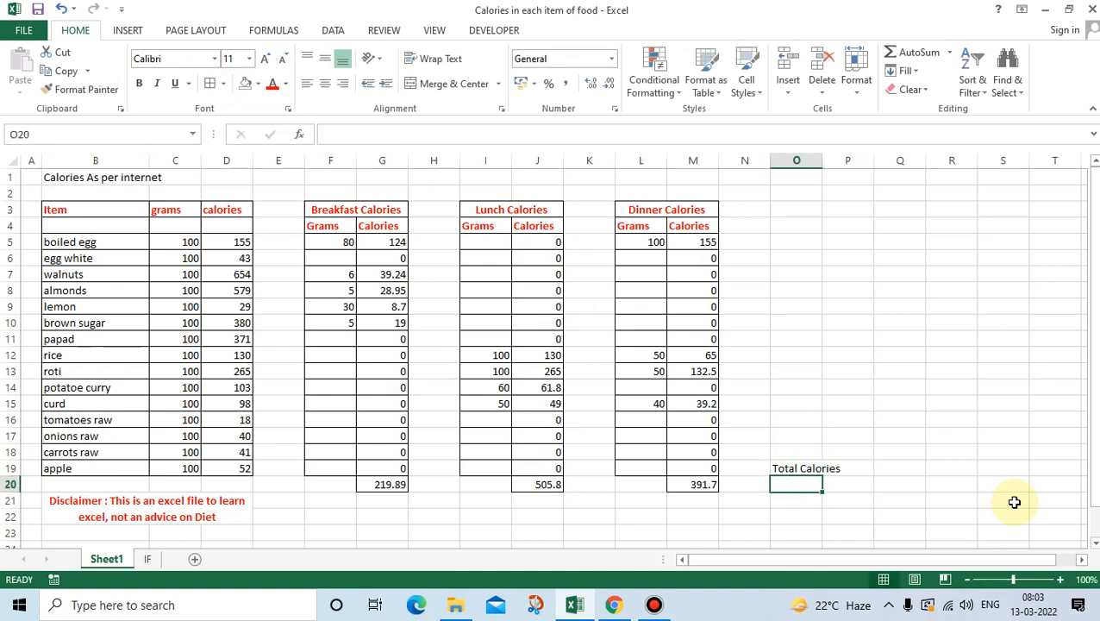
left_click(804, 468)
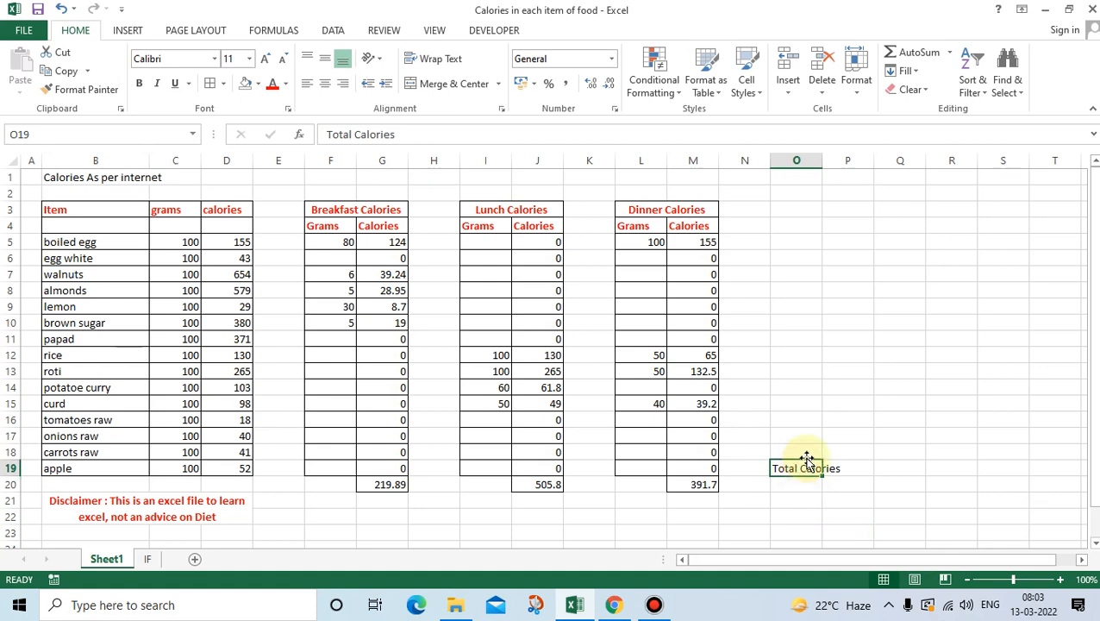
Center the Total Calories label in O19 and add borders to cell O20 below it.
left_click(328, 87)
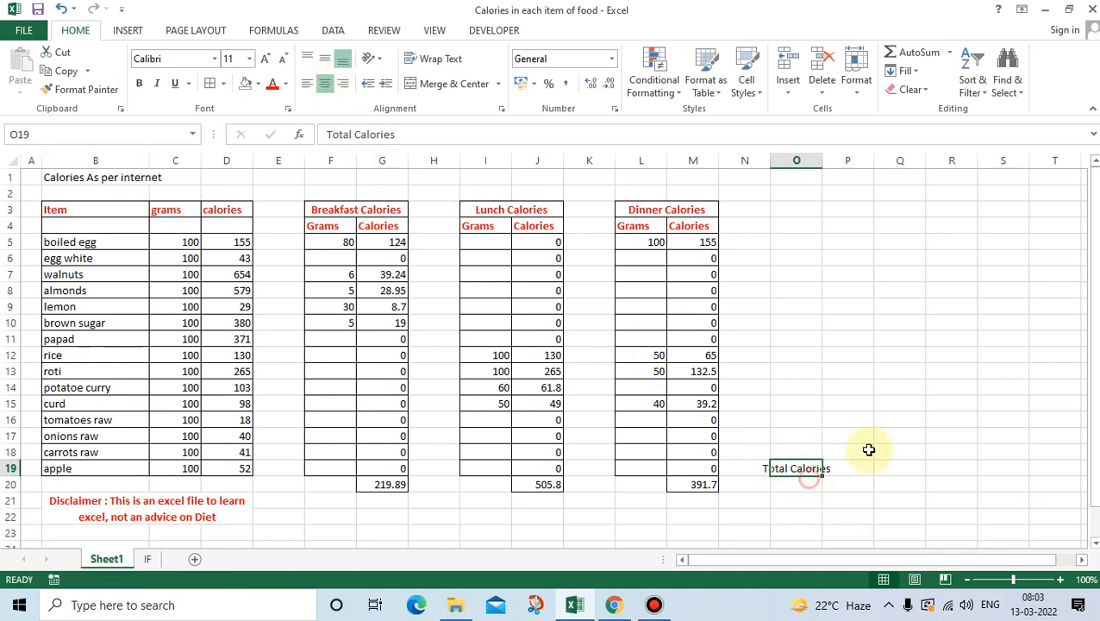
left_click(794, 485)
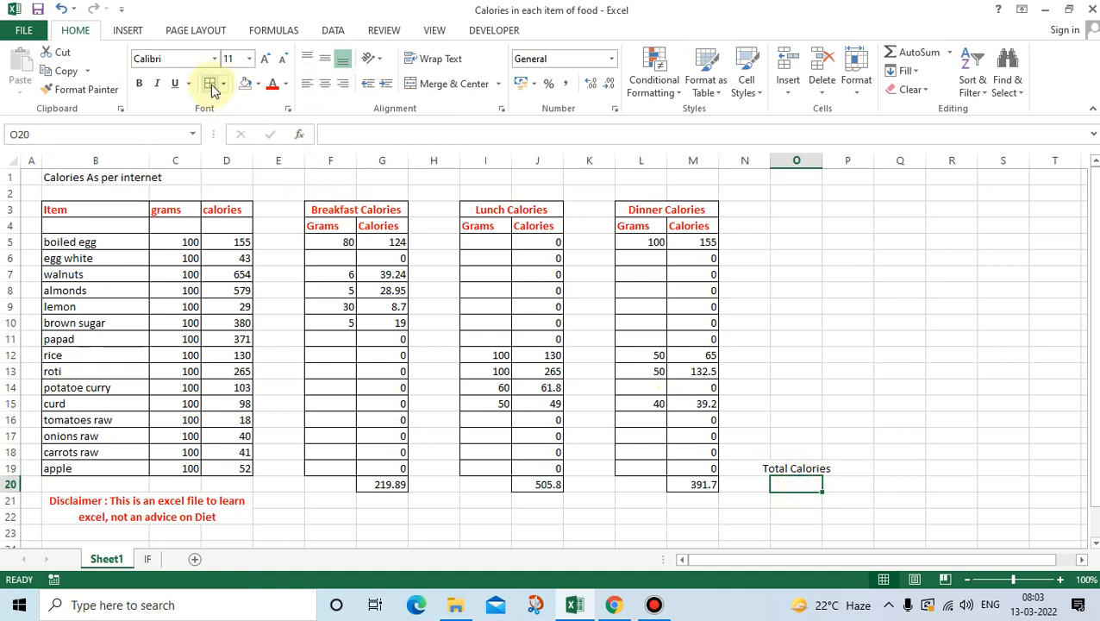
left_click(837, 435)
left_click(797, 485)
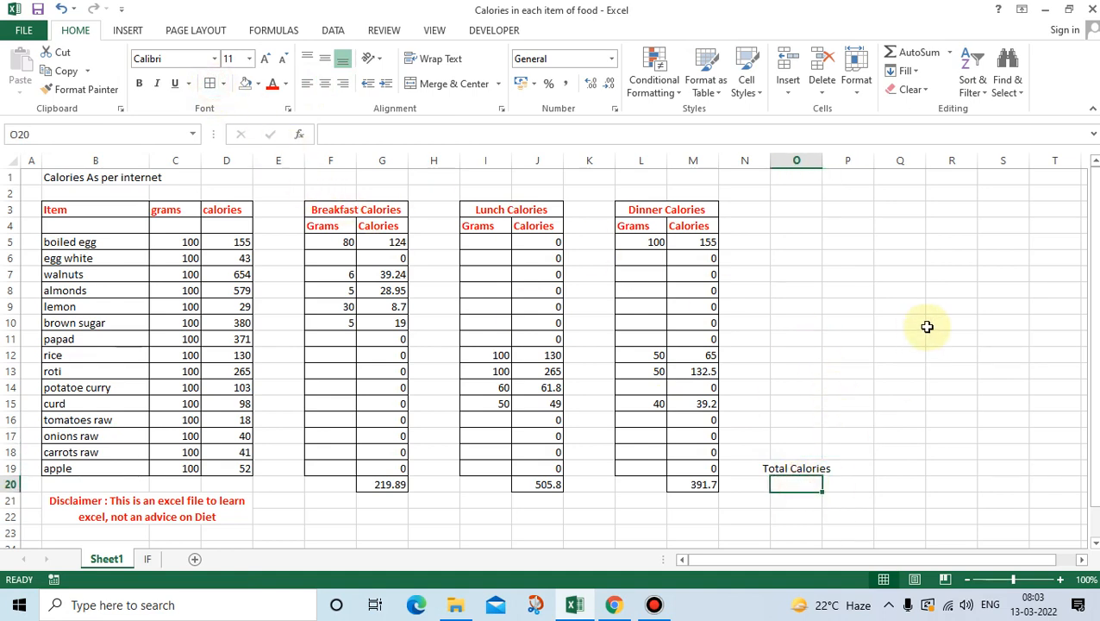
Enter the formula =SUM(G20:M20) in O20 to add the breakfast, lunch and dinner totals.
type("=sum")
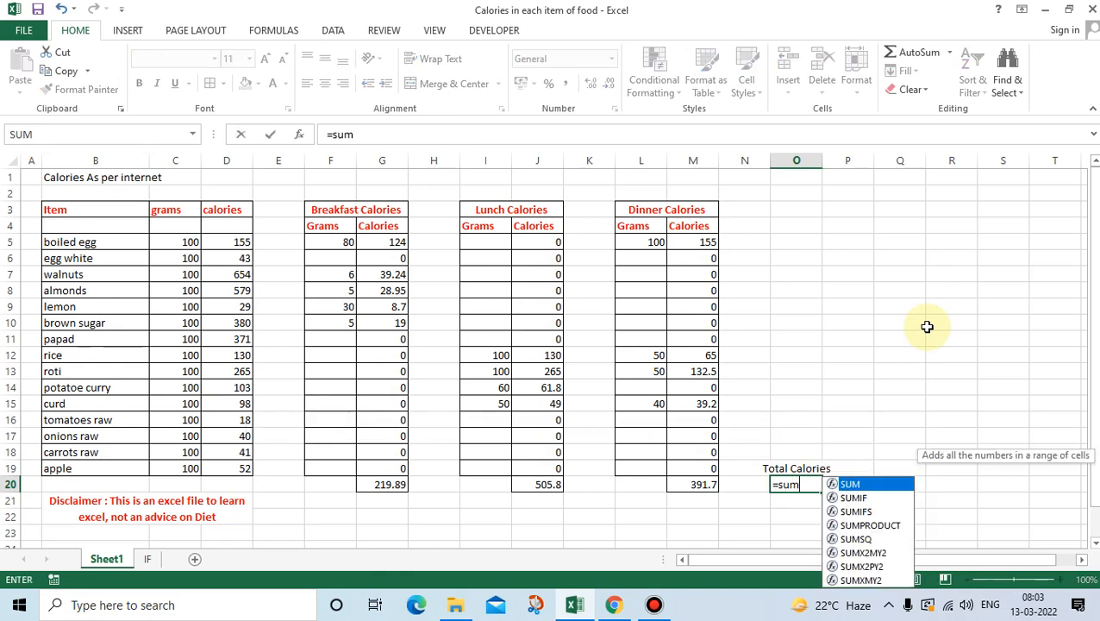
key("Tab")
key("Left")
key("Left")
key("shift+Left")
key("shift+Left")
key("shift+Left")
key("shift+Left")
key("shift+Left")
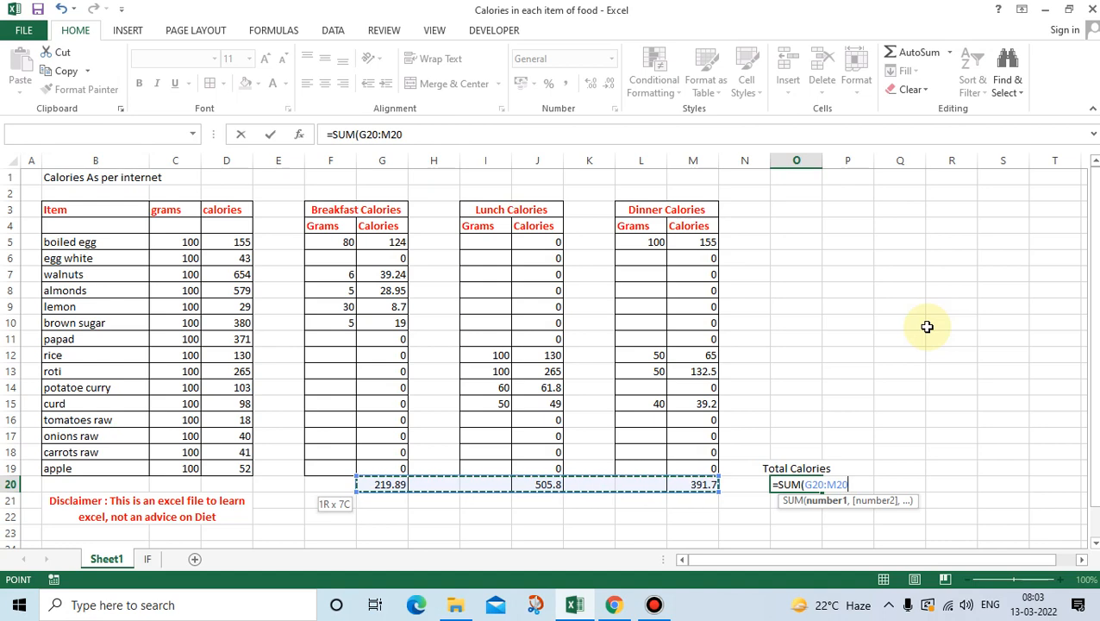
key("Tab")
key("Left")
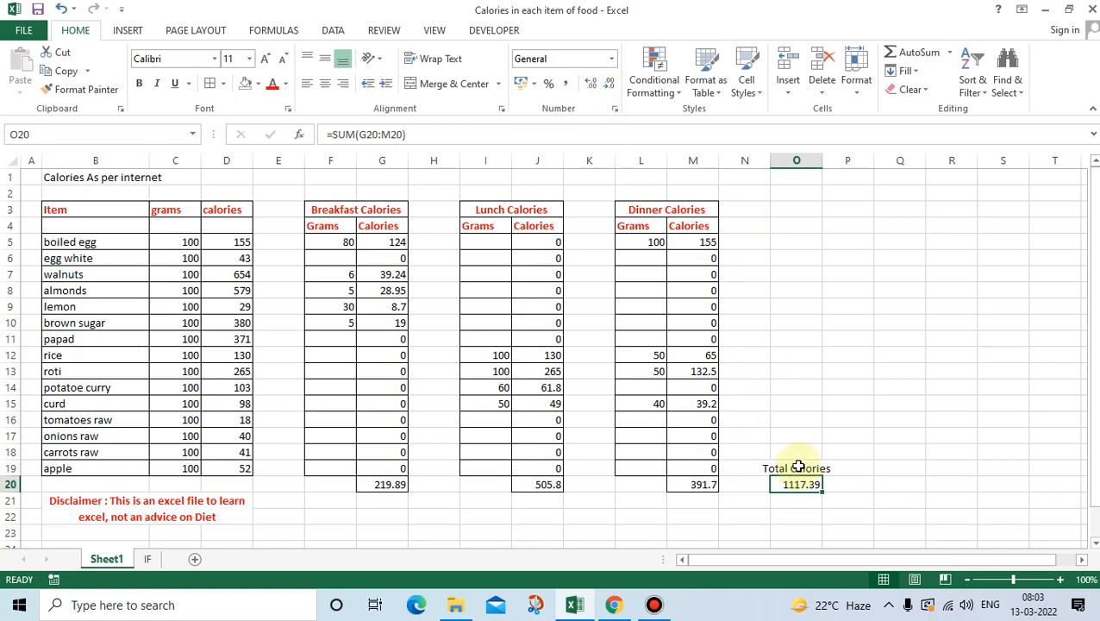
Try different numbers of decimal places for the Total Calories value in O20, ending with none.
left_click(609, 90)
left_click(609, 91)
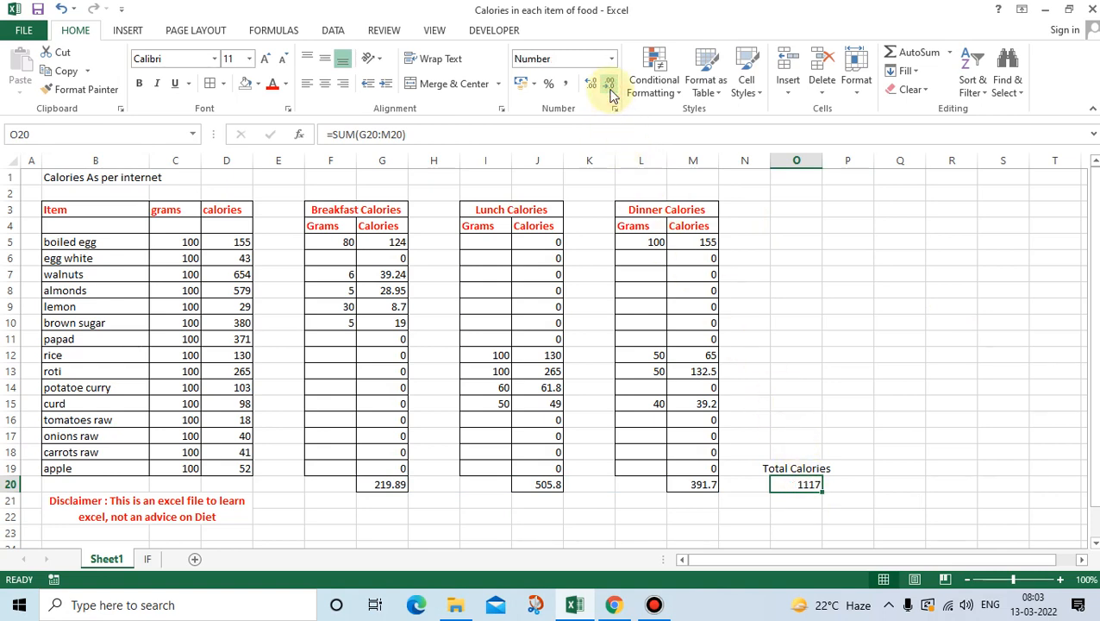
left_click(591, 89)
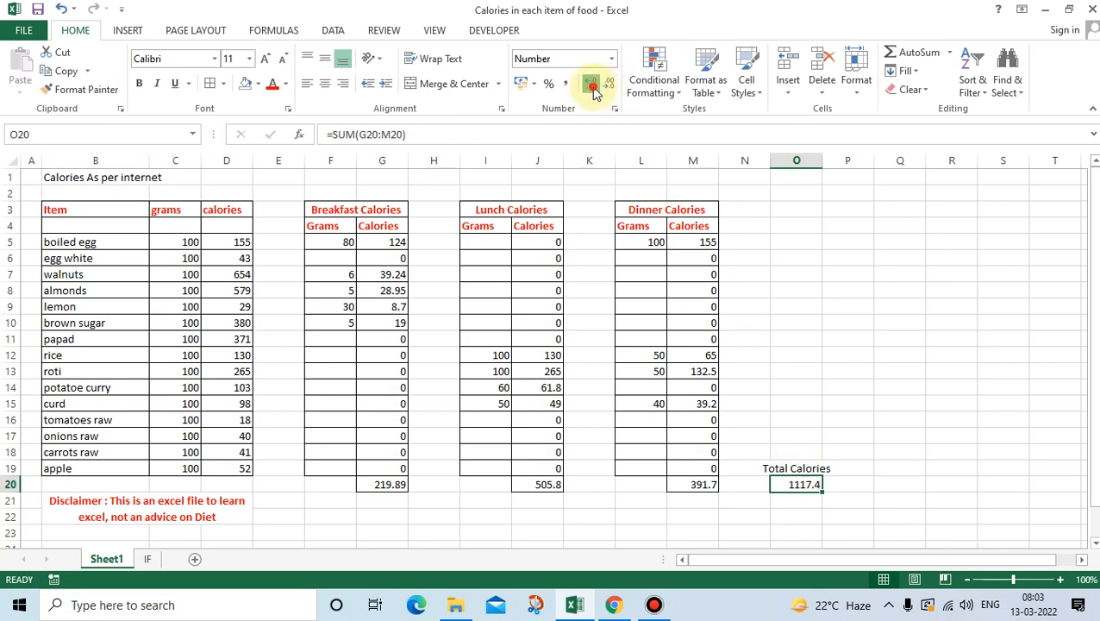
left_click(591, 89)
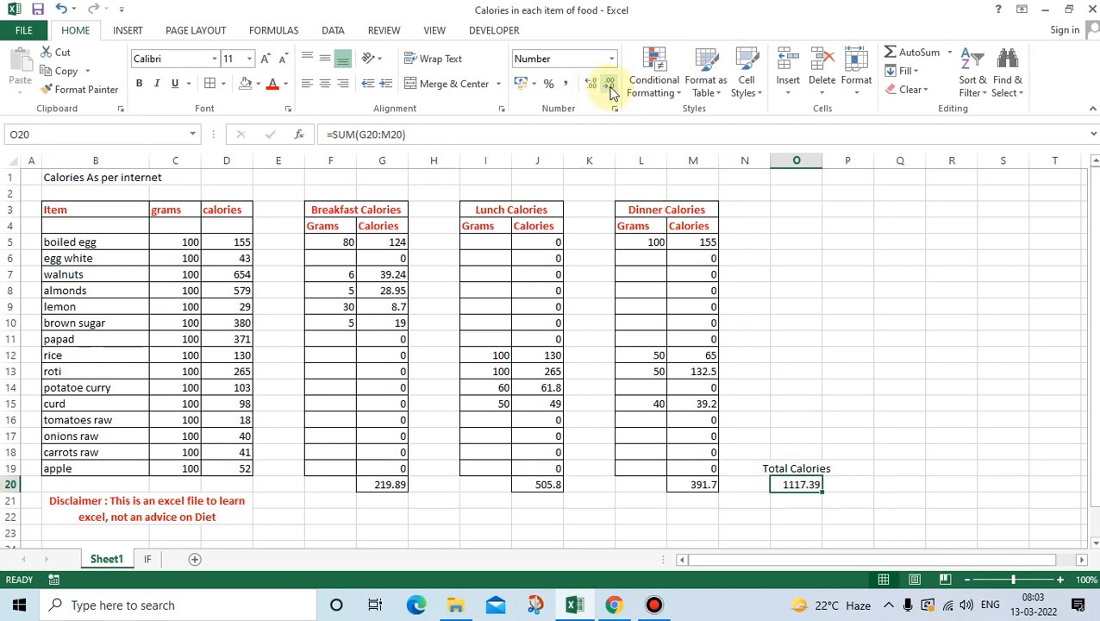
left_click(610, 89)
left_click(611, 91)
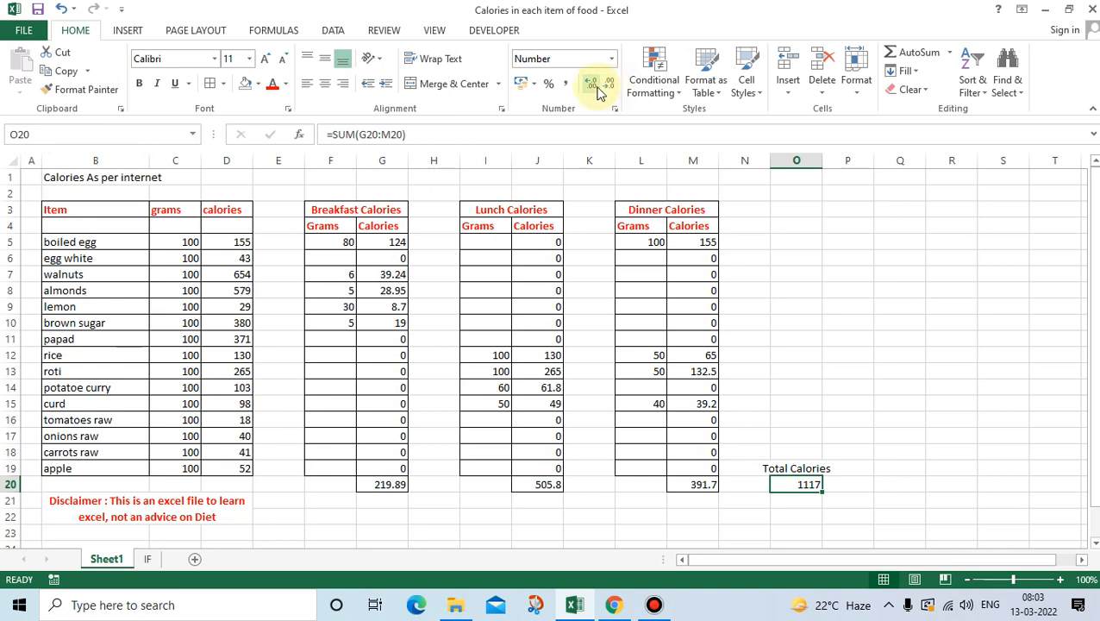
left_click(591, 88)
left_click(591, 89)
left_click(591, 89)
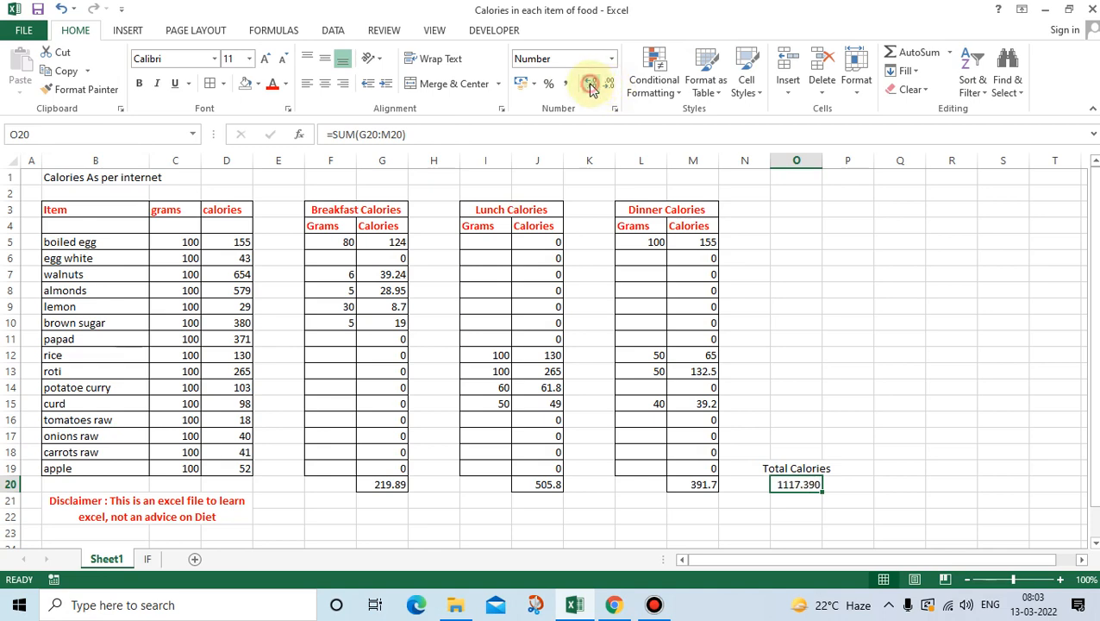
left_click(593, 89)
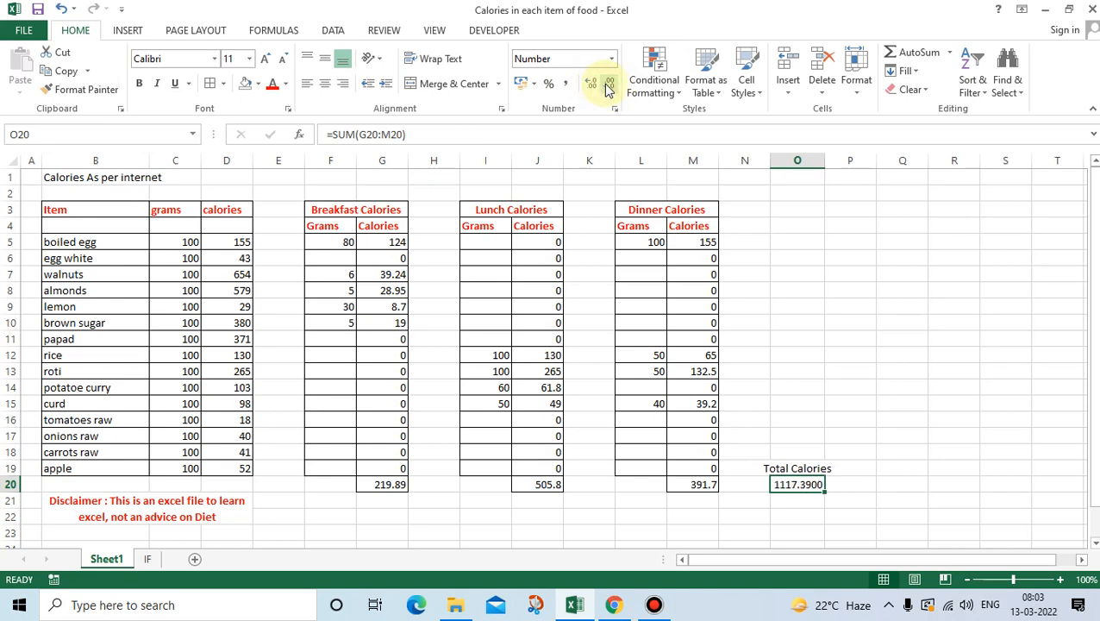
left_click(608, 86)
left_click(607, 86)
left_click(609, 88)
left_click(609, 88)
Center the Total Calories value in O20 and make it bold with a purple font.
left_click(325, 83)
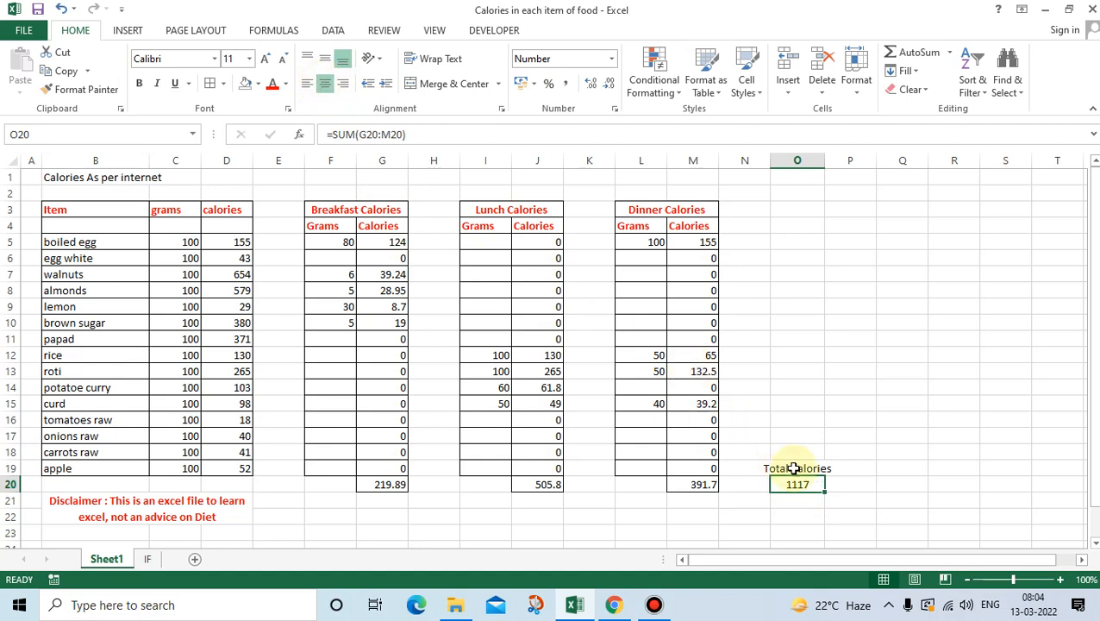
left_click(289, 86)
left_click(392, 229)
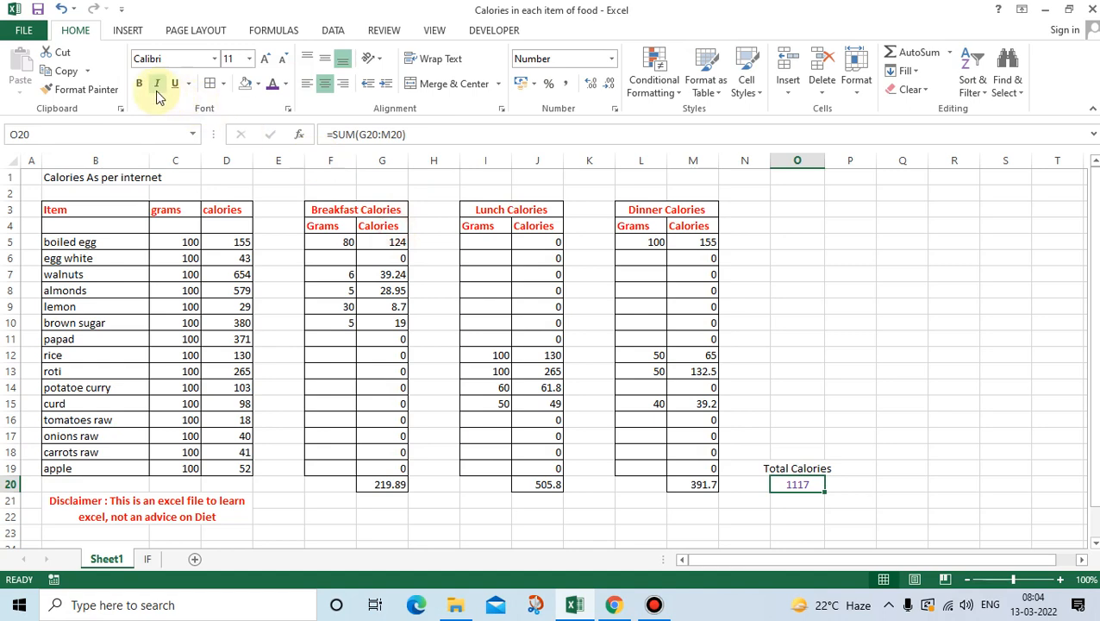
left_click(759, 260)
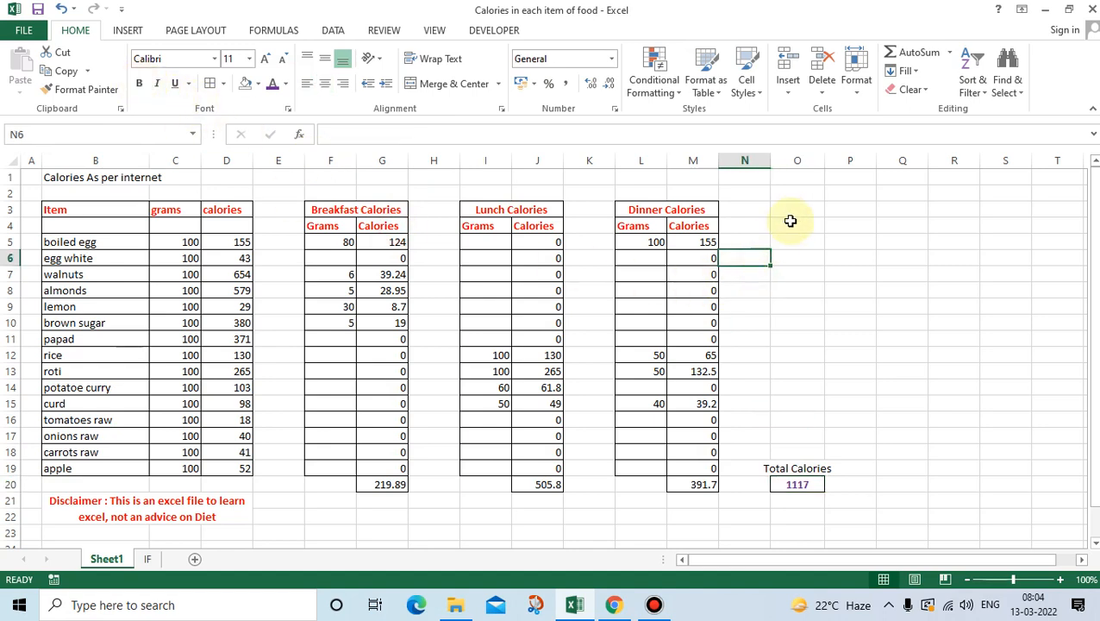
Enter the label Calories Limit in N1 and the limit value 1000 in P1.
left_click(760, 180)
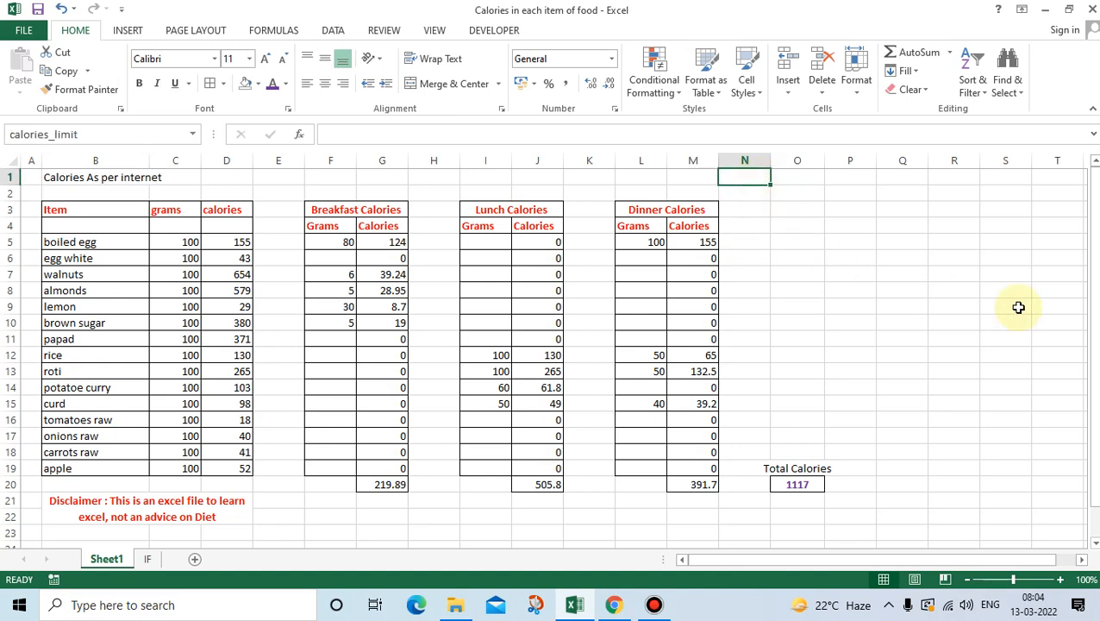
type("Calor")
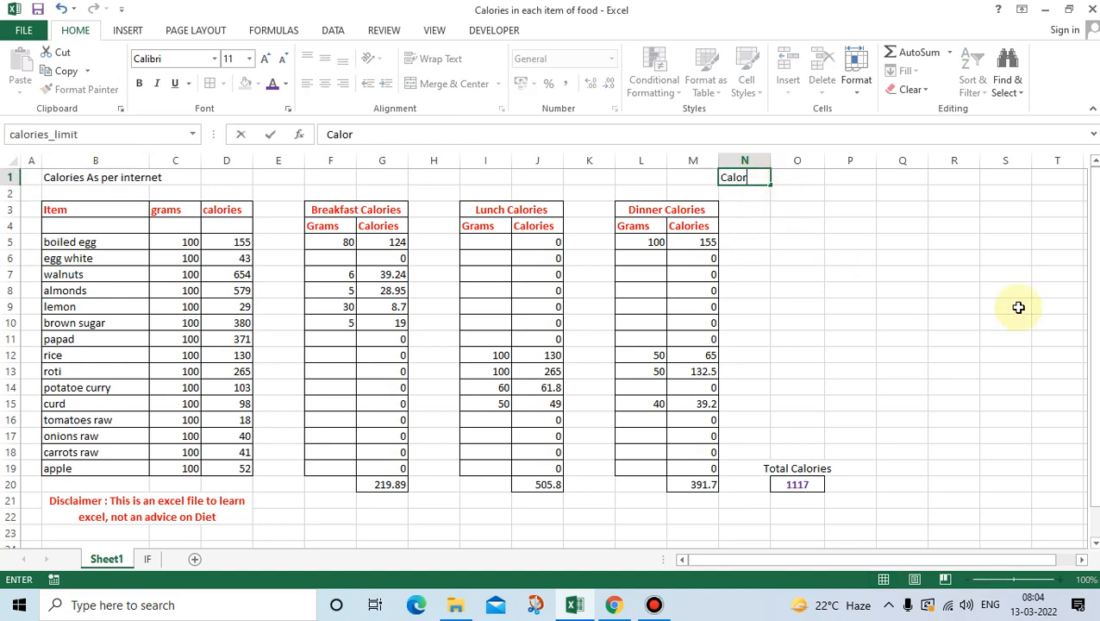
type("ie s Limit")
key("Right")
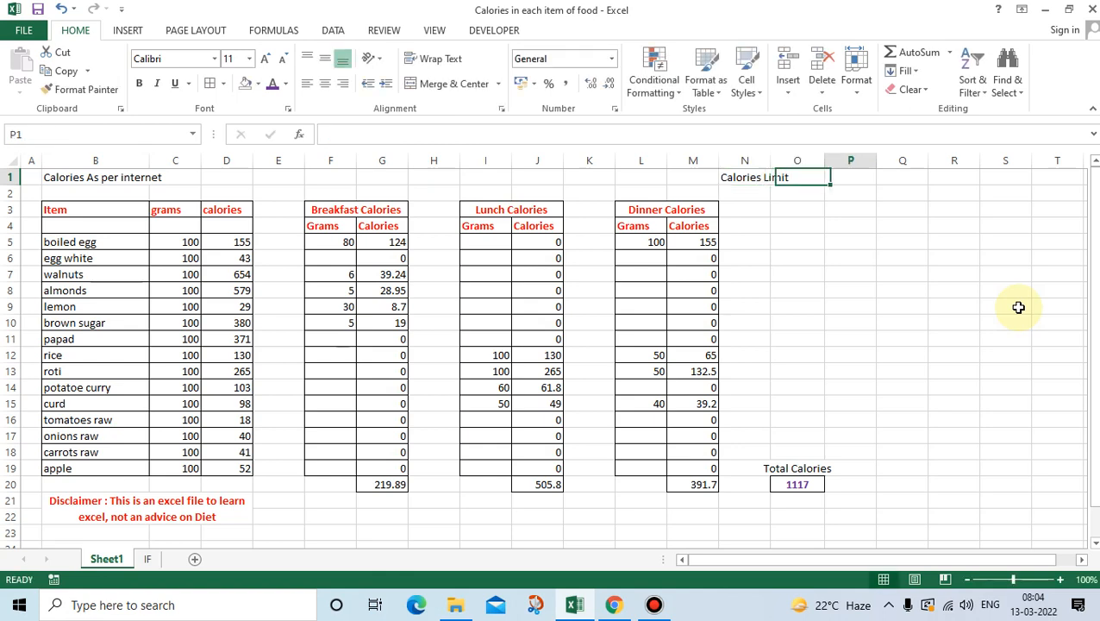
key("Right")
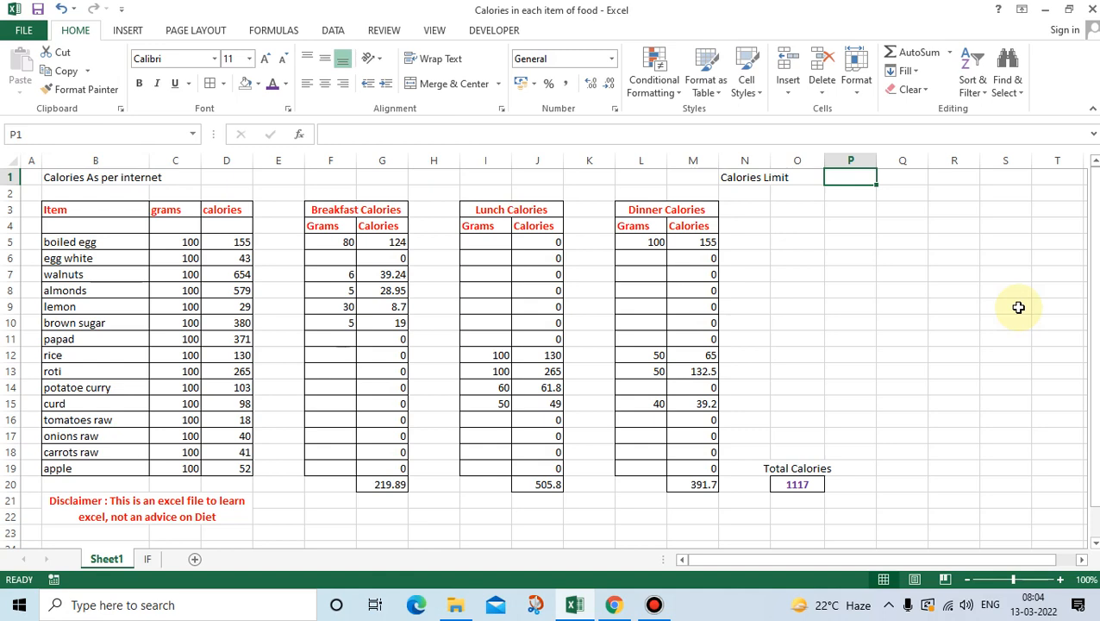
type("1000")
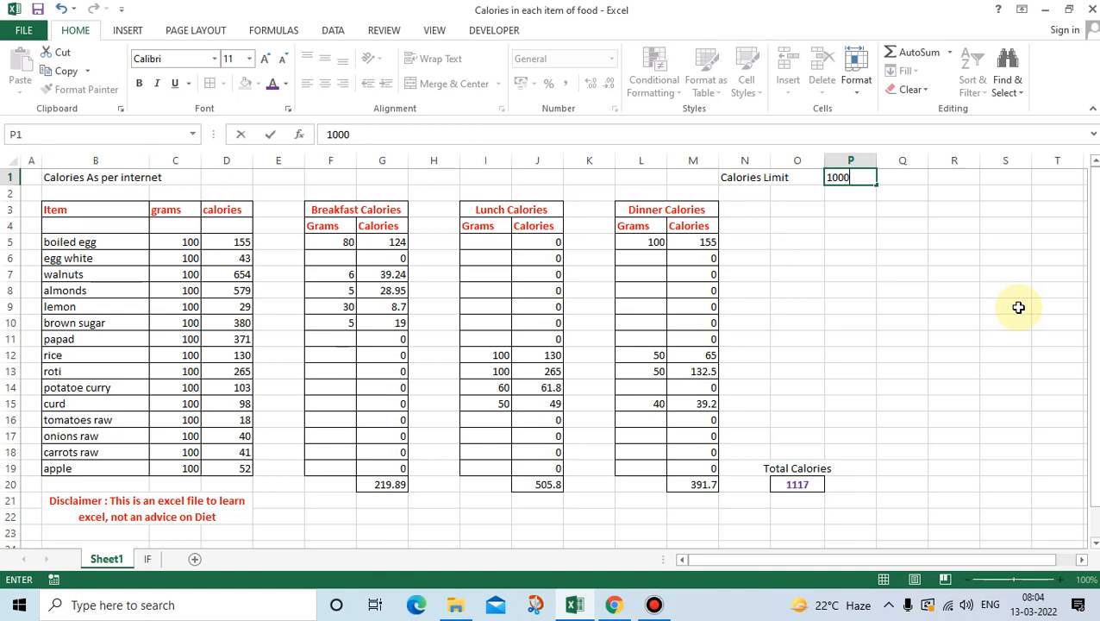
key("Right")
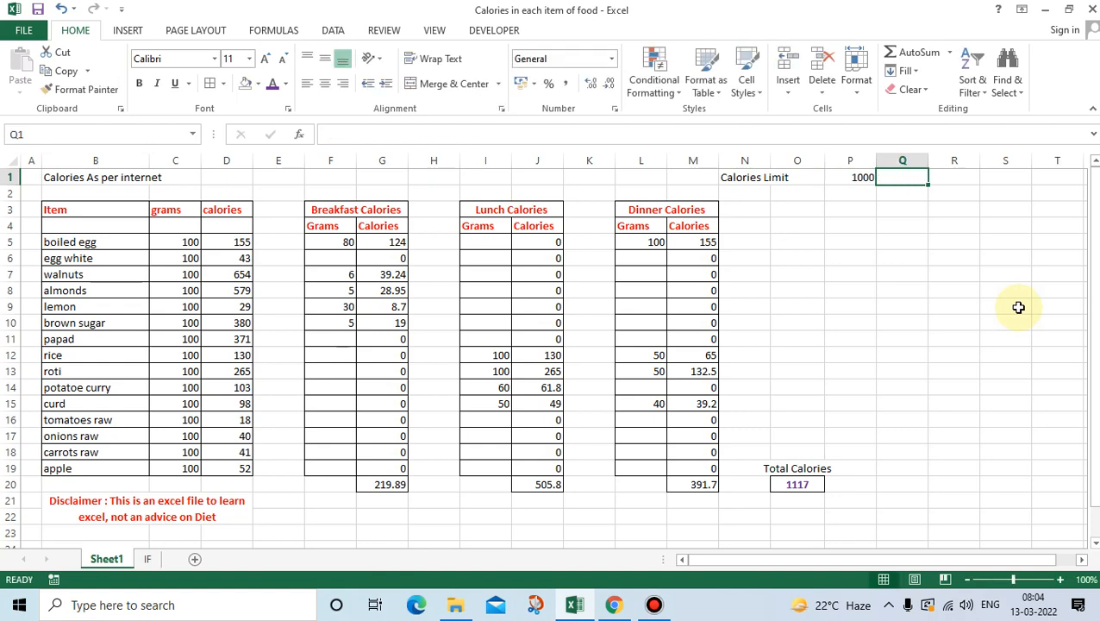
key("Left")
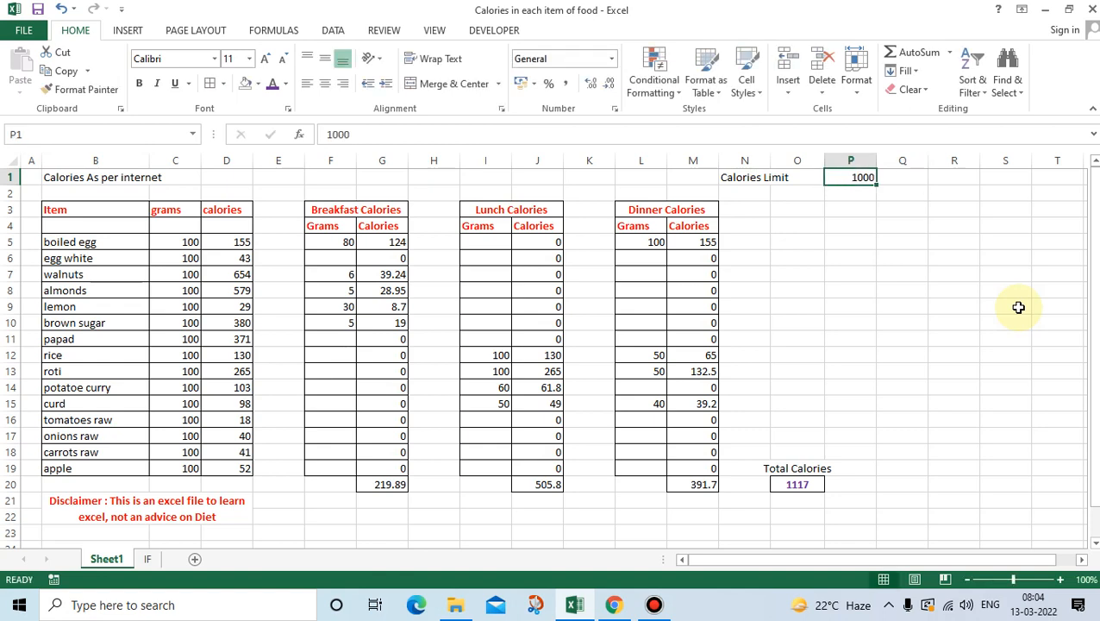
Examine the cell reference of the Calories Limit value in P1, comparing it with neighbouring cells.
key("Left")
key("Right")
key("Left")
key("Right")
left_click(856, 205)
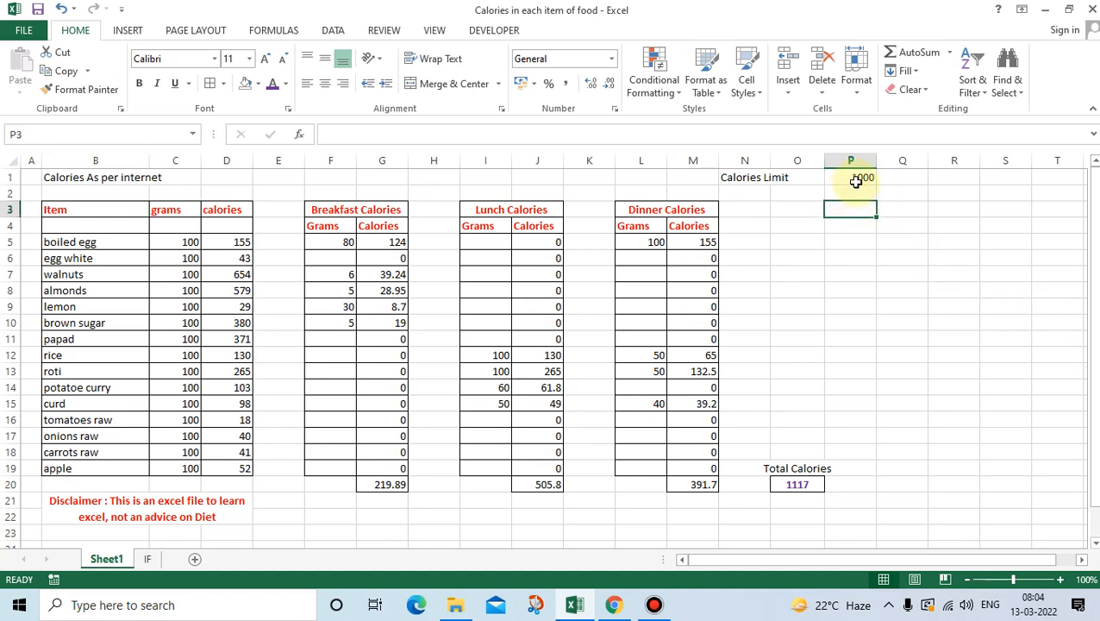
left_click(856, 179)
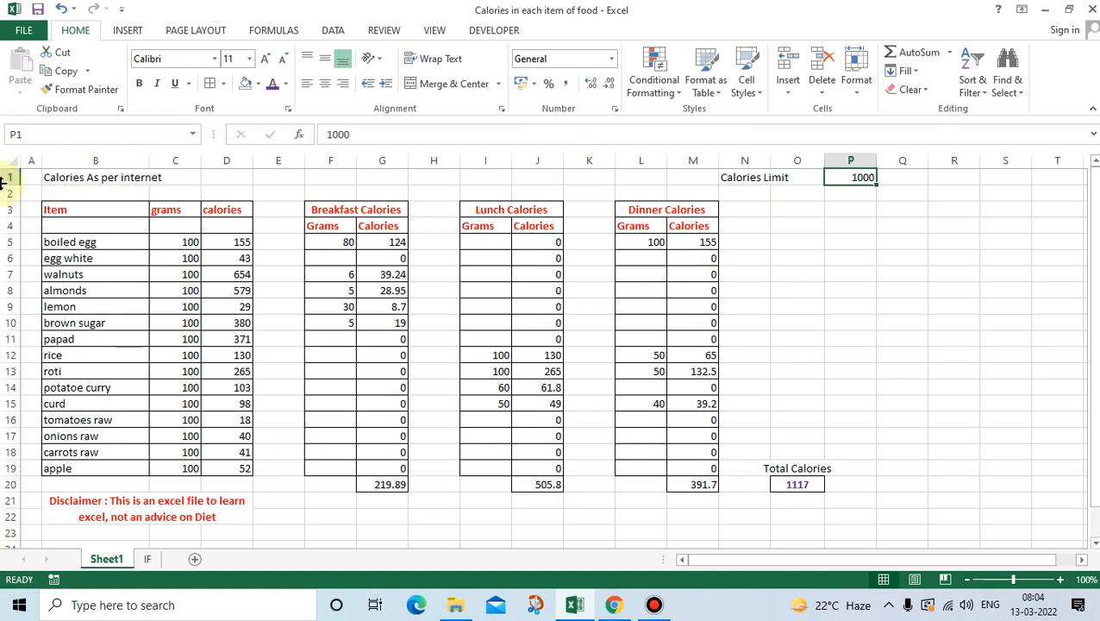
left_click(862, 197)
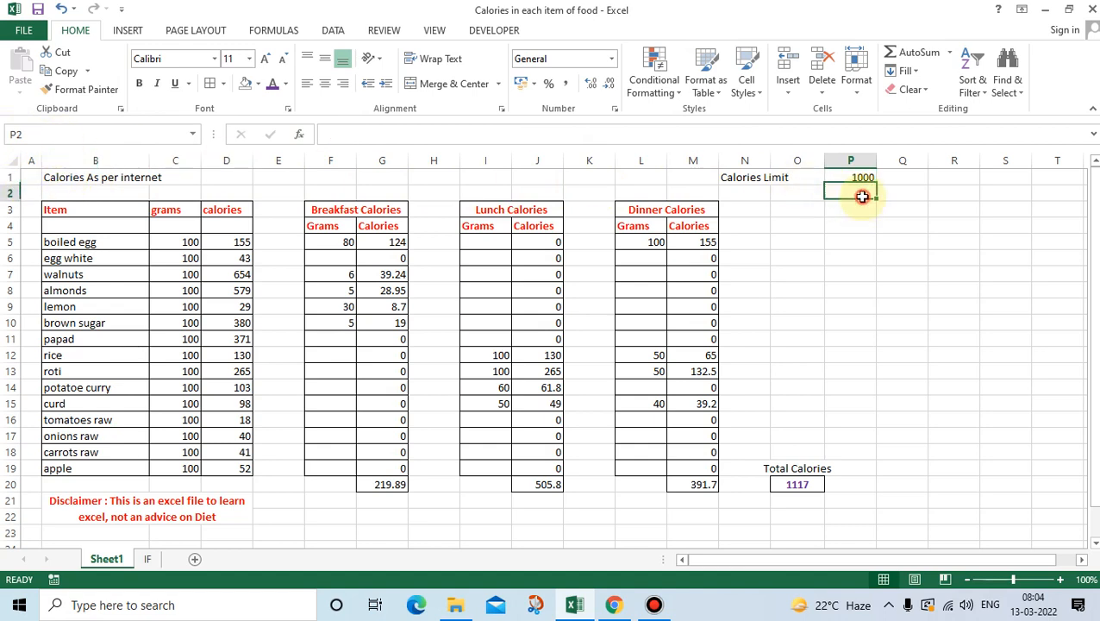
left_click(855, 177)
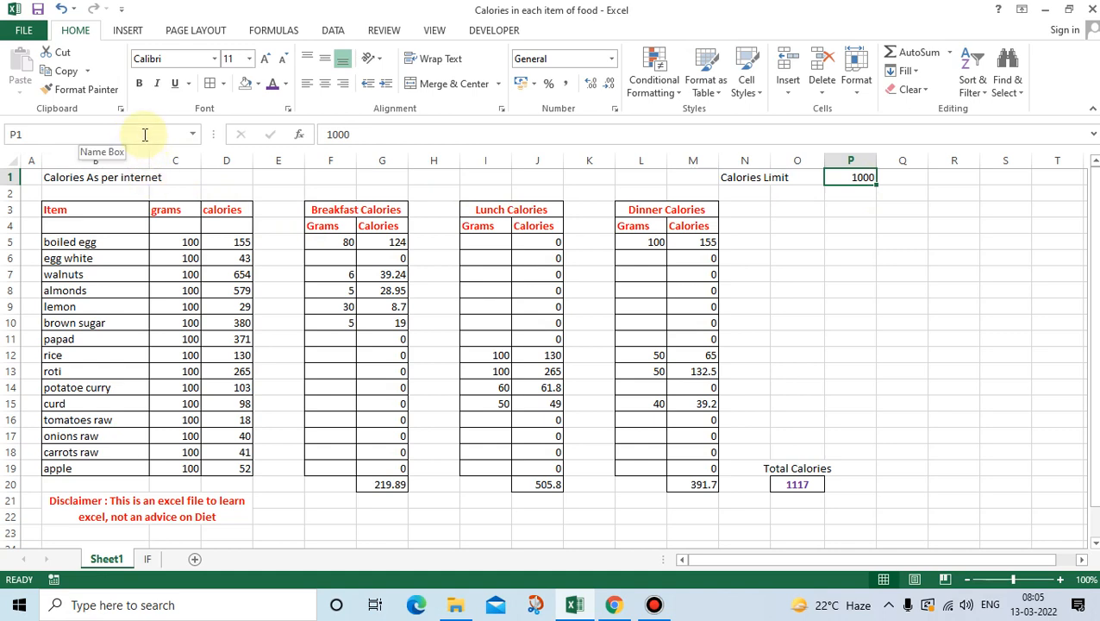
left_click(849, 210)
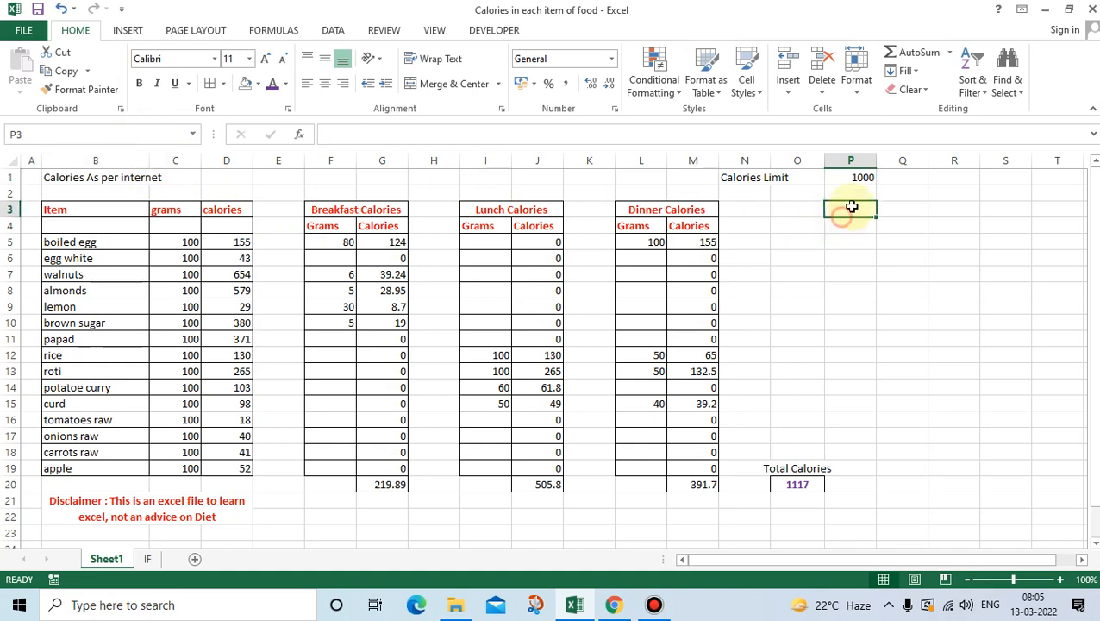
Try to name cell P1, which holds the limit value, Calories_Limit.
left_click(853, 178)
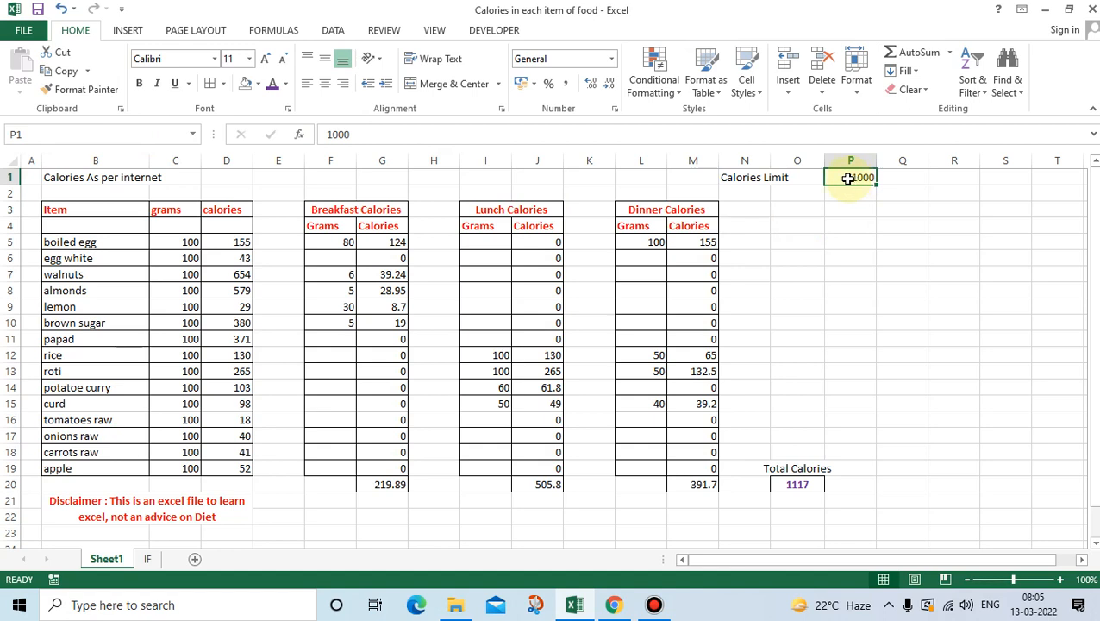
left_click(103, 132)
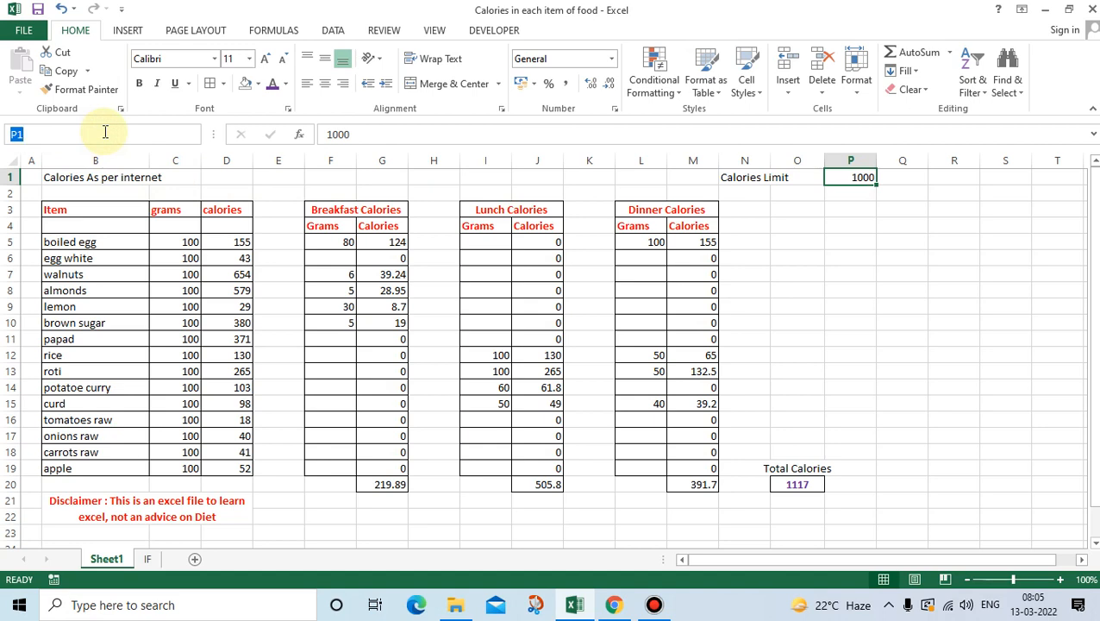
type("Calories_Limi")
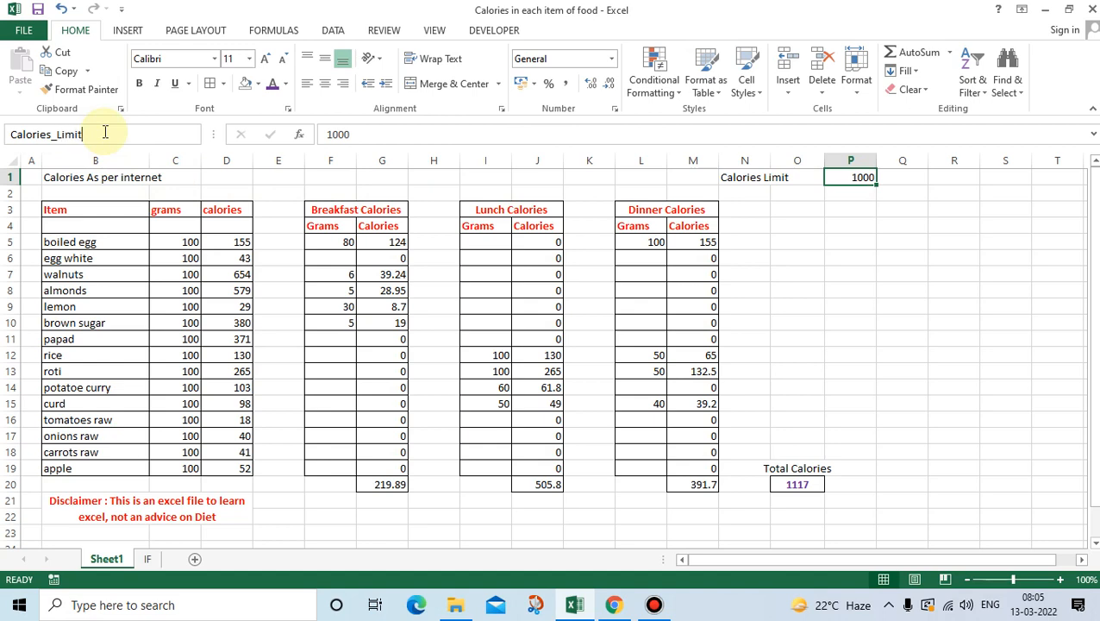
type("t")
key("Return")
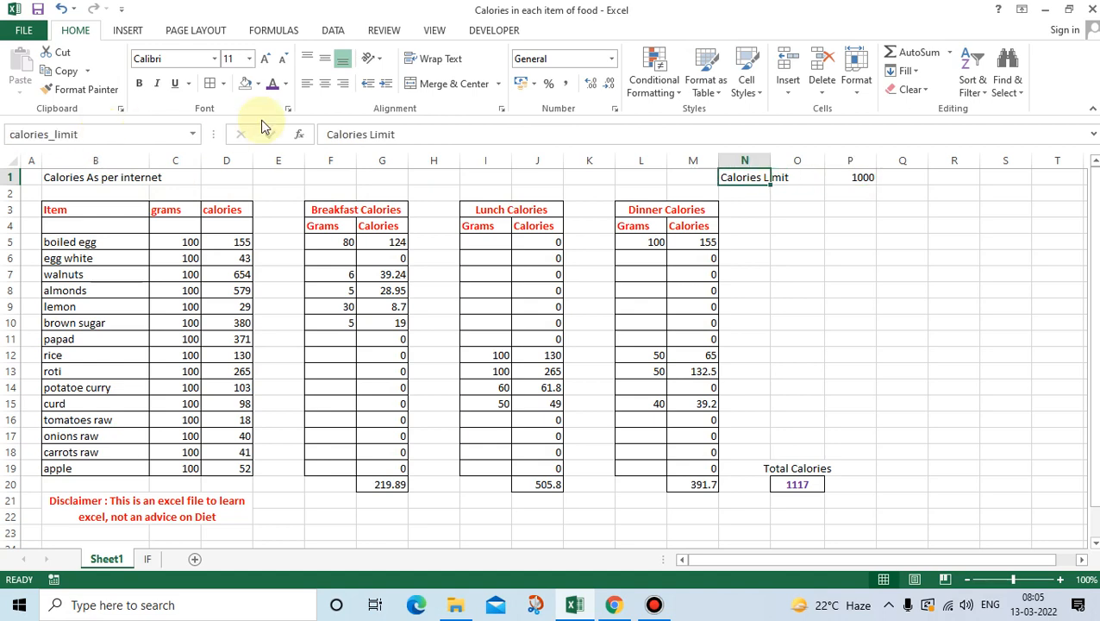
left_click(845, 176)
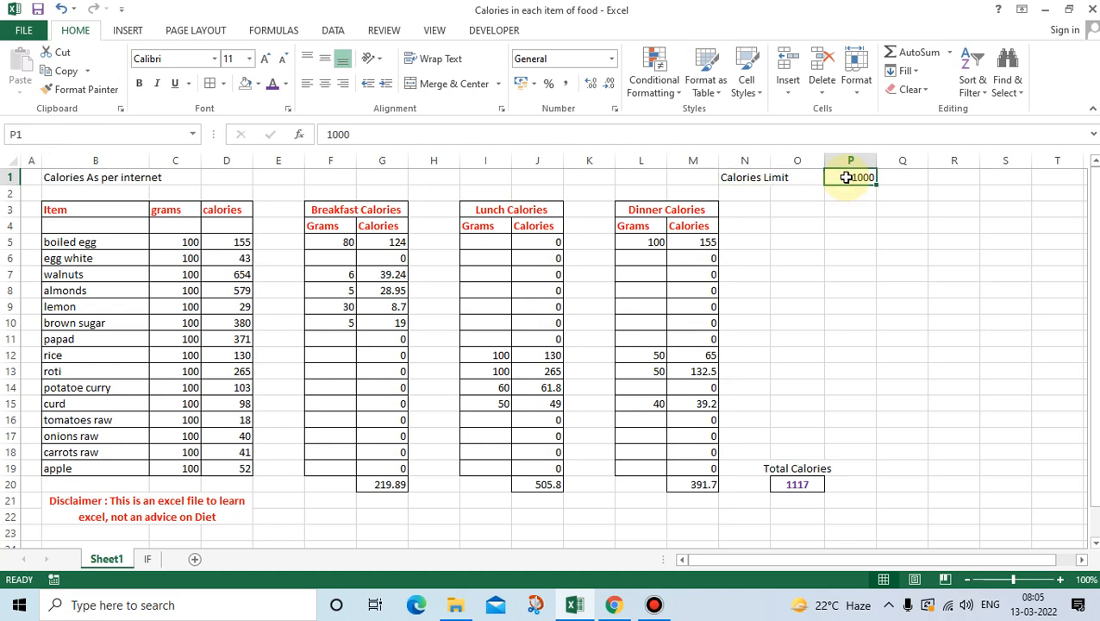
right_click(846, 177)
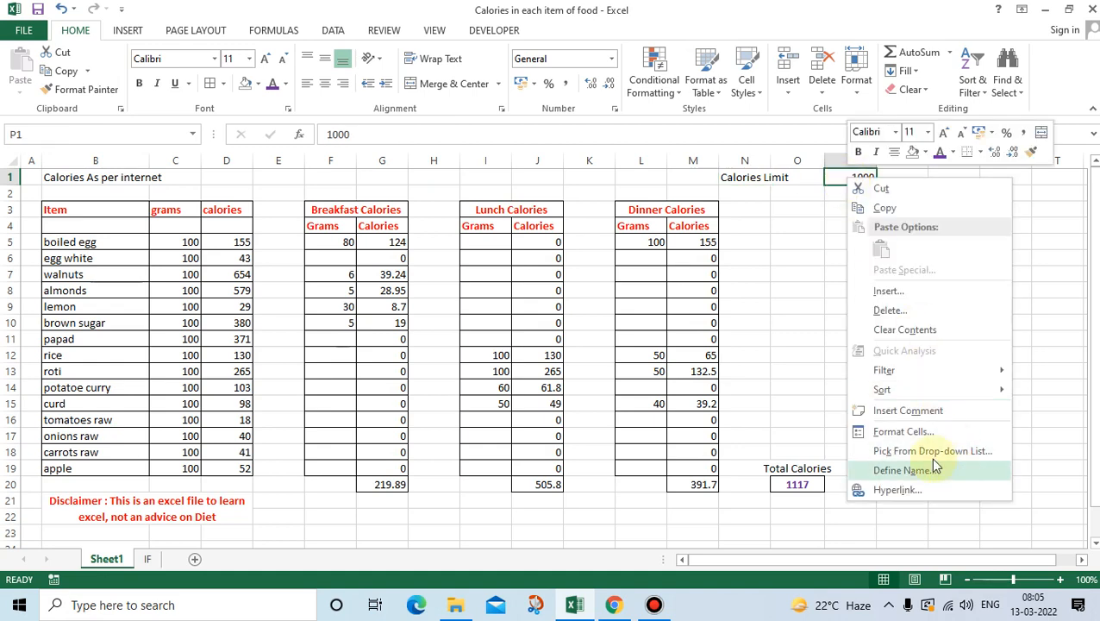
left_click(832, 196)
left_click(848, 222)
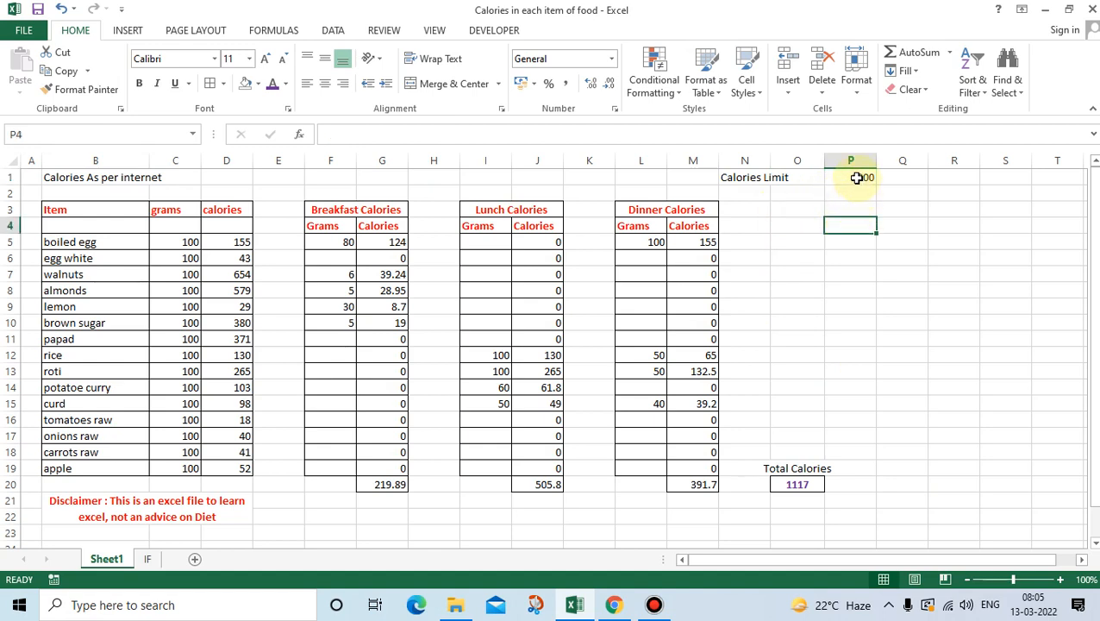
left_click(855, 178)
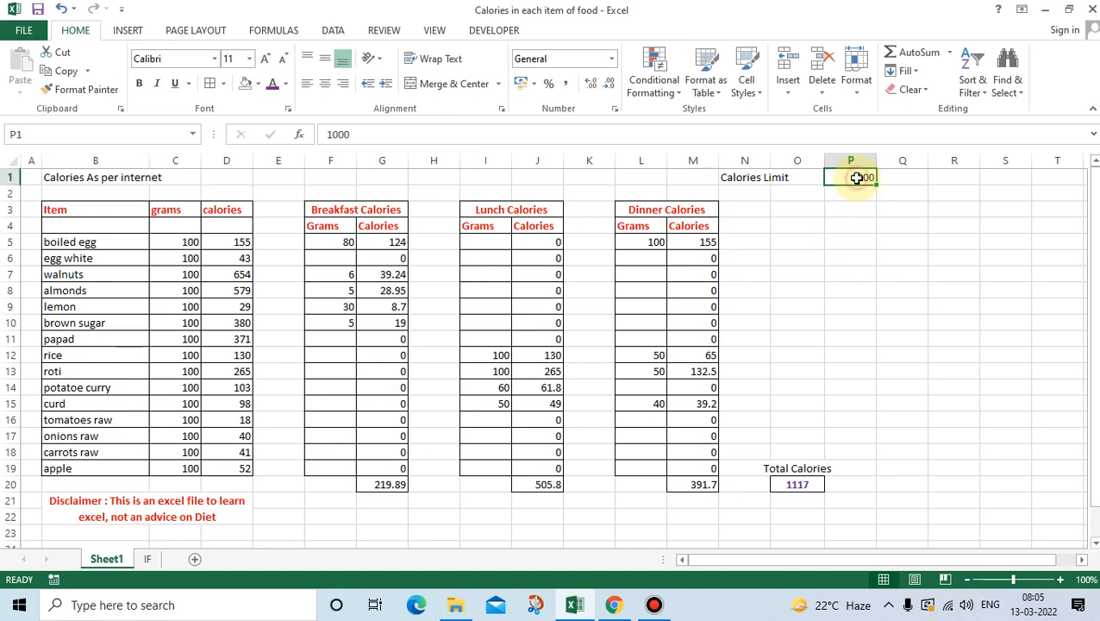
left_click(851, 249)
left_click(847, 178)
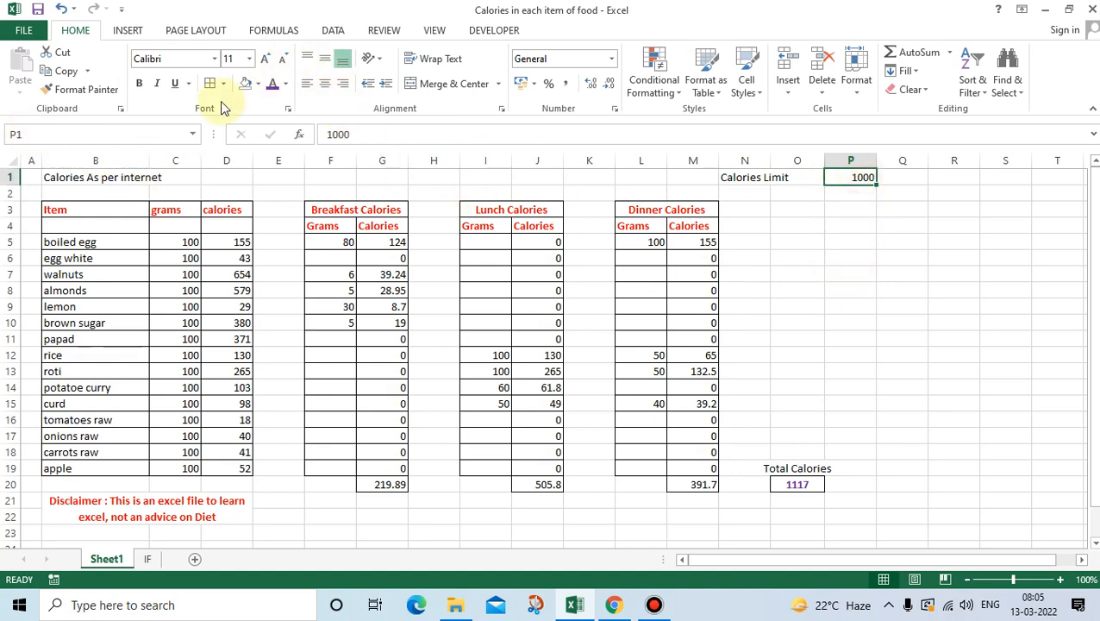
left_click(126, 133)
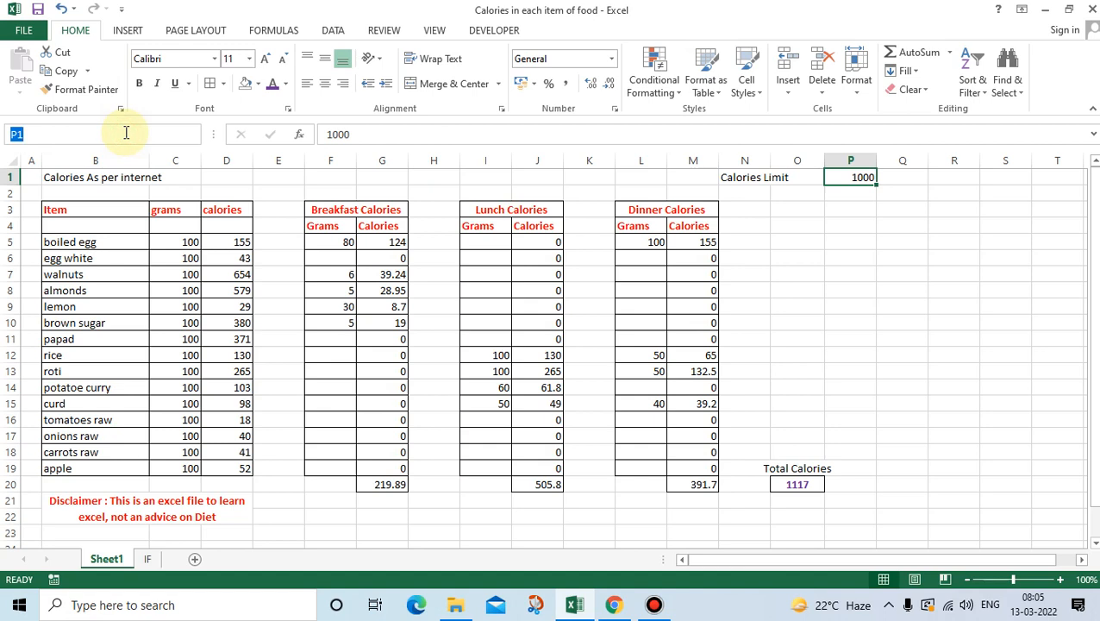
type("Calories")
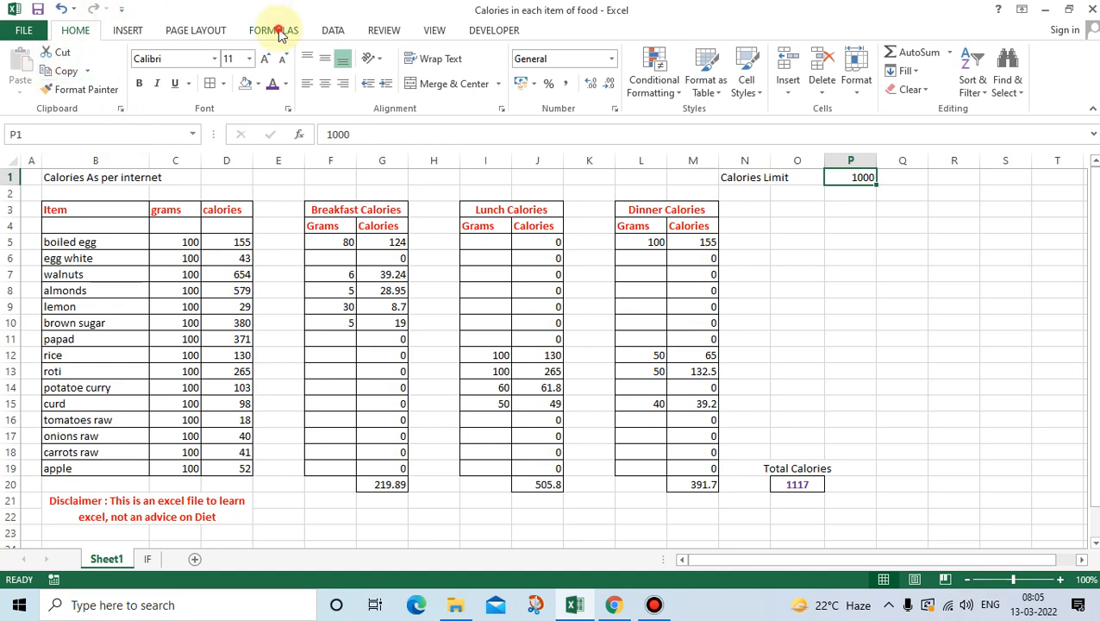
Delete the existing name calories_limit that refers to cell N1 on Sheet1.
left_click(273, 30)
left_click(453, 82)
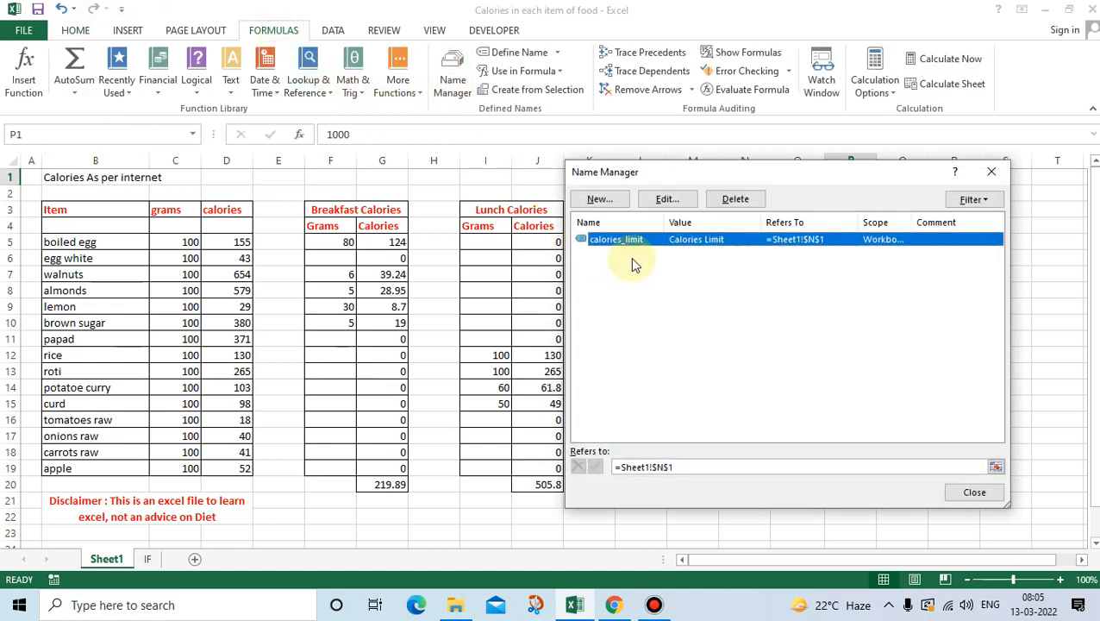
left_click(734, 199)
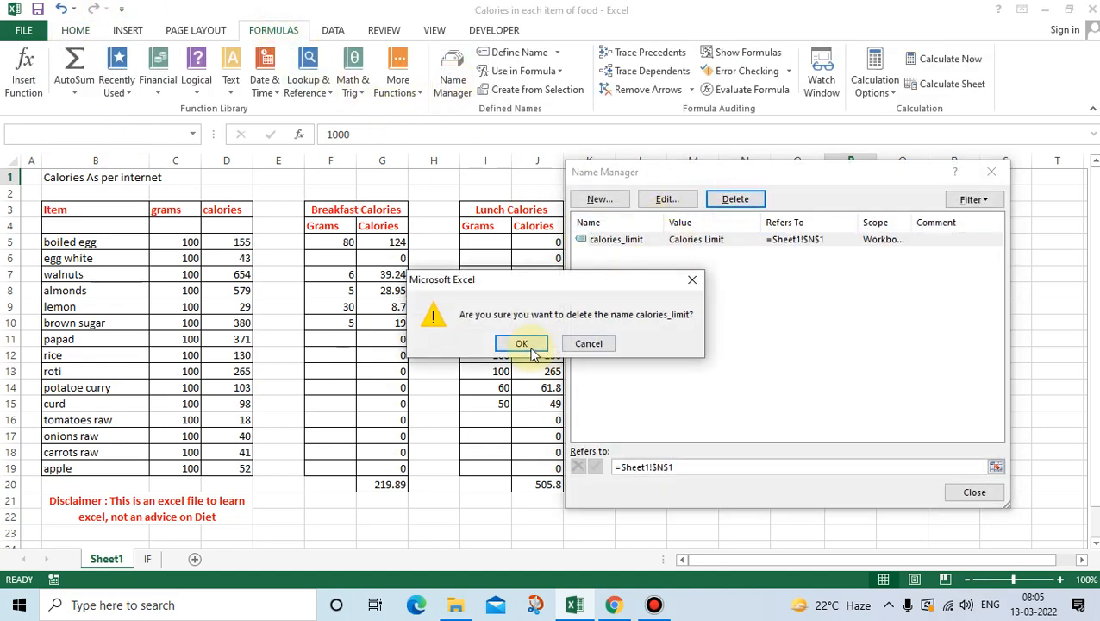
left_click(527, 343)
left_click(974, 492)
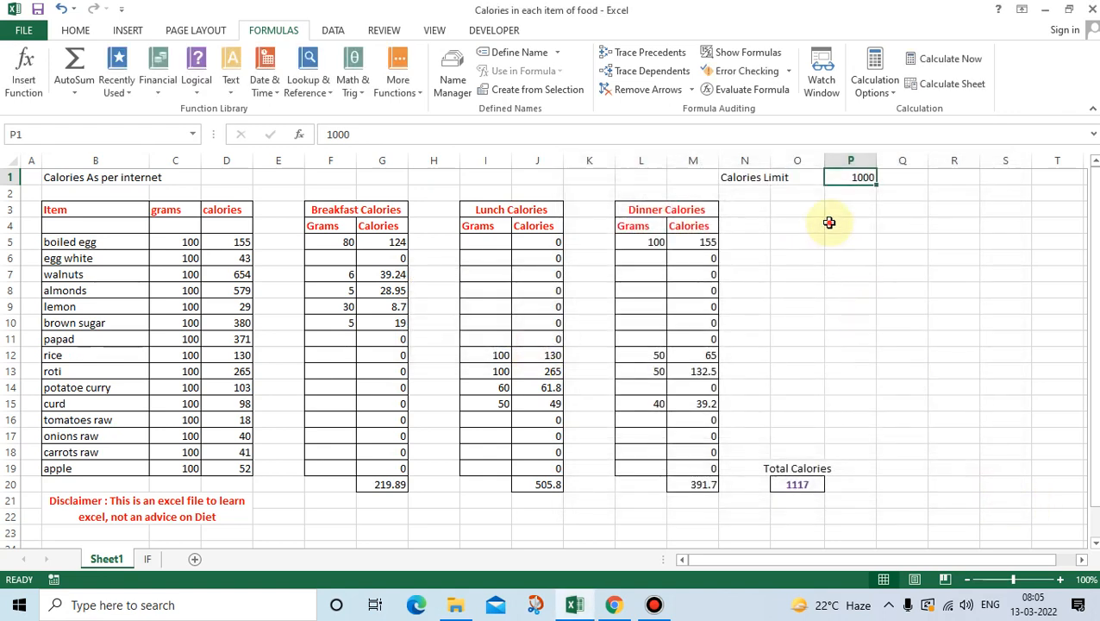
Name cell P1, which holds the limit value, Calories_limit and check the name by reselecting the cell.
left_click(830, 225)
left_click(845, 179)
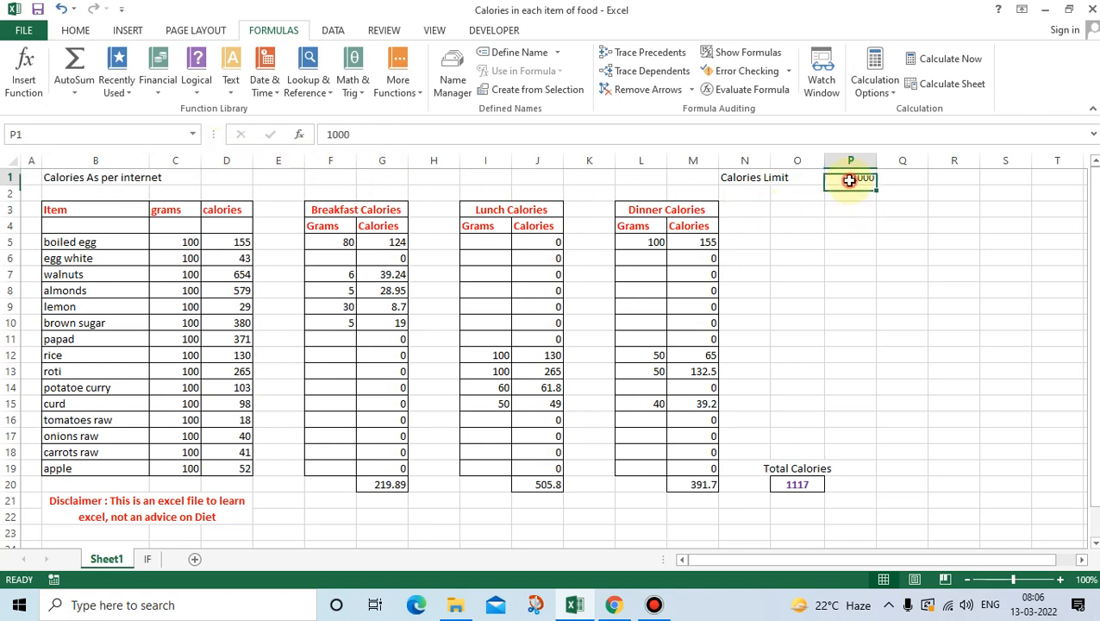
left_click(70, 134)
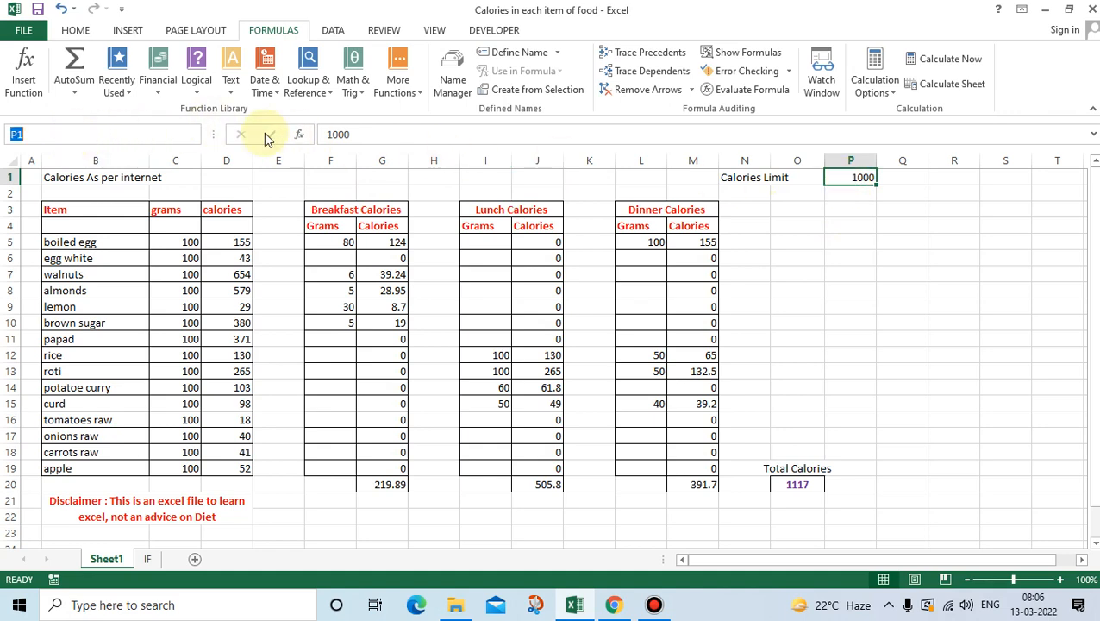
type("Calories_limit")
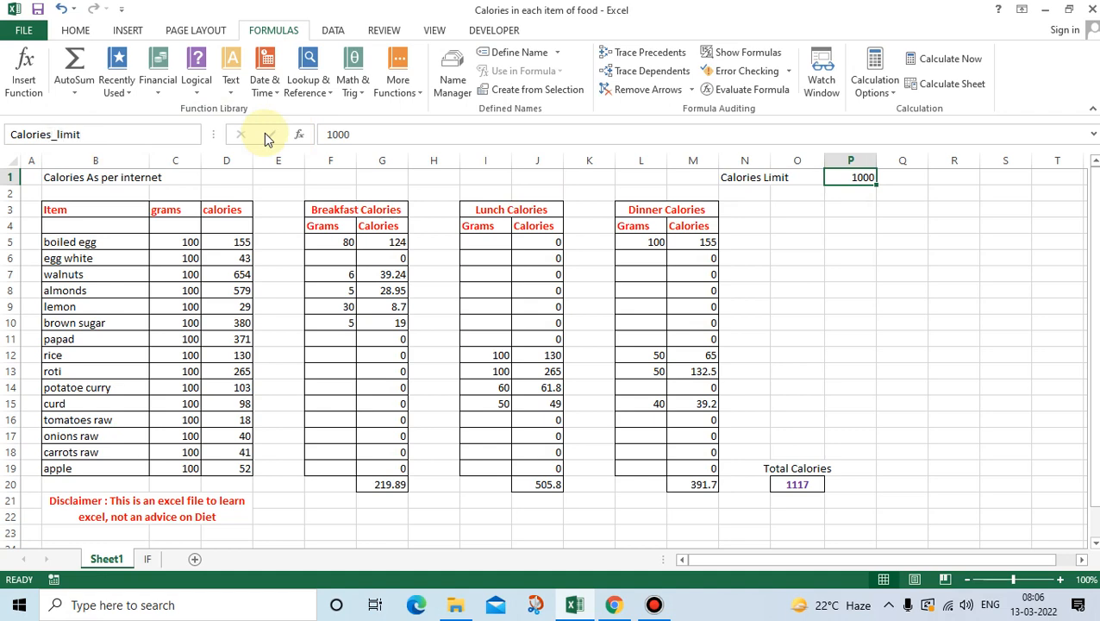
key("Return")
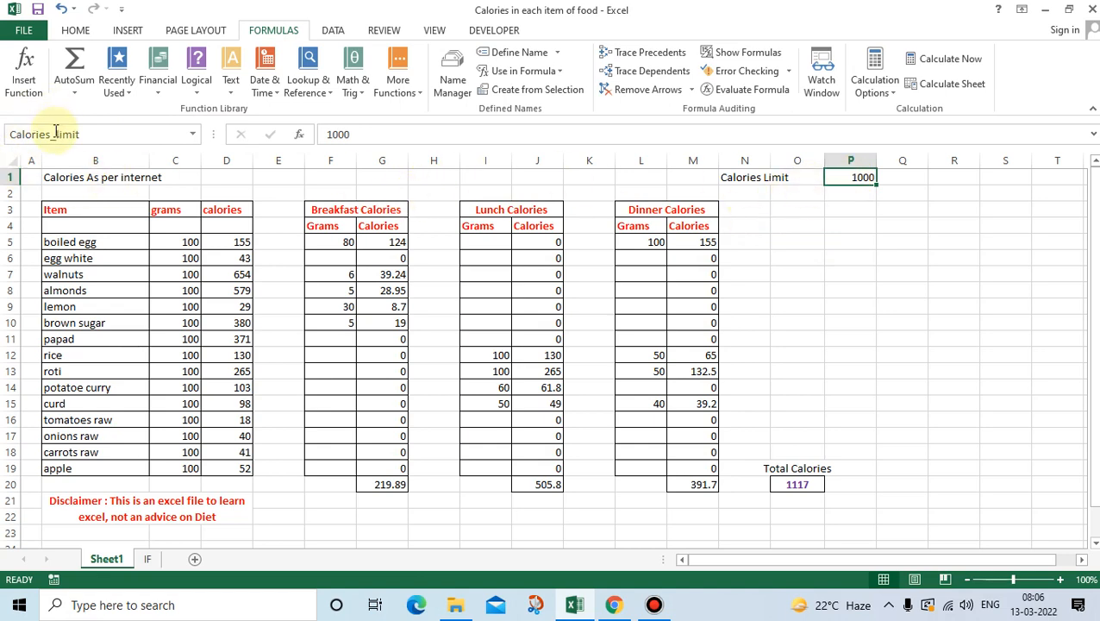
left_click(912, 178)
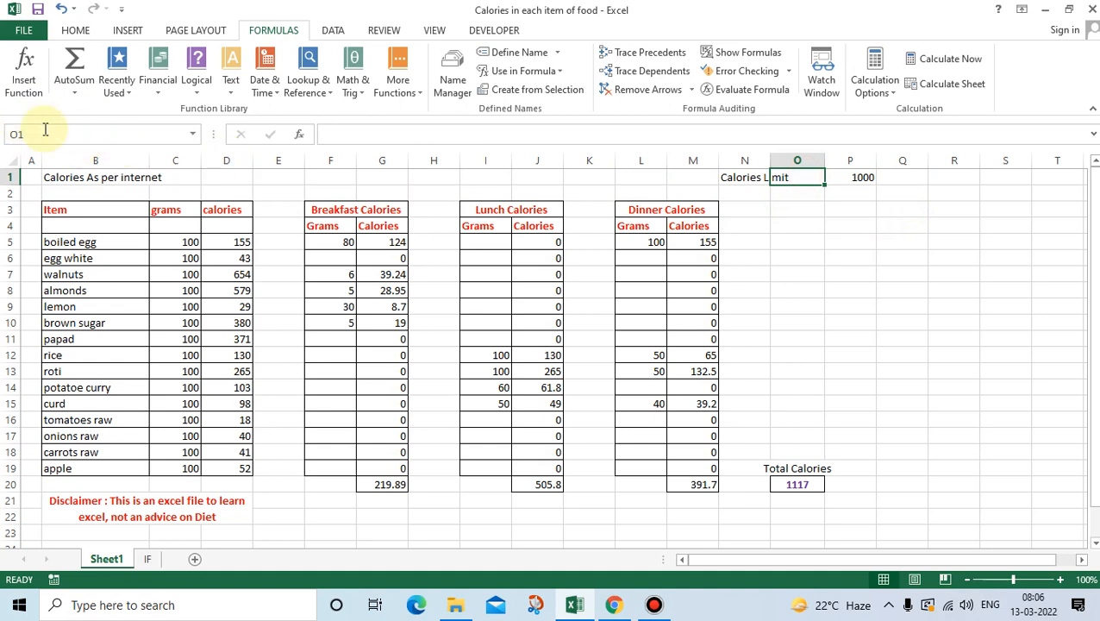
left_click(855, 177)
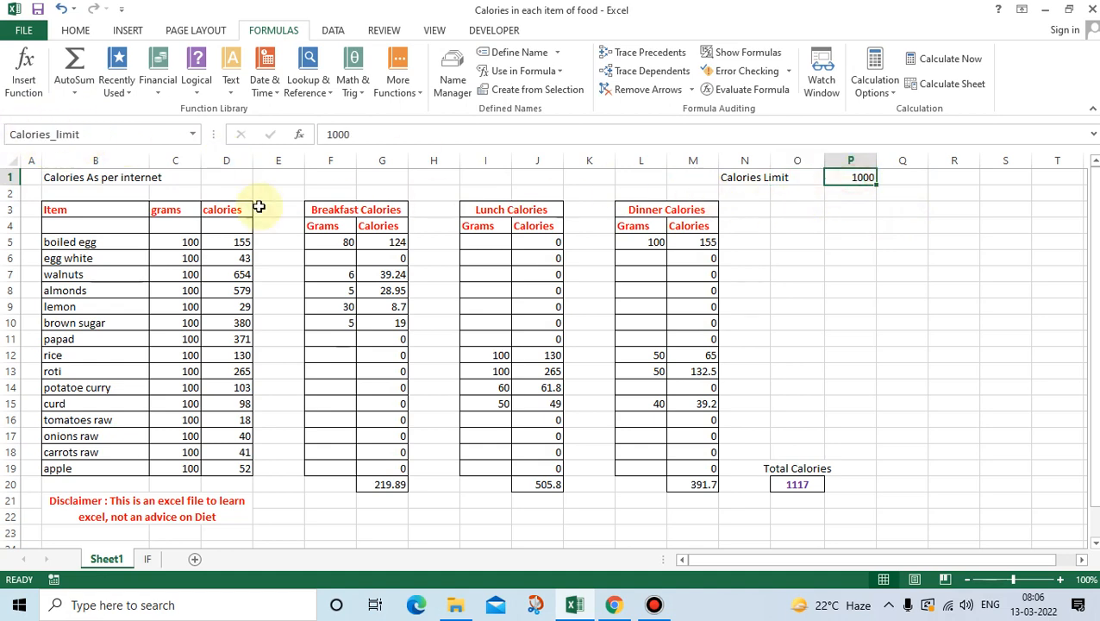
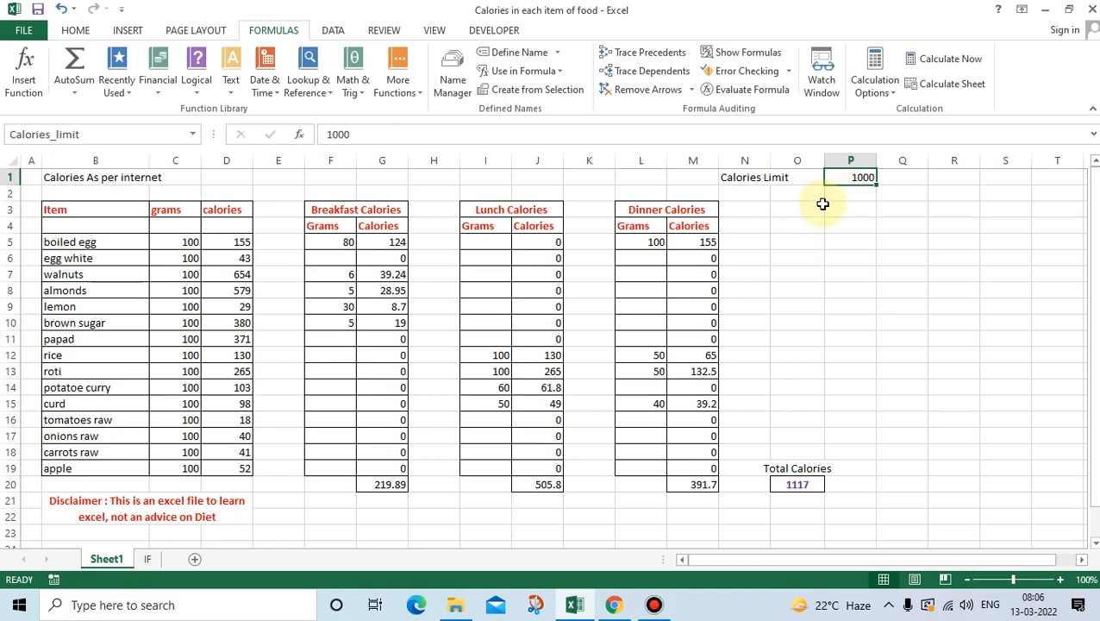
Enter the label "Remarks :" in cell O4.
left_click(785, 225)
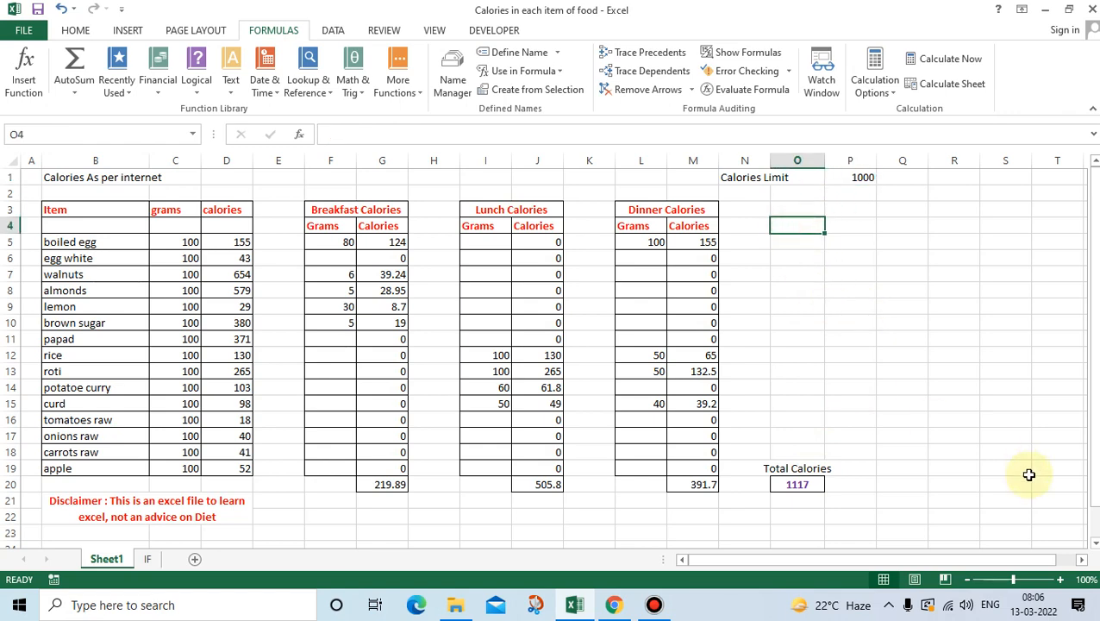
type("Remakr")
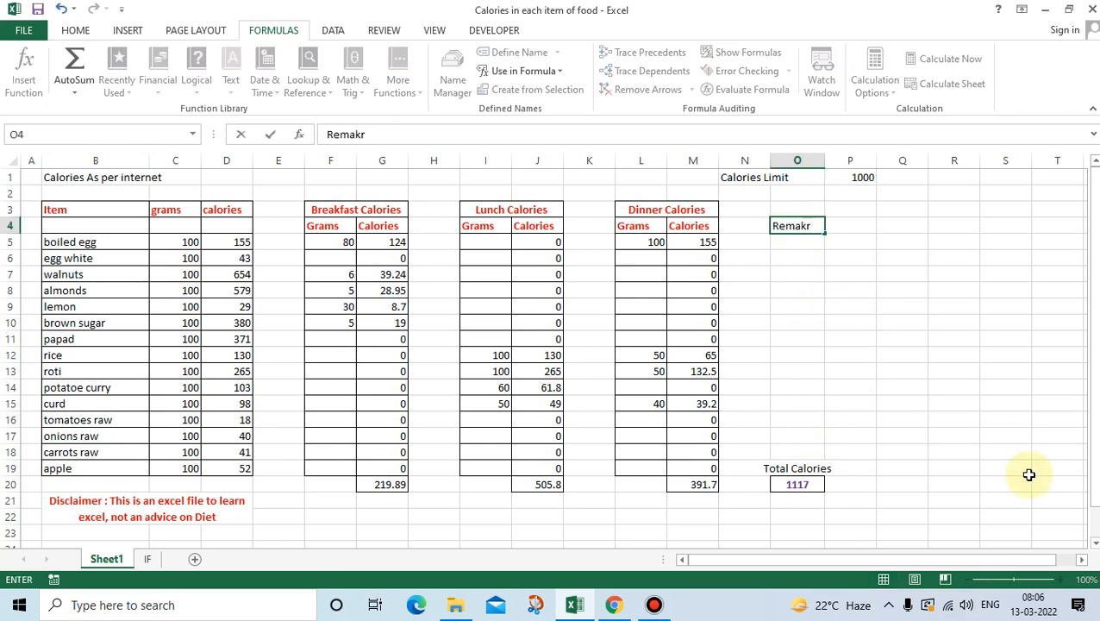
type("rks")
key("Right")
key("Right")
key("Left")
key("Left")
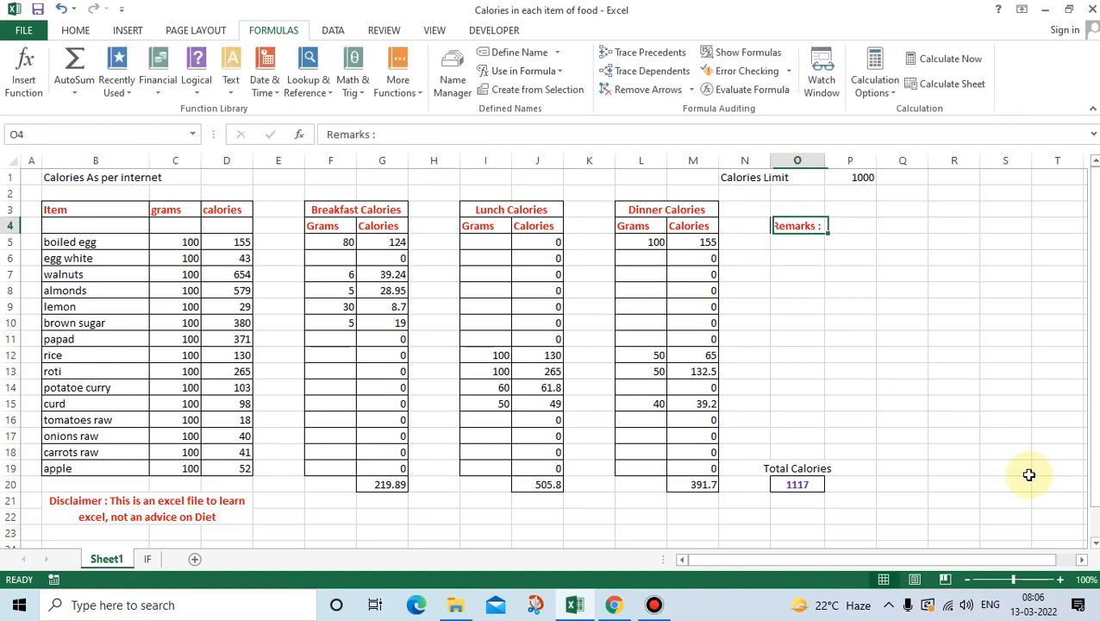
key("Down")
key("Down")
key("Up")
key("Up")
Remove all borders from the Remarks label cell O4.
left_click(75, 30)
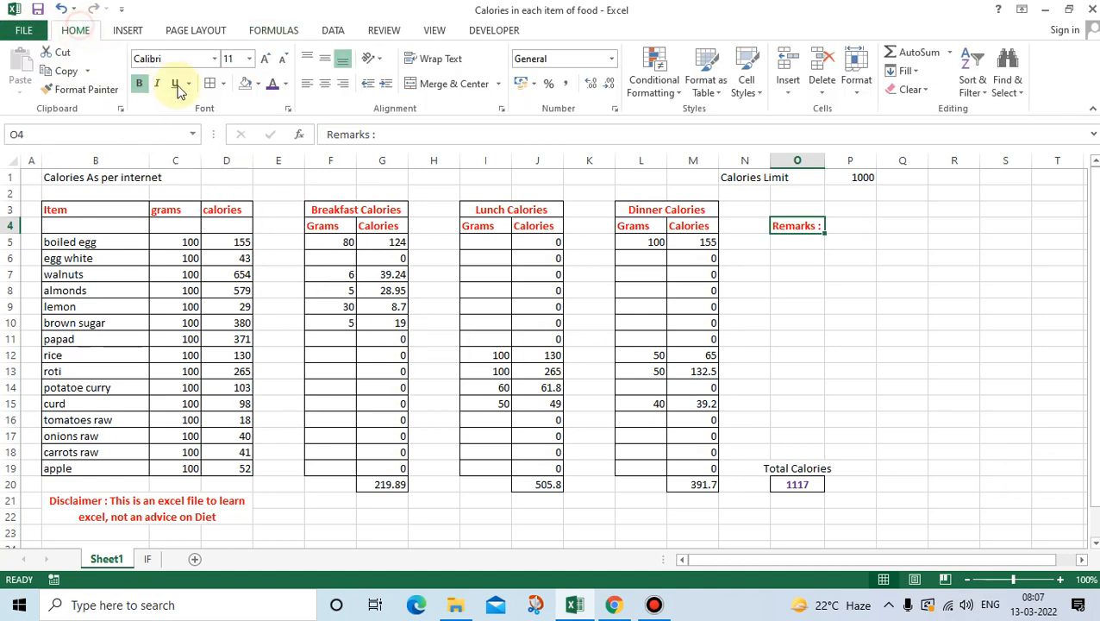
left_click(223, 84)
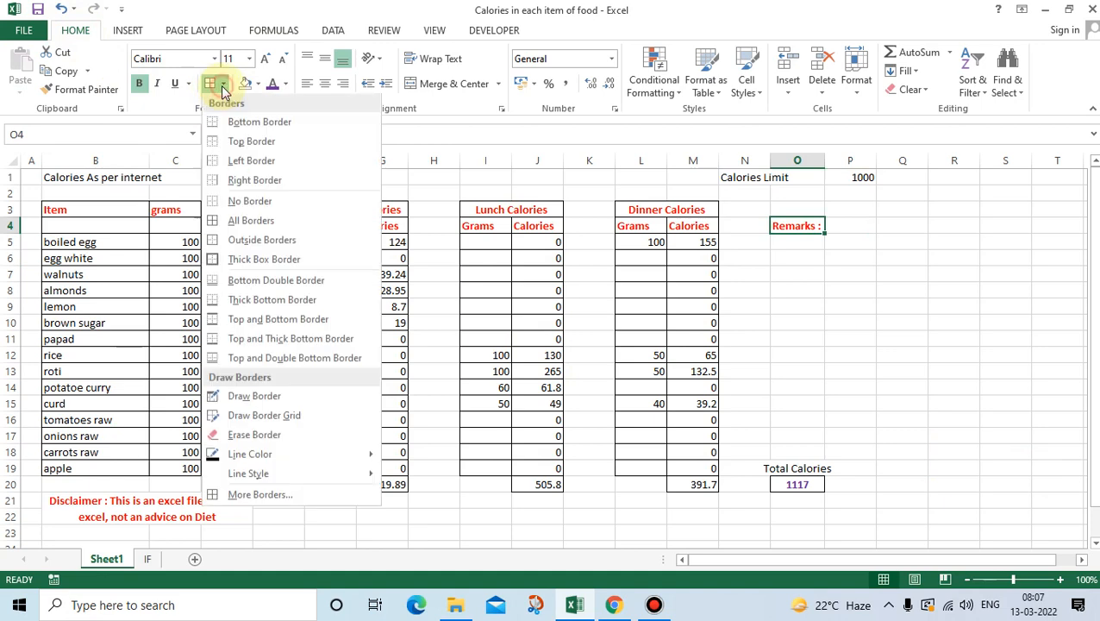
left_click(249, 207)
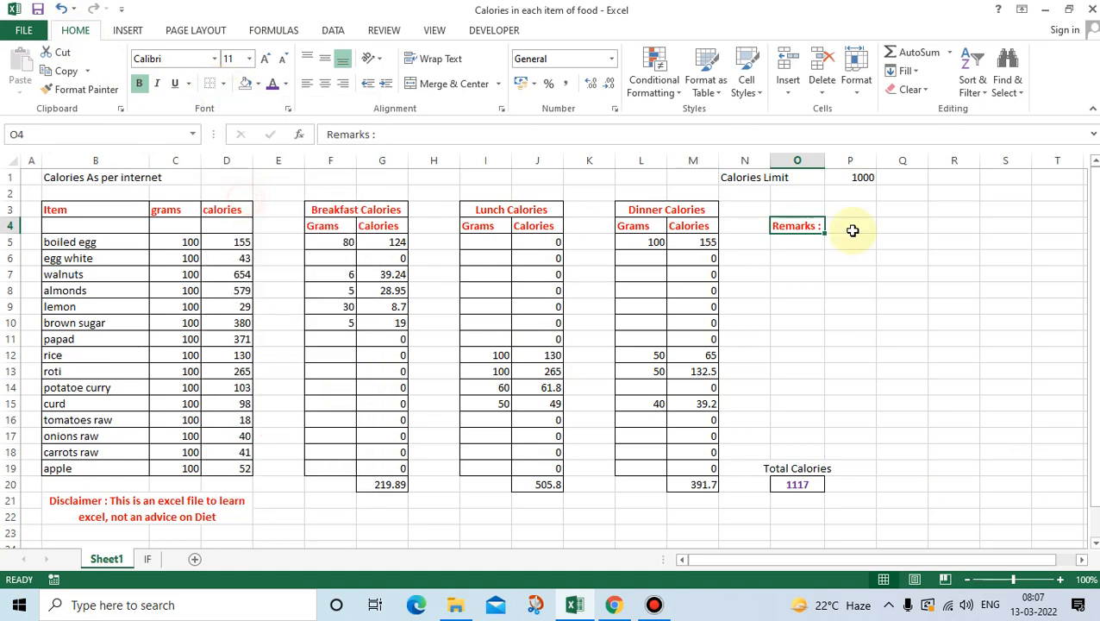
Put a single outside border around cells O5 to S5 below the Remarks label.
left_click(809, 244)
left_click_drag(808, 244, 1002, 241)
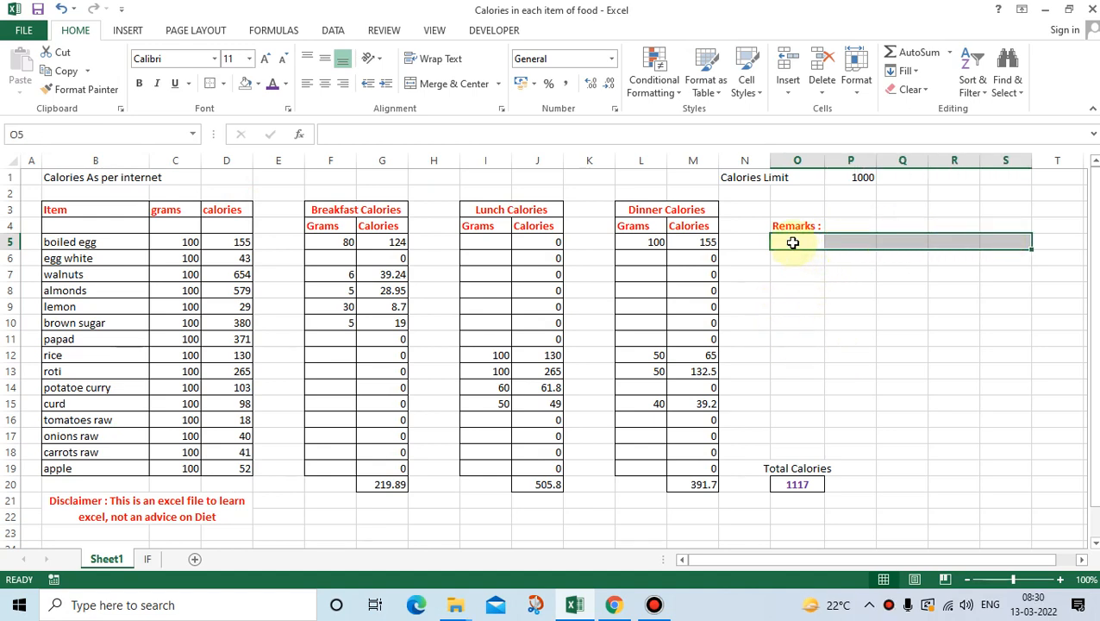
left_click_drag(795, 242, 990, 238)
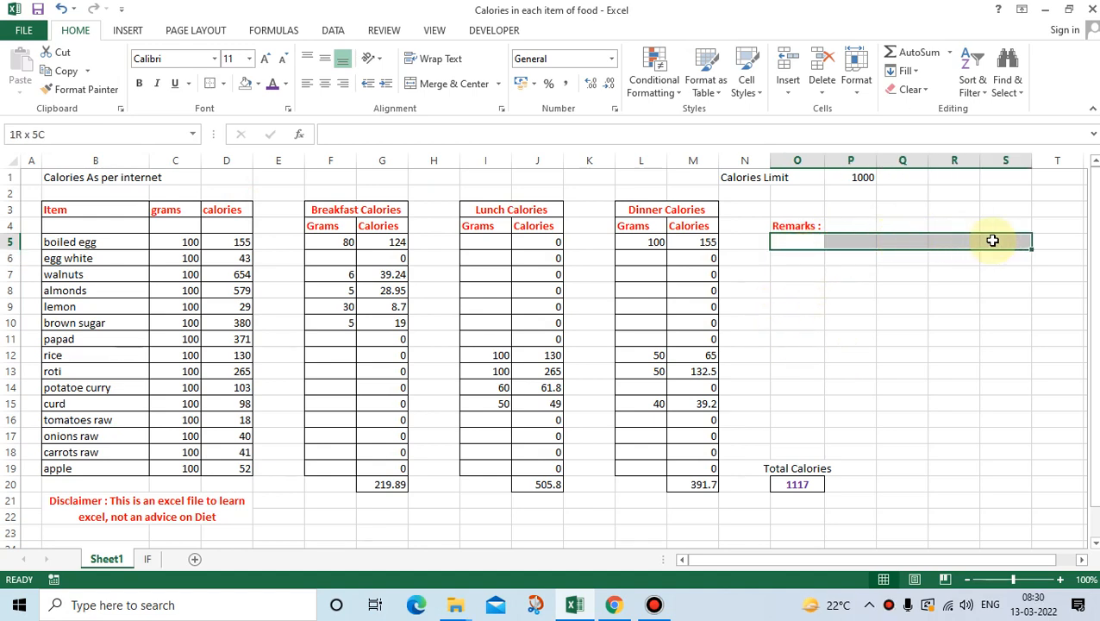
left_click(822, 272)
left_click(804, 241)
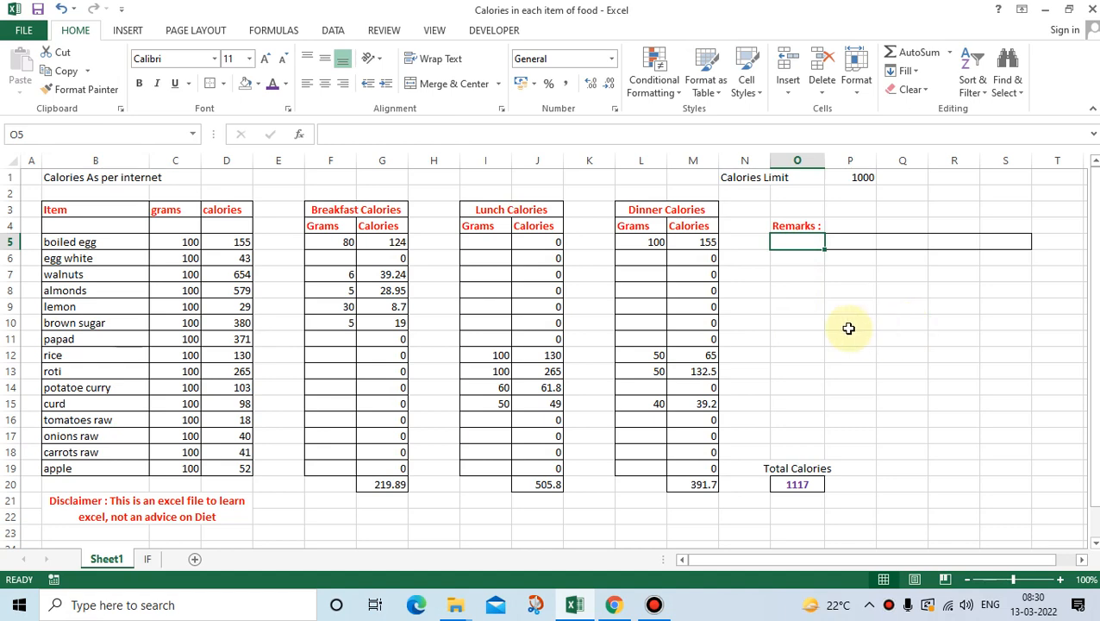
Examine the Calories Limit in P1, the meal calorie totals in row 20, and the Total Calories value in O20.
left_click(855, 175)
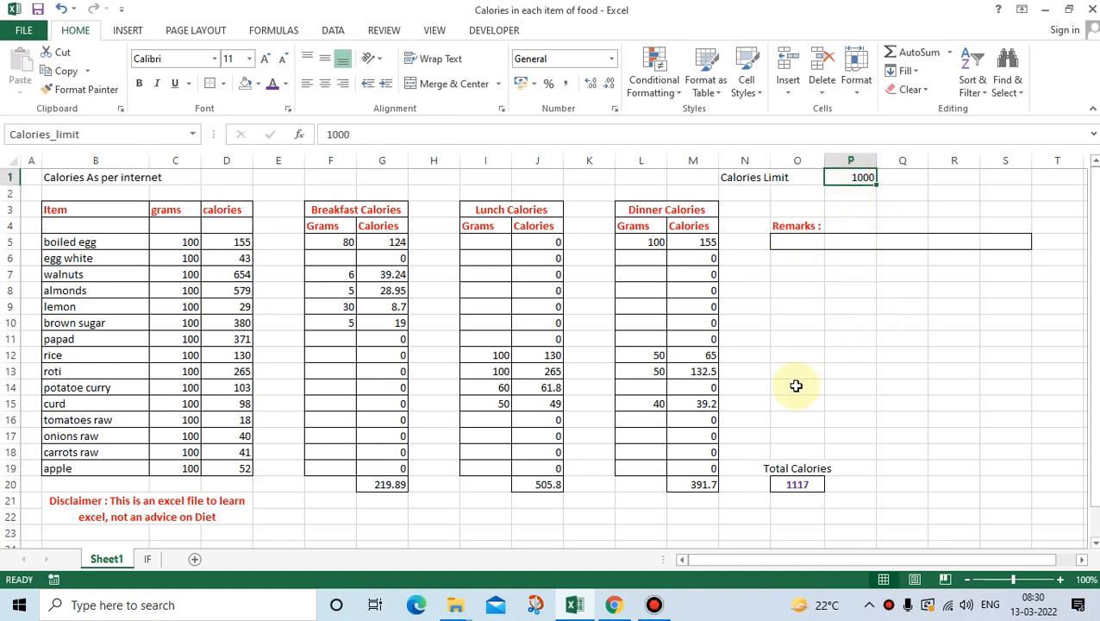
left_click(786, 481)
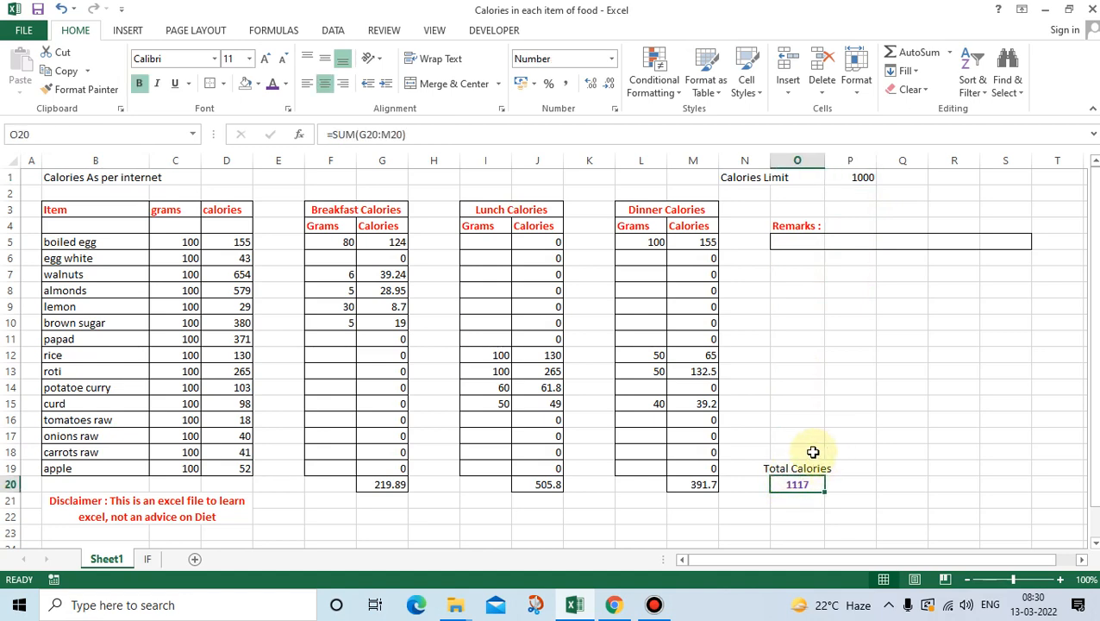
left_click_drag(345, 244, 683, 482)
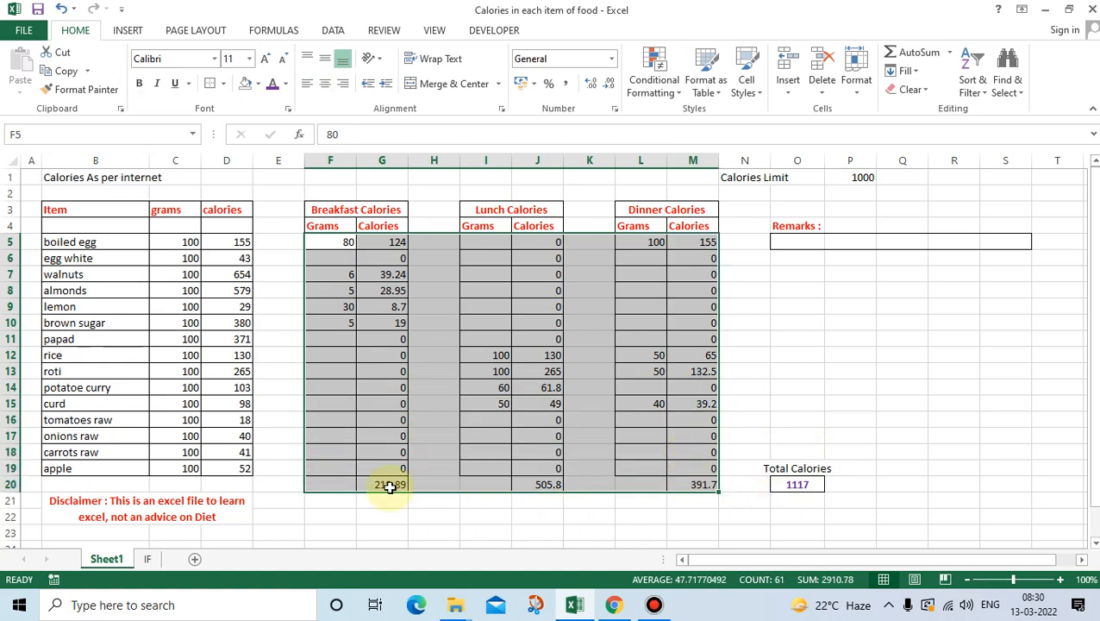
left_click_drag(388, 486, 706, 488)
left_click(791, 484)
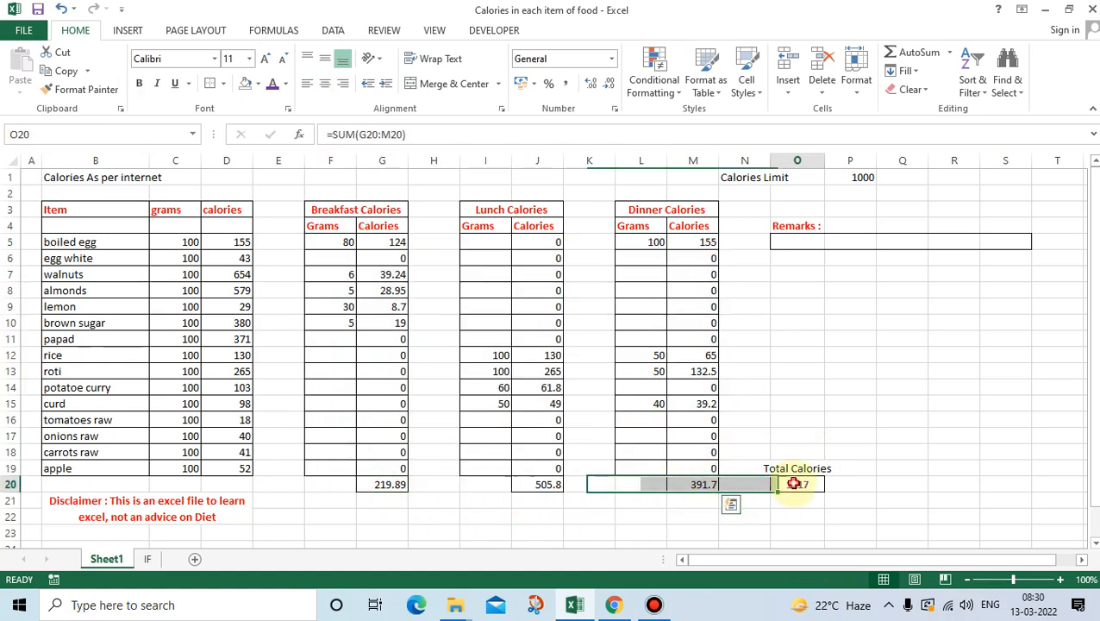
left_click(796, 242)
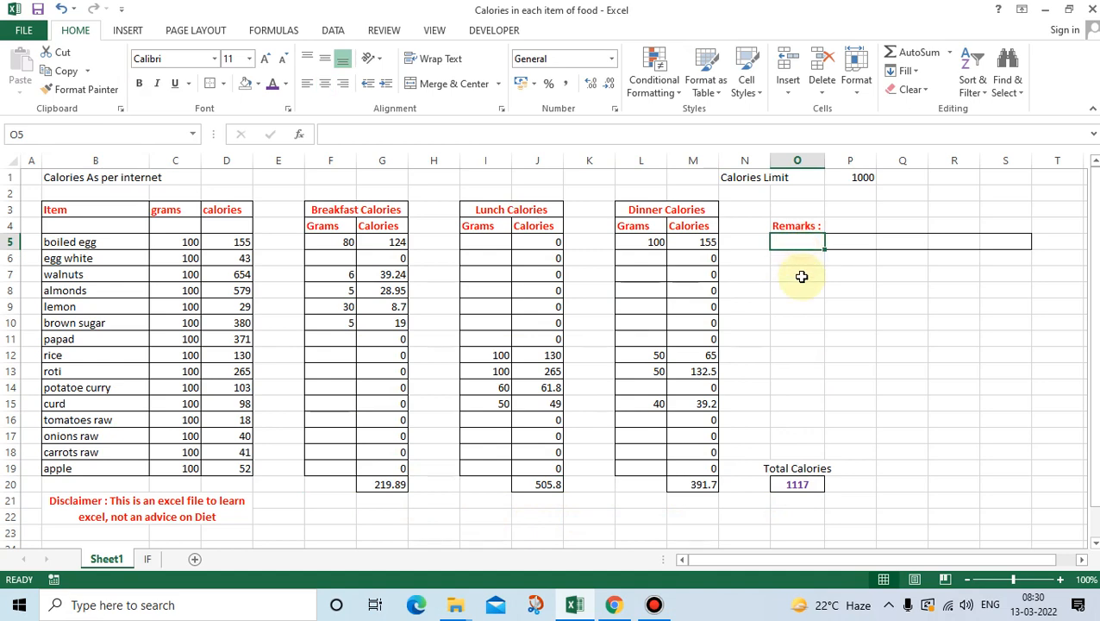
left_click(790, 483)
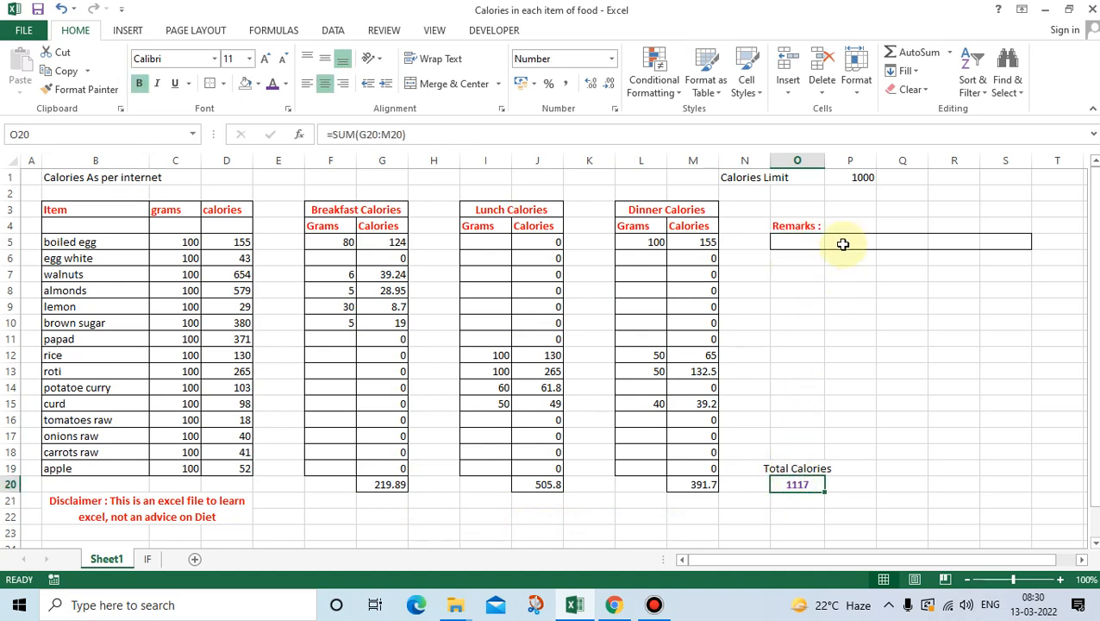
left_click(852, 177)
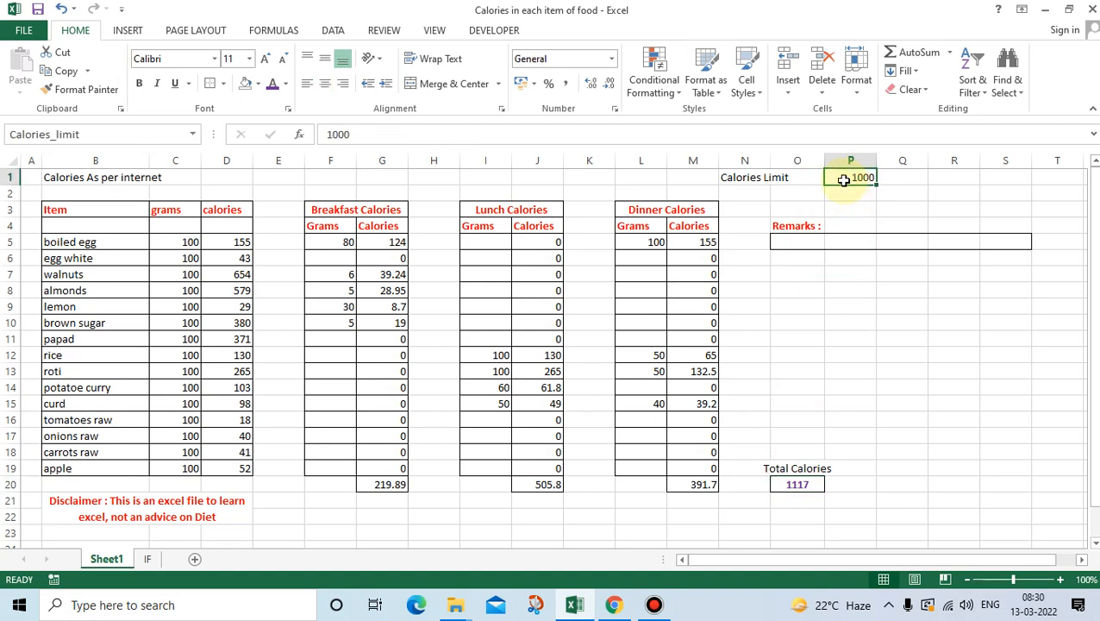
Enter the formula =IF(O20>Calories_limit,"Reduce Calories","Calories OK") in cell O5 under the Remarks label.
left_click(798, 240)
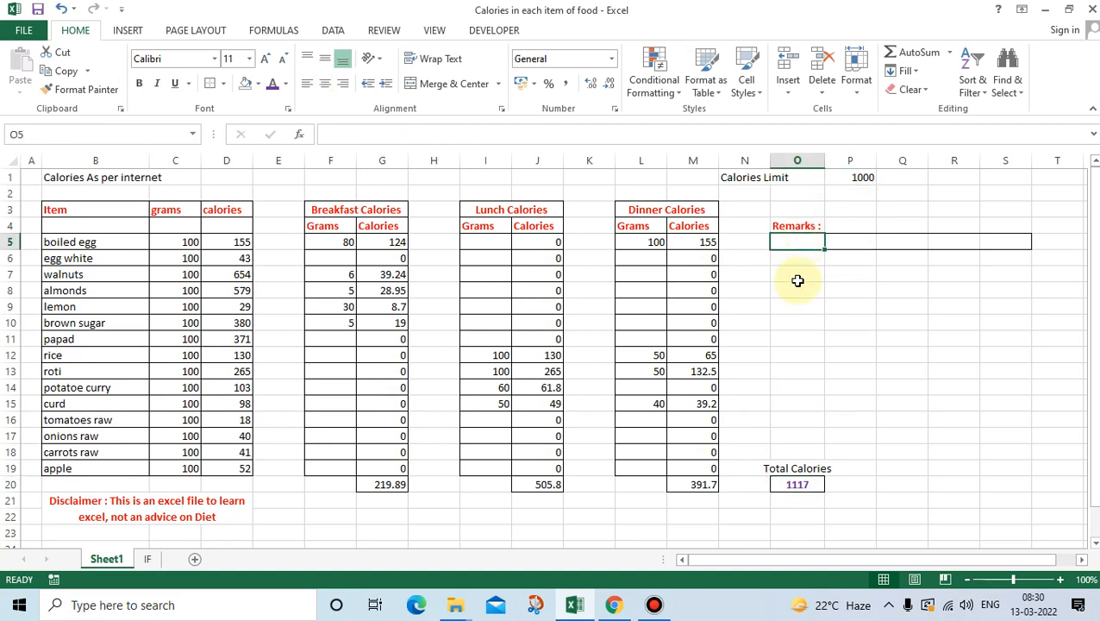
type("=if")
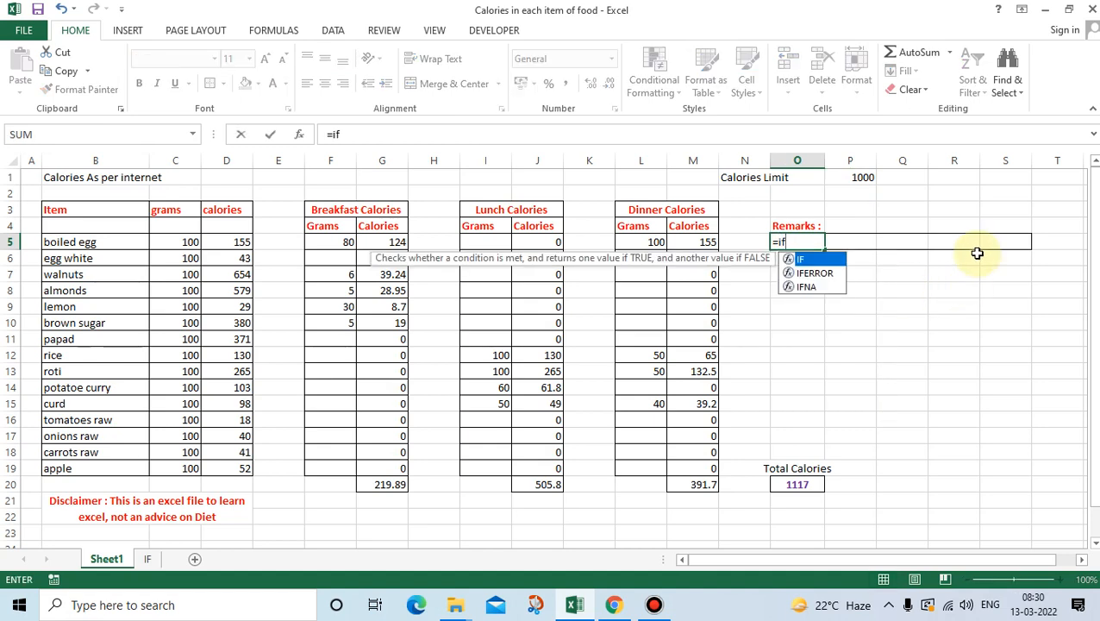
key("Tab")
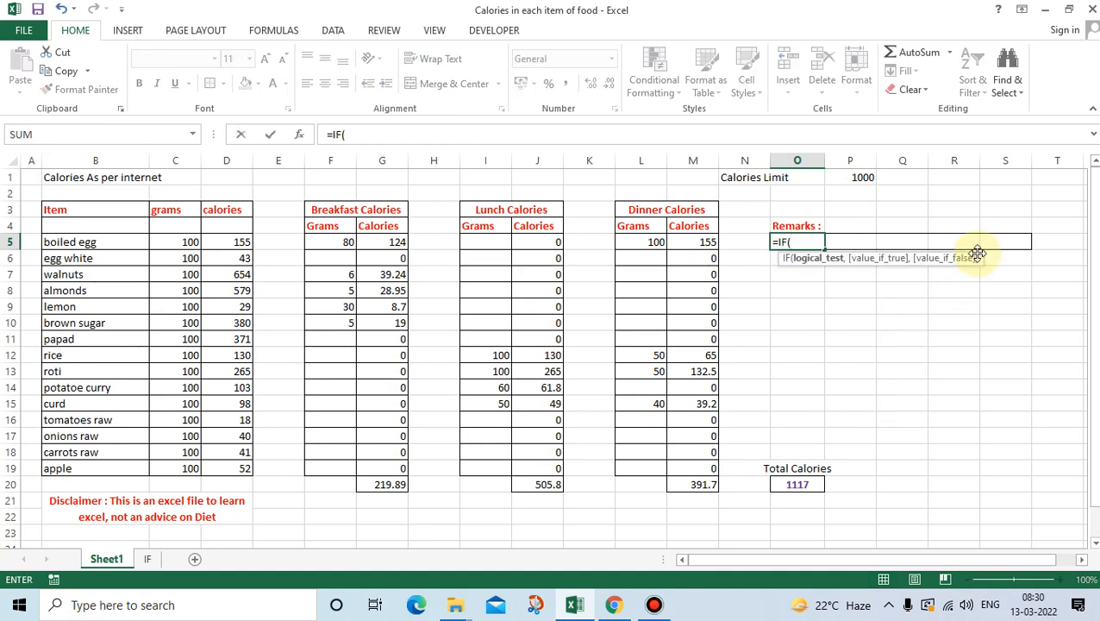
left_click(793, 483)
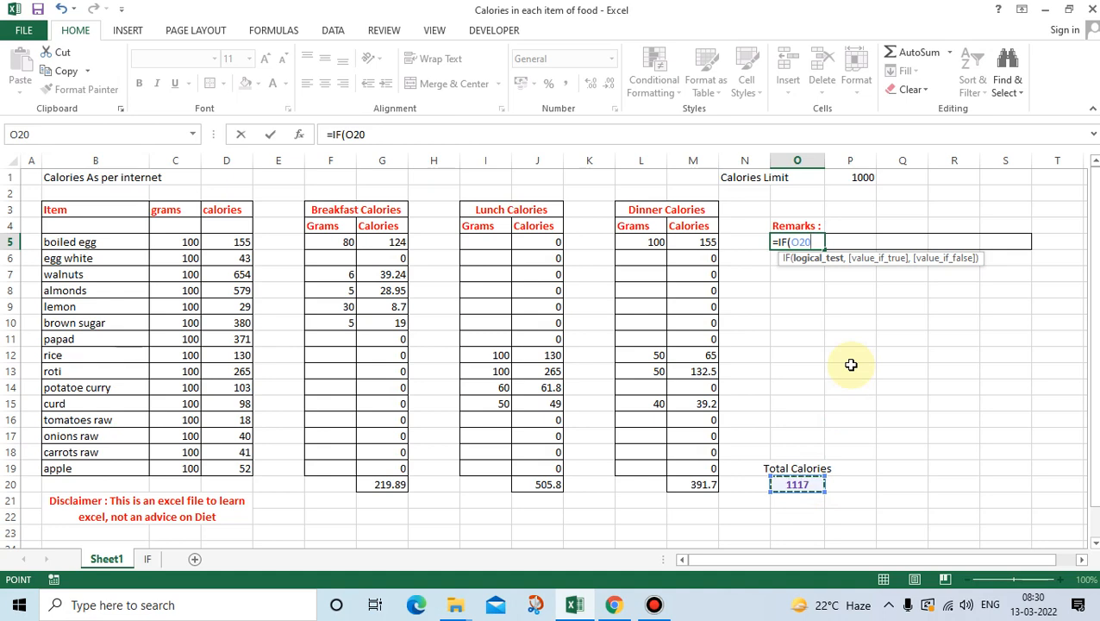
type(">cal")
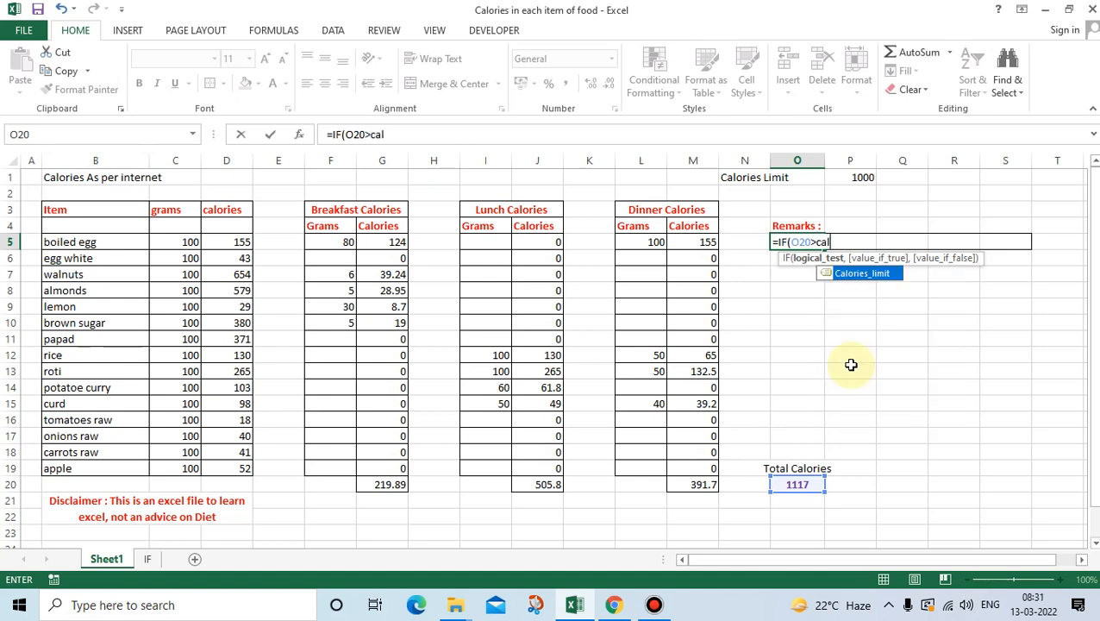
key("Tab")
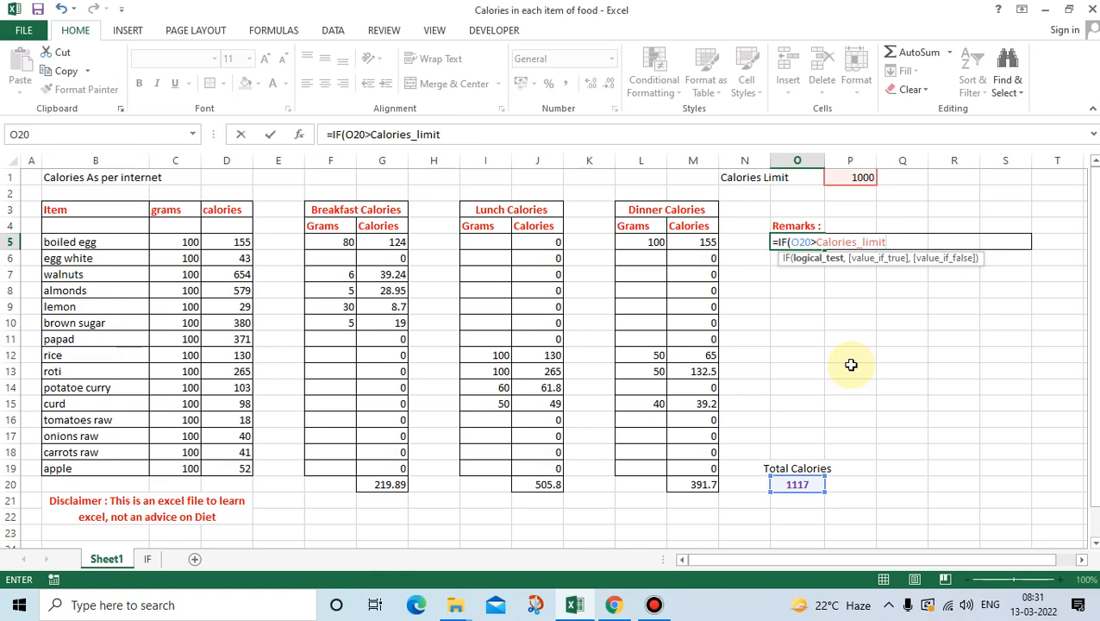
type(",")
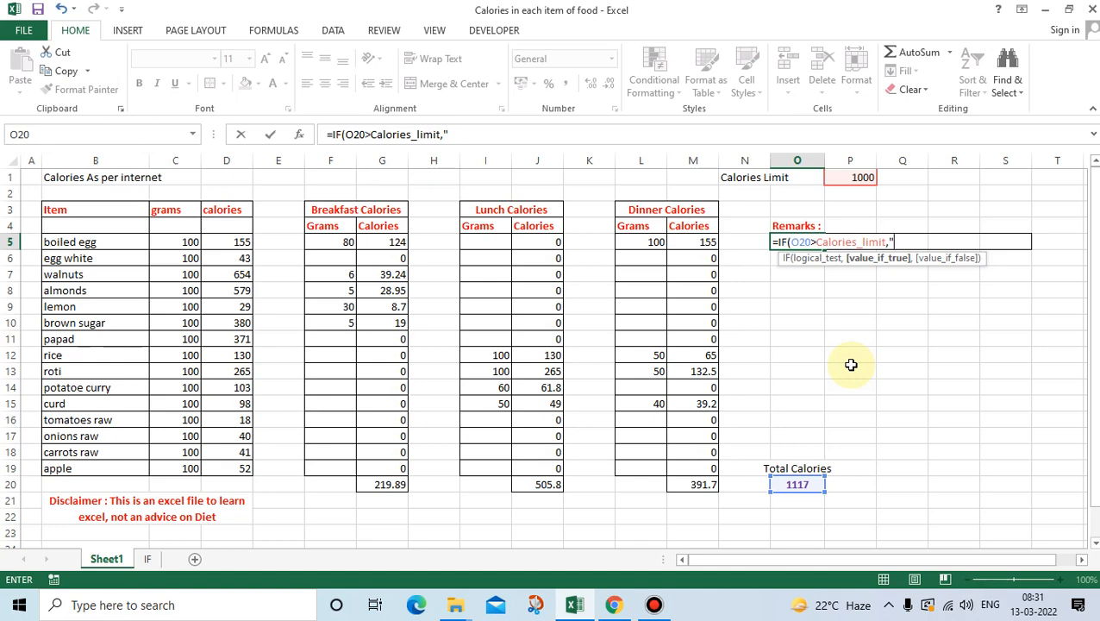
type("Reduce Ca")
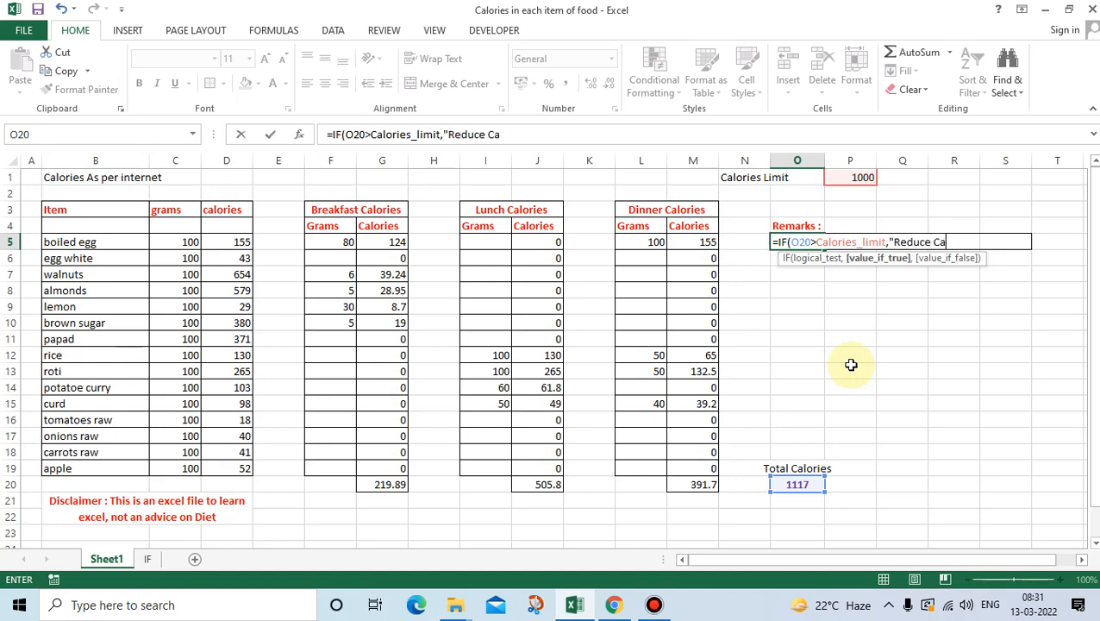
type("lories\",")
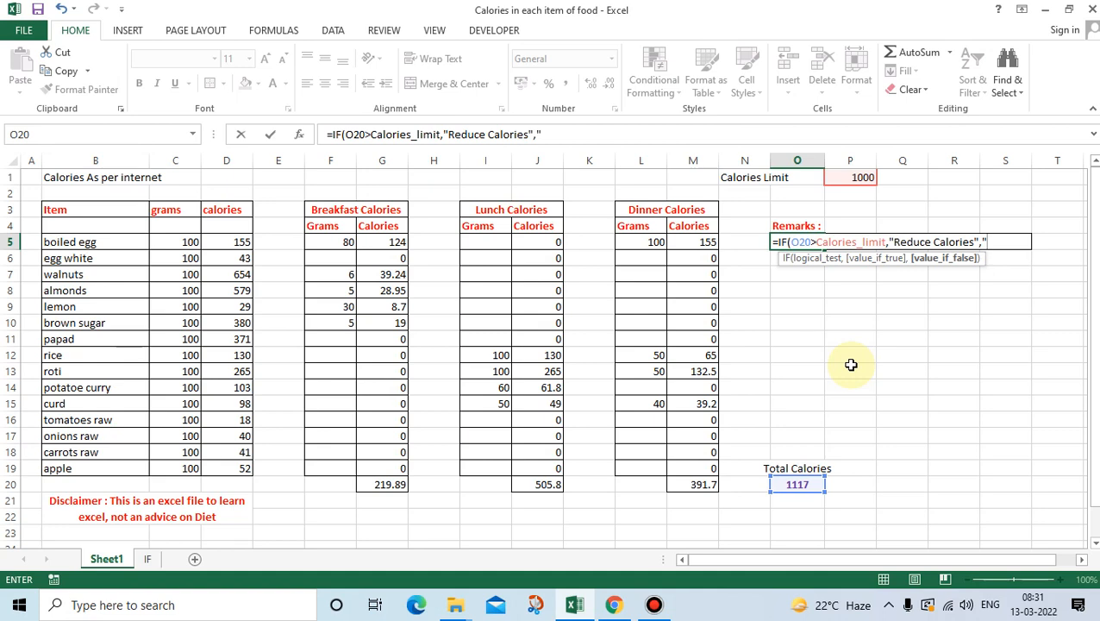
type("\"Calories OK")
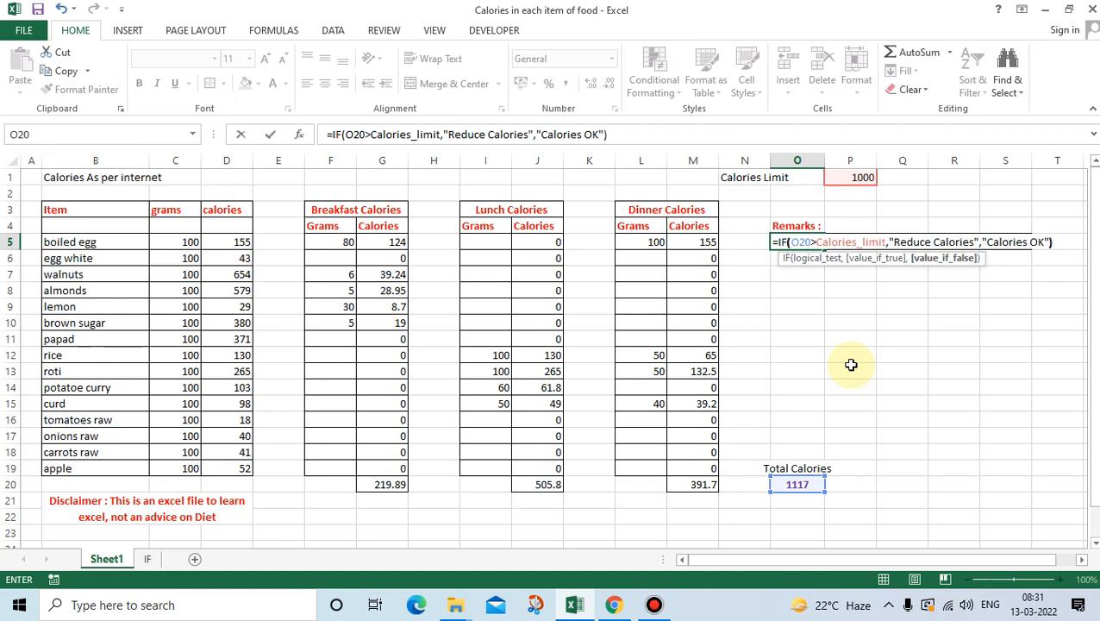
type("\")")
key("Return")
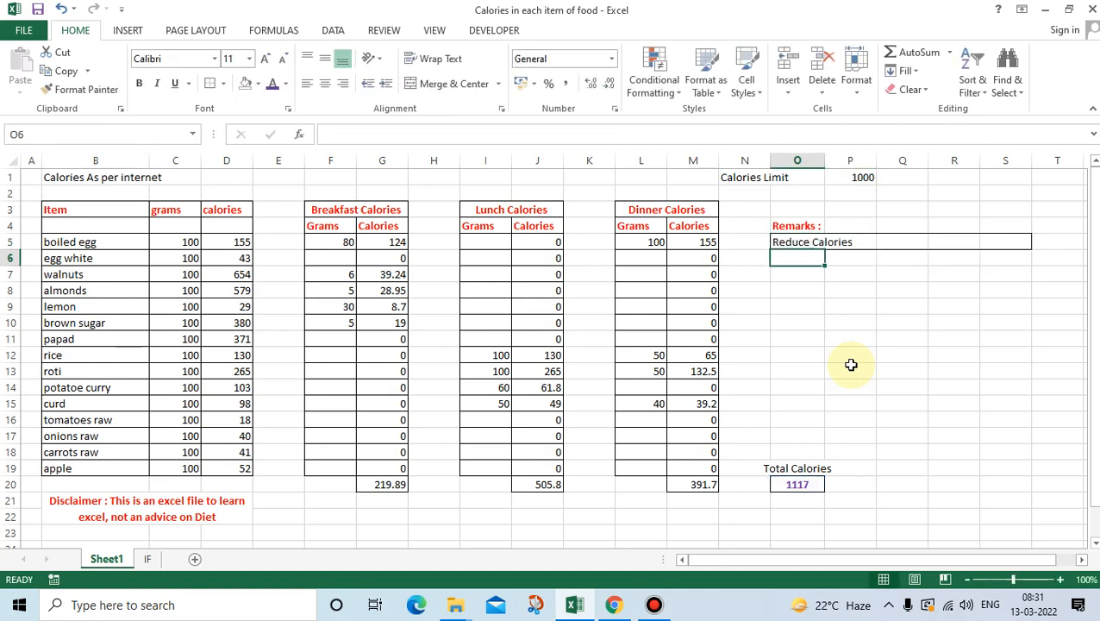
key("Down")
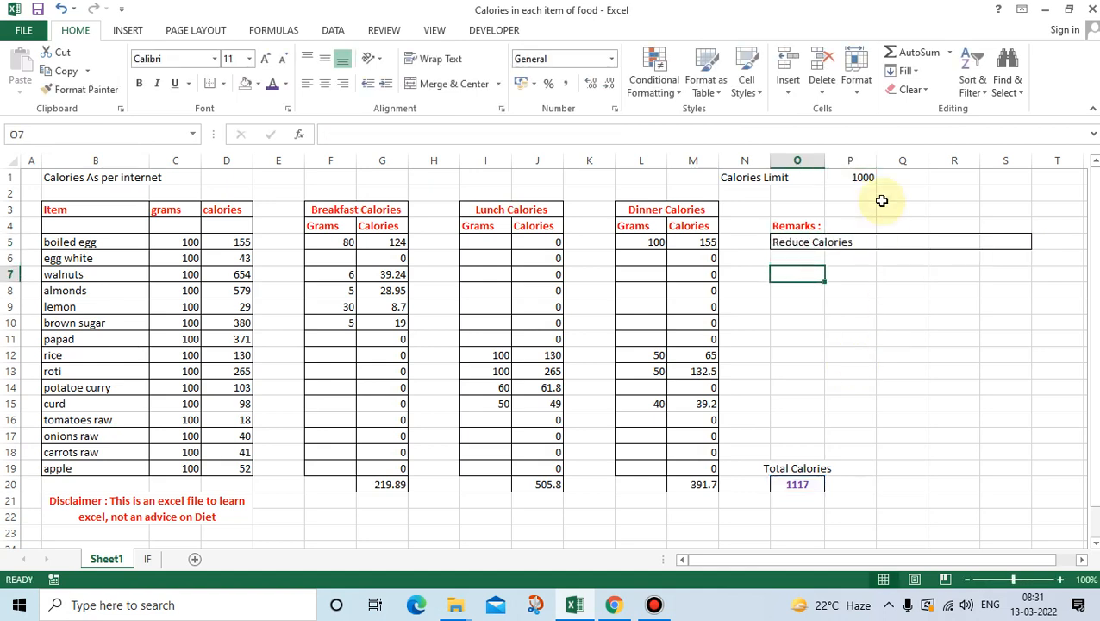
Set the Lunch grams for both rice (I12) and roti (I13) to 50 to test the remark.
left_click(857, 176)
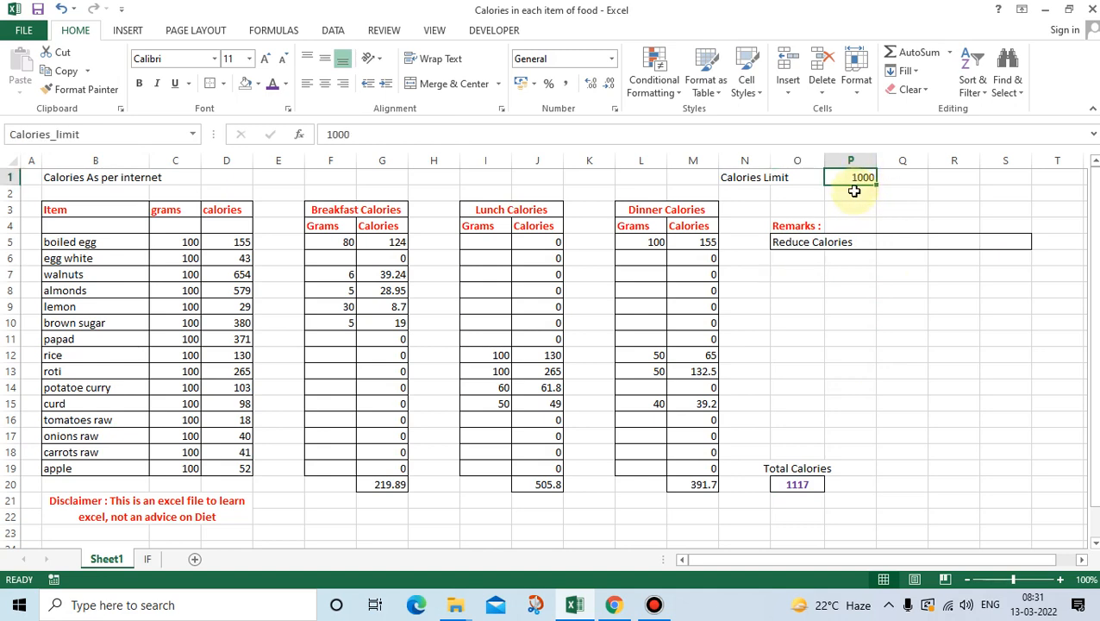
left_click(807, 485)
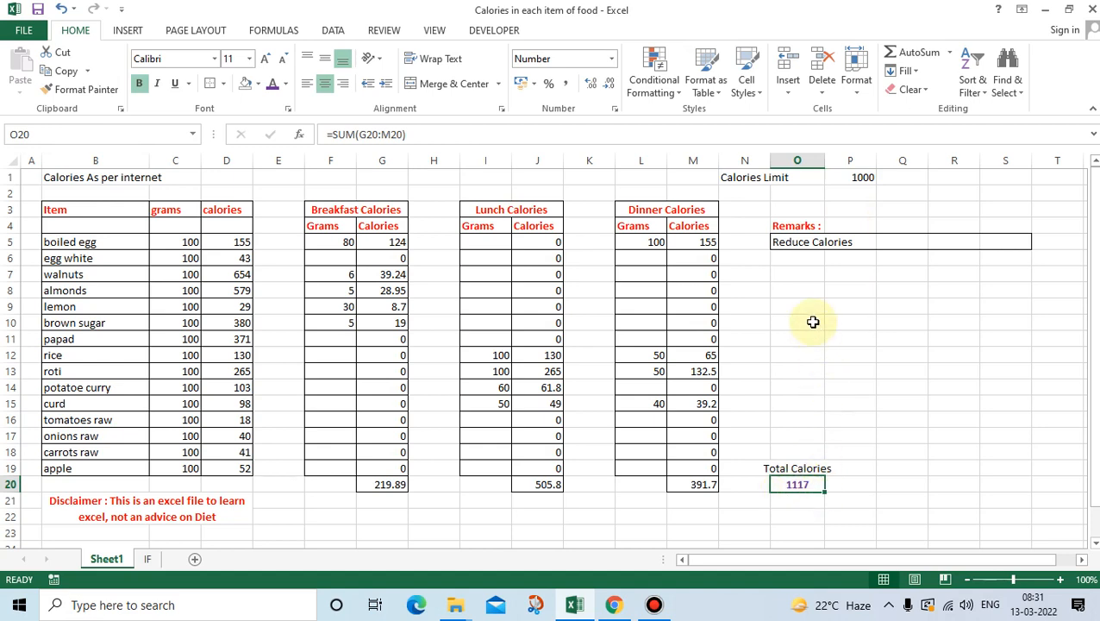
left_click(786, 243)
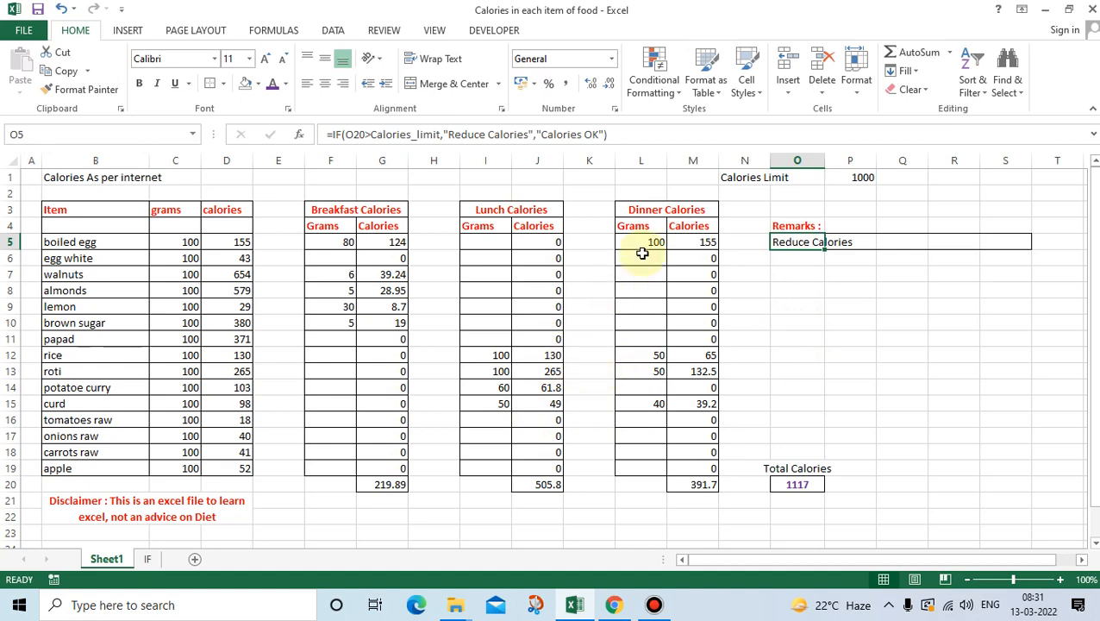
left_click(500, 358)
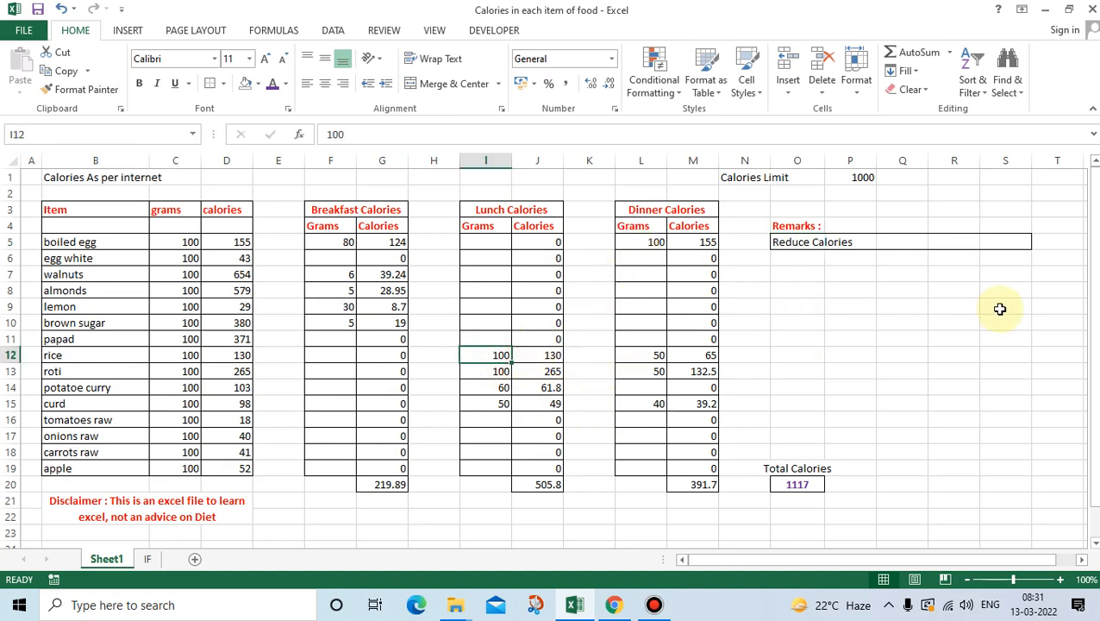
type("50")
key("Return")
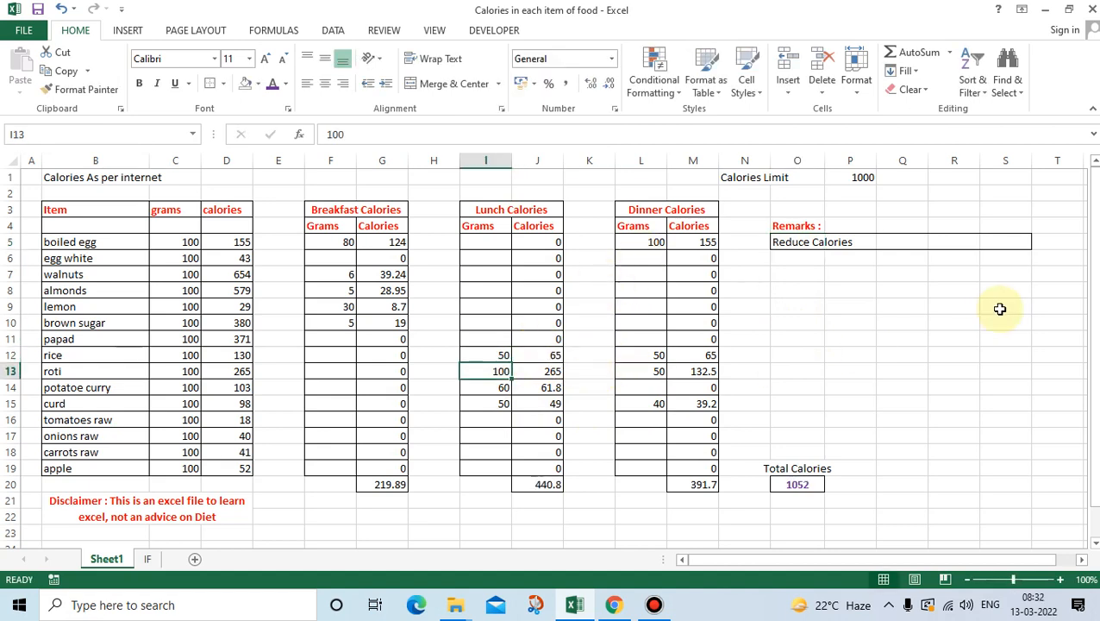
type("50")
key("ctrl+Return")
key("Return")
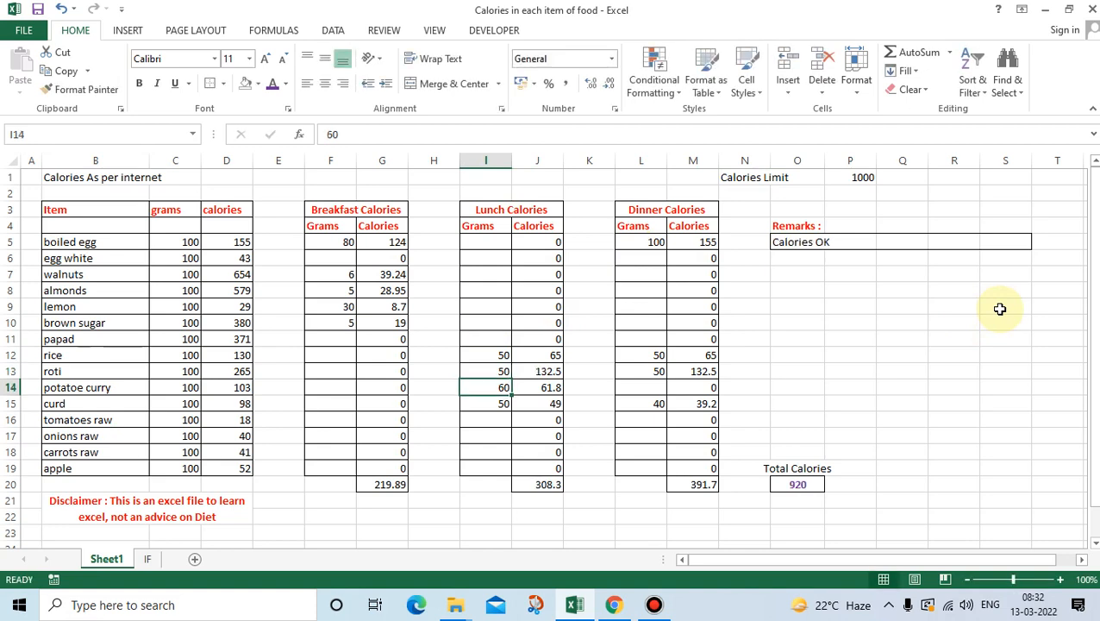
Check the Total Calories and Remarks cells, and set the Lunch grams for rice in I12 to 150.
left_click(794, 485)
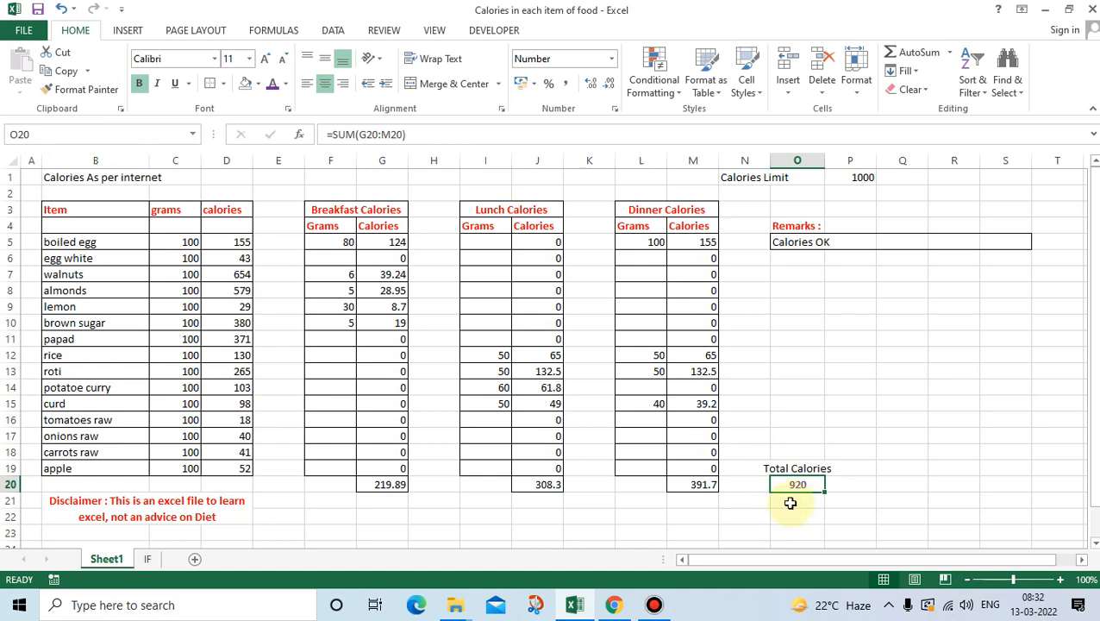
left_click(789, 242)
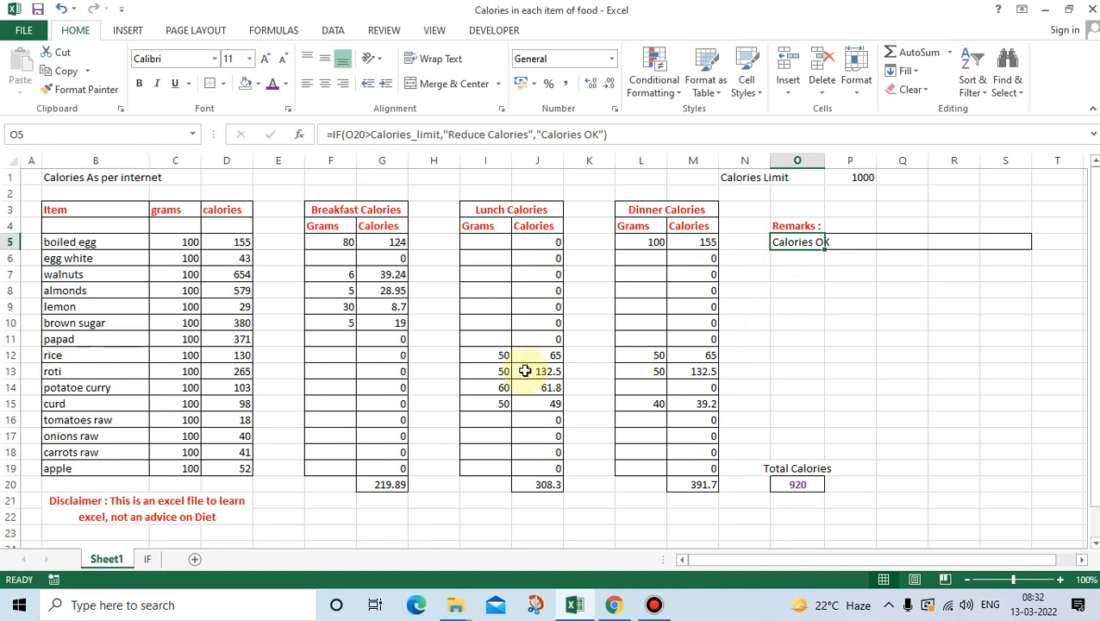
left_click(493, 355)
type("150")
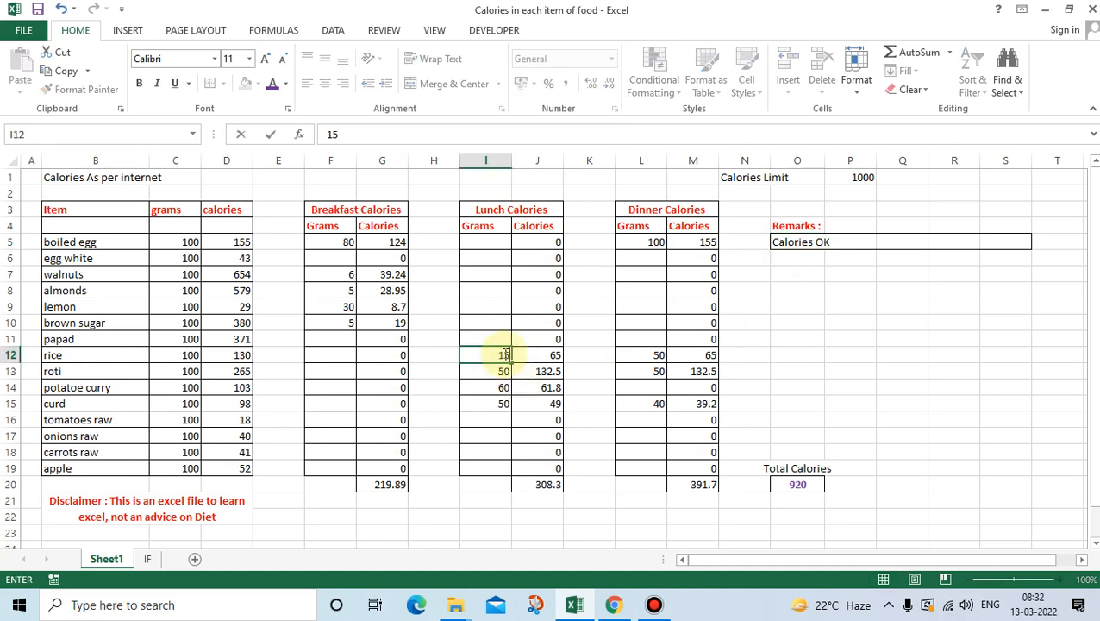
key("Tab")
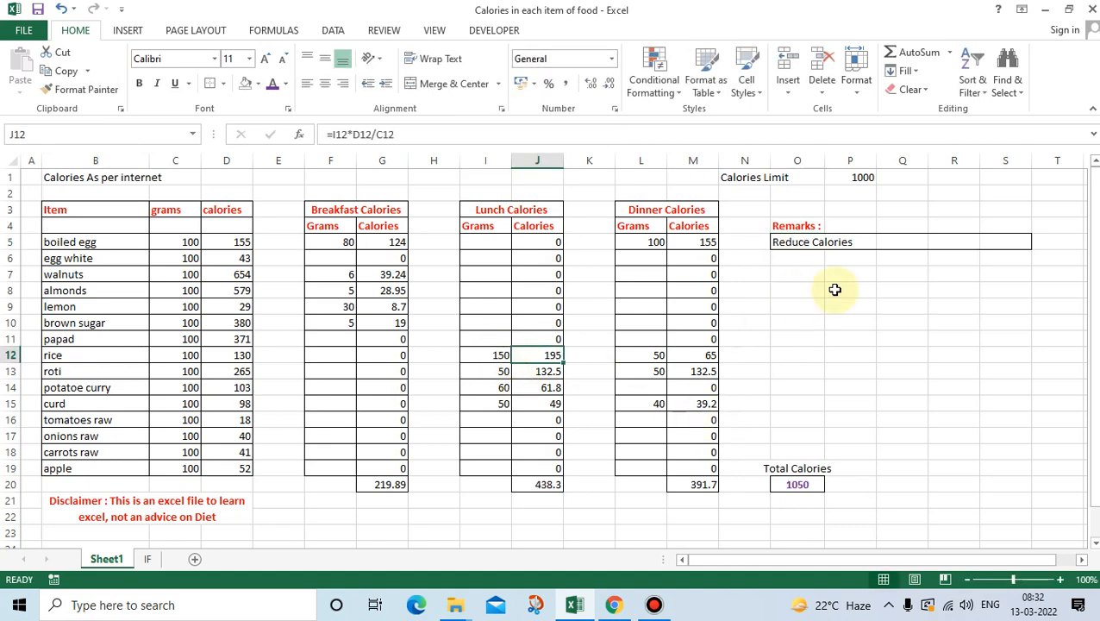
Remove all borders from the remark cells O5 to S5.
left_click(790, 242)
left_click_drag(792, 242, 1003, 242)
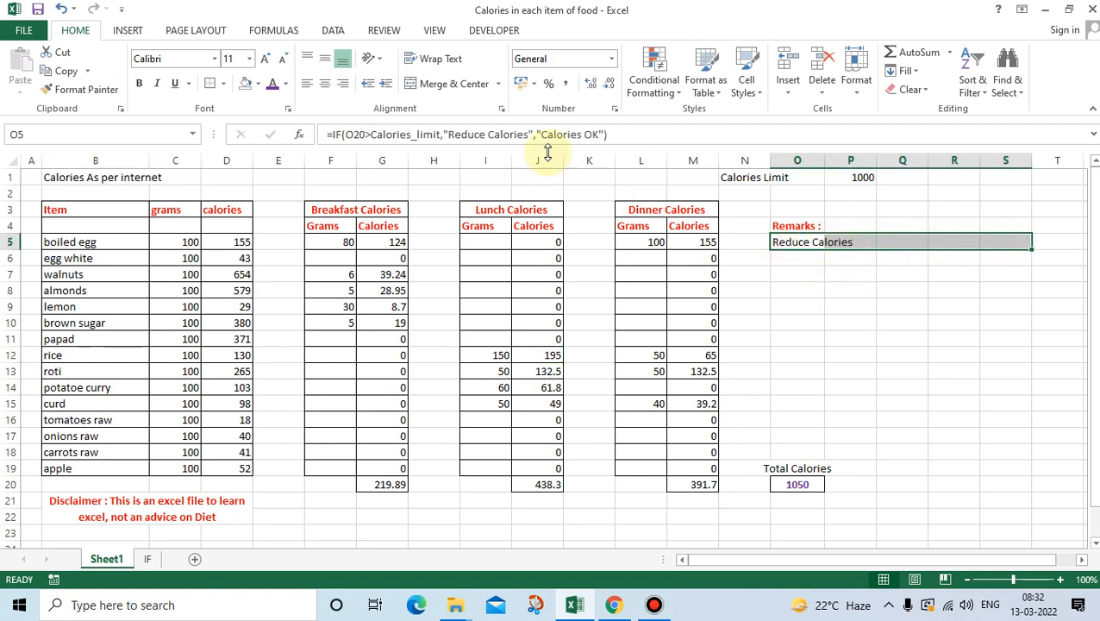
left_click(224, 82)
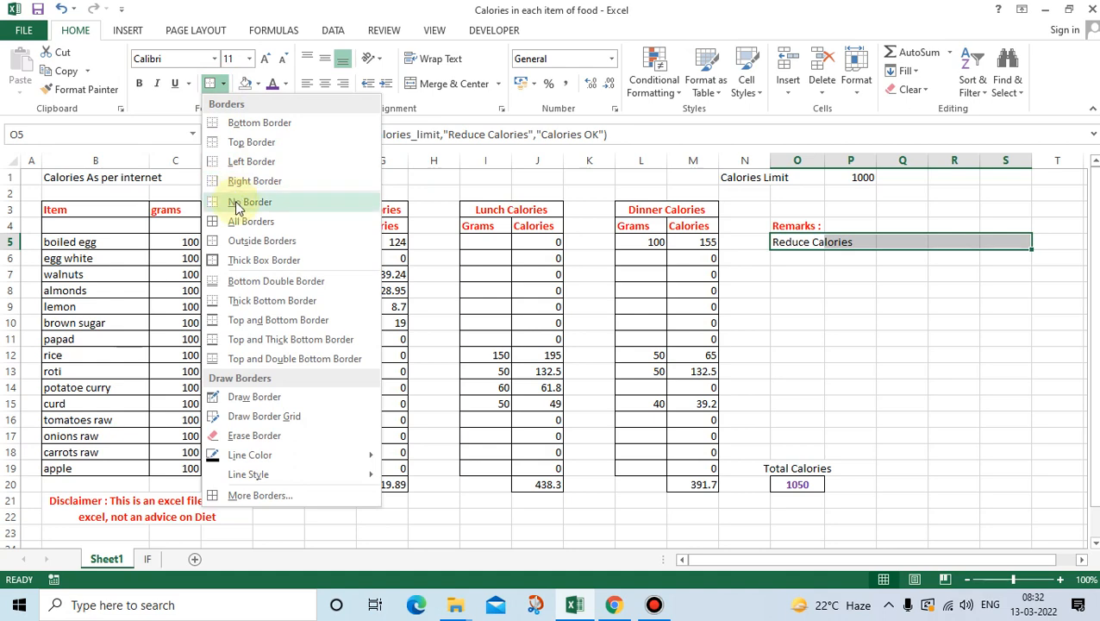
left_click(241, 202)
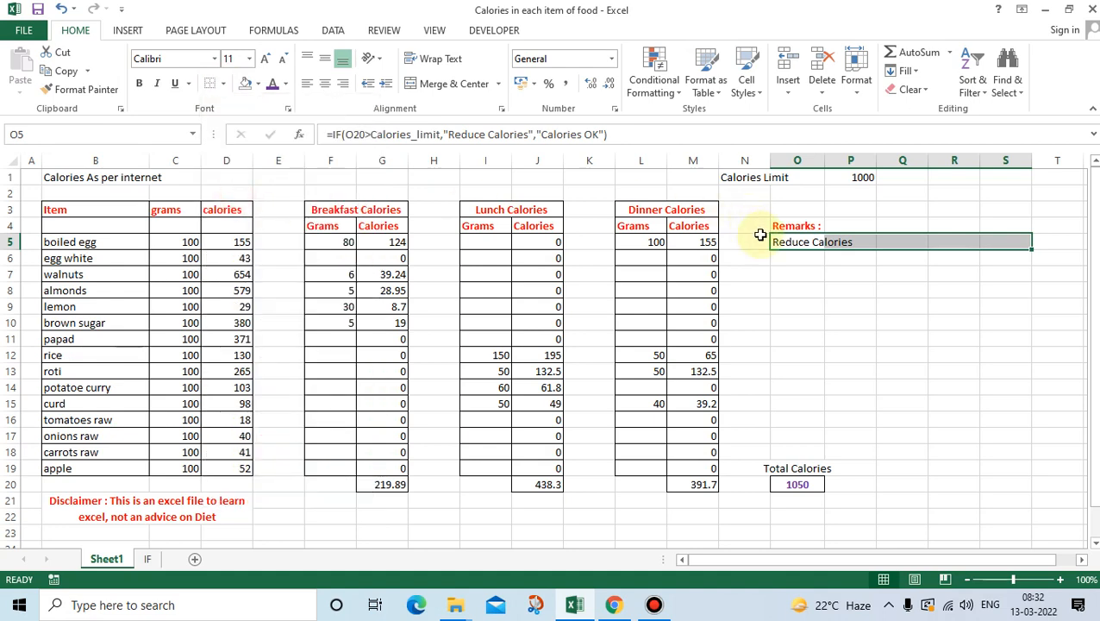
Put an outside border around only cells O5 and P5, enclosing the remark text.
left_click_drag(795, 238, 838, 241)
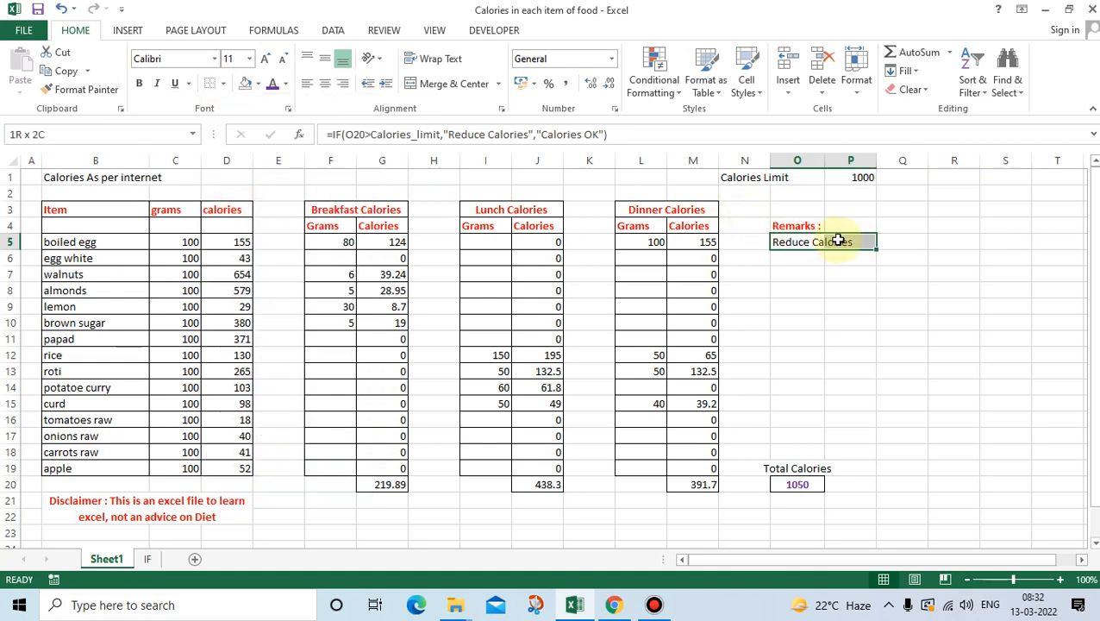
left_click(222, 83)
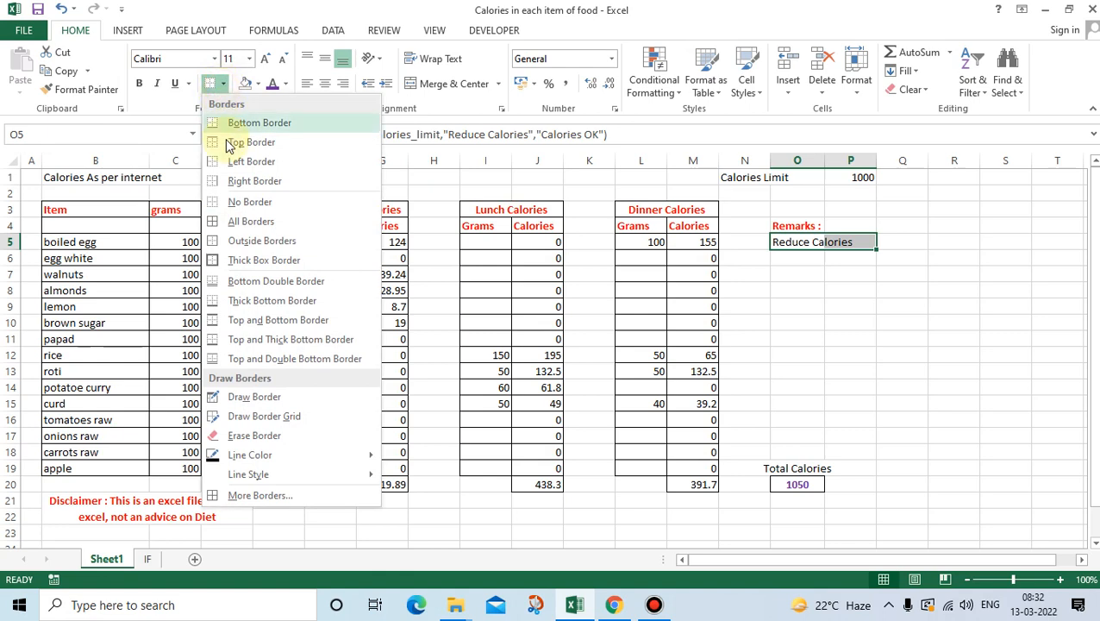
left_click(250, 241)
left_click(842, 306)
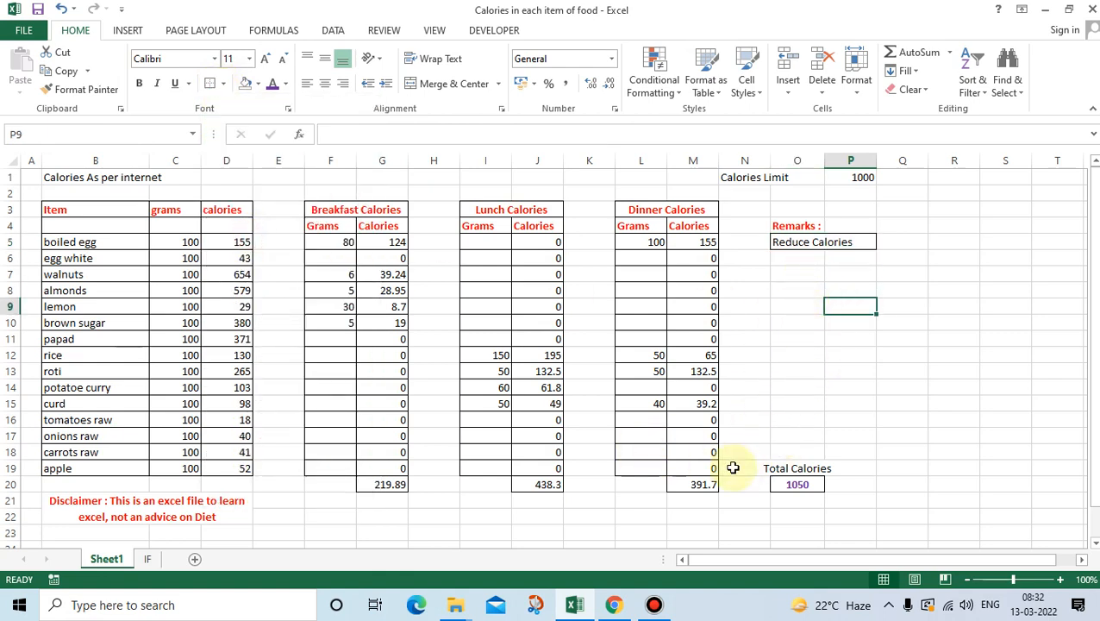
Check the total calories and remark formulas, and set the lunch rice amount in I12 to 50 grams.
left_click(782, 483)
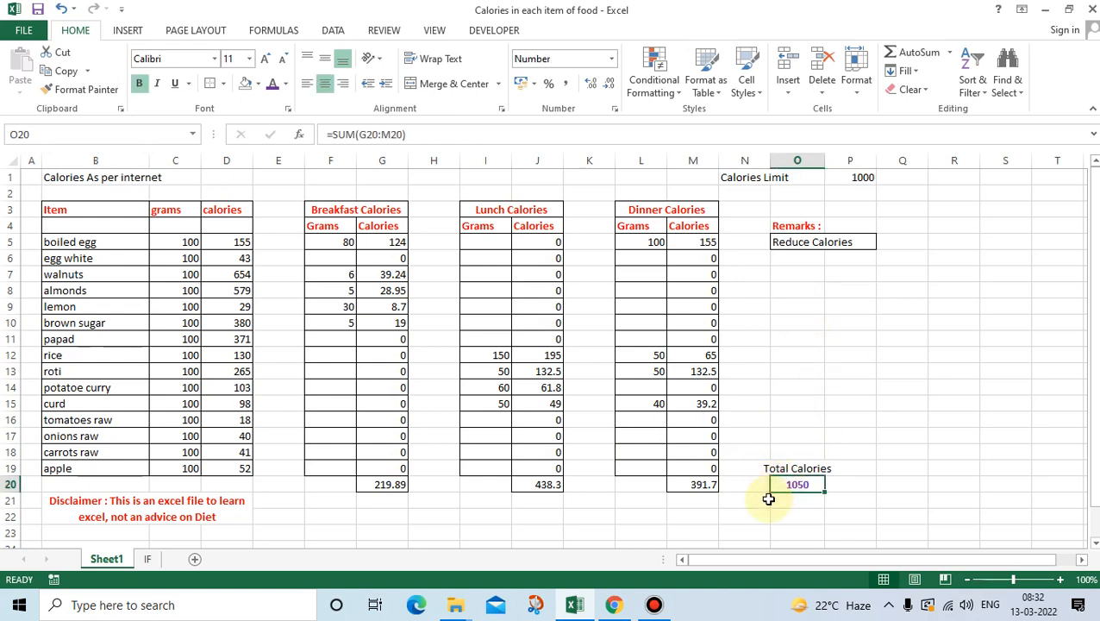
left_click(789, 246)
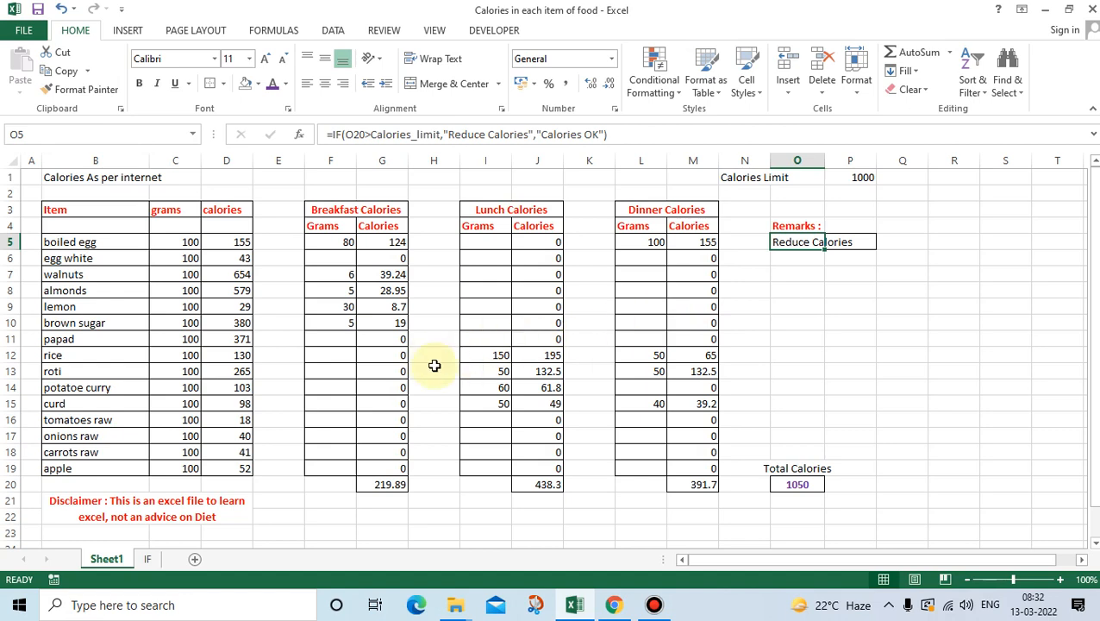
left_click(508, 358)
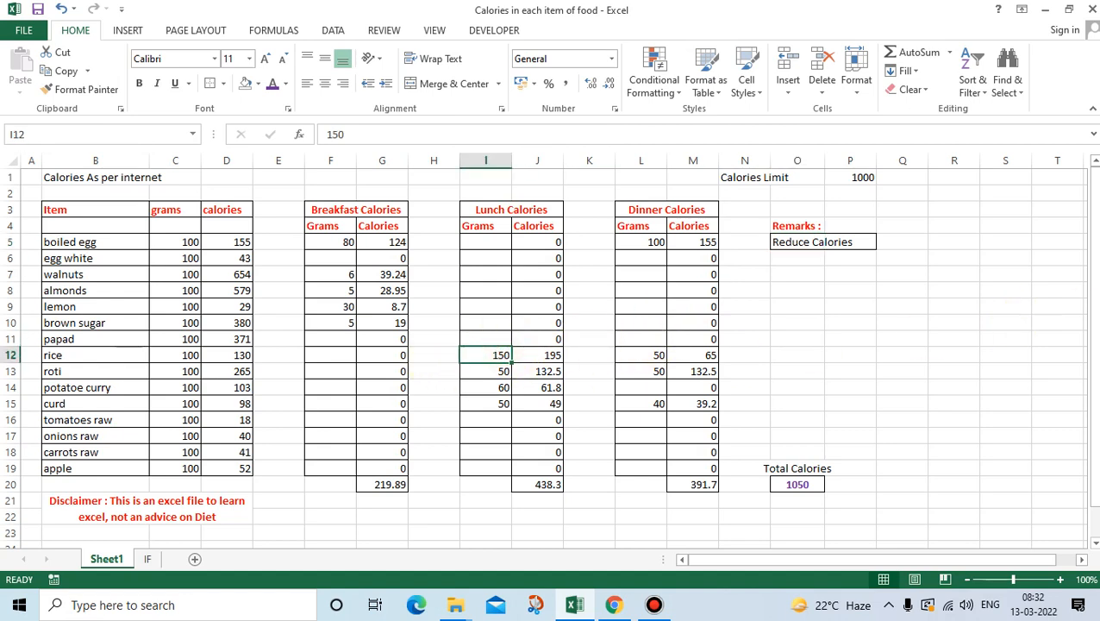
type("50")
key("Tab")
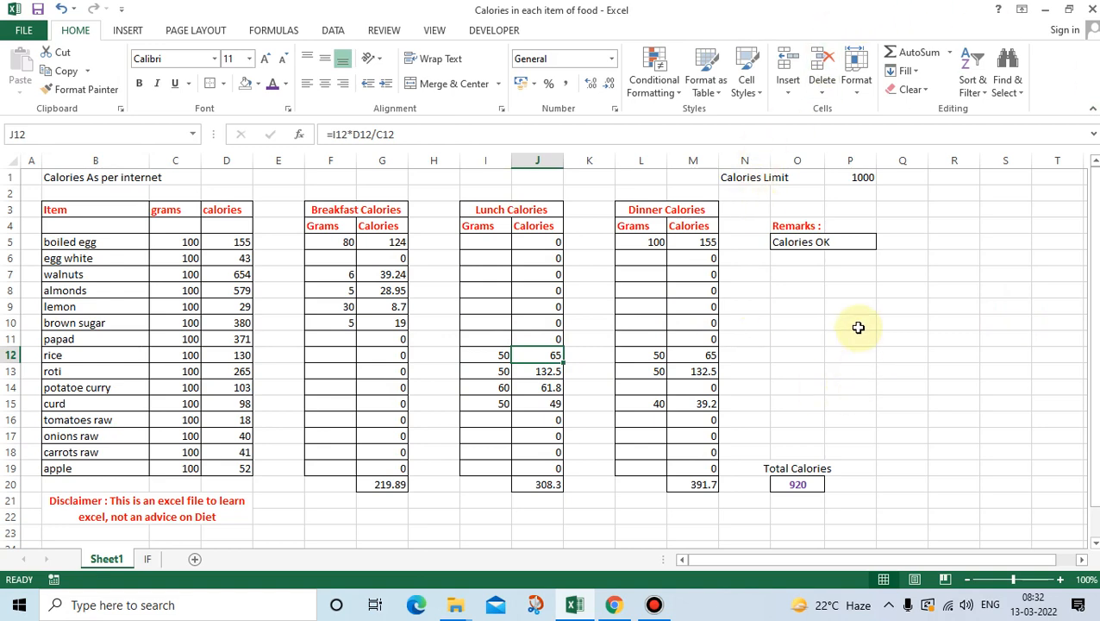
Add a conditional formatting rule to remark cell O5 that gives text containing "OK" a Green Fill with Dark Green Text.
left_click(791, 242)
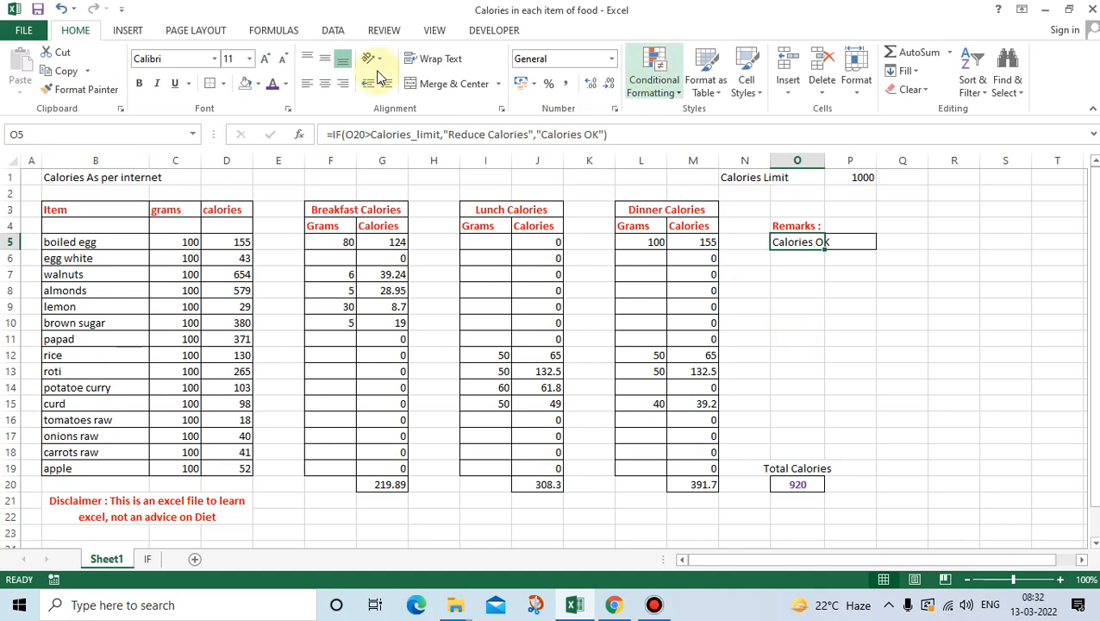
left_click(127, 31)
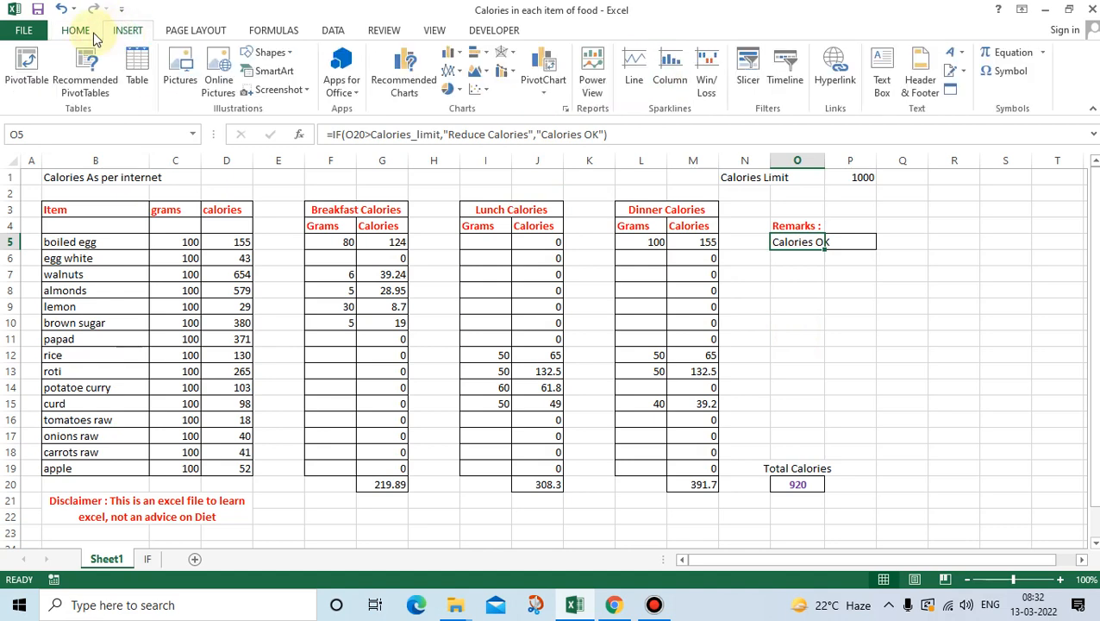
left_click(80, 35)
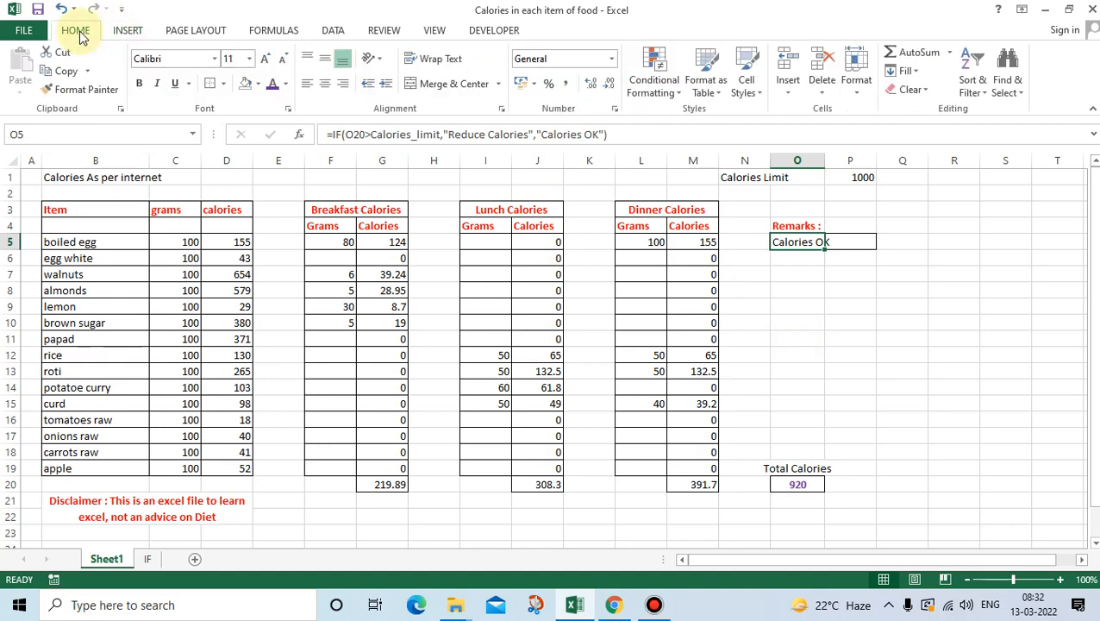
left_click(653, 86)
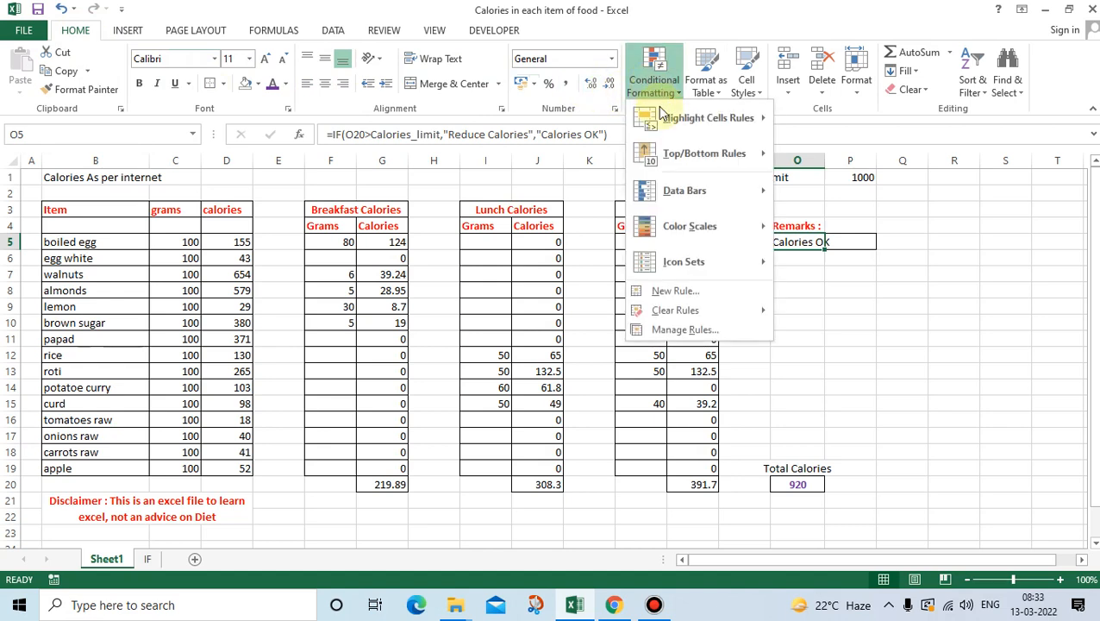
mouse_move(707, 121)
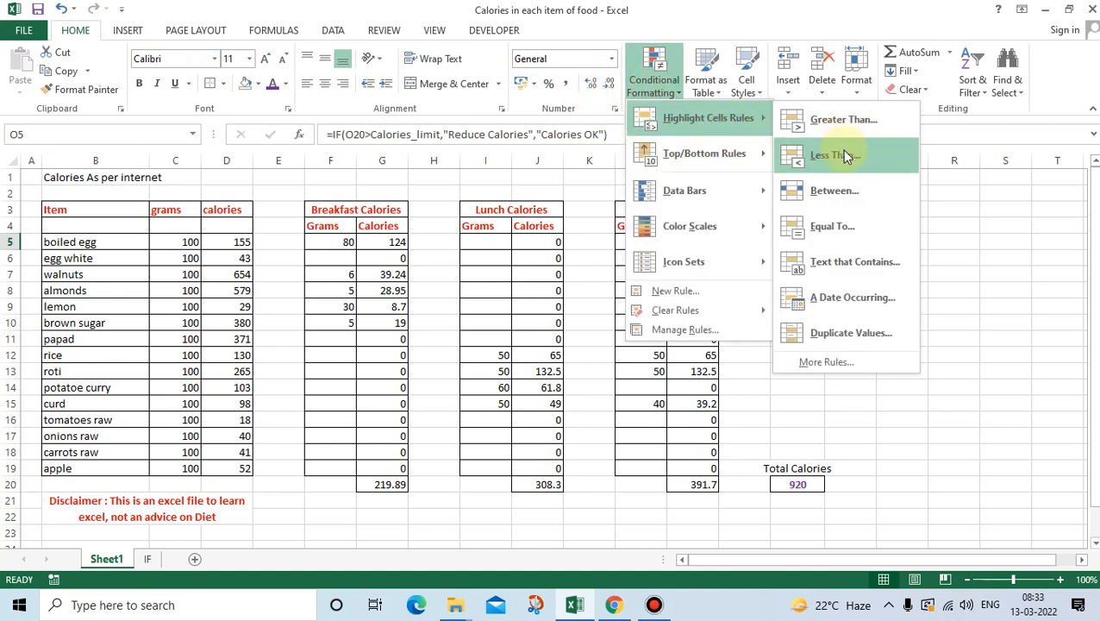
left_click(851, 267)
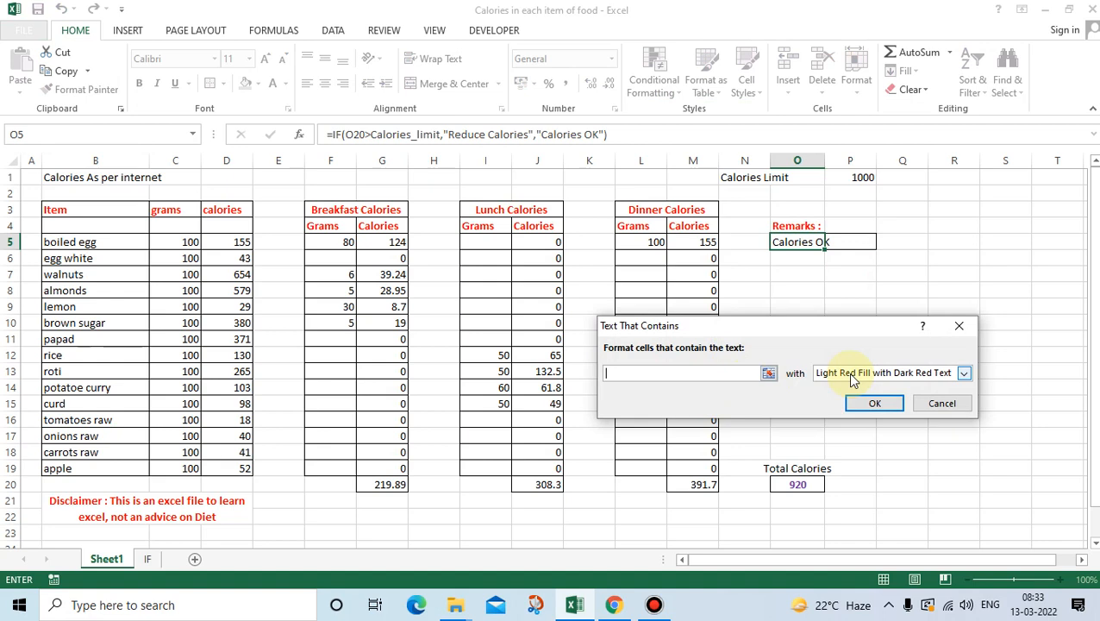
type("Re")
key("BackSpace")
key("BackSpace")
key("BackSpace")
key("BackSpace")
key("BackSpace")
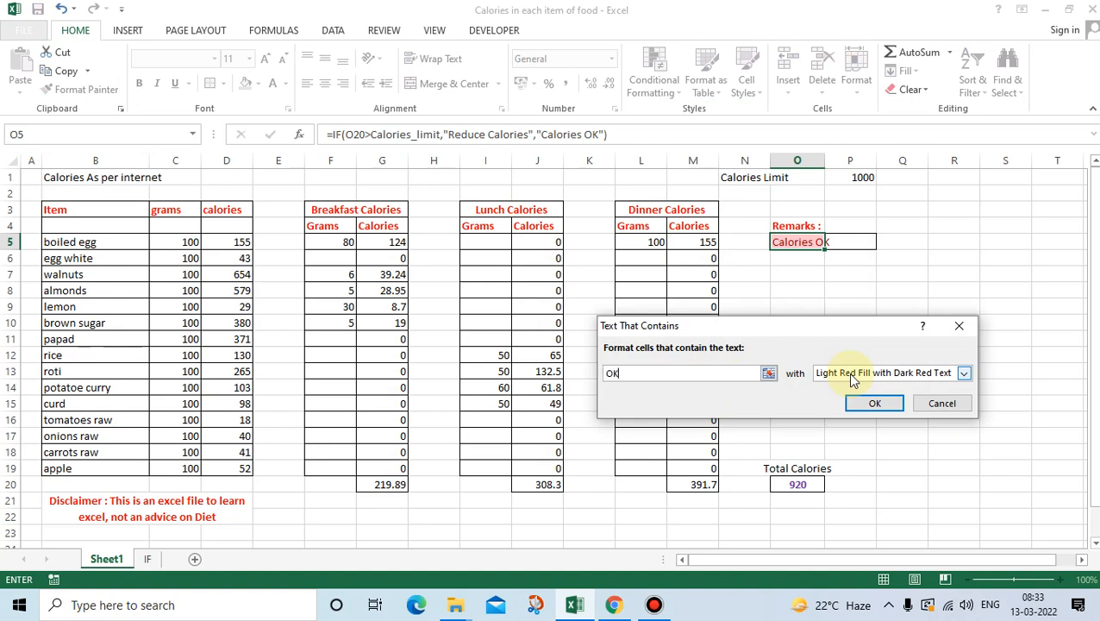
type("OK")
left_click(963, 375)
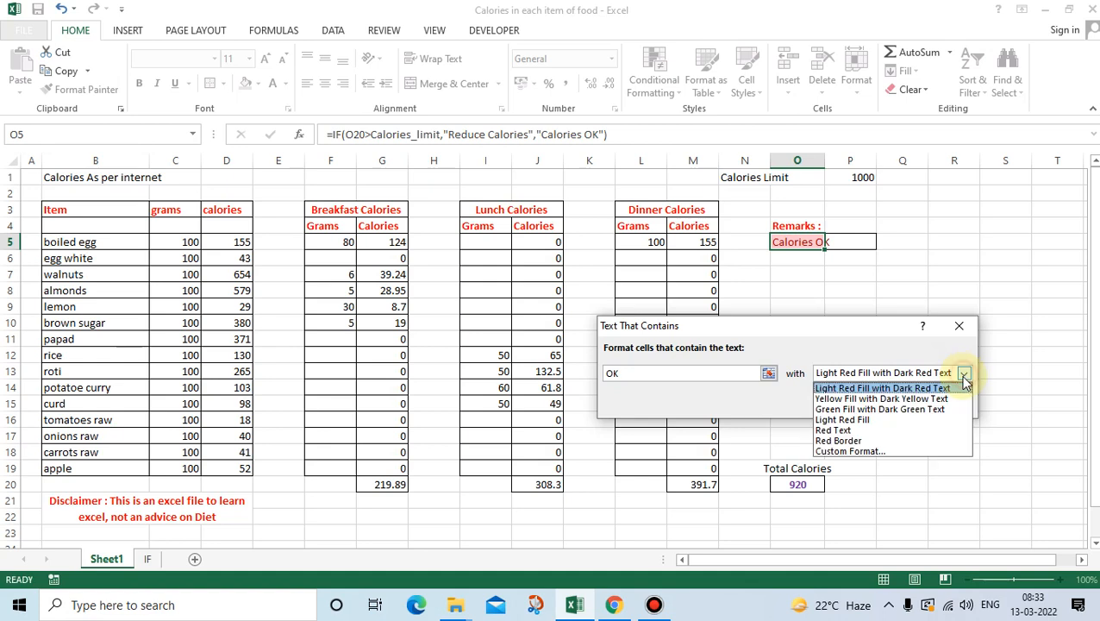
left_click(923, 409)
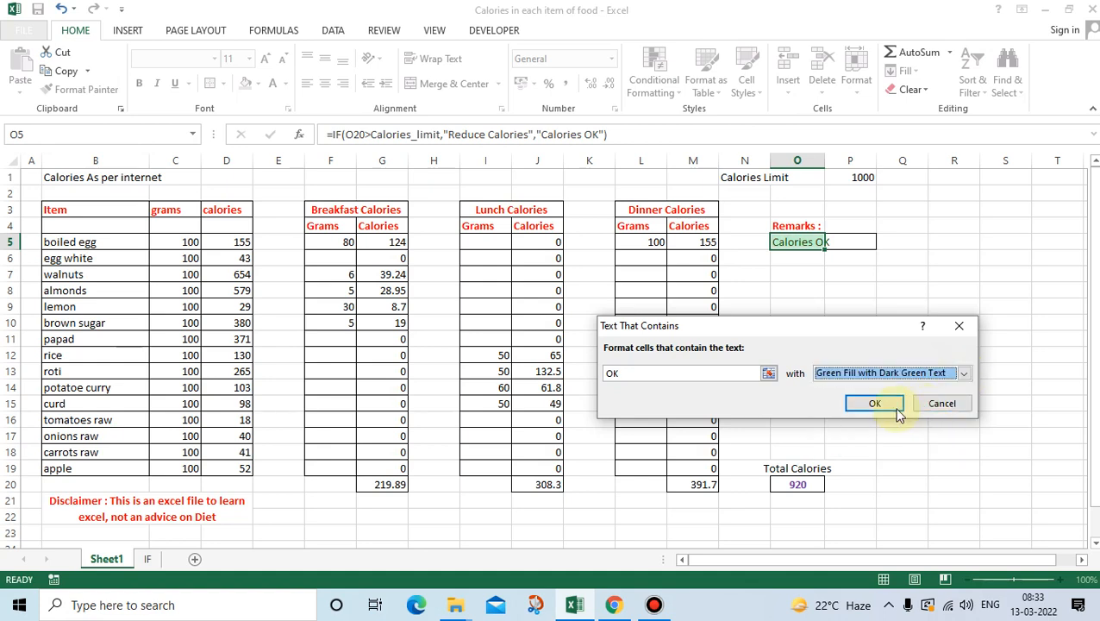
left_click(896, 412)
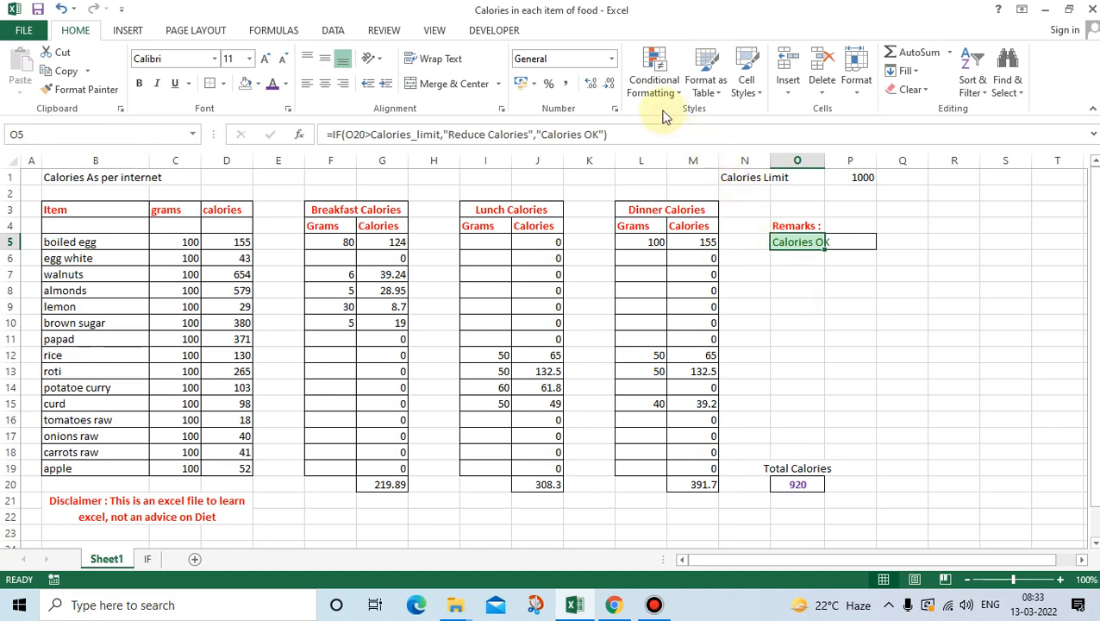
Add a second text-contains rule to O5 that formats "Reduce" with Light Red Fill with Dark Red Text.
left_click(655, 80)
mouse_move(672, 118)
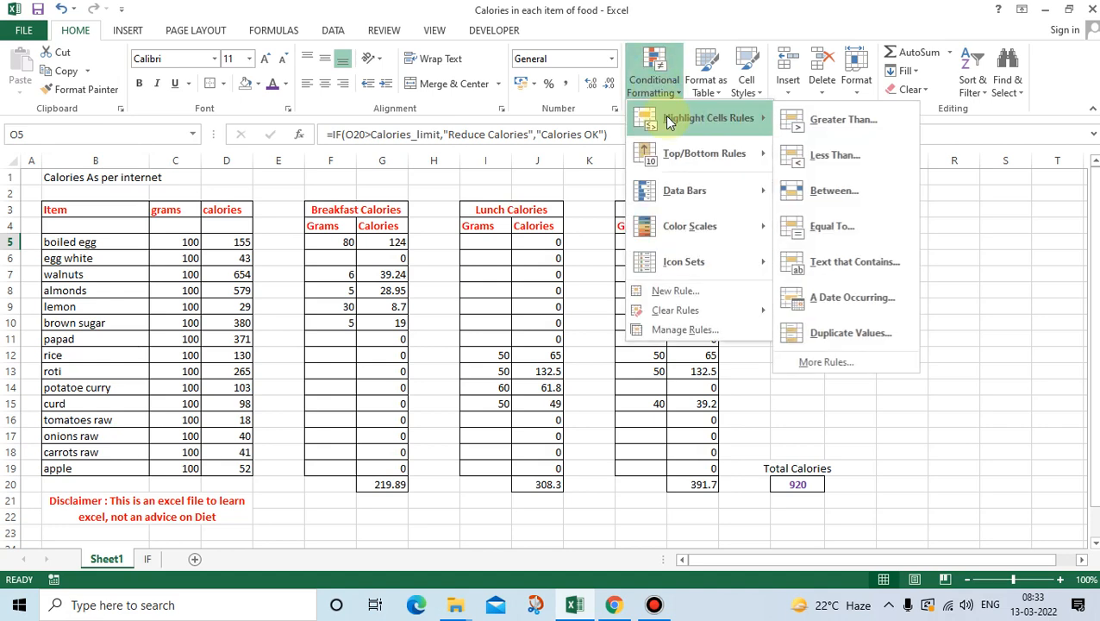
left_click(880, 262)
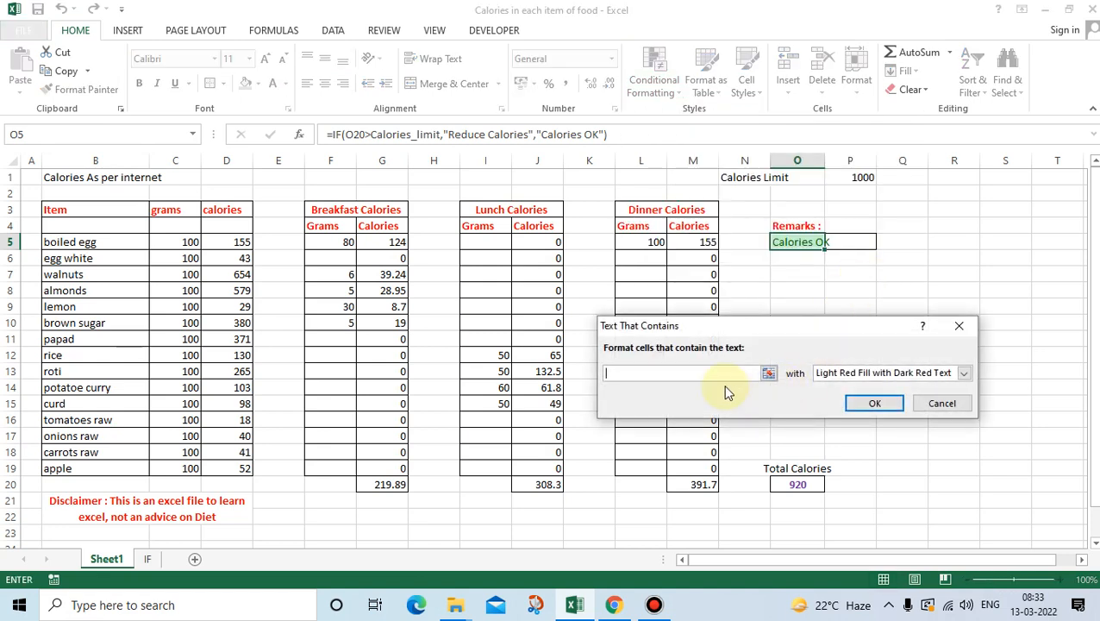
type("Reduce")
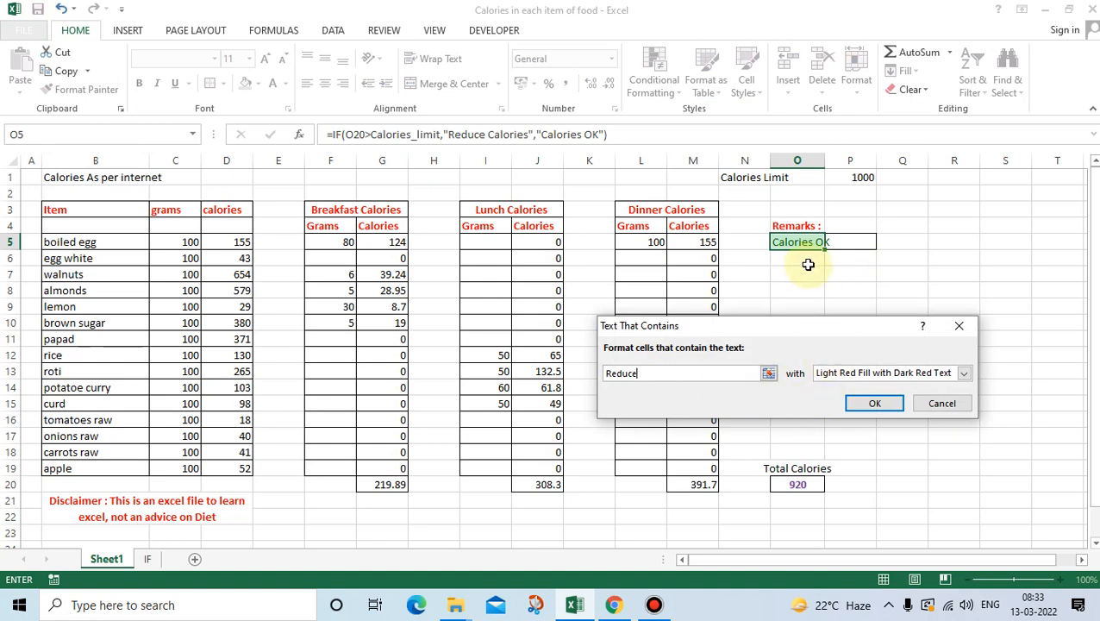
left_click(876, 402)
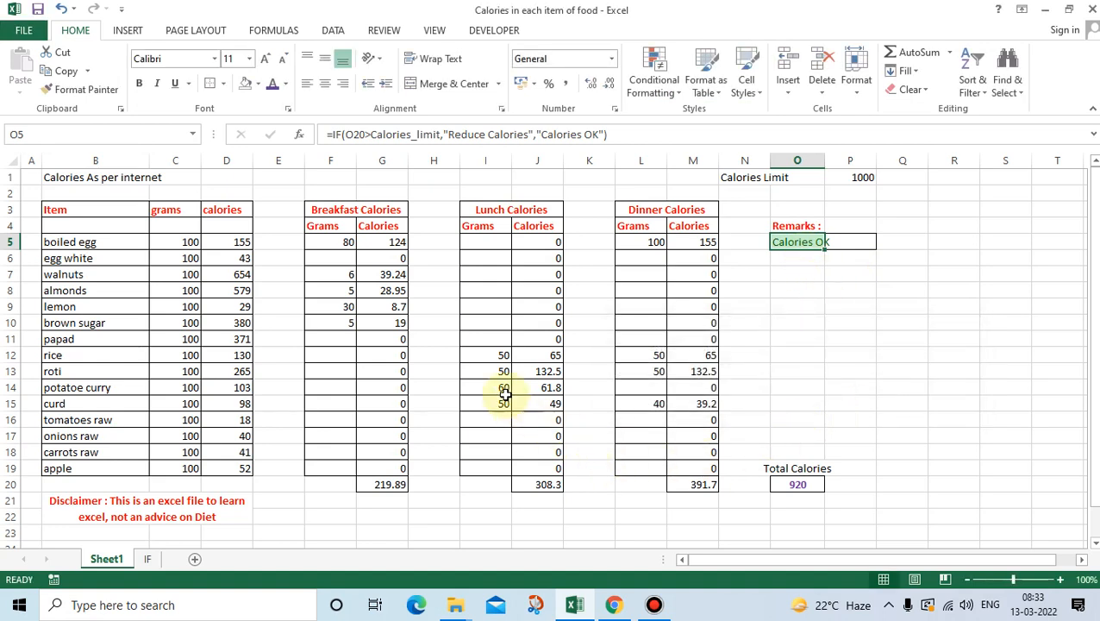
Set the lunch rice amount in I12 to 150 grams to test the red highlighting rule.
left_click(491, 356)
type("150")
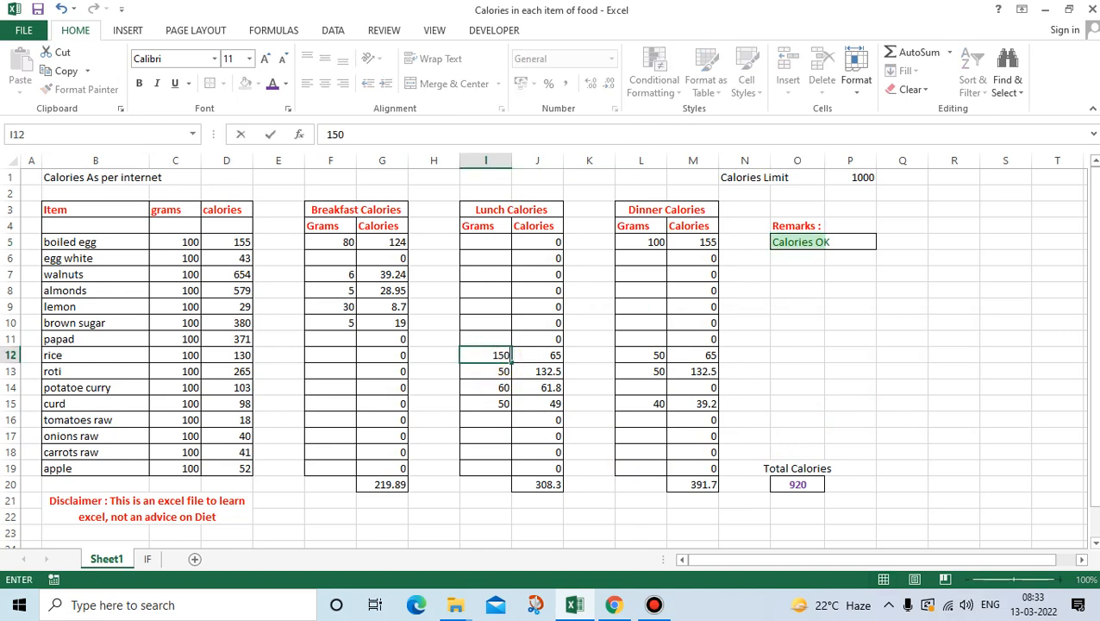
key("Tab")
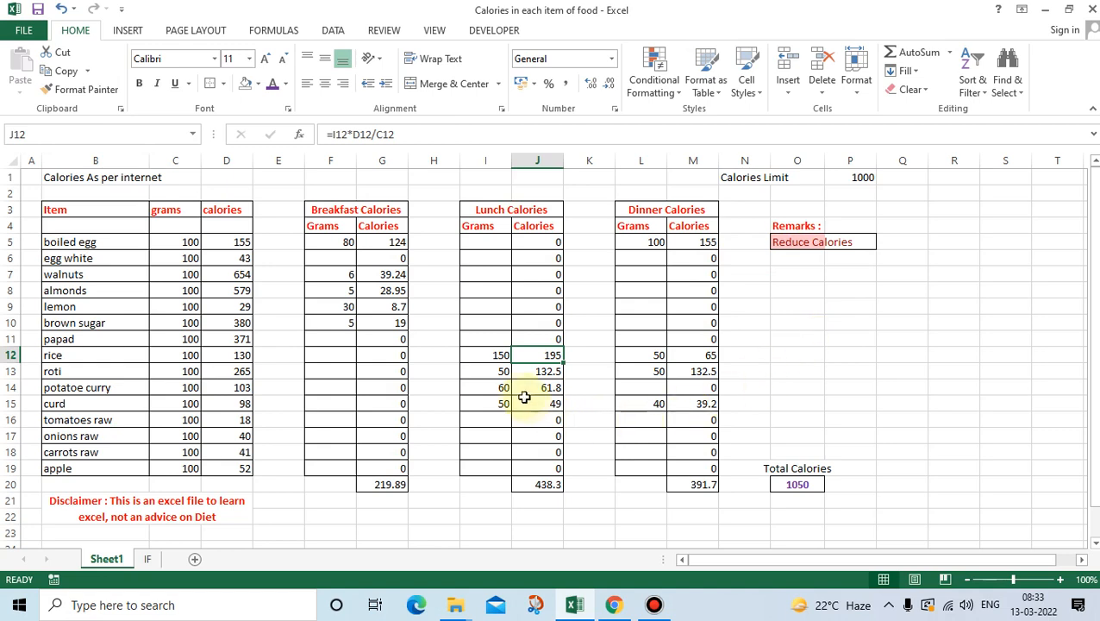
left_click(499, 351)
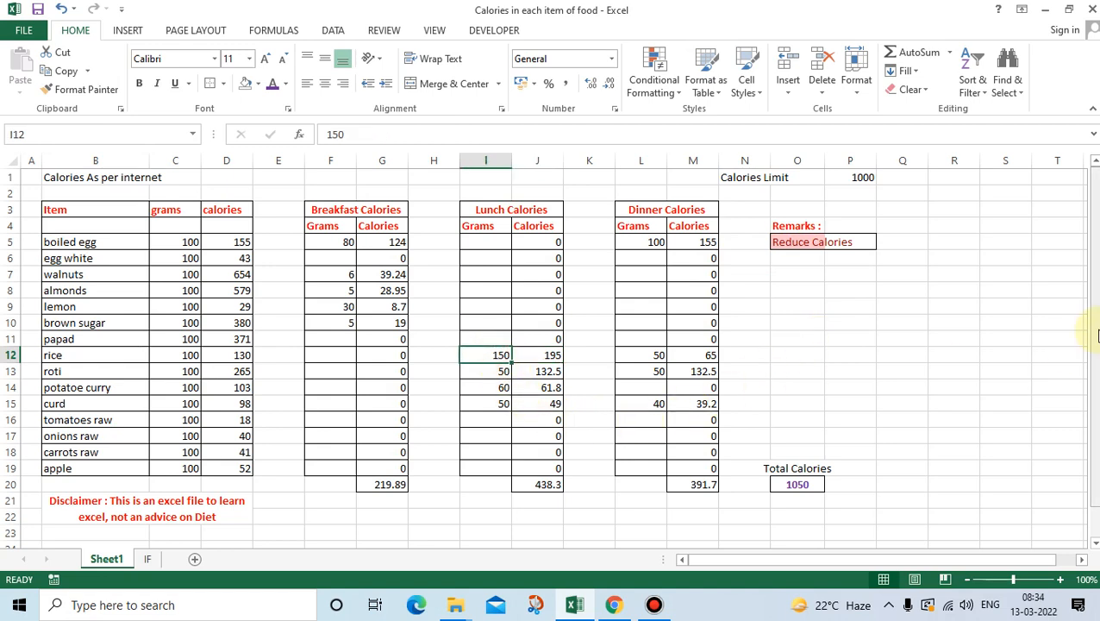
Widen column O to fit the whole remark text and remove all borders from cells O5:P5.
left_click_drag(823, 161, 858, 162)
left_click(807, 241)
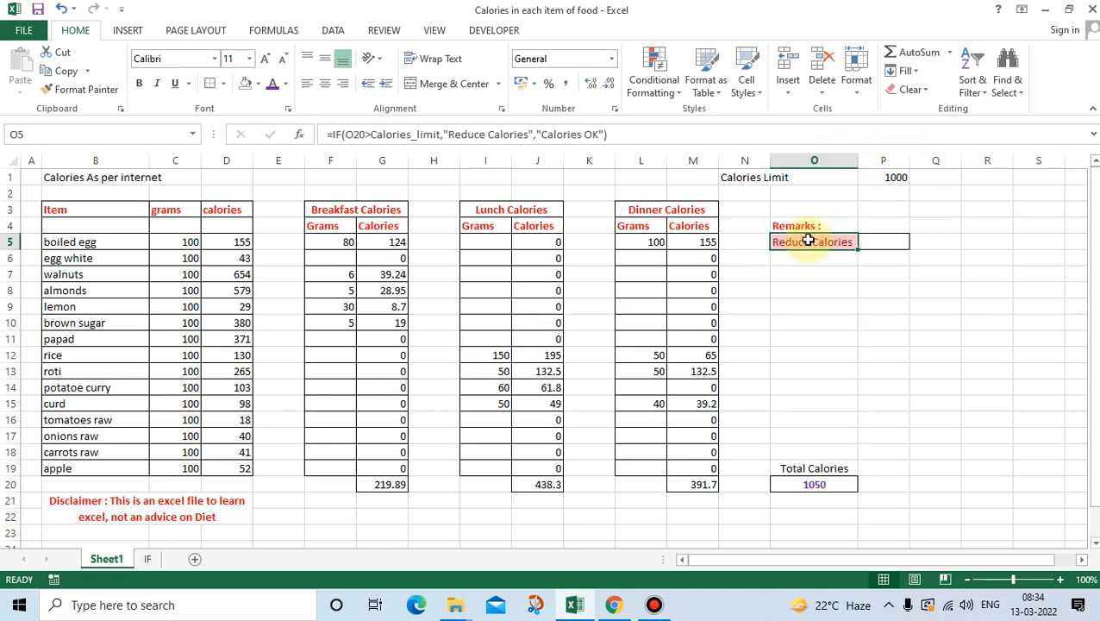
left_click_drag(806, 242, 868, 233)
left_click_drag(798, 240, 886, 242)
left_click(222, 83)
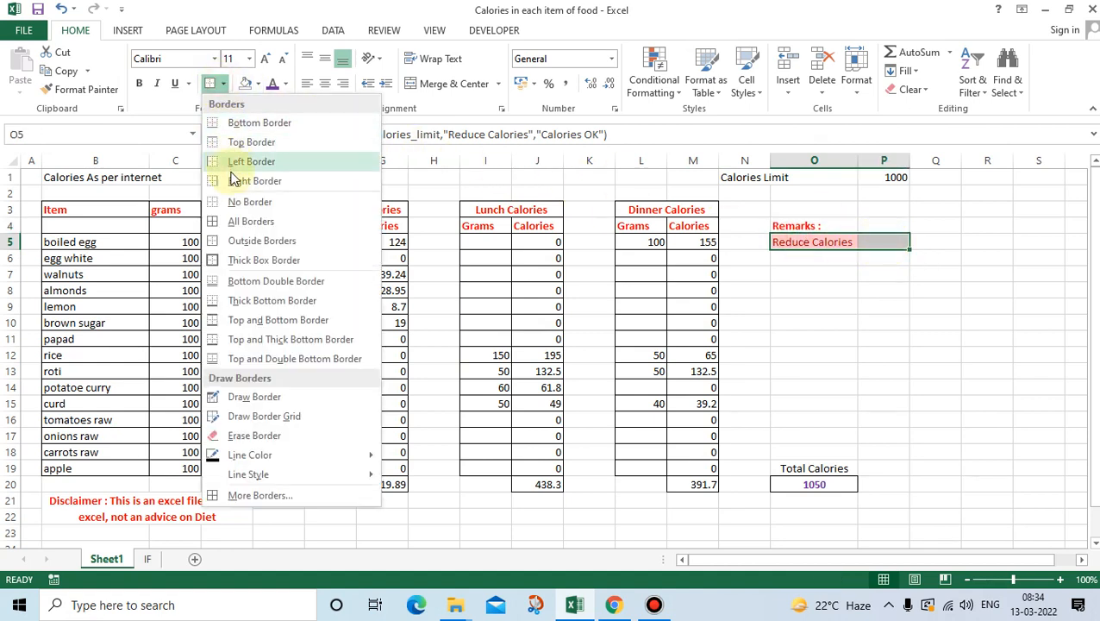
left_click(241, 202)
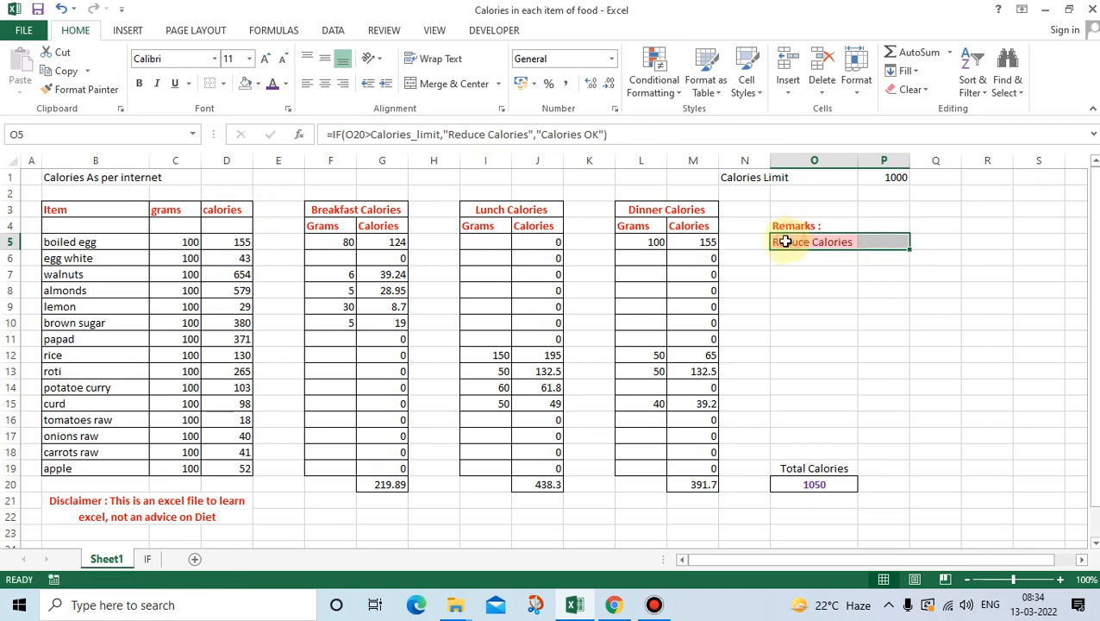
left_click(799, 288)
Apply all borders to the remark cell O5 only.
left_click(785, 241)
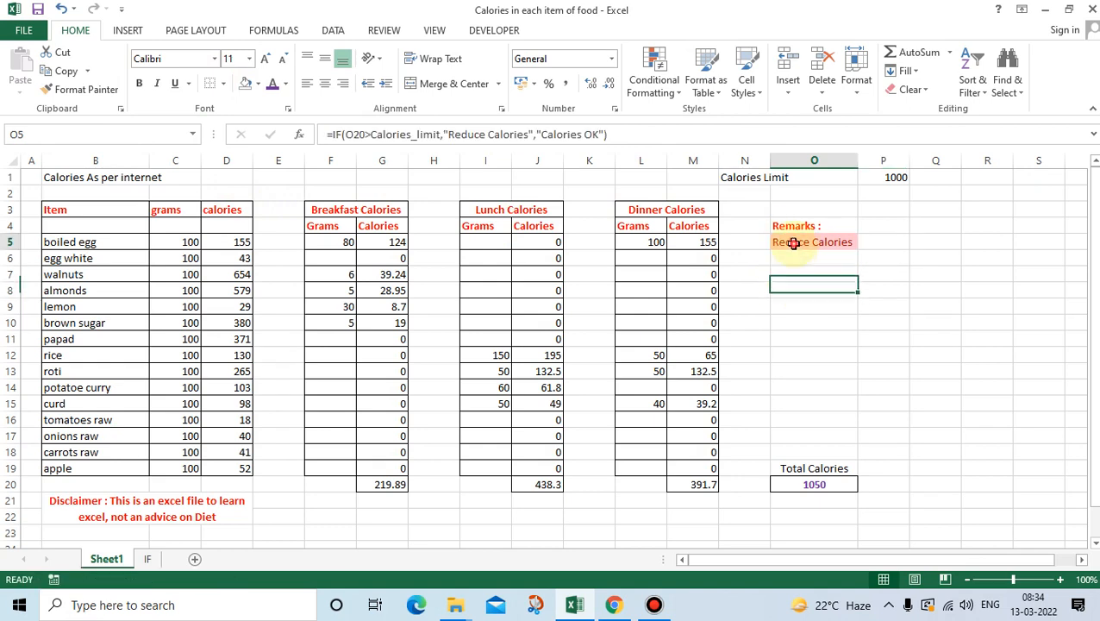
left_click(223, 83)
left_click(255, 221)
left_click(877, 312)
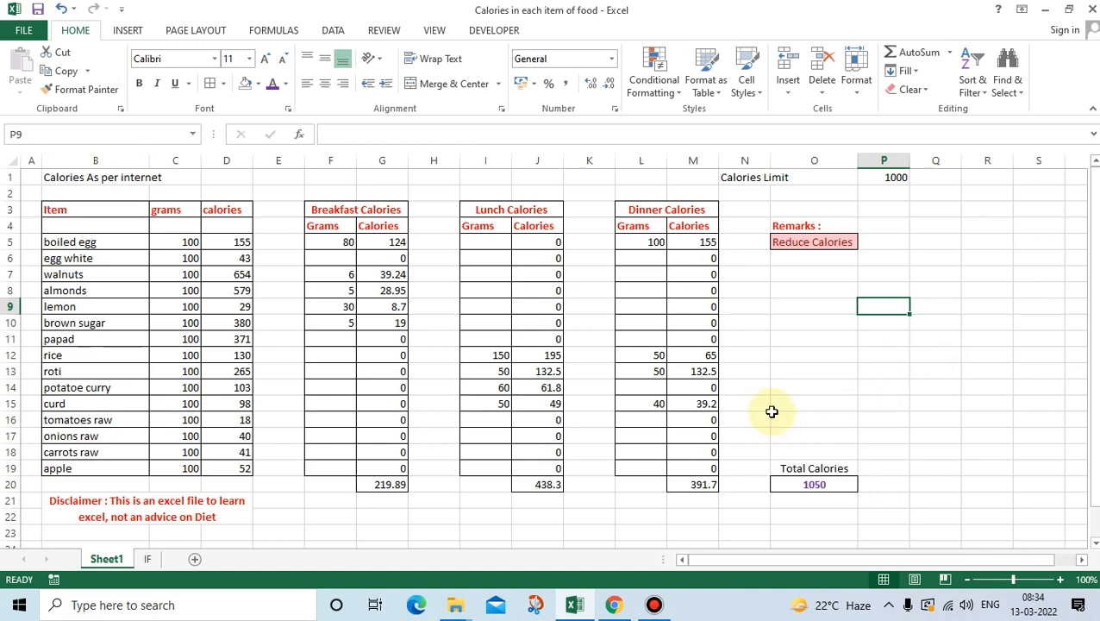
Set the lunch rice amount in I12 to 50 grams and check the total calories and remark cells.
left_click(496, 361)
type("50")
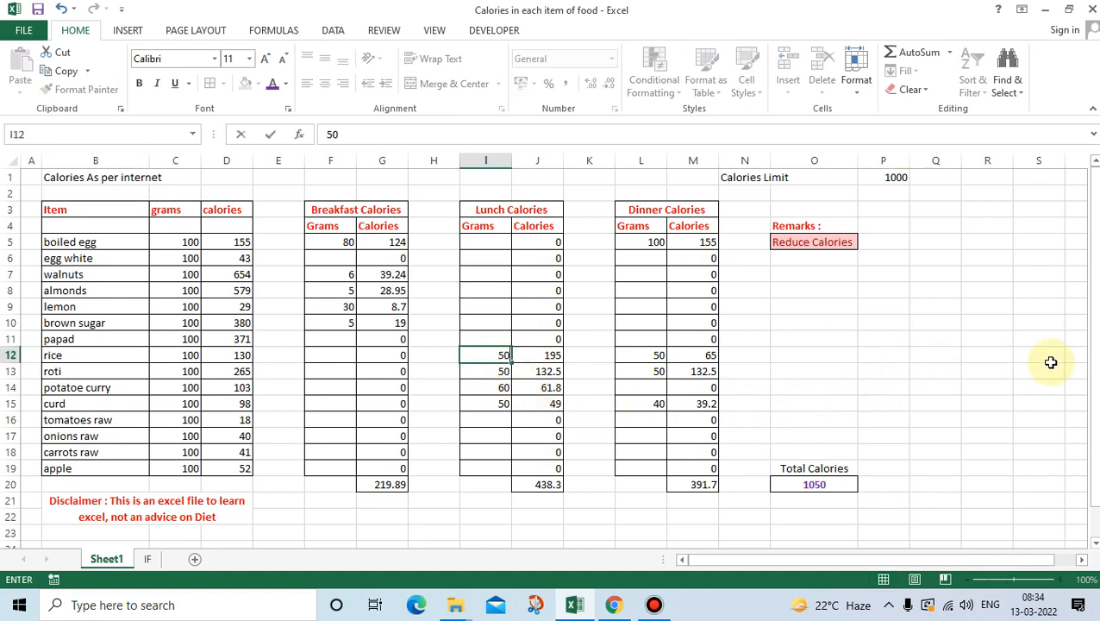
key("Tab")
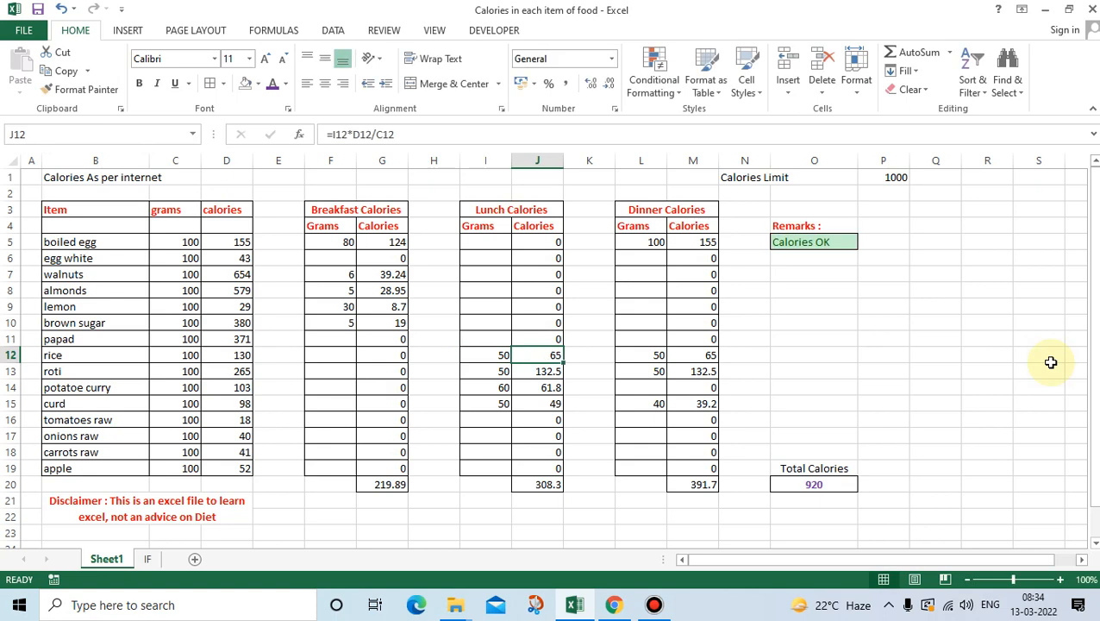
left_click(806, 486)
left_click(793, 241)
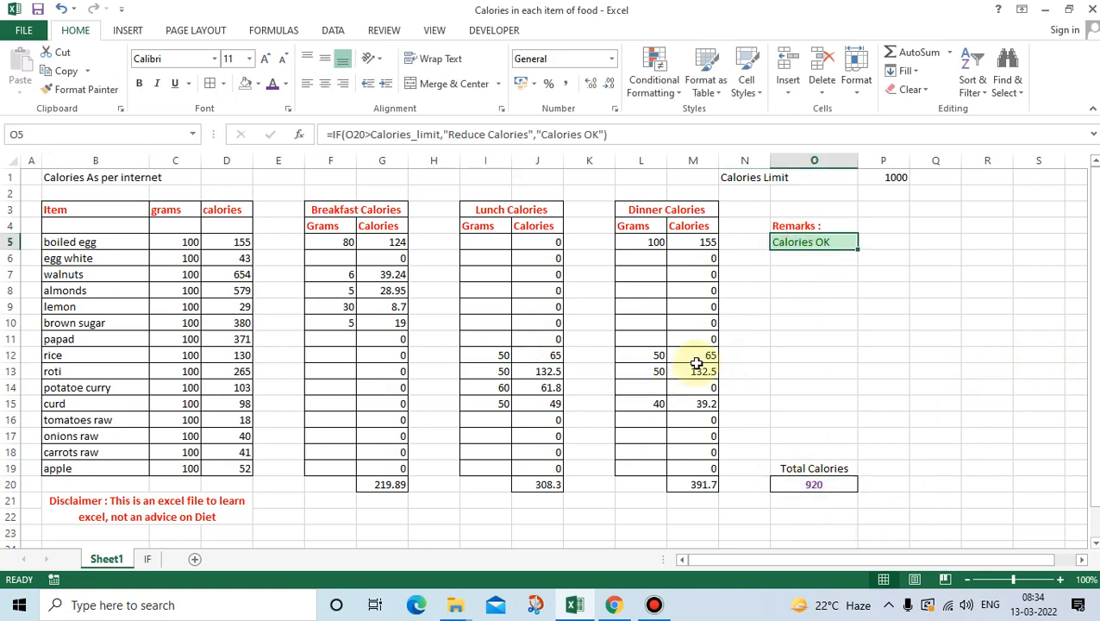
Set the lunch rice amount in I12 back to 150 grams.
left_click(498, 355)
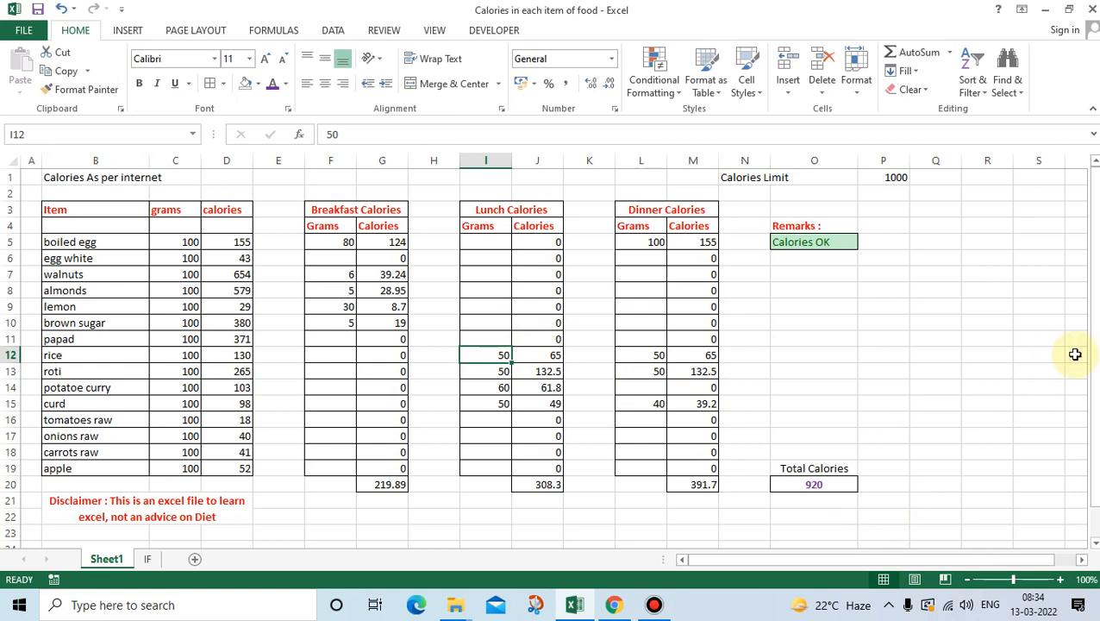
type("150")
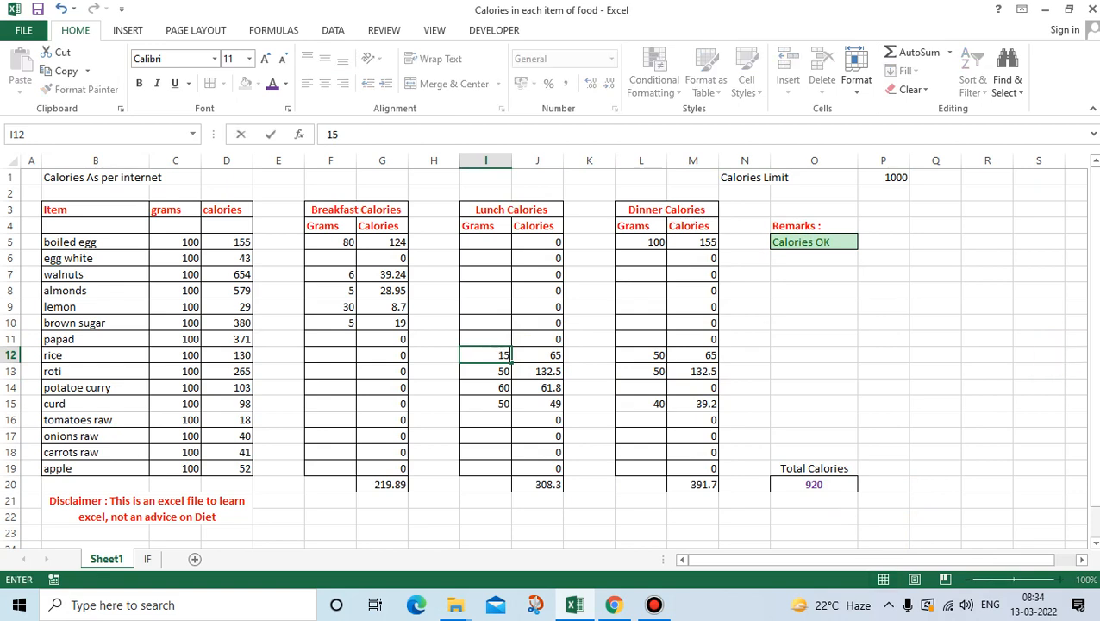
key("Tab")
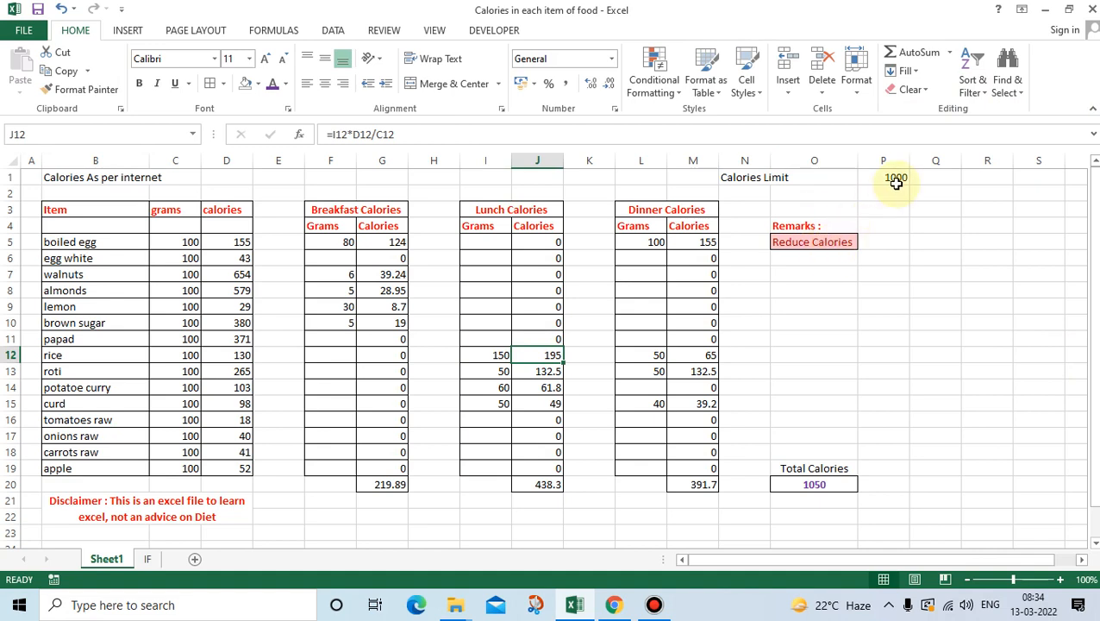
Set the Calories Limit value in P1 to 1200.
left_click(896, 179)
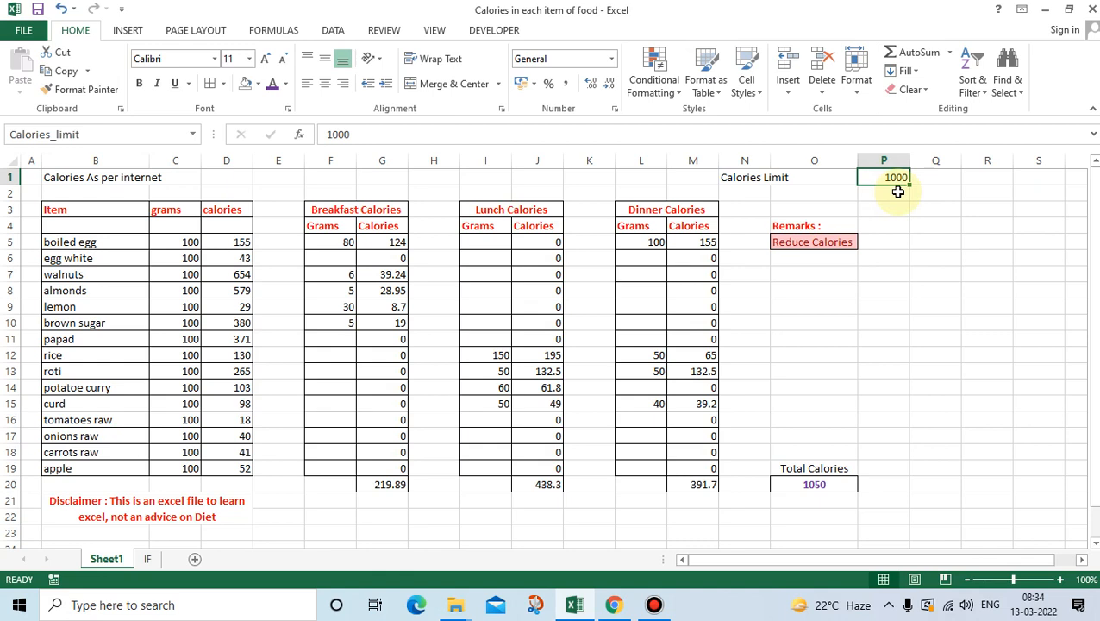
type("120")
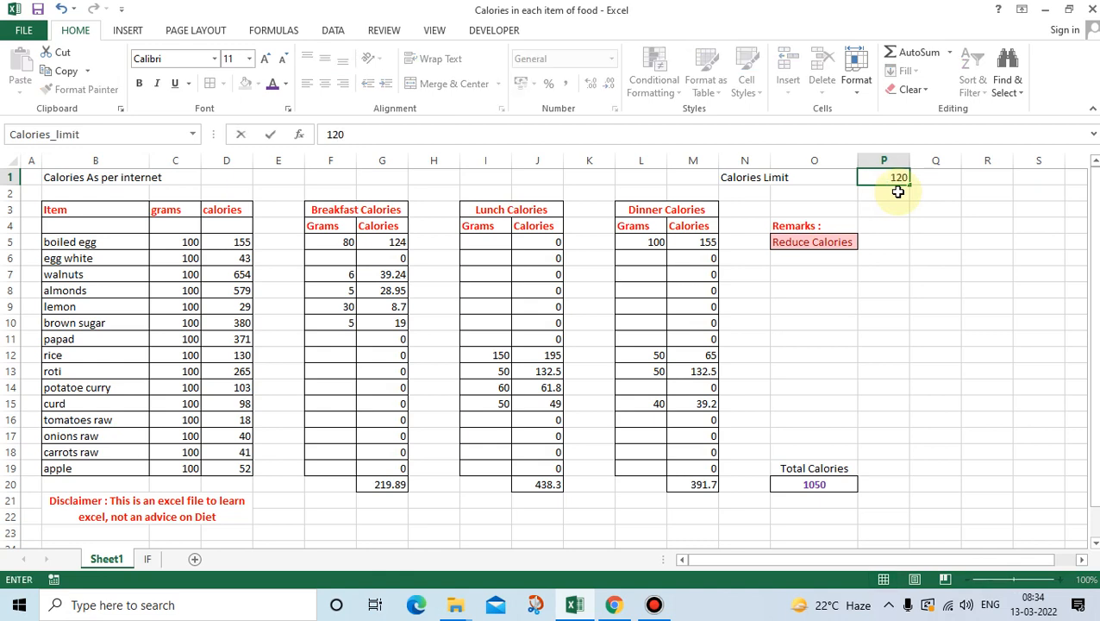
type("0")
key("Tab")
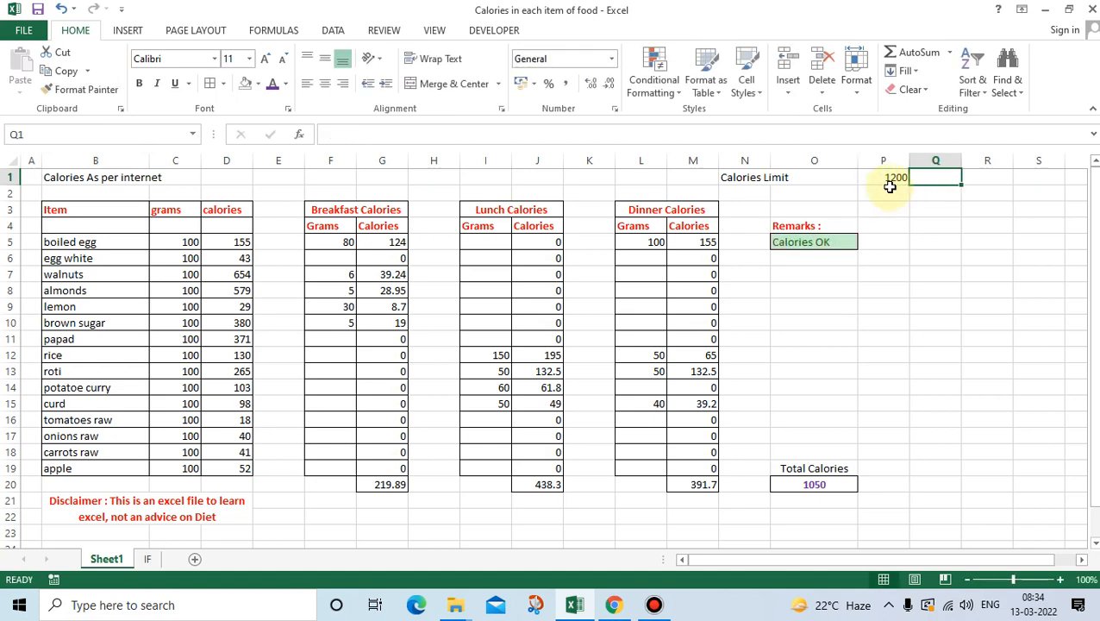
Compare the Calories Limit in P1 with the total calories in O20 and the remark formula in O5.
left_click(883, 178)
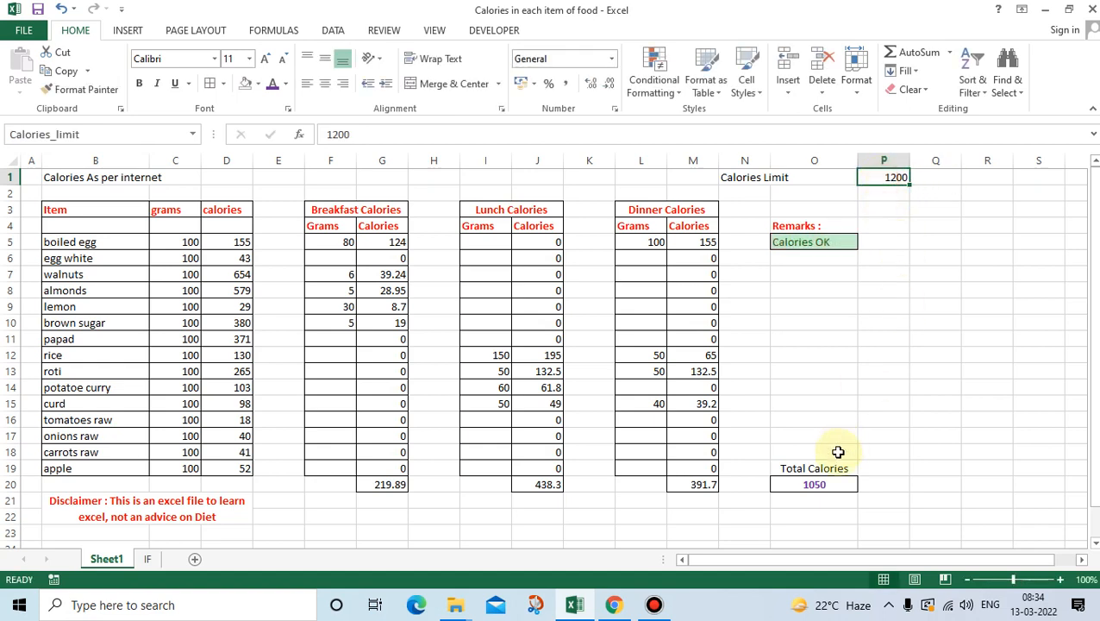
left_click(811, 483)
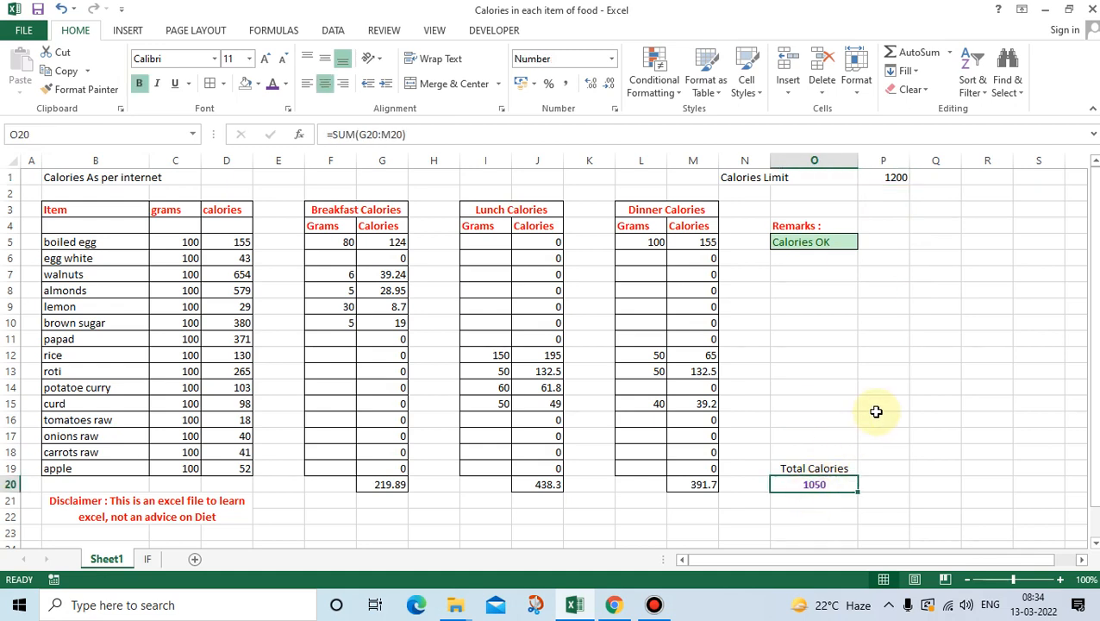
left_click(832, 242)
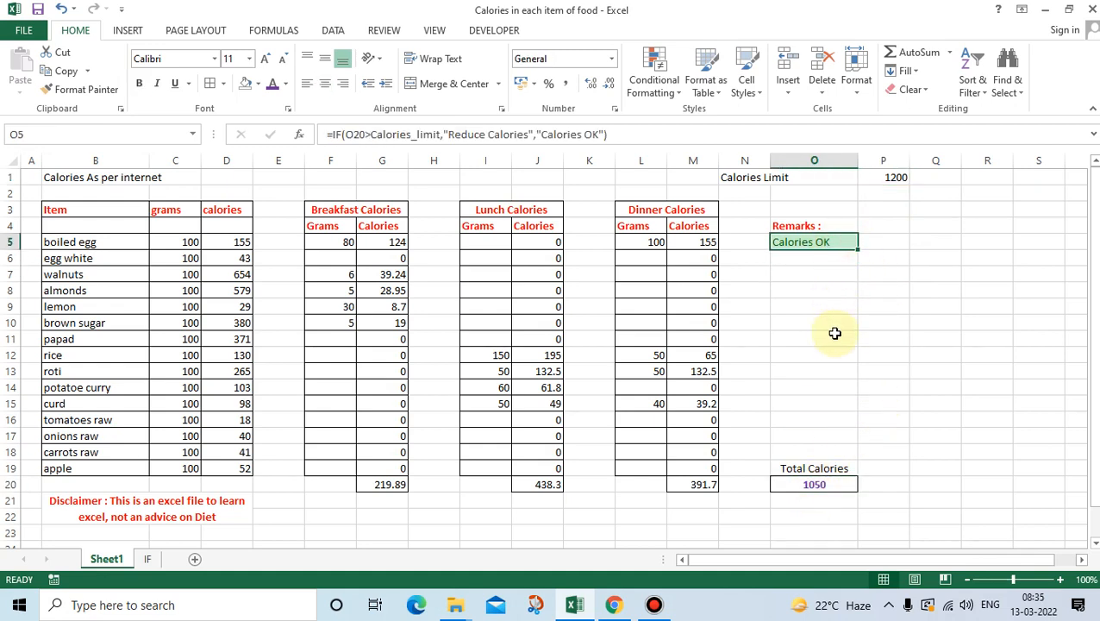
Set the Calories Limit value in P1 to 800 to test the remark cell.
left_click(888, 177)
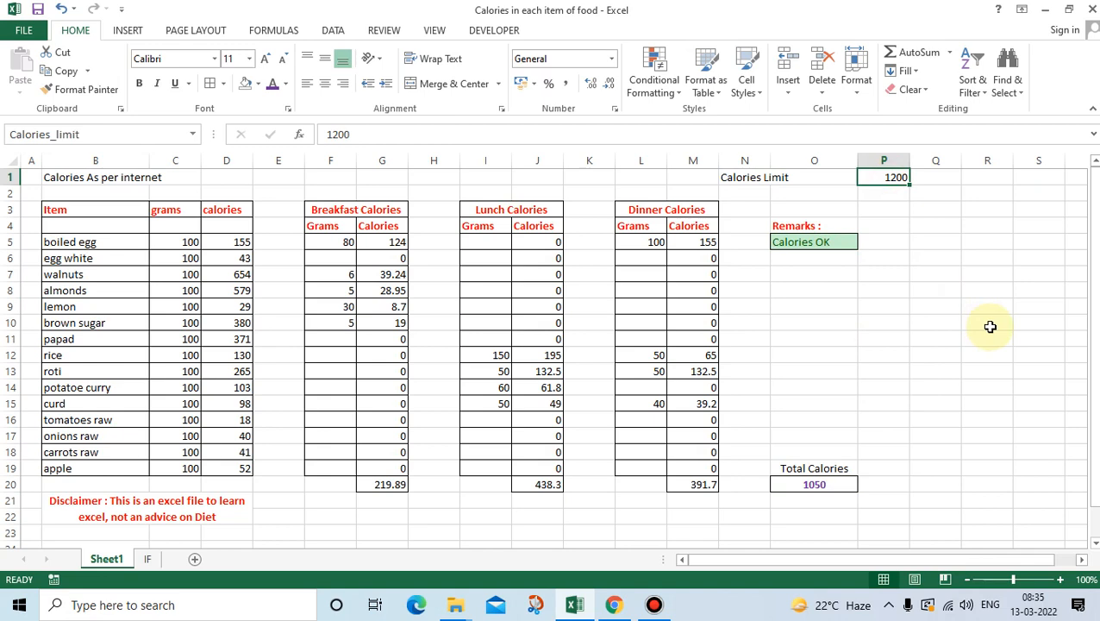
type("800")
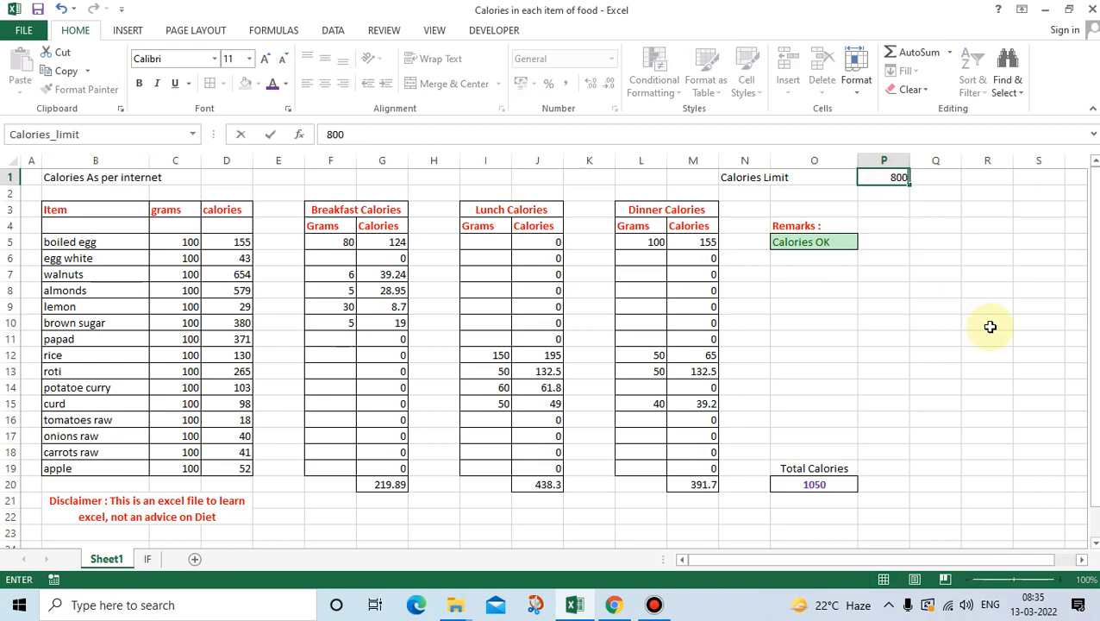
key("Tab")
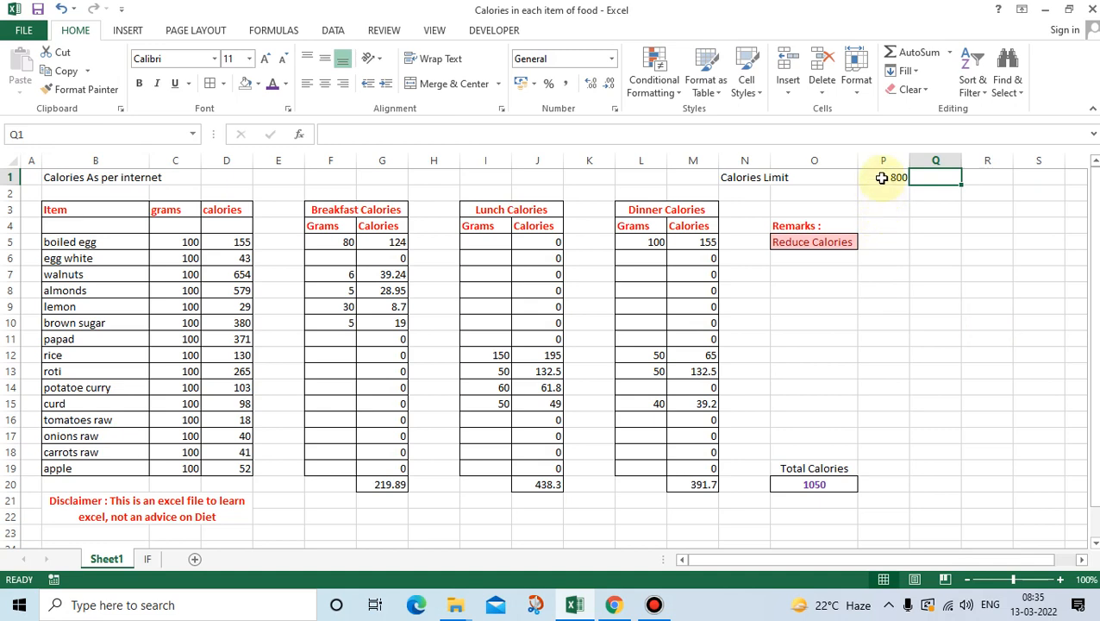
Set the Calories Limit value in P1 to 1000.
left_click(879, 176)
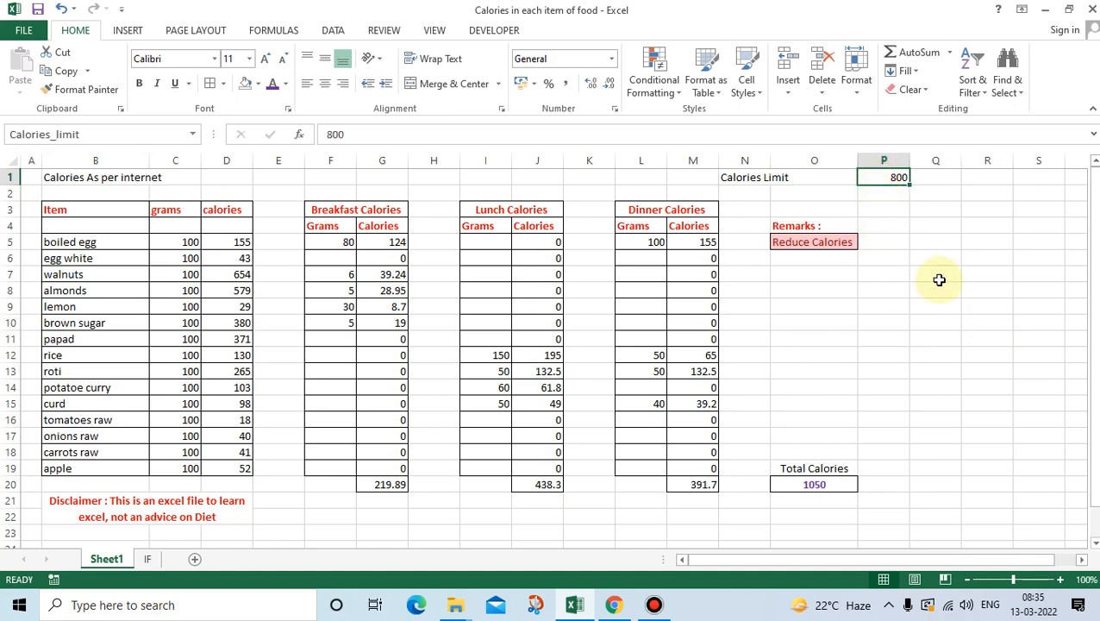
type("1000")
key("Tab")
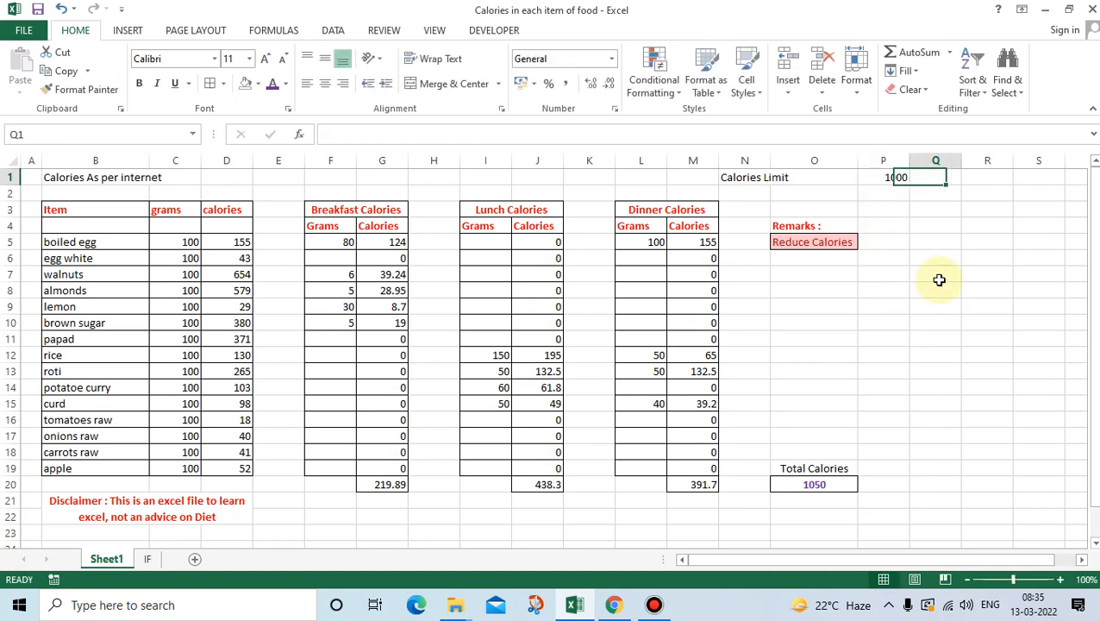
left_click(809, 353)
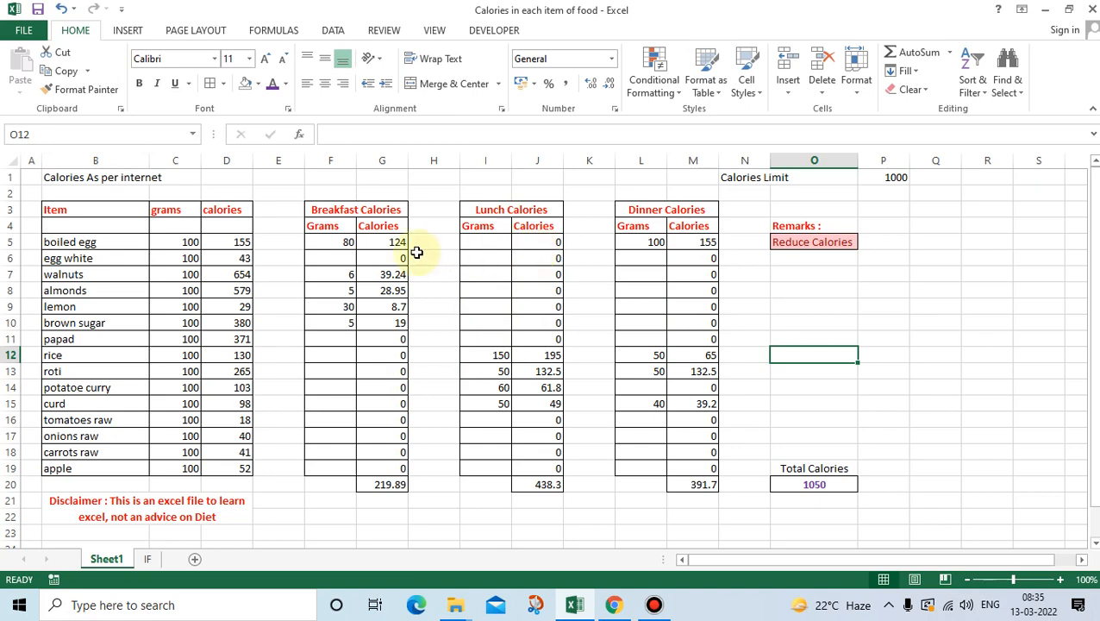
Review the calorie formulas of several items in the lunch Calories column J.
left_click(537, 242)
left_click(541, 268)
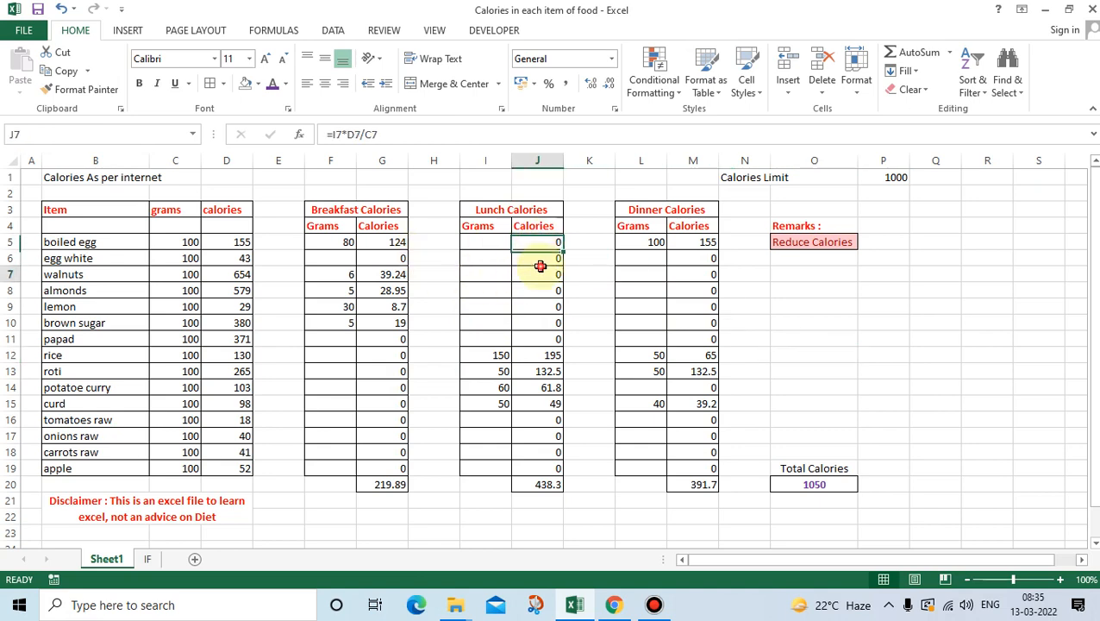
left_click(547, 366)
left_click(552, 430)
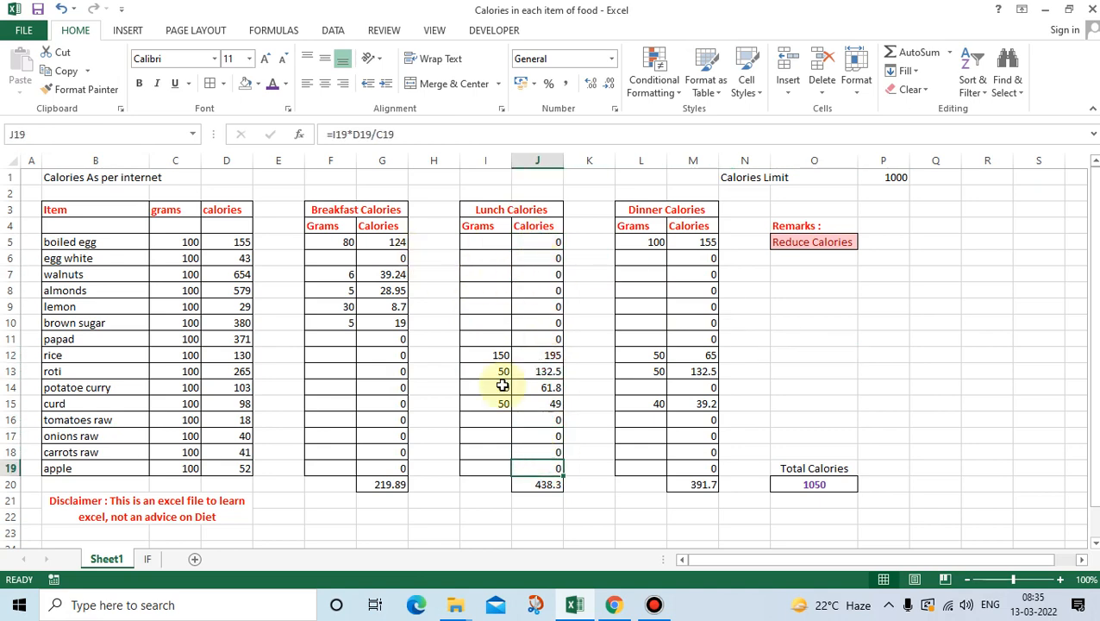
Wrap the boiled egg breakfast calories formula in G5 with IF and OR, entering C5="" as the first condition.
left_click(387, 242)
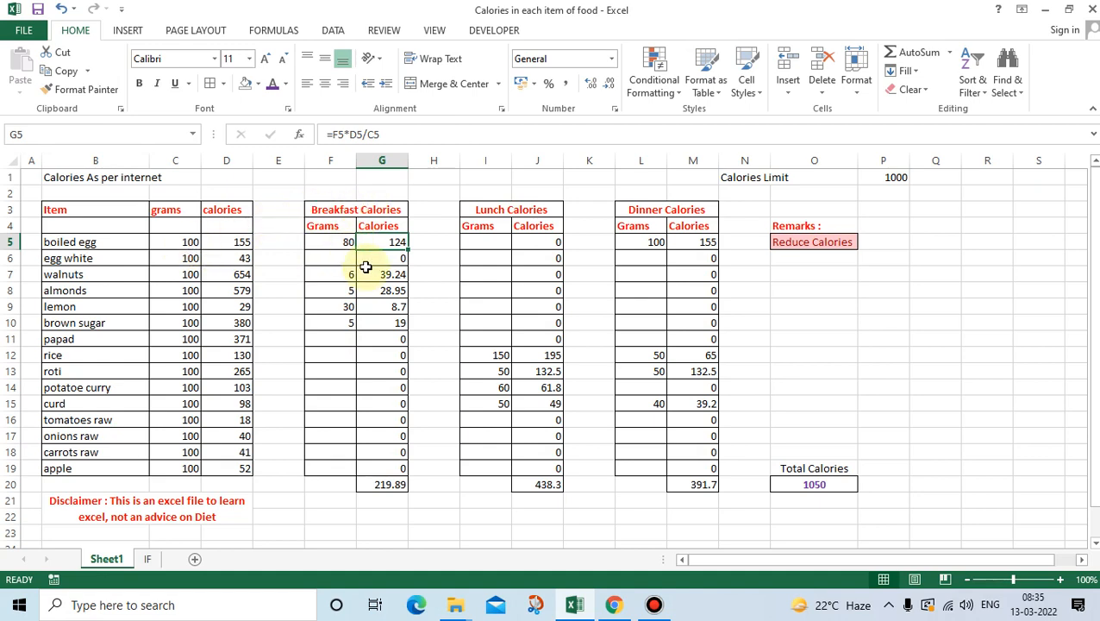
left_click(332, 134)
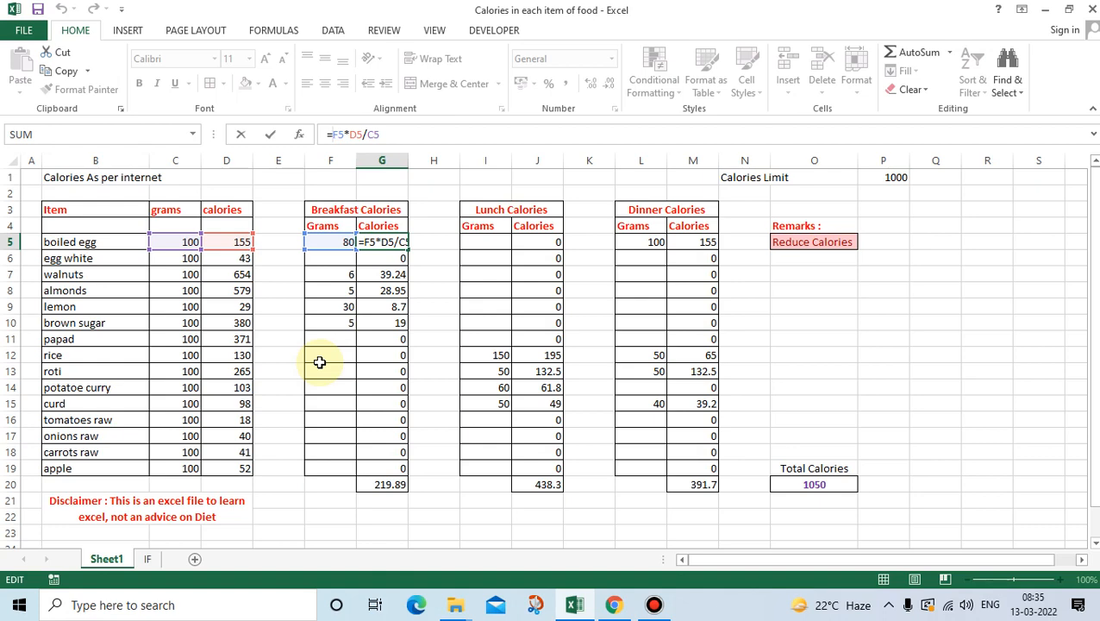
type("if")
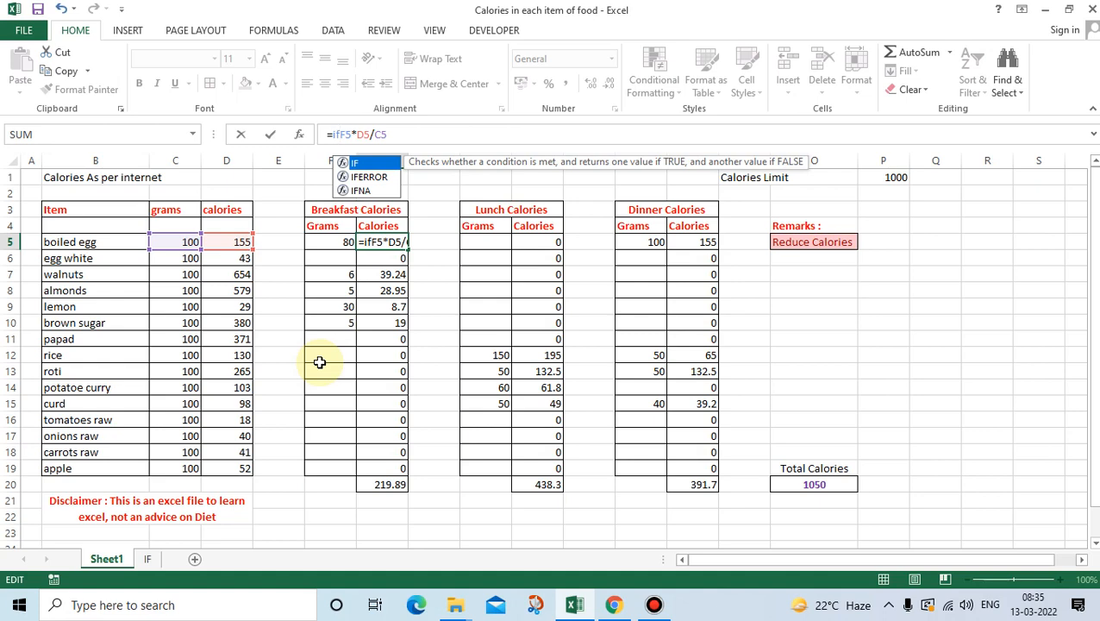
key("Tab")
type("or")
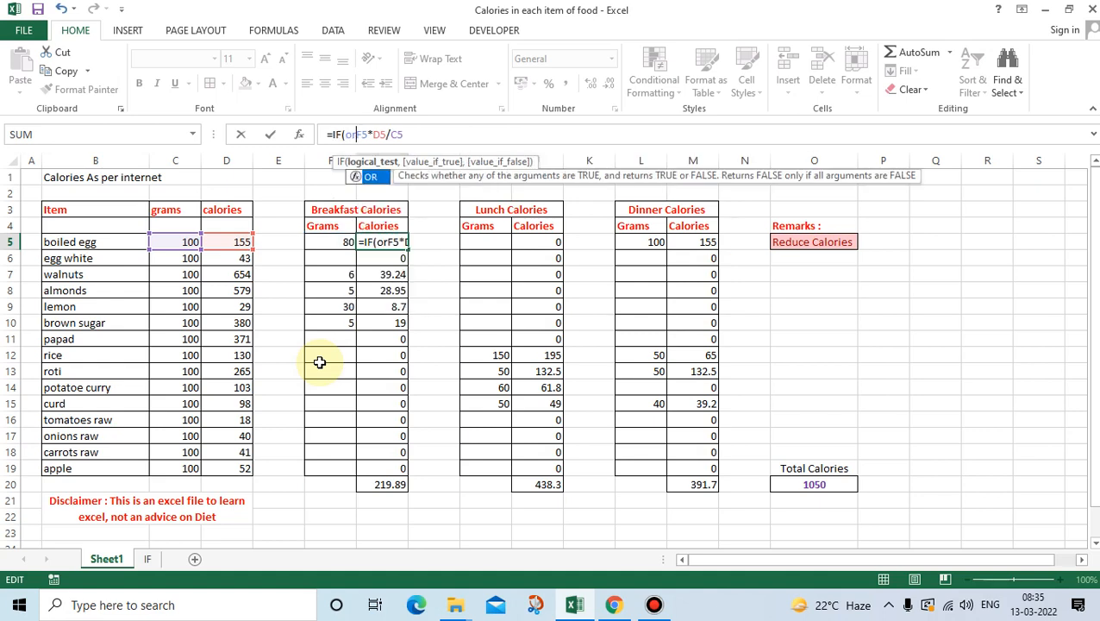
key("Tab")
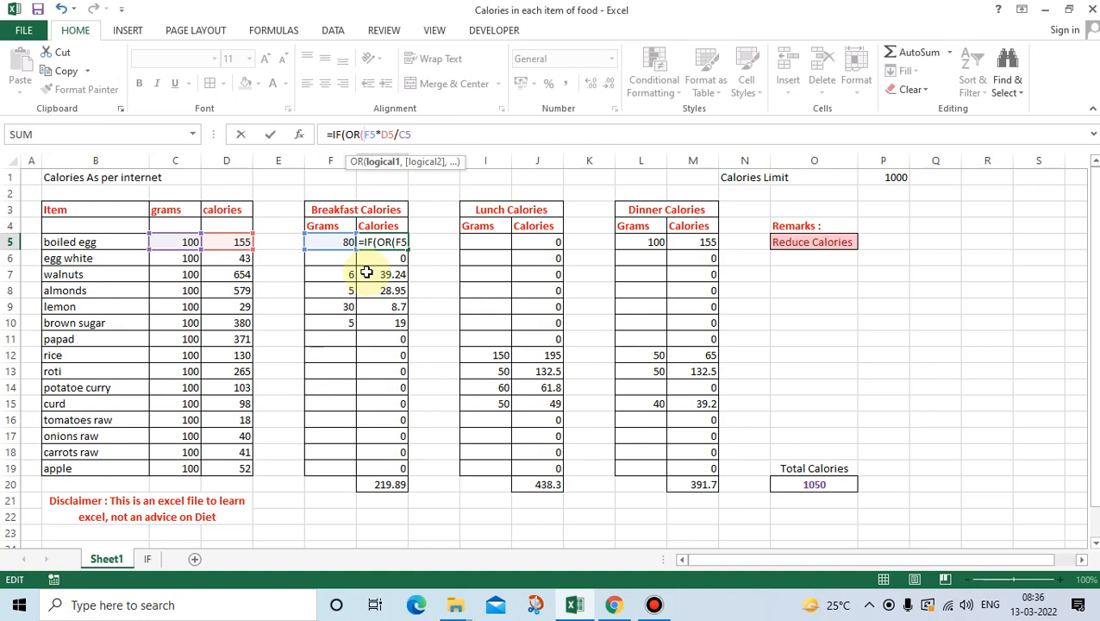
type("C")
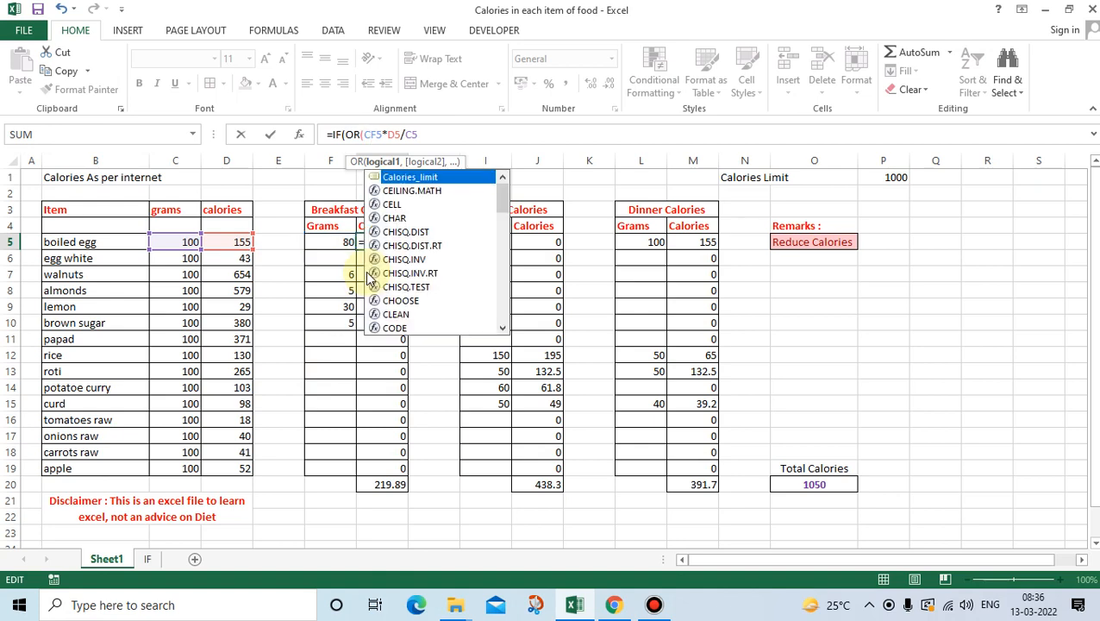
type("5")
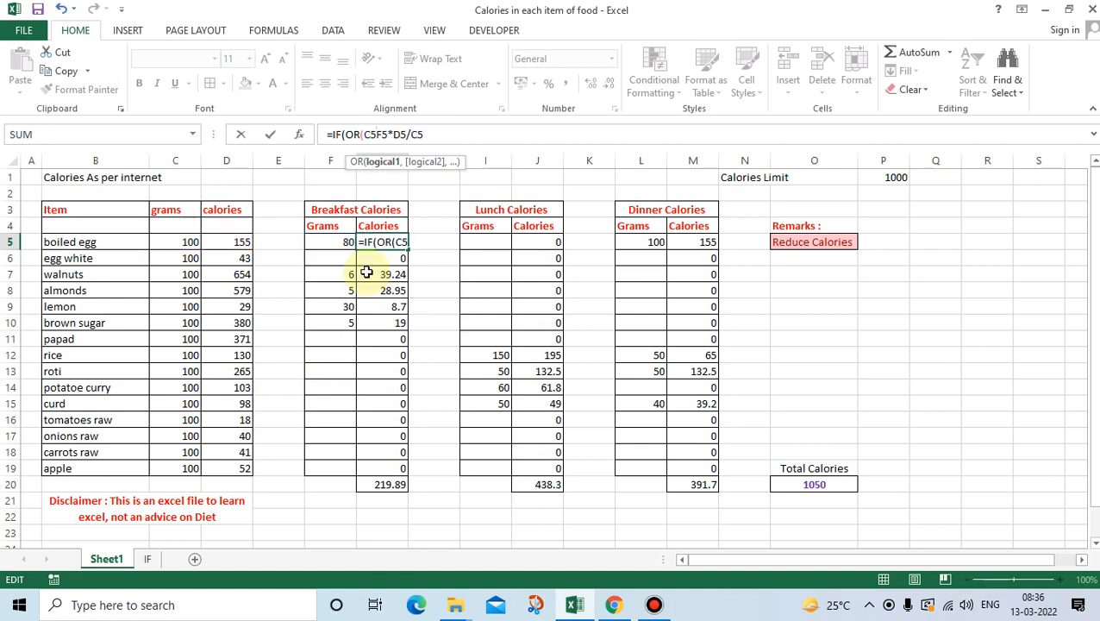
type("=")
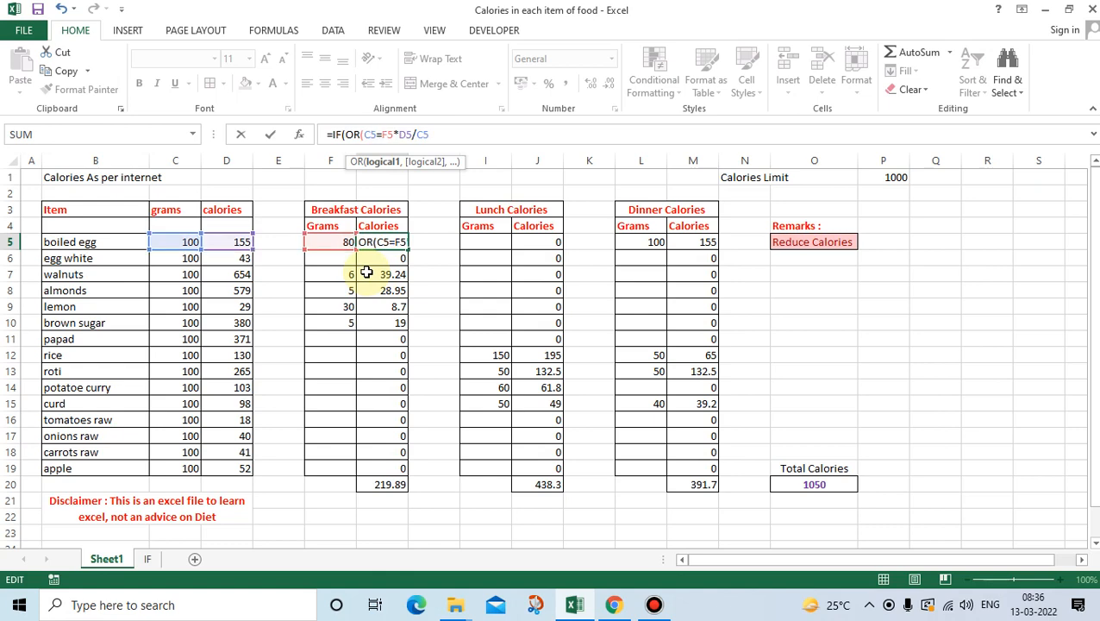
type("\"\"")
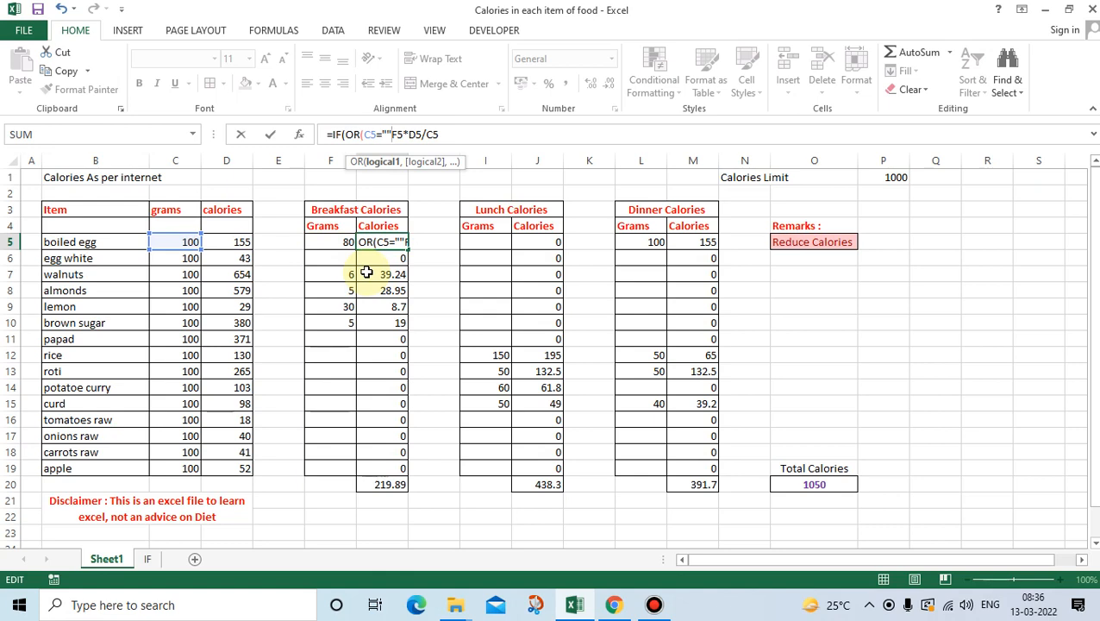
type(",")
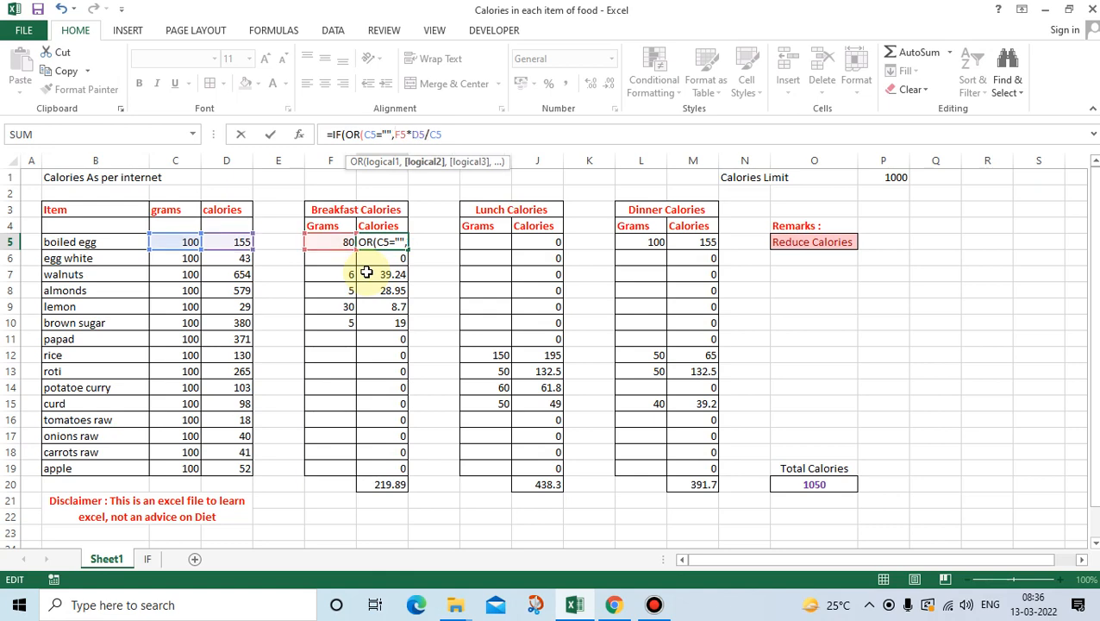
Add D5="" and F5="" as further OR conditions in the G5 formula.
type("D")
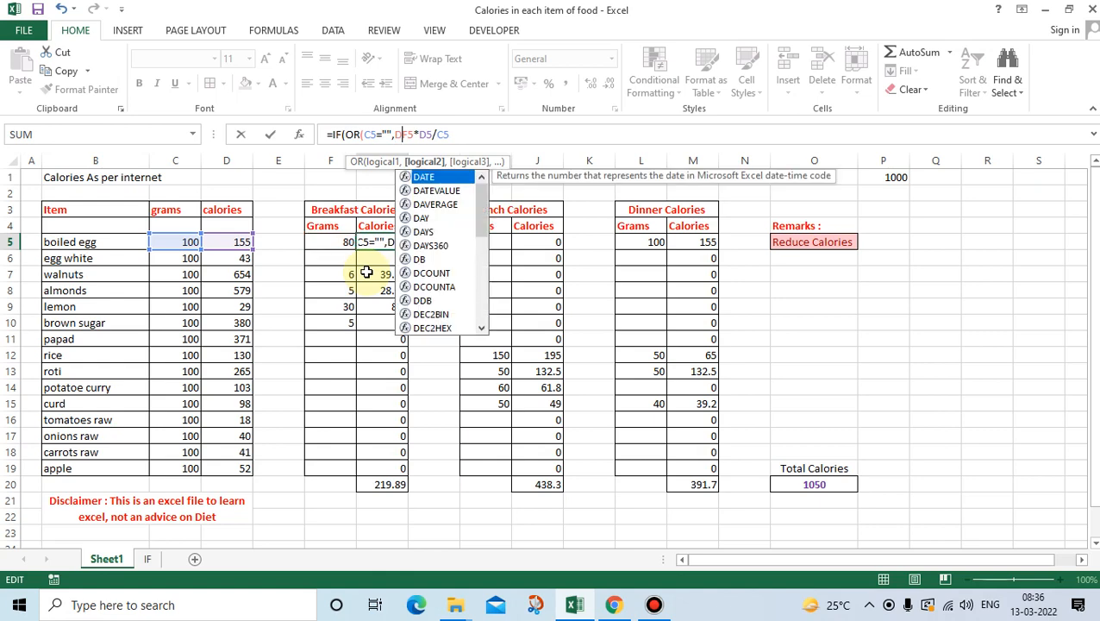
type("5=")
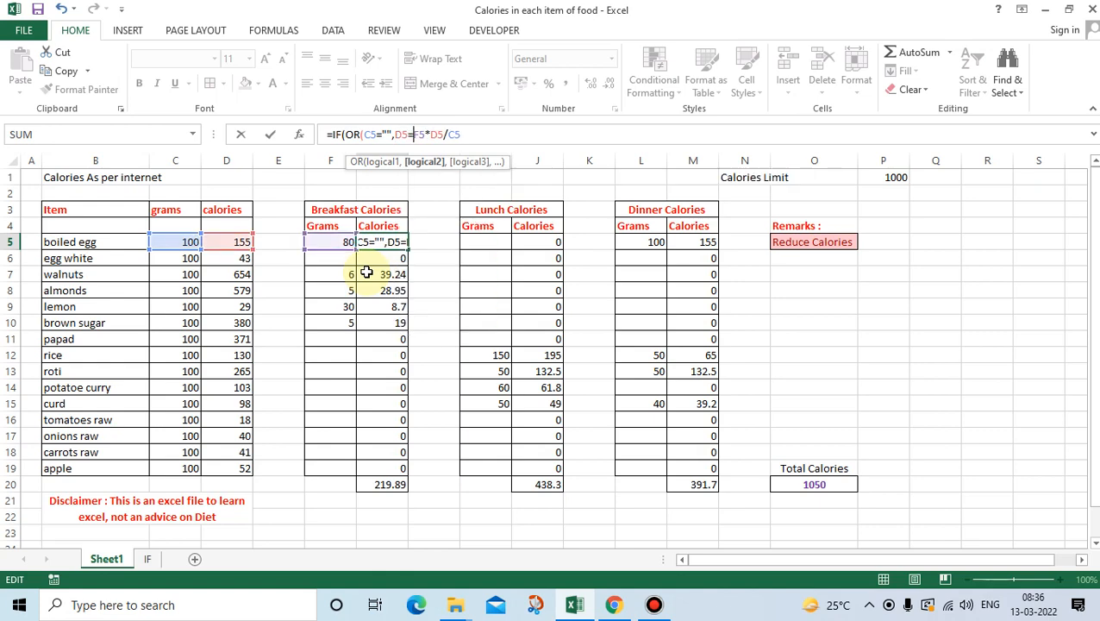
type("\"\"")
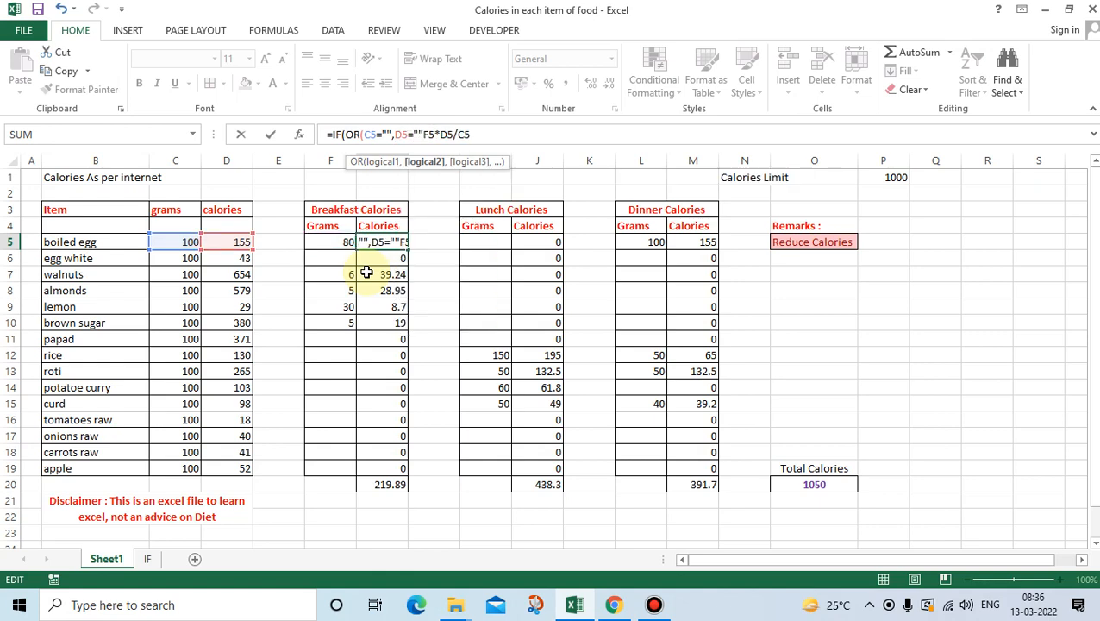
type(",")
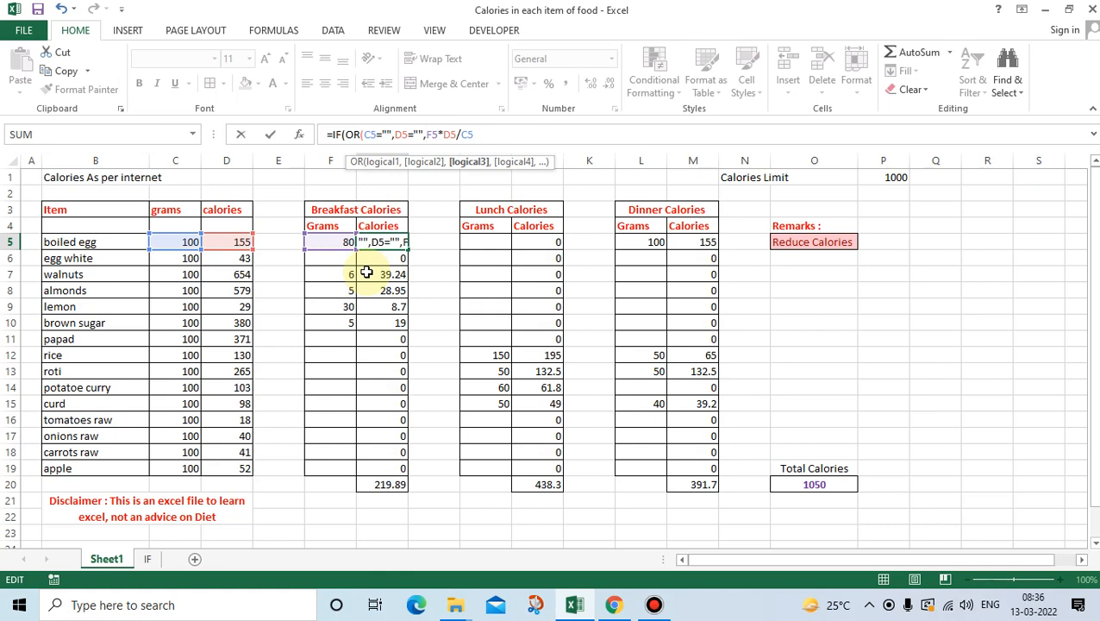
type("F")
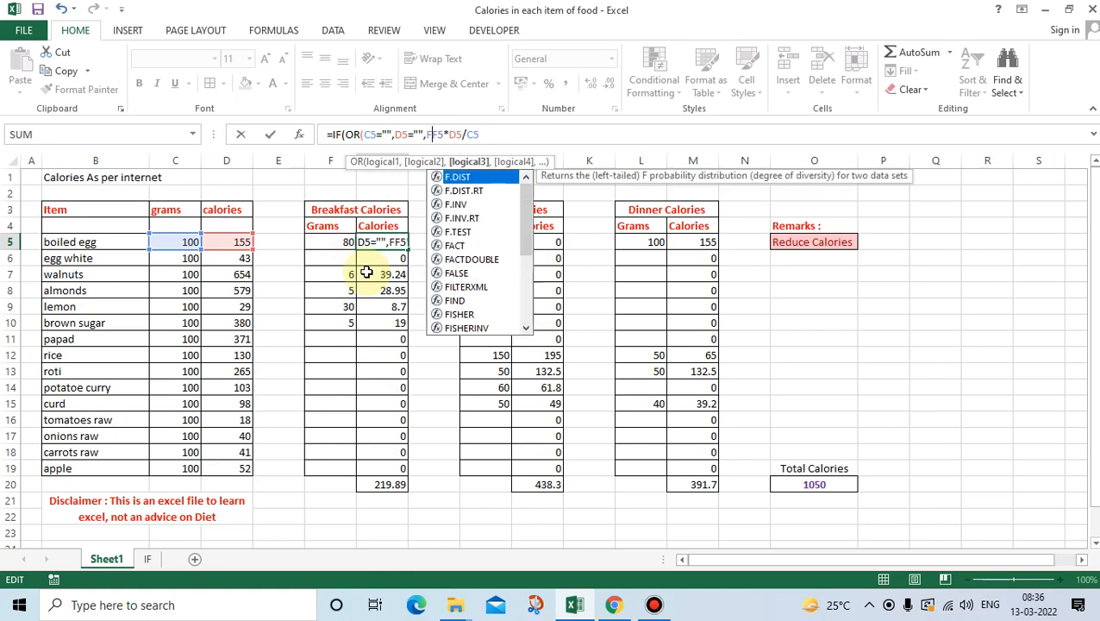
type("5")
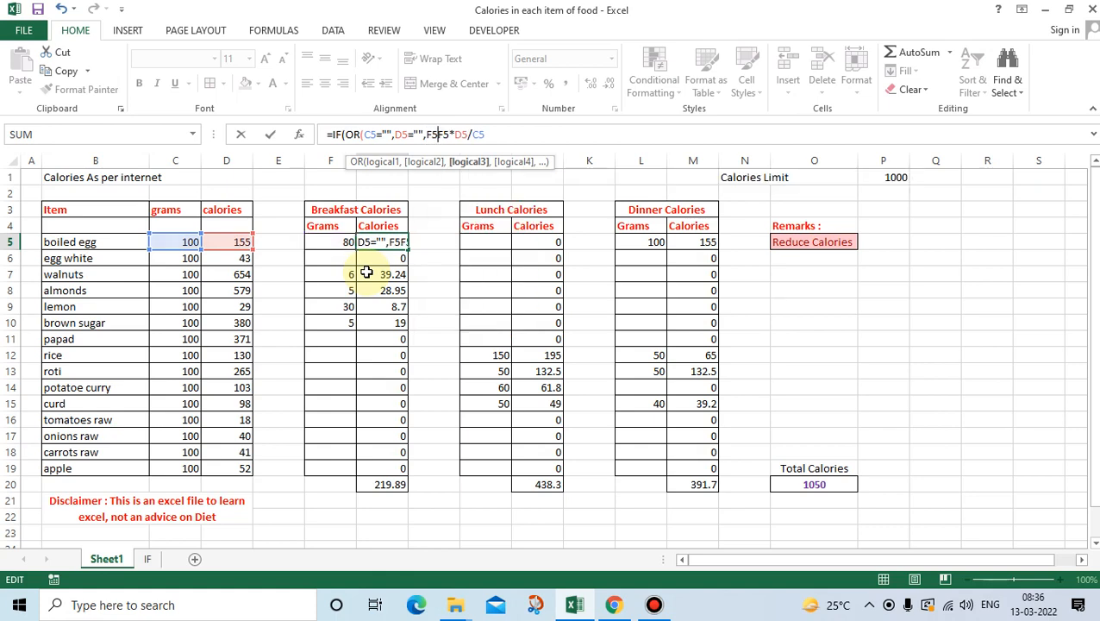
type("=\"\"")
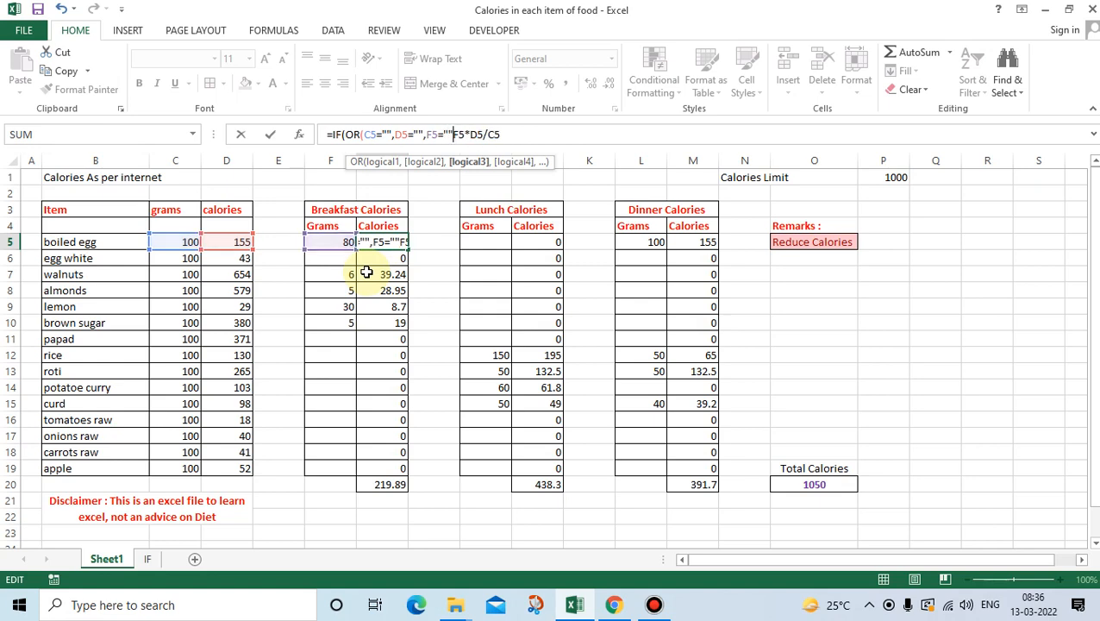
Complete G5 as =IF(OR(C5="",D5="",F5=""),"",F5*D5/C5), accepting the correction for the closing parenthesis.
type("),")
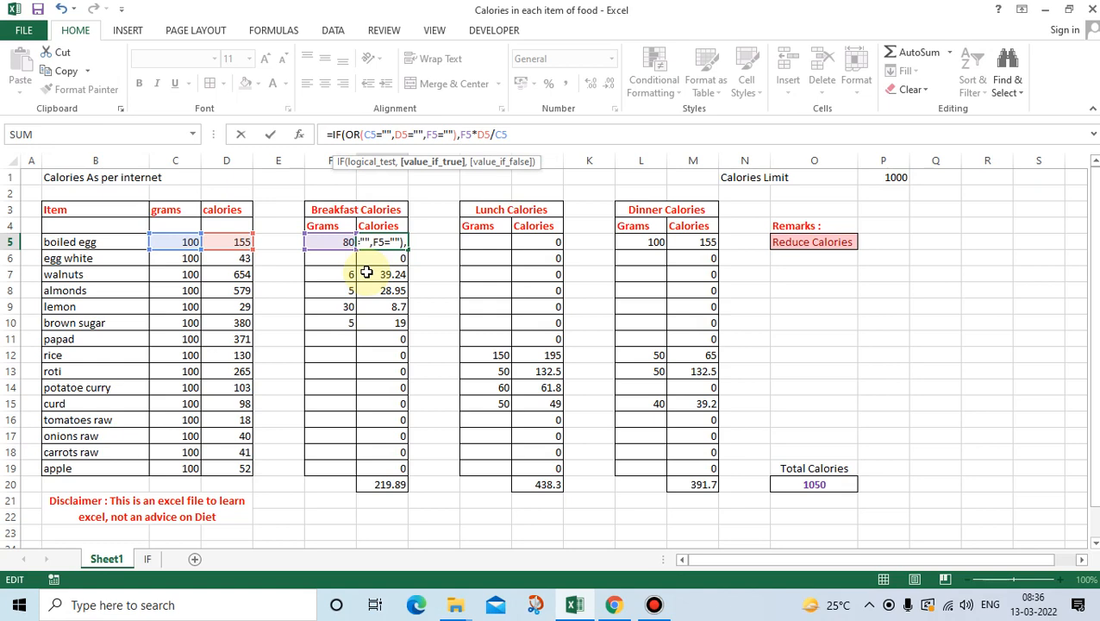
type("\"\"")
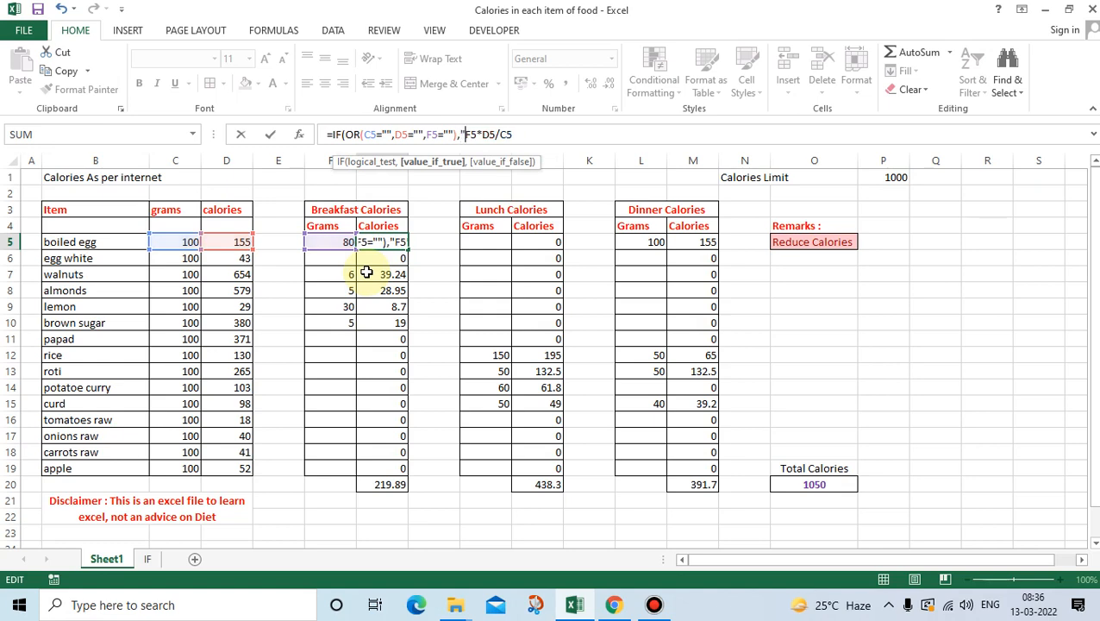
type(",")
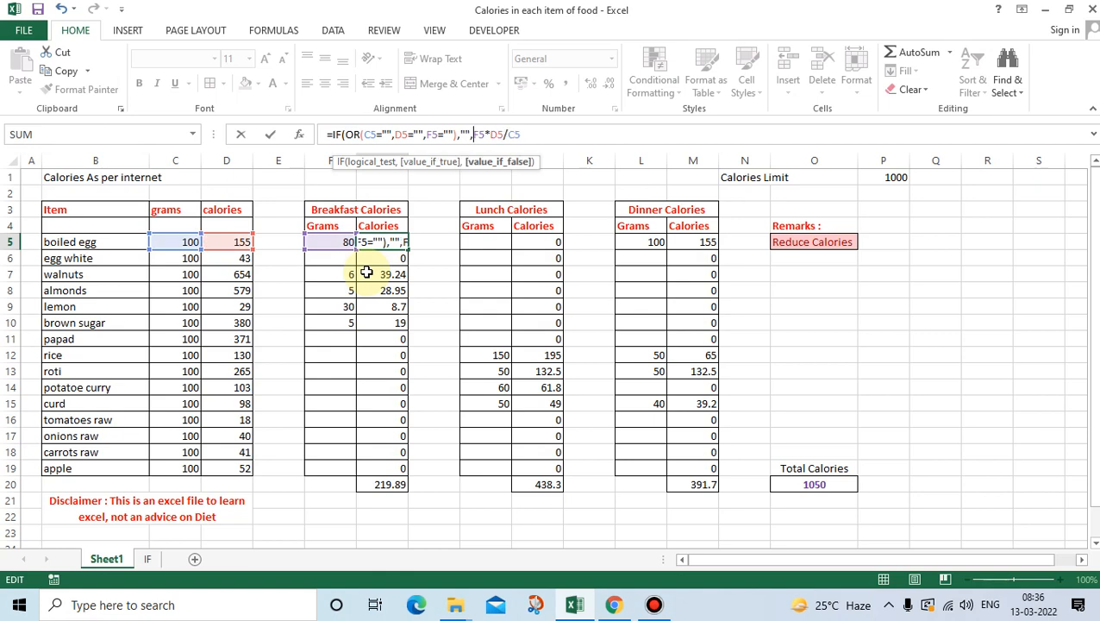
key("Return")
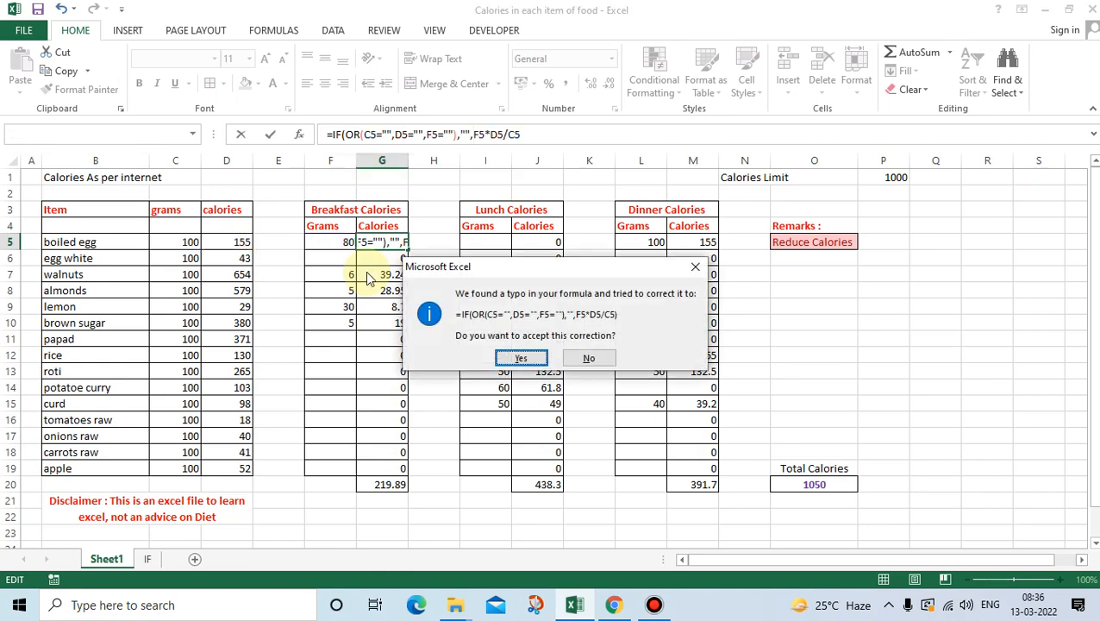
key("Return")
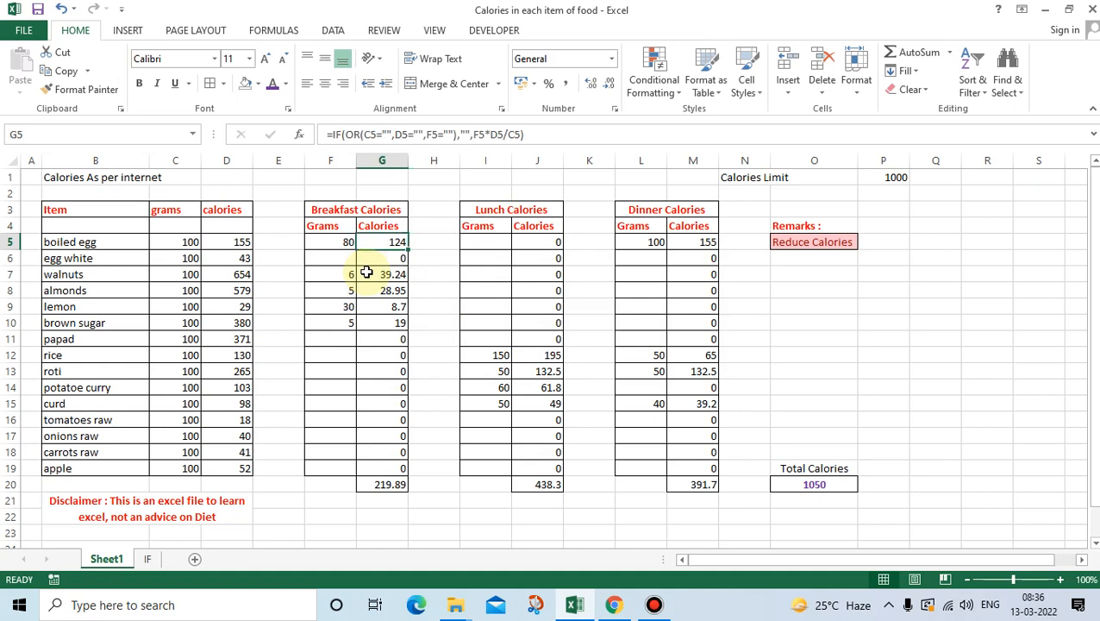
Fill the G5 formula down the breakfast Calories column to G19 and check the copied cells.
double_click(409, 250)
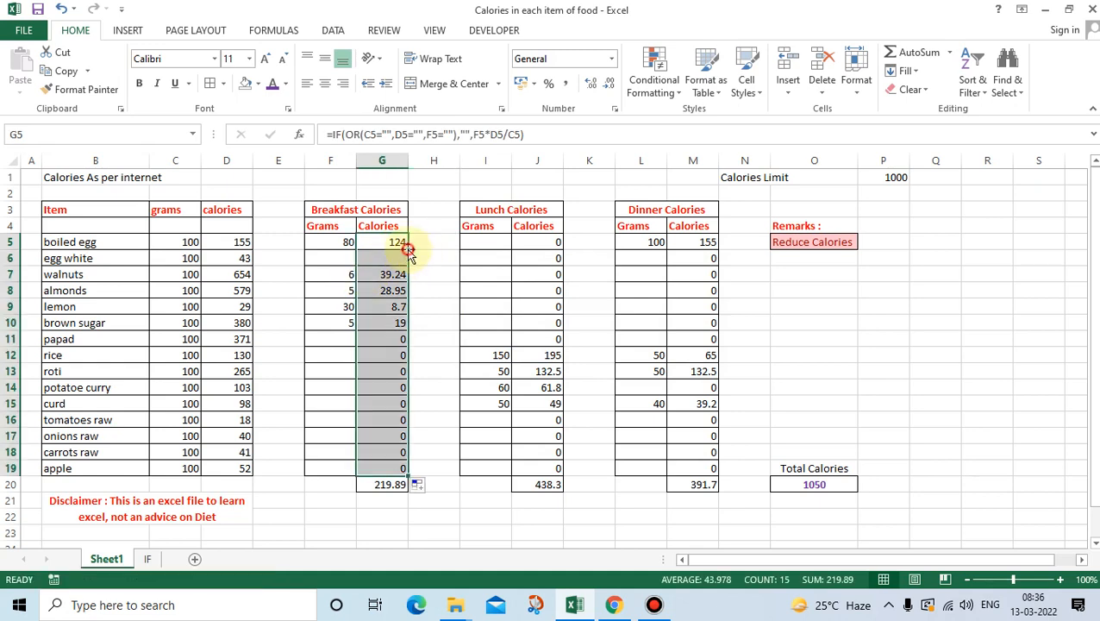
left_click(375, 349)
left_click(380, 431)
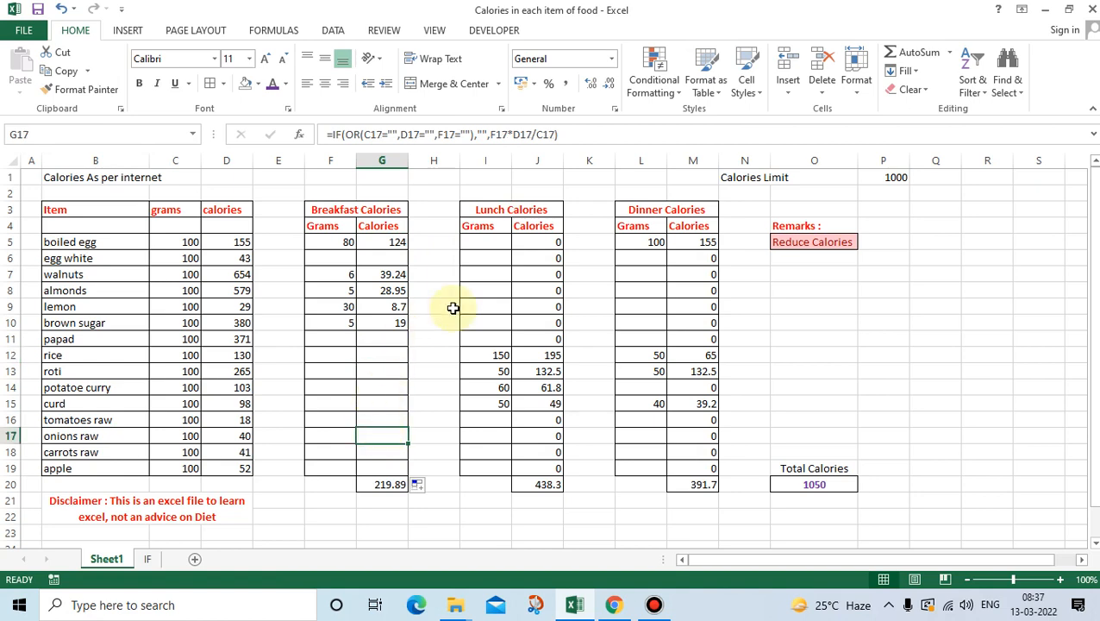
Wrap the boiled egg lunch calories formula in J5 with IF and AND, entering C5="" as the first condition.
left_click(540, 243)
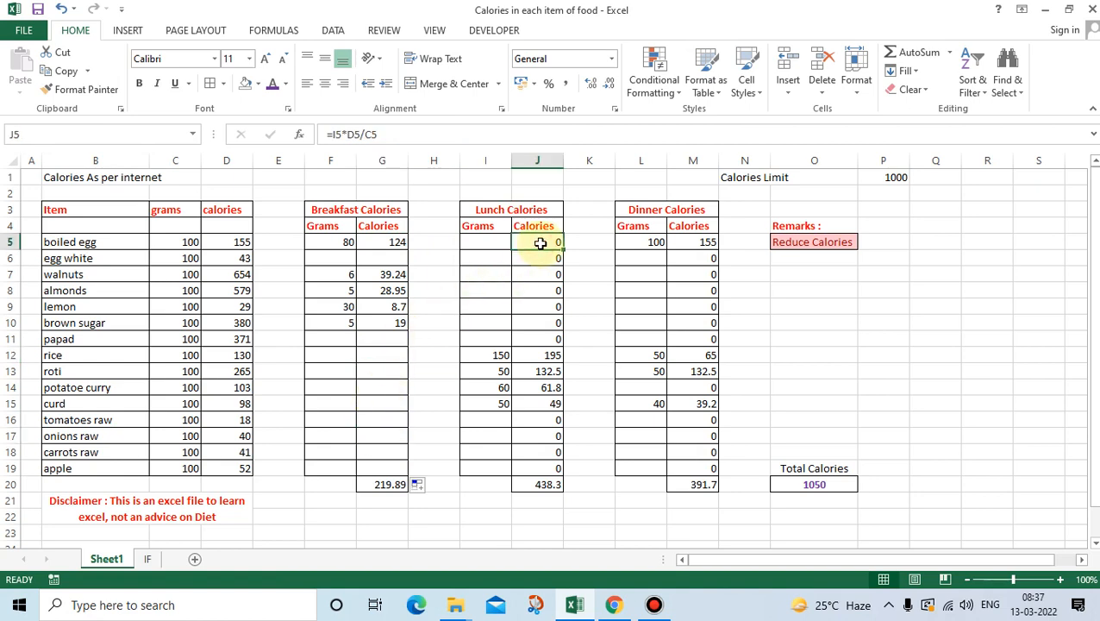
left_click(334, 133)
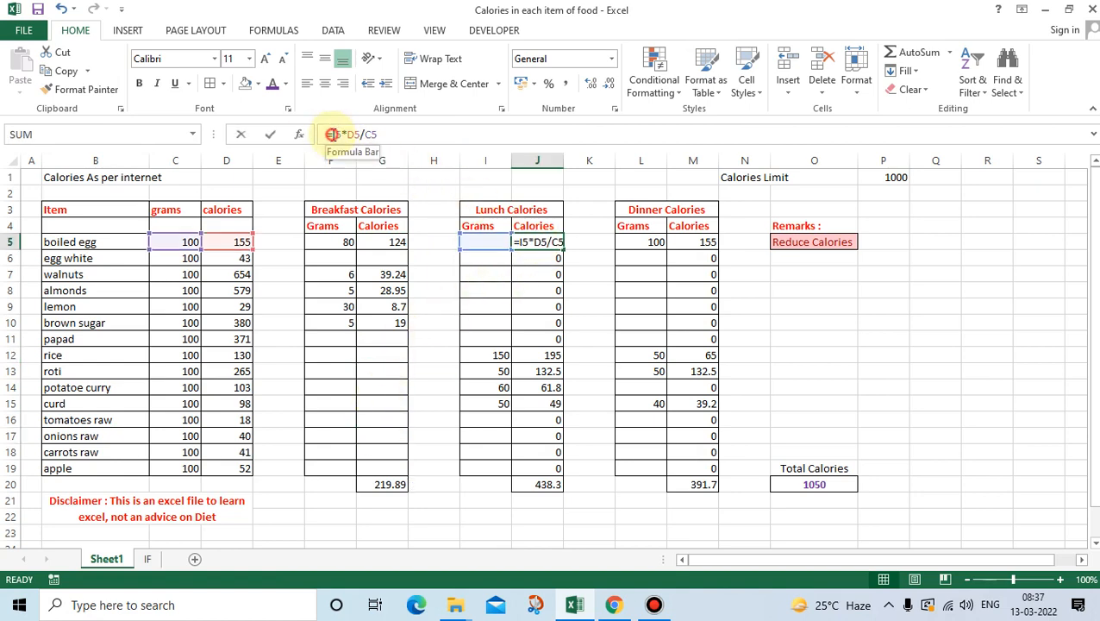
type("IF")
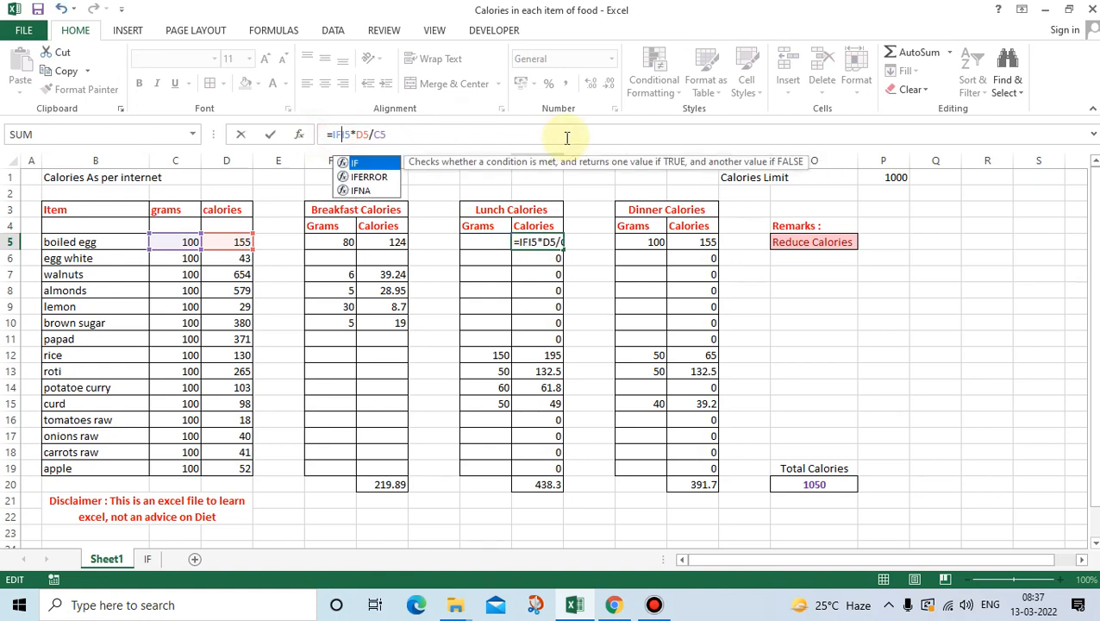
type("(")
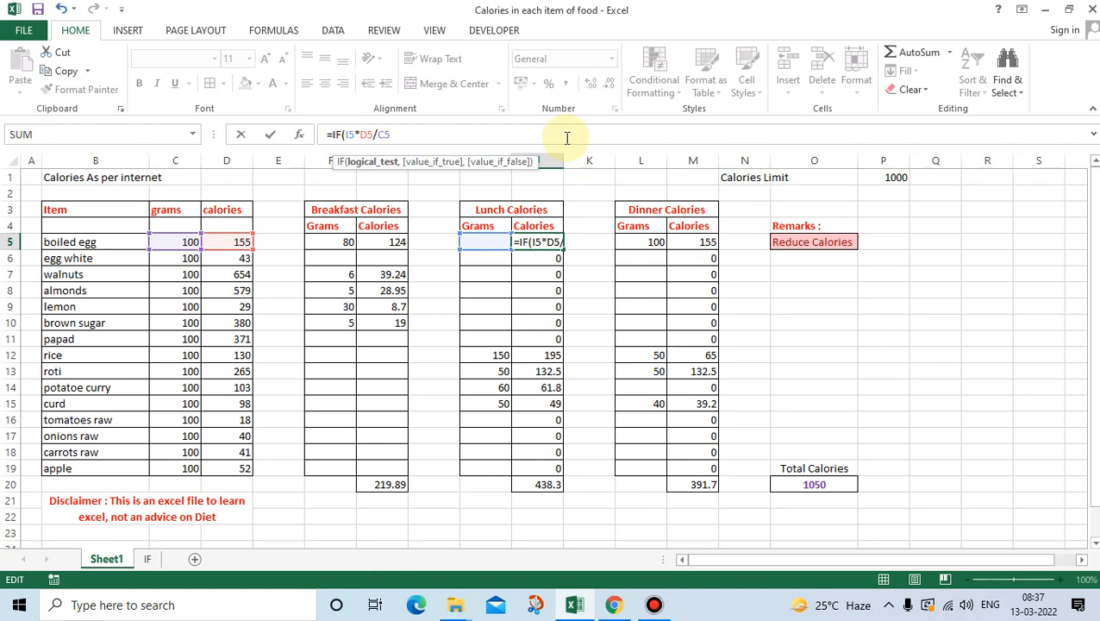
type("AND")
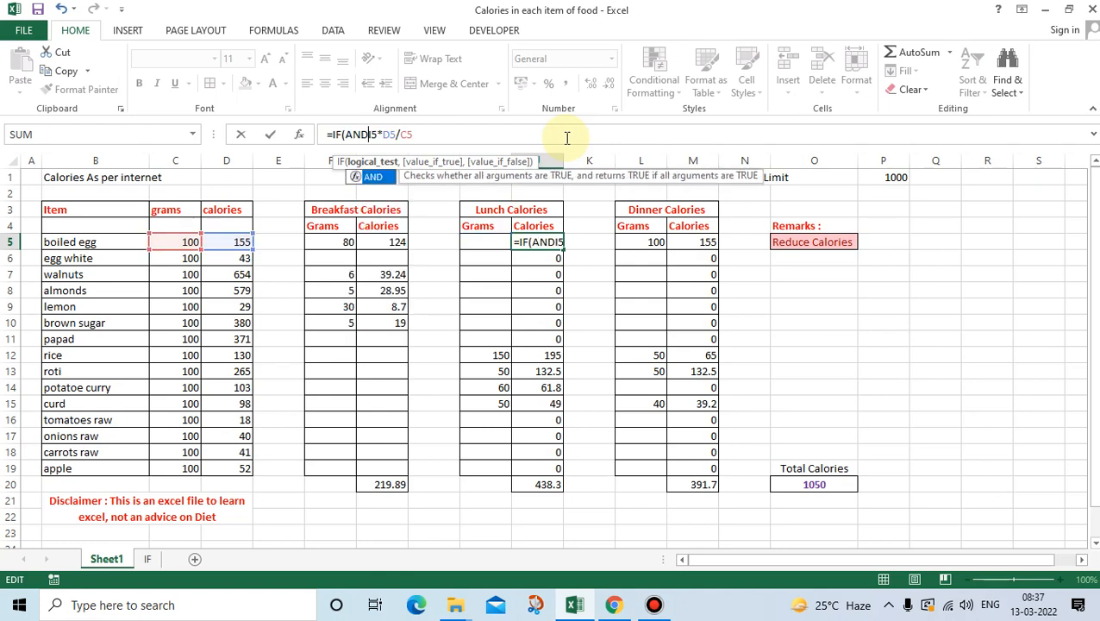
type("(")
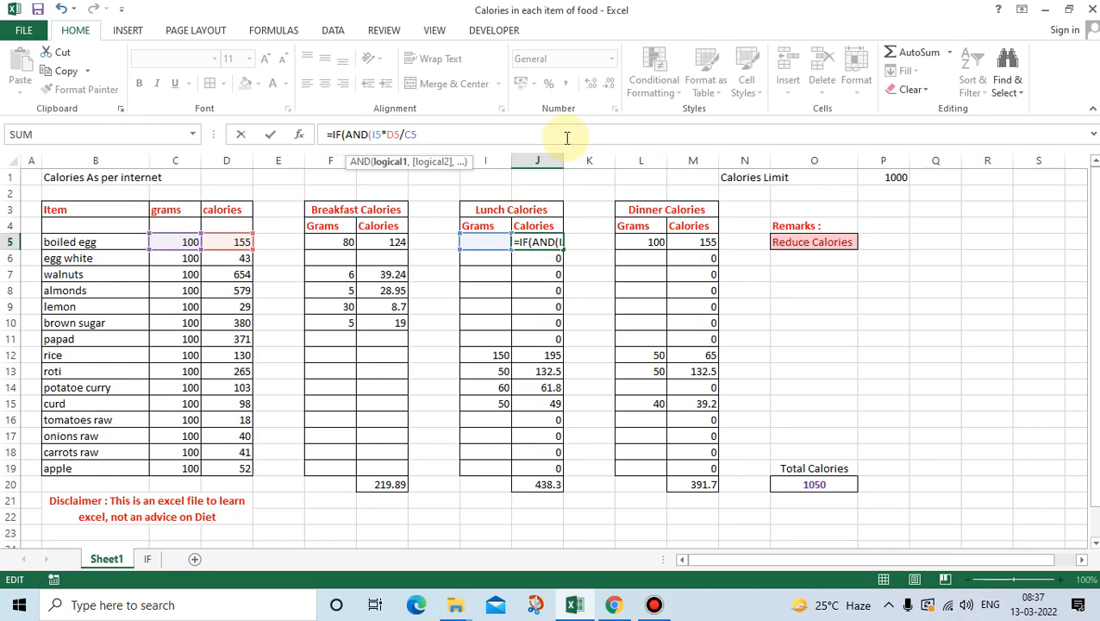
type("C5")
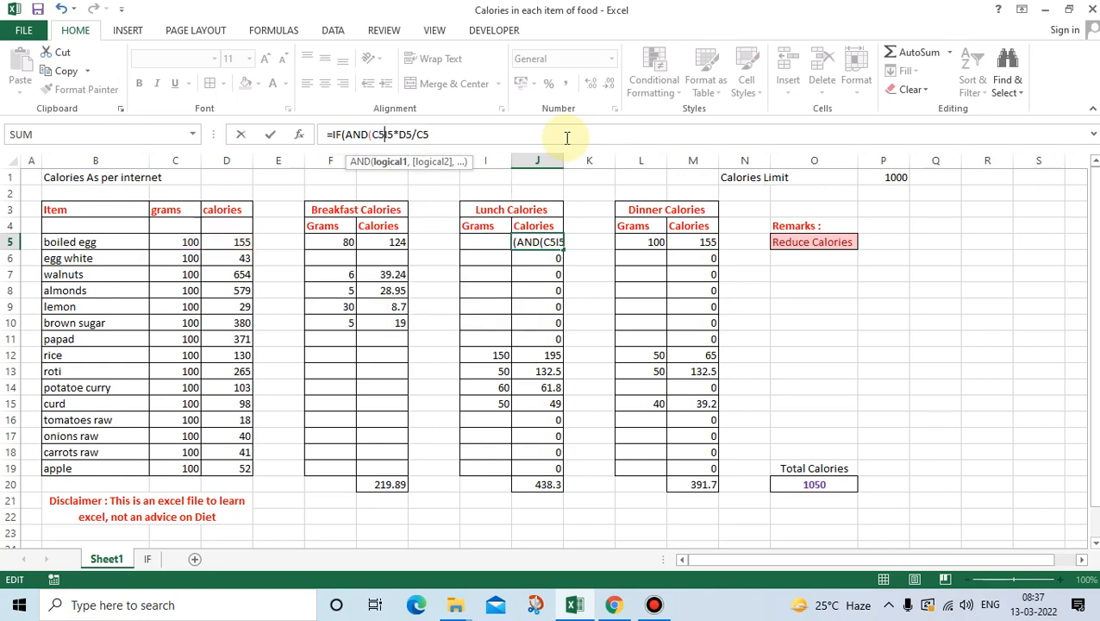
type("=")
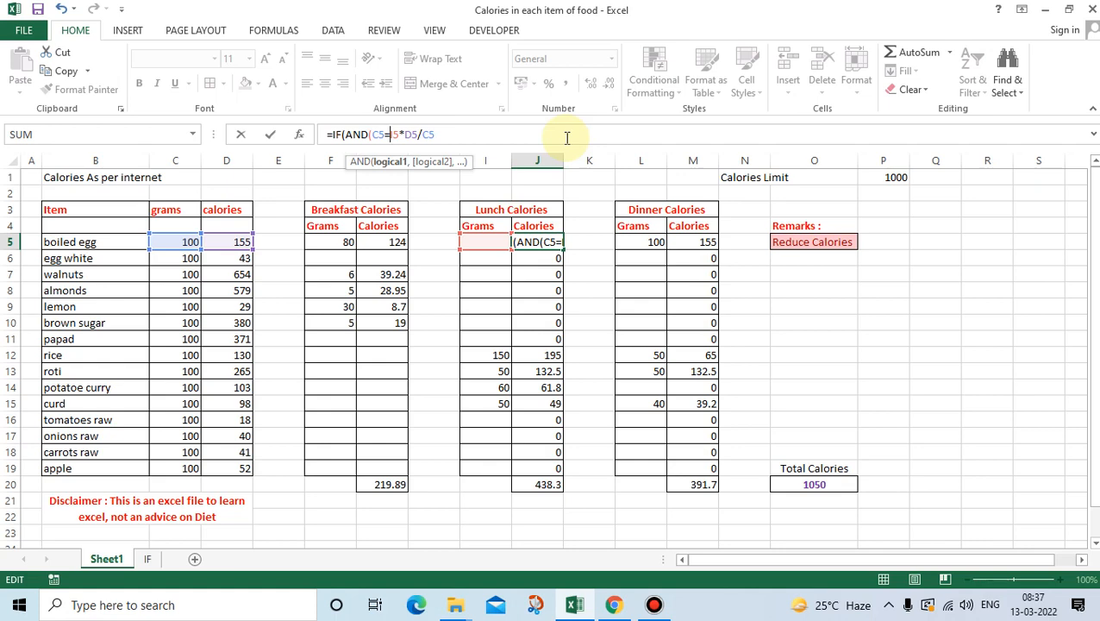
type("\"\",")
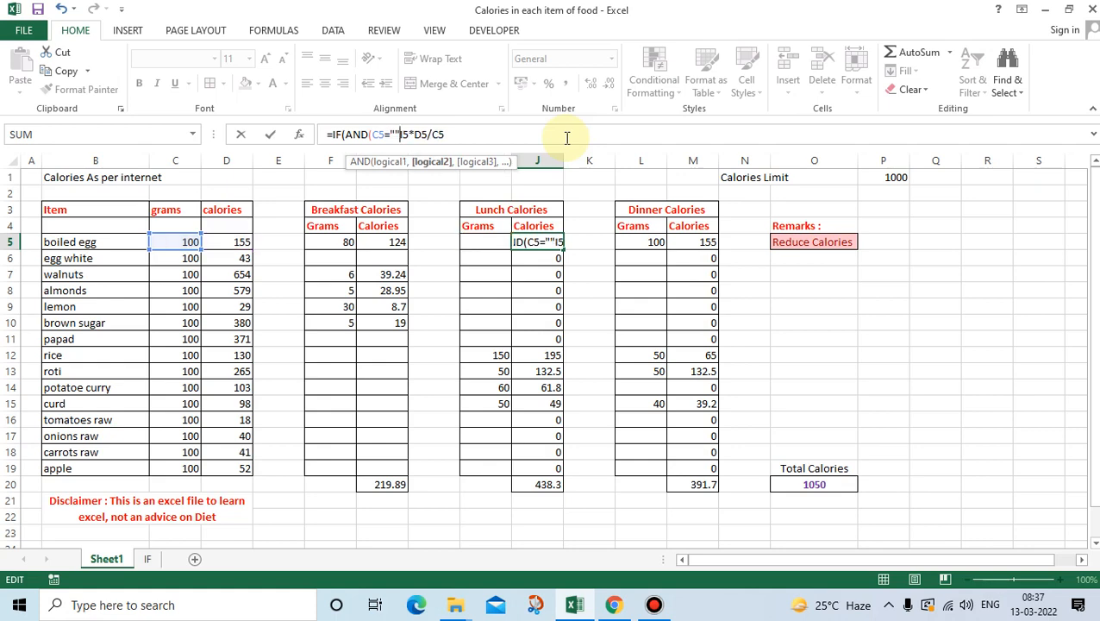
Add D5="" and I5="" as further AND conditions in the J5 formula and close the AND function.
type("D5=")
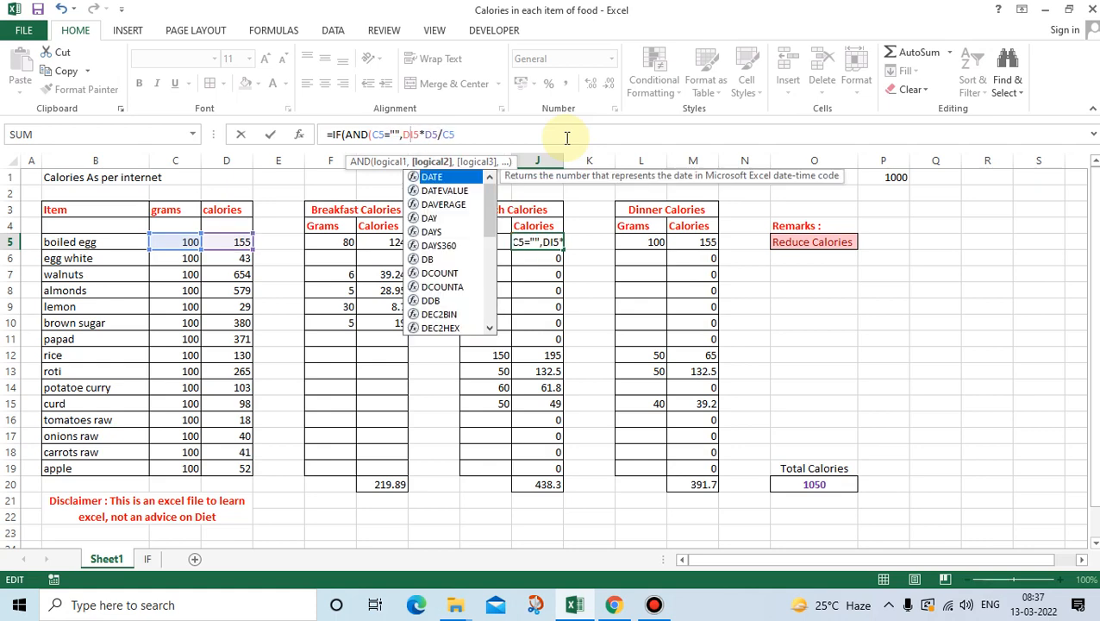
type("\"\"")
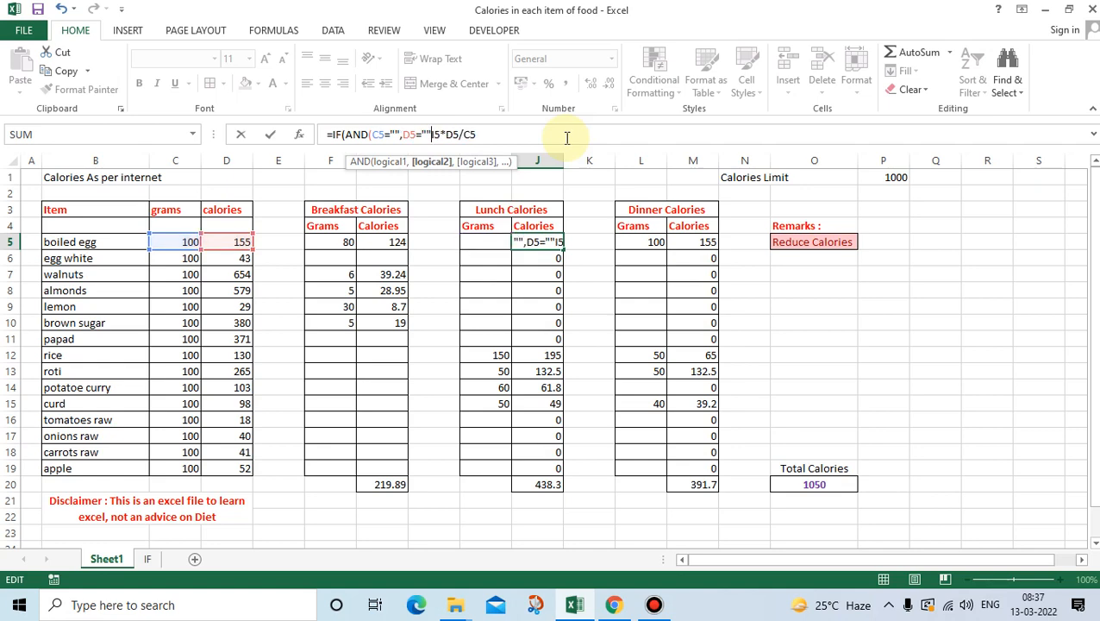
type(",")
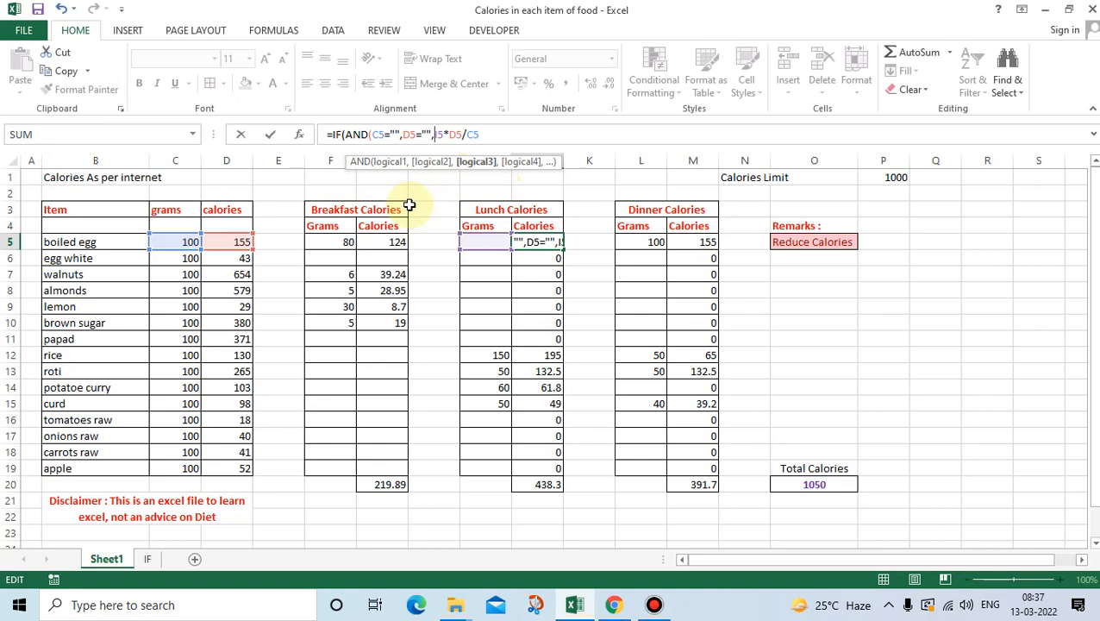
type("I")
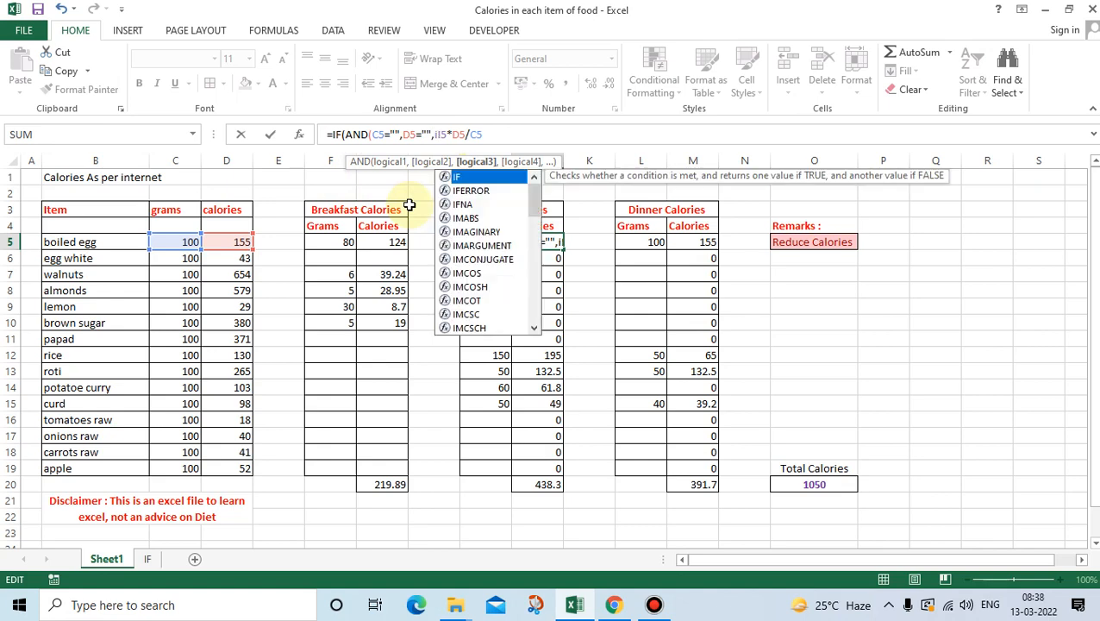
key("BackSpace")
type("I5")
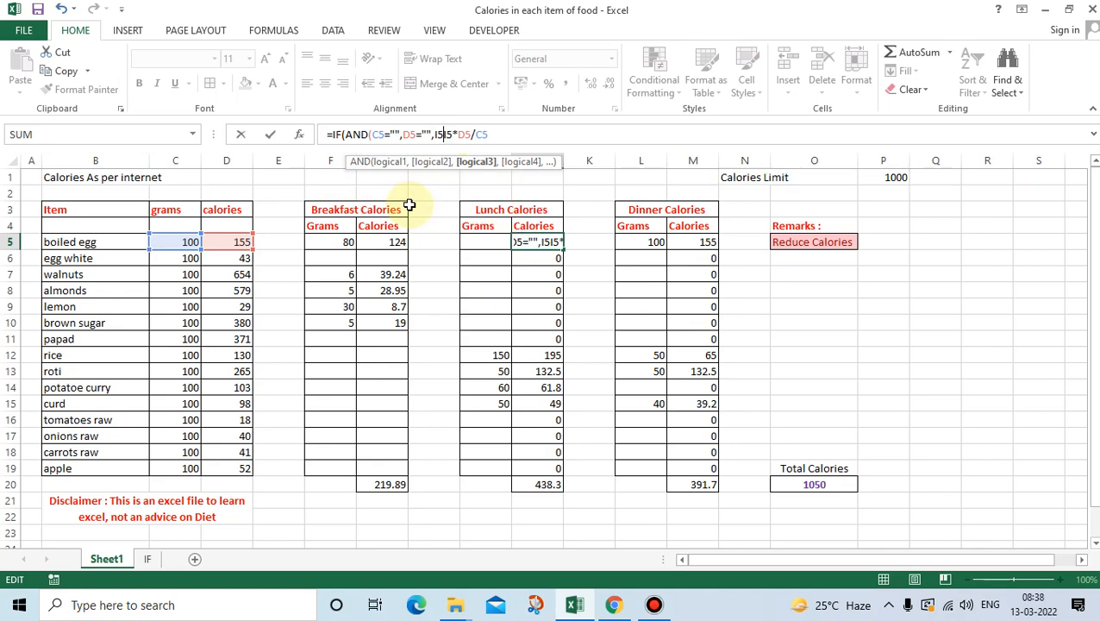
type("=\"\")")
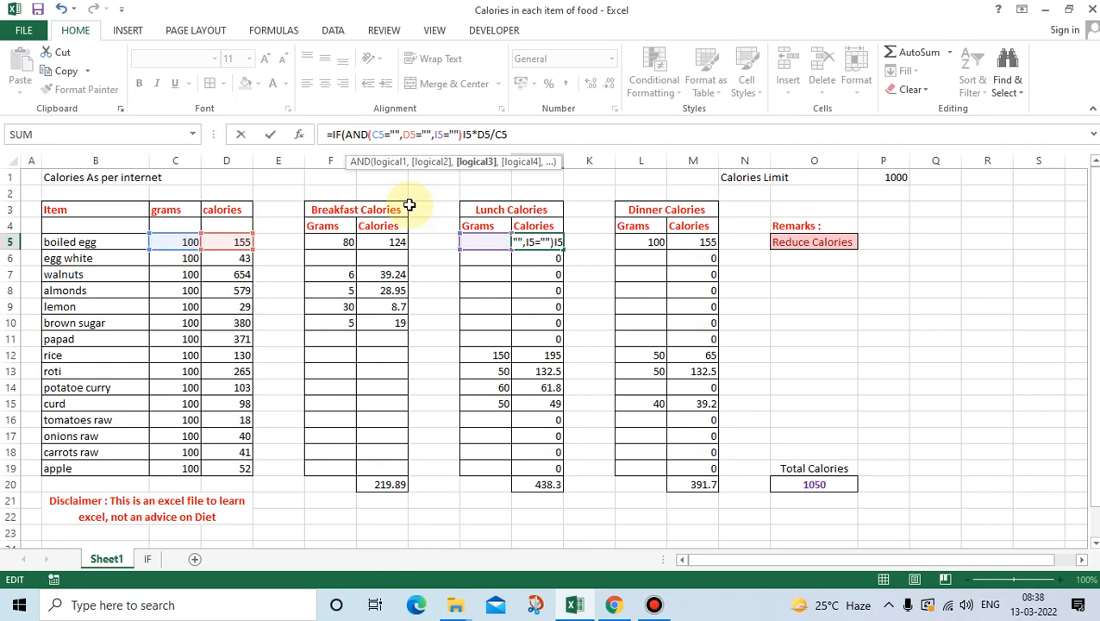
Complete J5 as =IF(AND(C5="",D5="",I5=""),"",I5*D5/C5), returning a blank when all the conditions are true.
type(",")
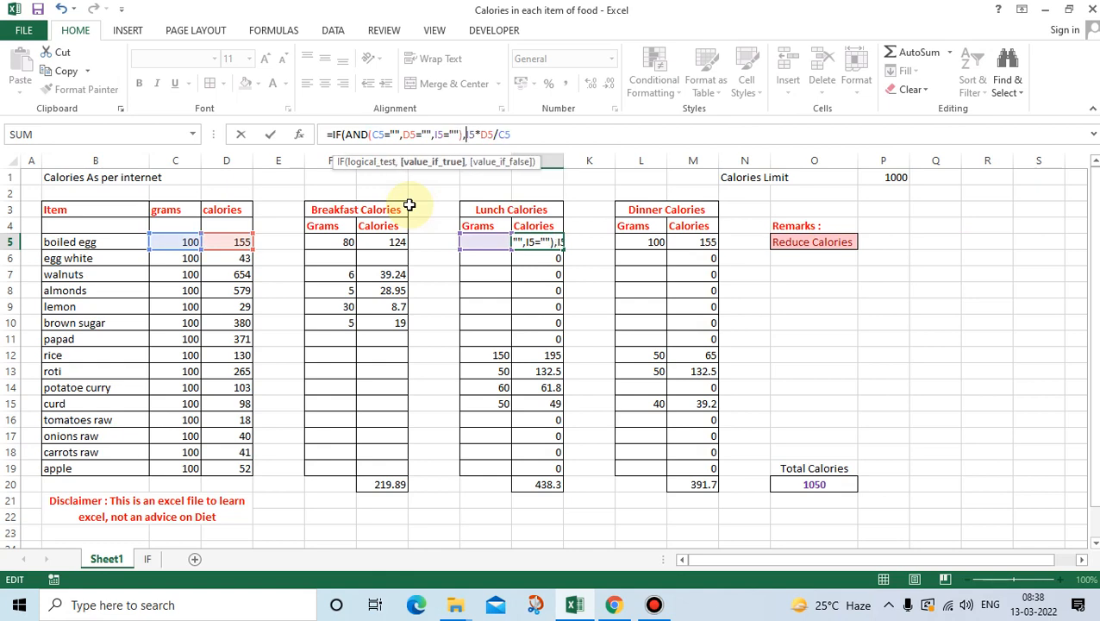
type("\"\"")
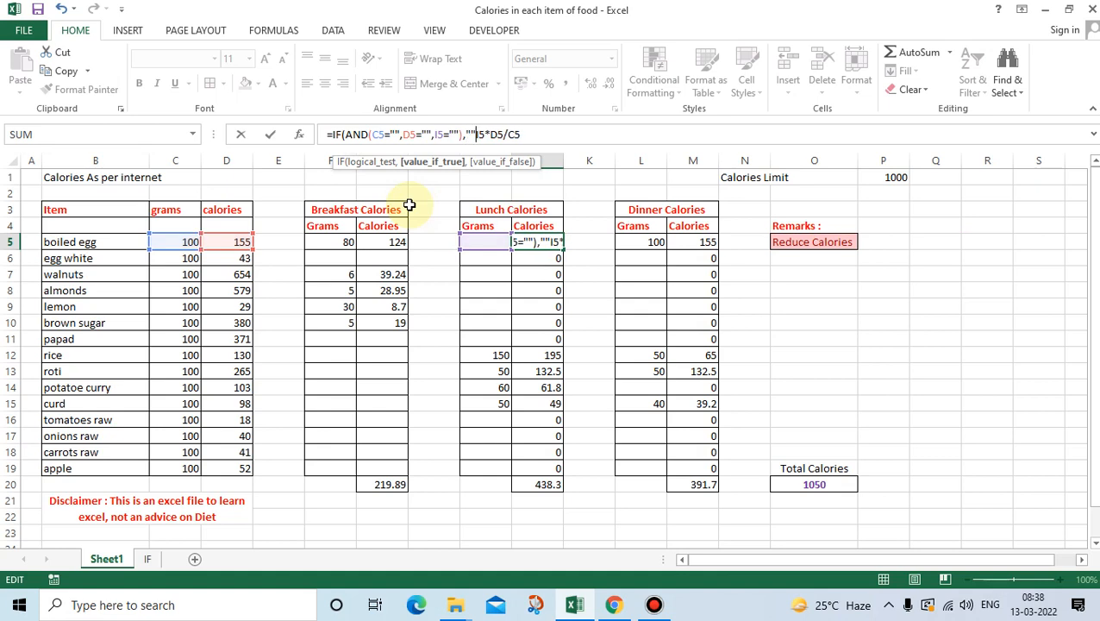
type(",")
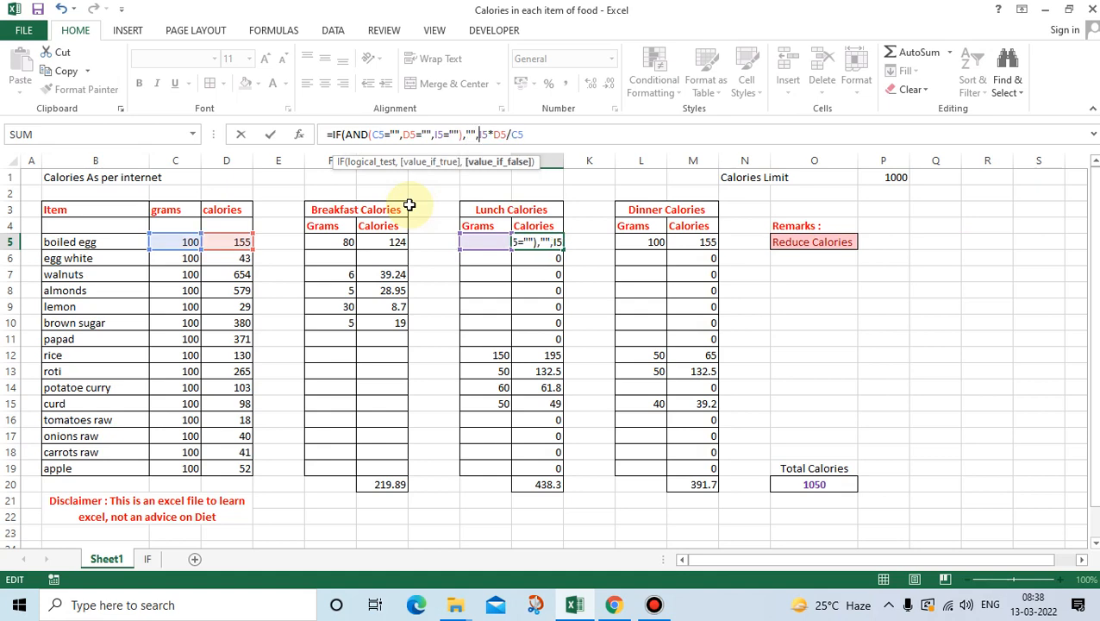
key("Right")
key("Right")
key("Right")
key("Right")
type(")")
key("ctrl+Return")
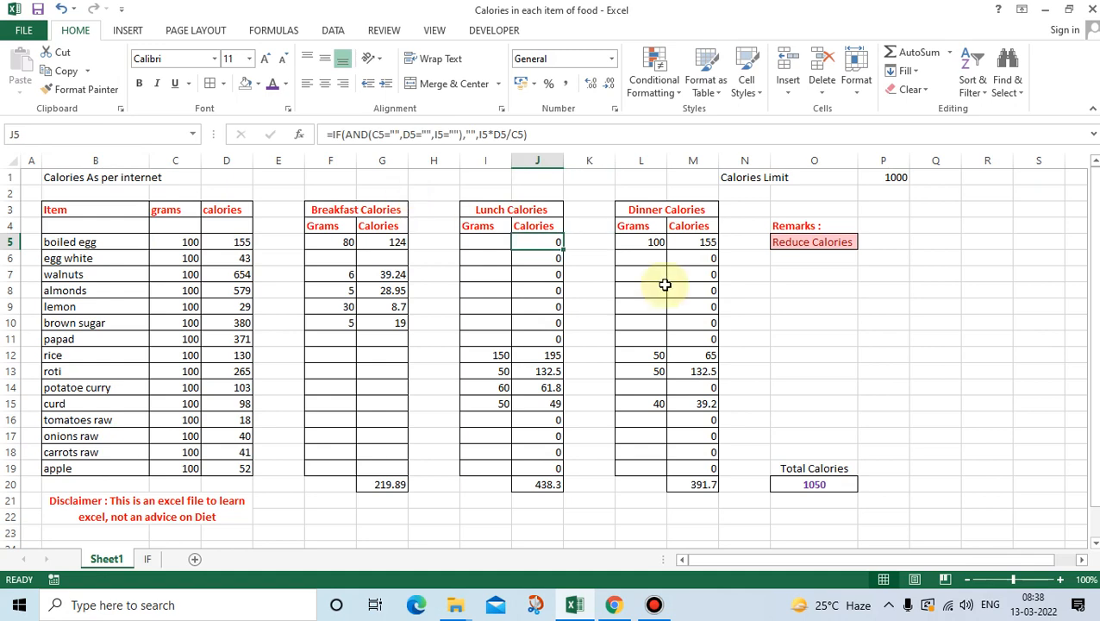
Fill the J5 formula down the lunch Calories column to J19 and reselect J5 to check it.
double_click(563, 249)
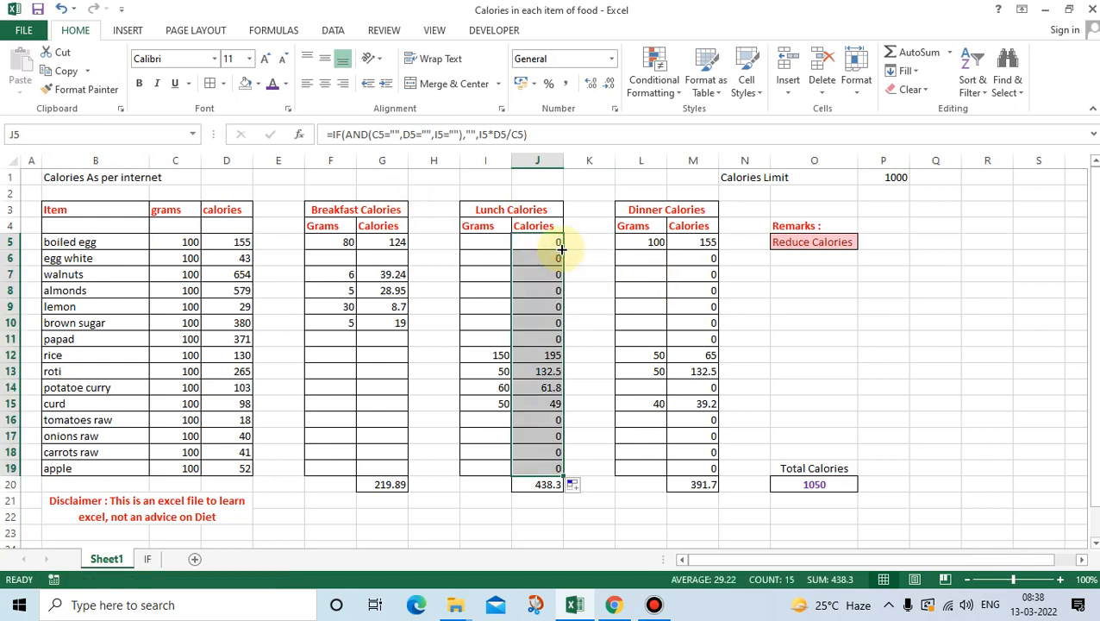
left_click(500, 251)
left_click(537, 241)
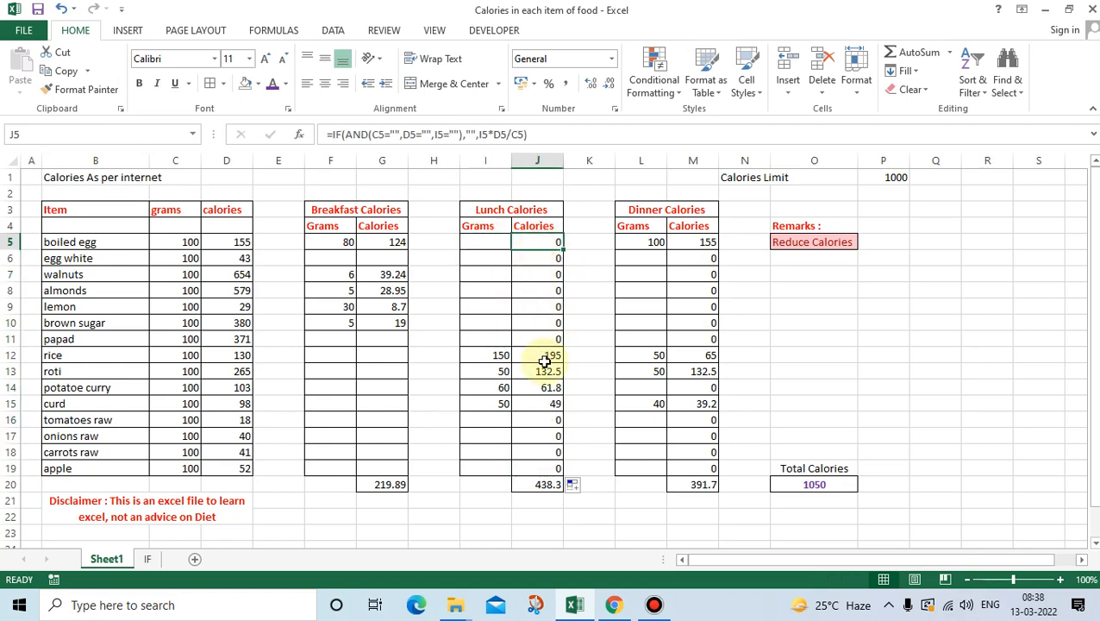
Enter 100 as the boiled egg lunch grams in I5 and check the calories calculated in J5.
key("Left")
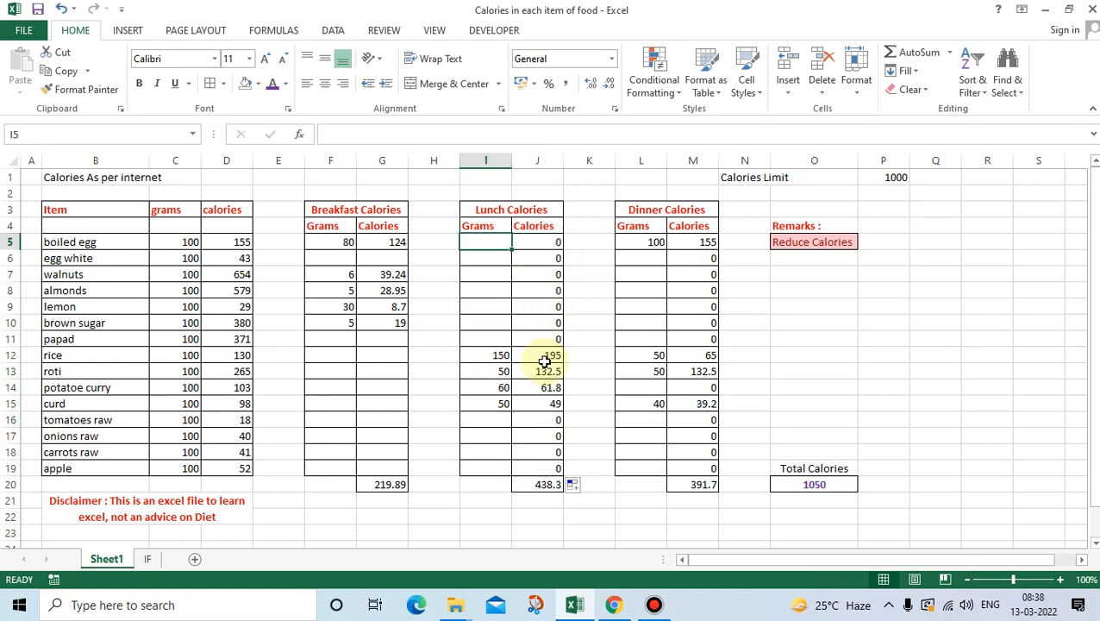
type("100")
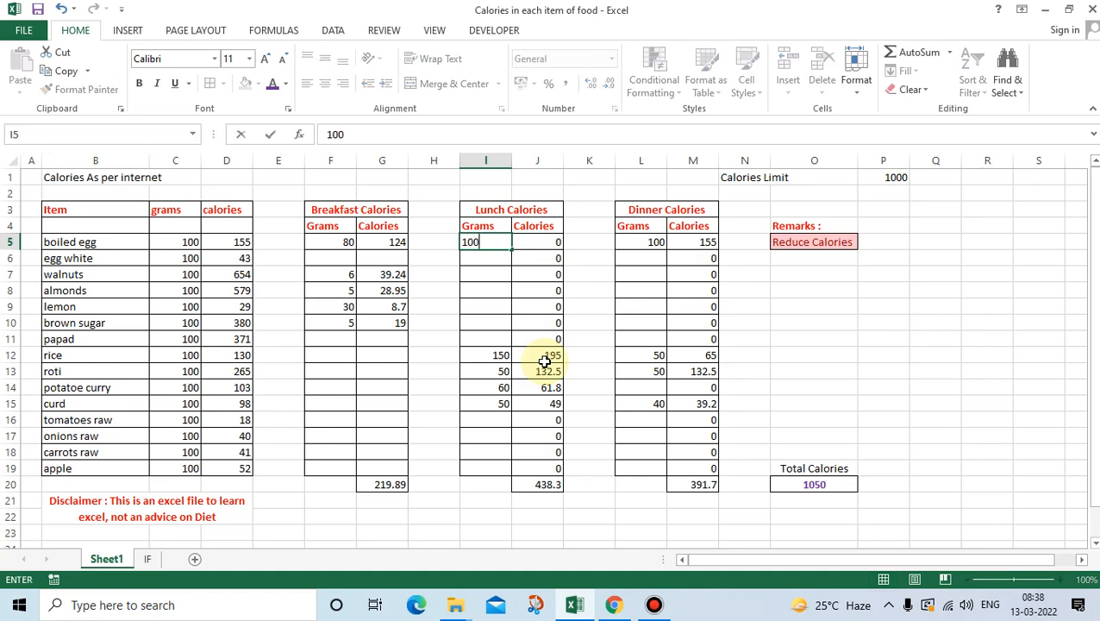
key("Tab")
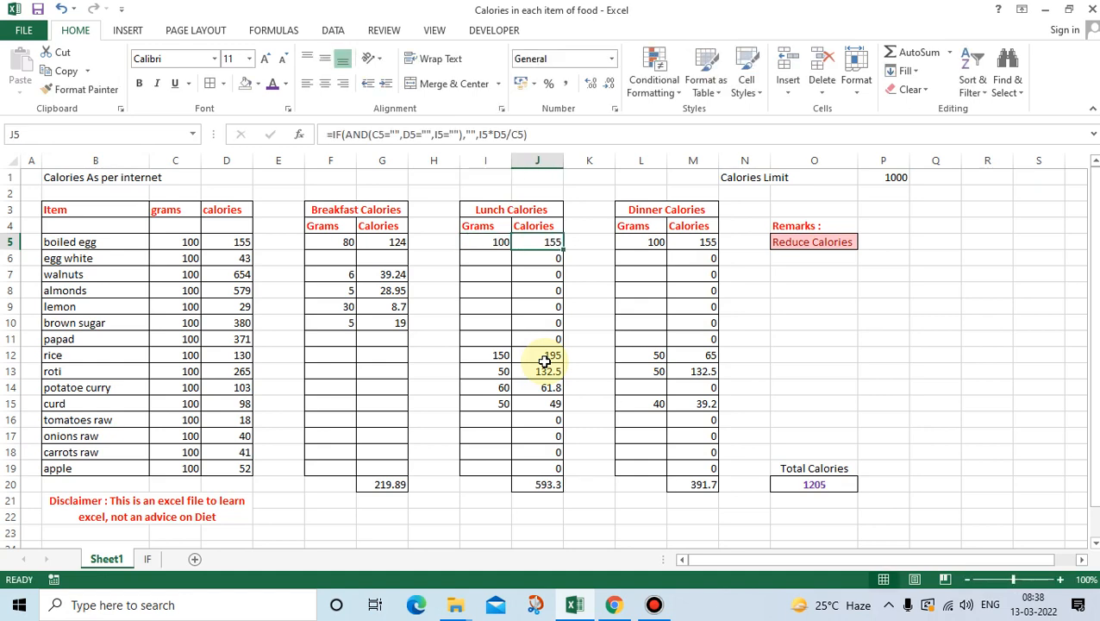
key("Left")
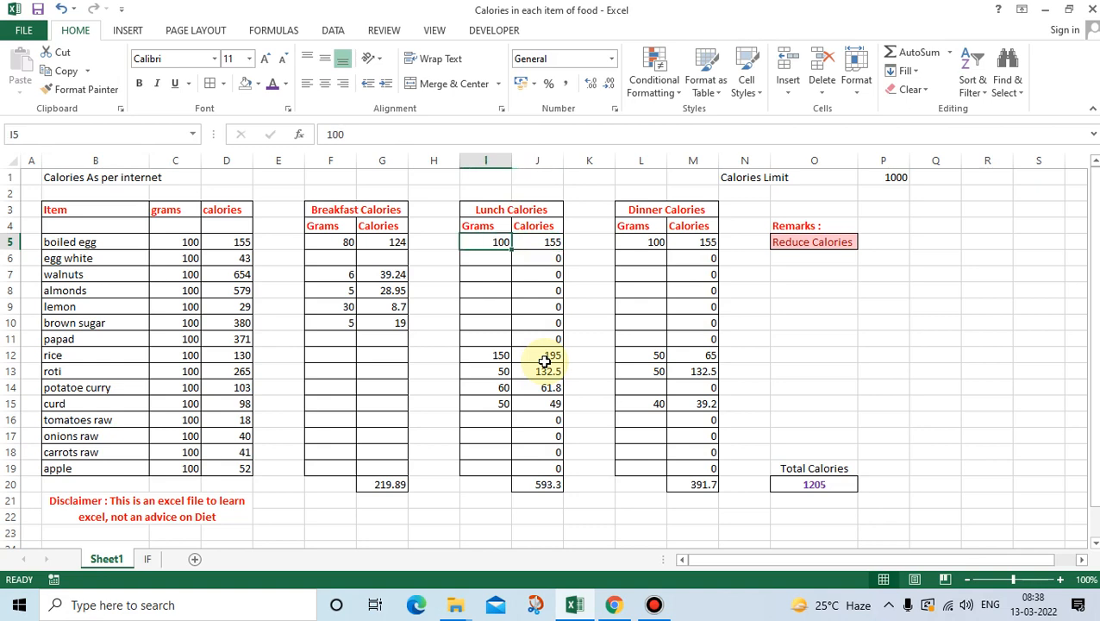
key("Right")
key("Left")
key("Right")
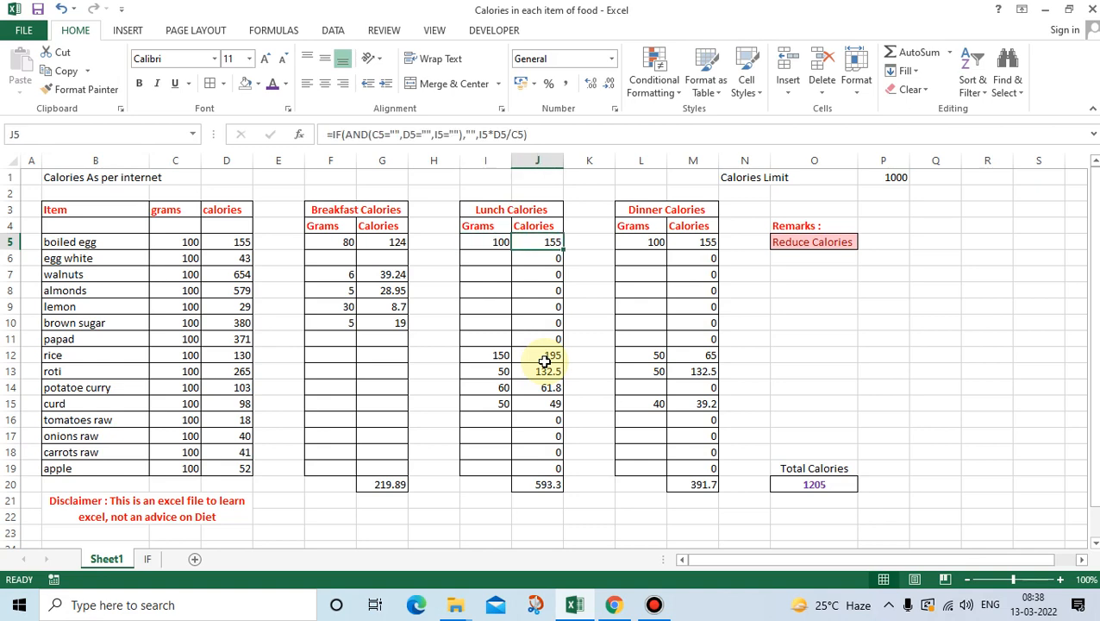
Clear the boiled egg reference grams in C5 to test the meal formulas and restore the value to 100.
key("Left")
key("Left")
key("Left")
key("Left")
key("Left")
key("Left")
key("Left")
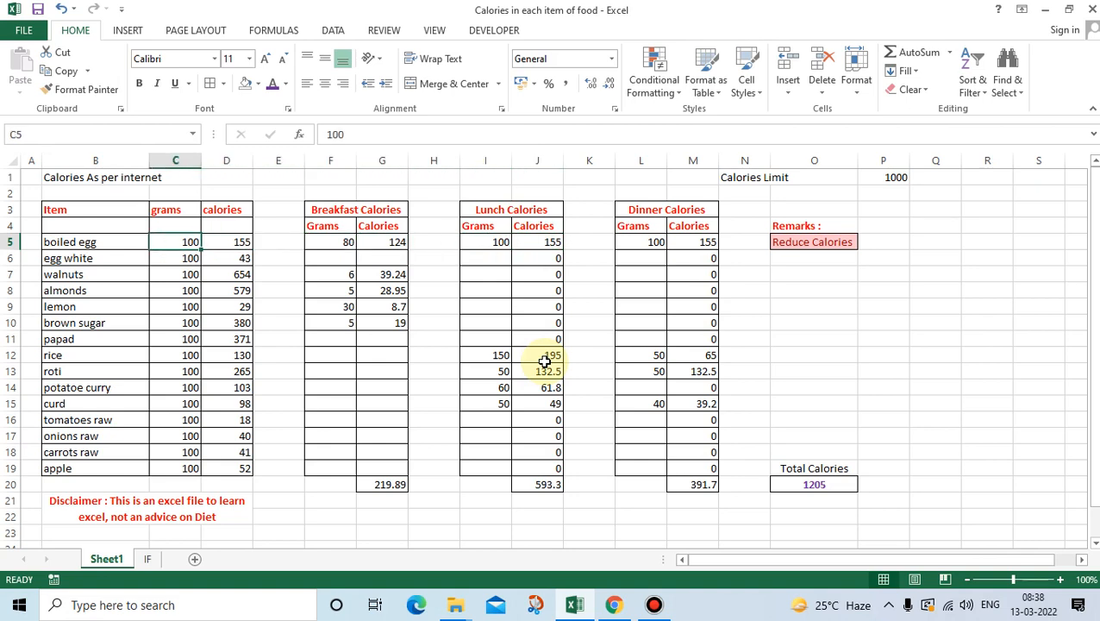
key("Delete")
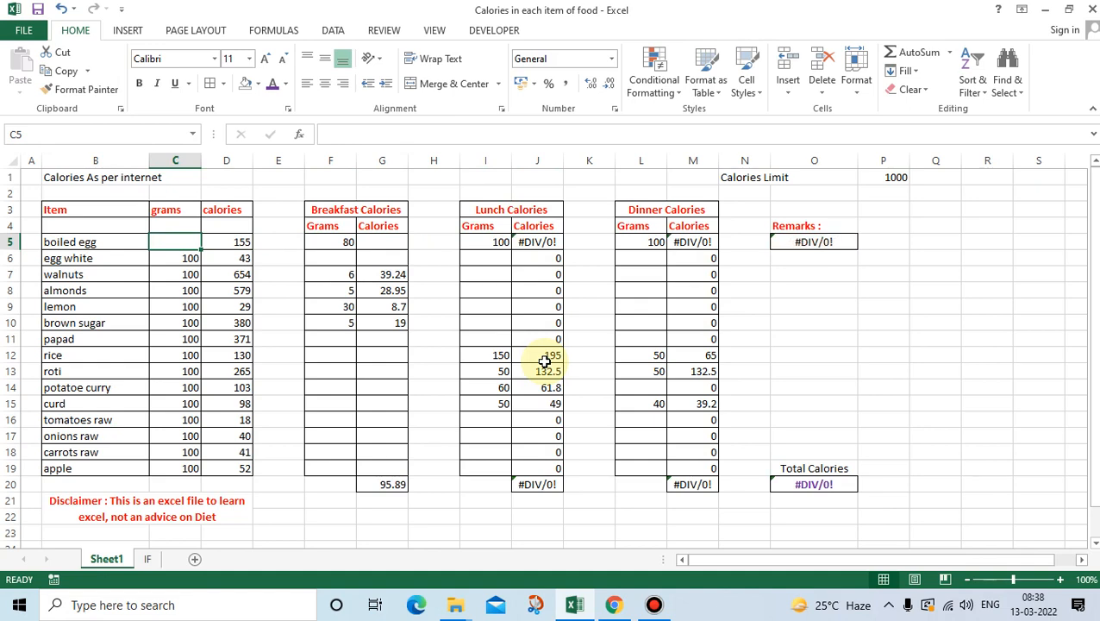
type("100")
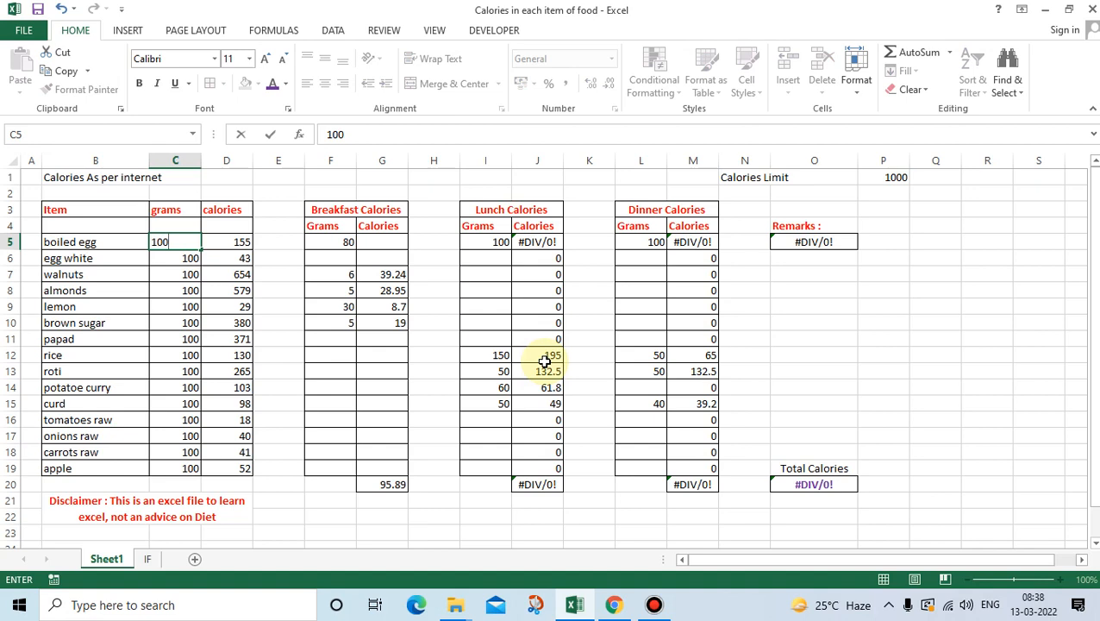
key("Tab")
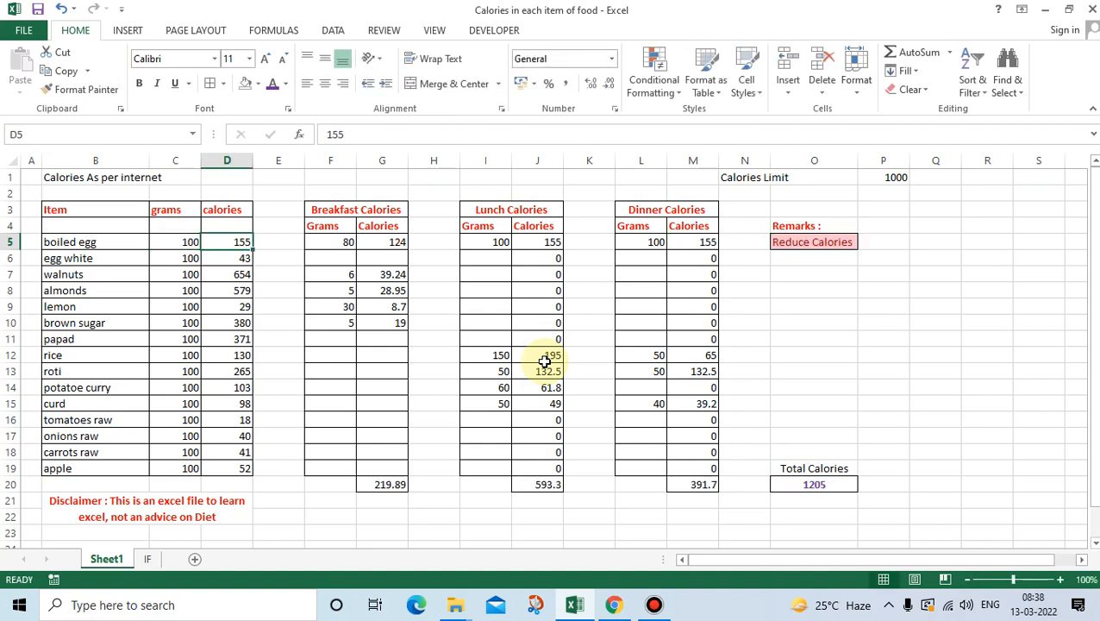
Compare the OR formula in G5 with the AND formula in J5, reviewing the cells C5, D5 and I5 it tests.
key("Right")
key("Right")
key("Right")
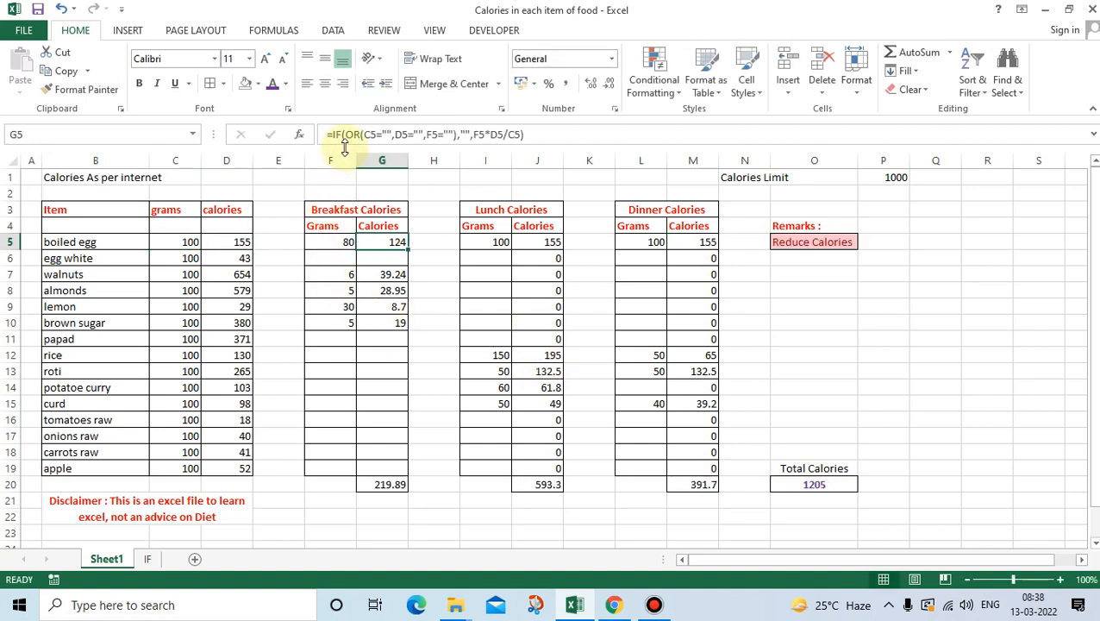
left_click(536, 242)
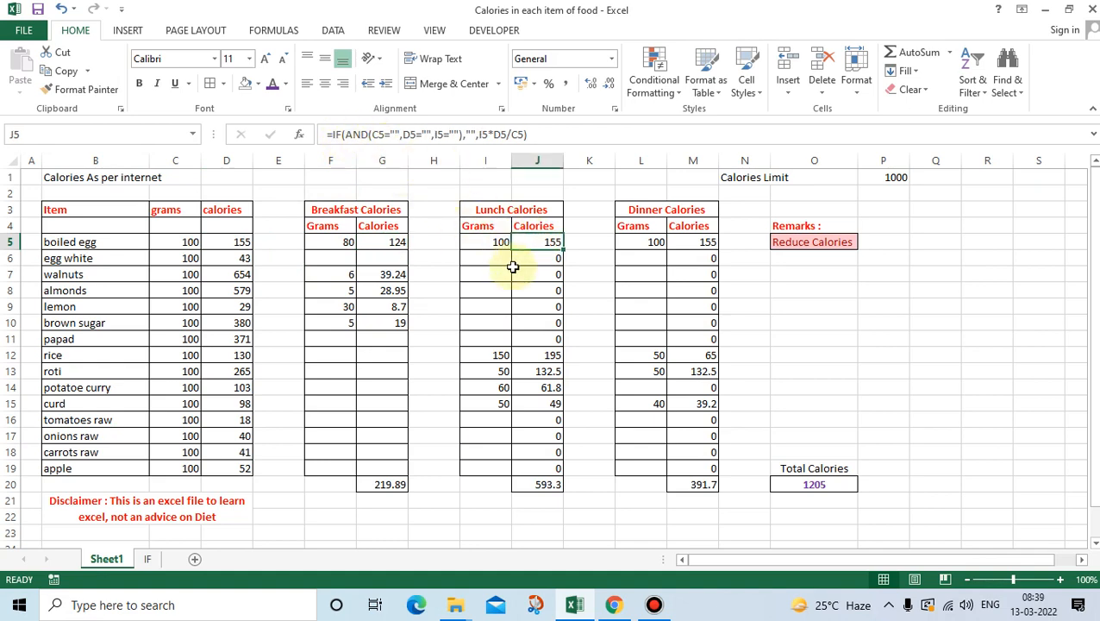
left_click(184, 242)
left_click(232, 241)
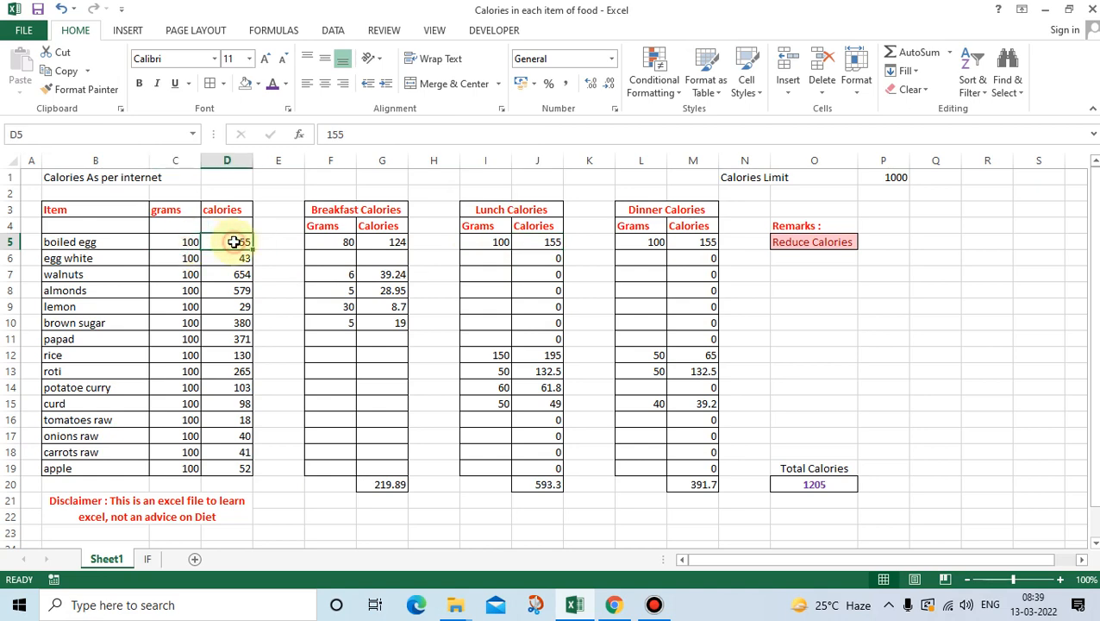
left_click(474, 243)
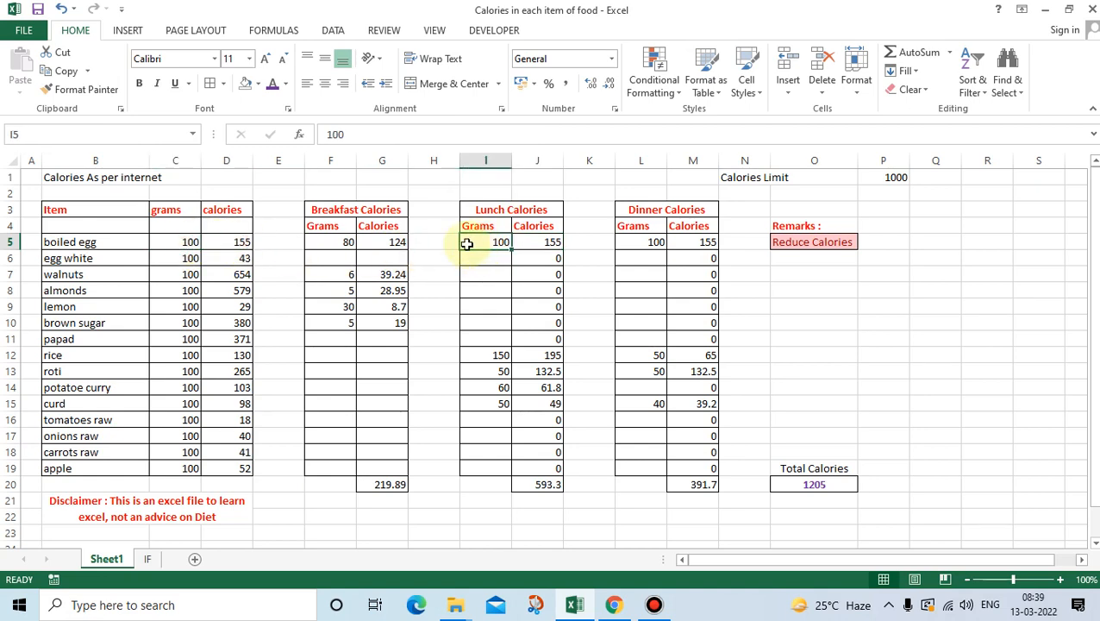
left_click(543, 243)
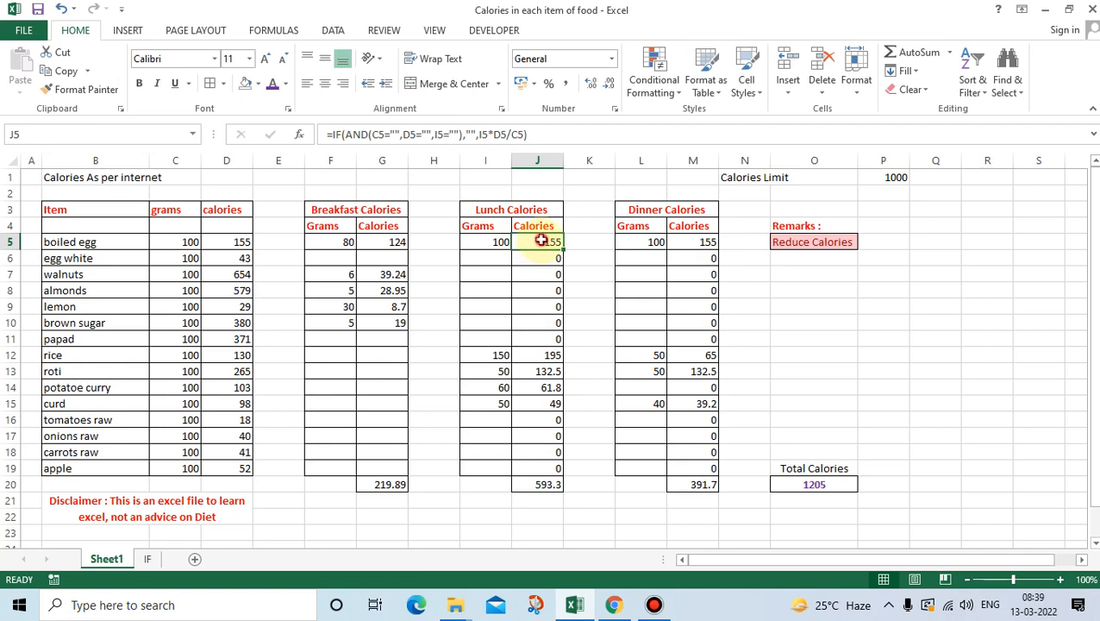
Clear the boiled egg reference values in C5 and D5 and the lunch grams in I5 to test the J5 AND formula.
left_click(492, 243)
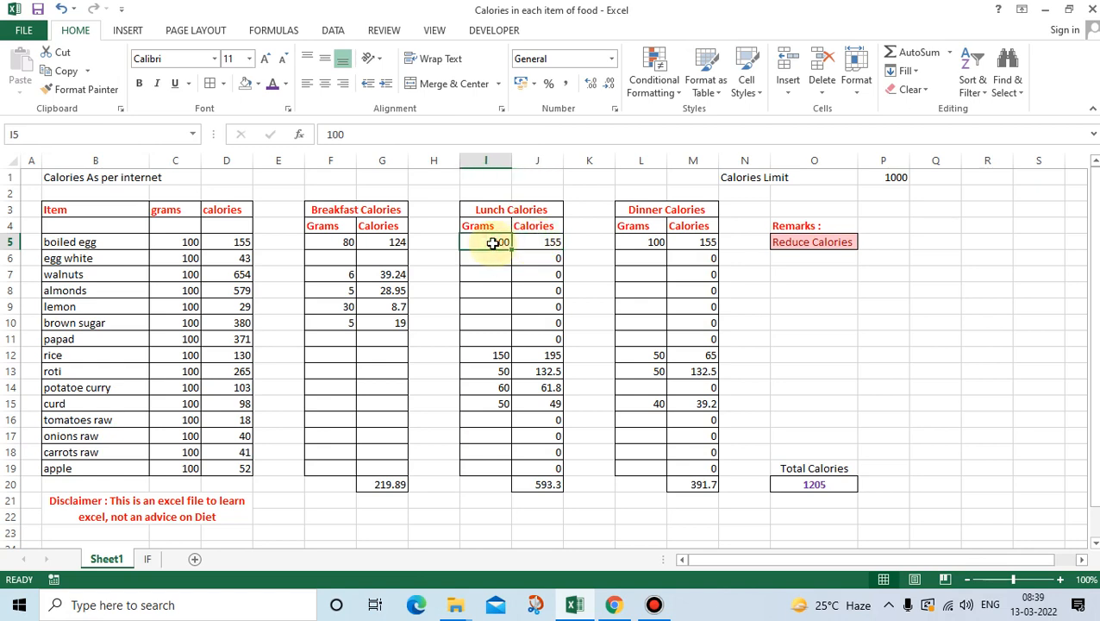
left_click(190, 245)
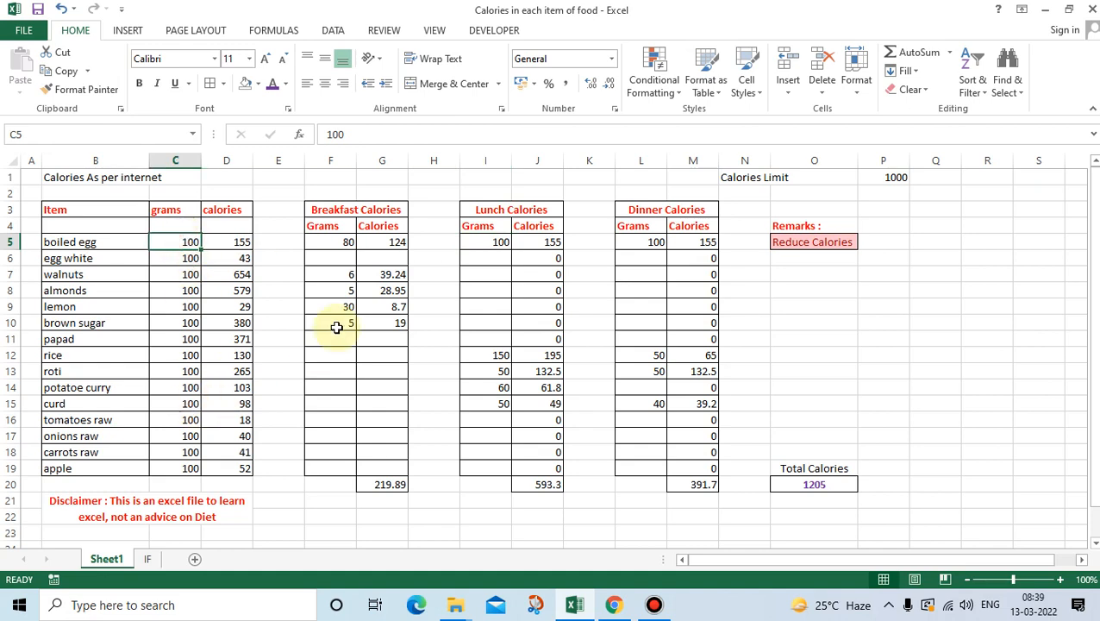
key("Delete")
key("Right")
key("Right")
key("Right")
key("Right")
key("Right")
key("Right")
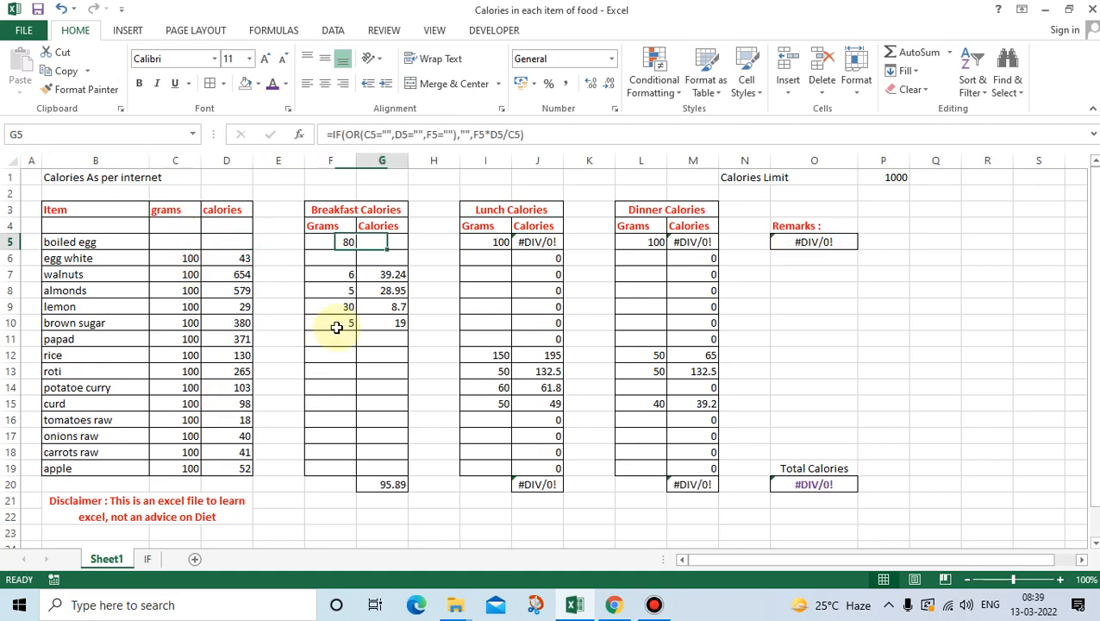
key("Delete")
key("Right")
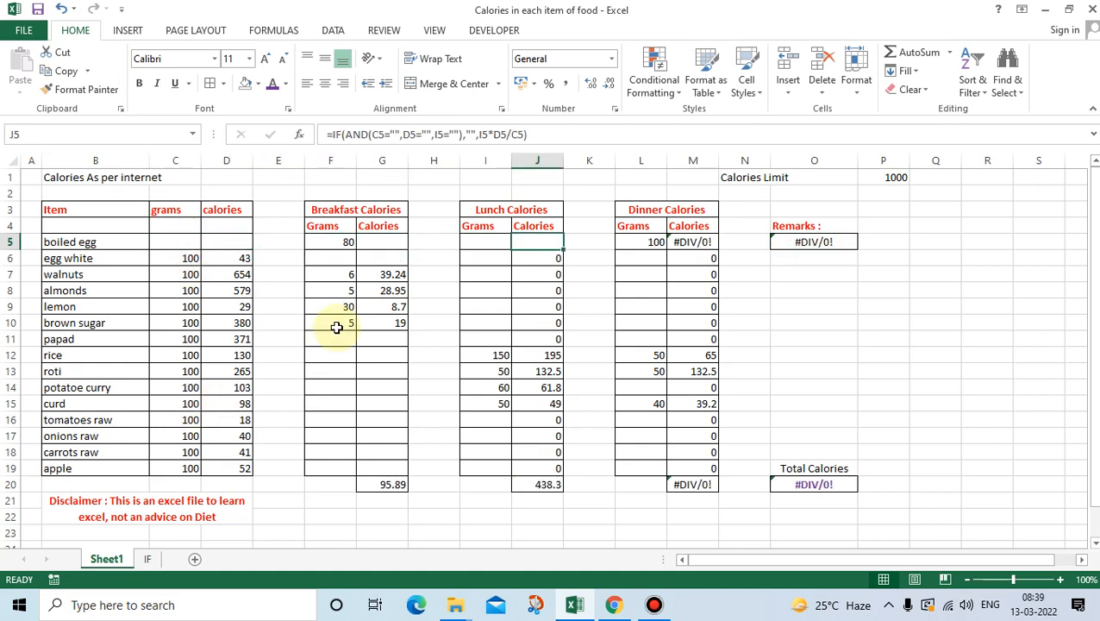
Enter 100 in I5 to test J5 with only the lunch grams filled, and clear I5 again.
key("Left")
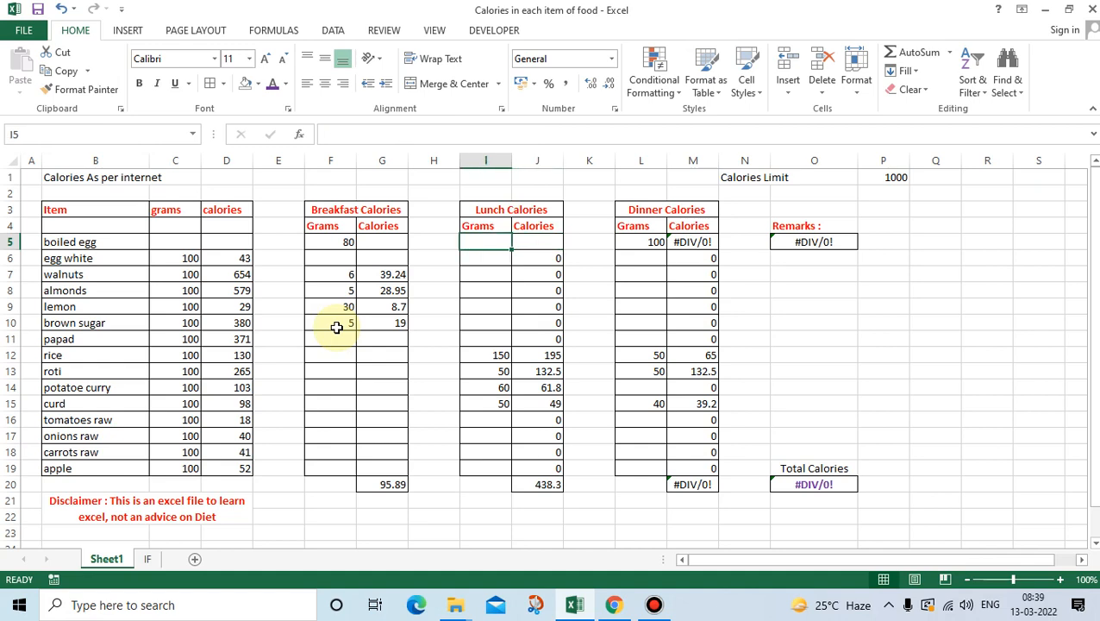
type("100")
key("Right")
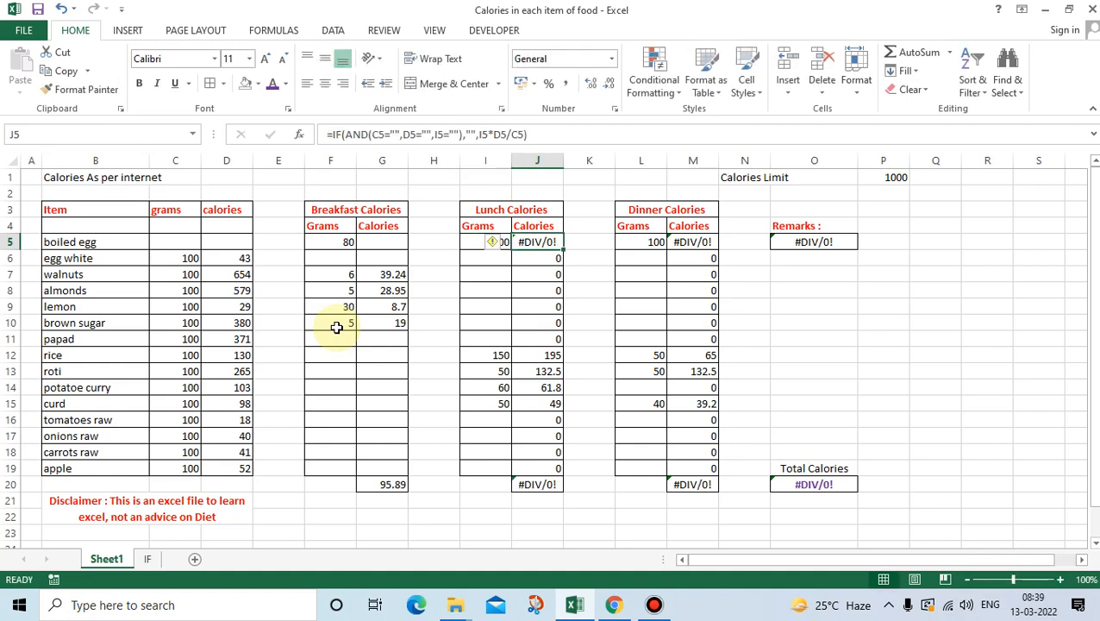
key("Left")
key("Delete")
Examine the OR formula in G5 and the cells C5, D5 and F5 that it tests.
key("Left")
key("Left")
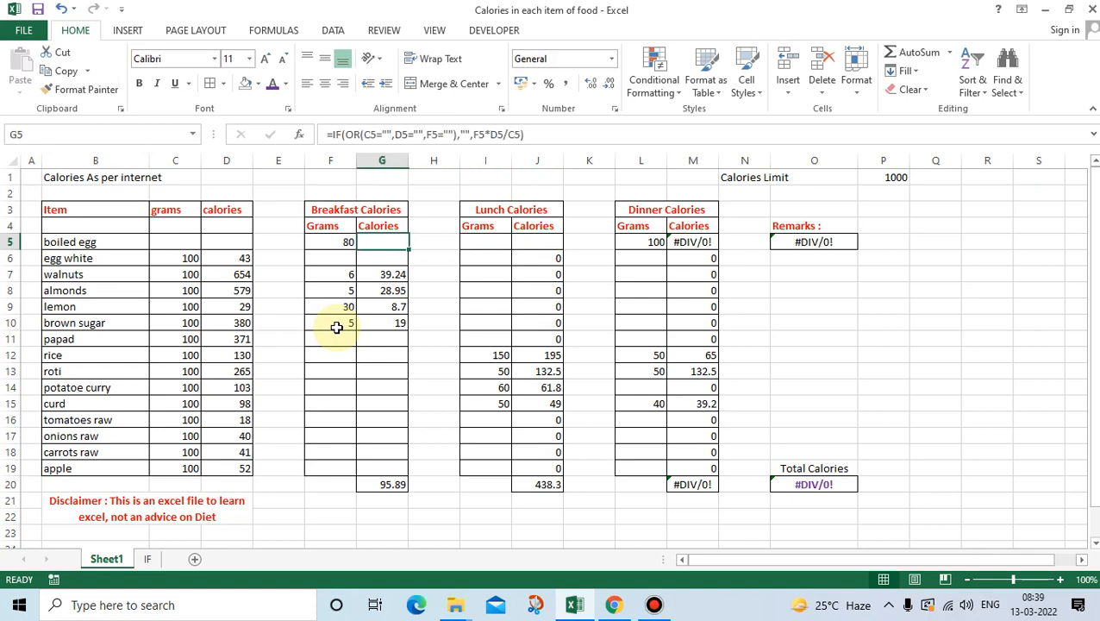
key("Left")
key("Left")
key("Left")
key("Left")
key("Right")
key("Right")
key("Right")
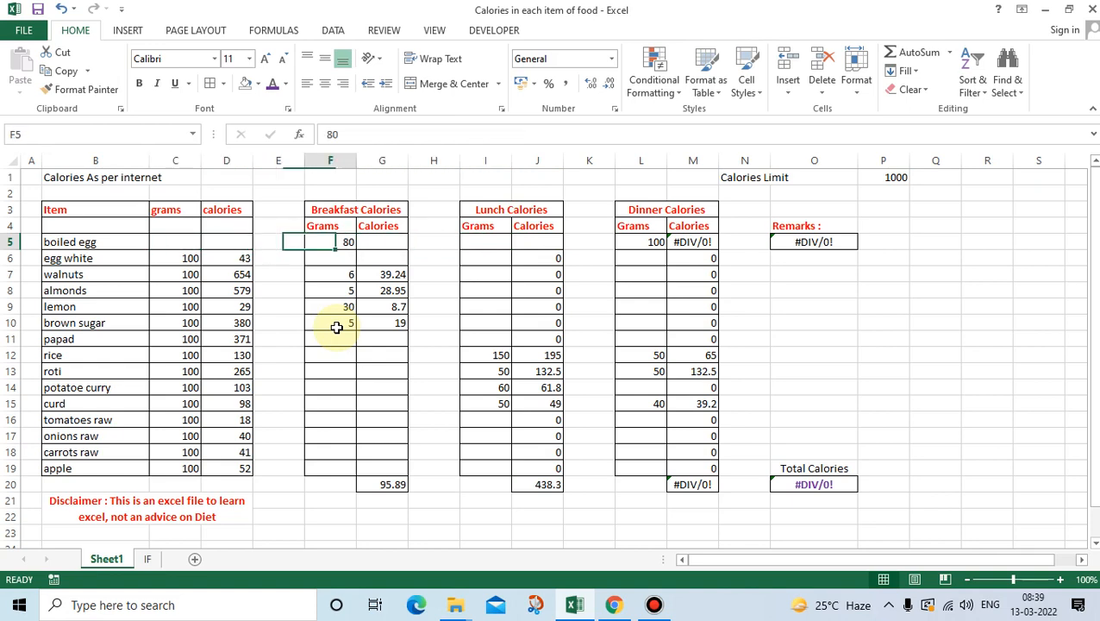
key("Right")
key("Left")
key("Left")
key("Left")
key("Left")
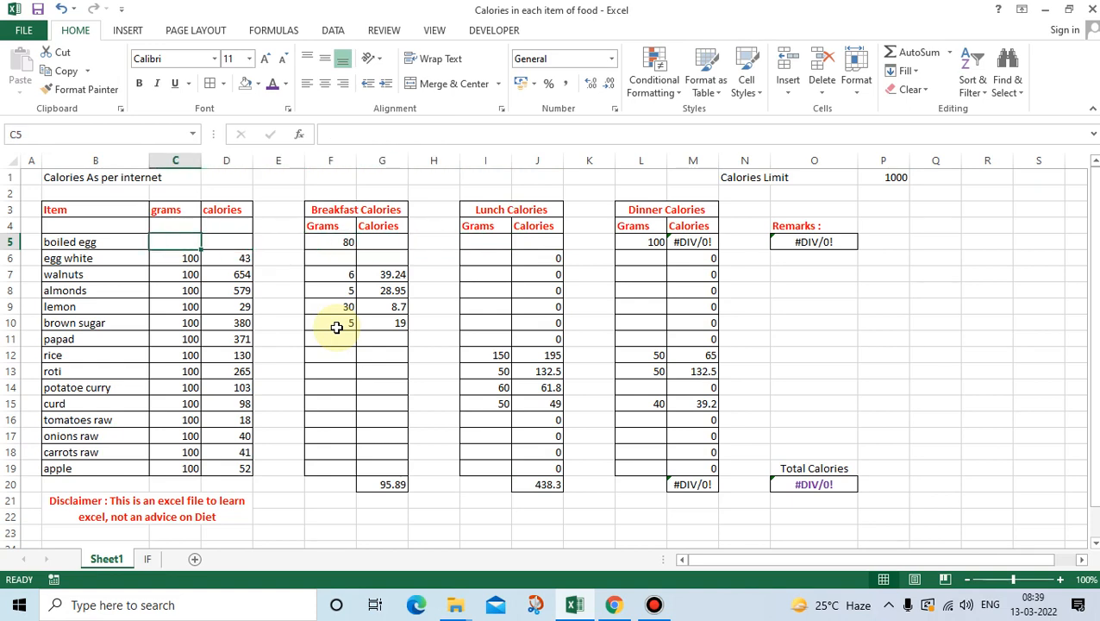
Restore the boiled egg reference values to 100 grams in C5 and 155 calories in D5, and check G5.
type("100")
key("Tab")
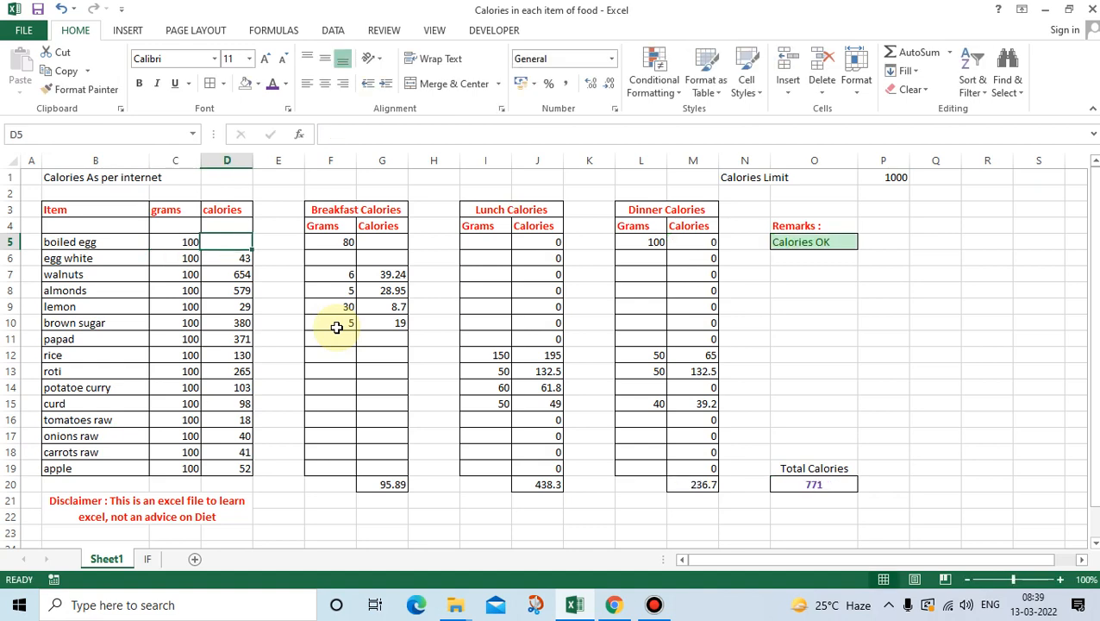
type("155")
key("Tab")
key("Tab")
key("Tab")
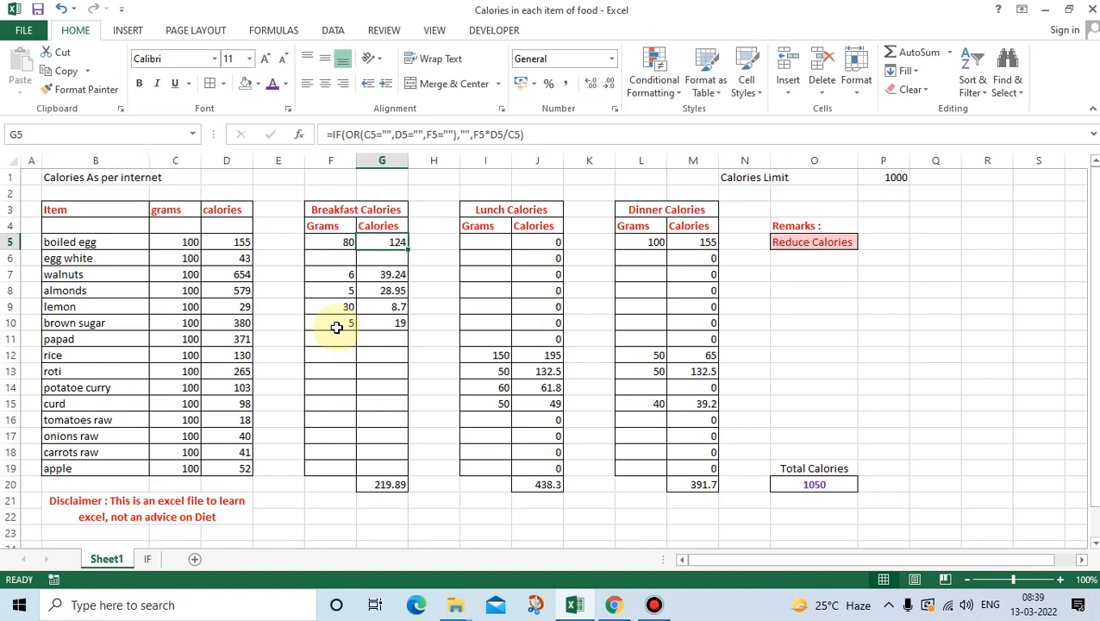
Clear the boiled egg breakfast grams in F5 to test the OR formula and restore the value to 80.
key("Left")
key("Delete")
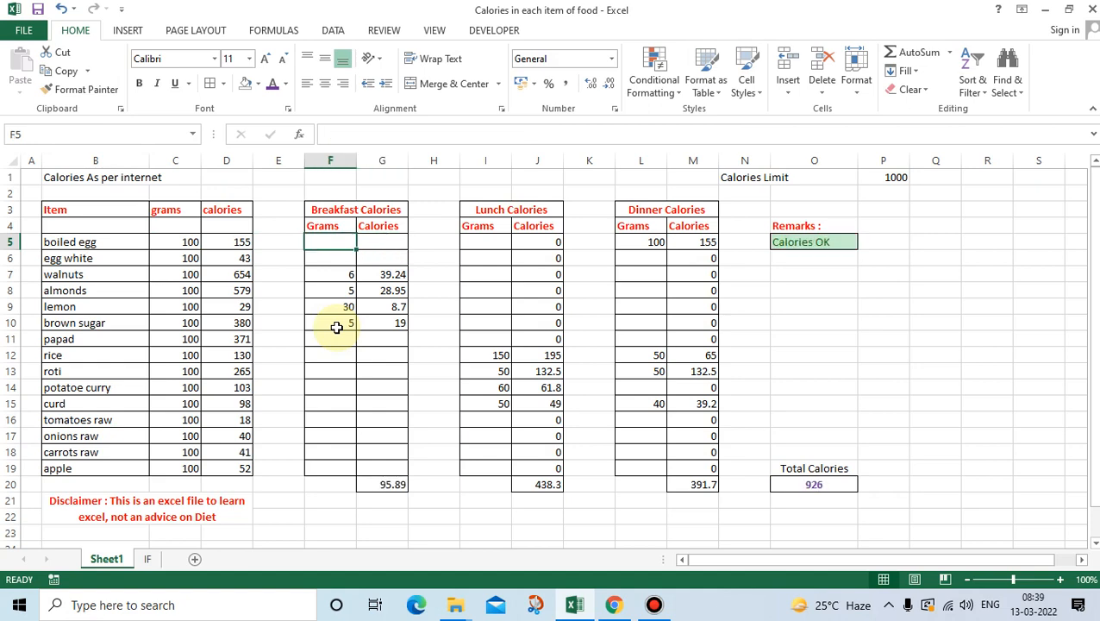
type("80")
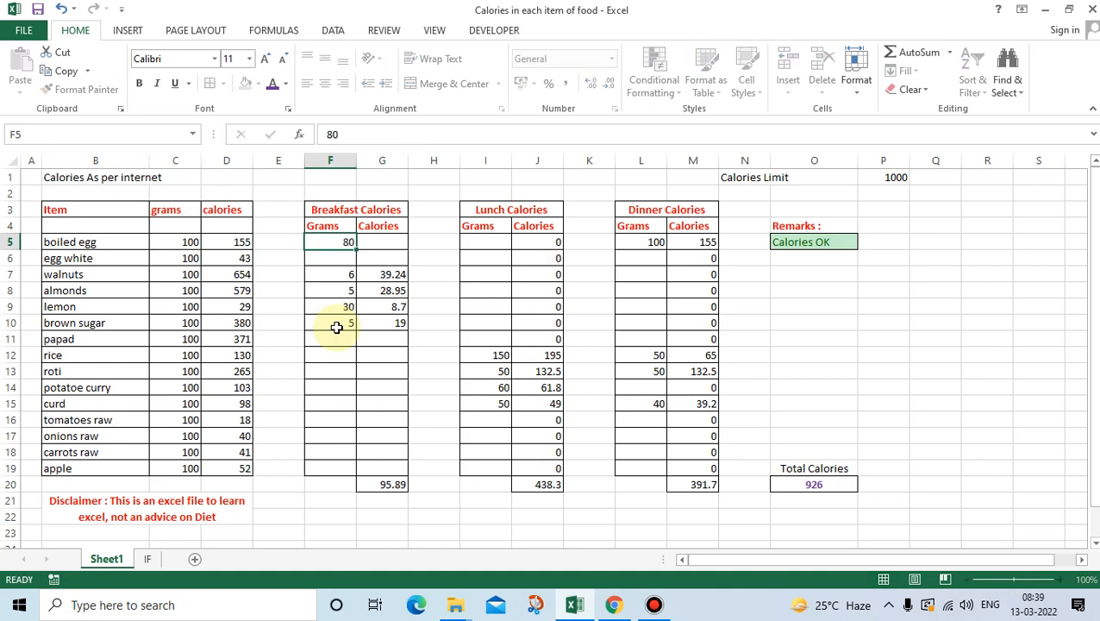
key("Right")
Clear the boiled egg values in C5, D5 and F5 to test the OR formula with all inputs blank.
key("Left")
key("Left")
key("Left")
key("Left")
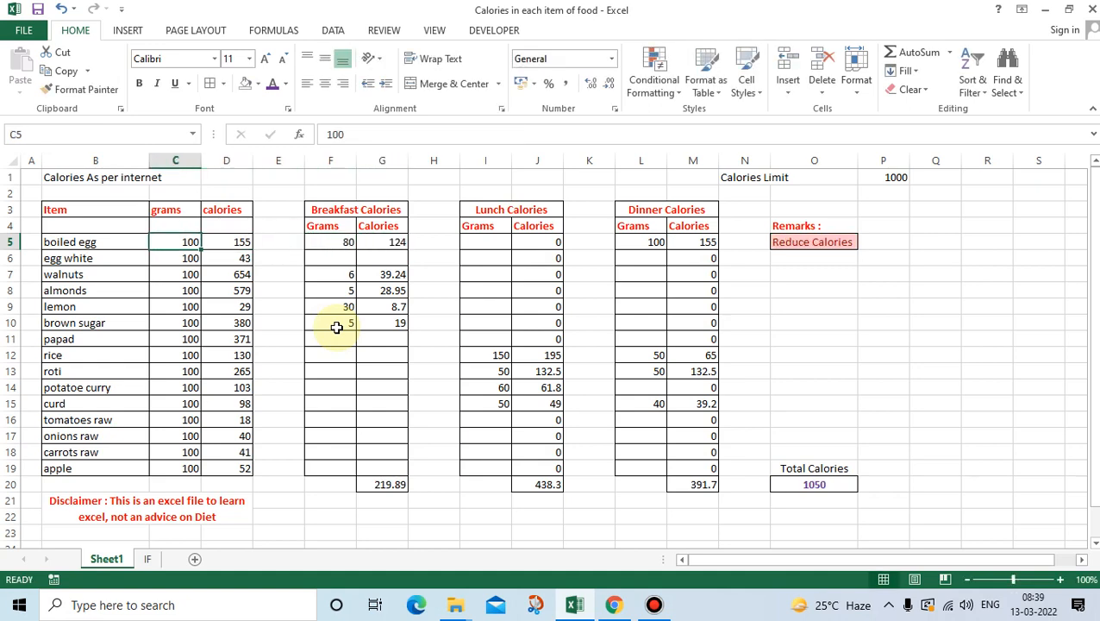
key("Delete")
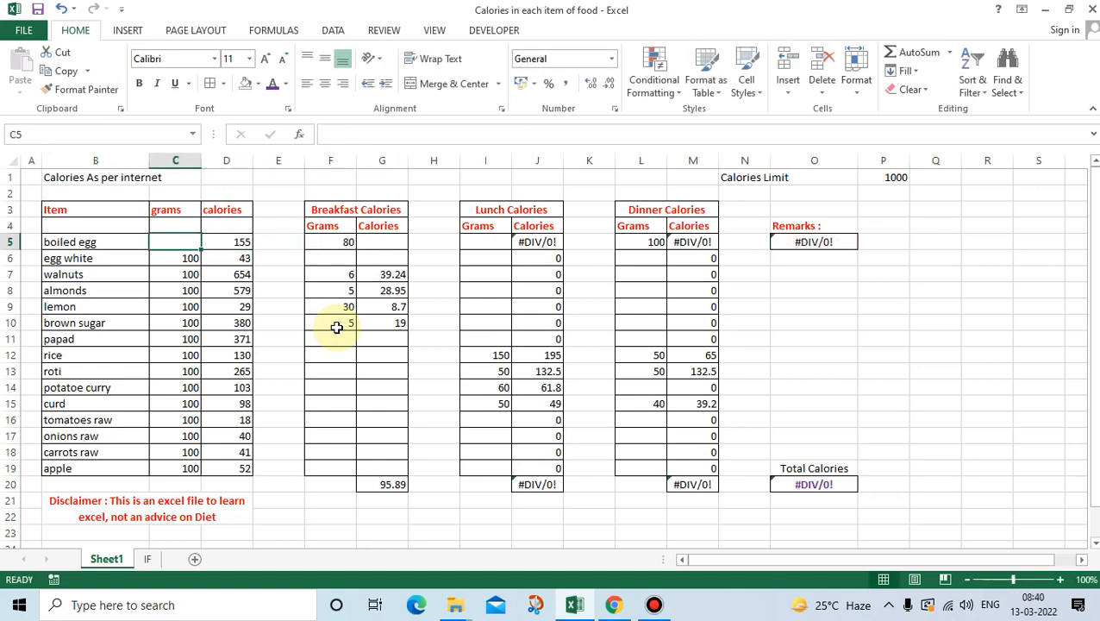
key("Right")
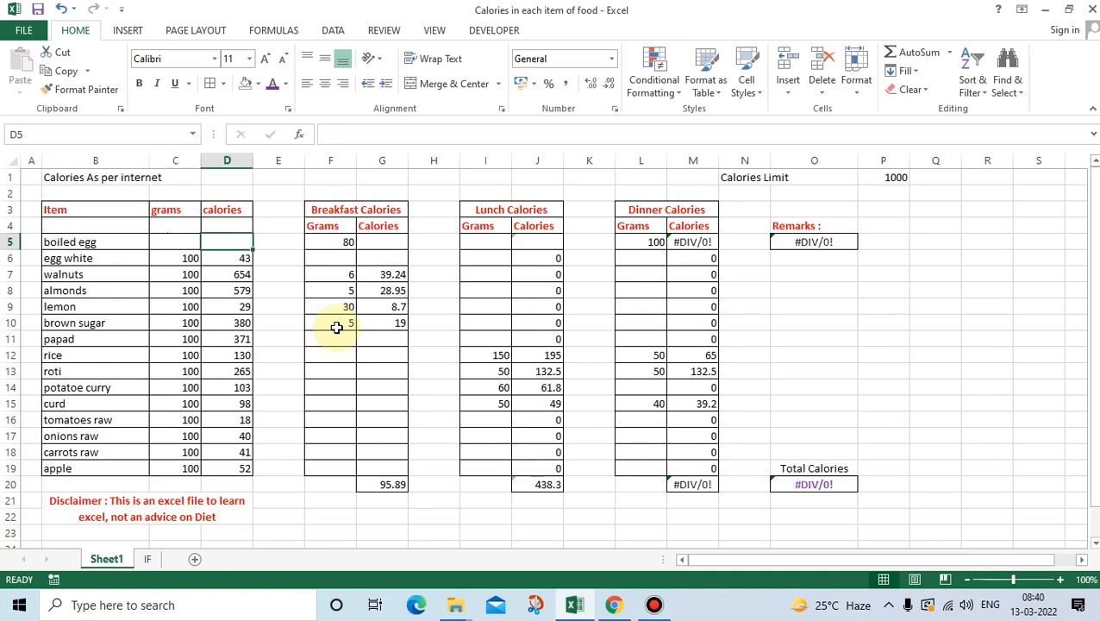
key("Right")
key("Right")
key("Delete")
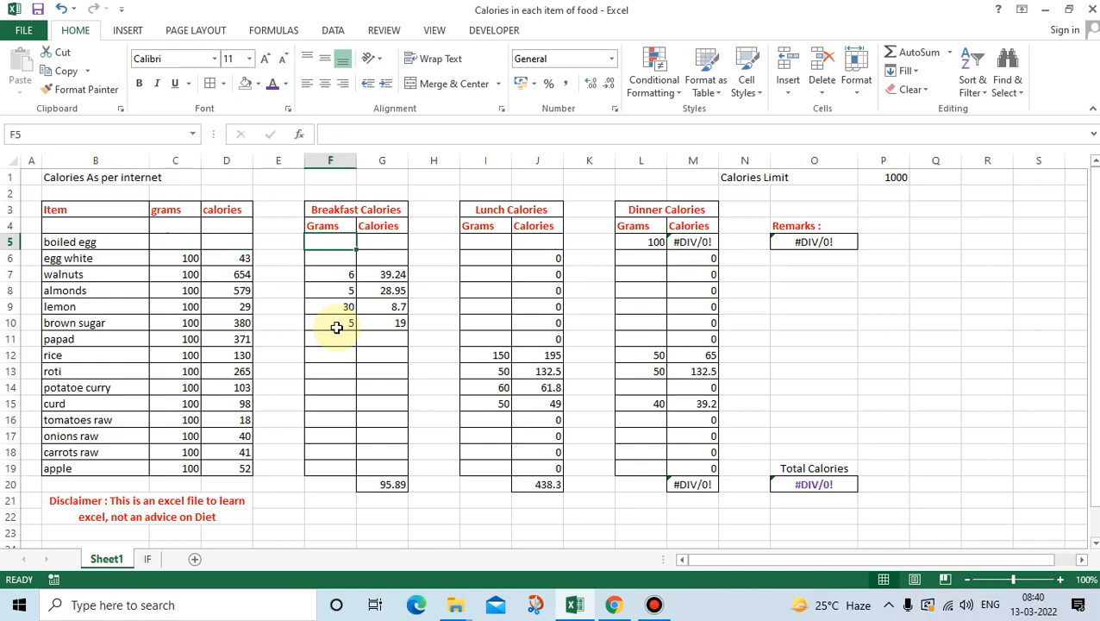
key("Left")
key("Left")
key("Left")
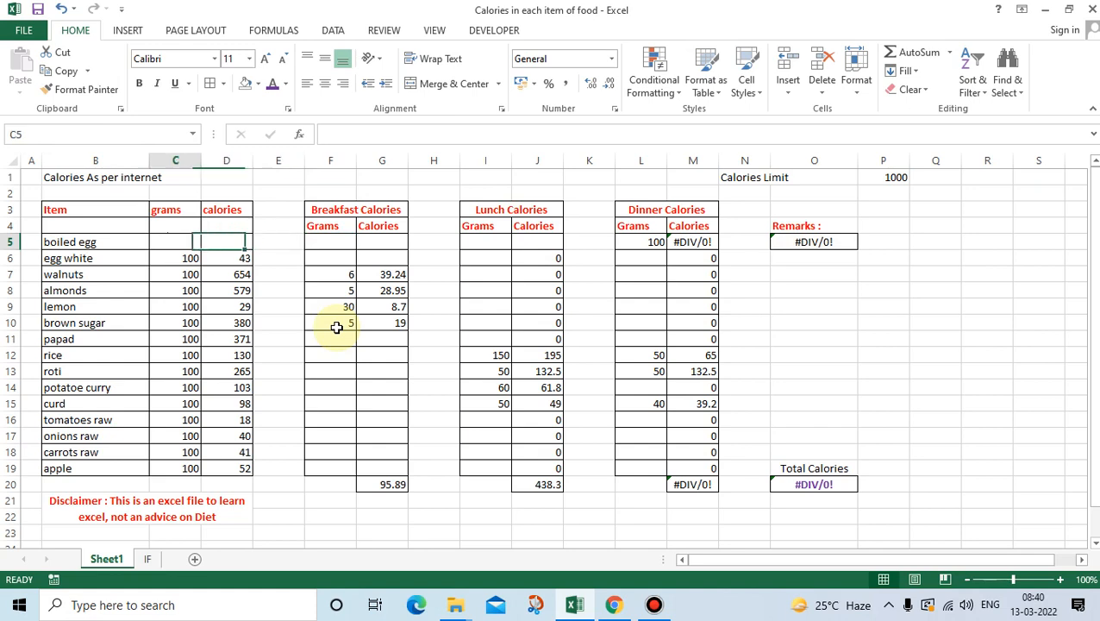
type("100")
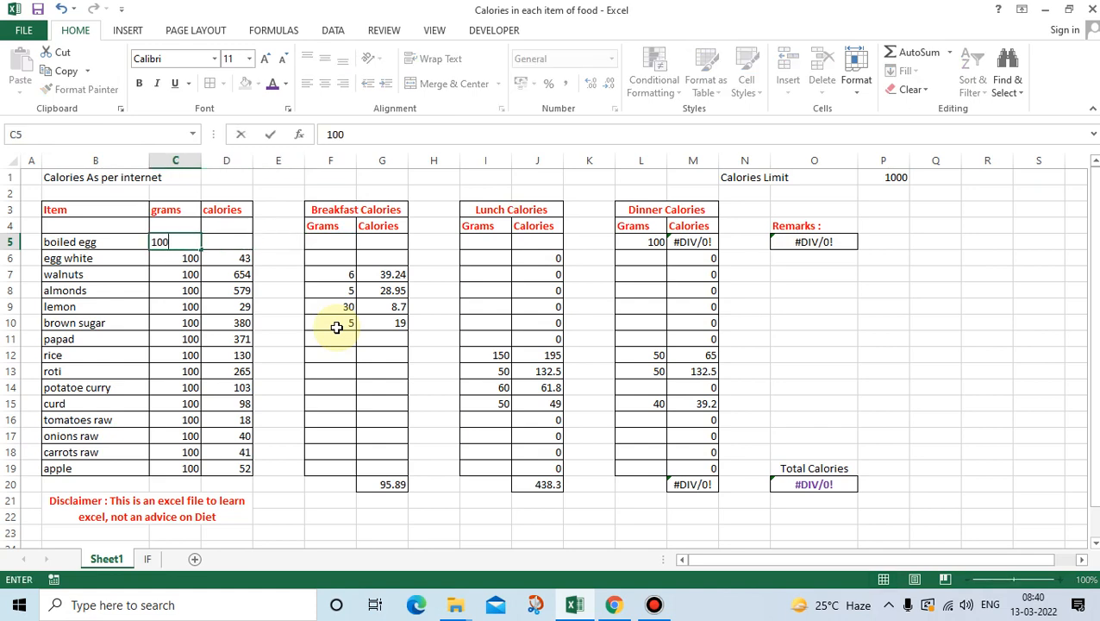
key("Tab")
key("Right")
key("Left")
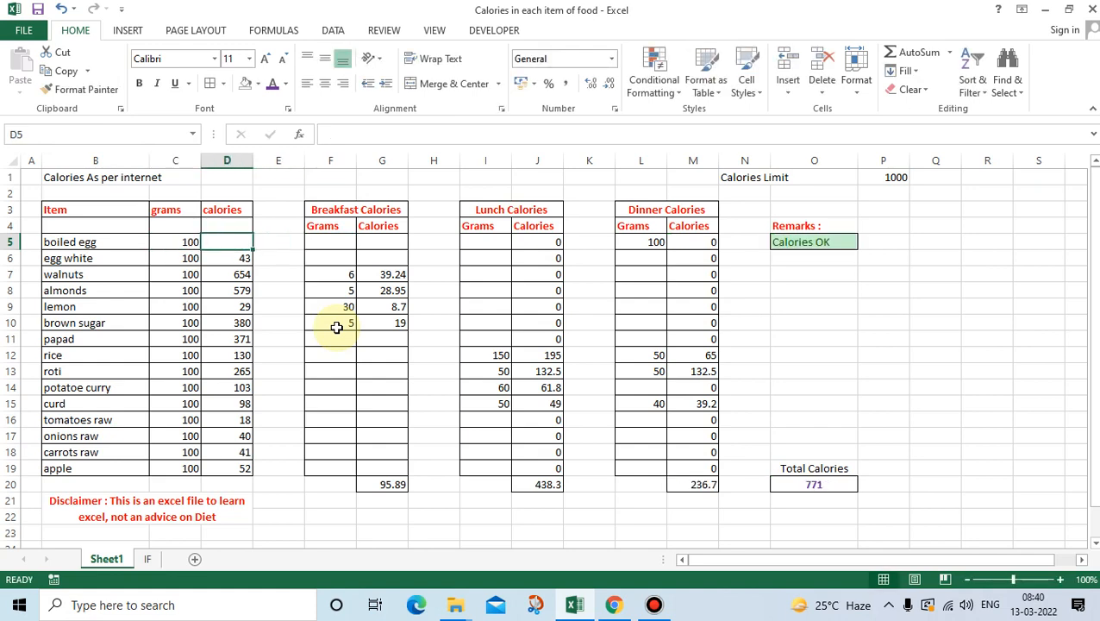
key("Left")
key("Delete")
Enter 100 as the boiled egg lunch grams in I5 while its reference values are blank.
key("Right")
key("Right")
key("Right")
key("Right")
key("Right")
key("Right")
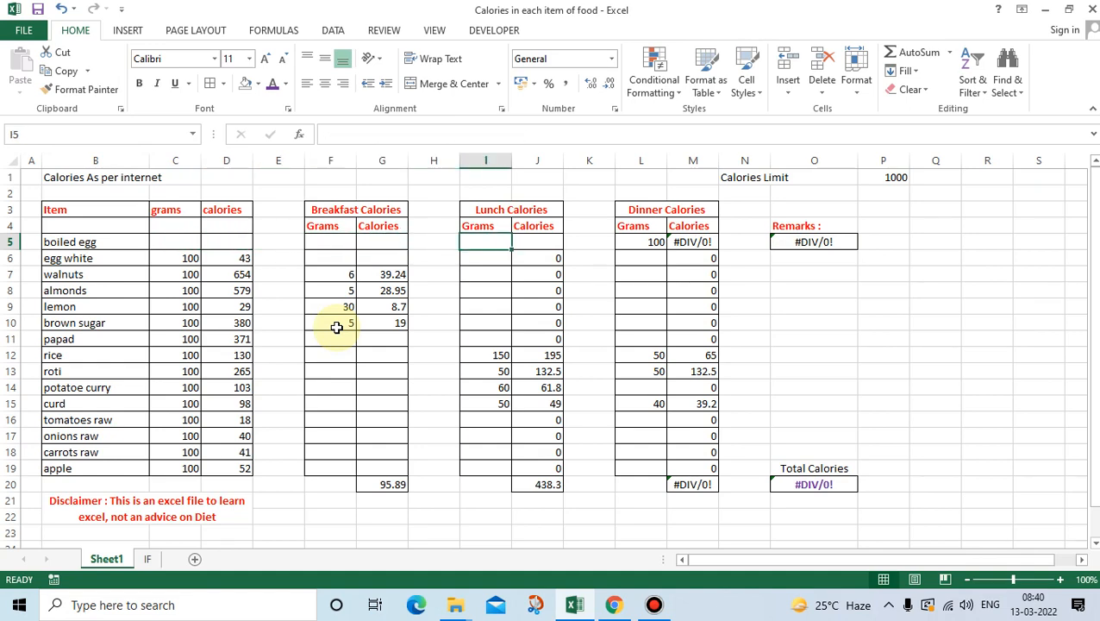
type("100")
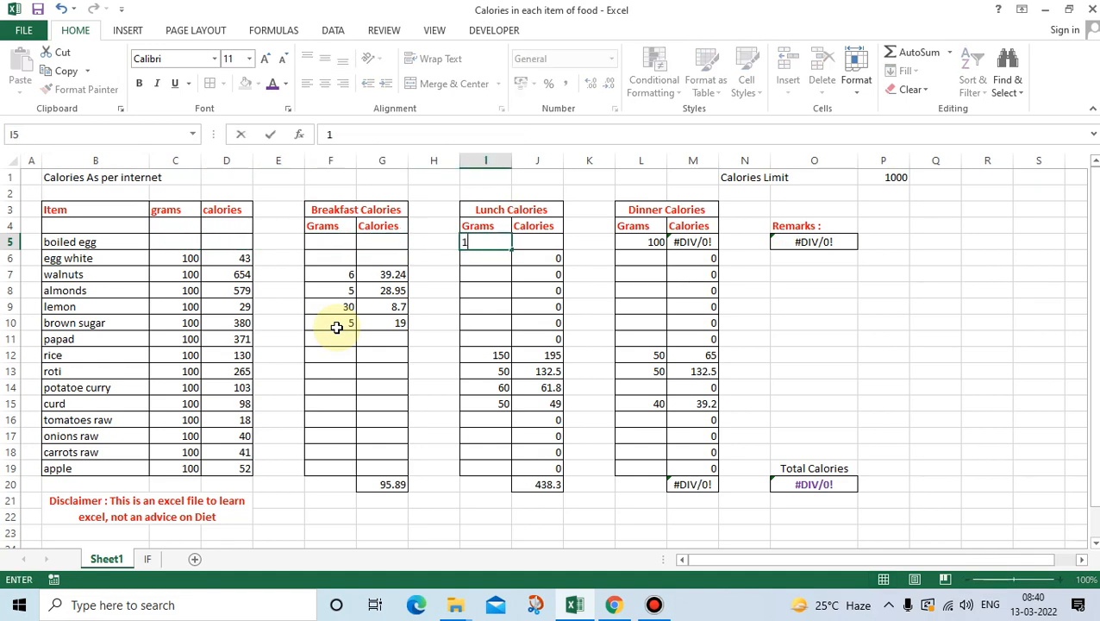
key("Tab")
Enter 100 as the boiled egg breakfast grams in F5 to match the lunch test.
key("Left")
key("Left")
key("Left")
key("Left")
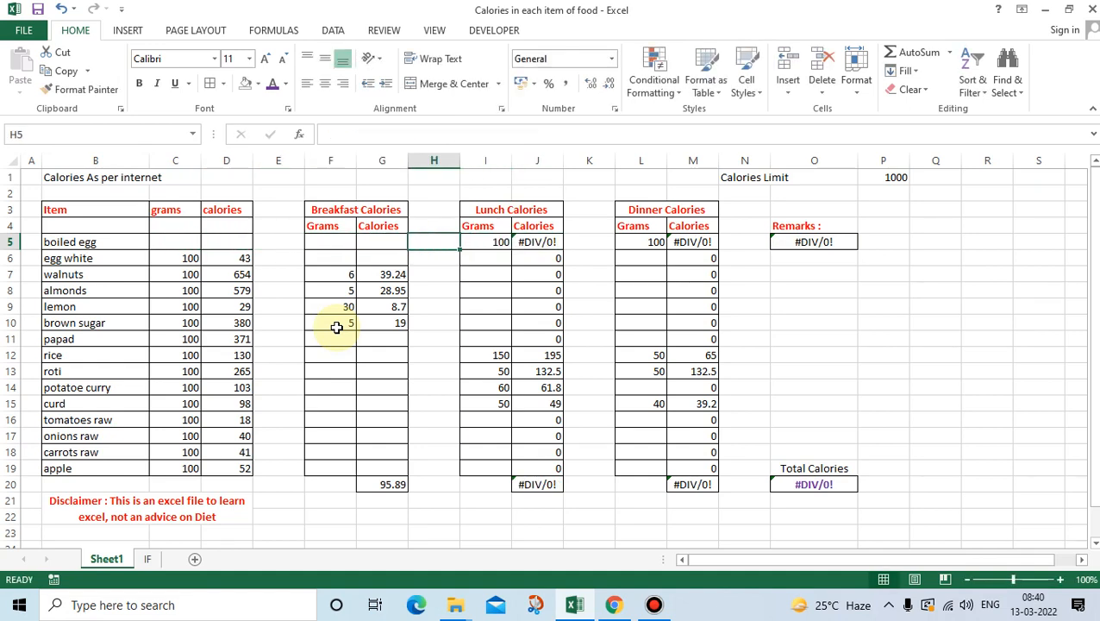
type("100")
key("Right")
Compare the result of the OR formula in G5 with that of the AND formula in J5.
key("Right")
key("Right")
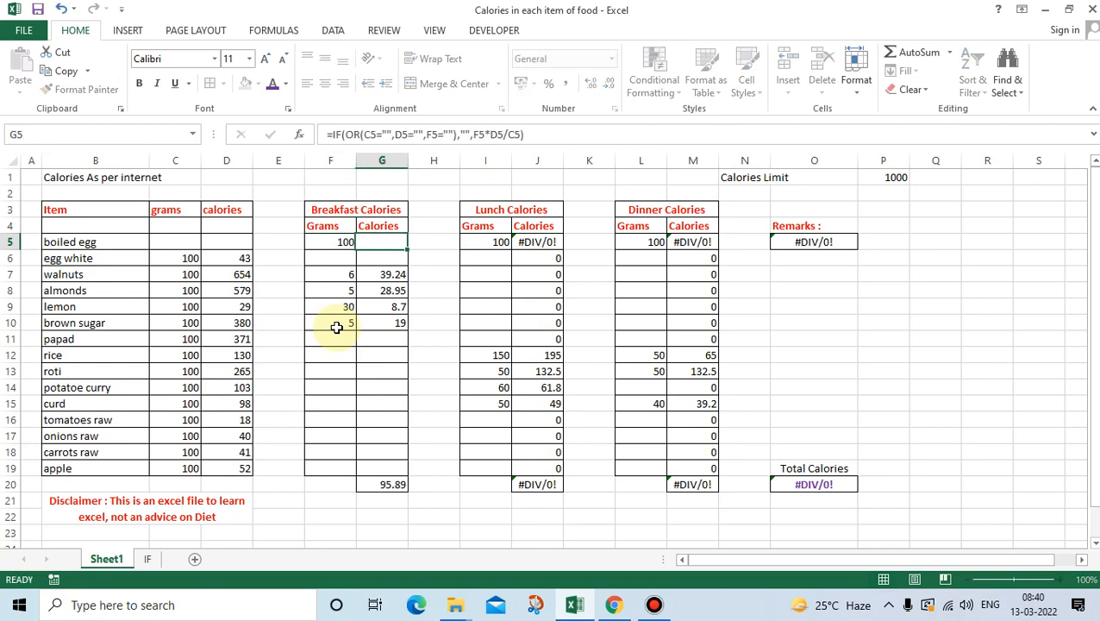
key("Right")
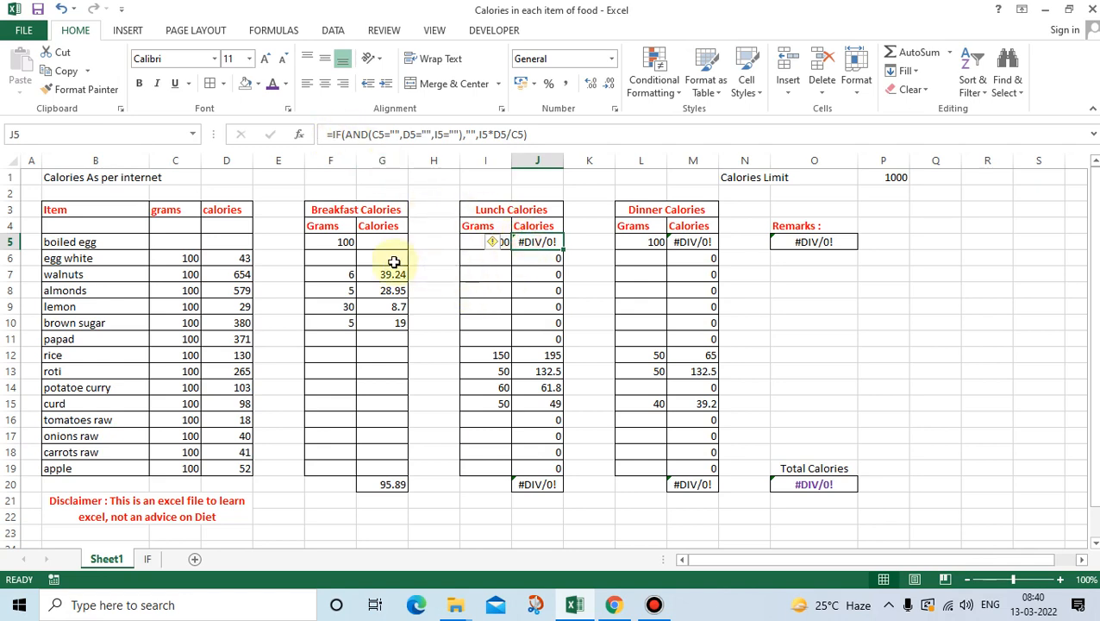
left_click(341, 242)
left_click(371, 245)
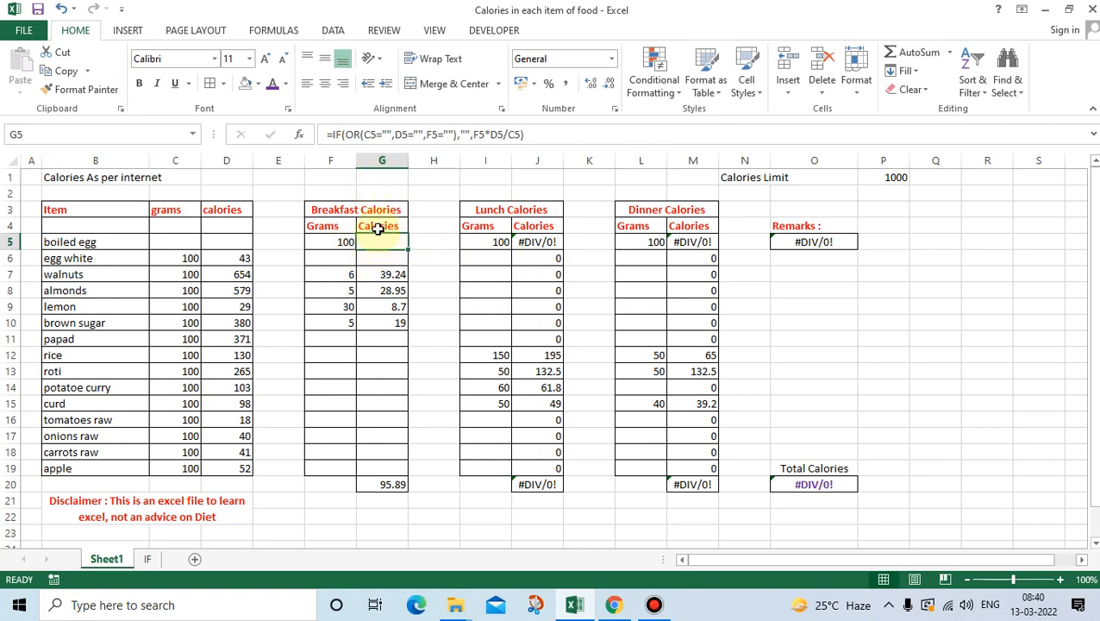
Replace AND with OR in the J5 formula so it reads =IF(OR(C5="",D5="",I5=""),"",I5*D5/C5).
left_click(539, 241)
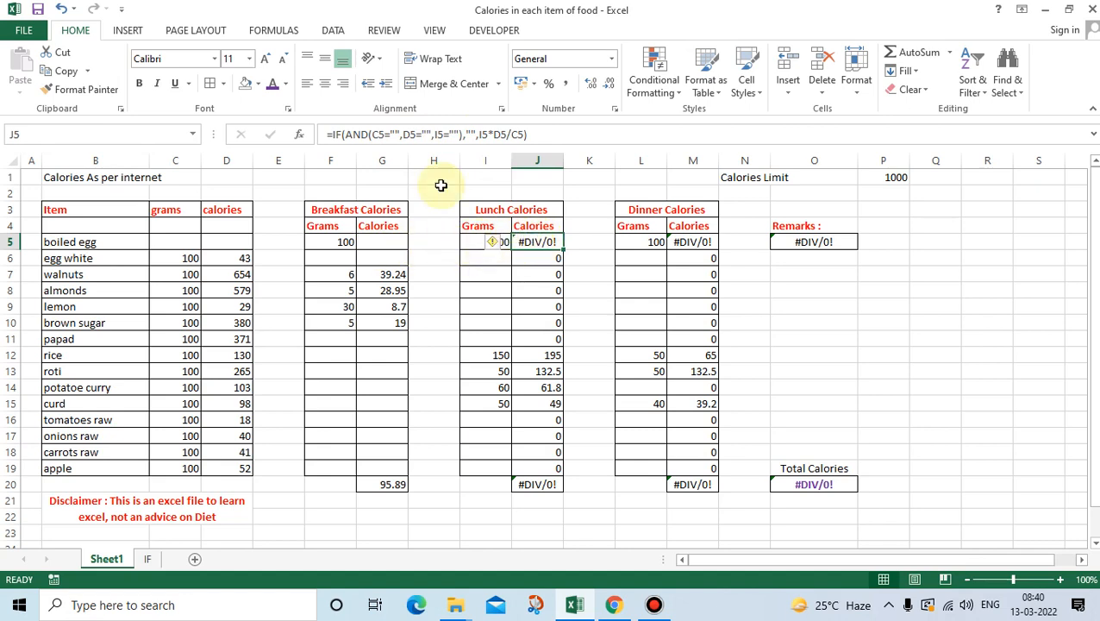
left_click(343, 134)
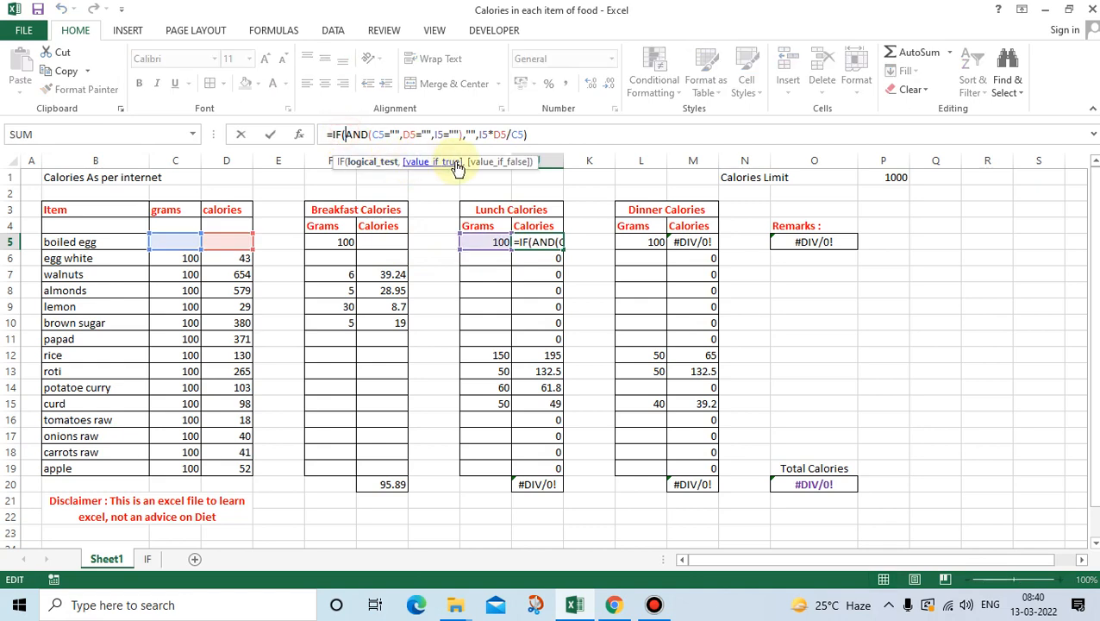
type("OR")
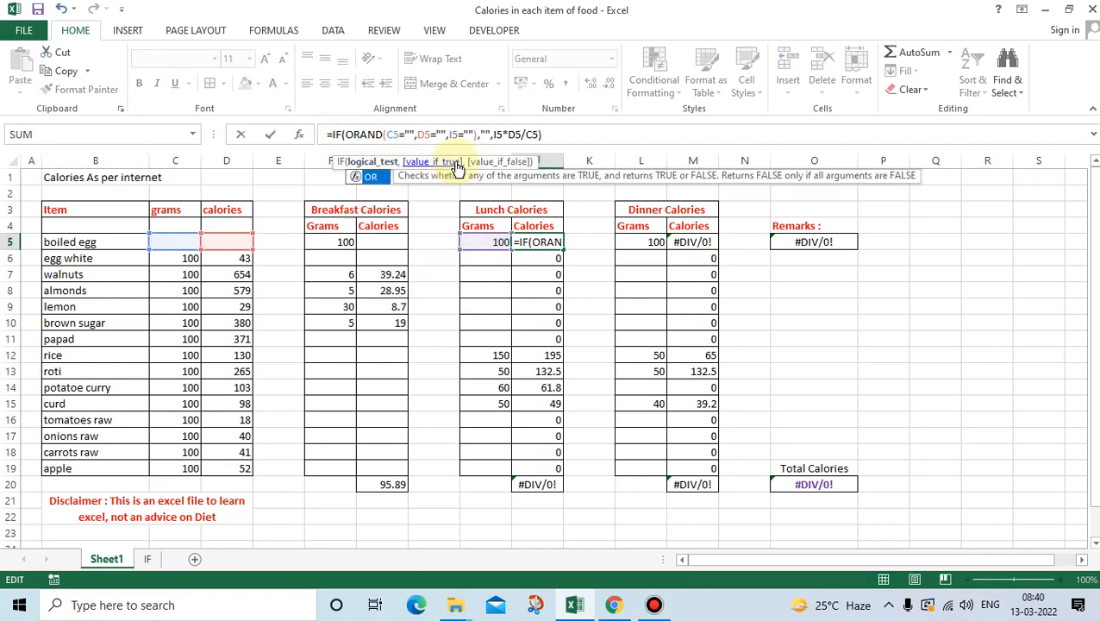
key("Delete")
key("Delete")
key("Delete")
key("Tab")
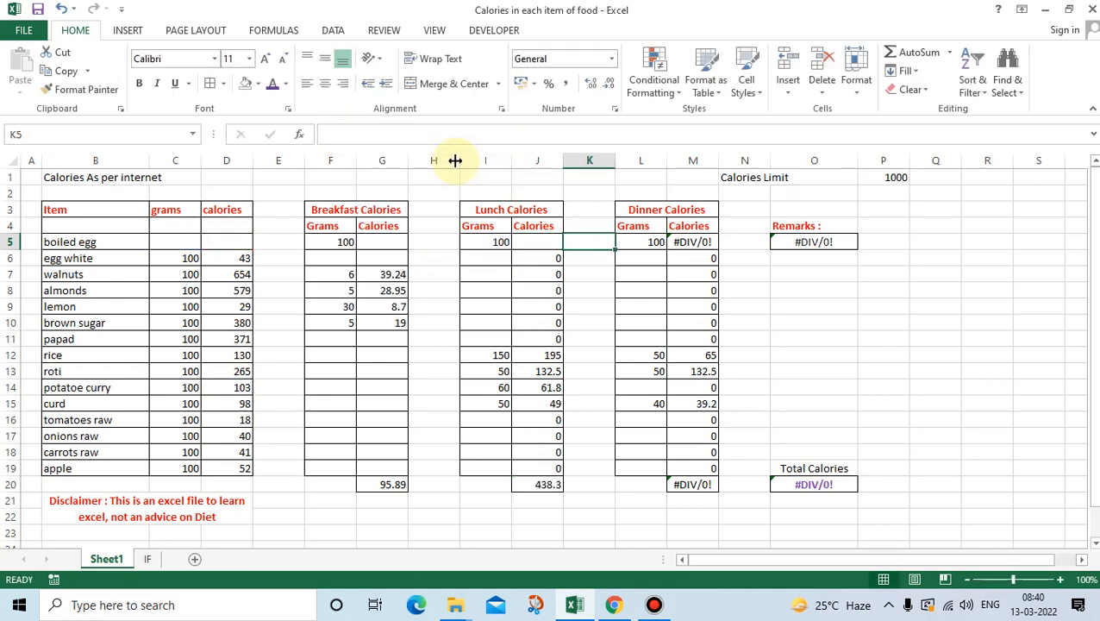
key("Left")
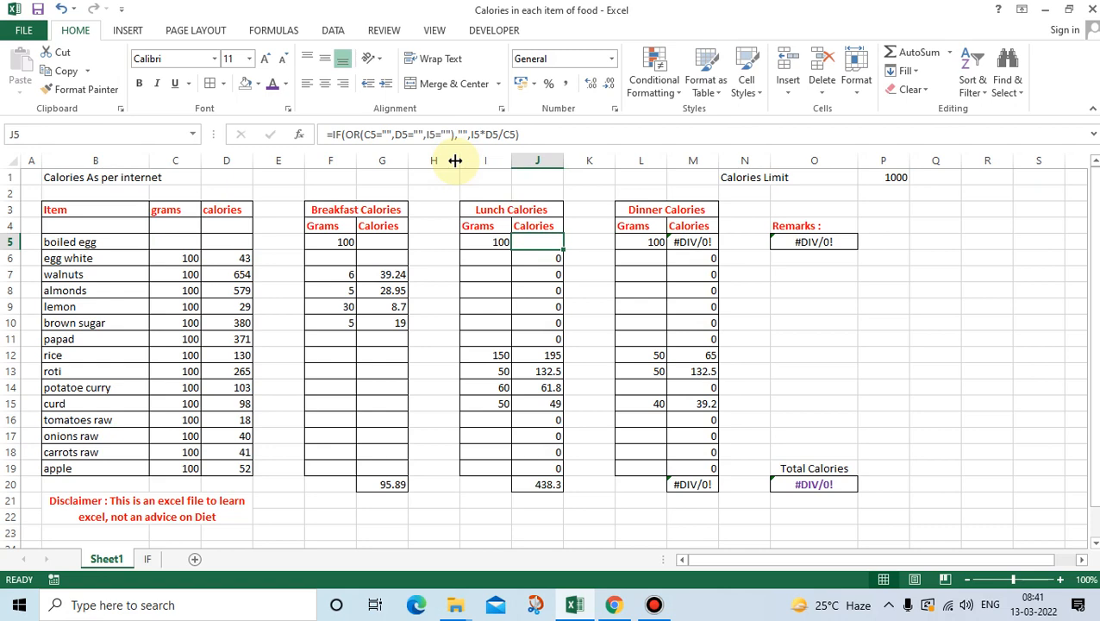
Fill the J5 OR formula down the lunch Calories column to J19 and check the copied formula in J7.
left_click_drag(562, 248, 562, 247)
double_click(562, 247)
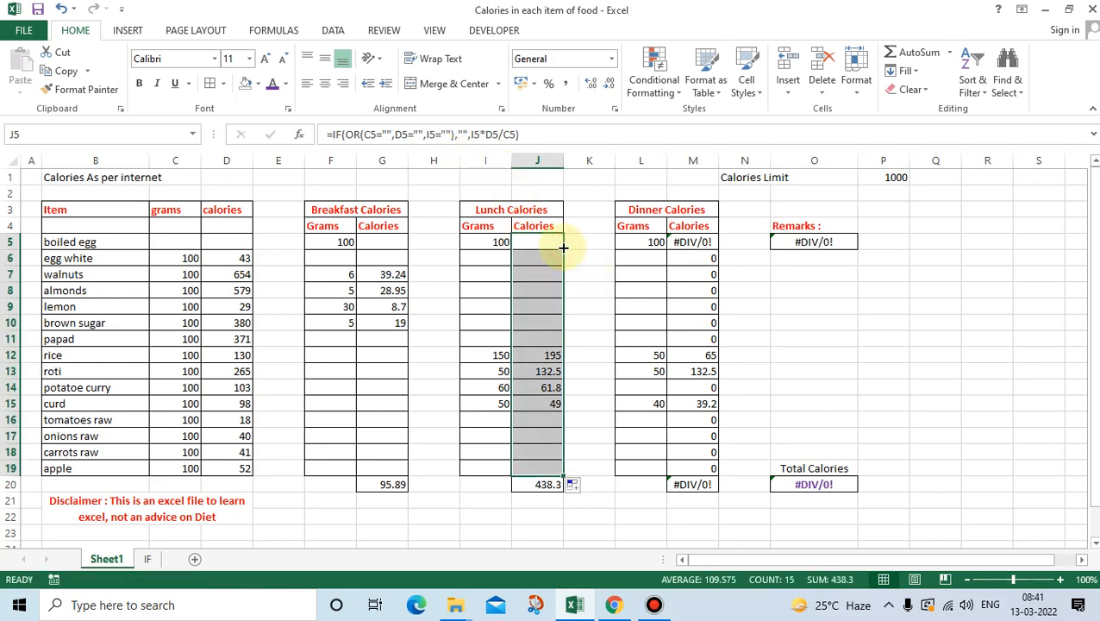
left_click(548, 269)
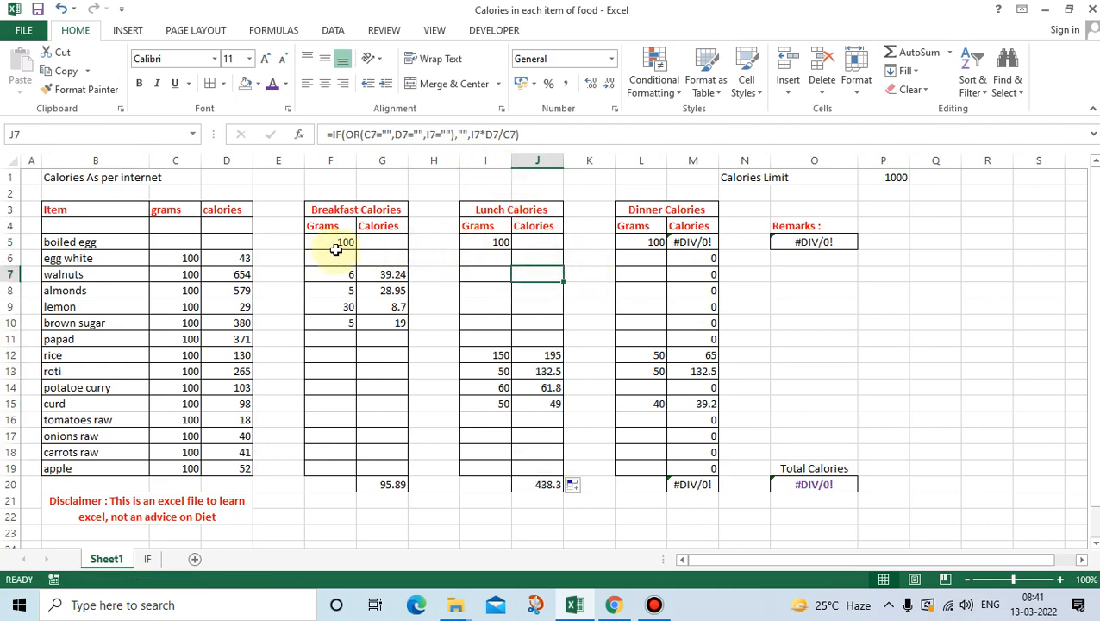
Enter 100 grams in C5 and 155 calories in D5 for boiled egg in the item table.
left_click(184, 242)
type("100")
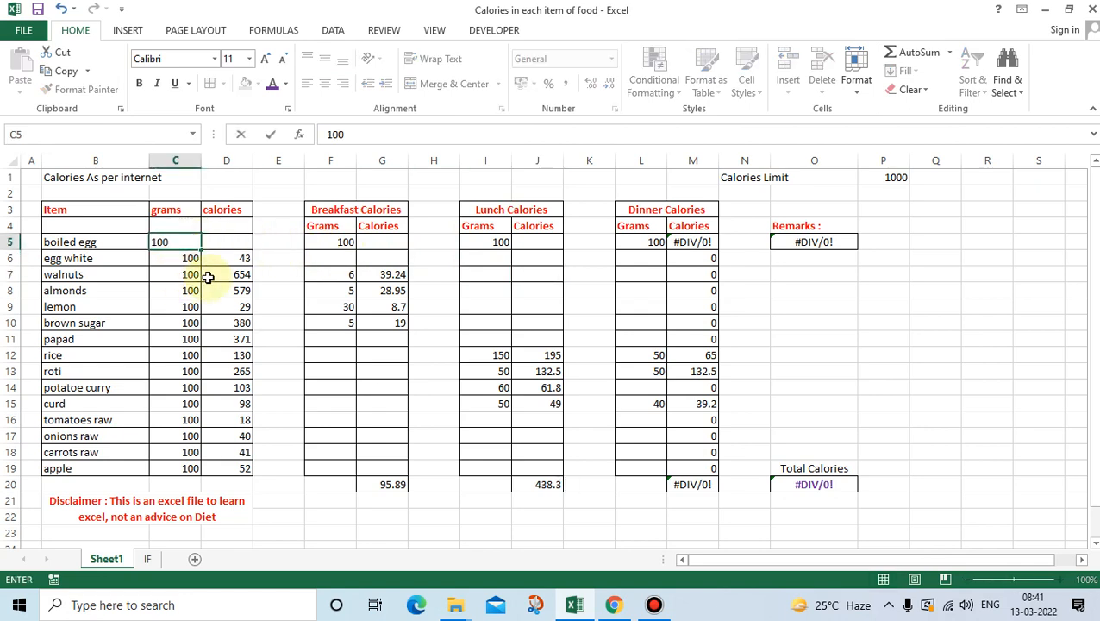
key("Tab")
type("155")
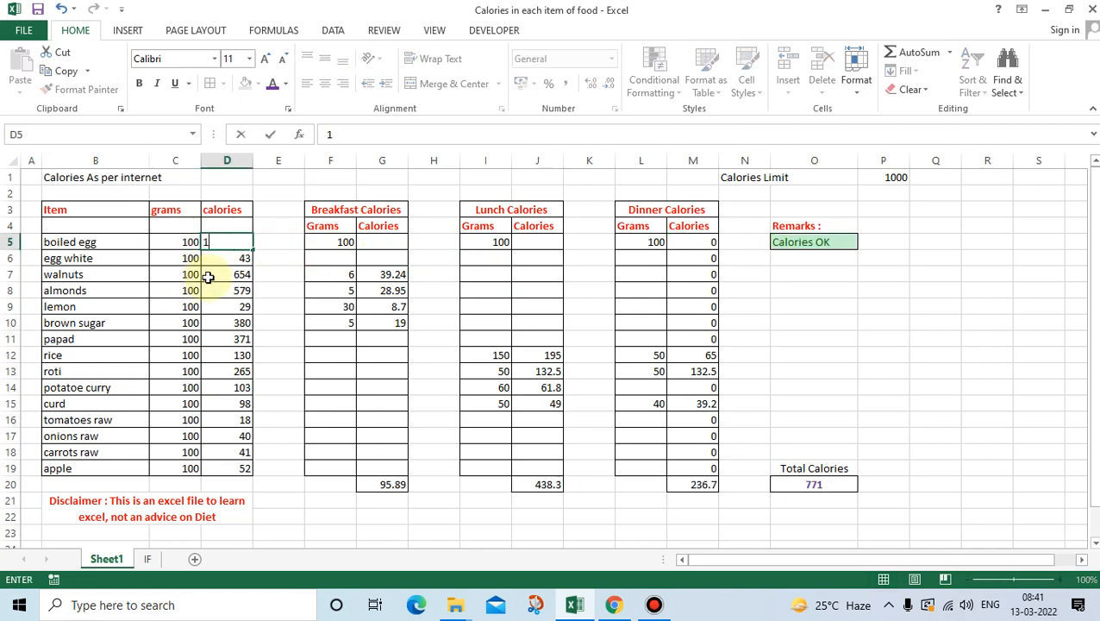
key("Tab")
Clear the boiled egg lunch grams in I5.
key("Tab")
key("Tab")
key("Tab")
key("Tab")
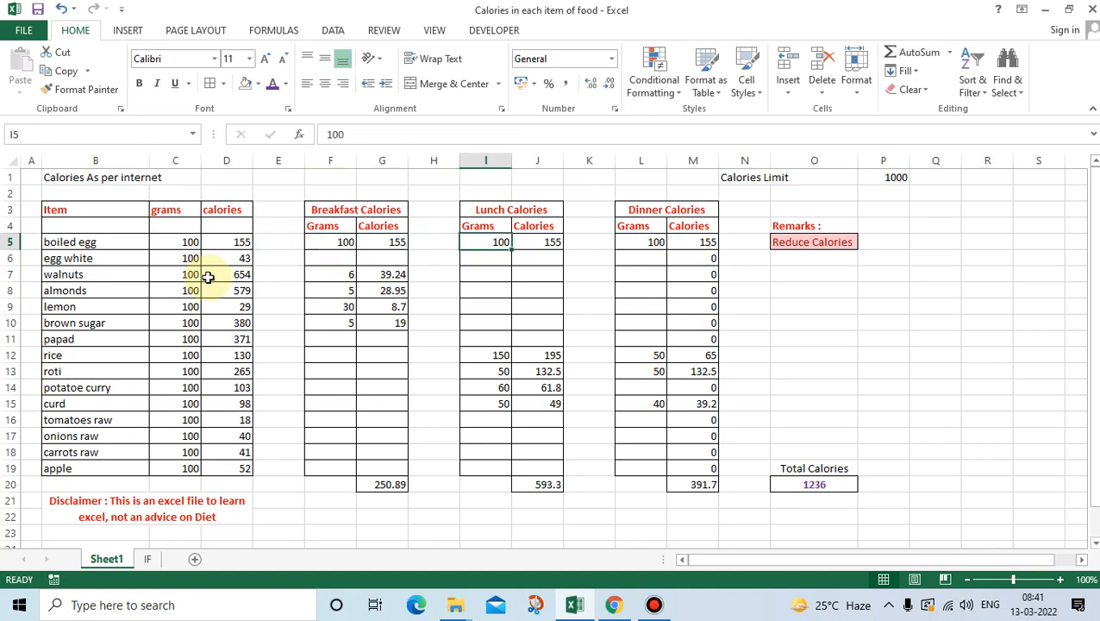
key("Delete")
Start wrapping the dinner calories formula in M5 in IF(OR( with C5="" as the first condition.
key("Tab")
key("Tab")
key("Tab")
key("Tab")
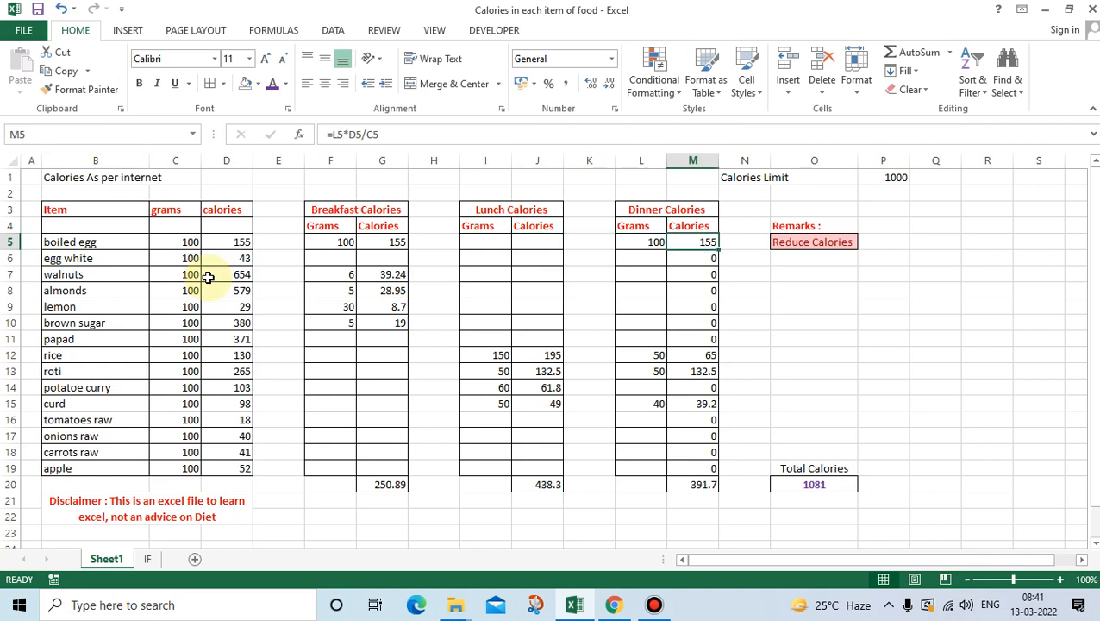
left_click(327, 134)
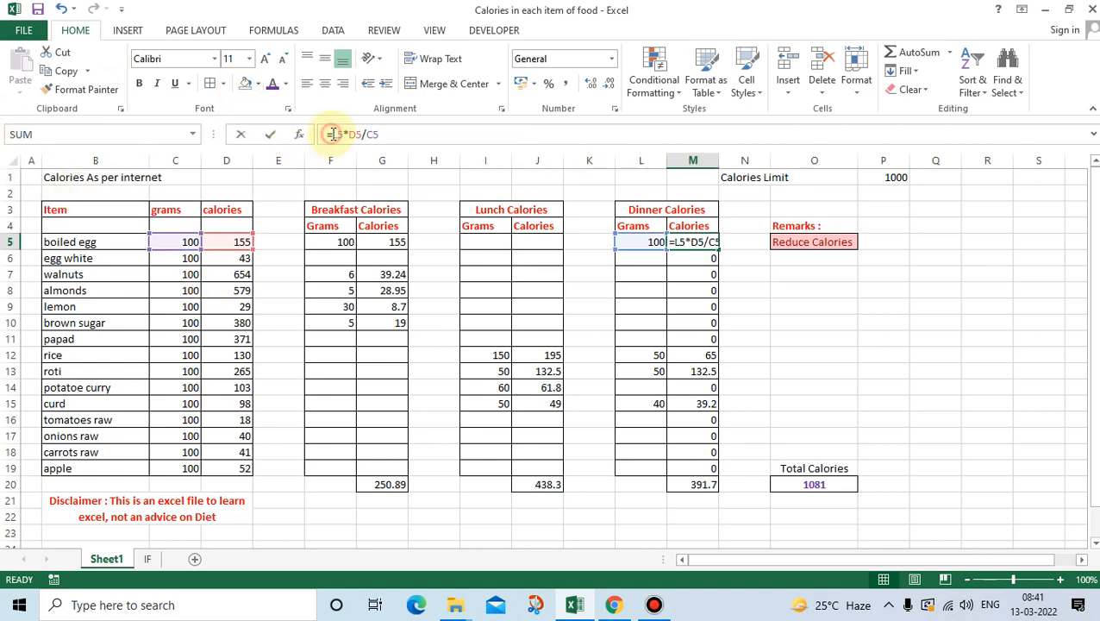
type("IF")
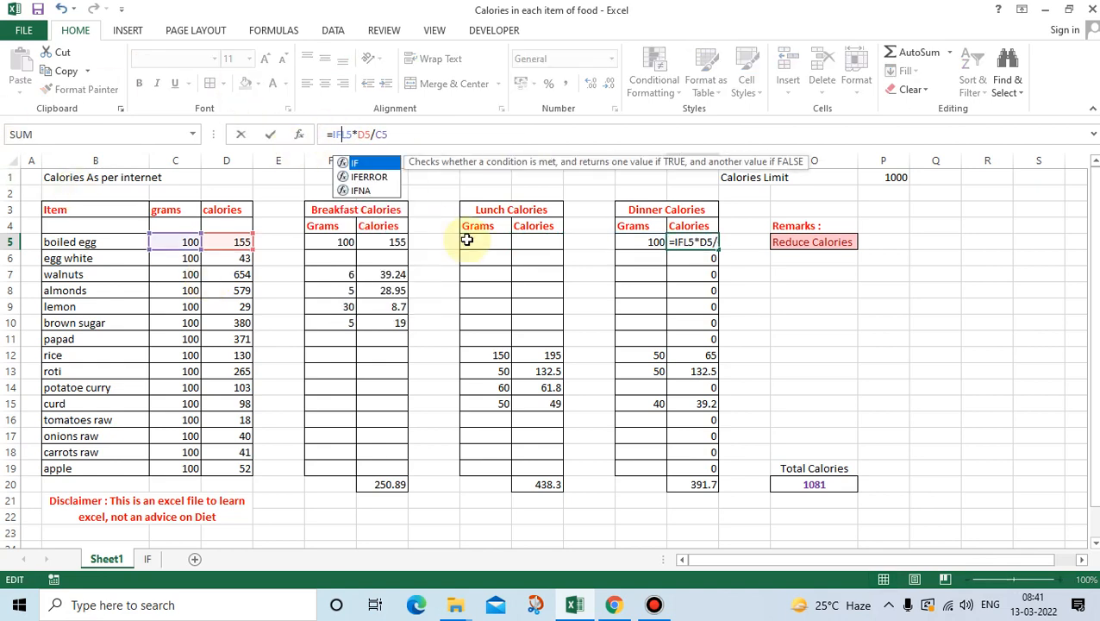
type("(OR(")
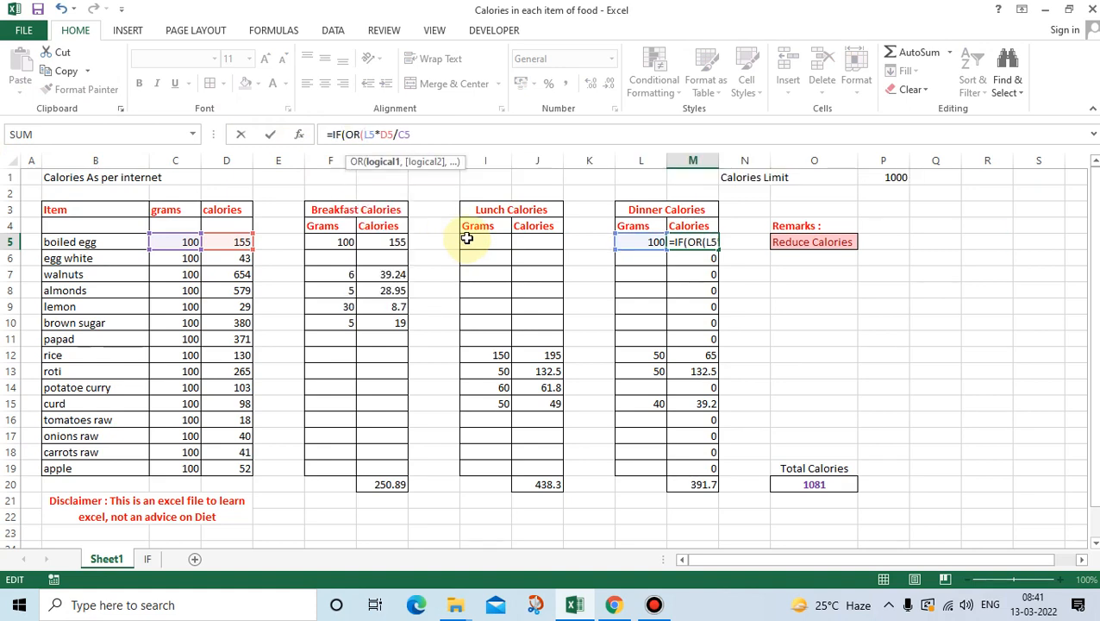
left_click(187, 241)
type("=")
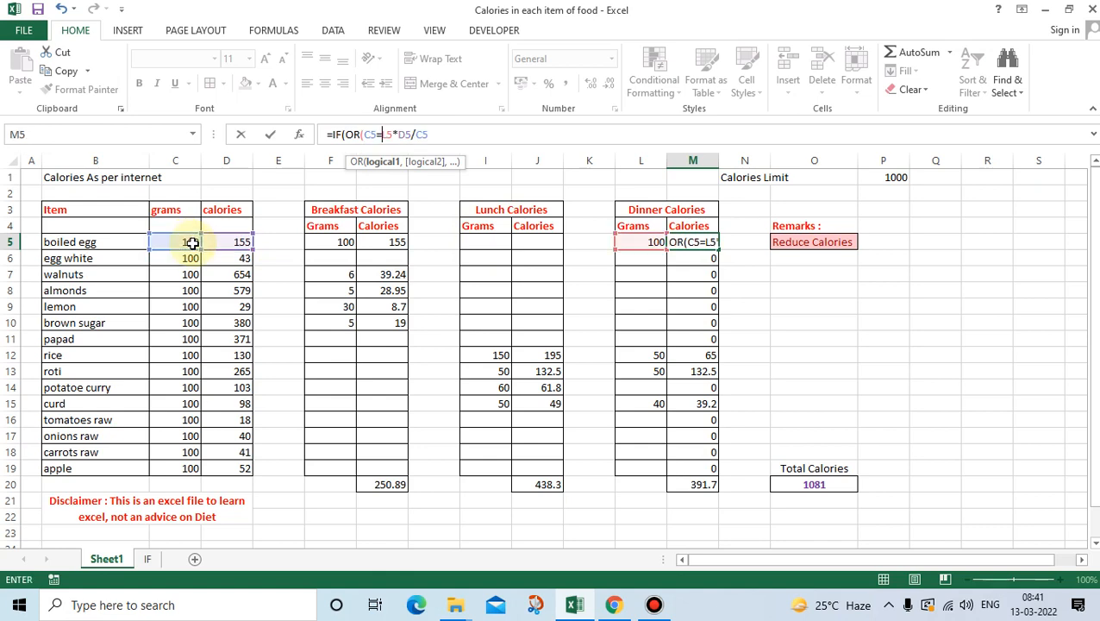
type("\"\"")
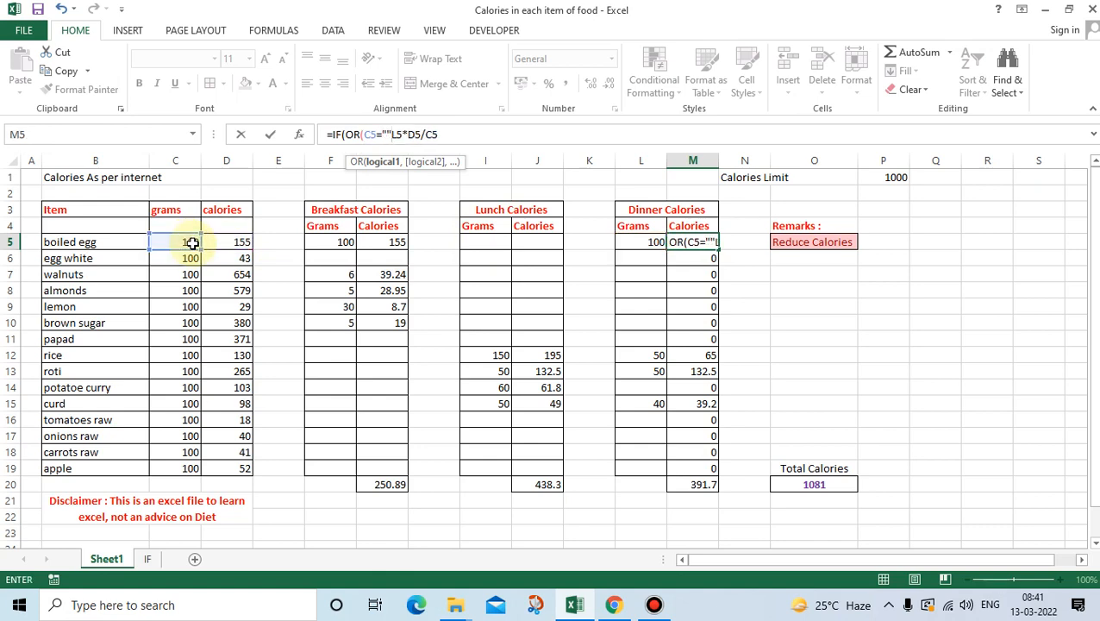
type(",")
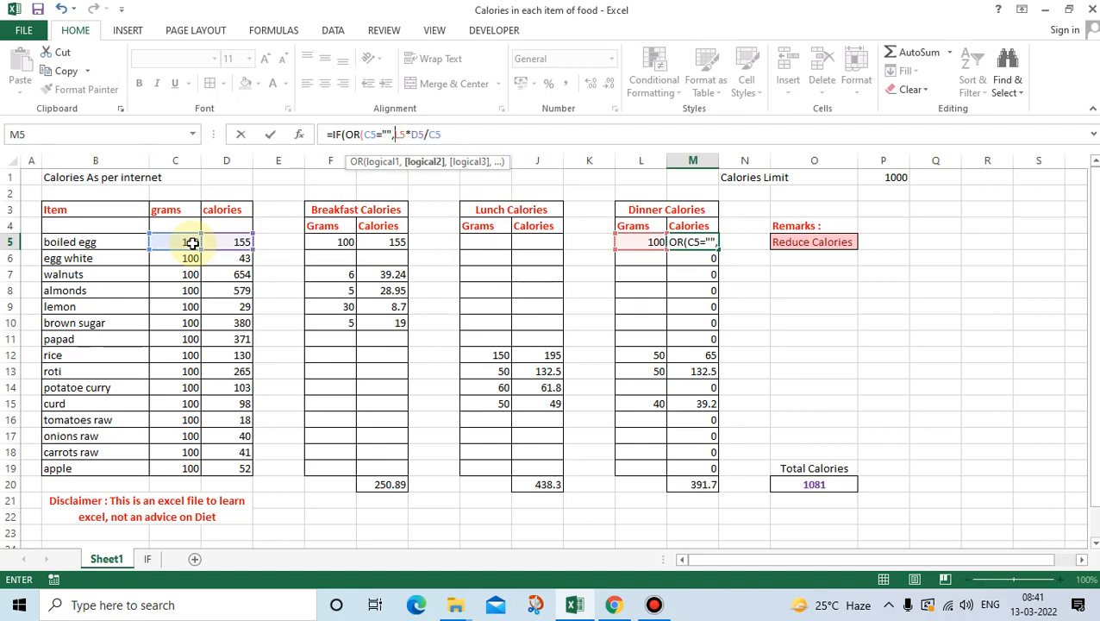
Add the conditions D5="" and L5="" to the M5 formula and close the OR test.
left_click(226, 242)
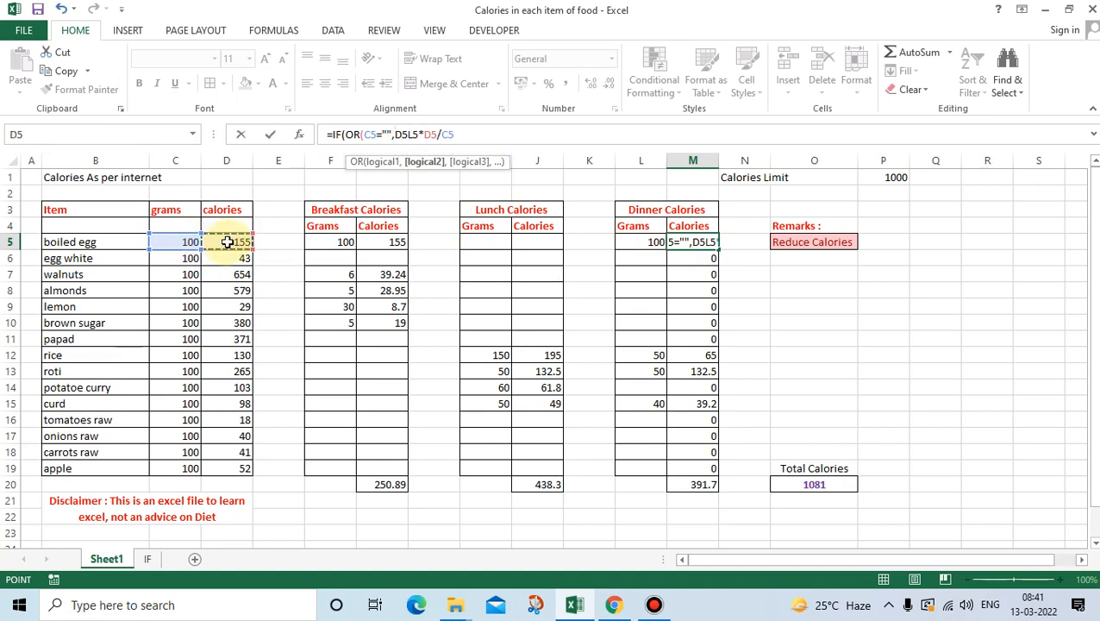
type("=\"\"")
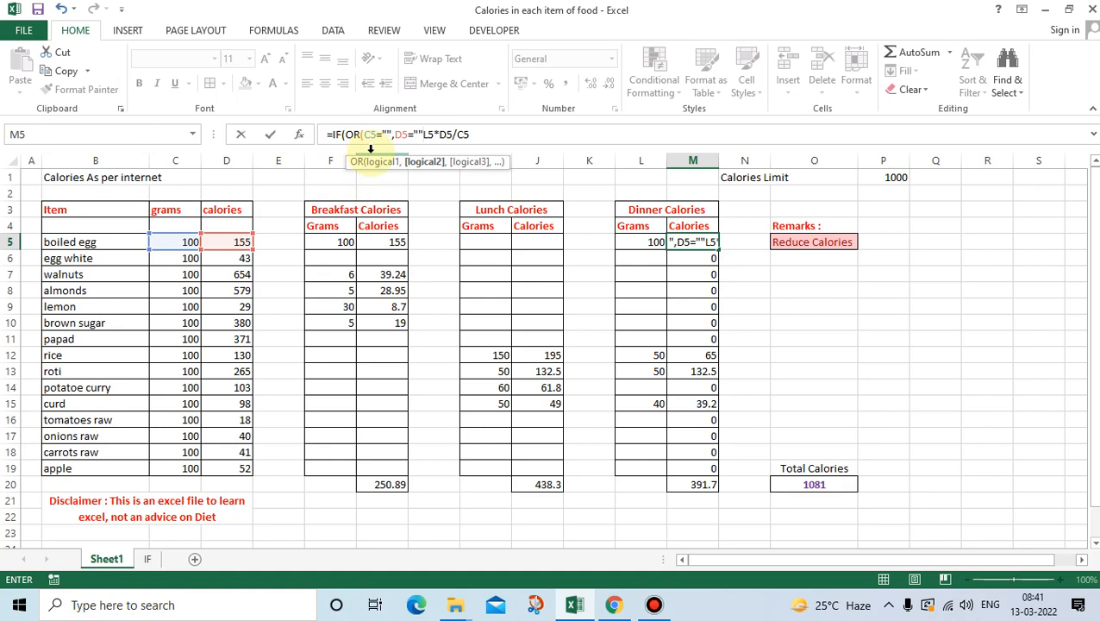
type(",")
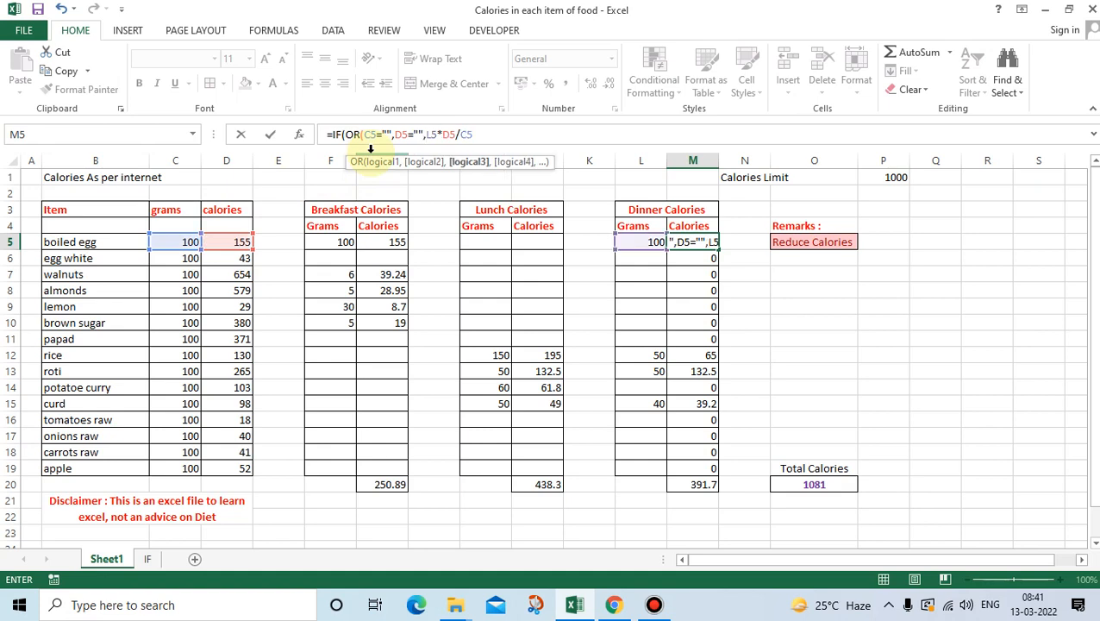
left_click(642, 242)
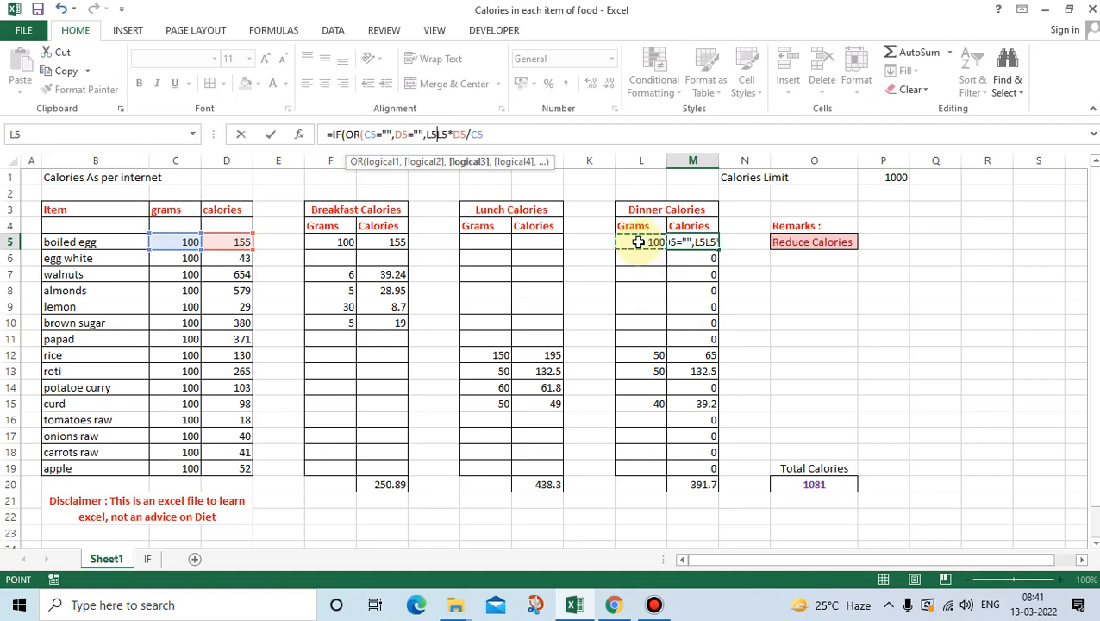
type("=\"\"")
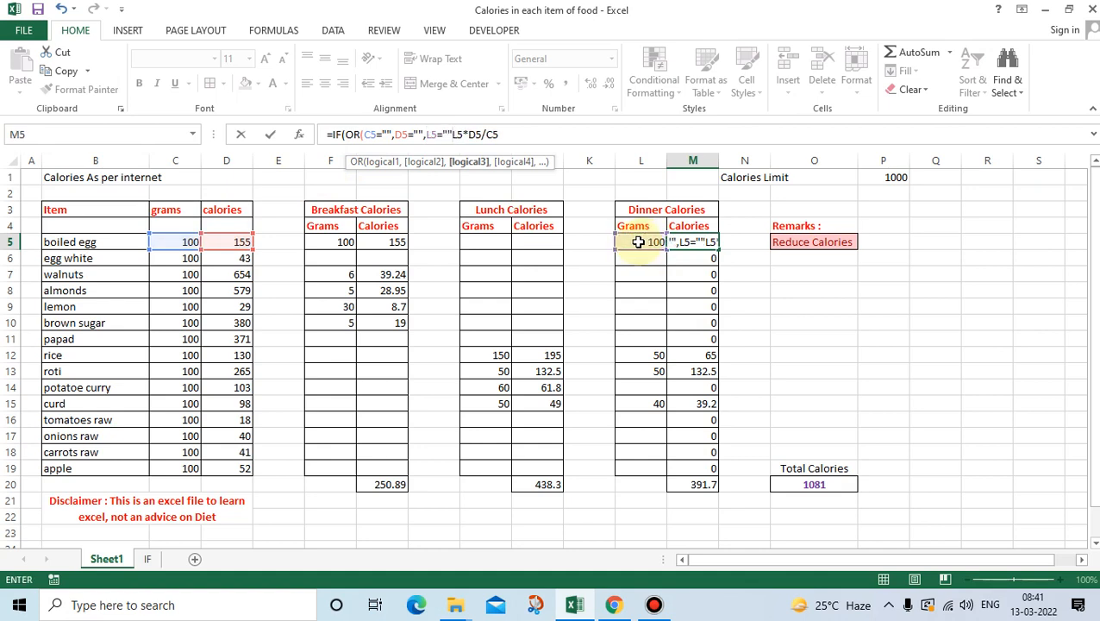
type("),")
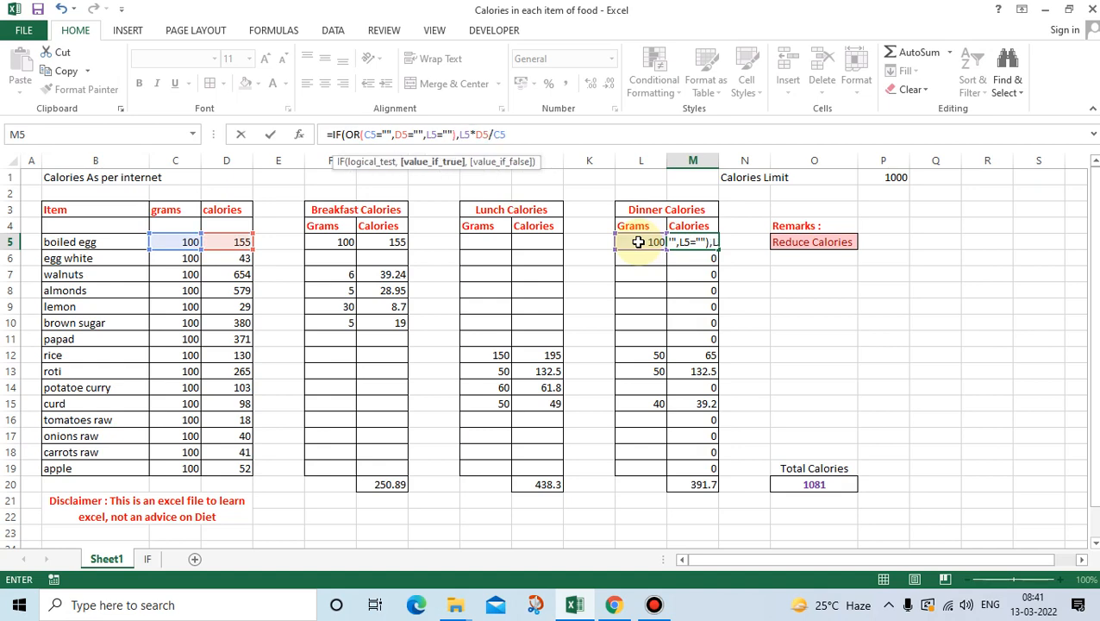
Complete the M5 formula as =IF(OR(C5="",D5="",L5=""),"",L5*D5/C5) and enter it.
type("\"\",")
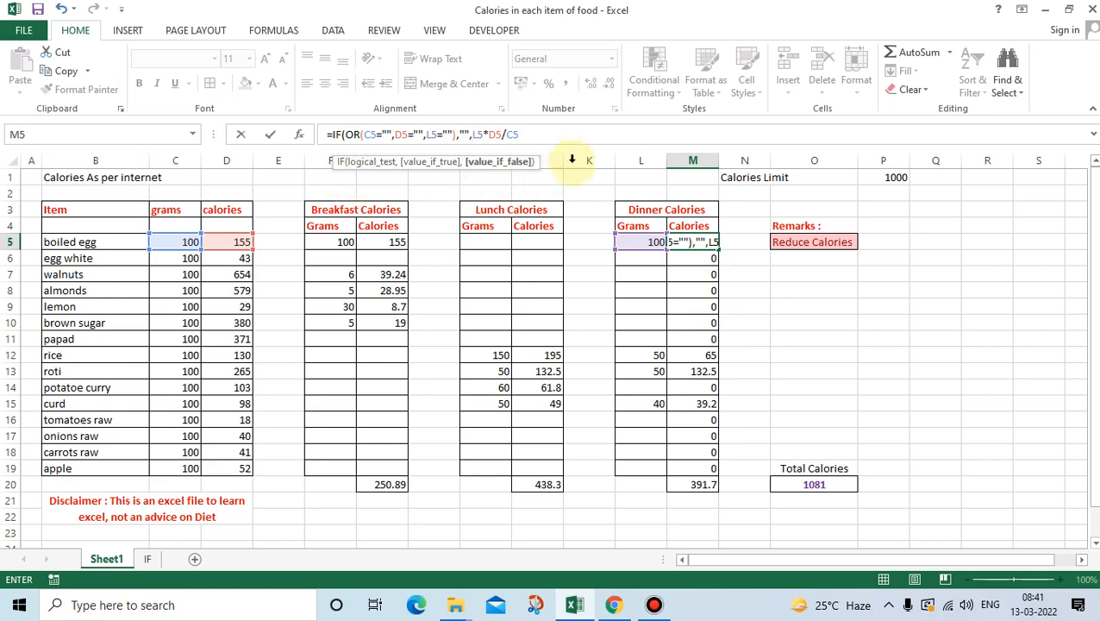
left_click(549, 141)
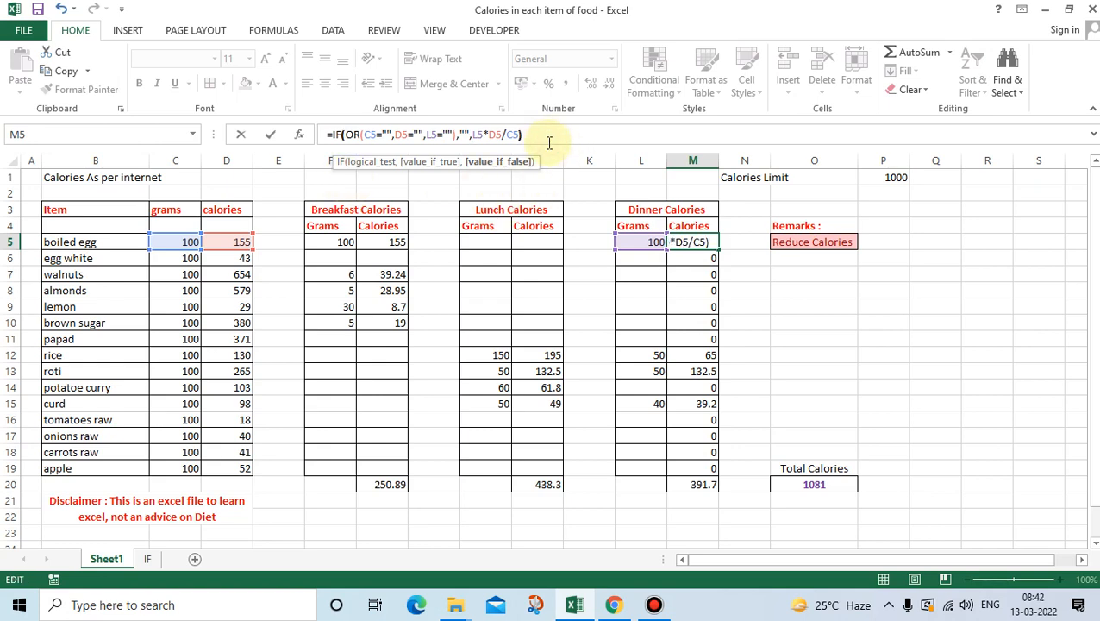
key("Tab")
Test the M5 formula by clearing the boiled egg dinner grams in L5 and re-entering 100.
key("Left")
key("Left")
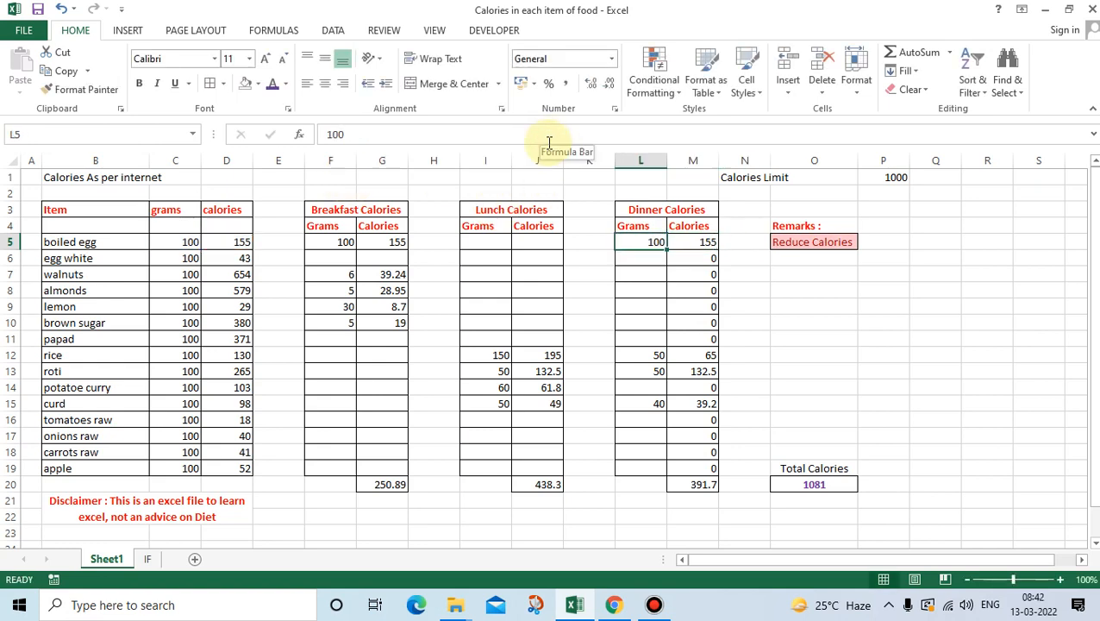
key("Delete")
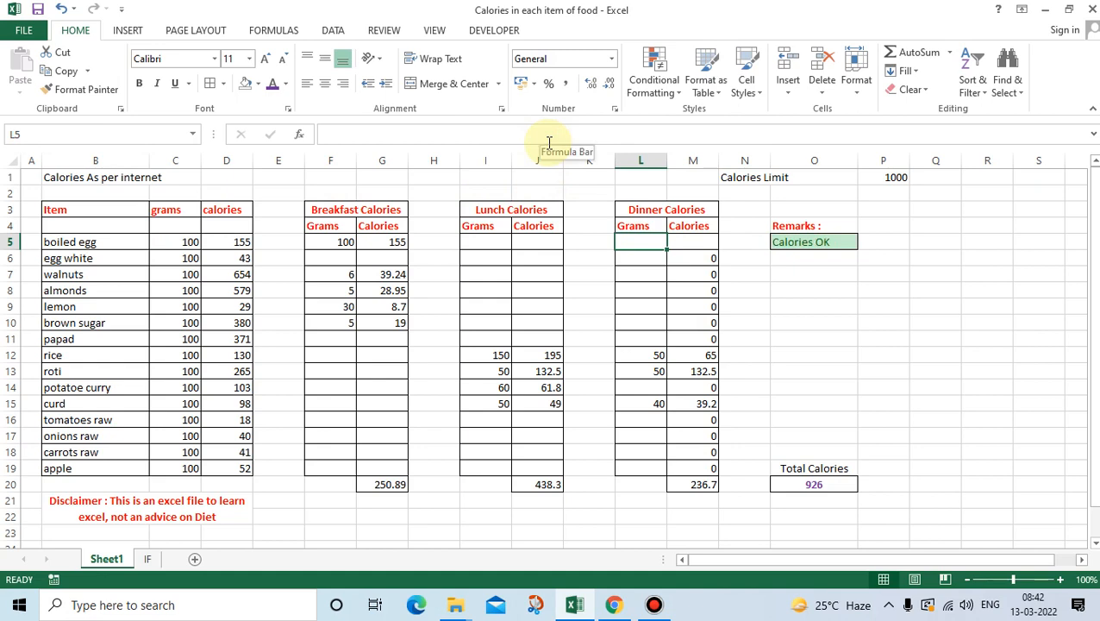
type("100")
key("Tab")
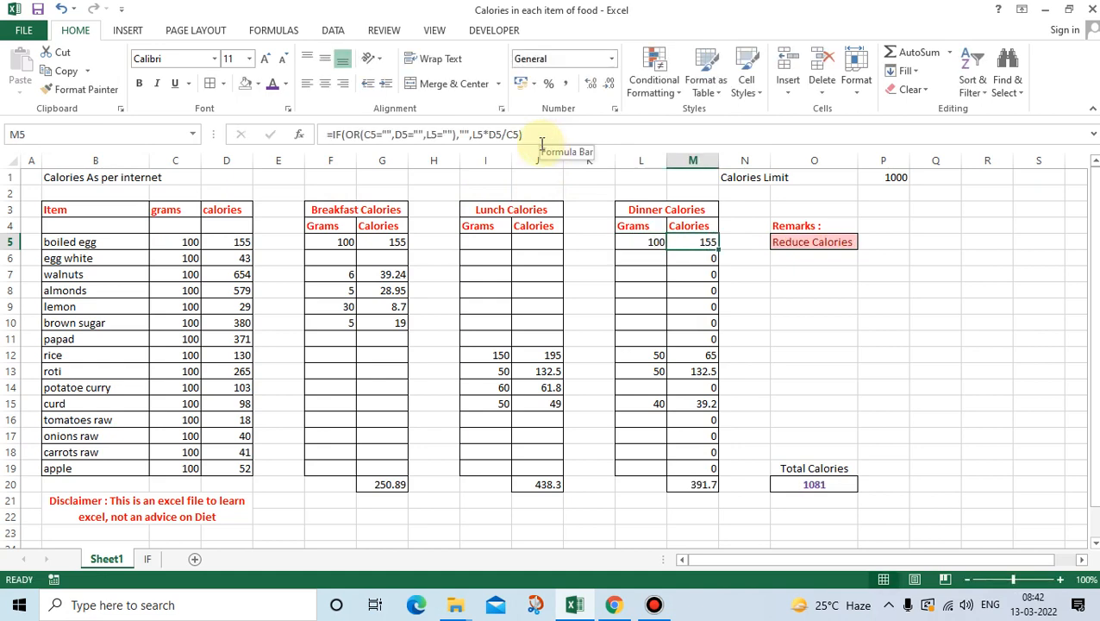
Fill the M5 formula down the dinner Calories column to M19.
double_click(717, 249)
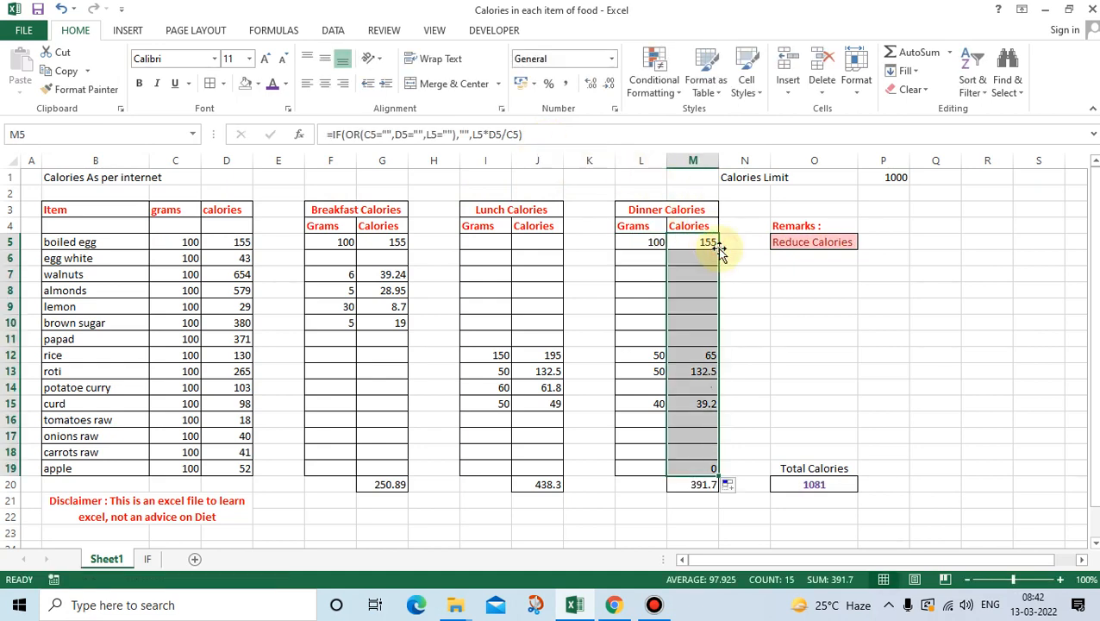
left_click(702, 245)
left_click(645, 242)
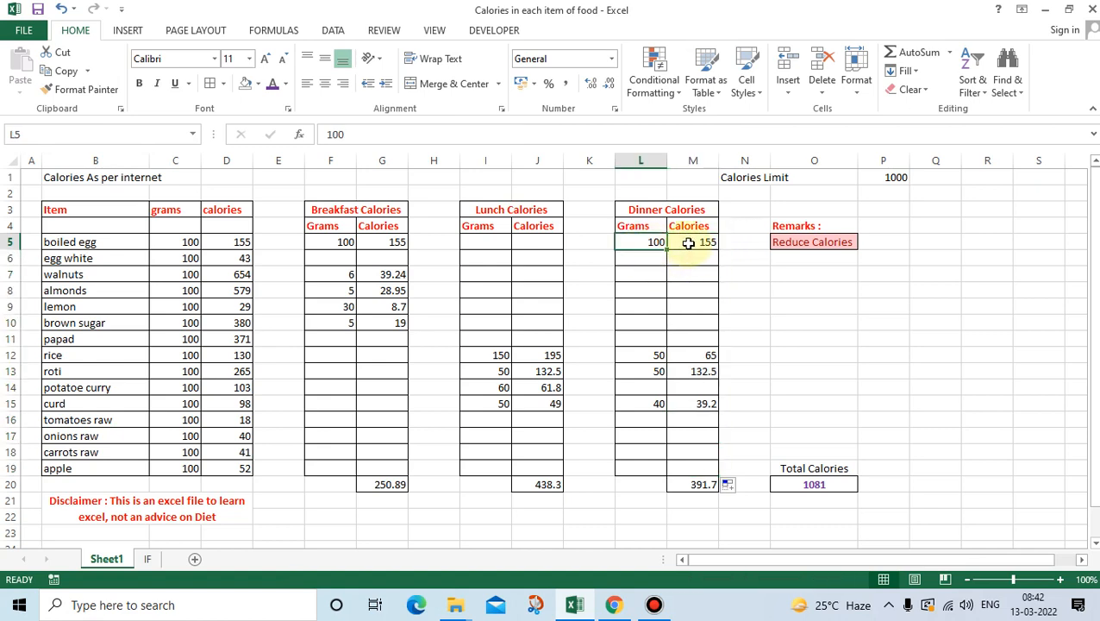
Examine the OR test, value-if-true and value-if-false arguments of the M5 formula without changing it.
left_click(688, 243)
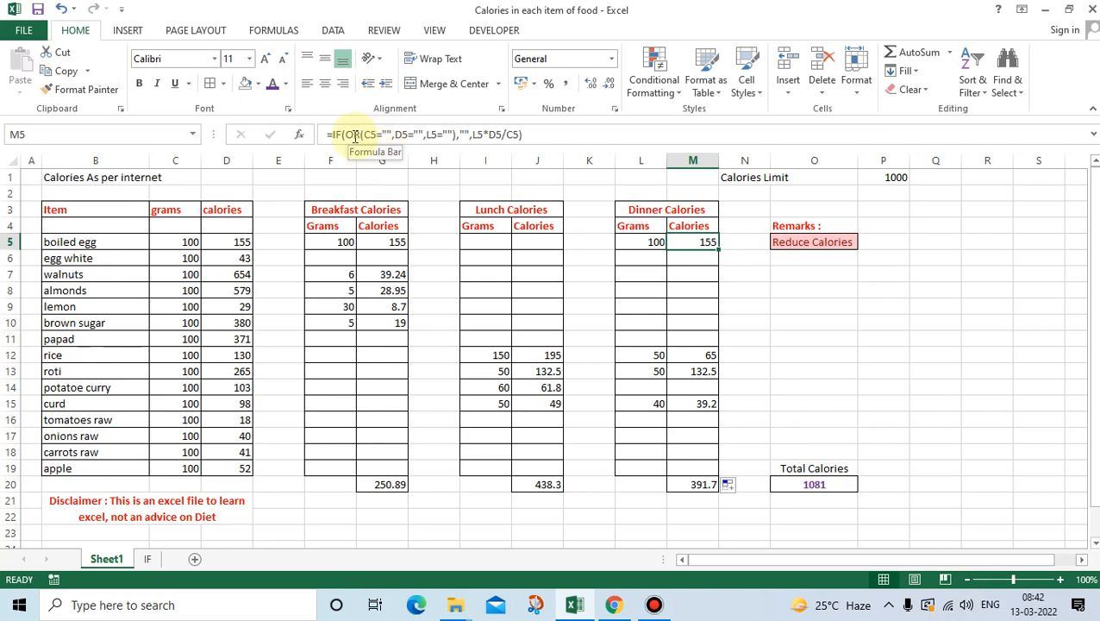
left_click(456, 134)
type(")")
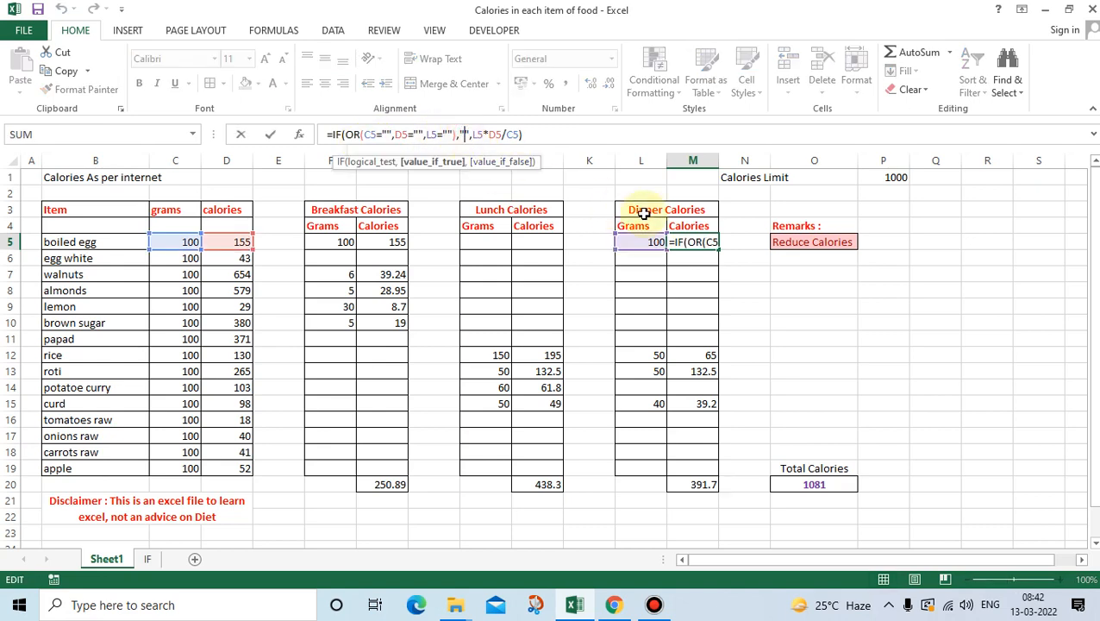
left_click(473, 135)
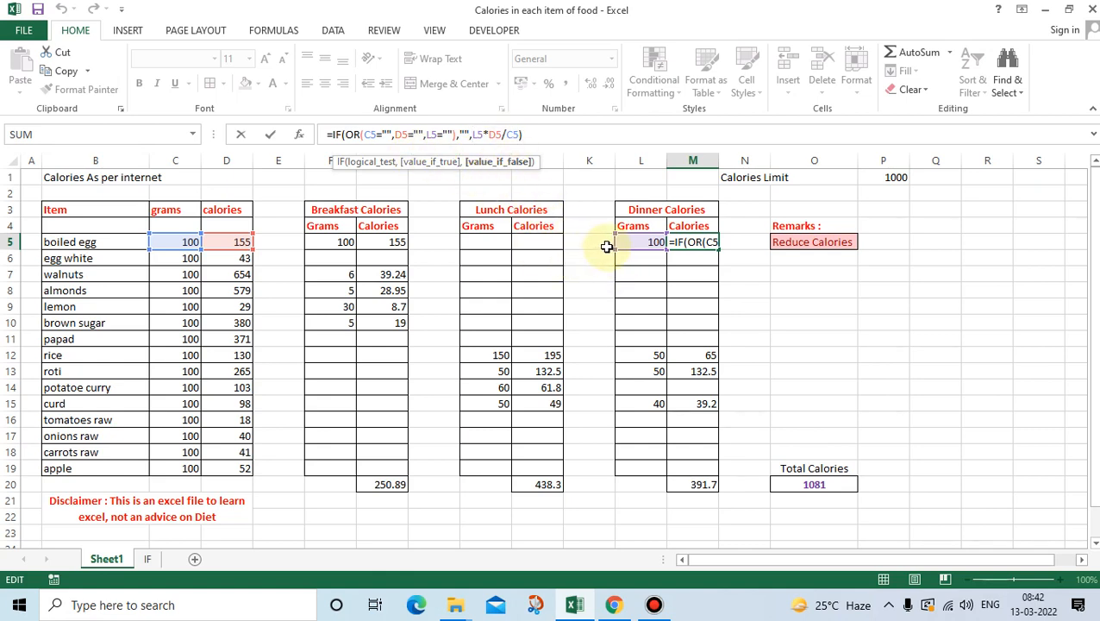
key("ctrl+Return")
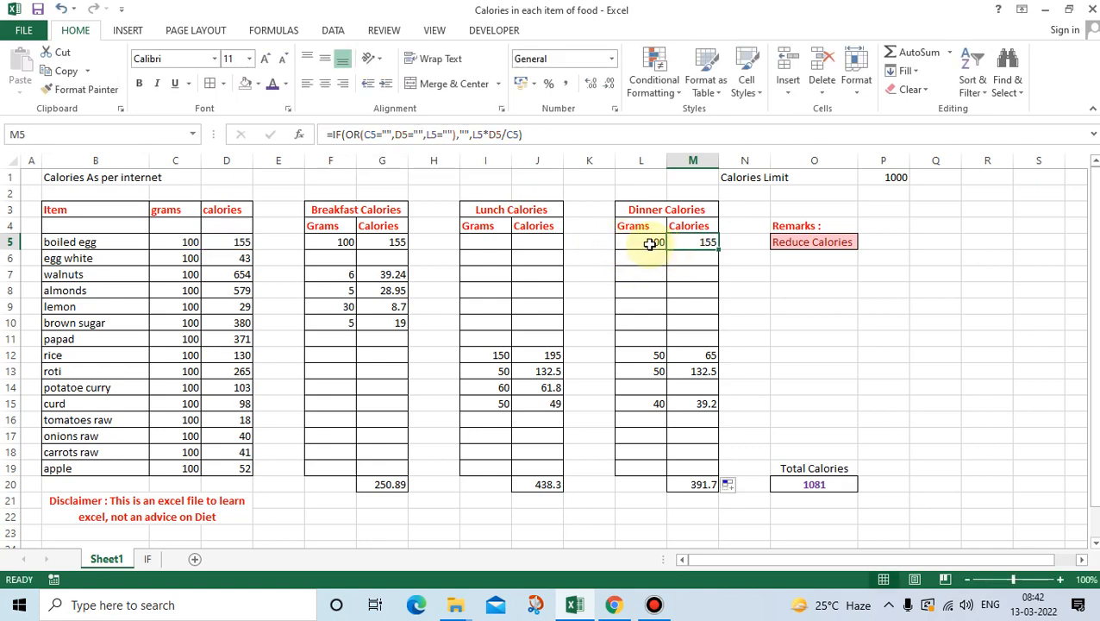
Review the boiled egg inputs in C5, D5 and L5 against the result in M5, and check Total Calories in O20.
left_click(649, 244)
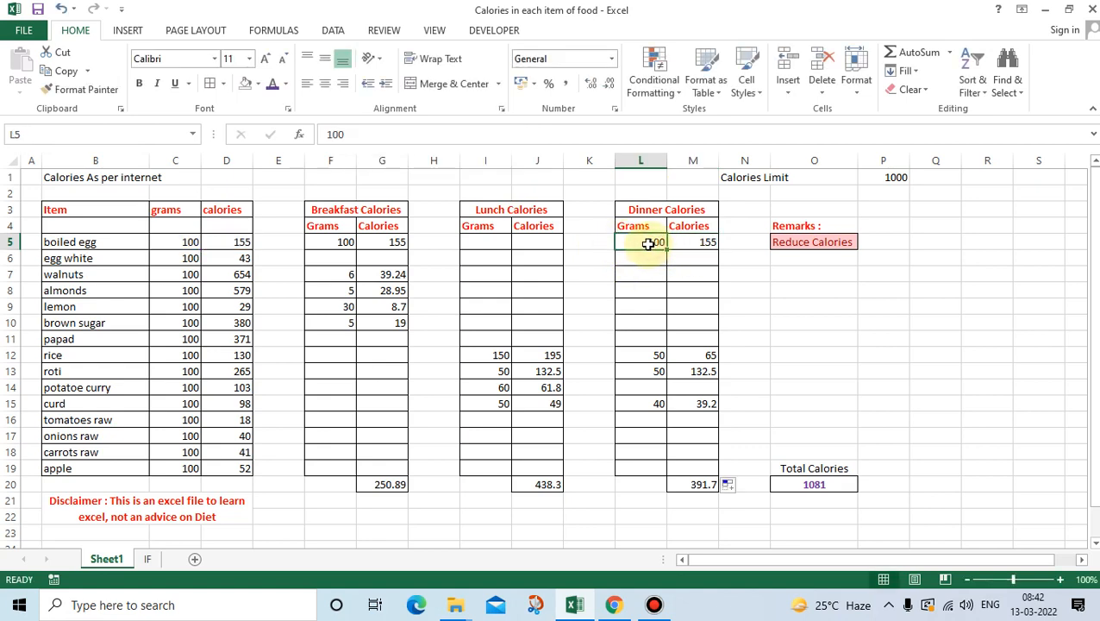
left_click(239, 244)
left_click(192, 244)
left_click(222, 242)
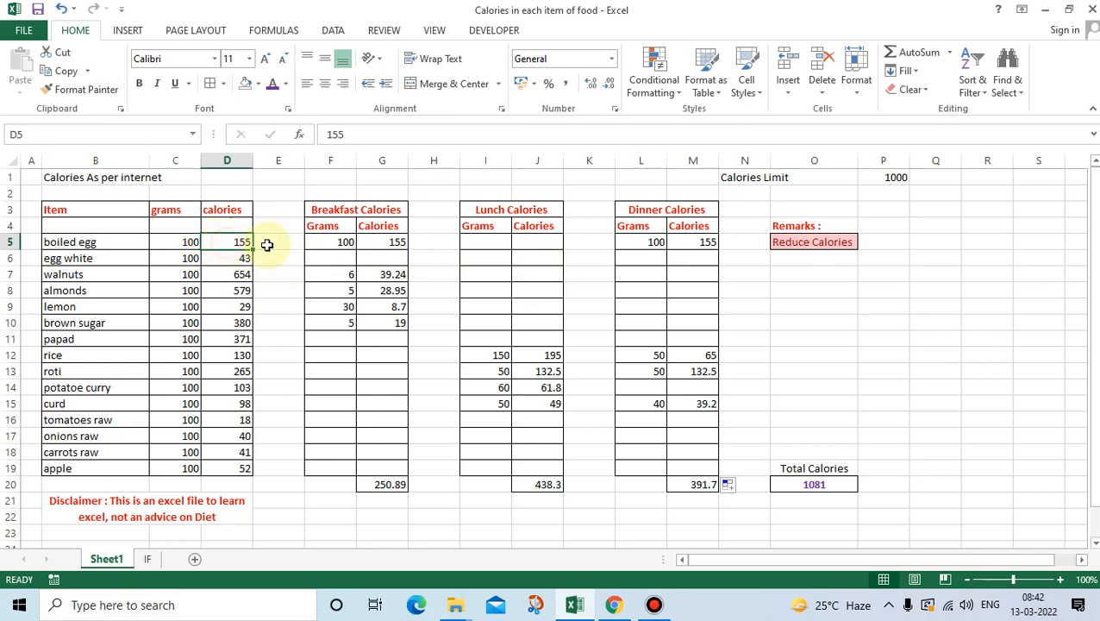
left_click(637, 242)
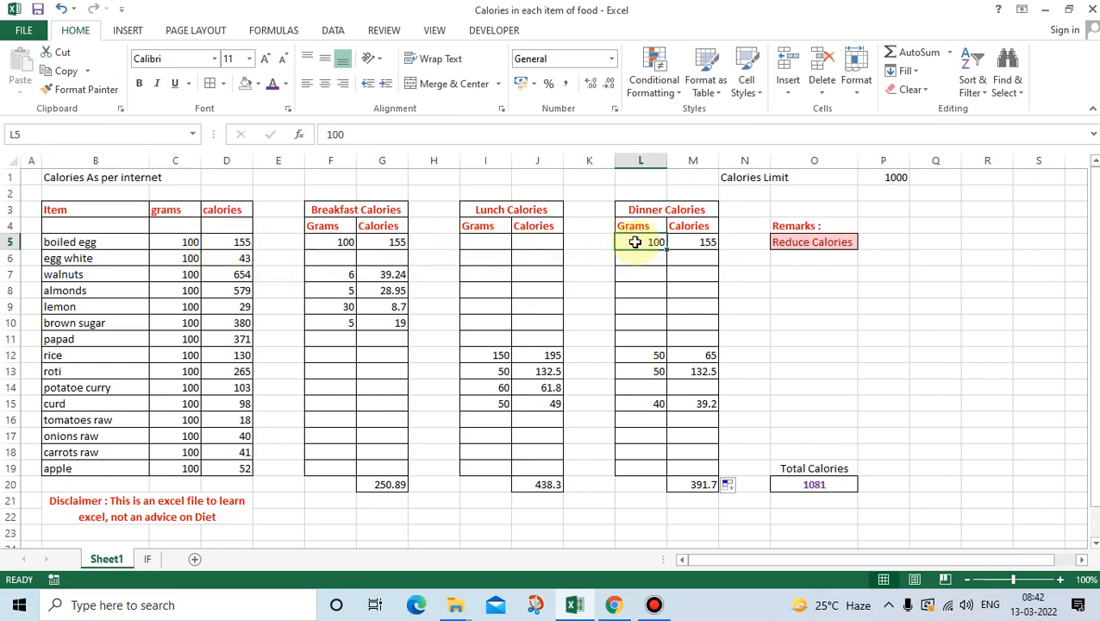
left_click(700, 241)
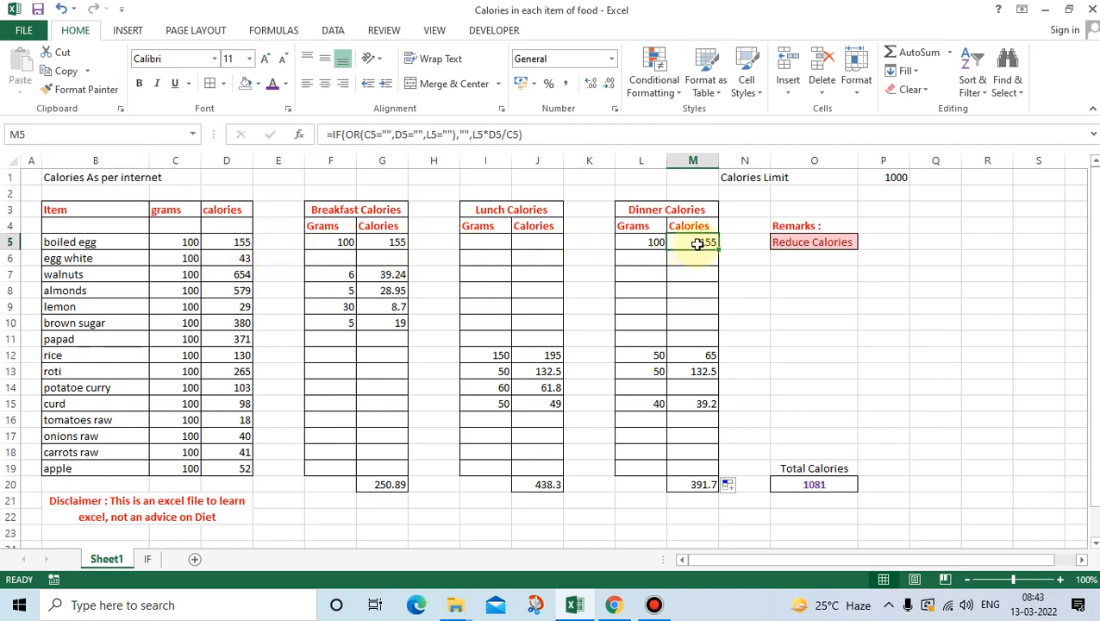
left_click(640, 241)
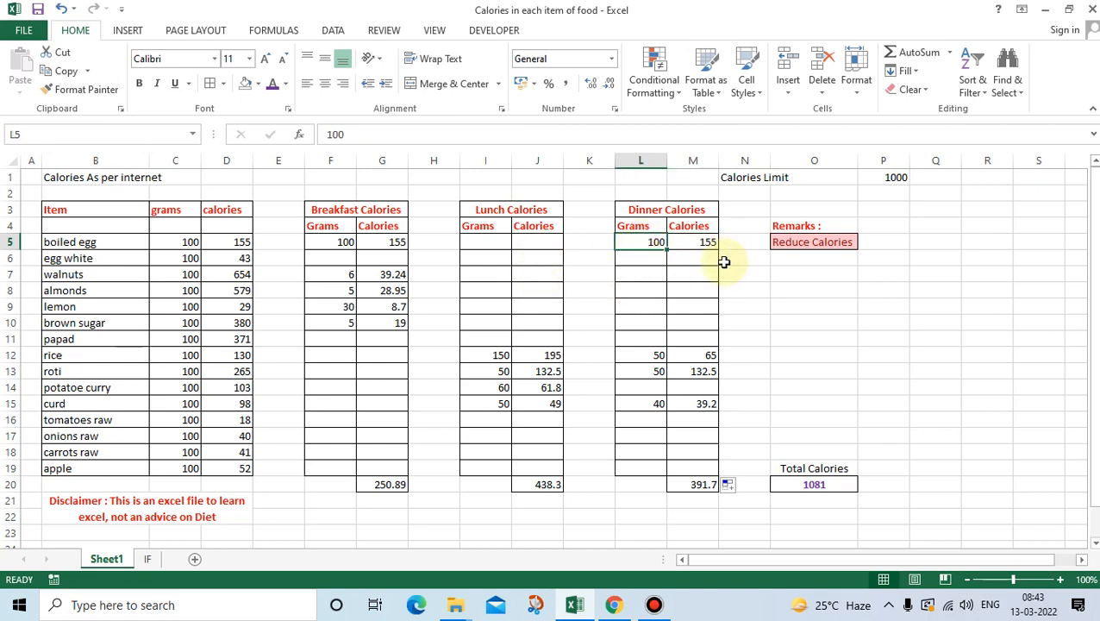
left_click(685, 243)
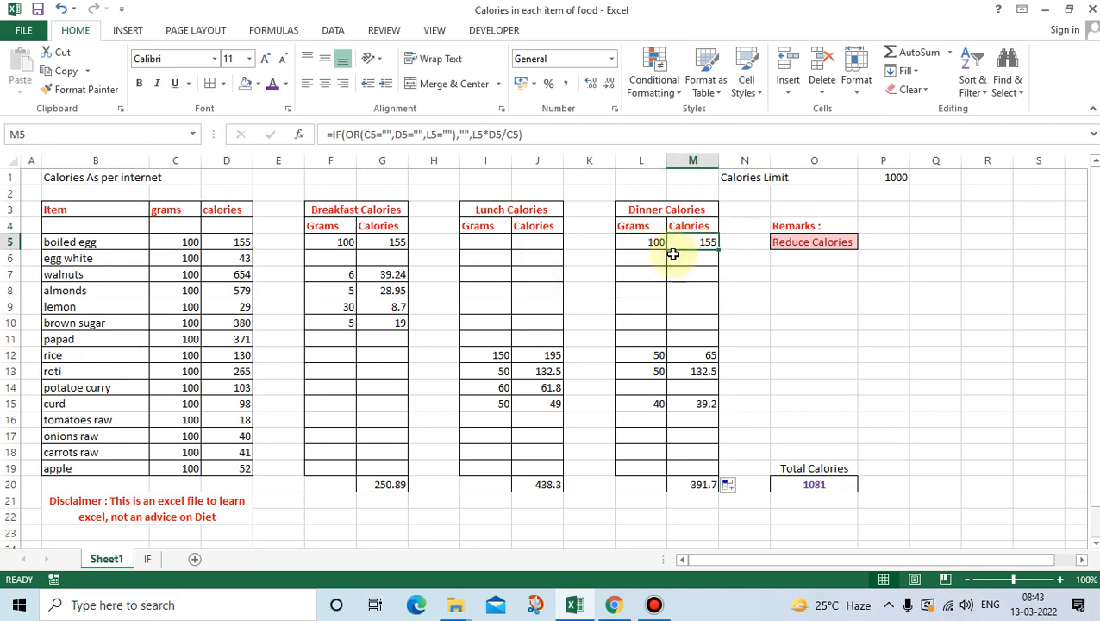
left_click(821, 480)
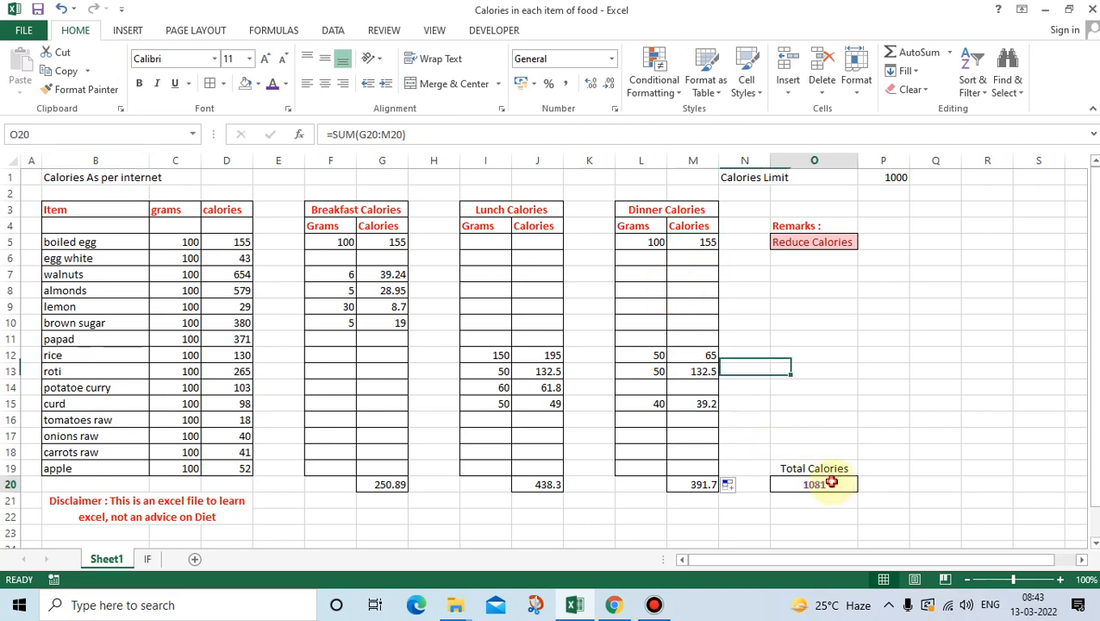
left_click(782, 335)
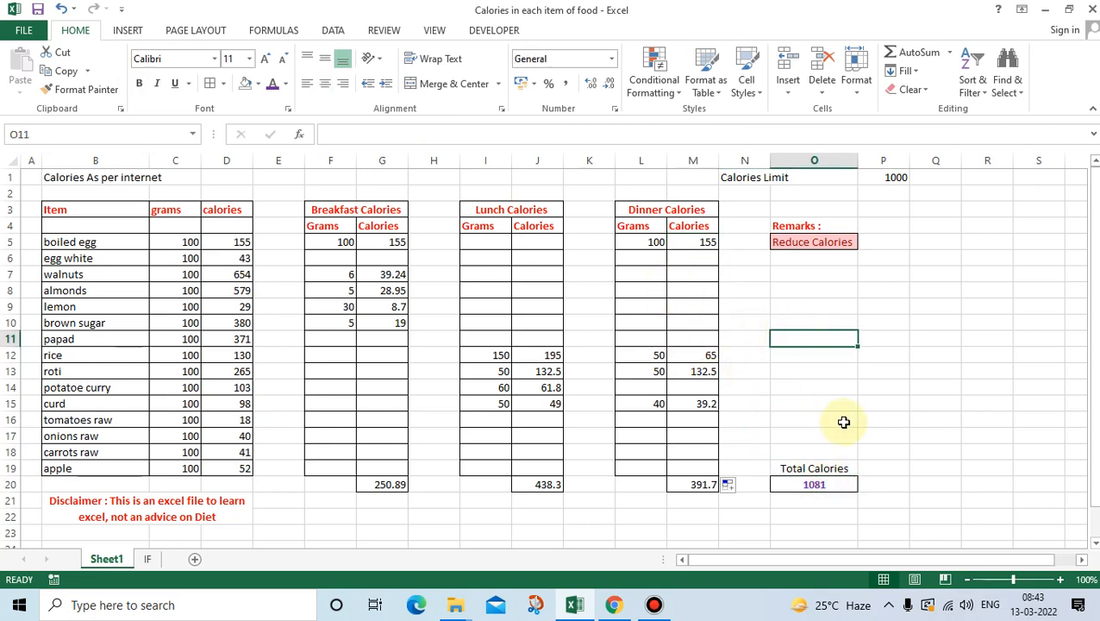
Examine how the grams entered in I12 and I13 relate to their column I heading and the rice and roti rows.
left_click(892, 180)
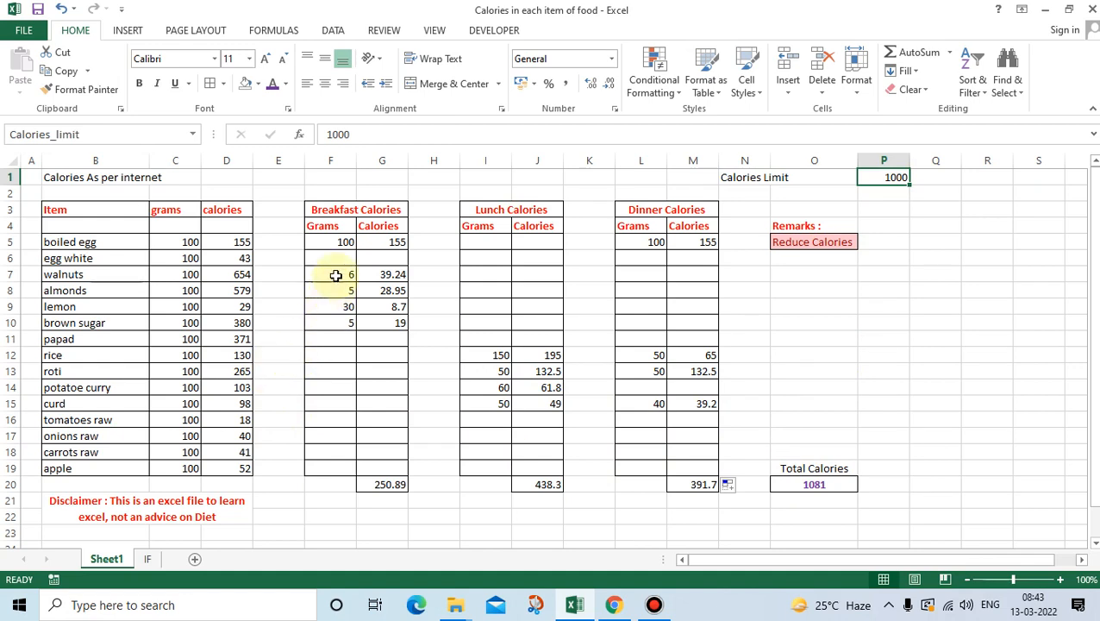
left_click(434, 160)
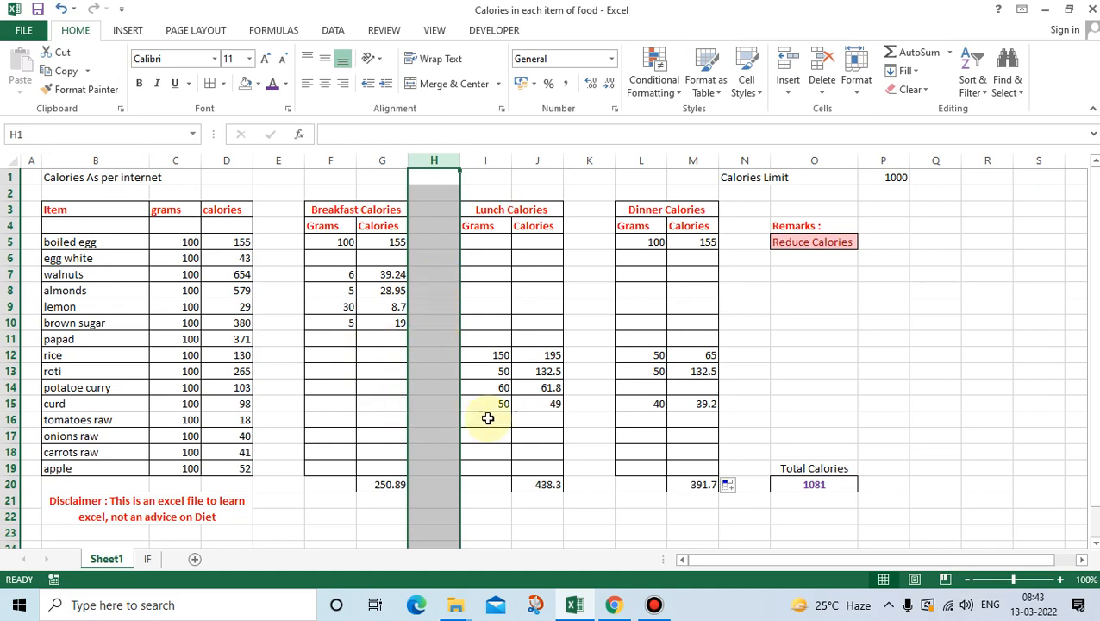
left_click(491, 356)
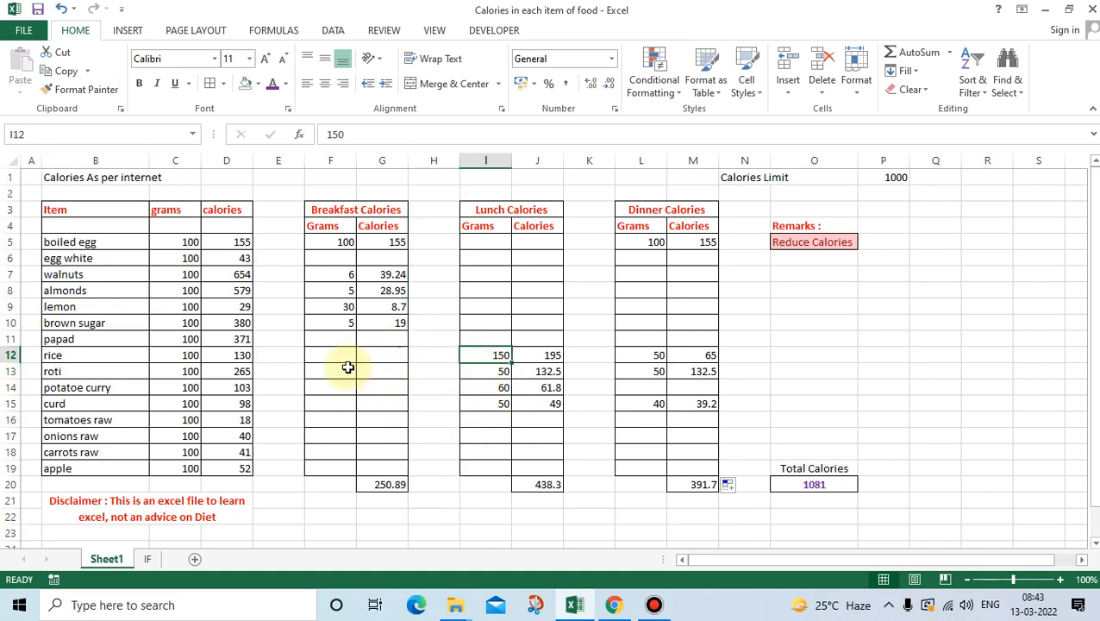
left_click(60, 355)
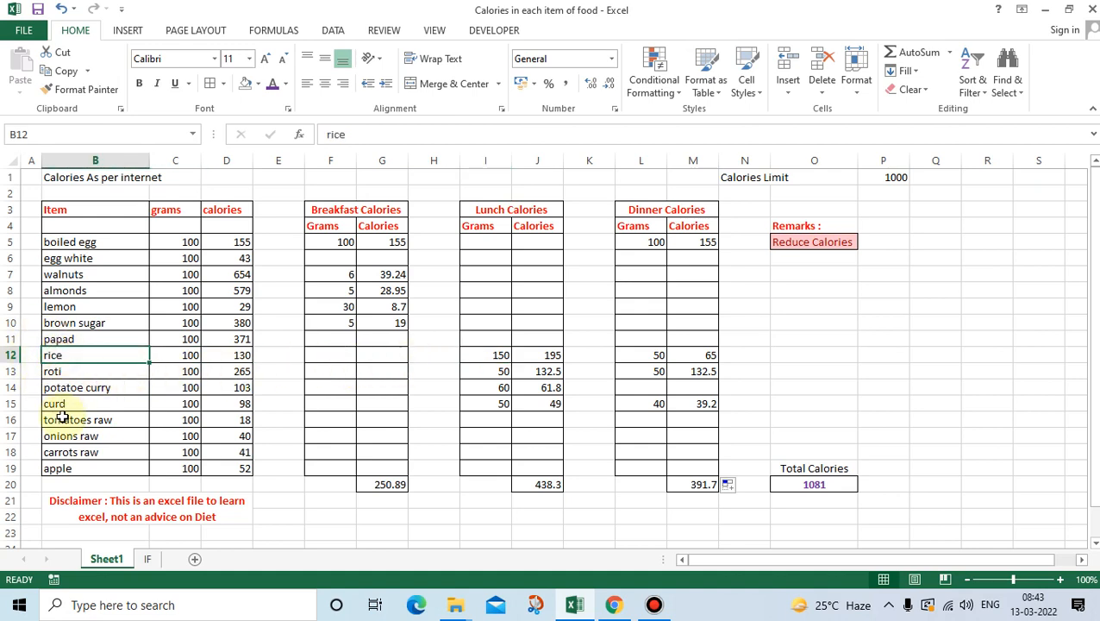
left_click(62, 372)
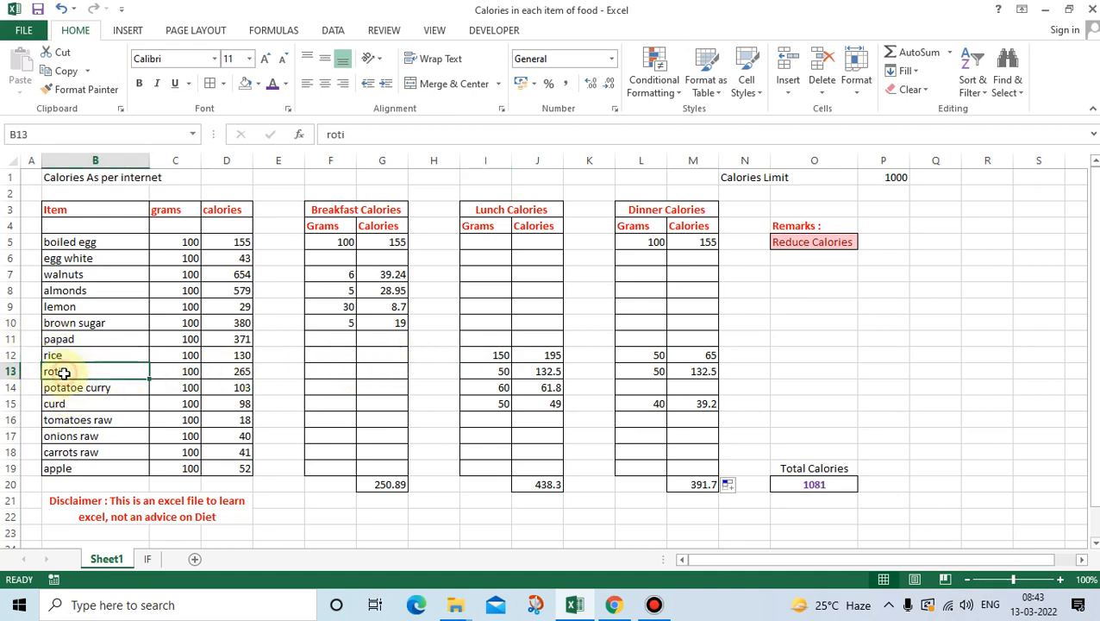
left_click(492, 355)
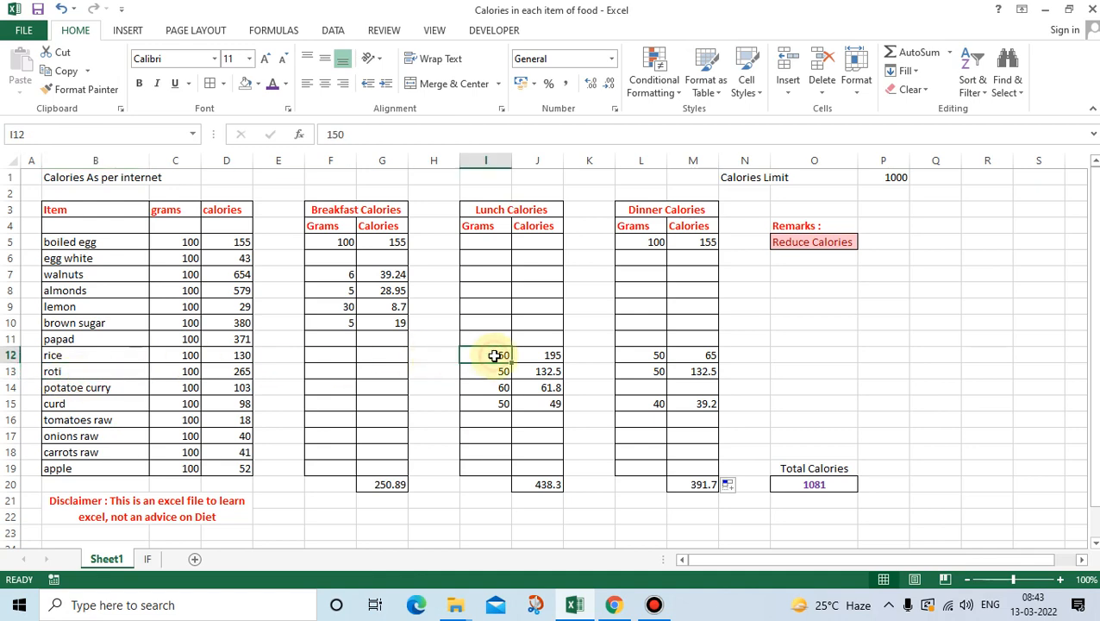
left_click(489, 160)
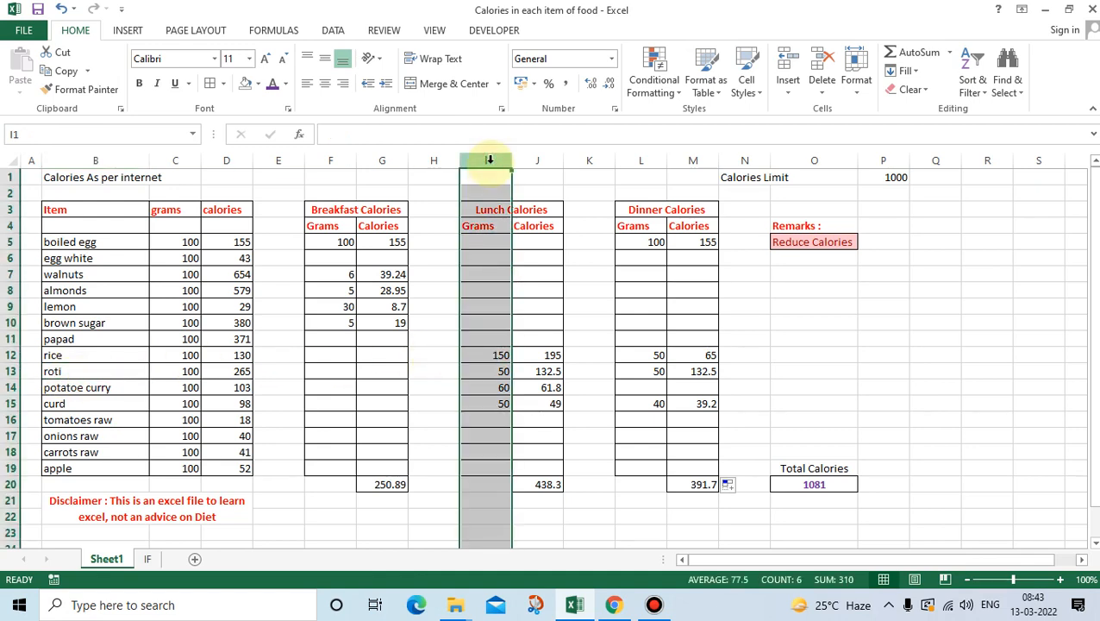
left_click(17, 372)
left_click(480, 370)
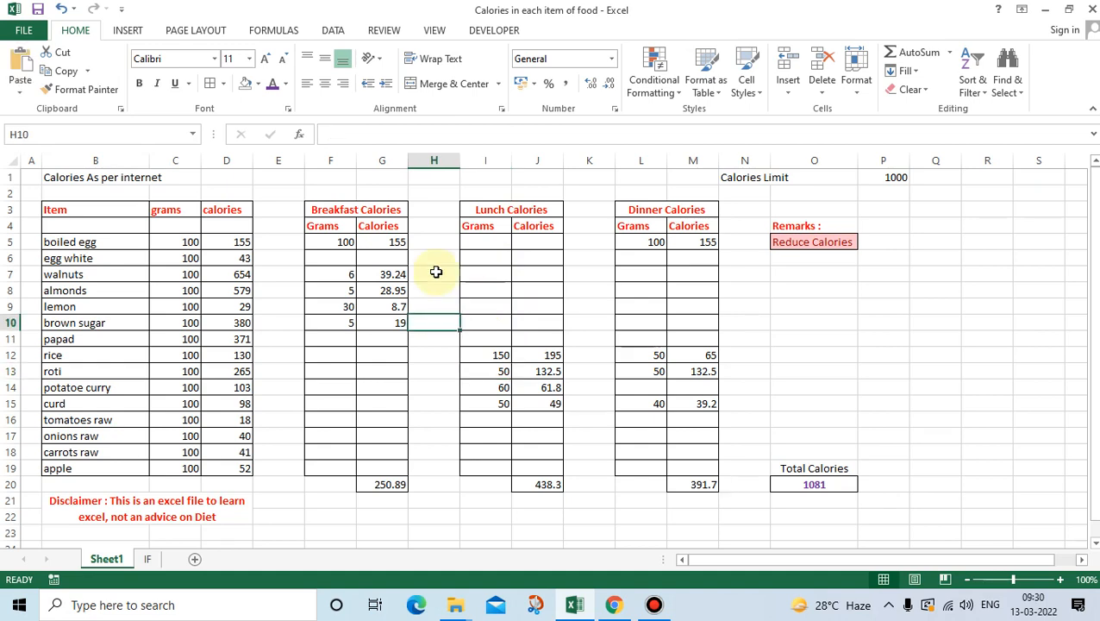
left_click(474, 322)
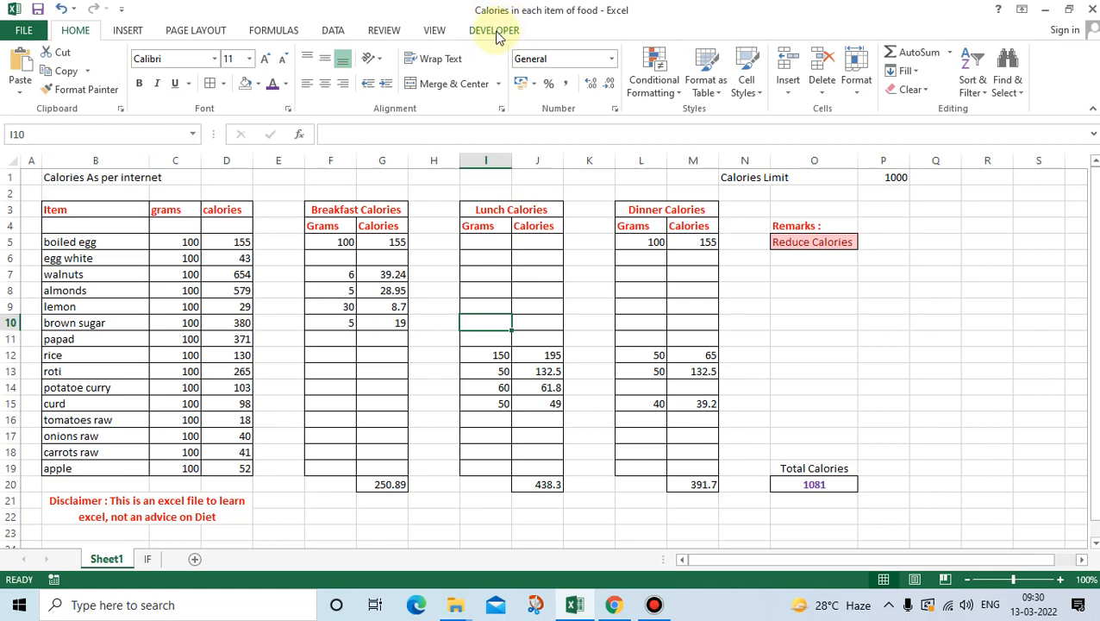
Check in the Customize Ribbon options that Developer is enabled under Main Tabs, and accept the settings.
left_click(23, 30)
left_click(67, 402)
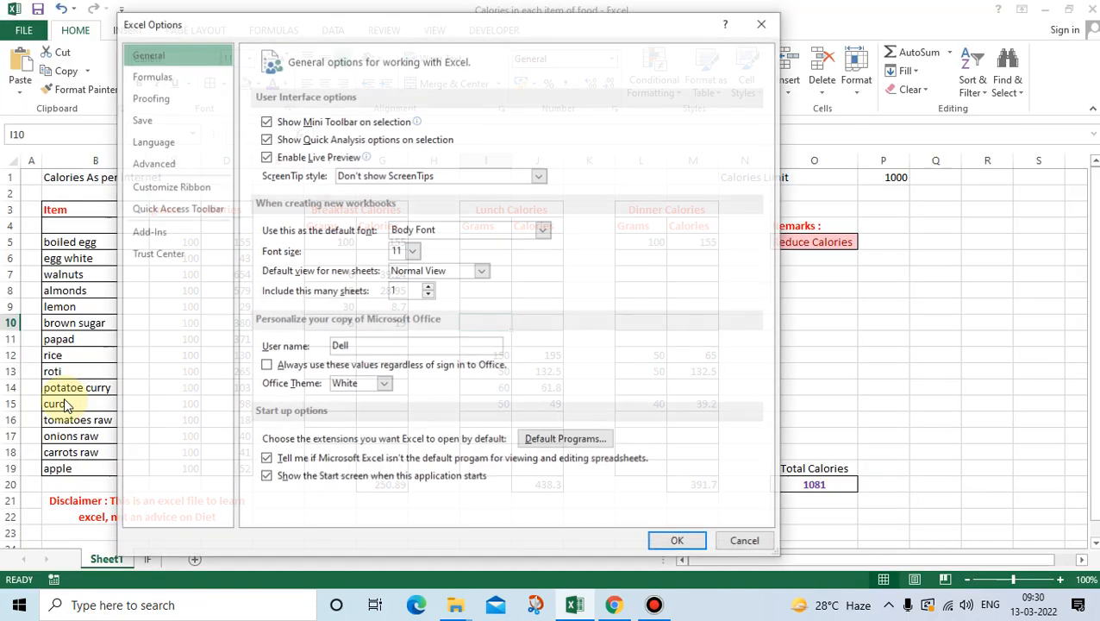
left_click(170, 191)
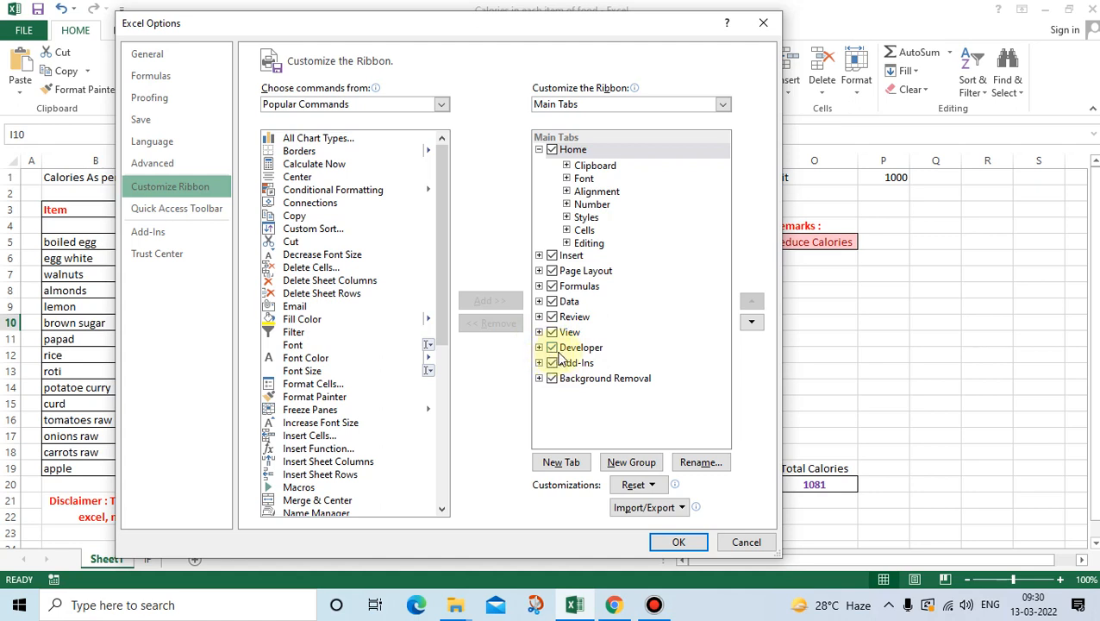
left_click(679, 541)
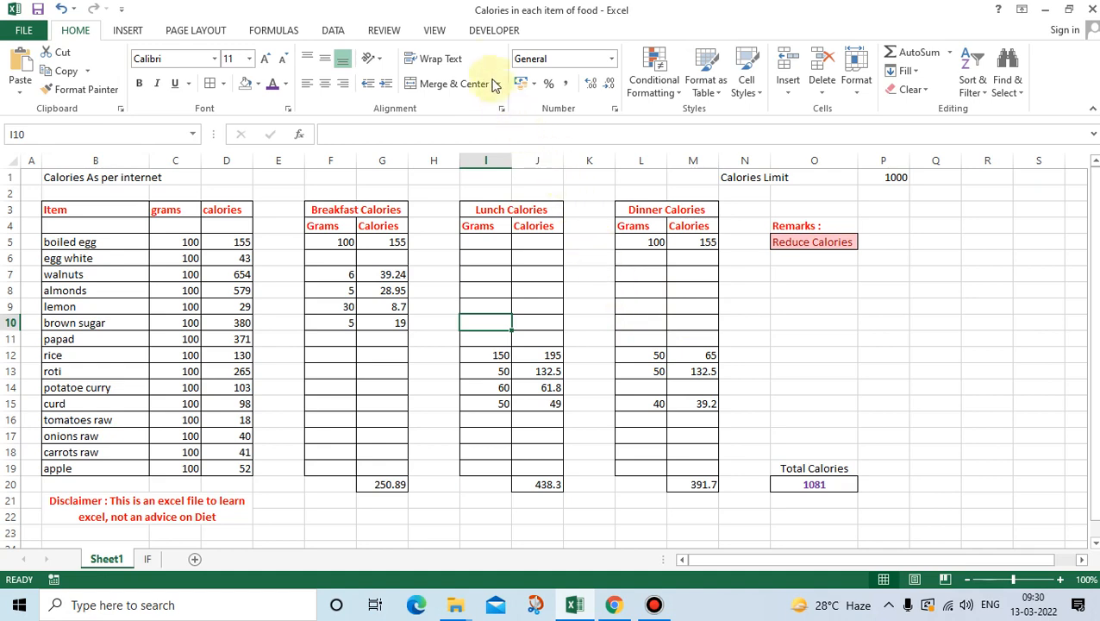
Open the Visual Basic editor for the workbook and minimize it to return to the worksheet.
left_click(487, 31)
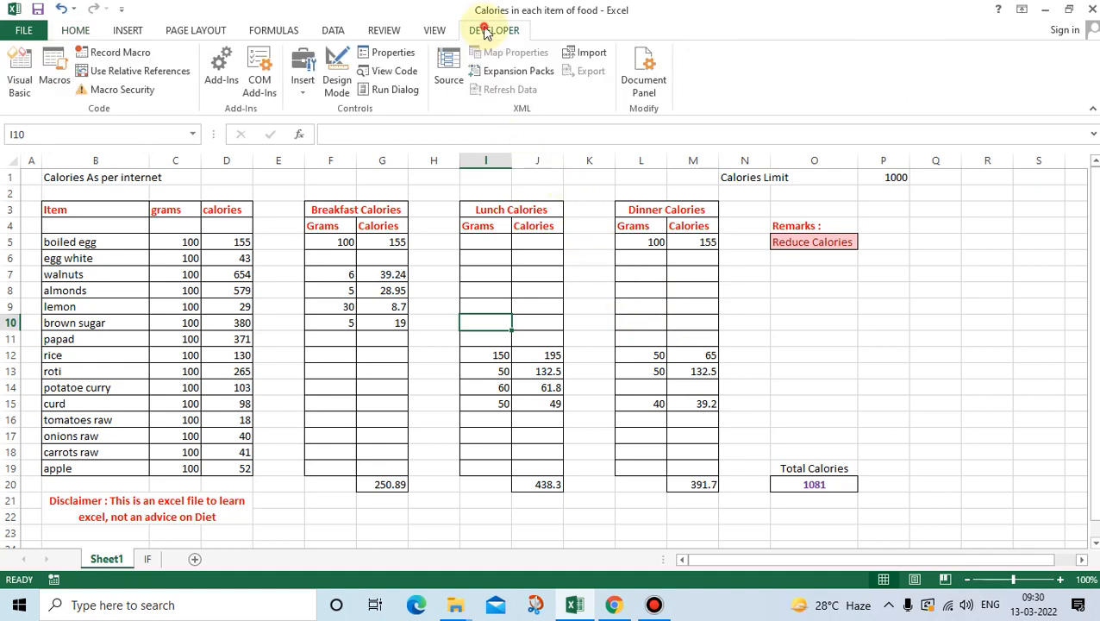
left_click(20, 84)
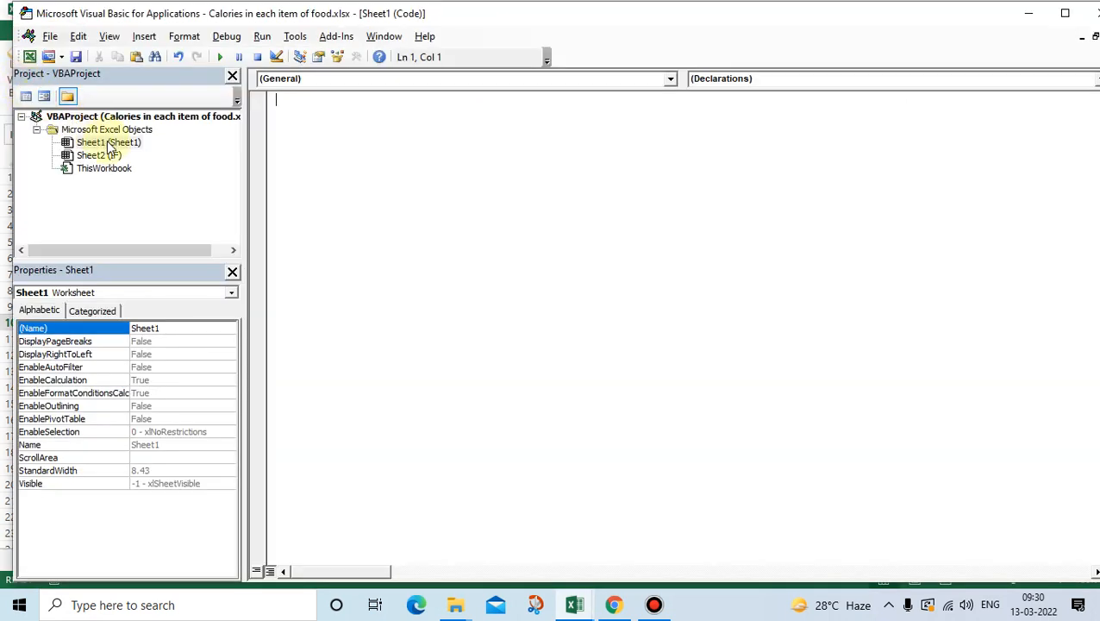
left_click(1028, 13)
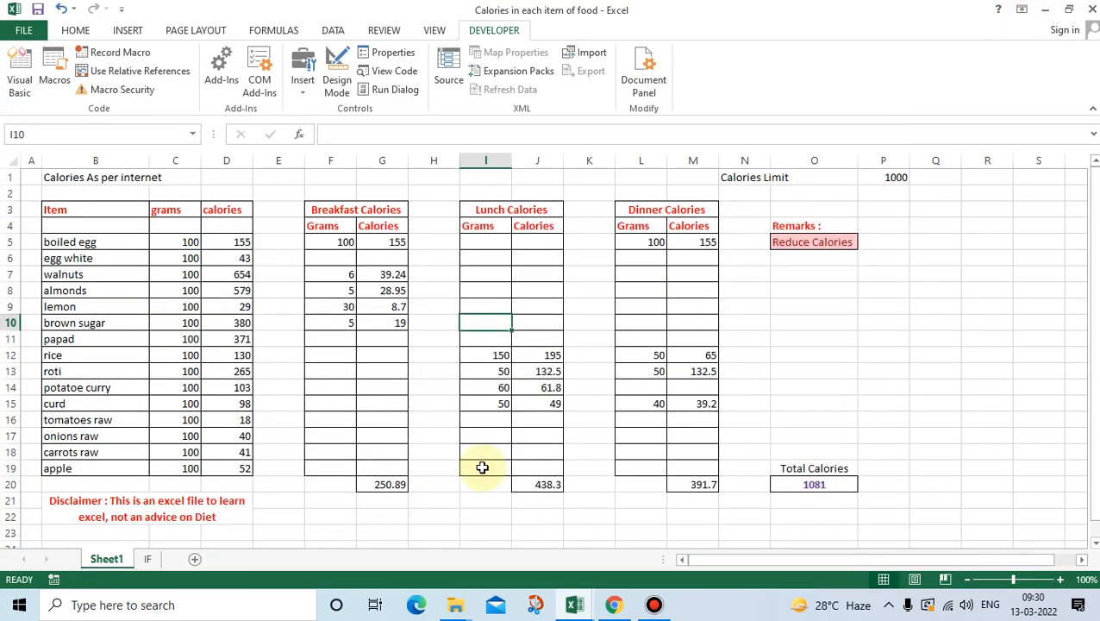
Inspect column I, row 11 and cell G9 on Sheet1, and glance at the IF sheet before returning to Sheet1.
left_click(435, 326)
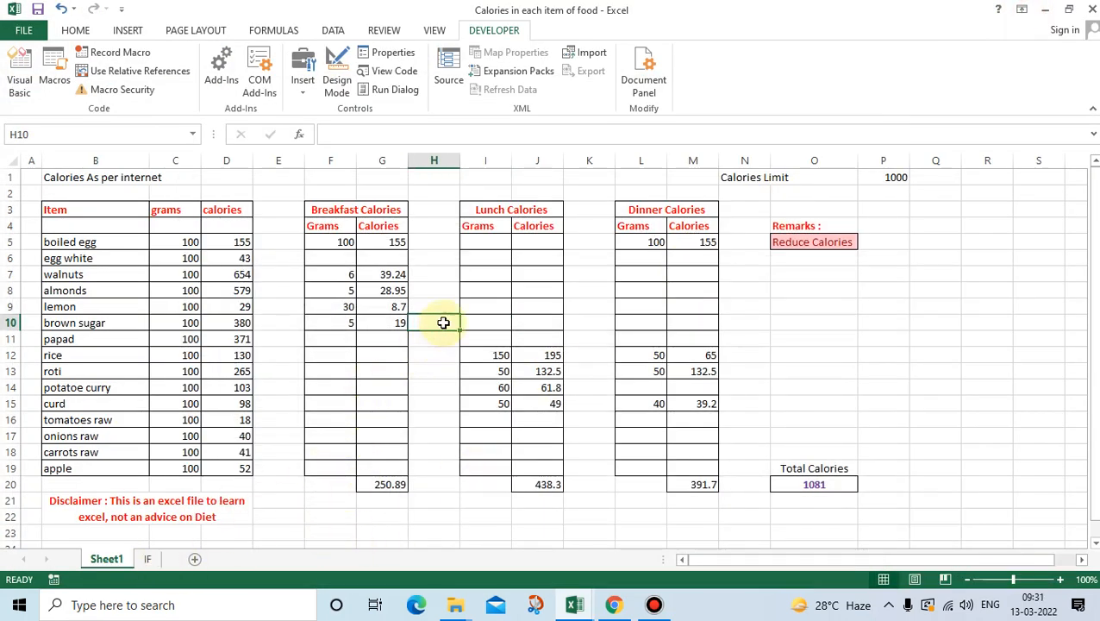
left_click(485, 161)
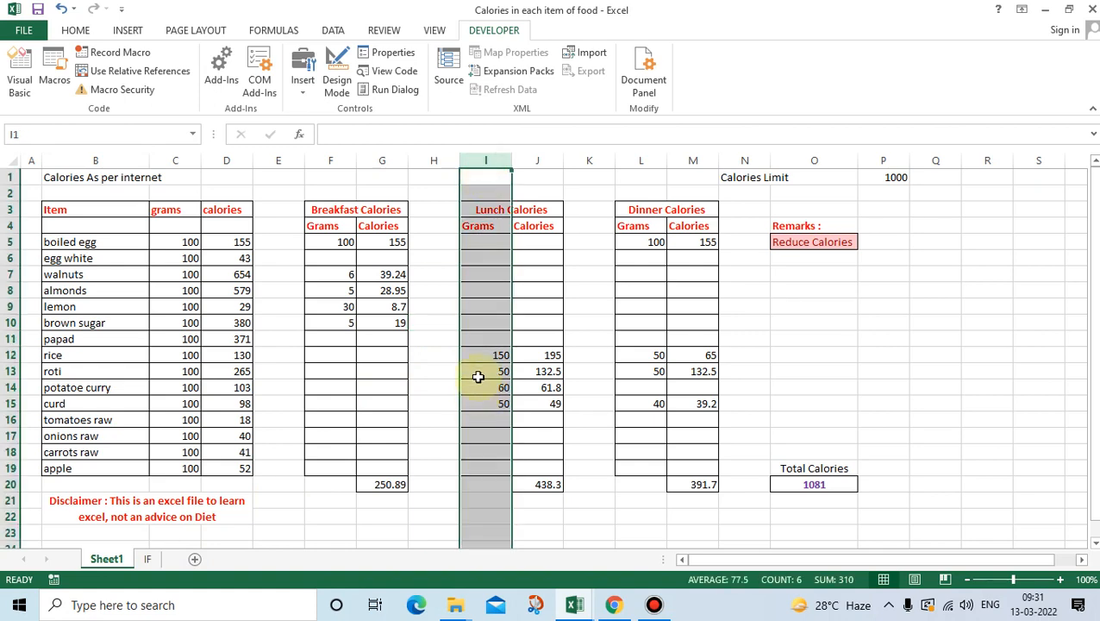
left_click(19, 339)
left_click(379, 306)
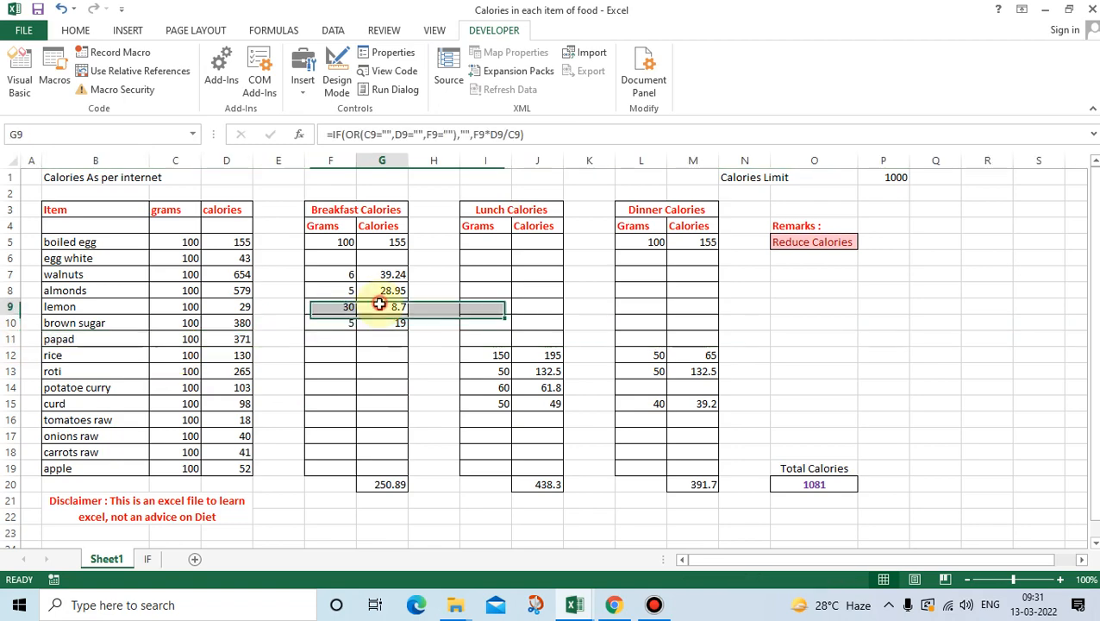
left_click(148, 558)
left_click(103, 559)
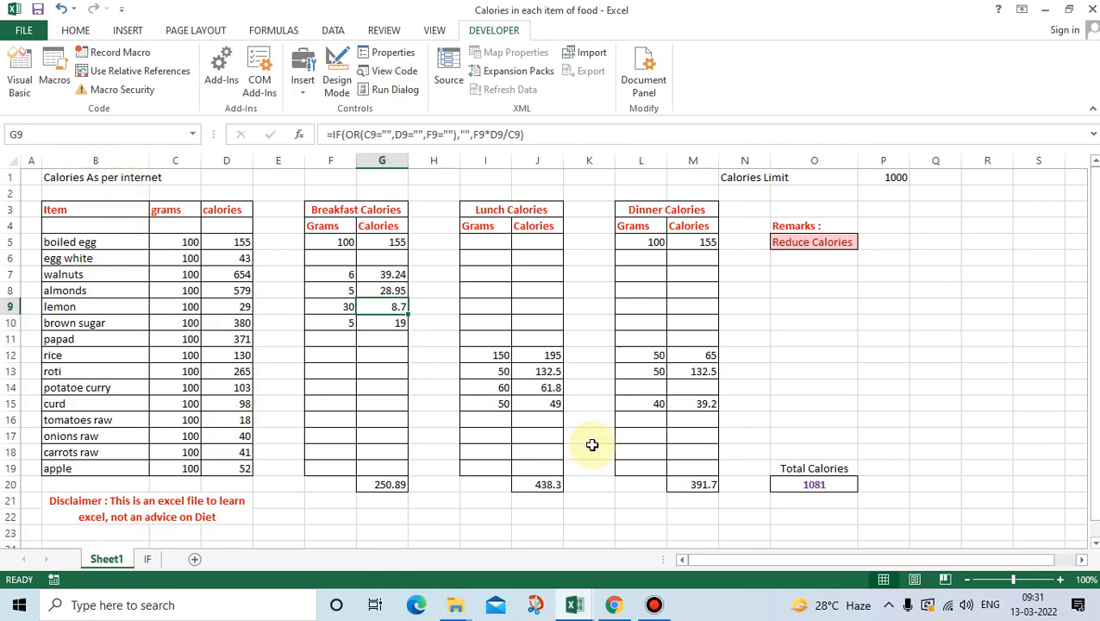
Switch back to the Visual Basic editor and open the code module of Sheet1.
mouse_move(574, 604)
left_click(638, 526)
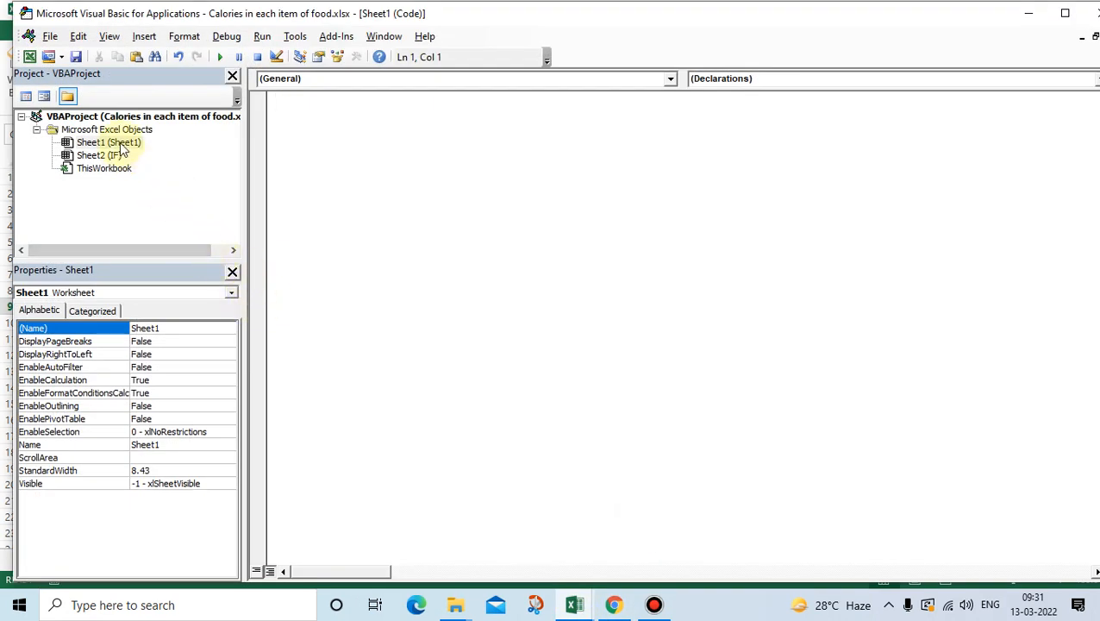
left_click(121, 144)
left_click(111, 156)
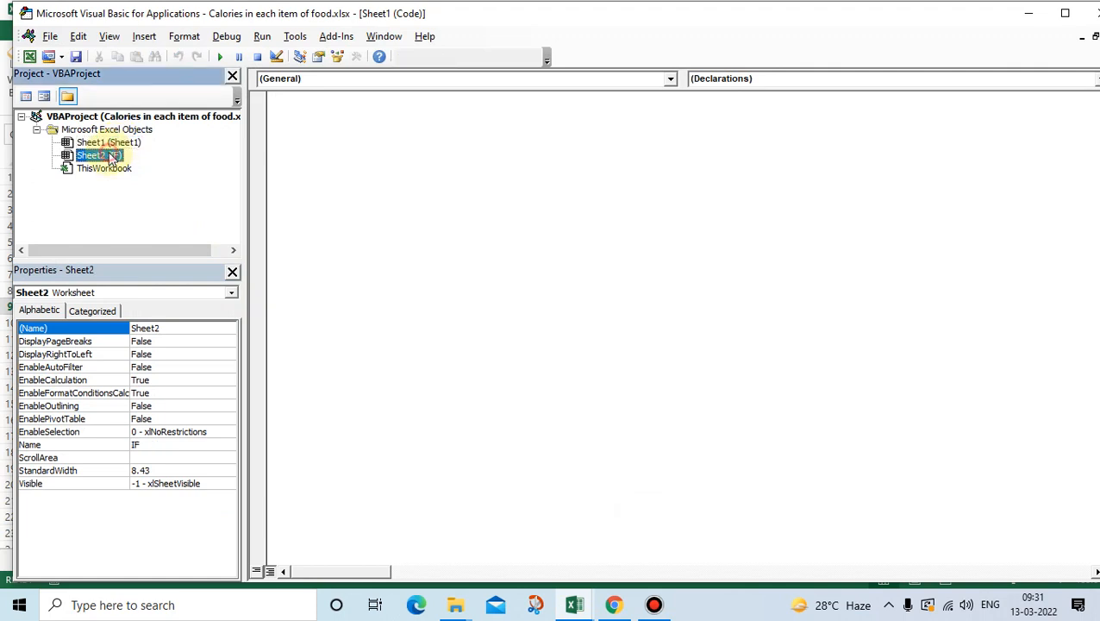
left_click(111, 144)
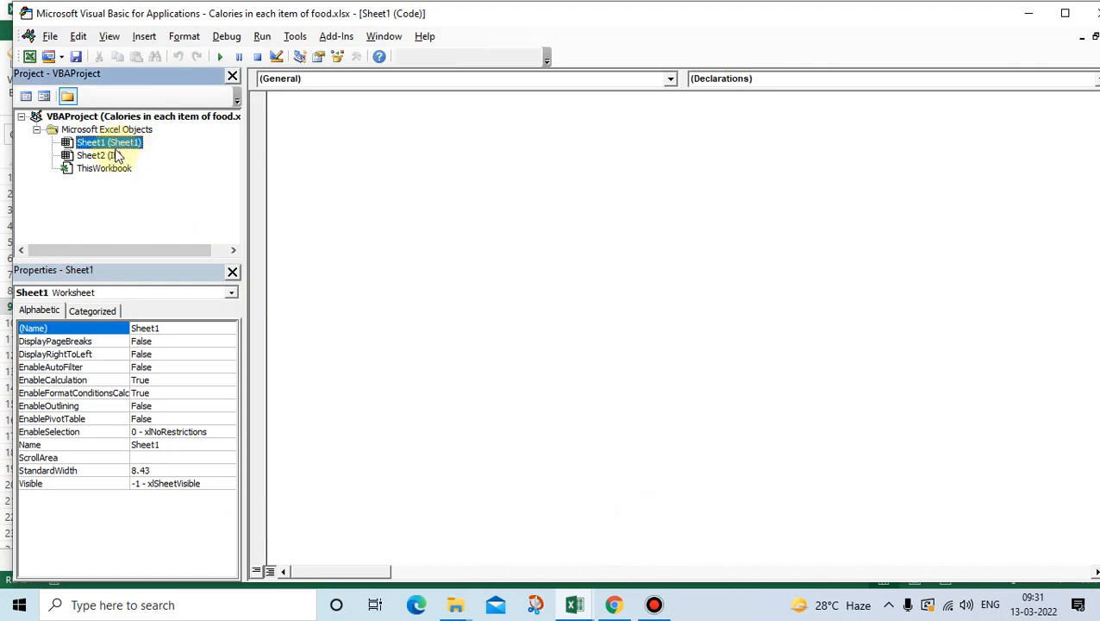
double_click(118, 145)
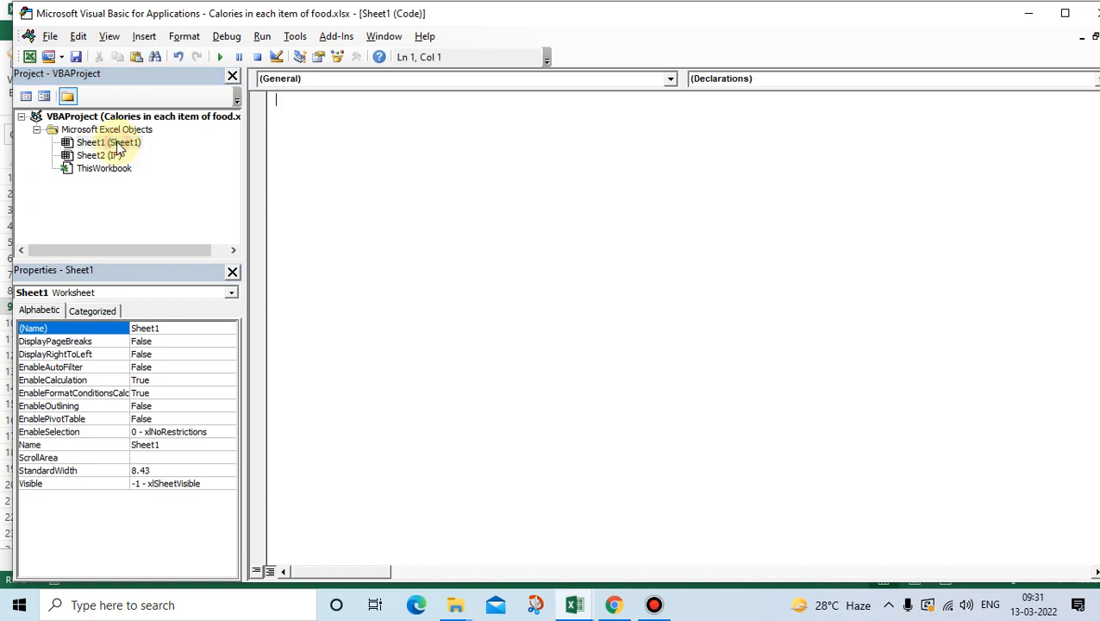
Add an empty Worksheet_SelectionChange event procedure to the Sheet1 code, with an extra blank line inside.
left_click(669, 80)
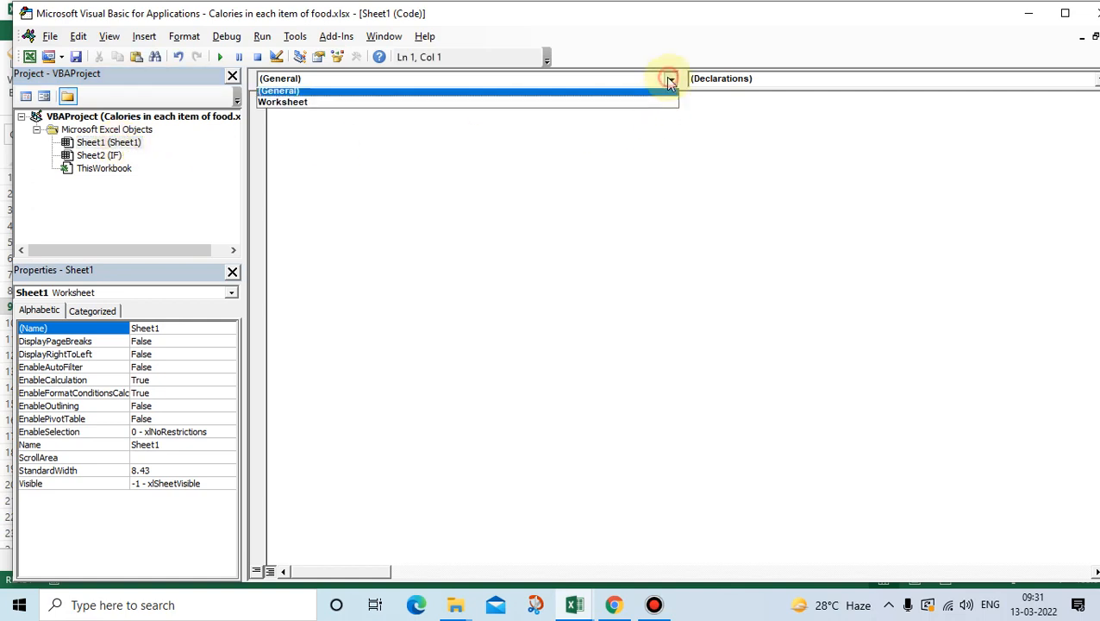
left_click(615, 106)
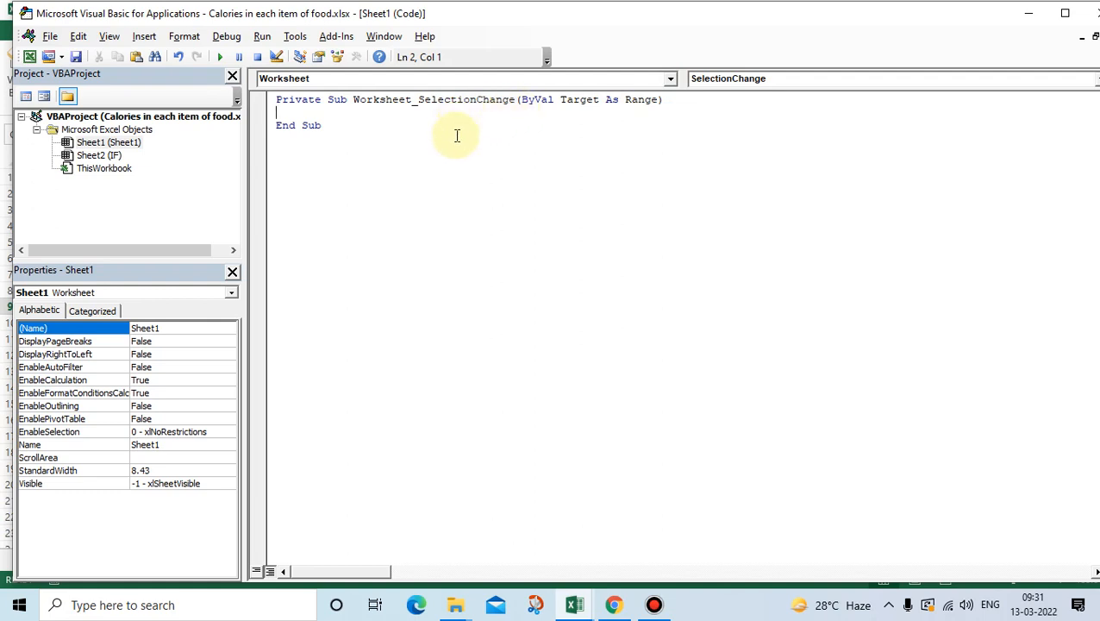
key("Return")
key("Up")
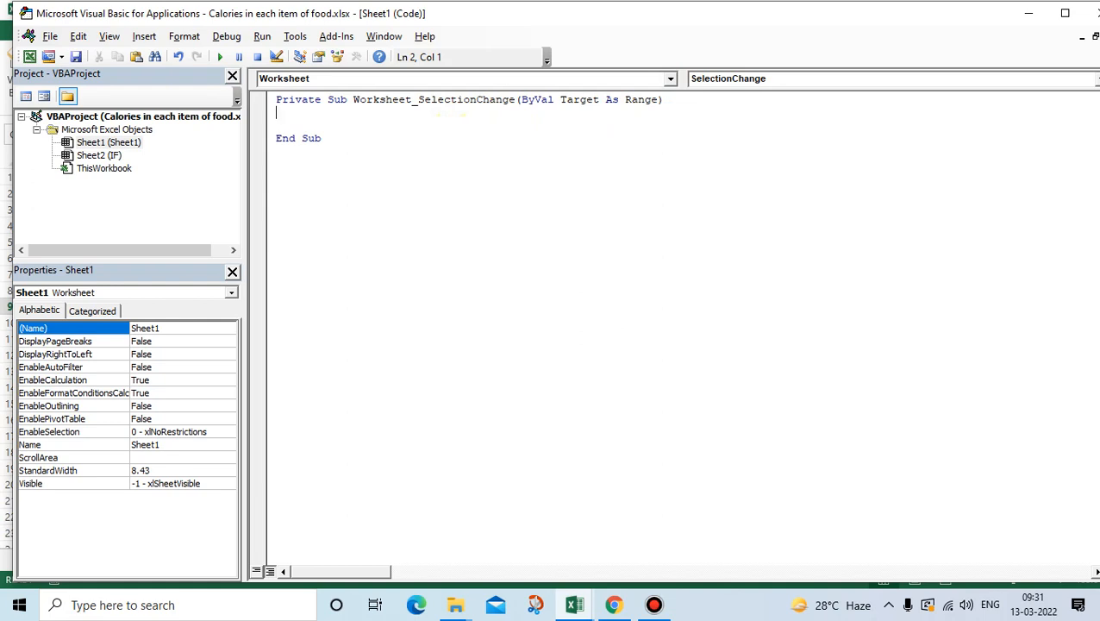
Write a With ActiveCell ... End With block inside the SelectionChange procedure.
key("Return")
type("with active")
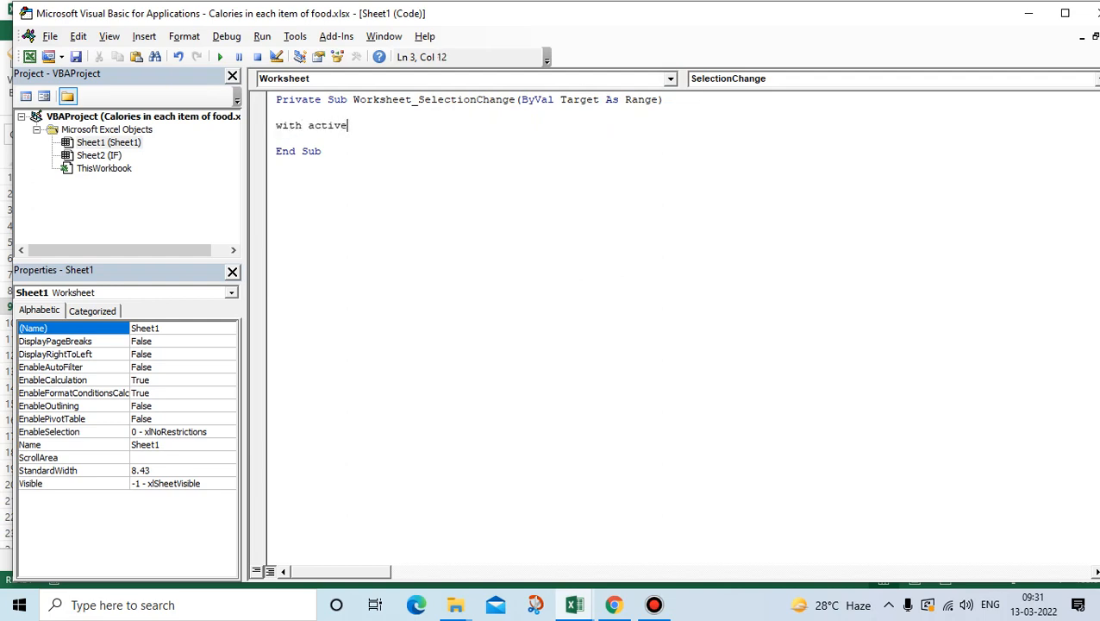
type("cell")
key("Return")
key("Return")
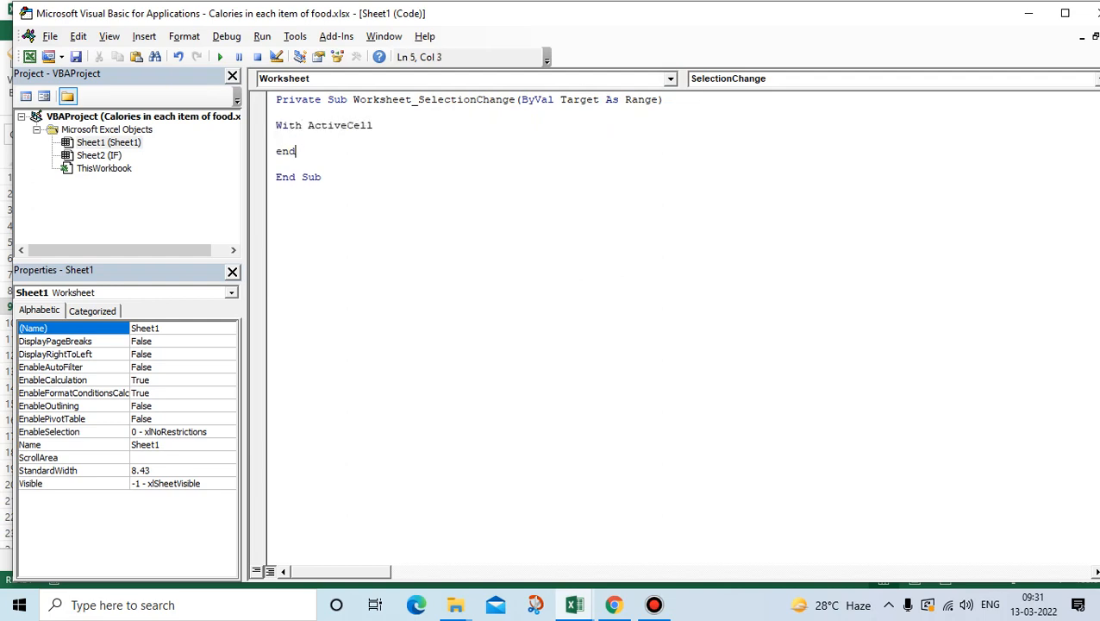
Indent the With ActiveCell block one level and start a further indented line inside it.
key("Up")
key("shift+Down")
key("shift+Down")
key("shift+Down")
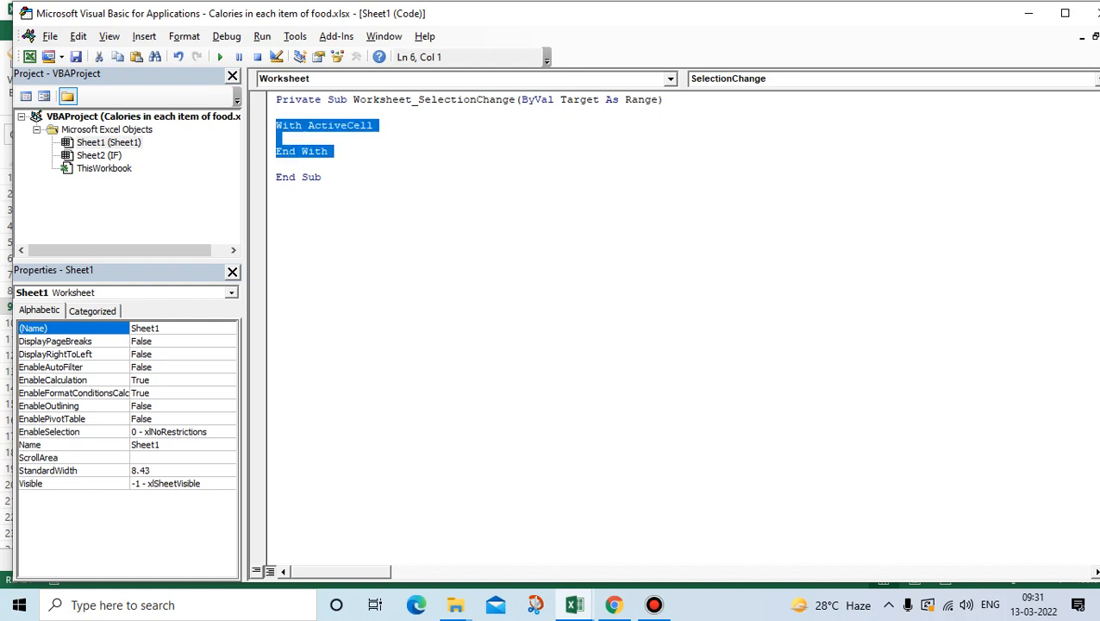
key("Tab")
key("Right")
key("Return")
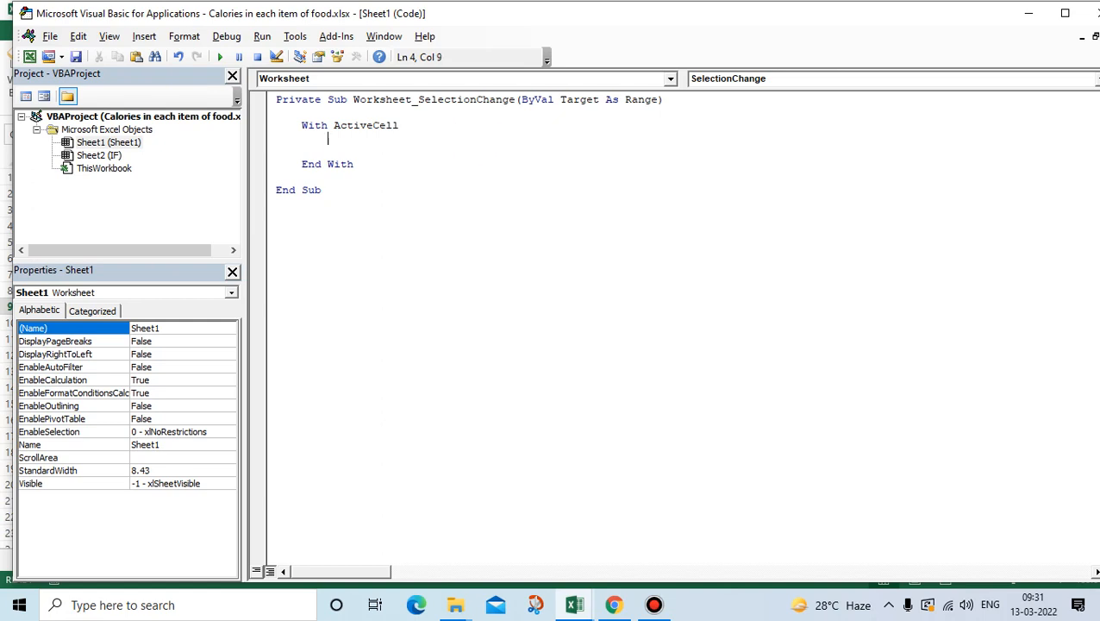
Inside the With ActiveCell block, write the line .EntireRow.Interior.ColorIndex = 35.
type(".entirer")
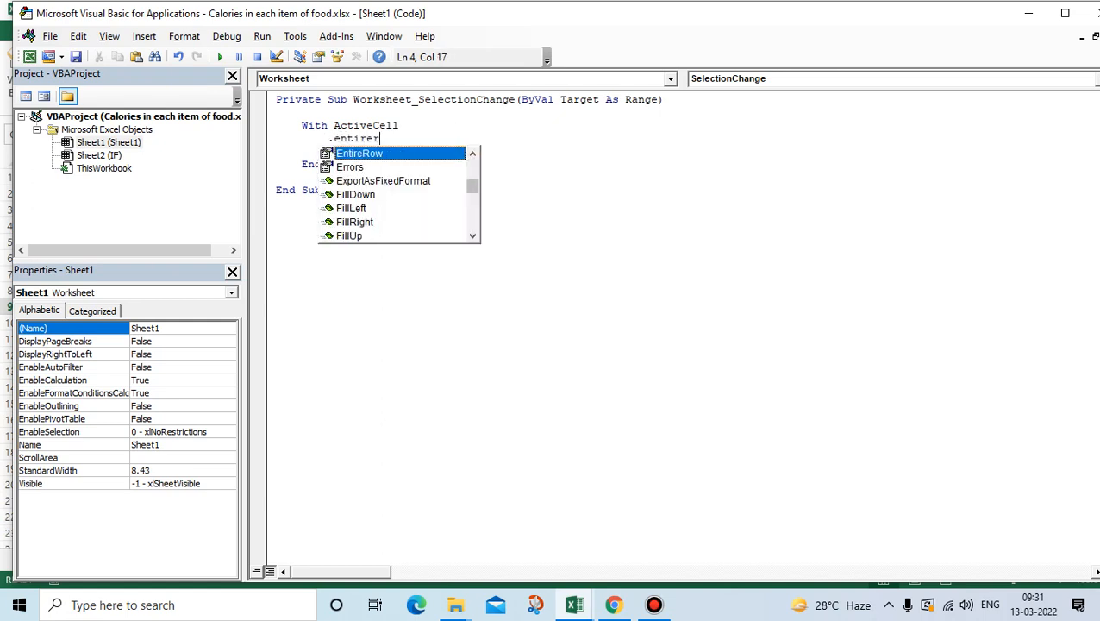
type("o")
key("Tab")
type(".inte")
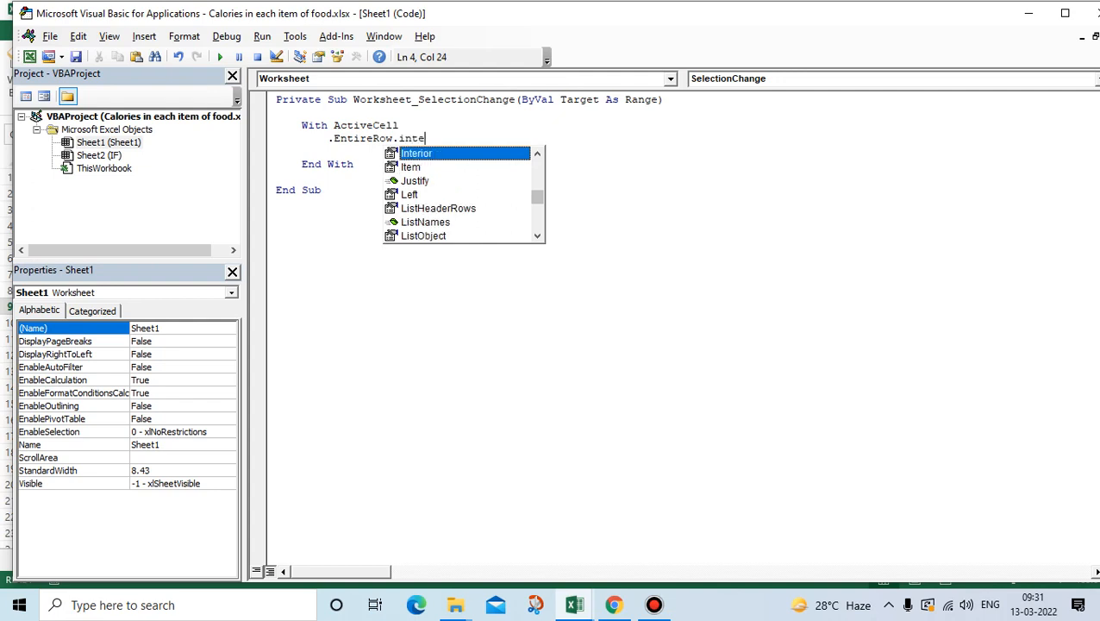
key("Tab")
type(".")
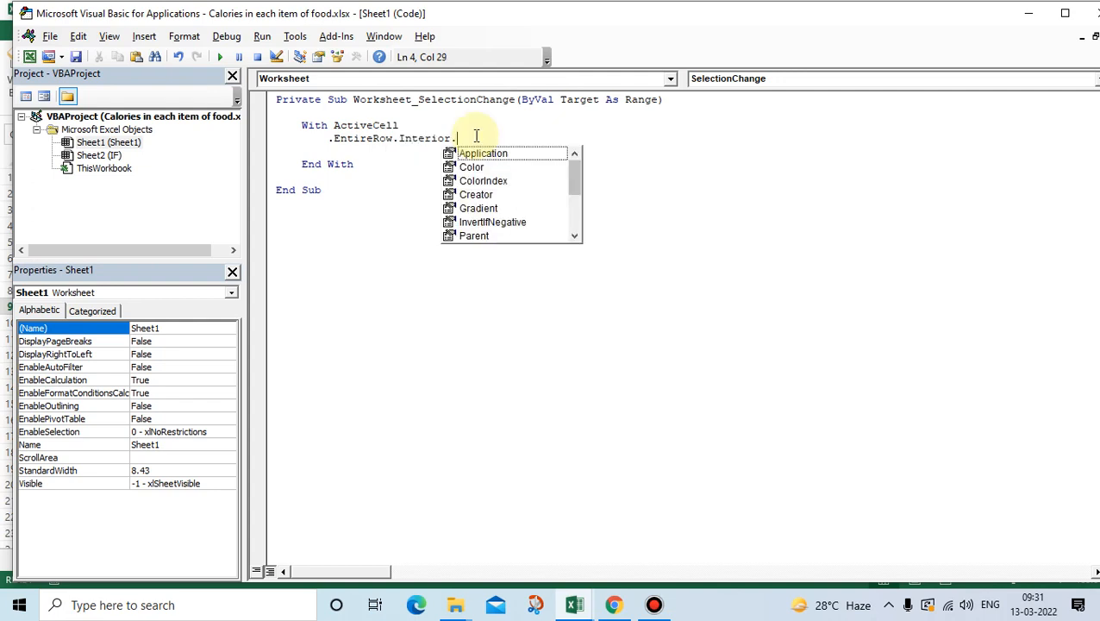
type("co")
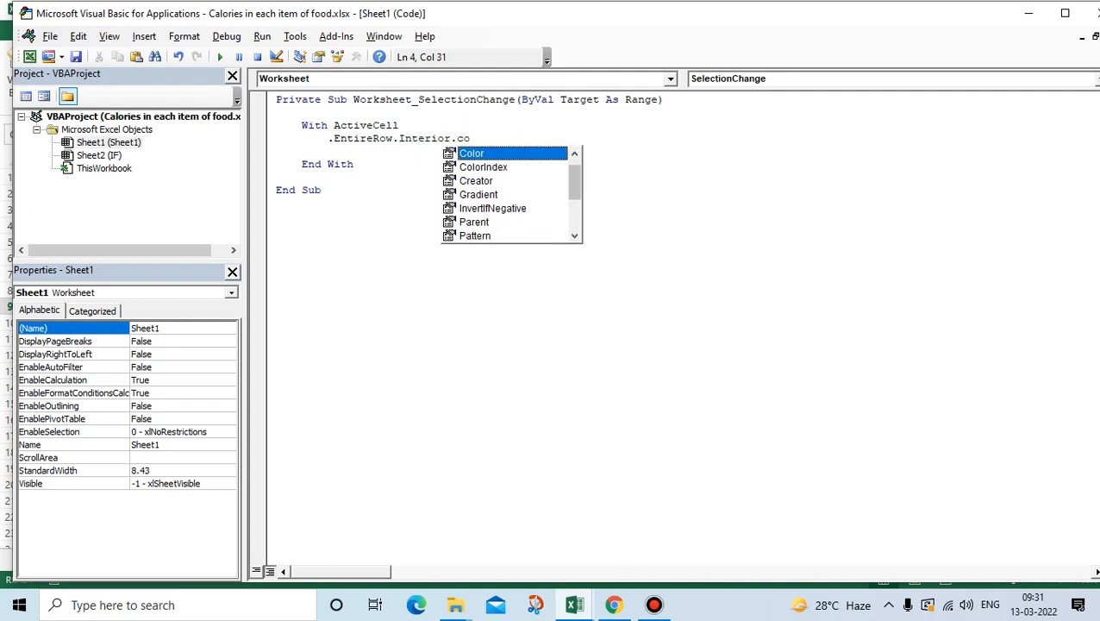
key("Down")
key("Tab")
type("= ")
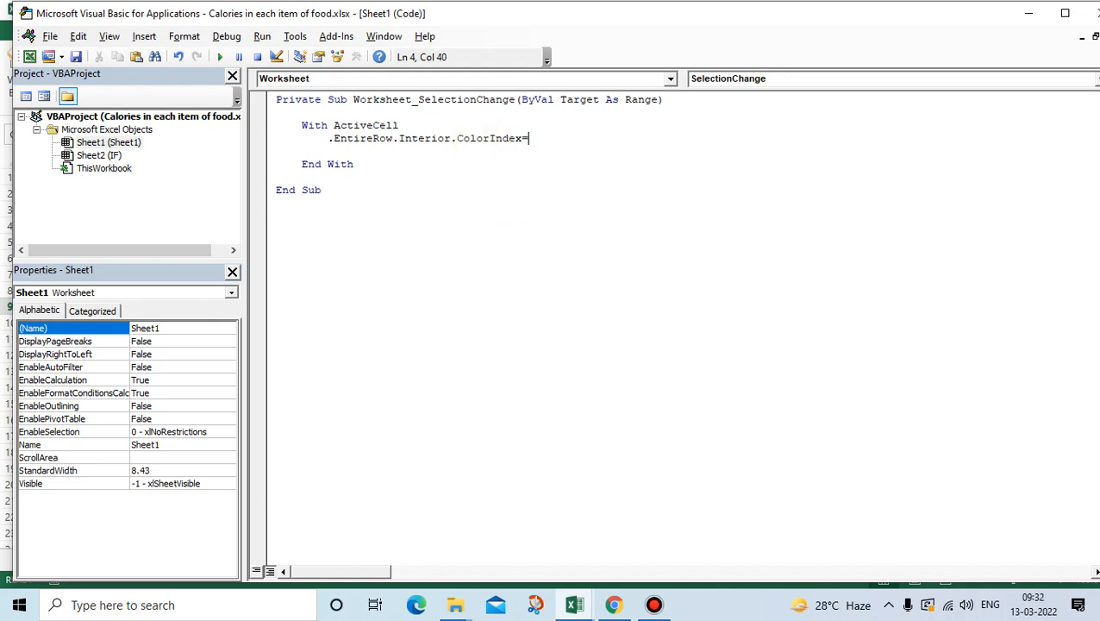
type("35")
key("Return")
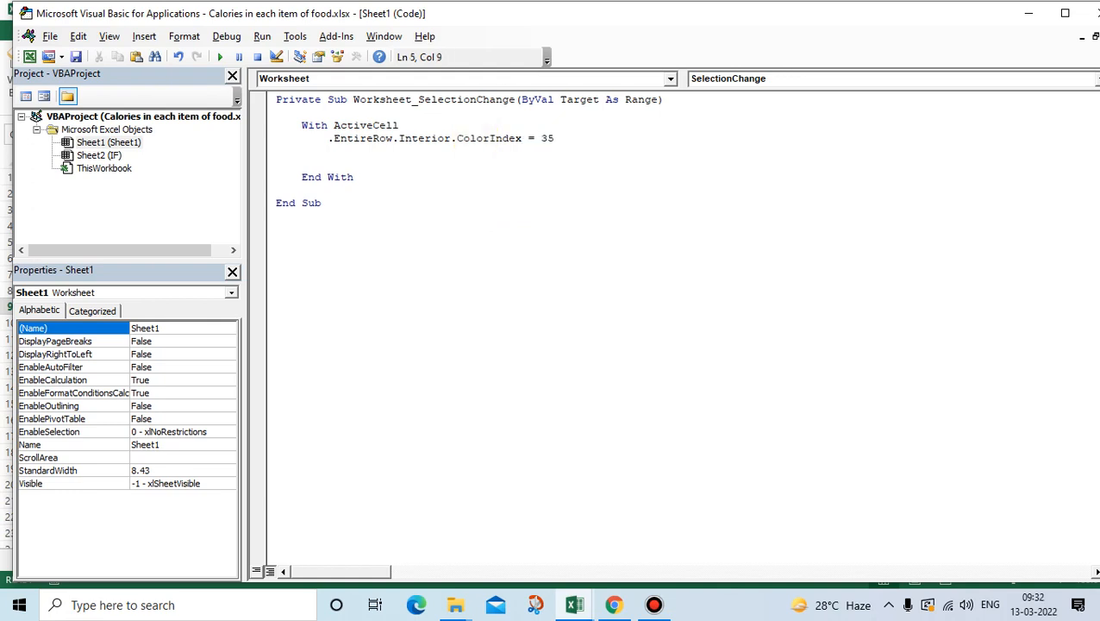
Add the line .EntireColumn.Interior.ColorIndex = 35 below the EntireRow statement in the With block.
type(".")
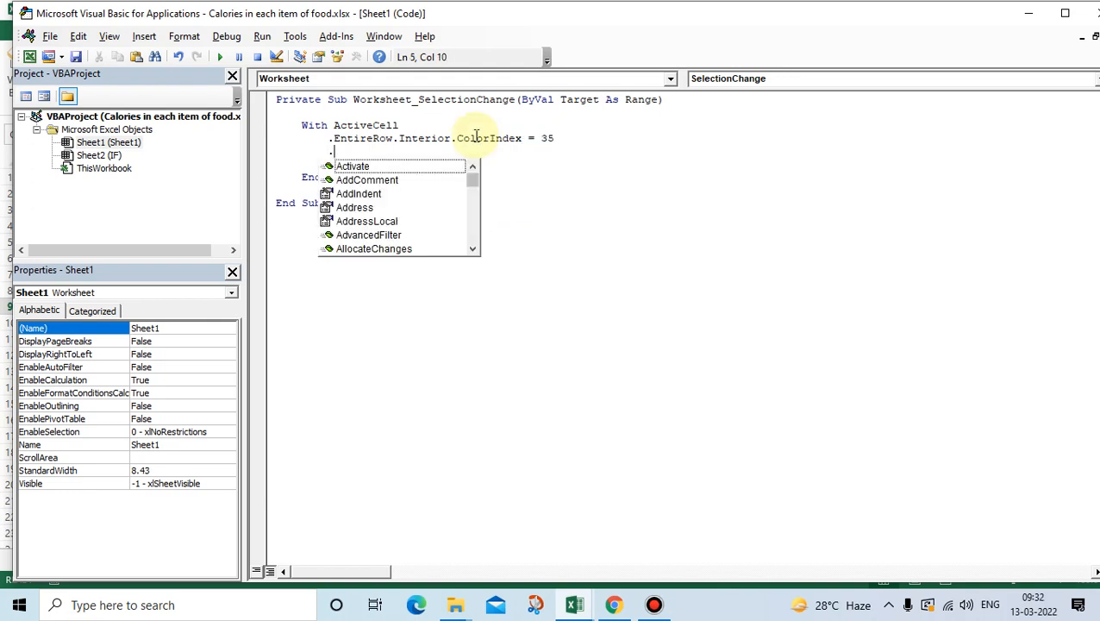
type("en")
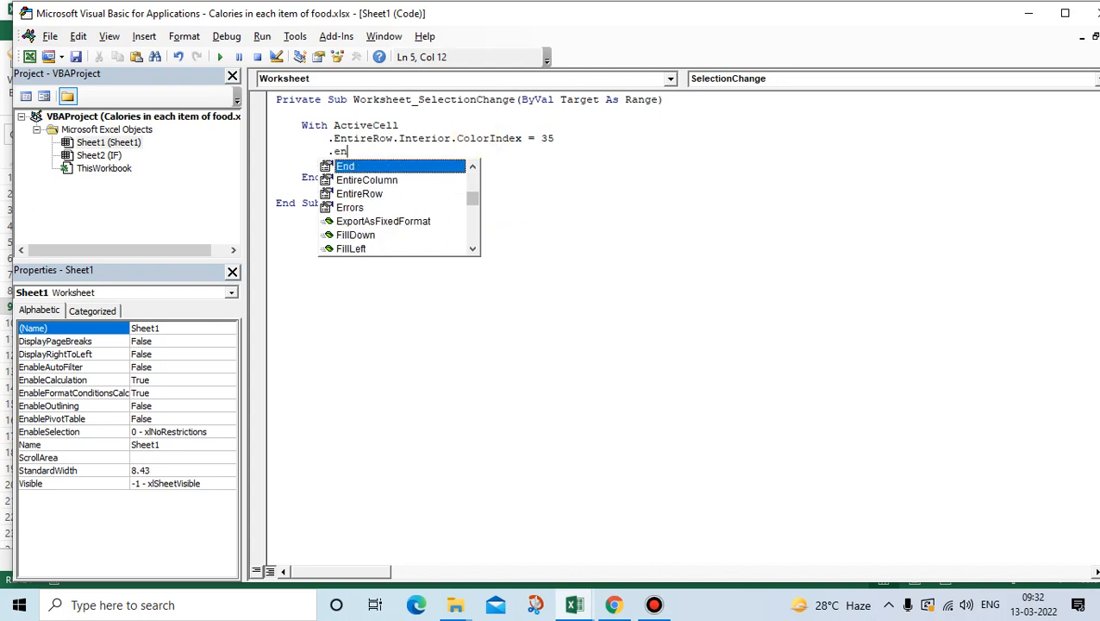
type("t")
key("Tab")
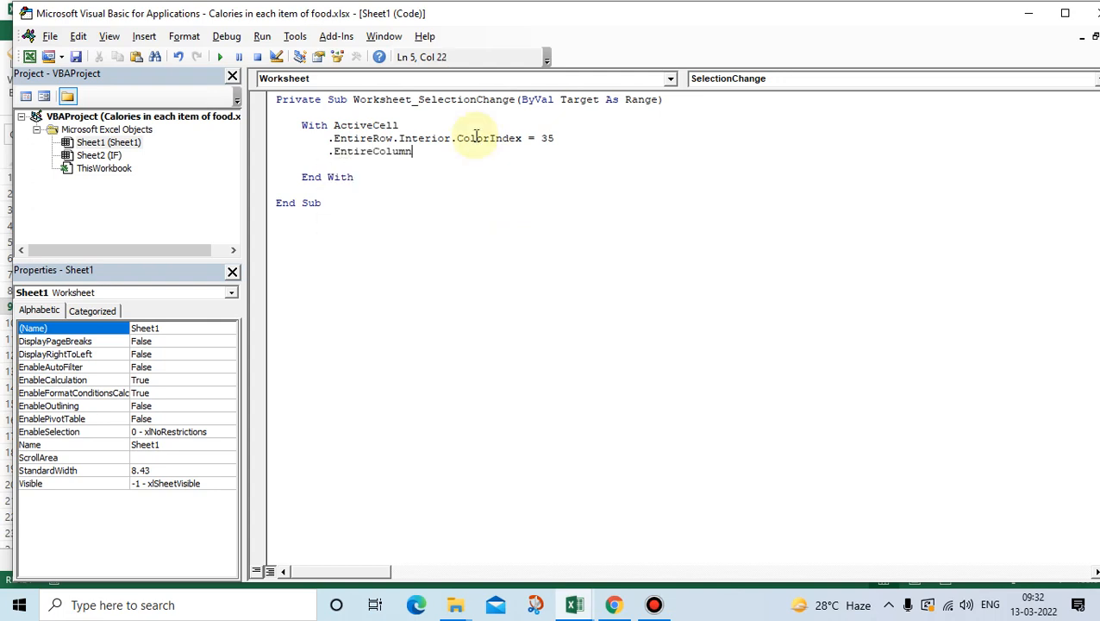
type(".inte")
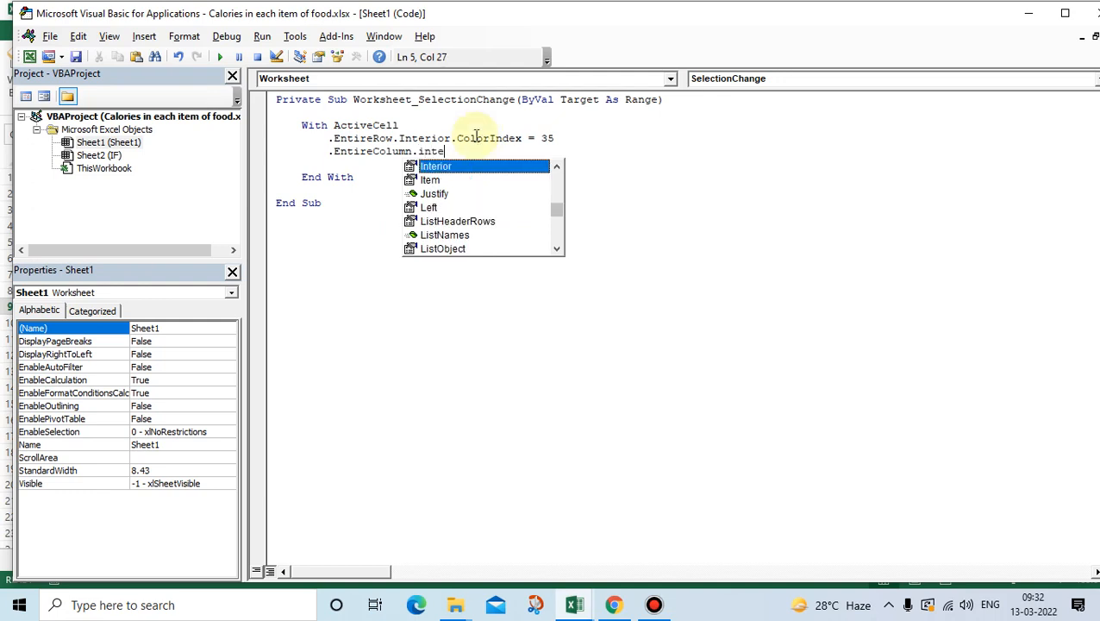
key("Tab")
type(".color")
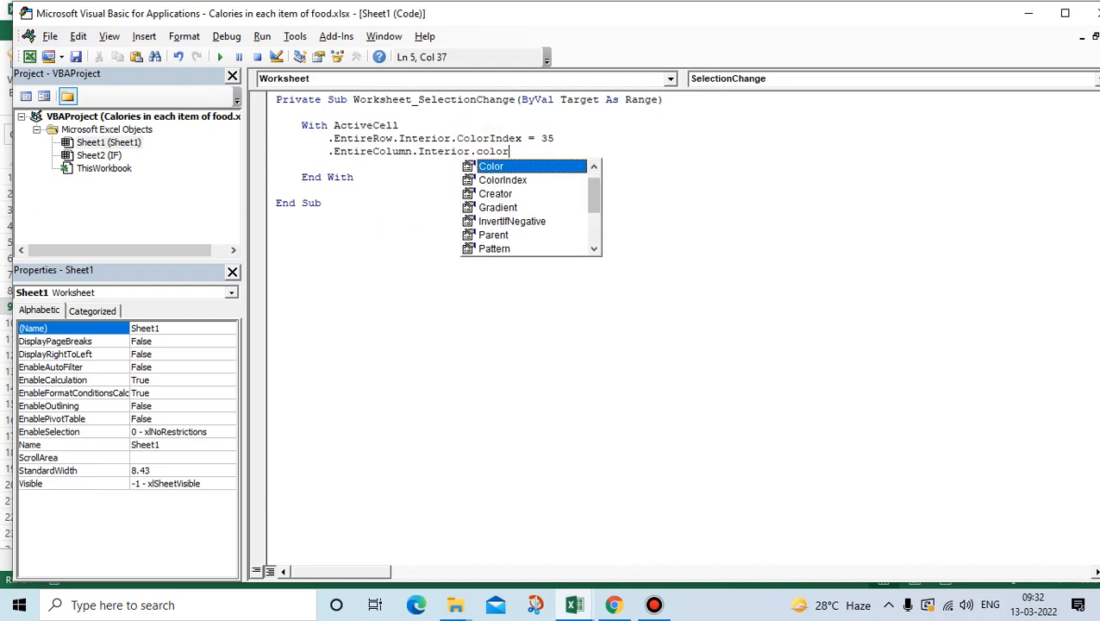
key("Down")
key("Tab")
type("= ")
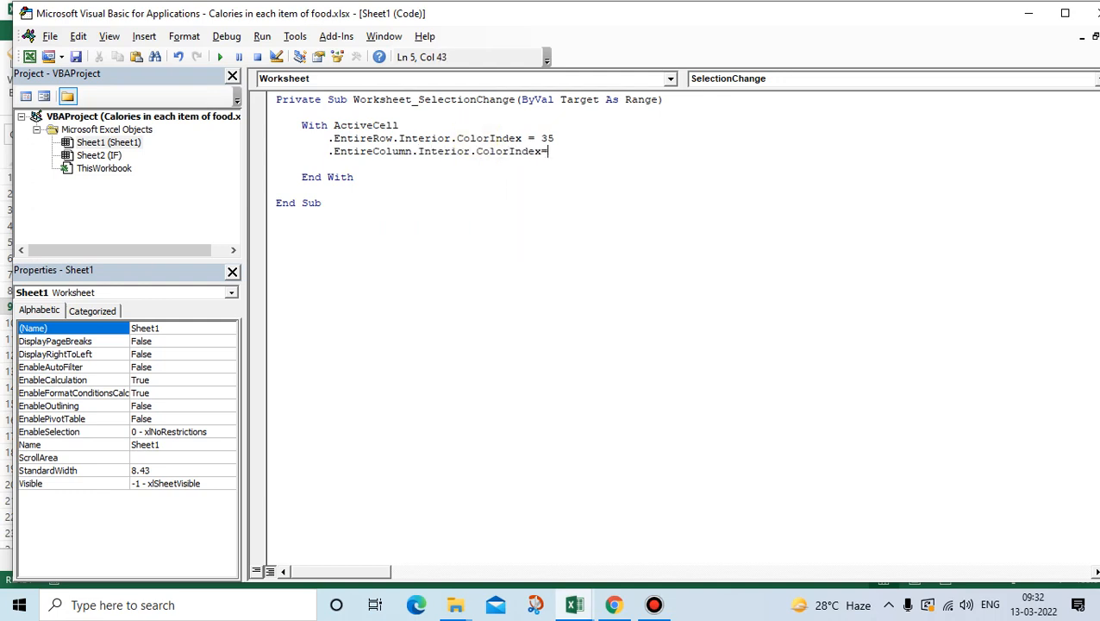
type("35")
key("Return")
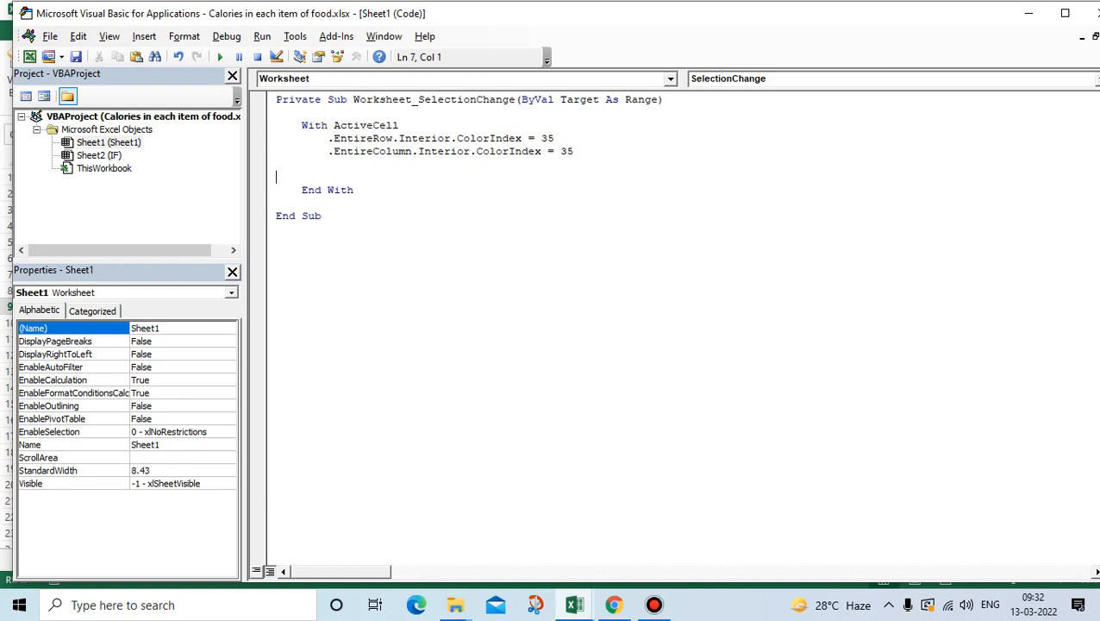
Insert the statement Cells.Interior.ColorIndex = xlNone on its own line above the With ActiveCell block.
key("Return")
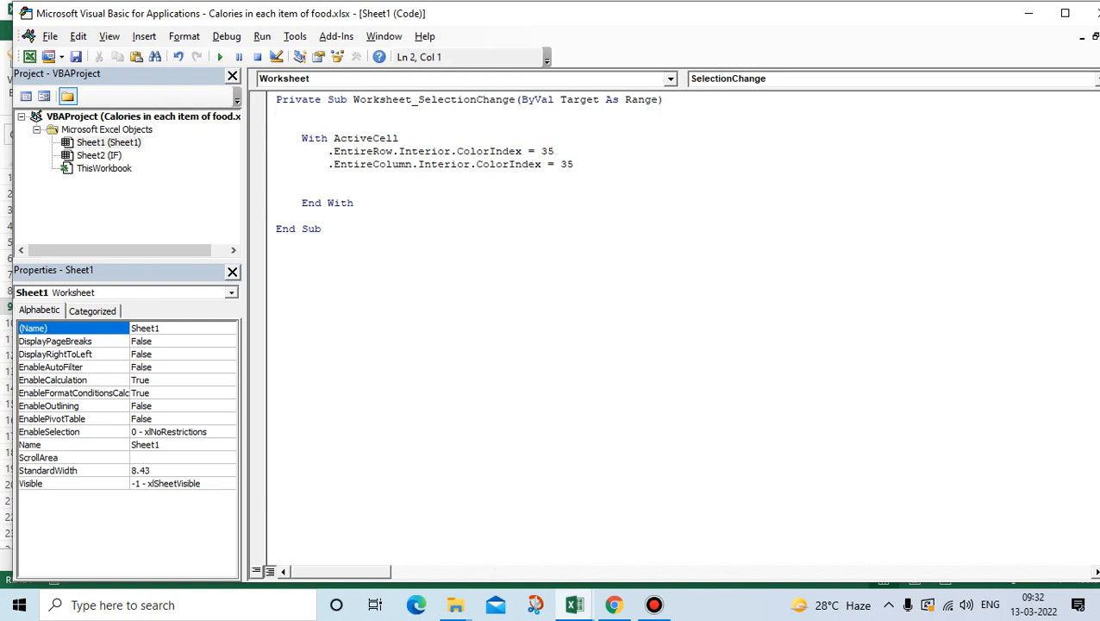
type("cells.int")
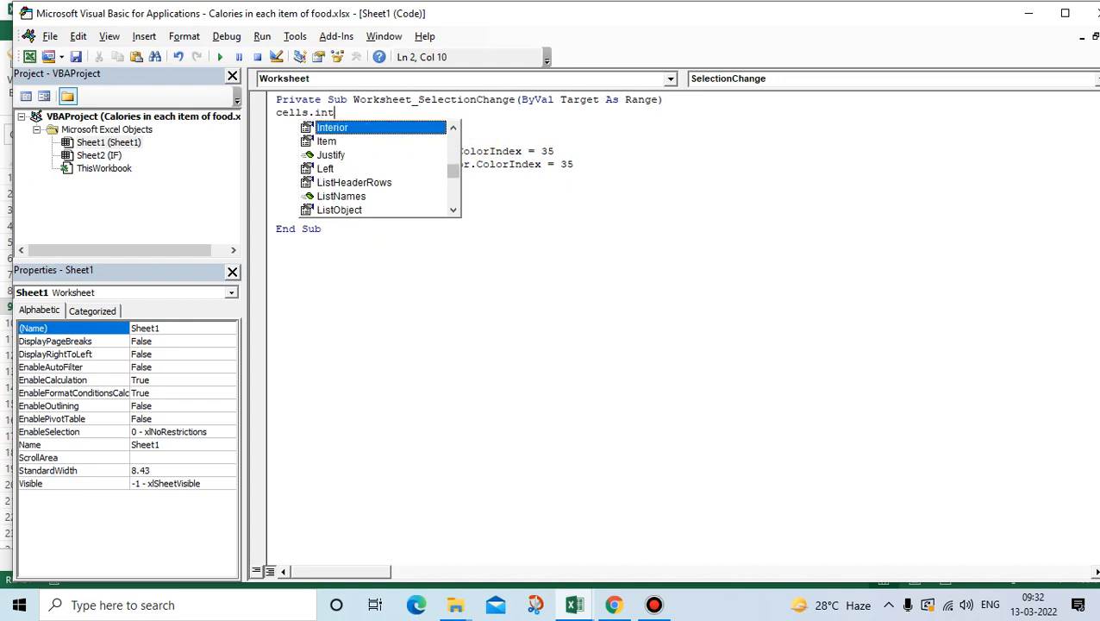
type("er")
key("Tab")
type(".color")
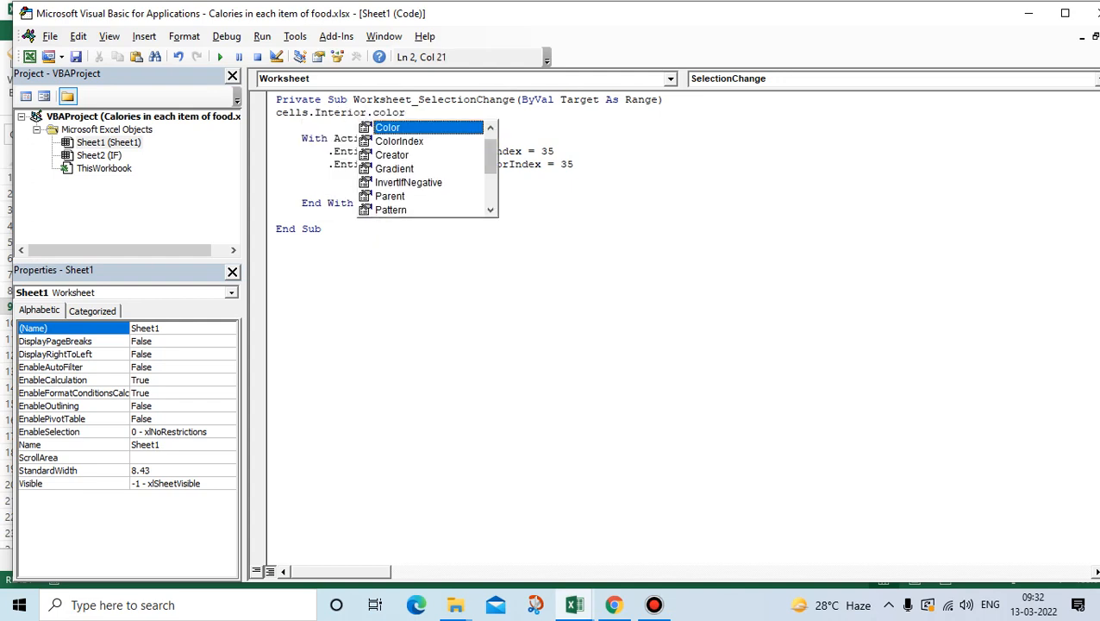
key("Down")
key("Tab")
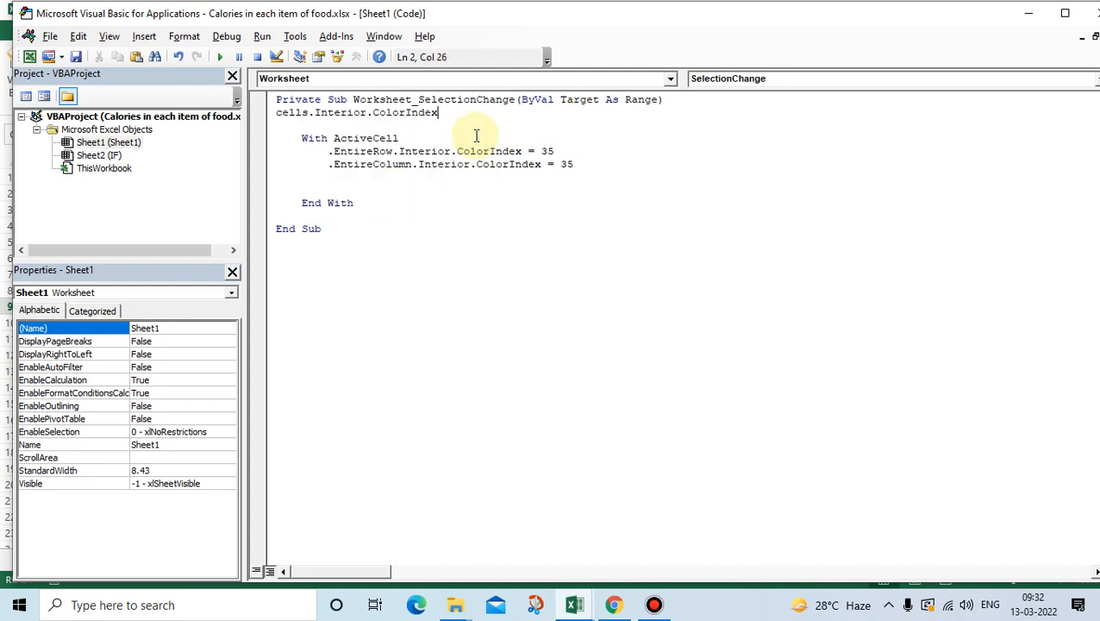
type("=xlnone")
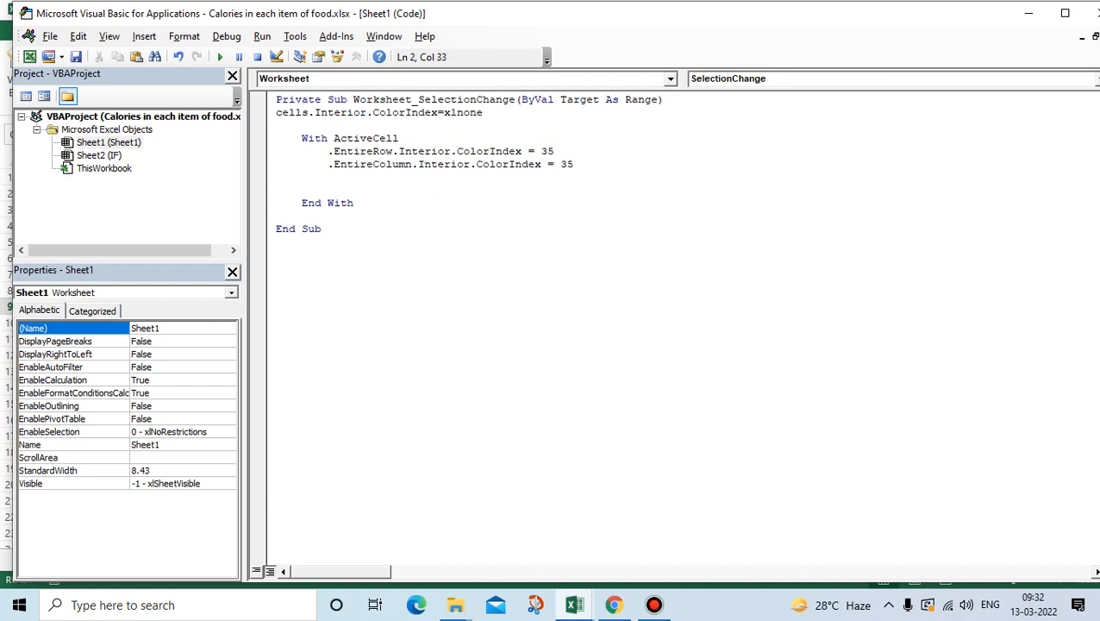
Remove the blank lines before, inside and after the With block in the SelectionChange procedure.
key("Down")
key("Delete")
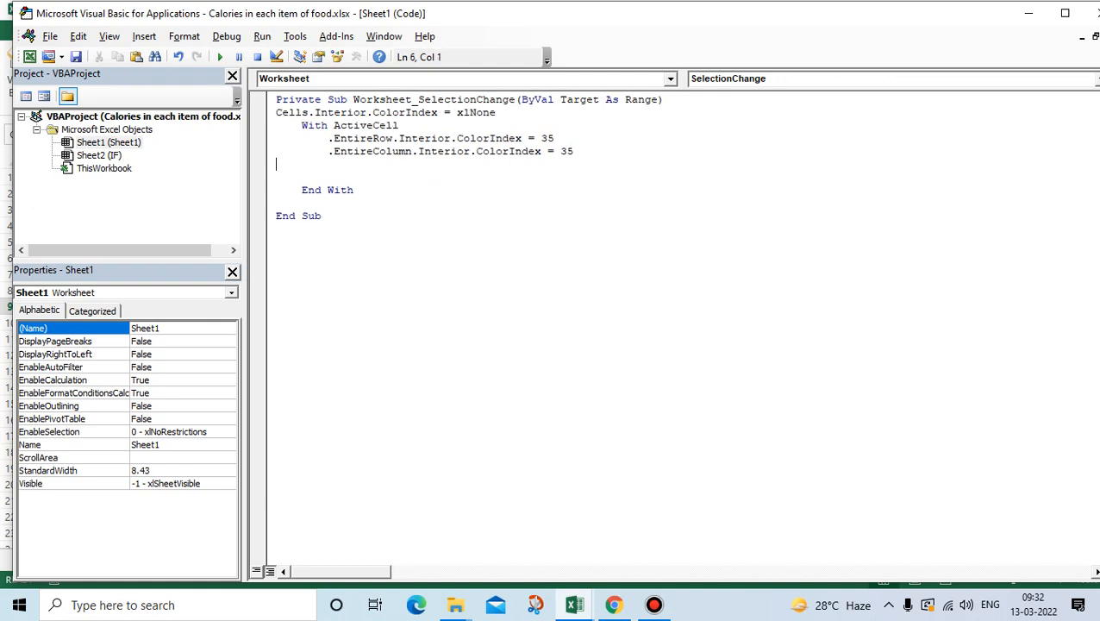
key("shift+Down")
key("shift+Down")
key("Delete")
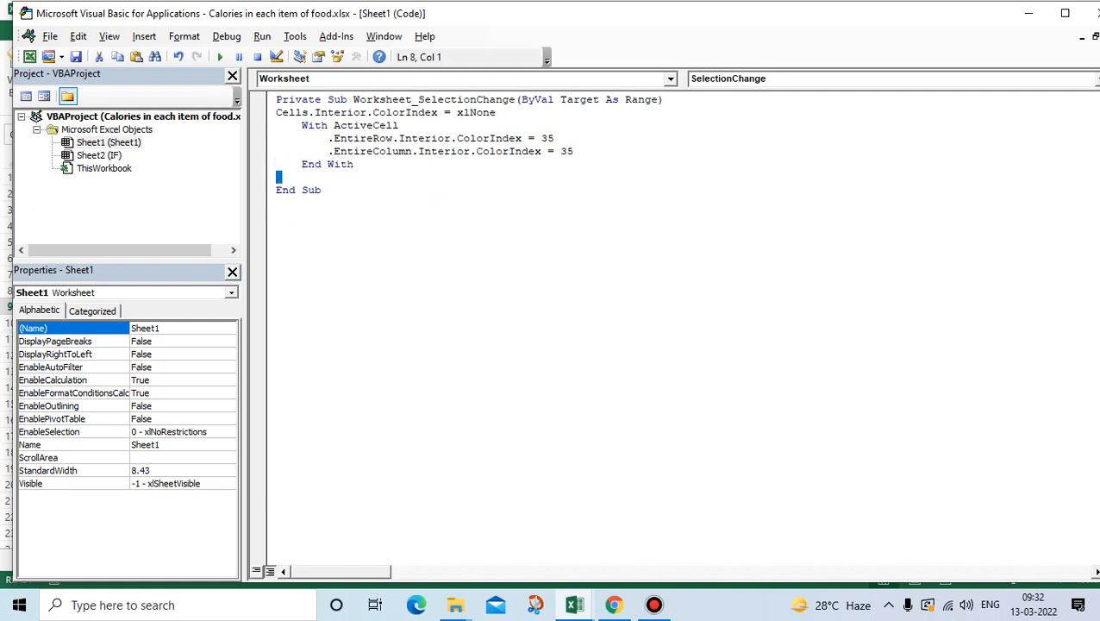
key("Delete")
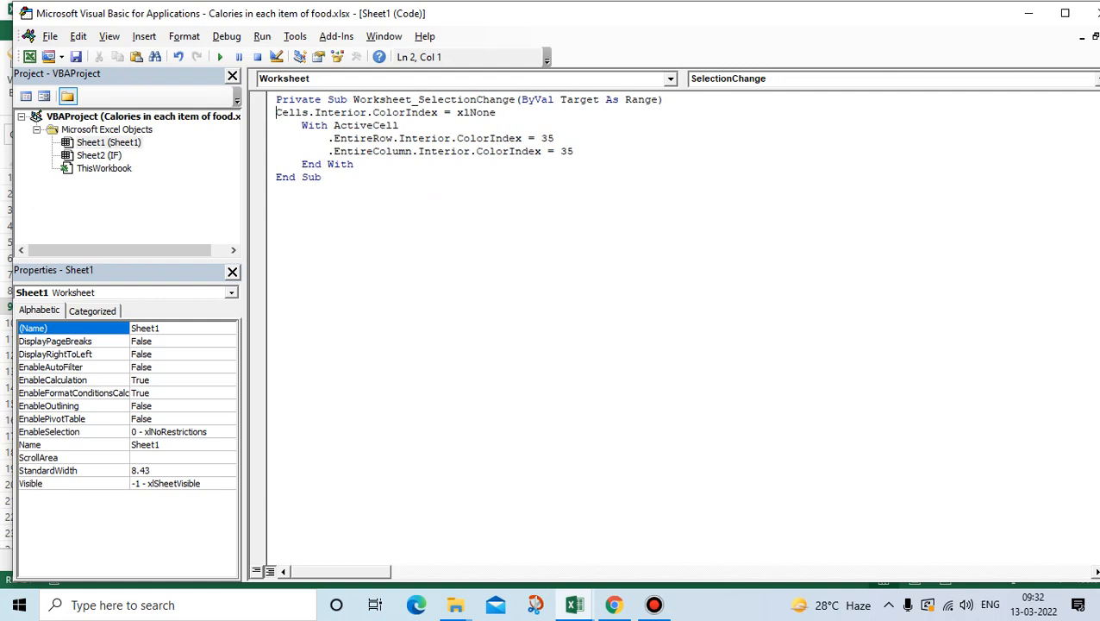
Comment out the Cells.Interior.ColorIndex = xlNone line and return to the Sheet1 worksheet.
type("'")
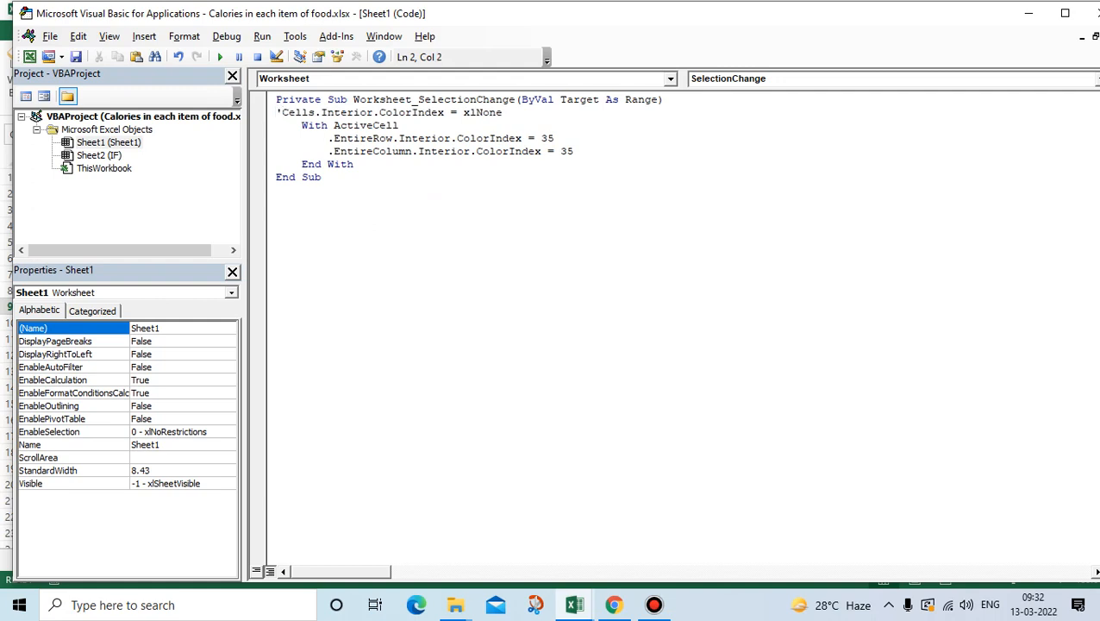
key("Down")
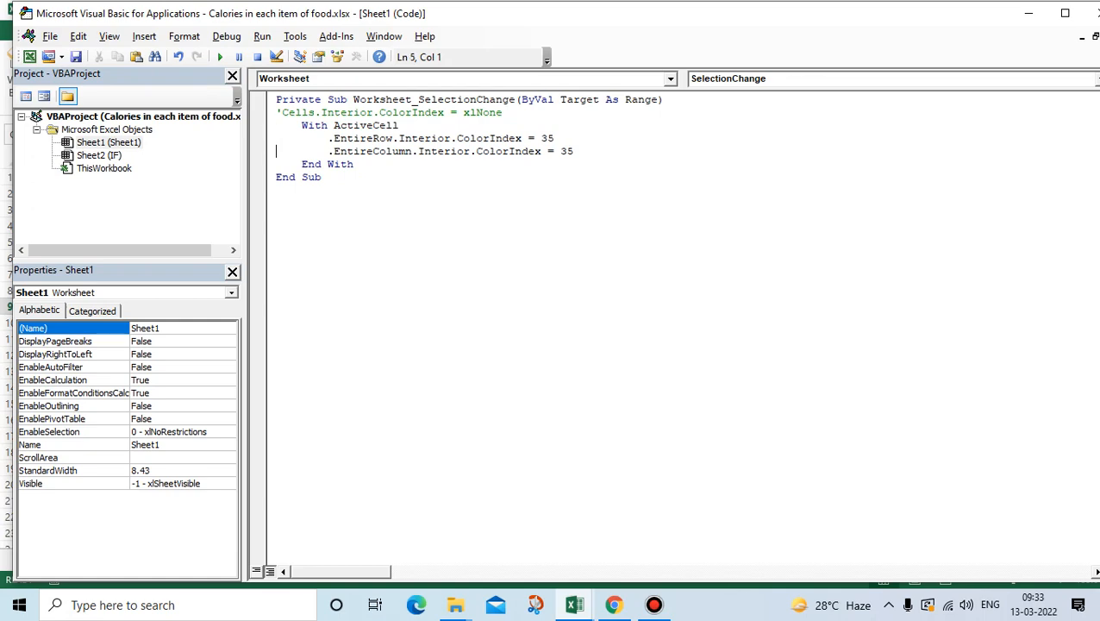
left_click(1028, 14)
Test the SelectionChange procedure by selecting various cells across Sheet1, including H10, I12, O8, C4, B6, K9 and J13.
left_click(443, 322)
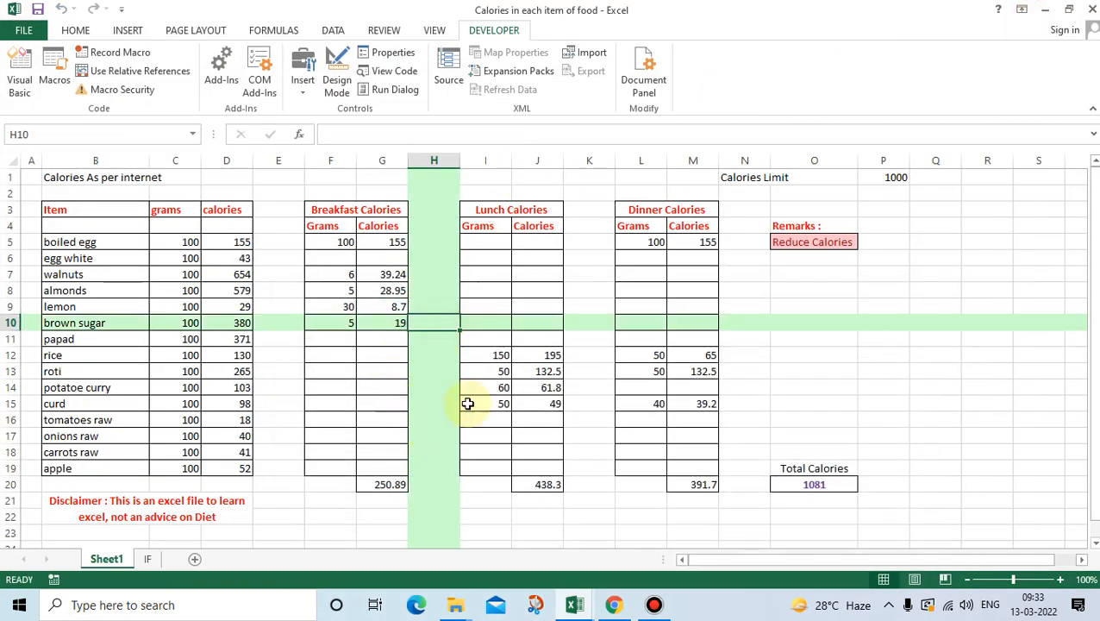
left_click(492, 355)
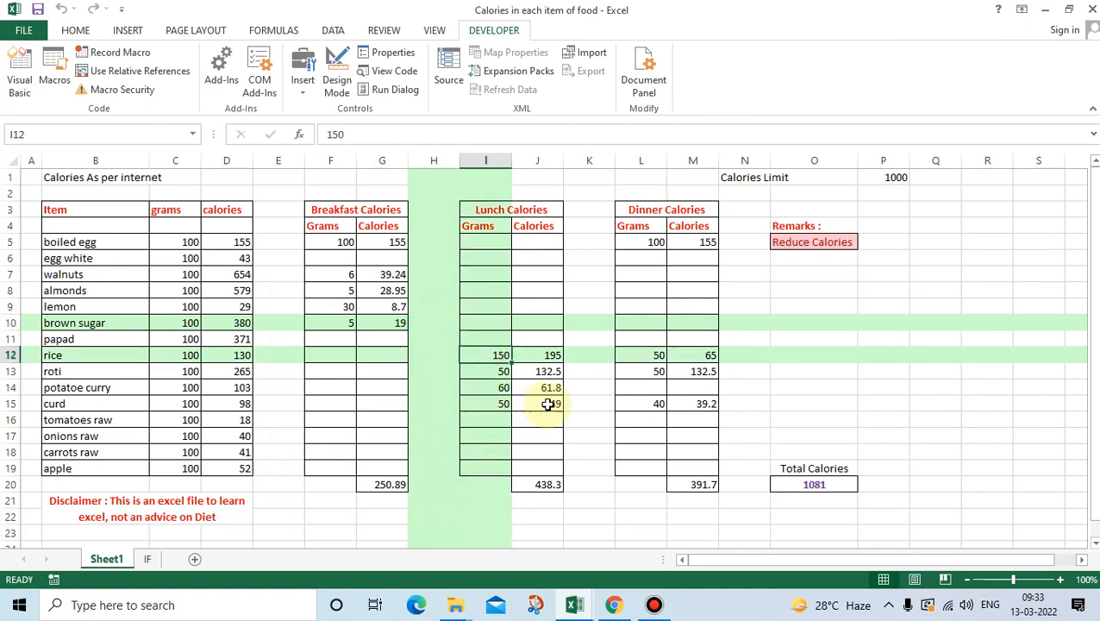
left_click(639, 272)
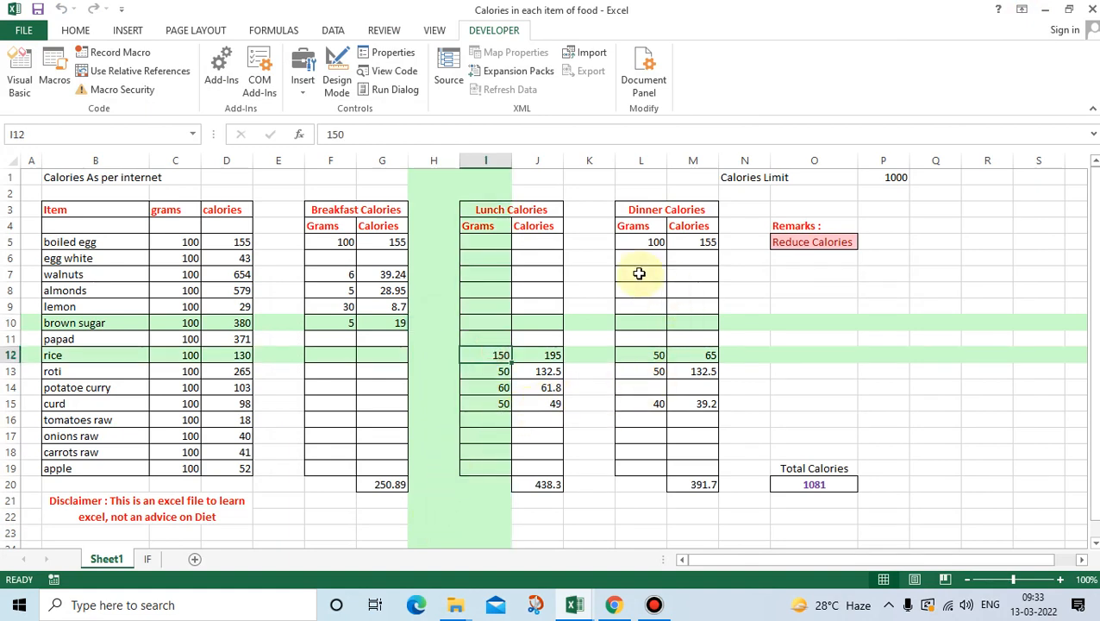
left_click(706, 244)
left_click(815, 296)
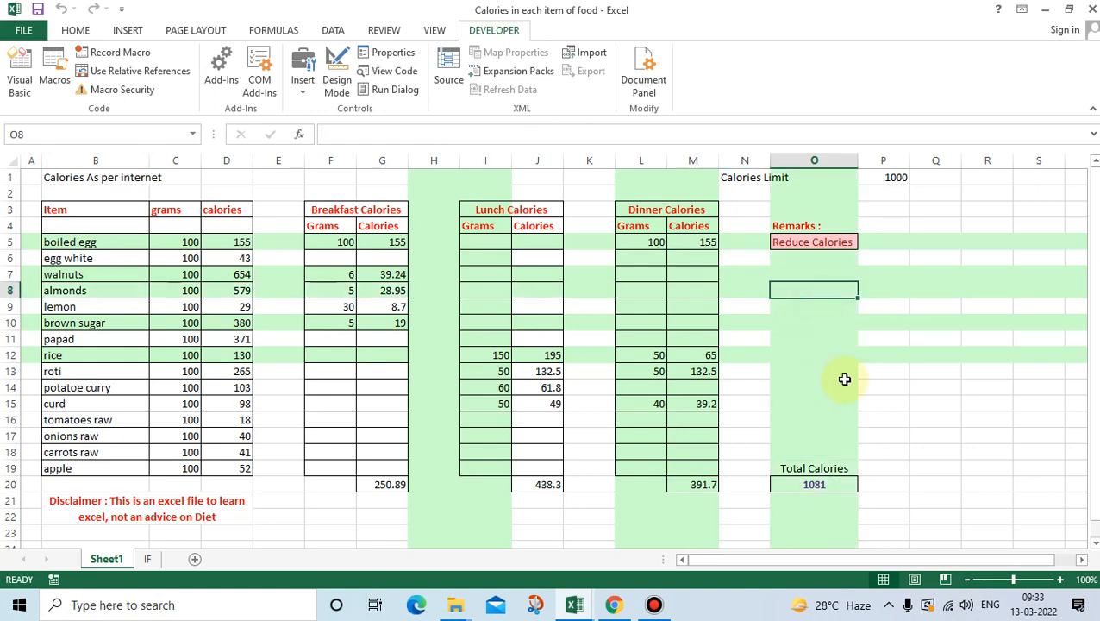
left_click(937, 382)
left_click(166, 224)
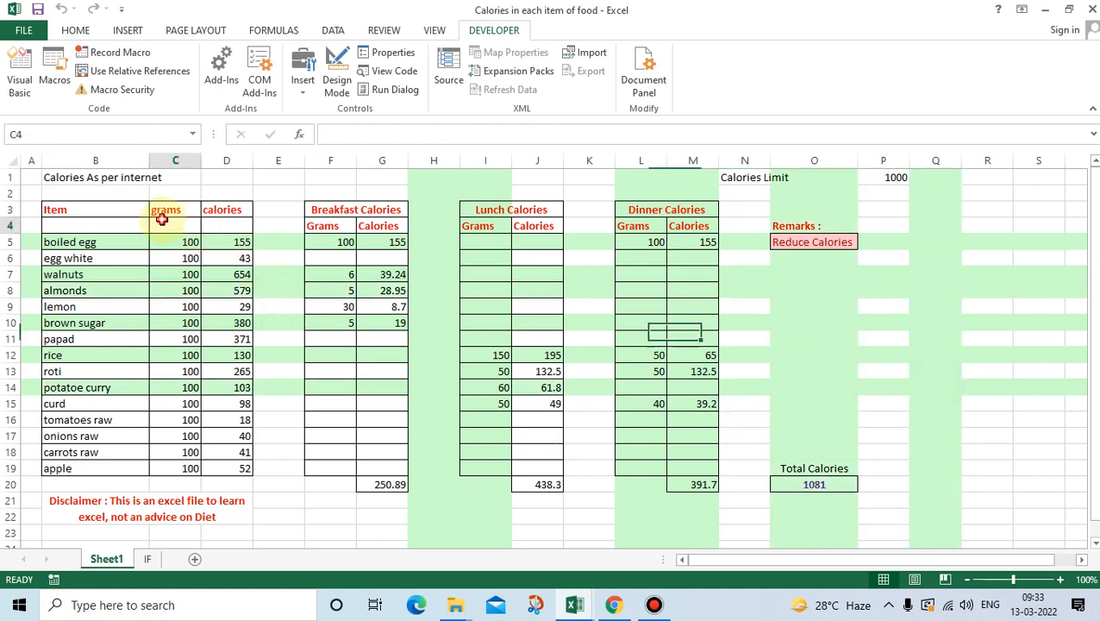
left_click(342, 191)
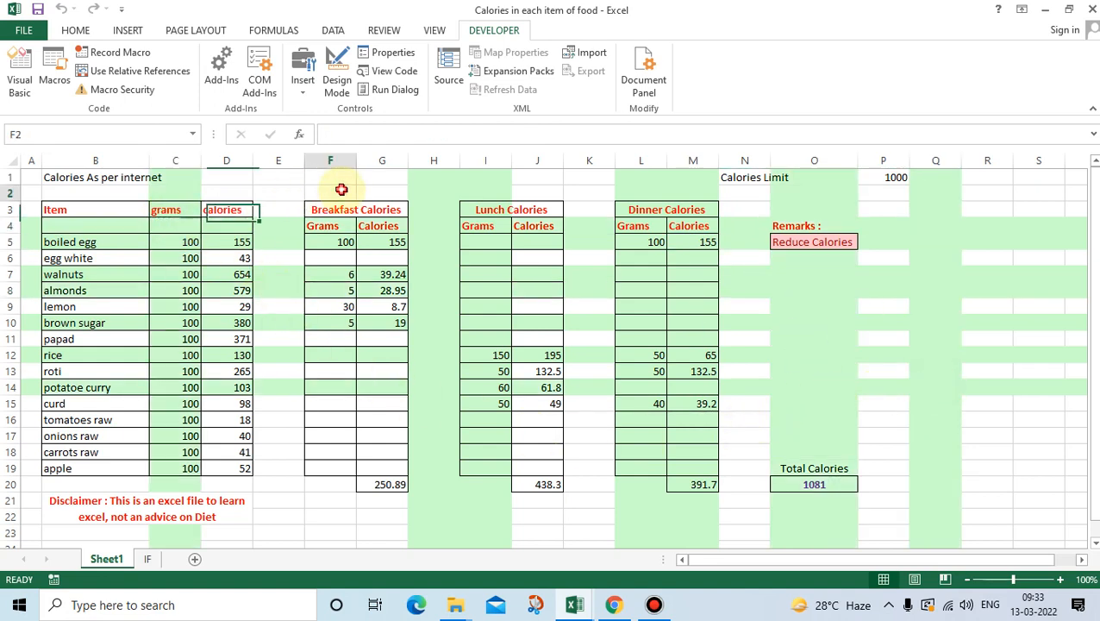
left_click(274, 419)
left_click(86, 257)
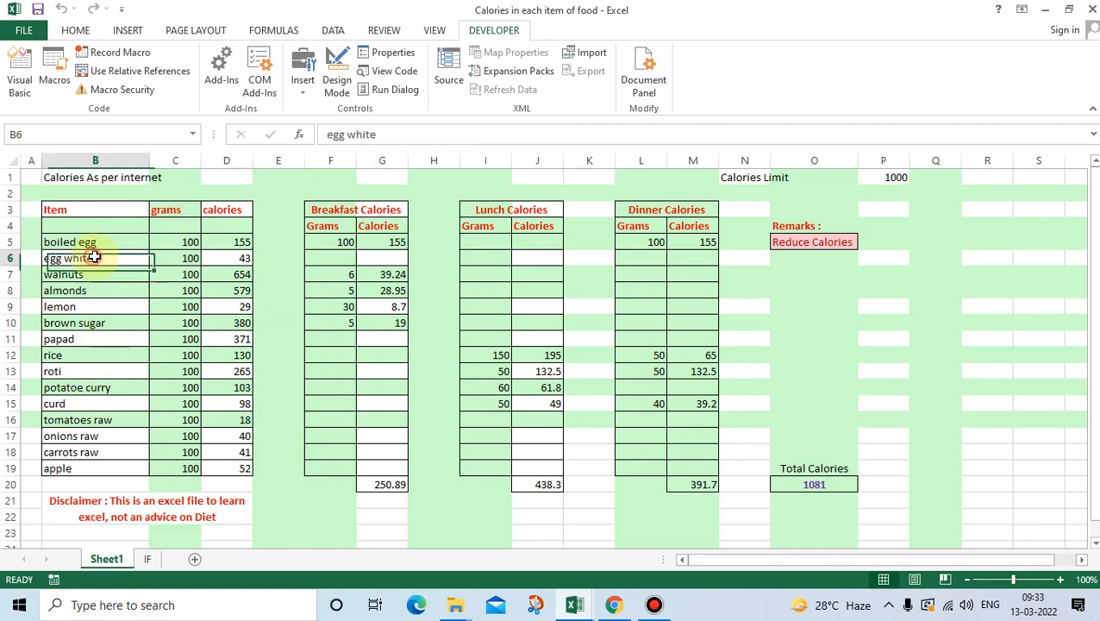
left_click(596, 307)
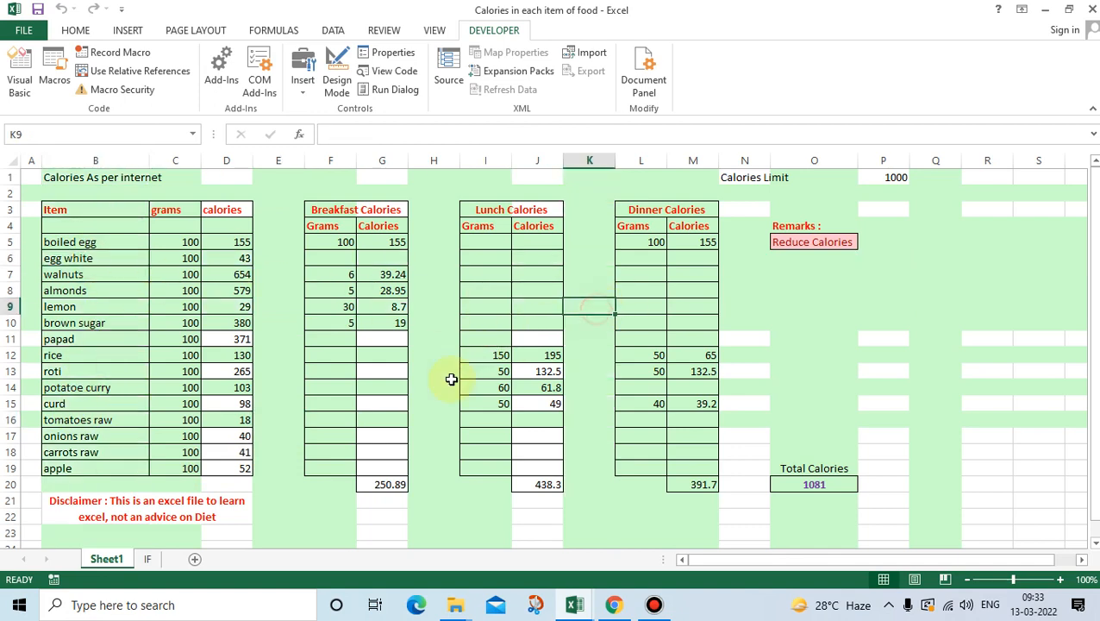
left_click(382, 388)
left_click(541, 402)
left_click(542, 371)
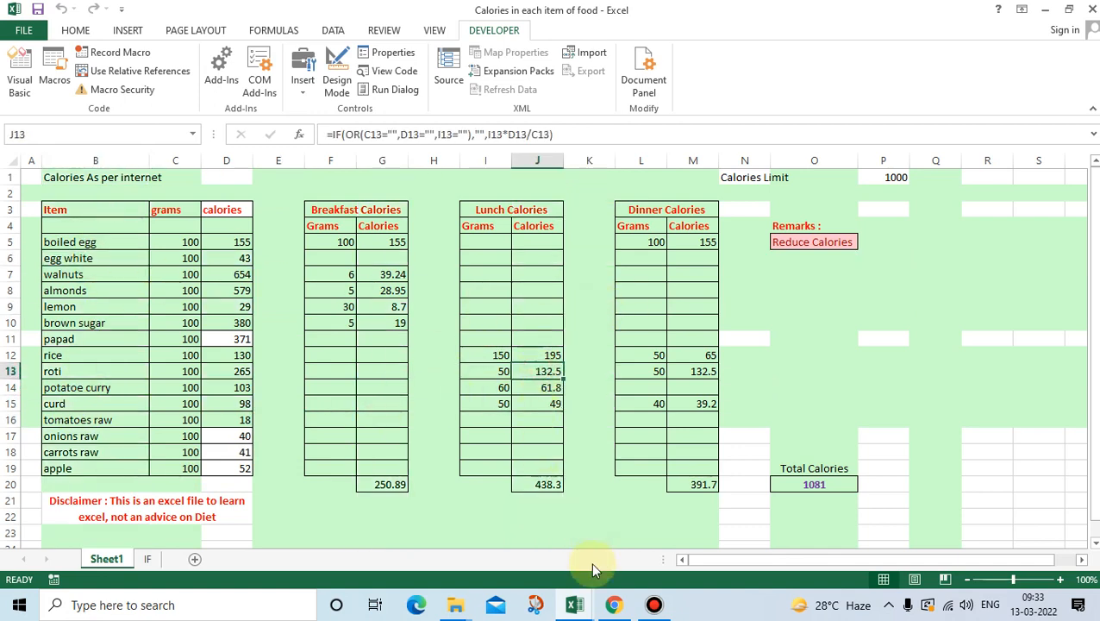
Switch back to the Visual Basic editor and uncomment the Cells.Interior.ColorIndex = xlNone line.
left_click(576, 605)
left_click(626, 496)
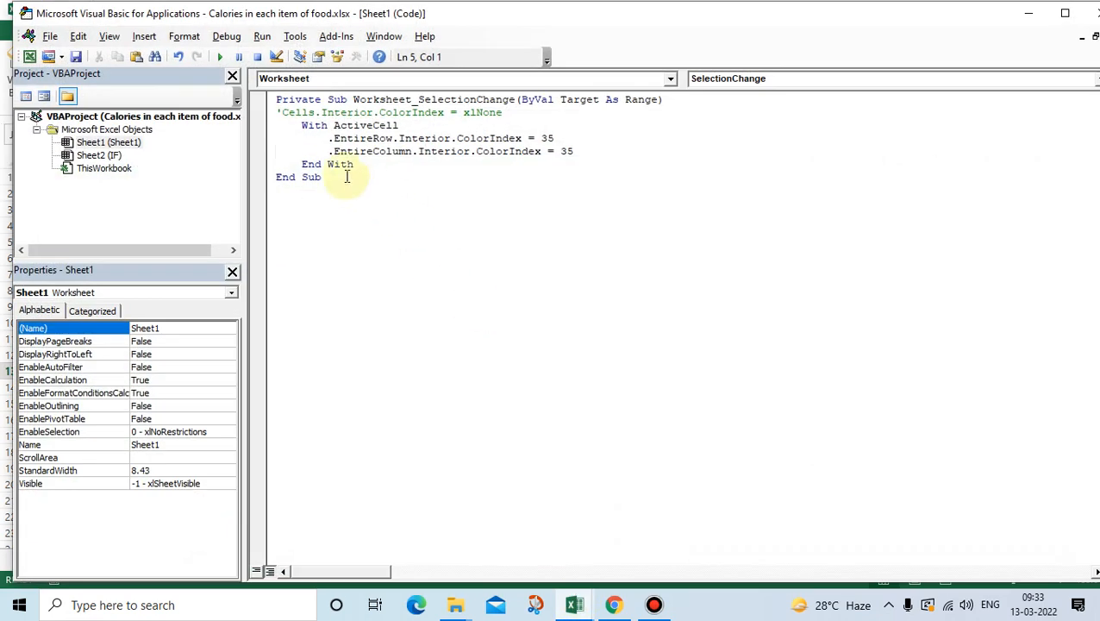
left_click(279, 115)
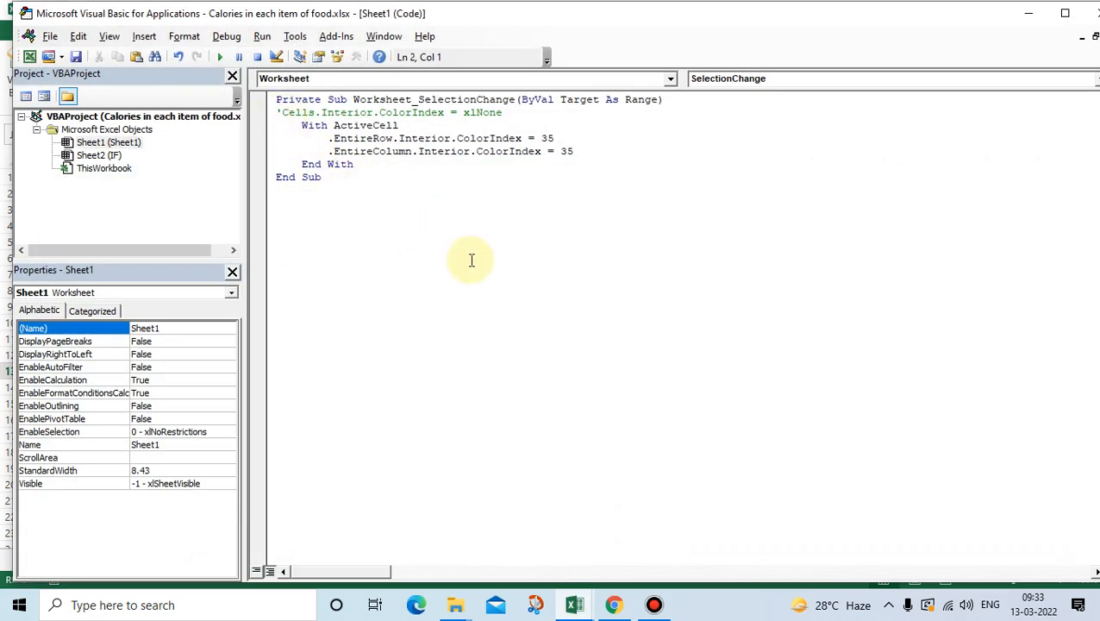
key("Delete")
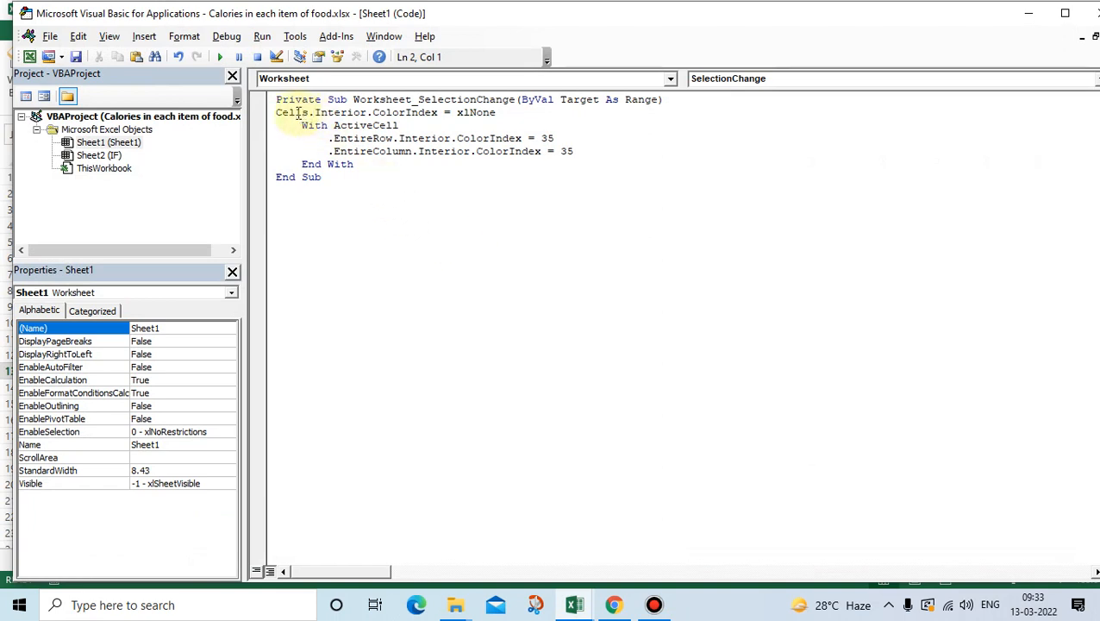
Review the SelectionChange code: the Cells.Interior.ColorIndex = xlNone line, the With ActiveCell line, and the EntireRow and EntireColumn ColorIndex lines.
left_click_drag(281, 112, 498, 118)
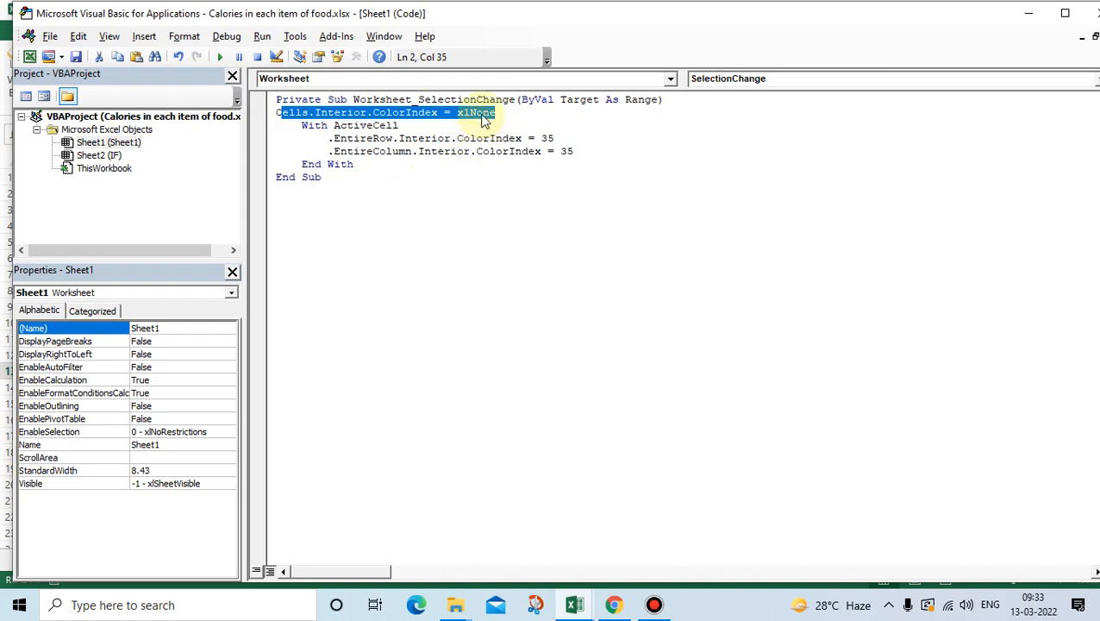
left_click(483, 114)
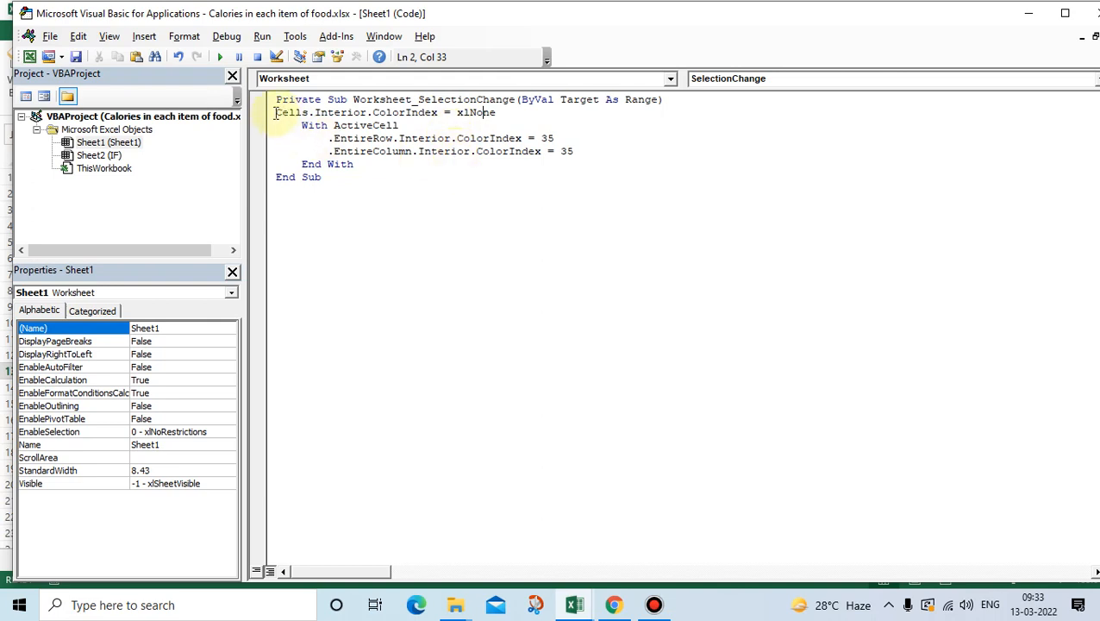
left_click_drag(275, 113, 496, 113)
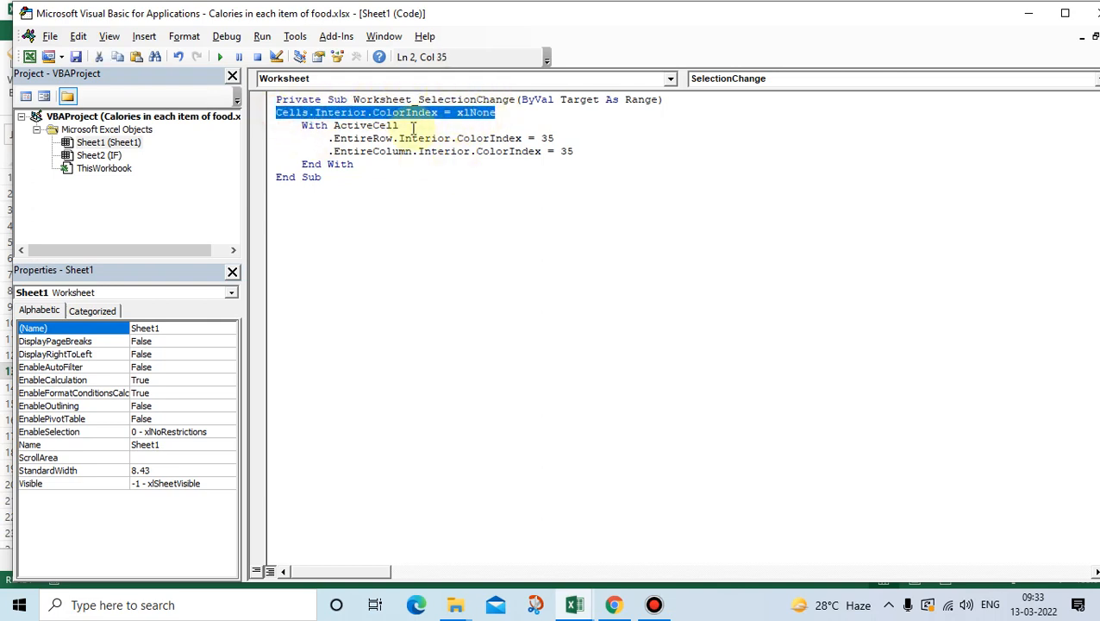
left_click(413, 128)
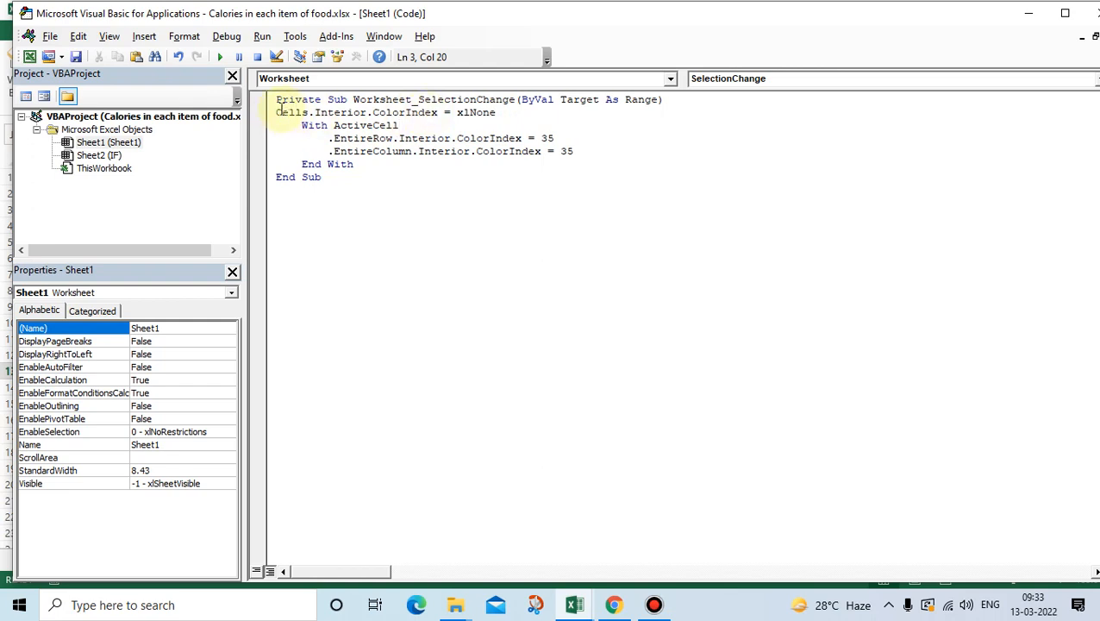
left_click_drag(275, 113, 496, 113)
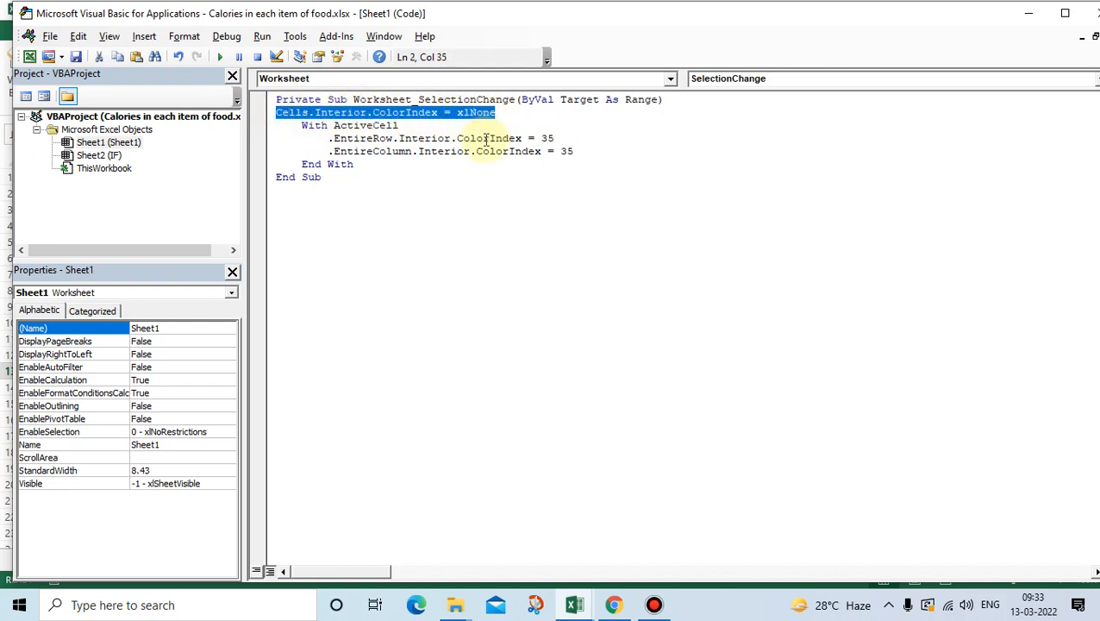
left_click(475, 138)
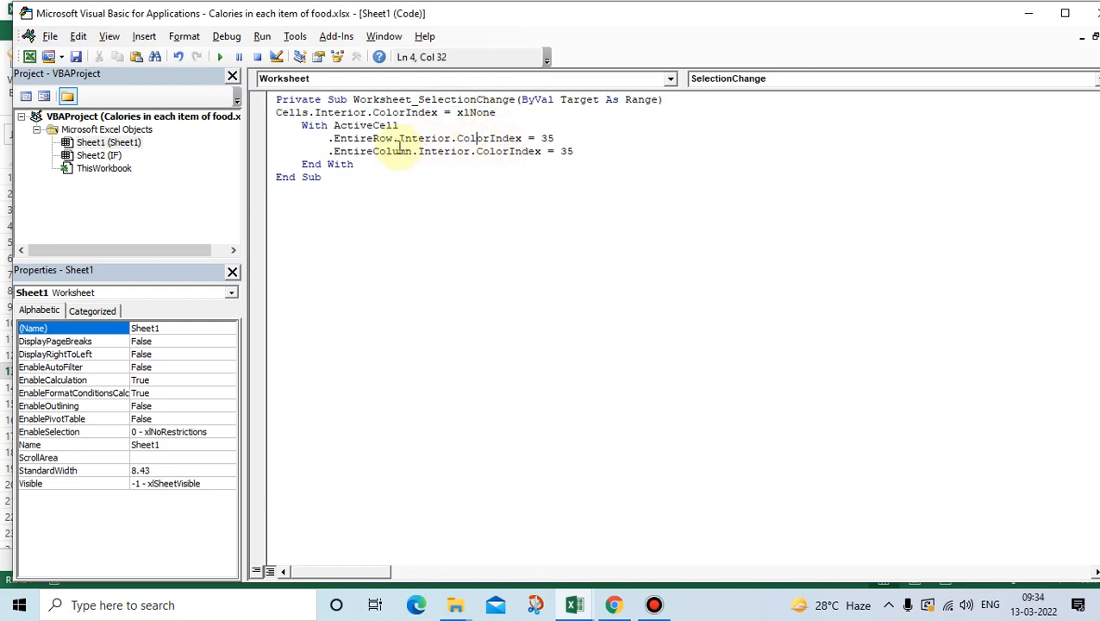
left_click_drag(534, 139, 556, 140)
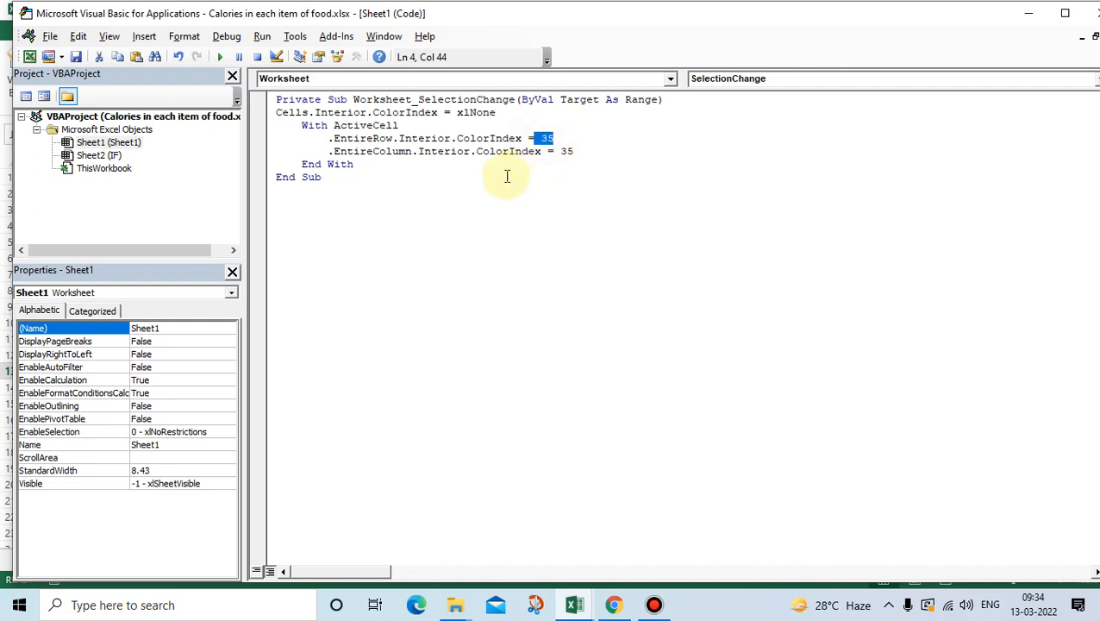
left_click(384, 139)
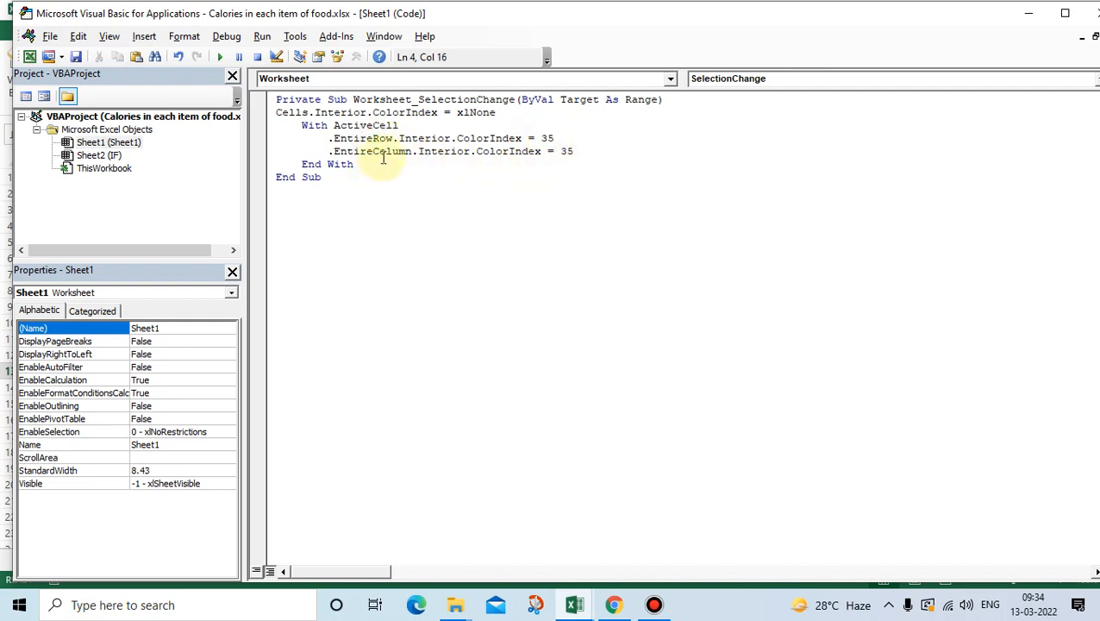
left_click(384, 152)
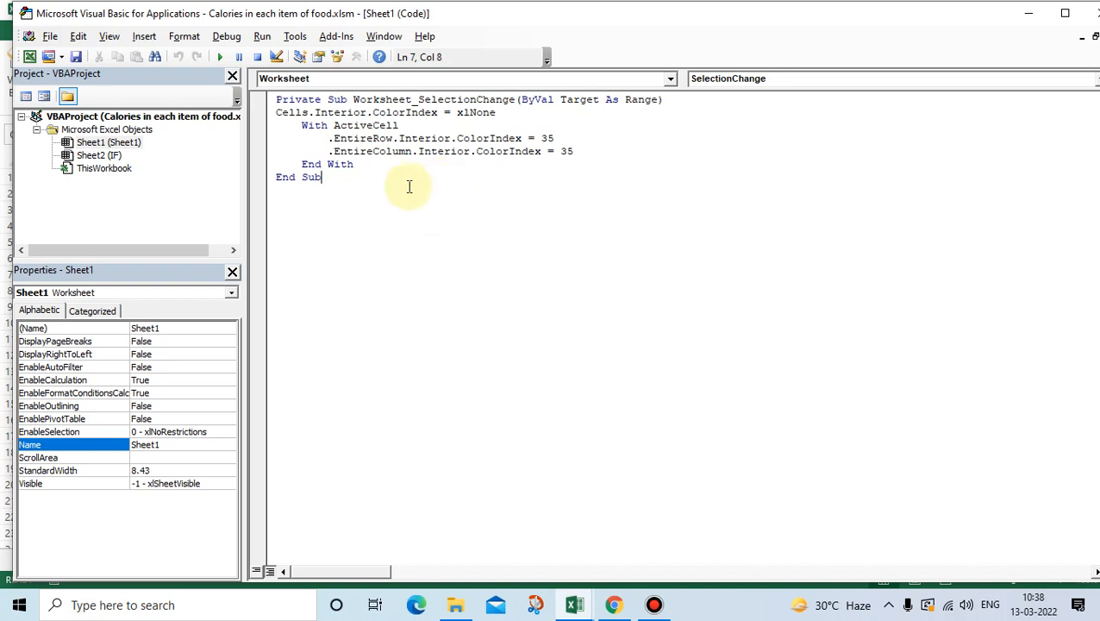
Return to the Sheet1 worksheet and test the row and column highlighting by selecting cells such as K9, F5, I12, G6, I8, L13, L5 and F8.
left_click(30, 56)
left_click(587, 304)
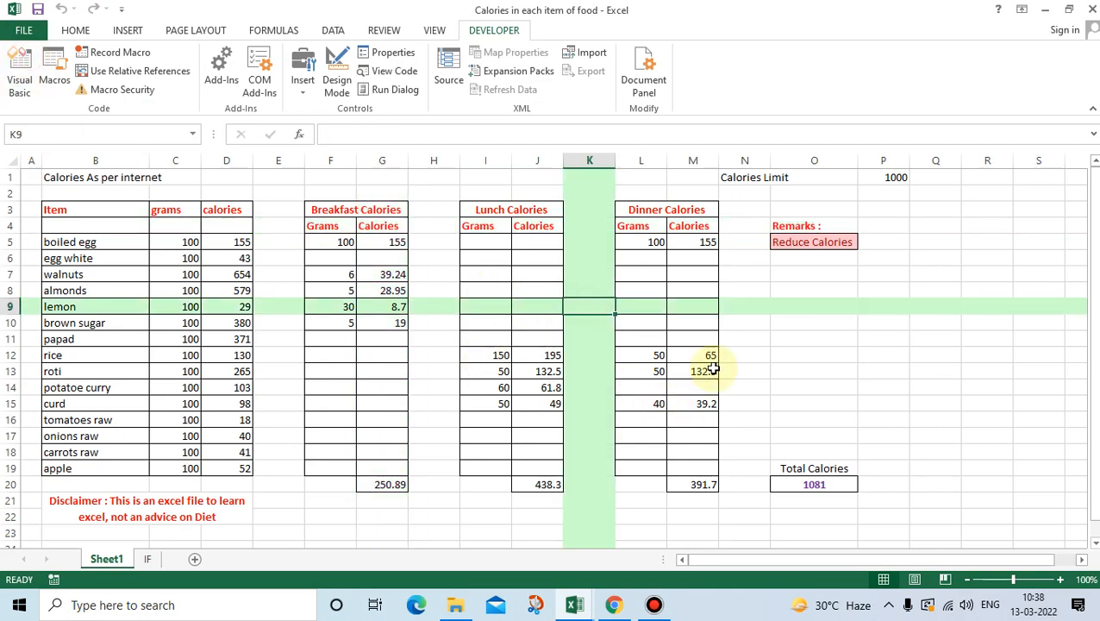
left_click(731, 355)
left_click(345, 243)
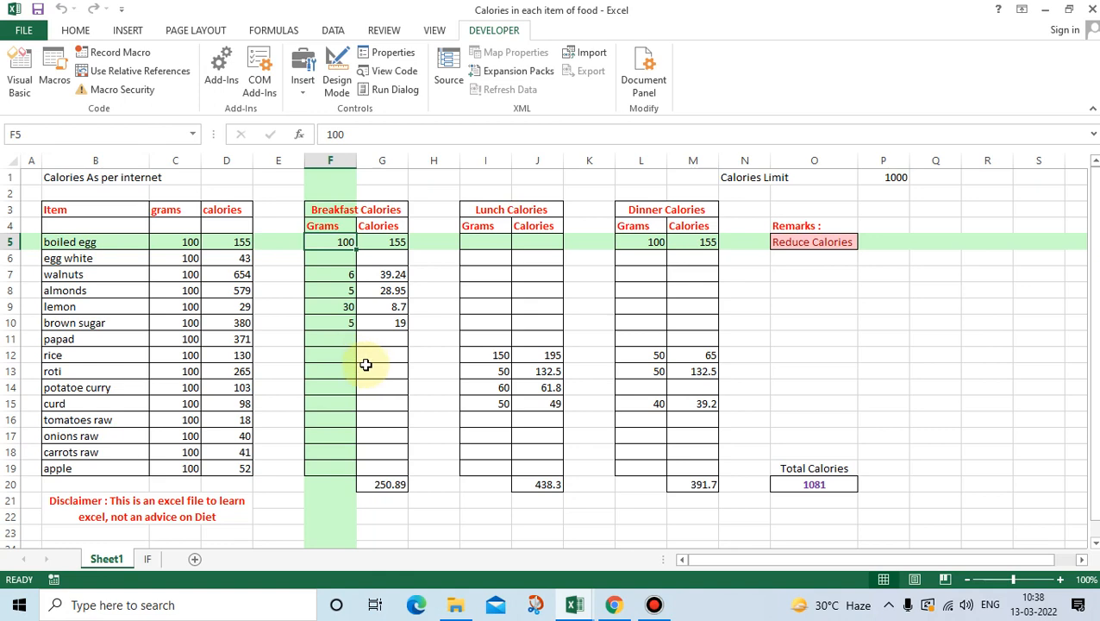
left_click(500, 357)
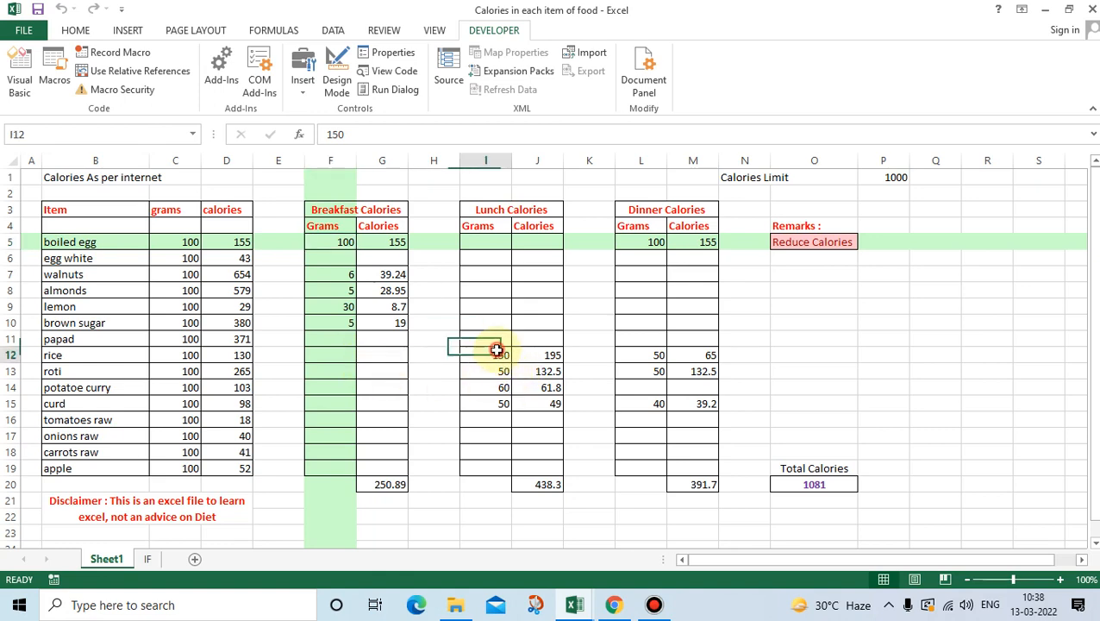
left_click(343, 242)
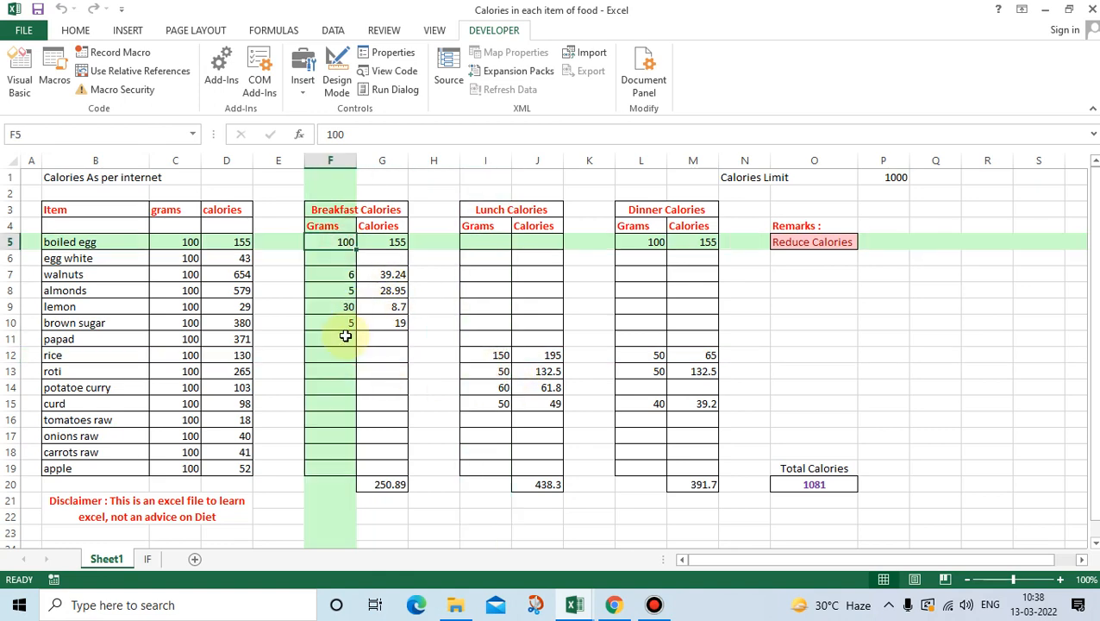
left_click(381, 259)
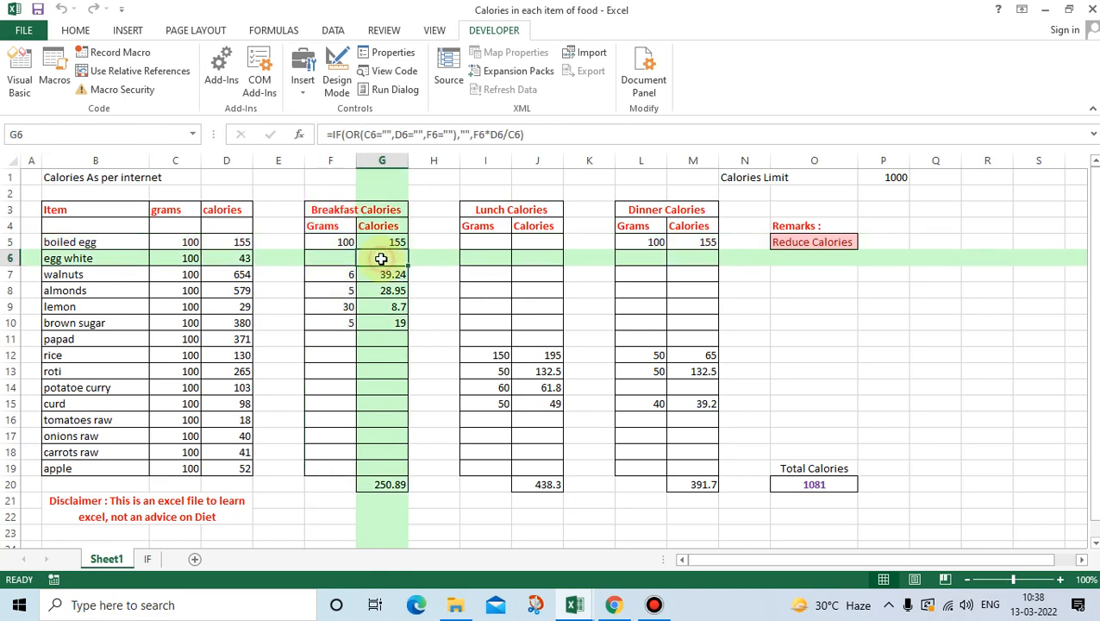
left_click(338, 241)
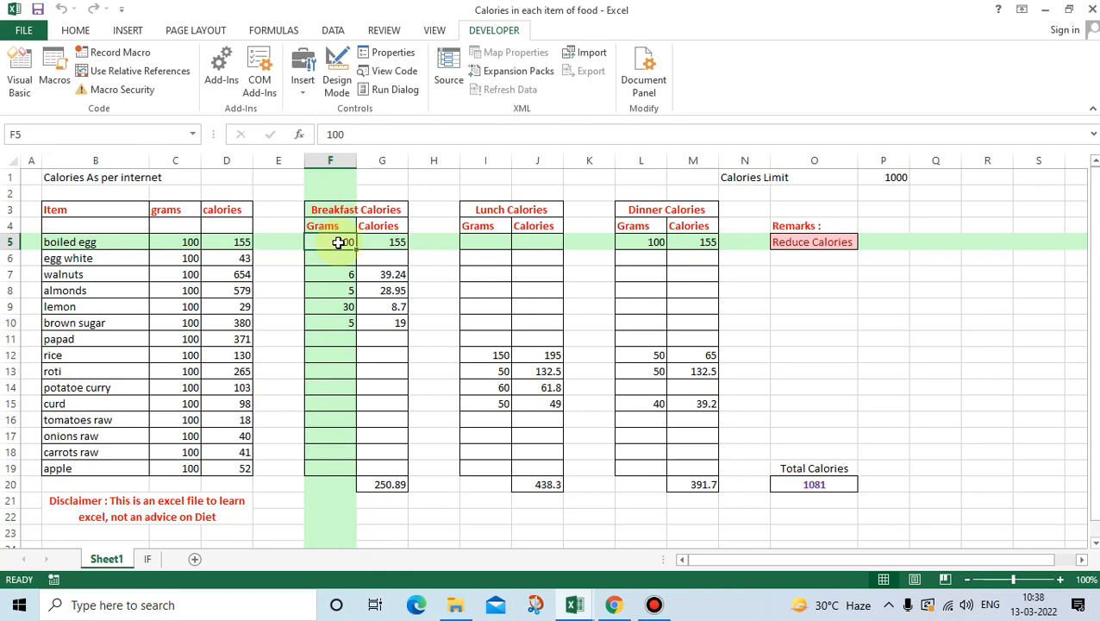
left_click(374, 260)
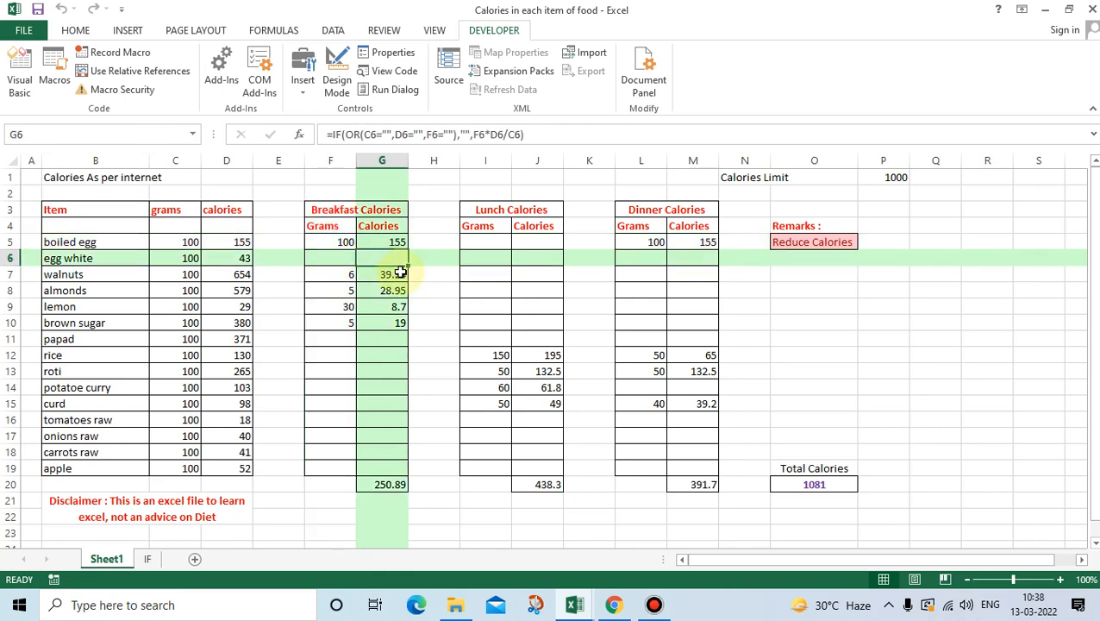
left_click(414, 272)
left_click(480, 289)
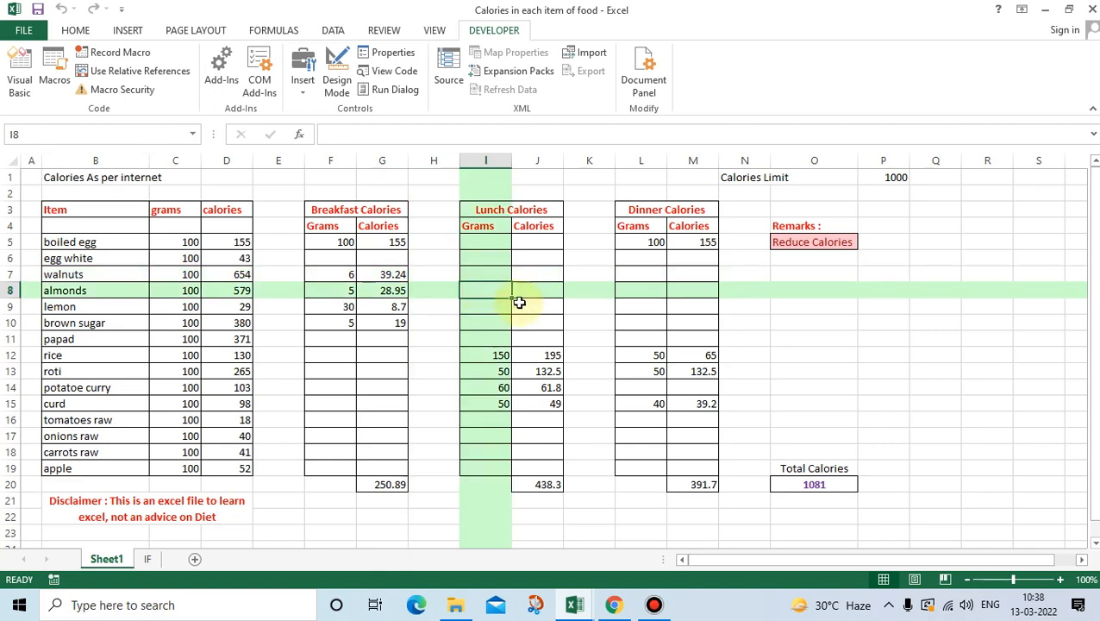
left_click(540, 307)
left_click(588, 323)
left_click(638, 369)
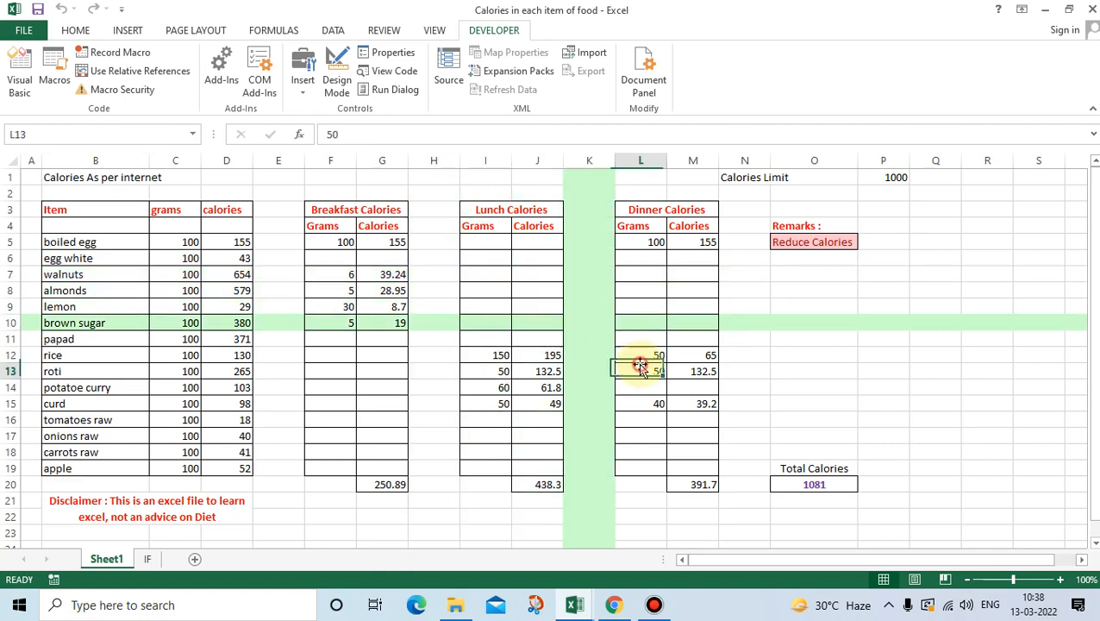
left_click(645, 242)
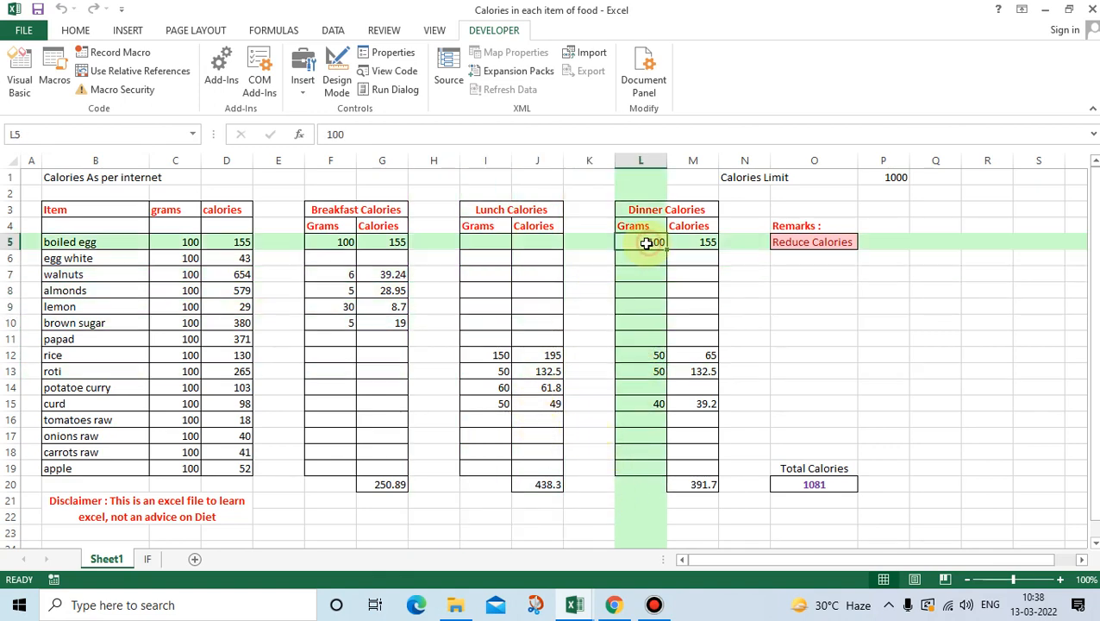
left_click(499, 354)
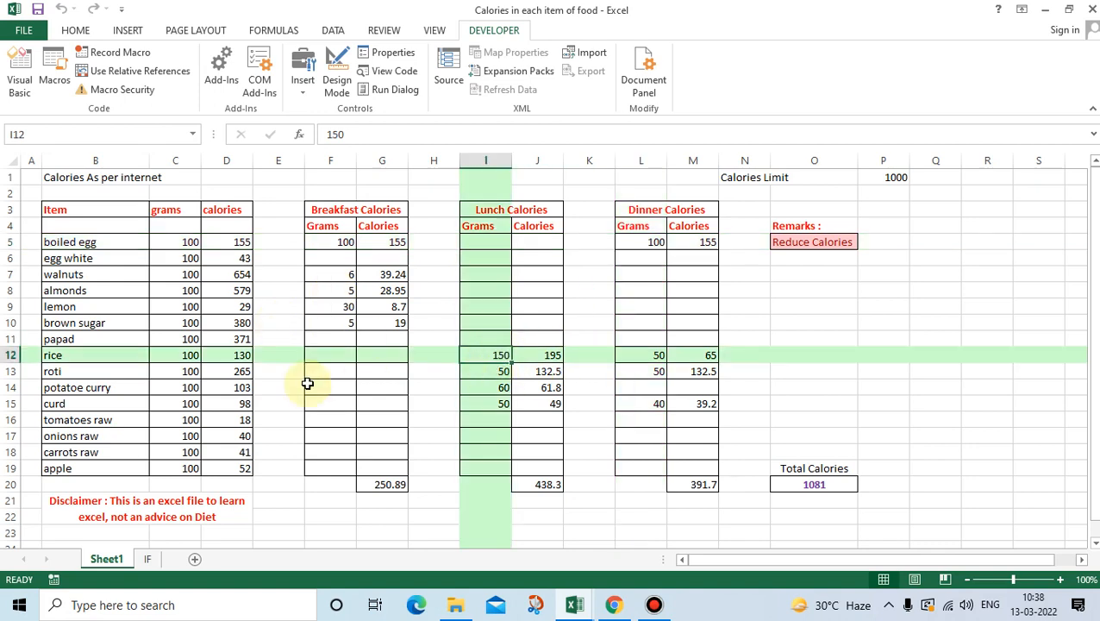
left_click(487, 388)
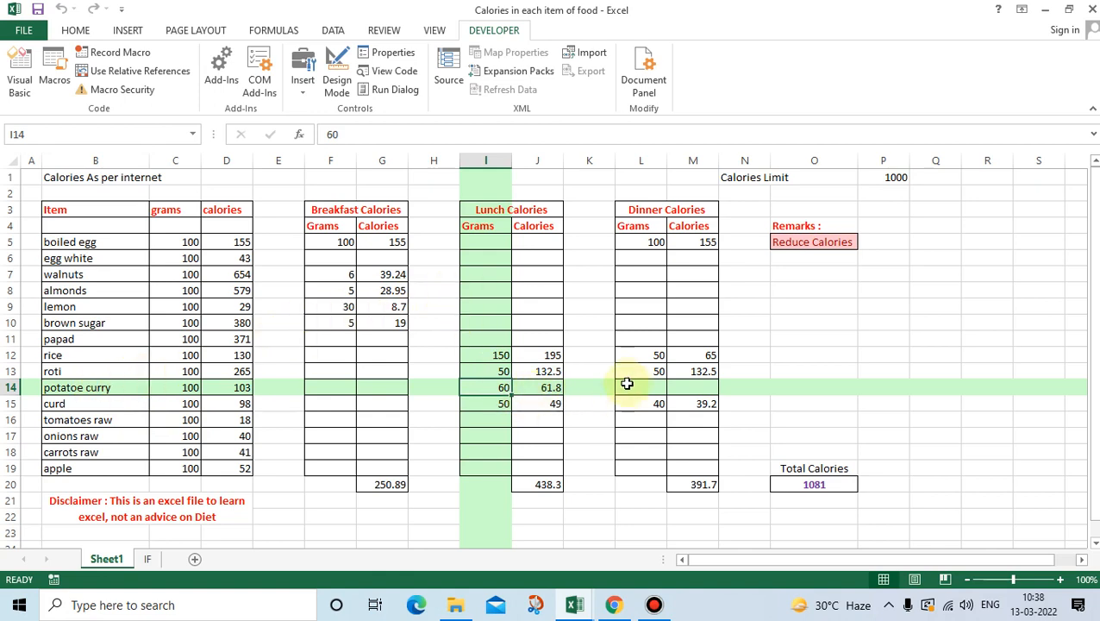
left_click(638, 354)
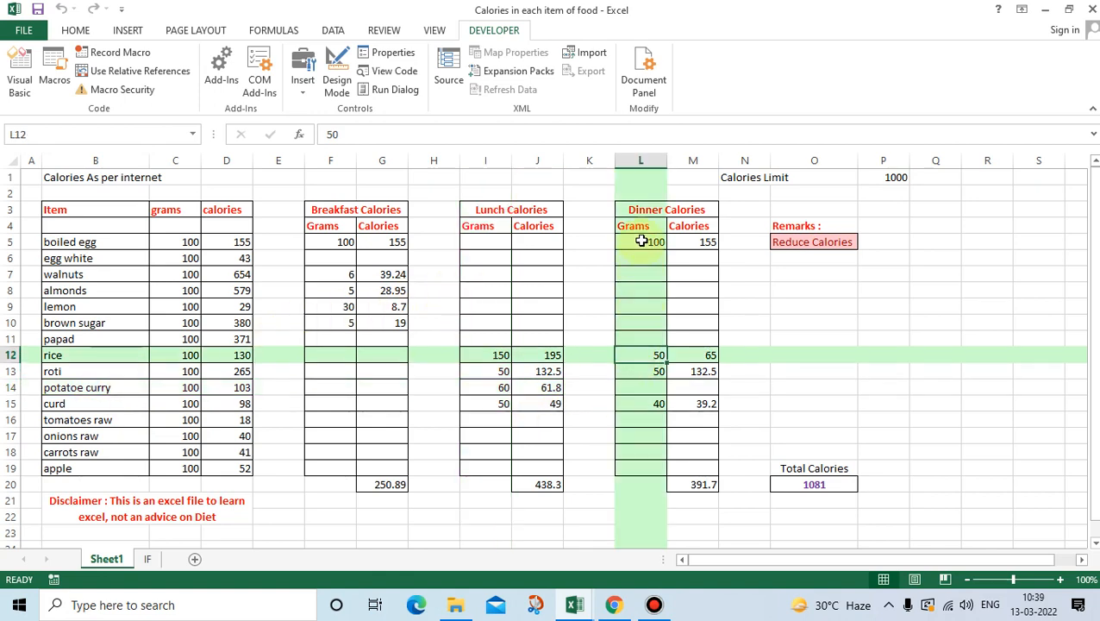
left_click(639, 241)
left_click(336, 242)
left_click(349, 290)
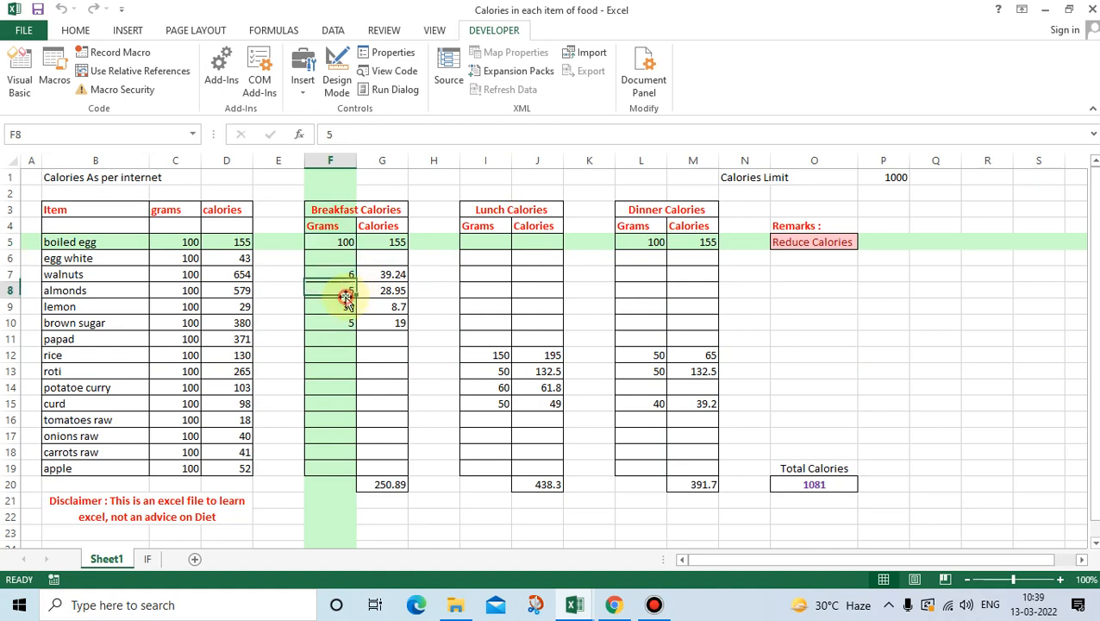
Set the EntireRow interior ColorIndex to 37 in the SelectionChange code and return to the Sheet1 worksheet.
mouse_move(575, 606)
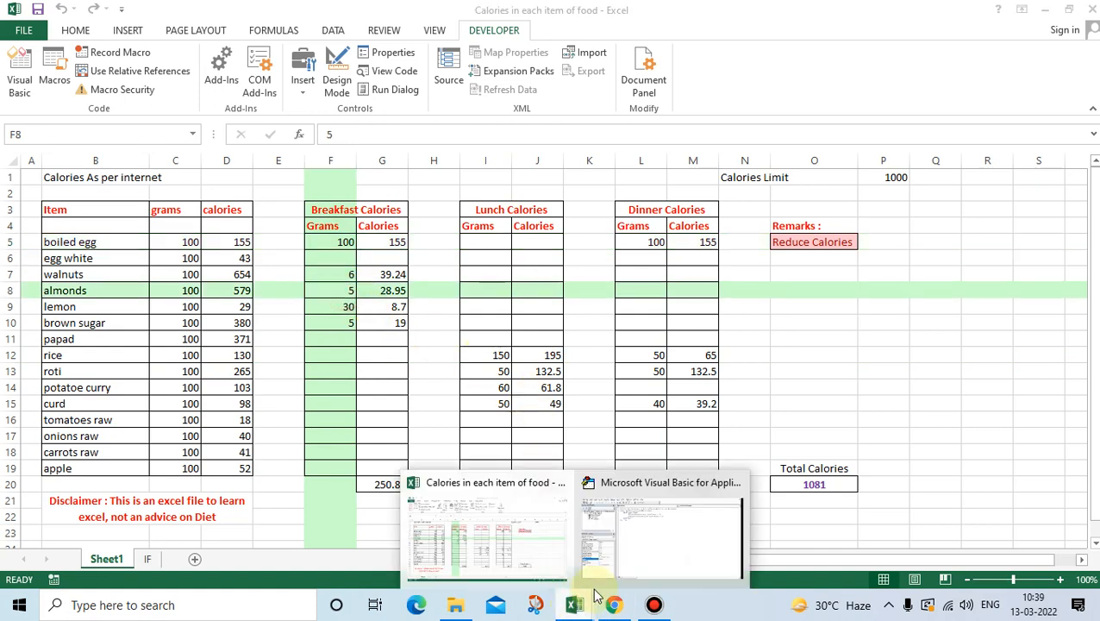
left_click(638, 499)
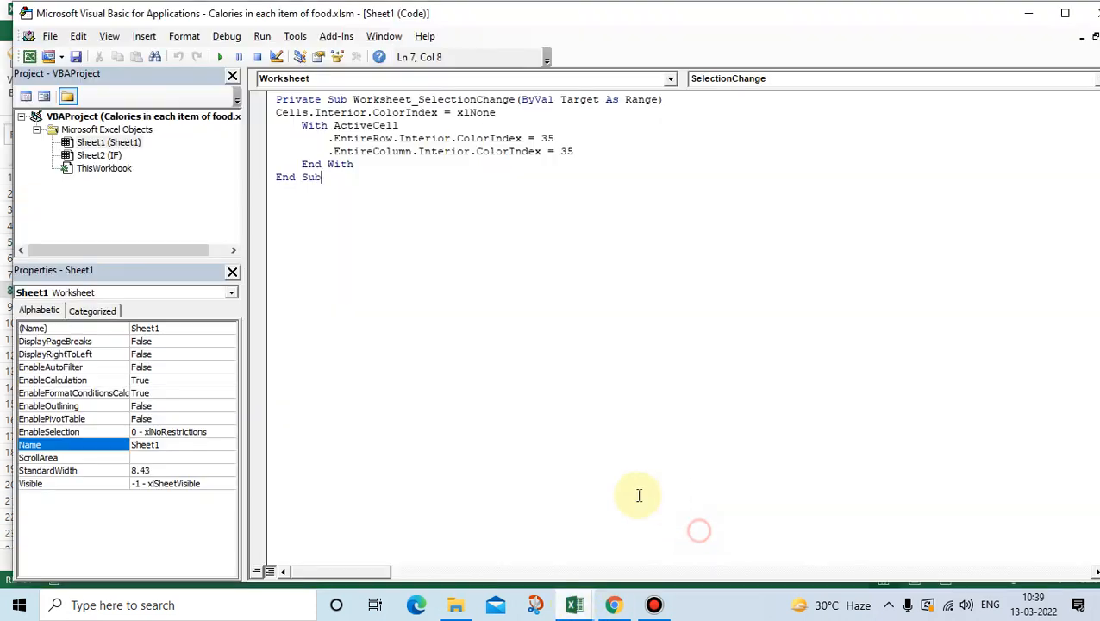
left_click(552, 137)
type("7")
left_click(1027, 13)
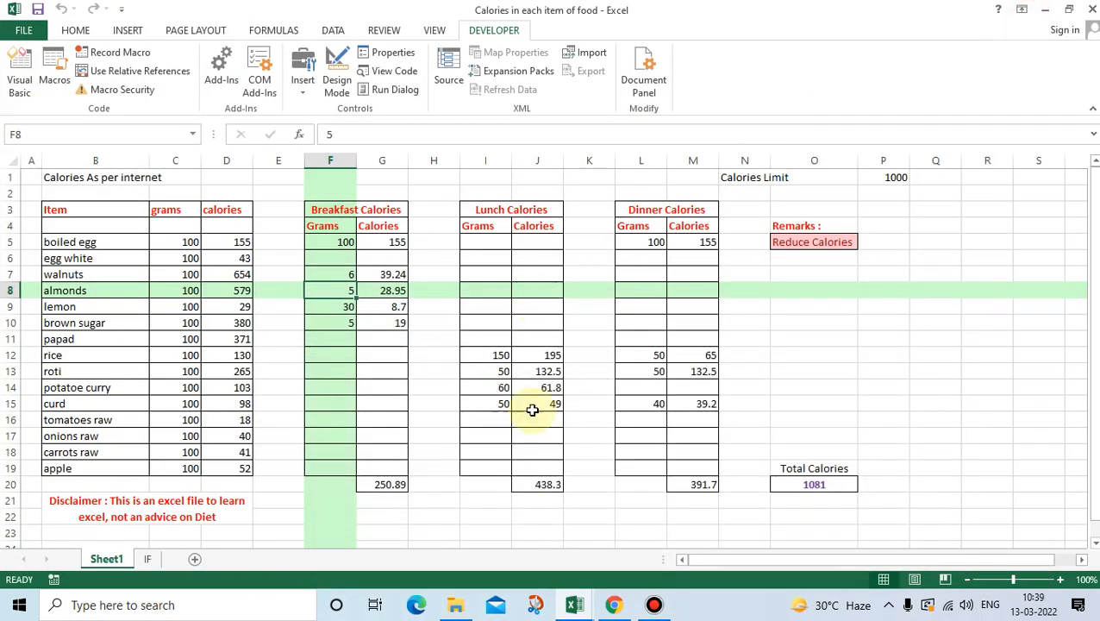
Test the changed row highlight colour by selecting cells J14, F8 and J11 on Sheet1.
left_click(533, 390)
left_click(349, 291)
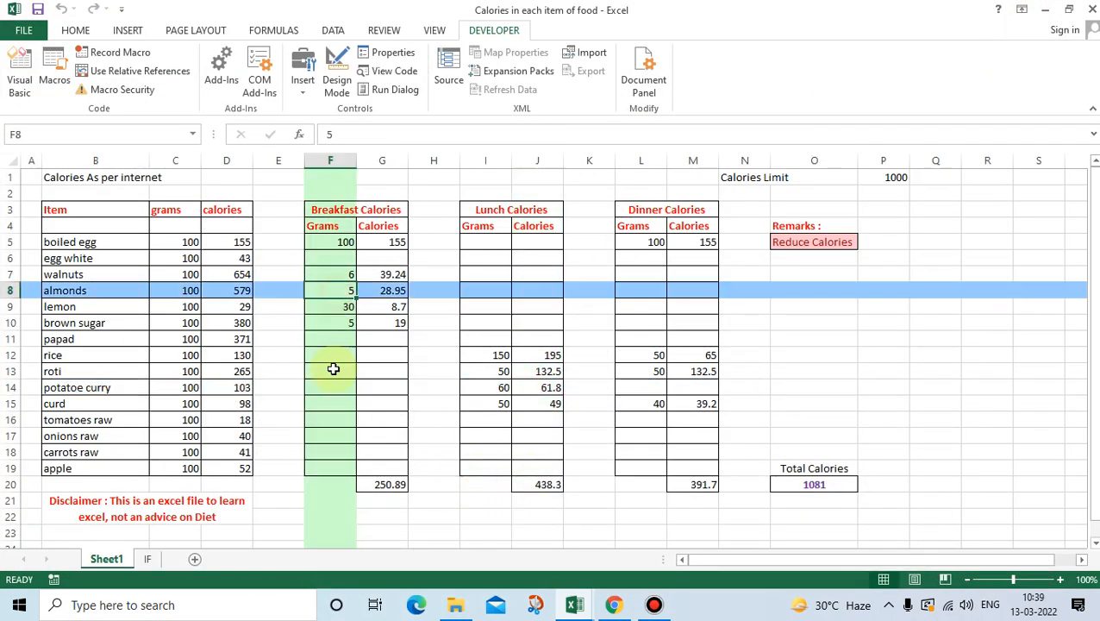
left_click(527, 341)
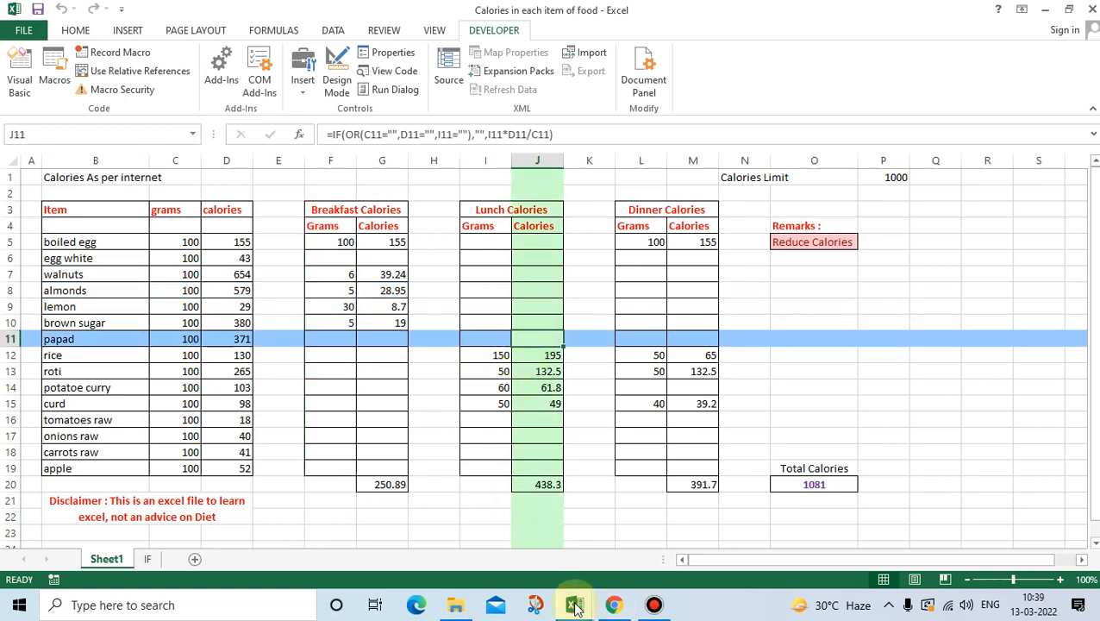
Set the EntireColumn interior ColorIndex to 36 in the SelectionChange code, dismissing the Macros dialog.
mouse_move(574, 601)
left_click(638, 545)
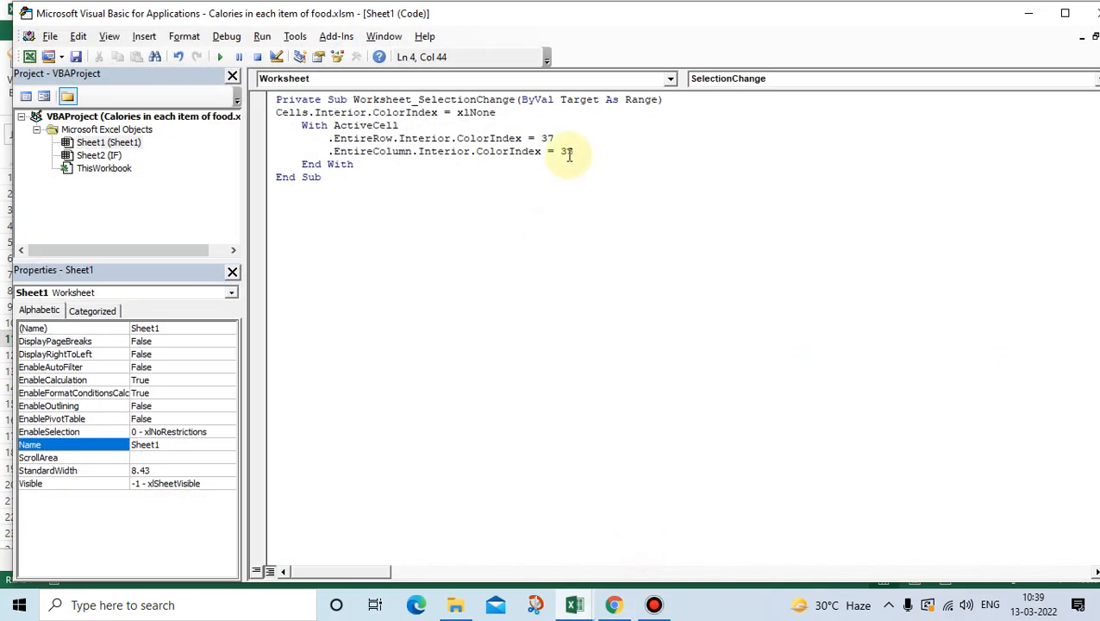
left_click(566, 150)
type("6")
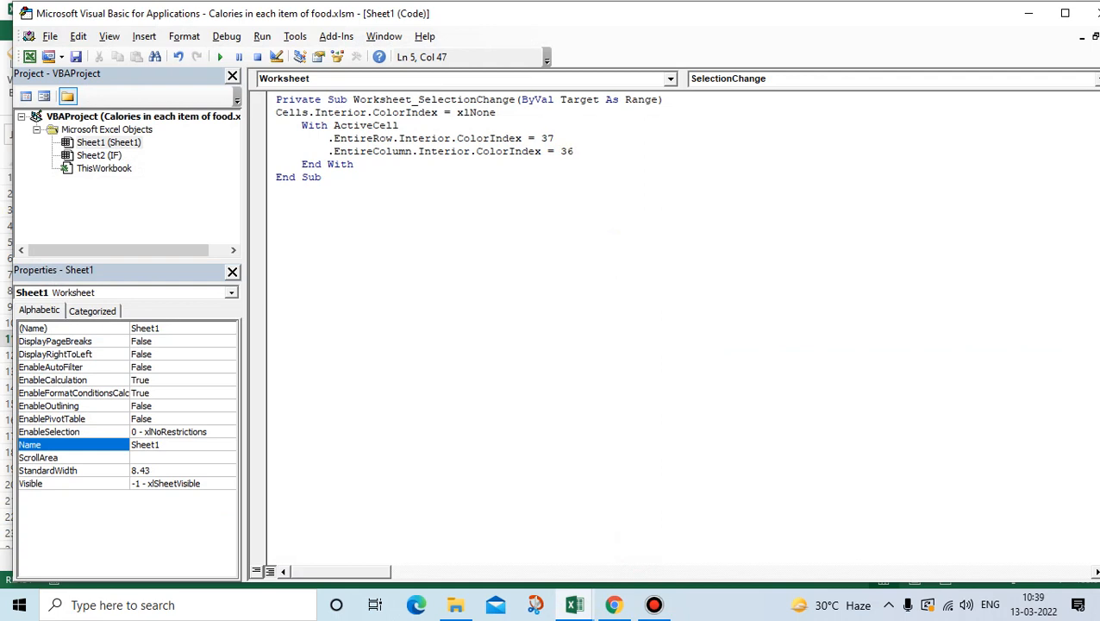
left_click(220, 57)
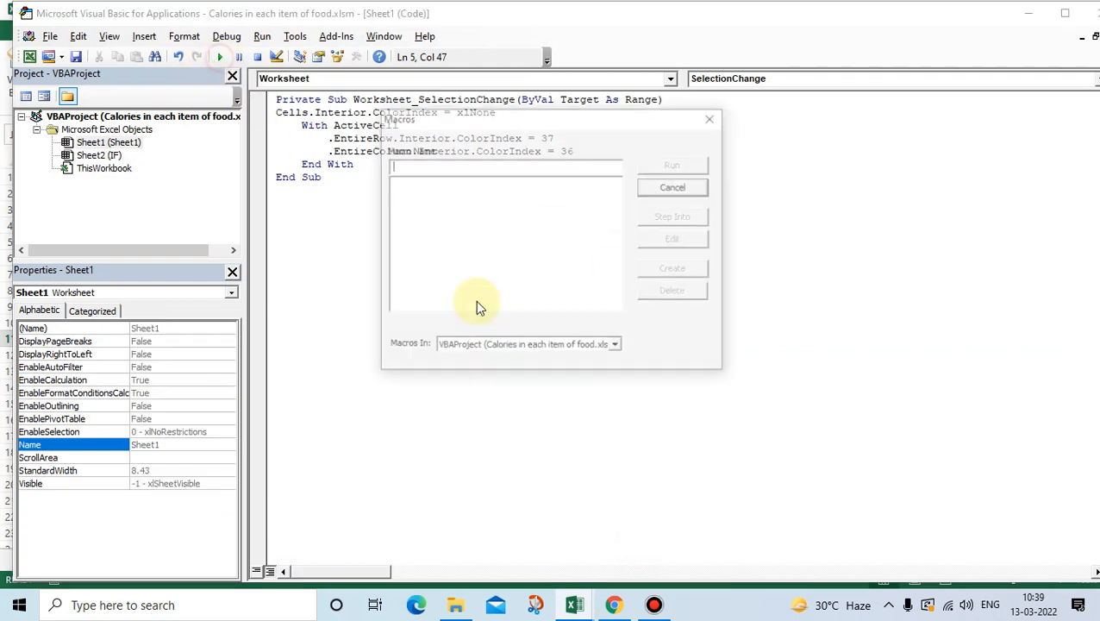
left_click(675, 186)
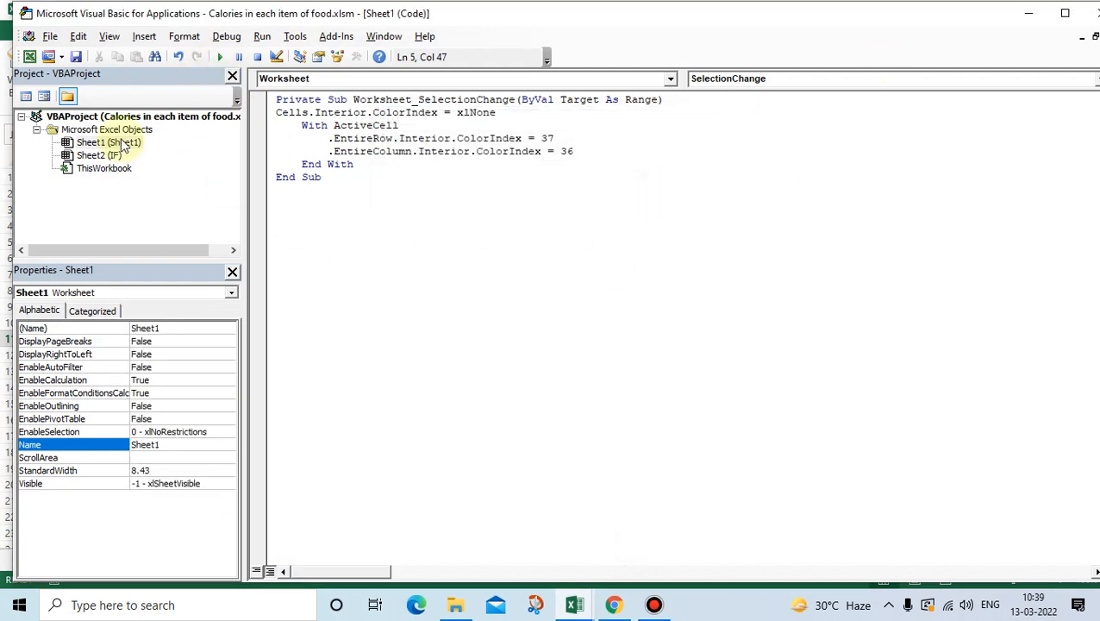
Return to the Sheet1 worksheet and test the separate row and column colours by selecting cells L15, H9, E14 and E4.
left_click(29, 56)
left_click(641, 404)
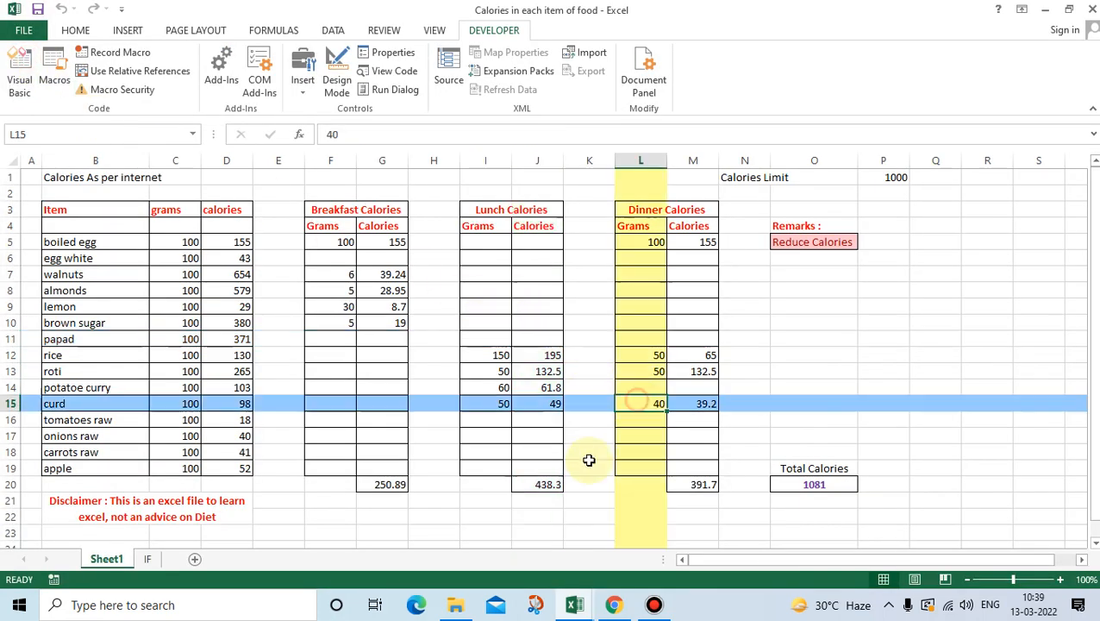
left_click(432, 303)
left_click(263, 386)
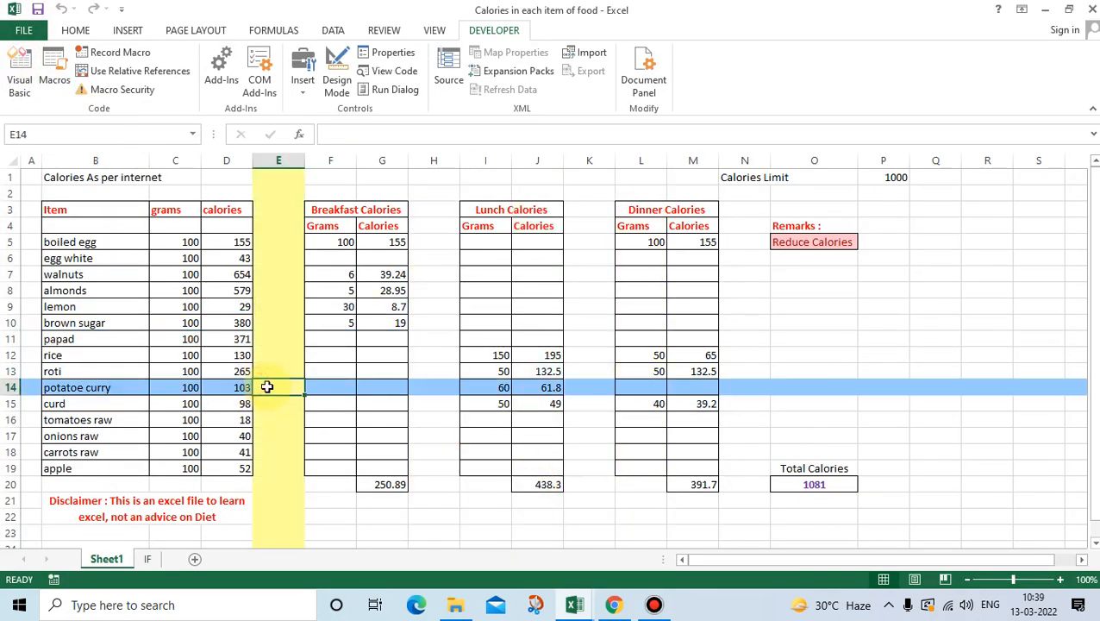
left_click(280, 227)
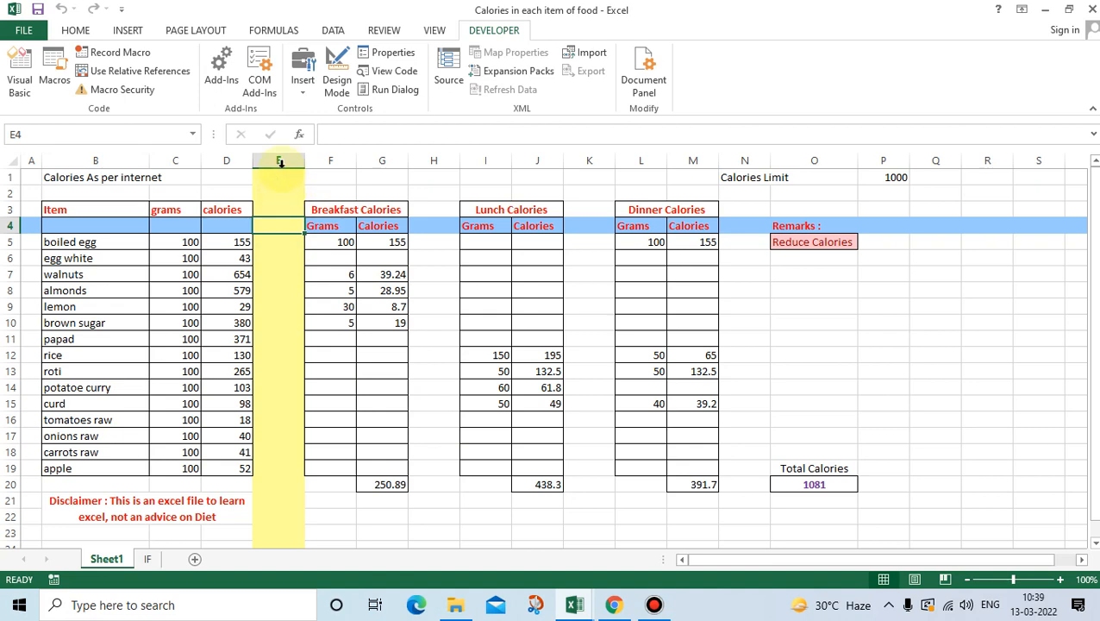
Set the EntireRow interior ColorIndex to 36 in the SelectionChange code and return to the Sheet1 worksheet.
left_click(576, 604)
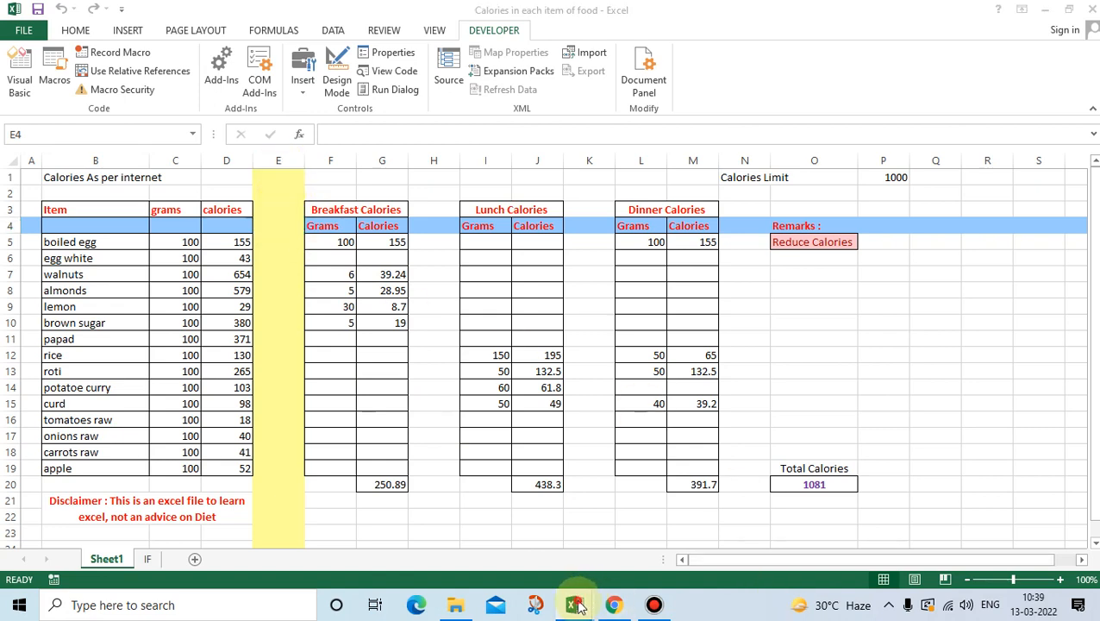
left_click(645, 586)
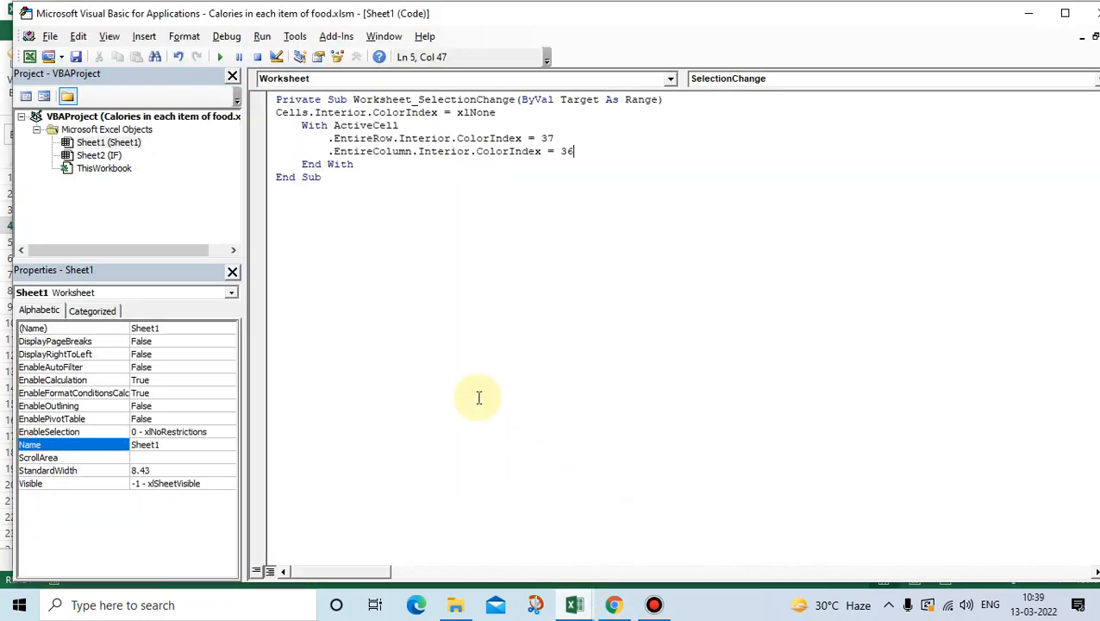
left_click(547, 138)
type("6")
left_click(1028, 13)
Test the matching row and column highlight by selecting cells J10, H16, F7 and I10 on Sheet1.
left_click(531, 319)
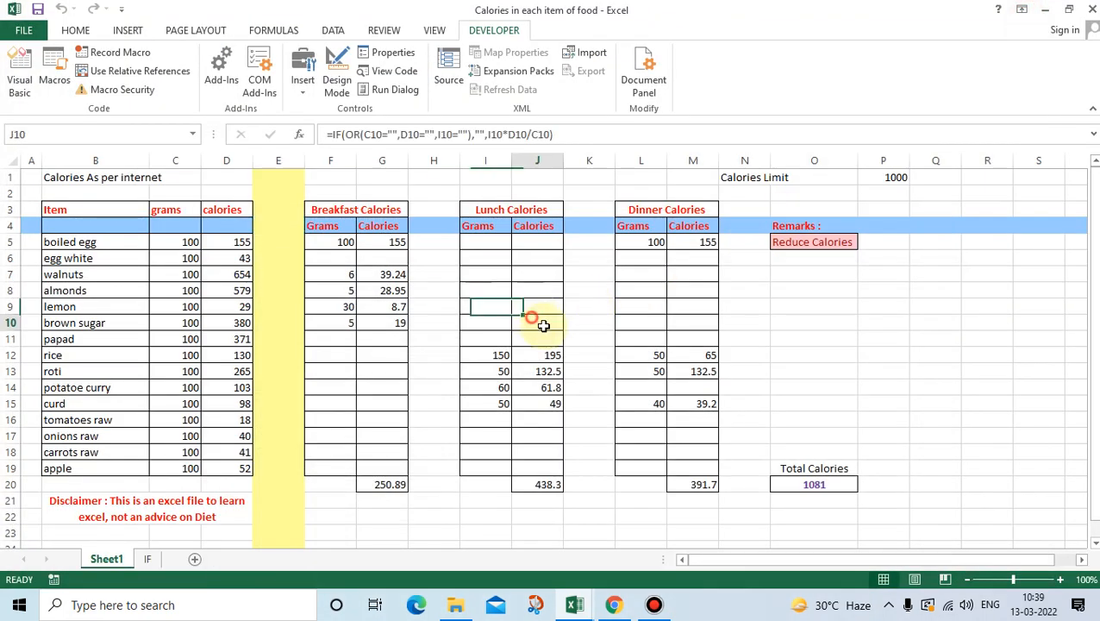
left_click(418, 421)
left_click(308, 273)
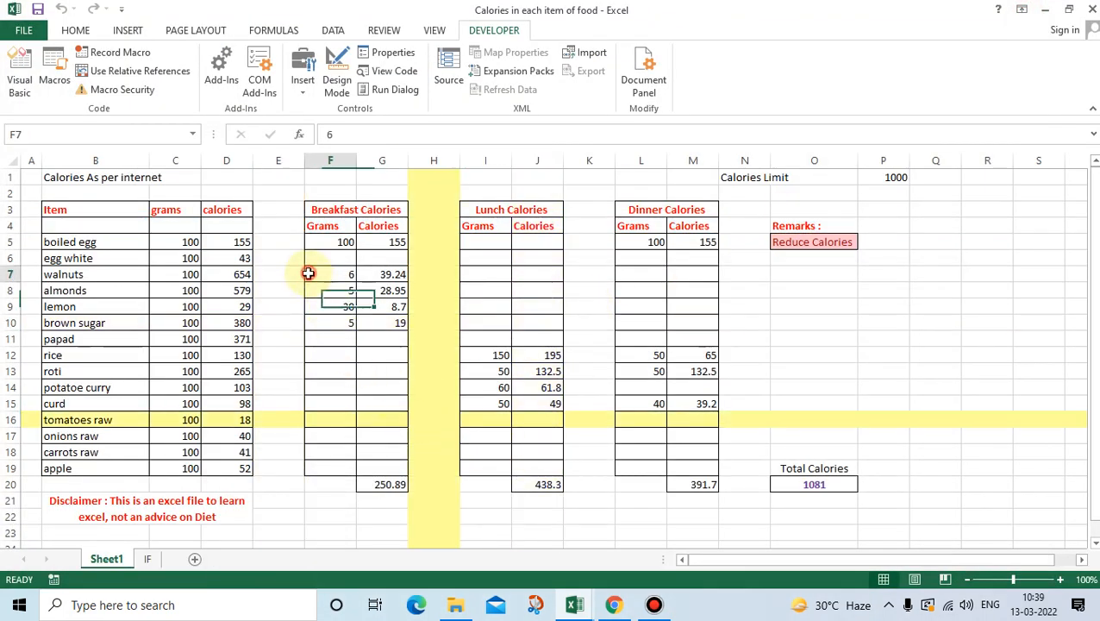
left_click(492, 322)
Set both the EntireRow and EntireColumn ColorIndex to 37 in the code and test the highlight on Sheet1 cells L12 and F8.
mouse_move(575, 602)
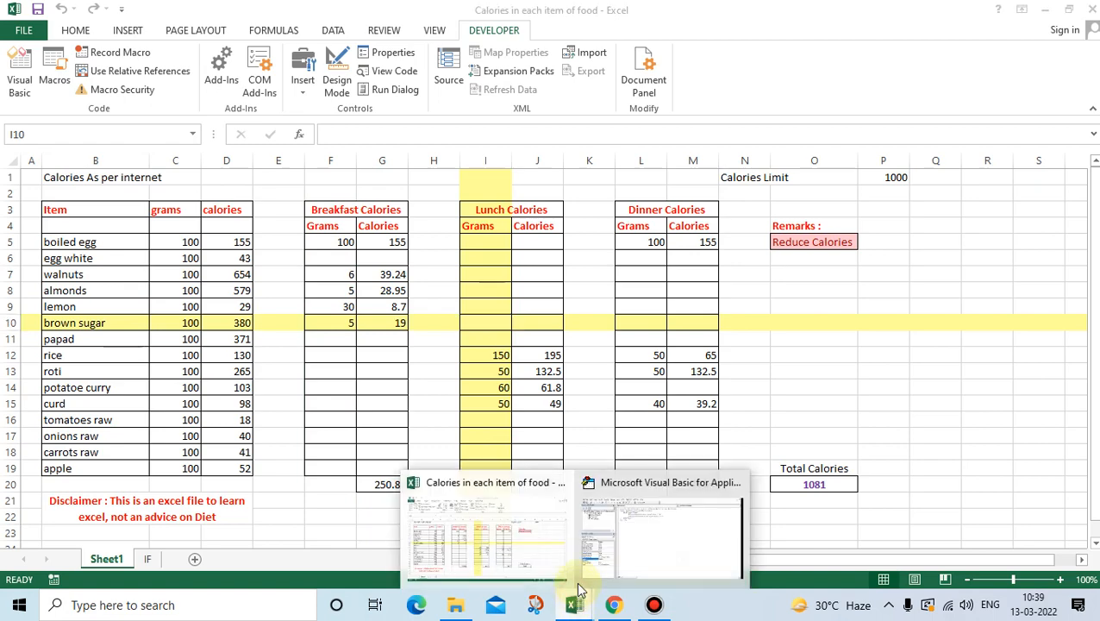
left_click(664, 547)
left_click(545, 141)
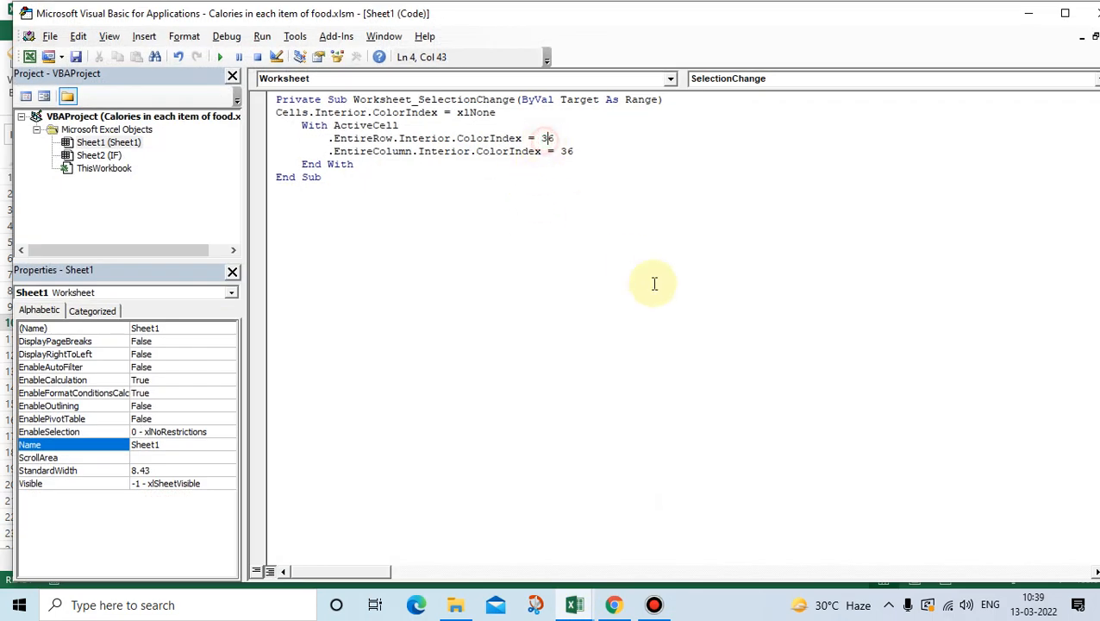
key("Delete")
type("7")
left_click(1028, 13)
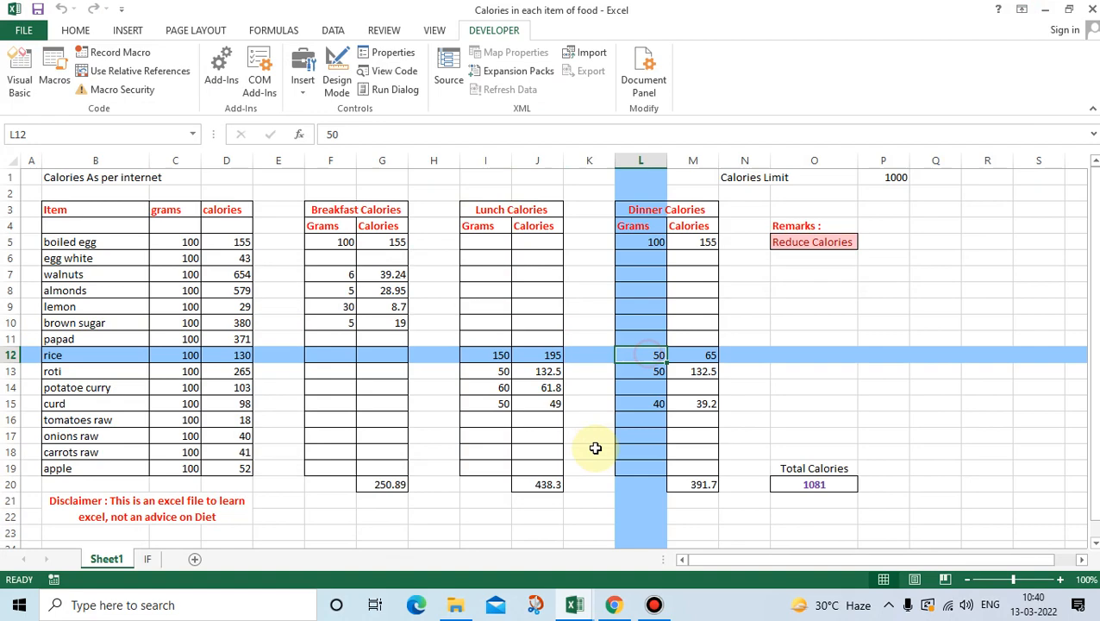
left_click(349, 293)
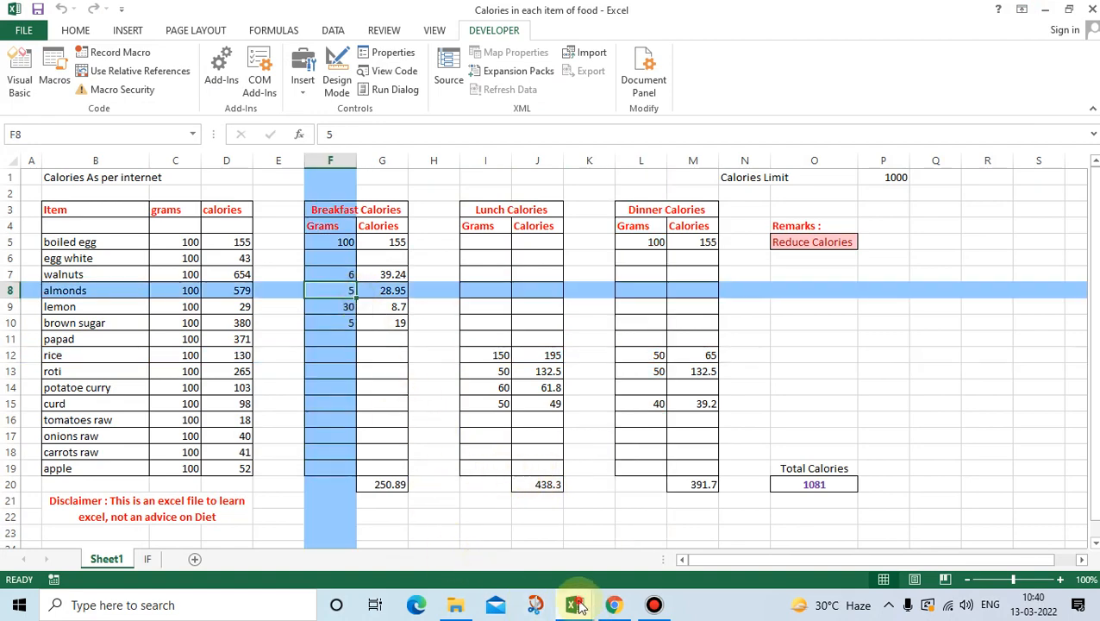
Set both the EntireRow and EntireColumn interior ColorIndex to 39 in the SelectionChange code and return to the Sheet1 worksheet.
mouse_move(578, 606)
left_click(595, 552)
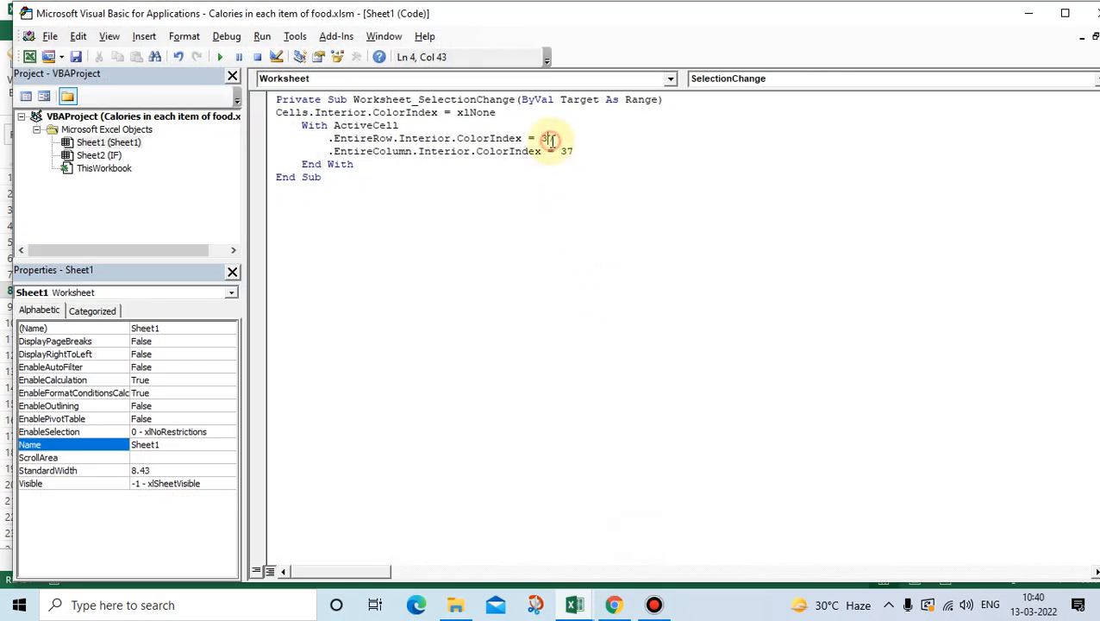
type("9")
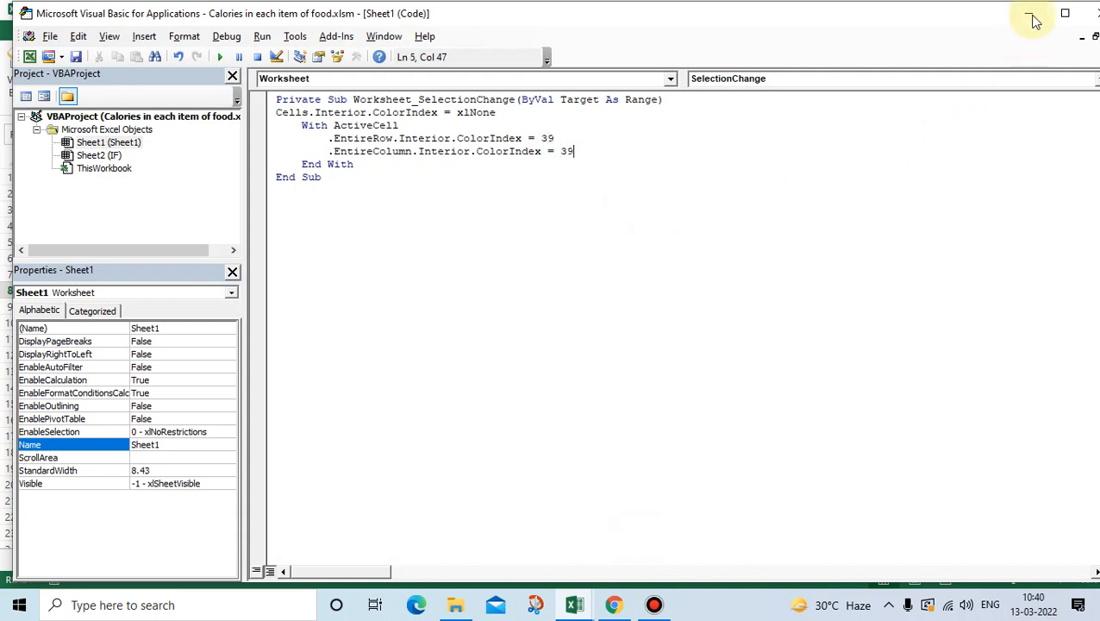
left_click(574, 604)
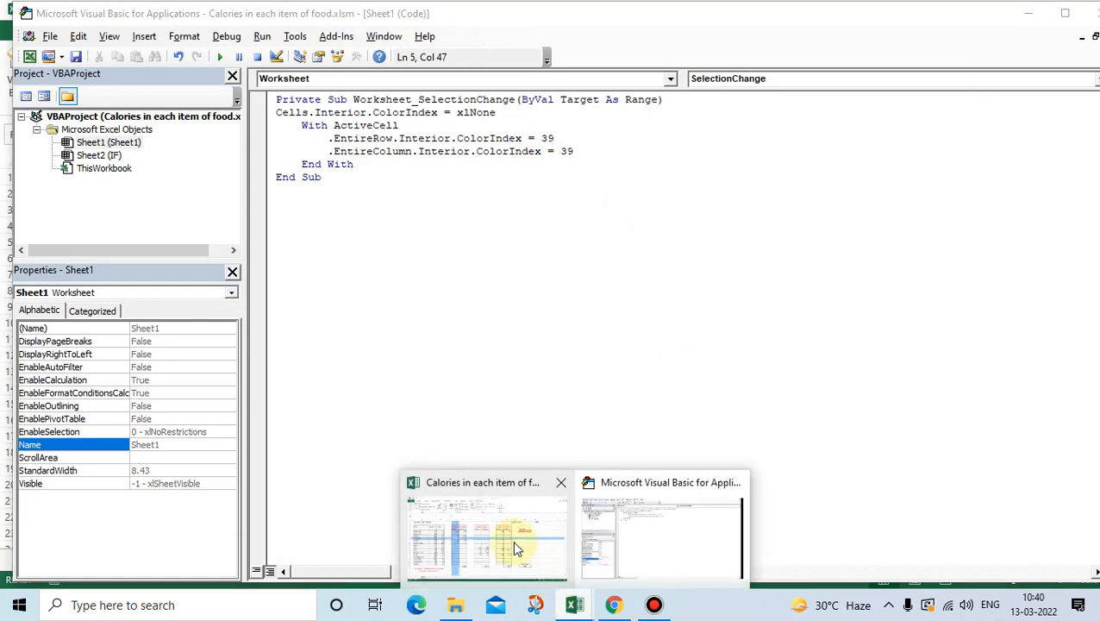
left_click(512, 539)
Test the new highlight colour by selecting various cells in and around the Breakfast, Lunch and Dinner tables, starting at F10 and ending at J12.
left_click(346, 321)
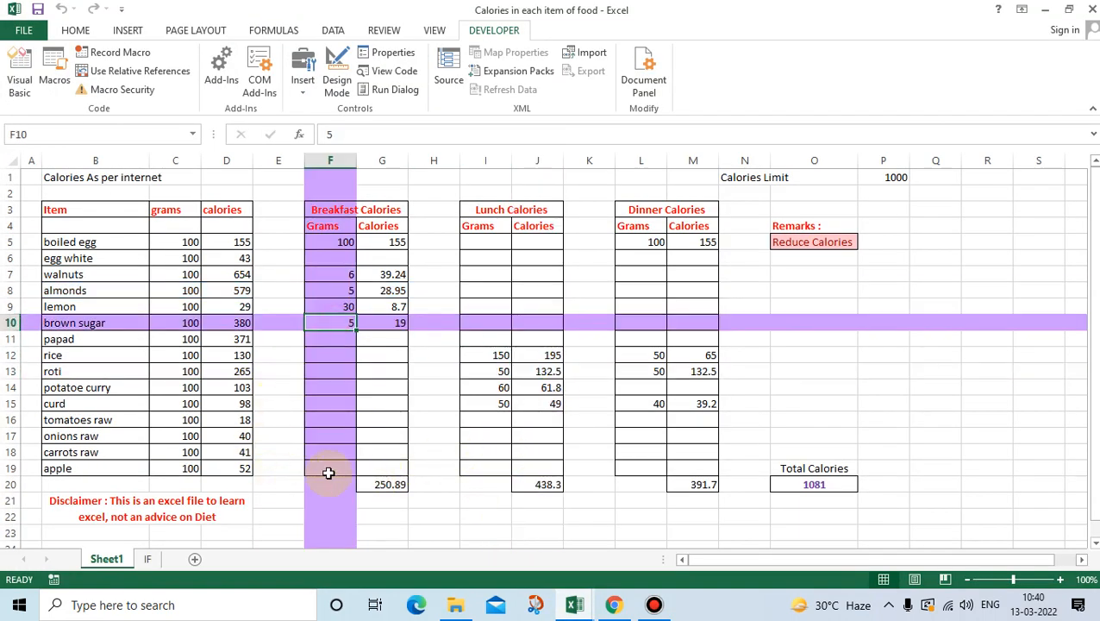
left_click(535, 403)
left_click(694, 275)
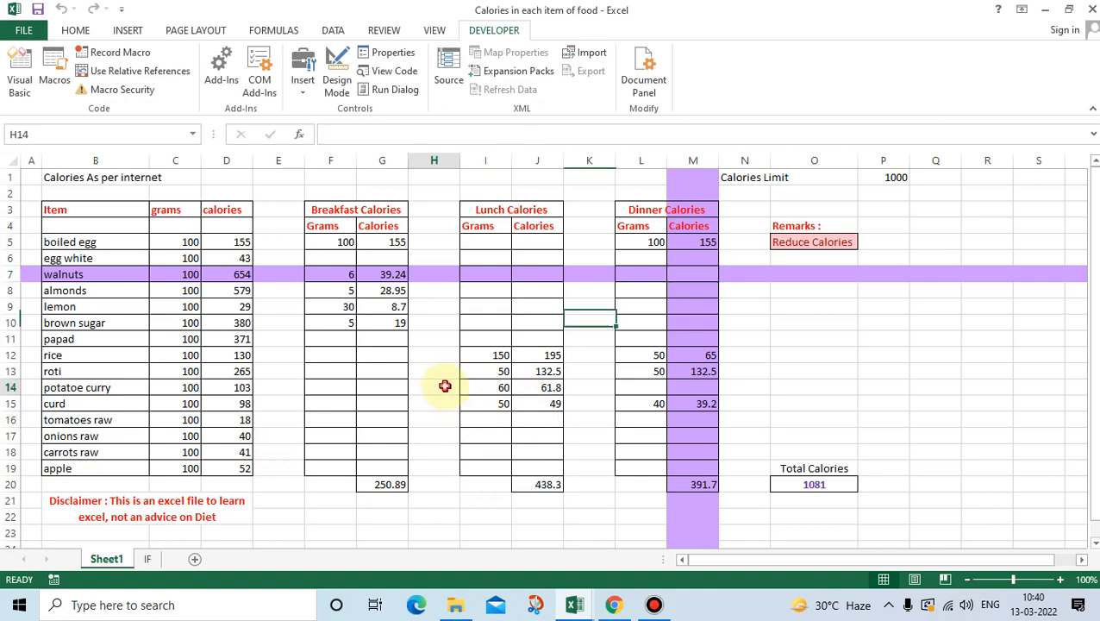
left_click(440, 386)
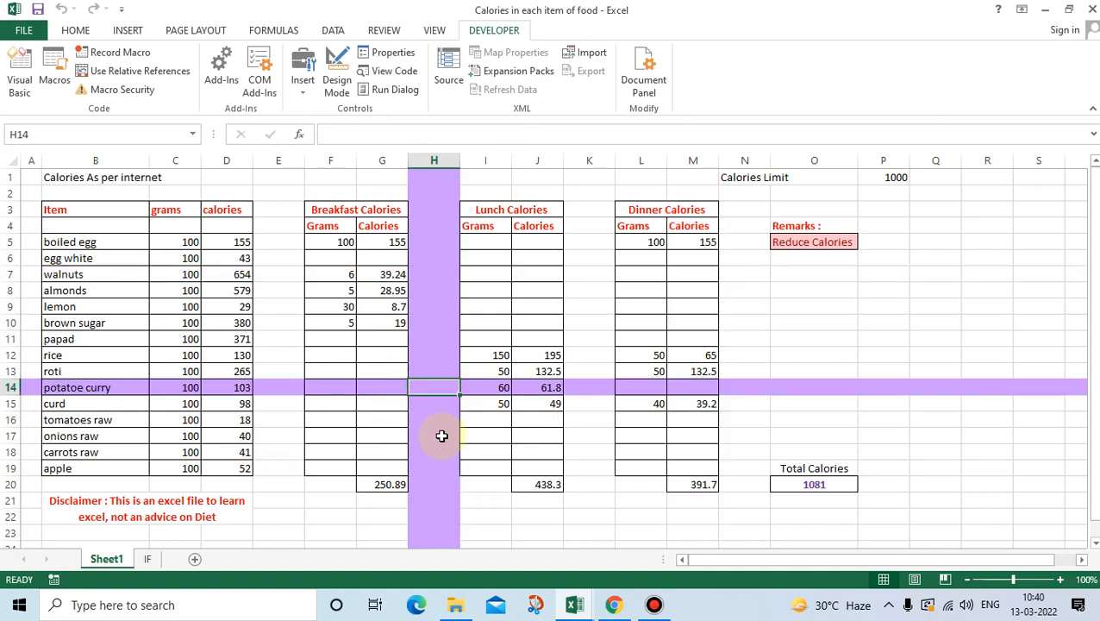
left_click(535, 289)
left_click(638, 356)
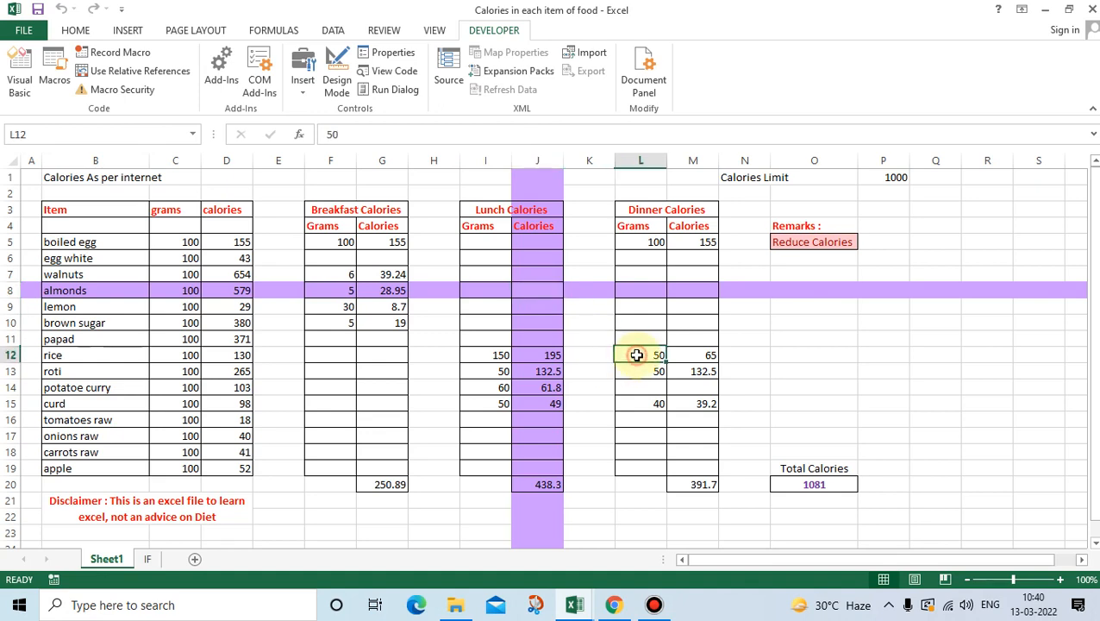
left_click(405, 280)
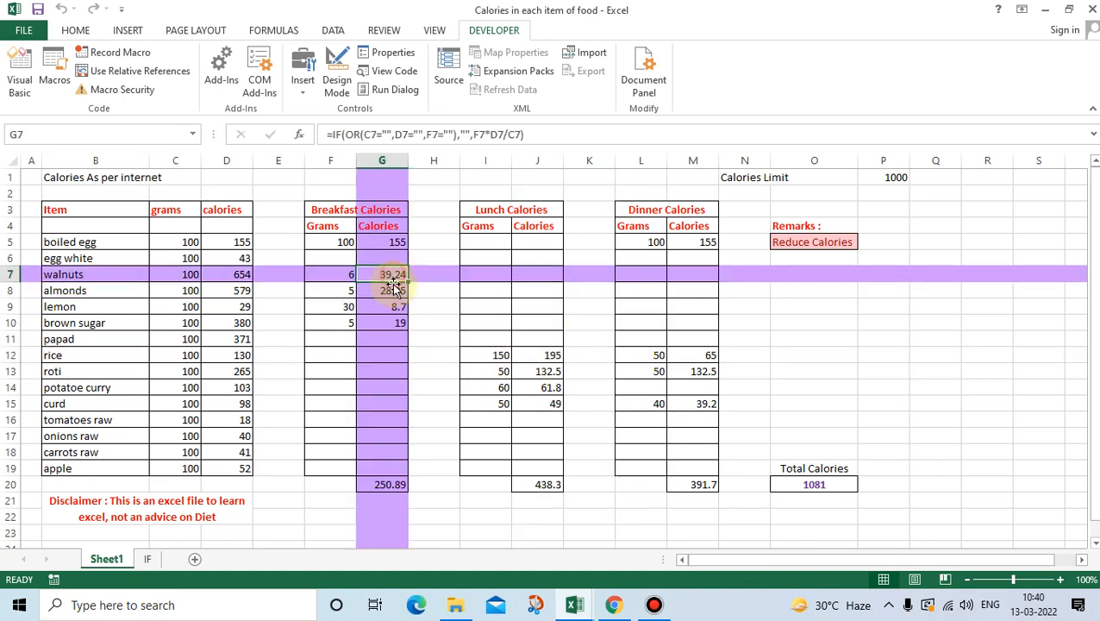
left_click(499, 356)
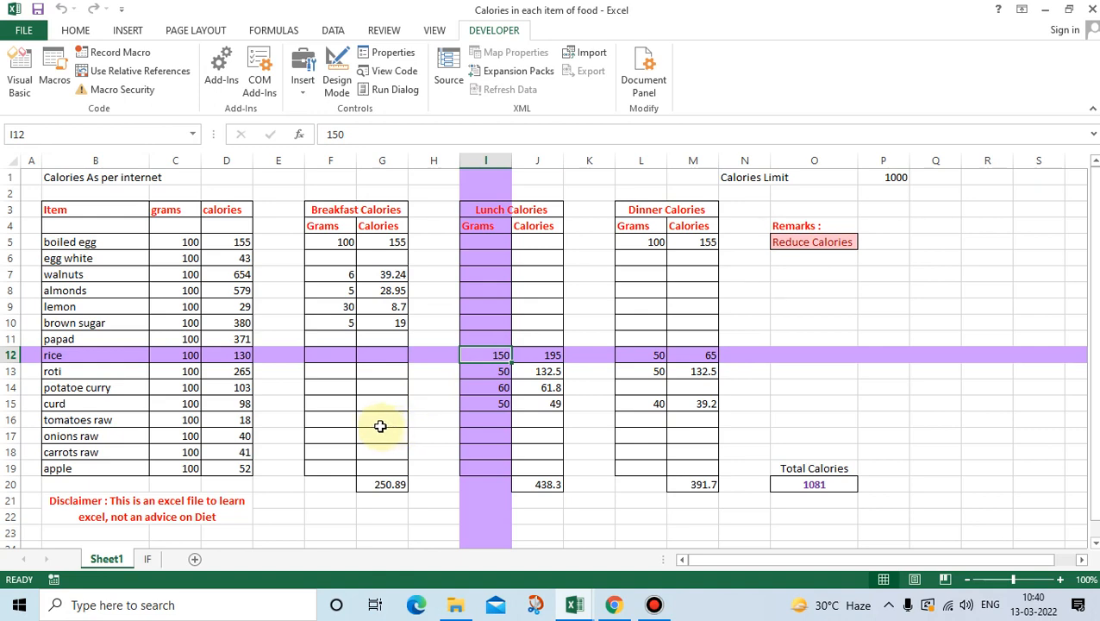
left_click(348, 290)
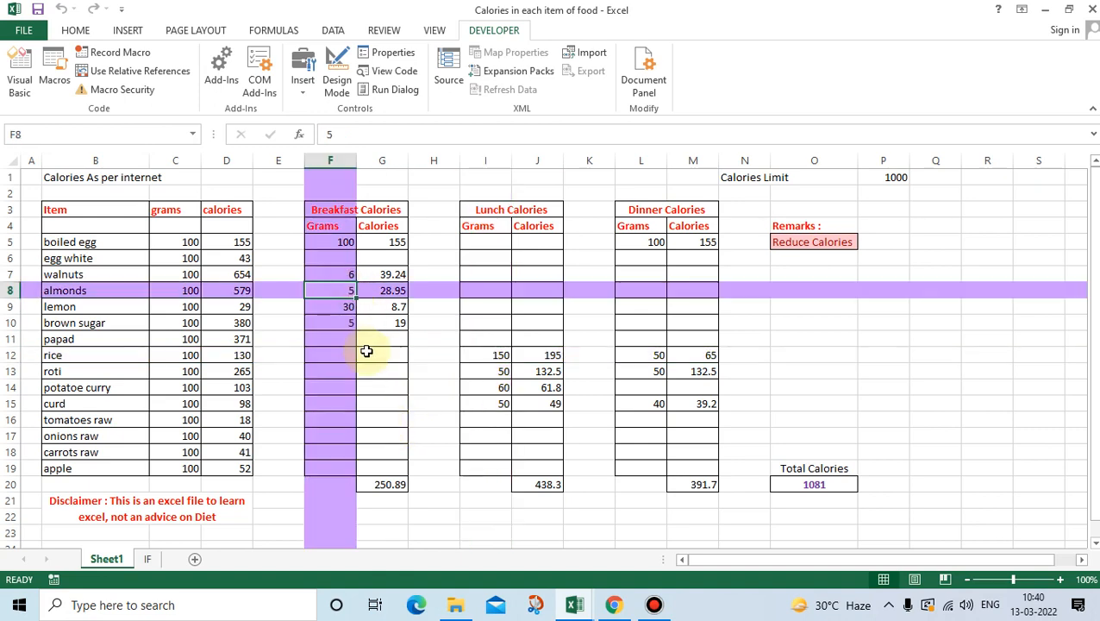
left_click(528, 372)
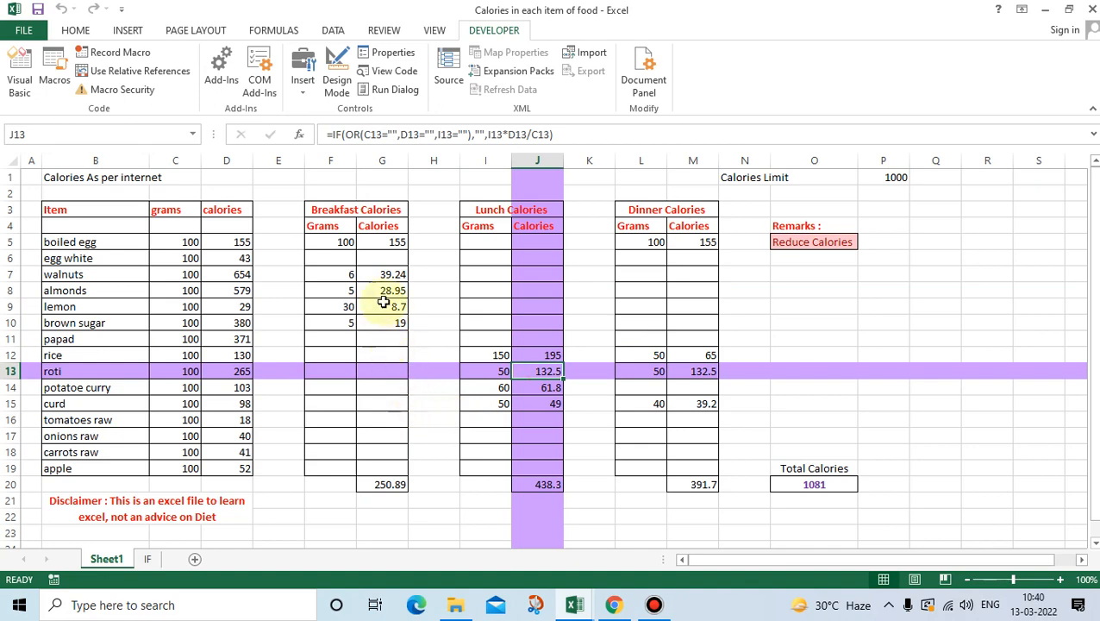
left_click(377, 274)
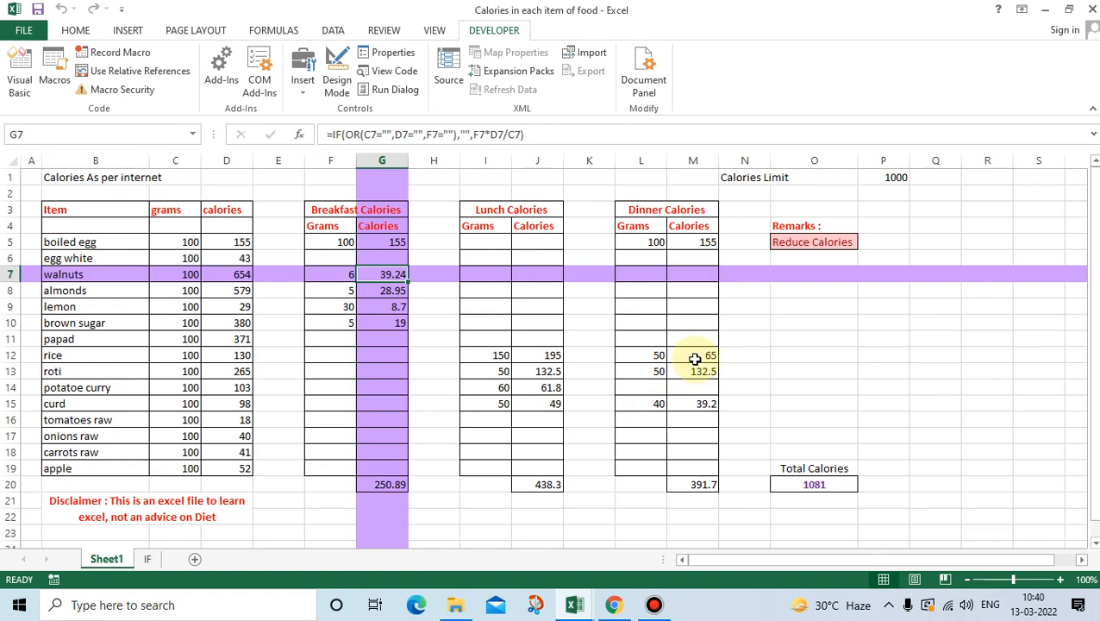
left_click(695, 357)
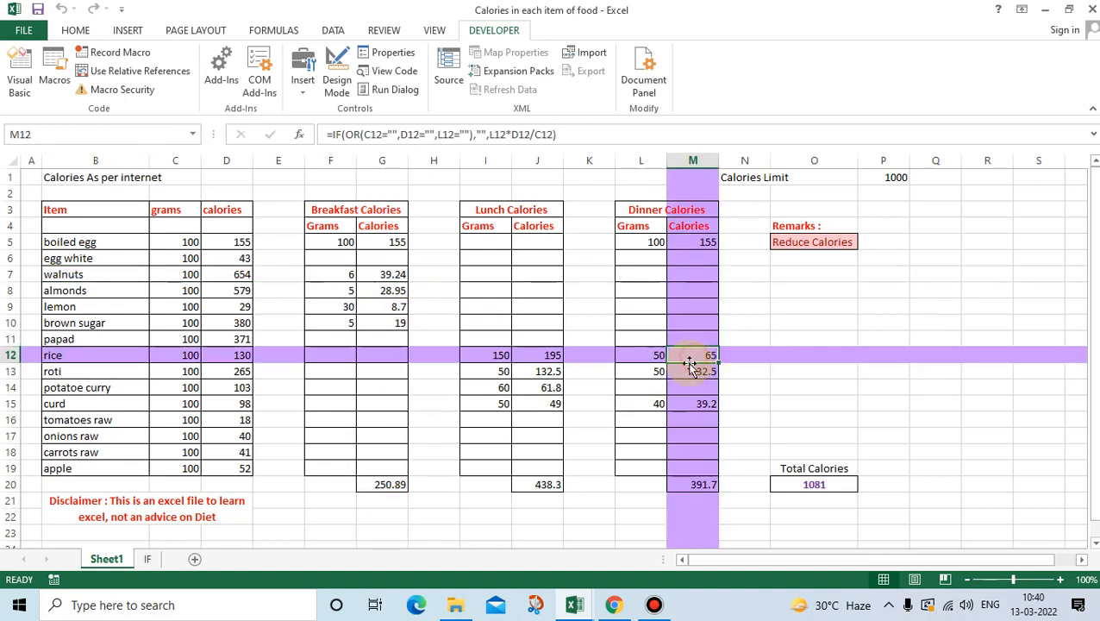
left_click(533, 388)
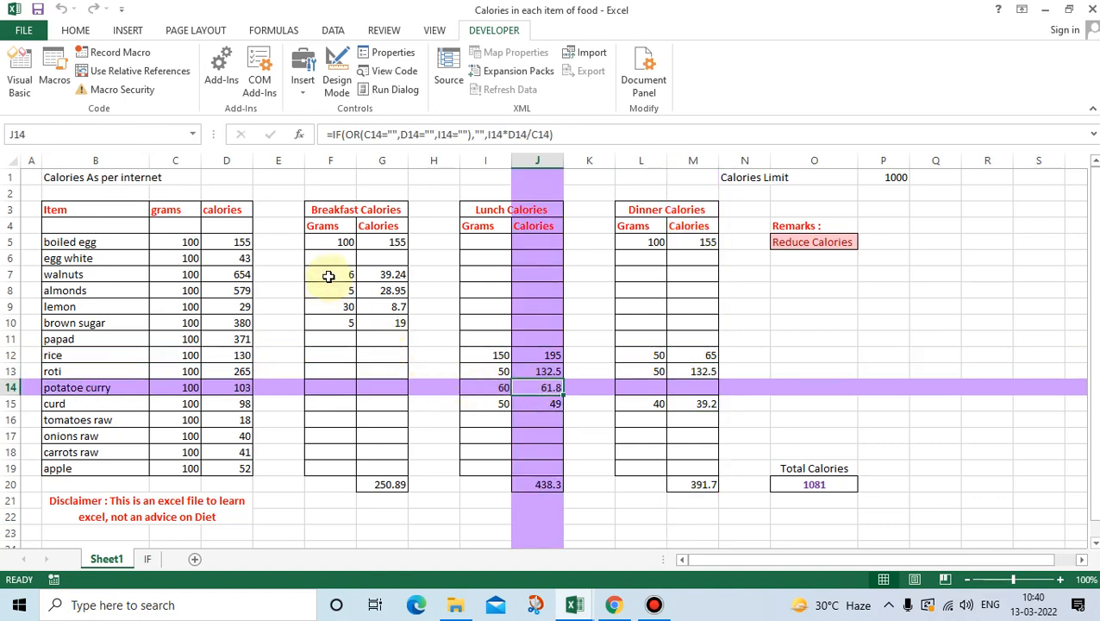
left_click(329, 276)
left_click(545, 356)
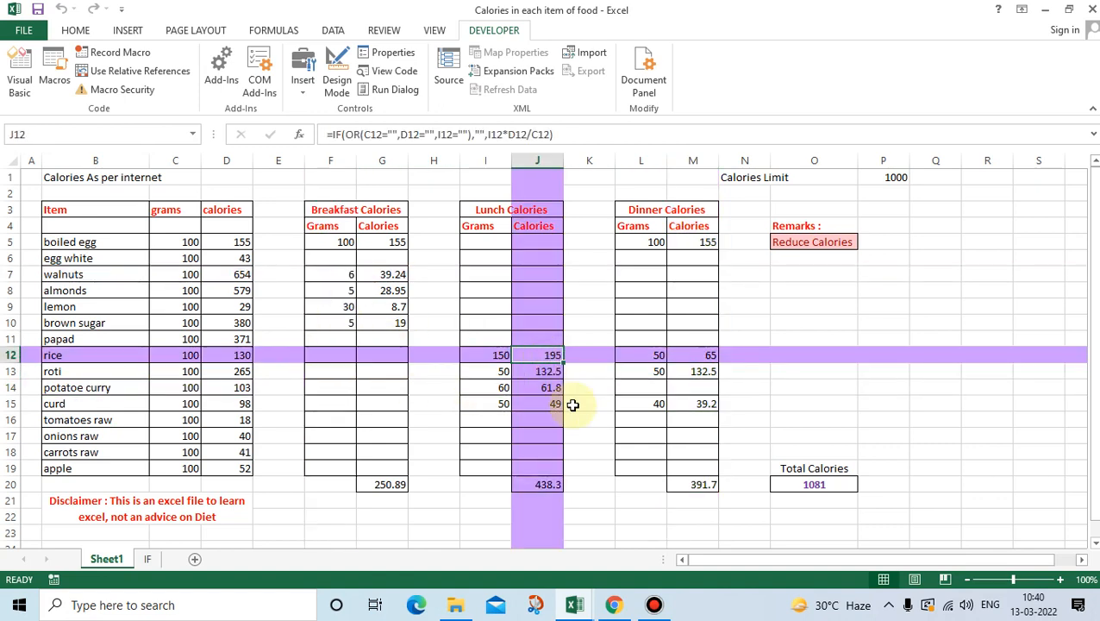